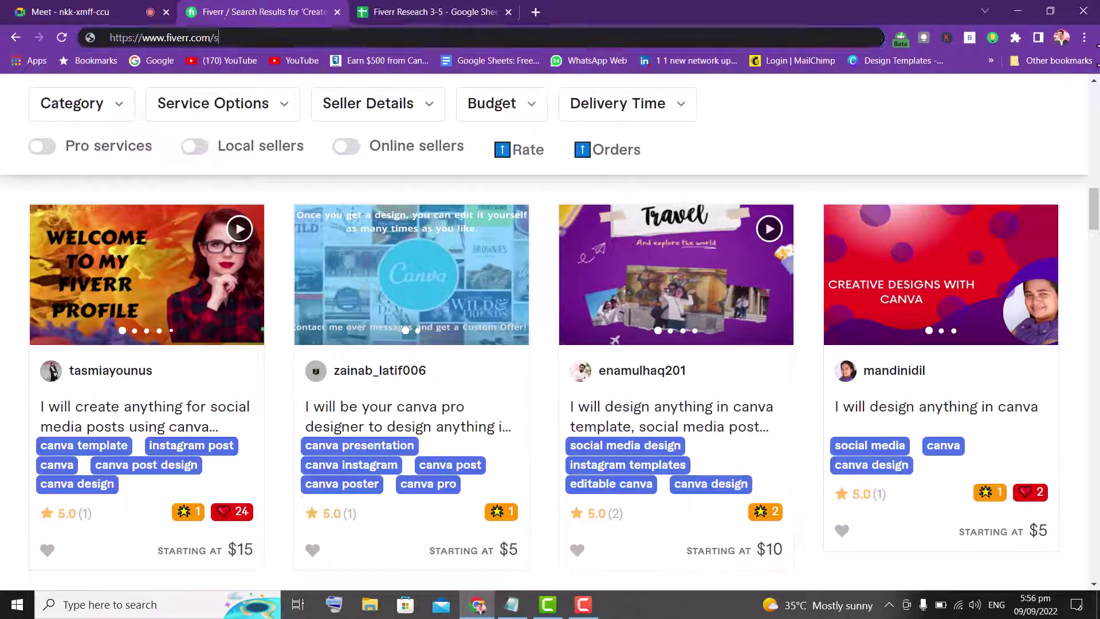
- Load the Fiverr home page at fiverr.com in place of the current search results
key(BackSpace)
key(Return)
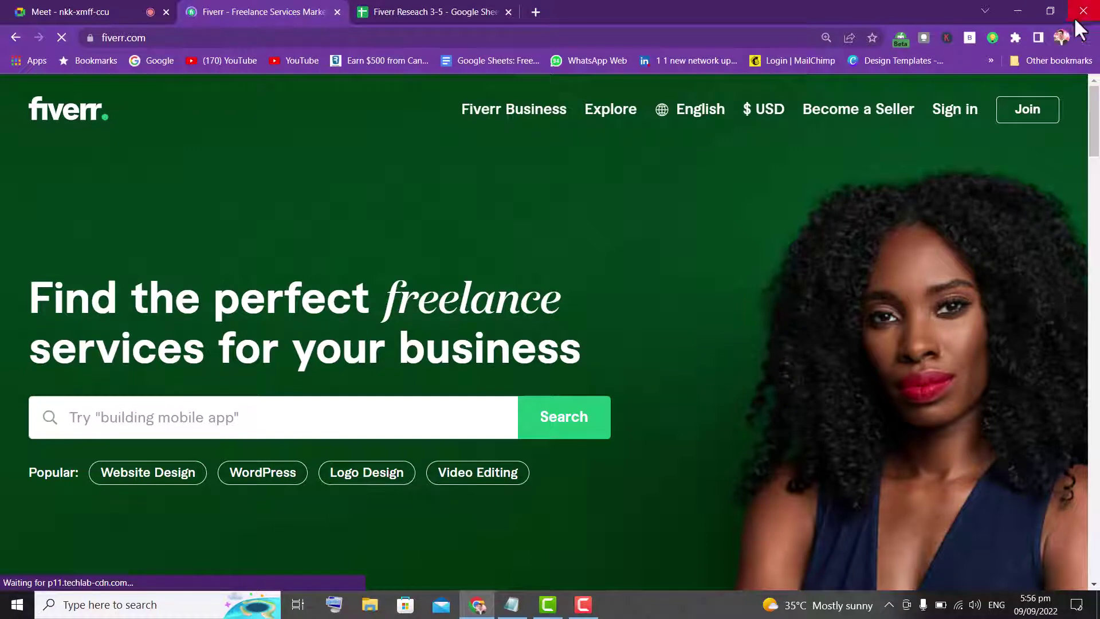
click(1061, 37)
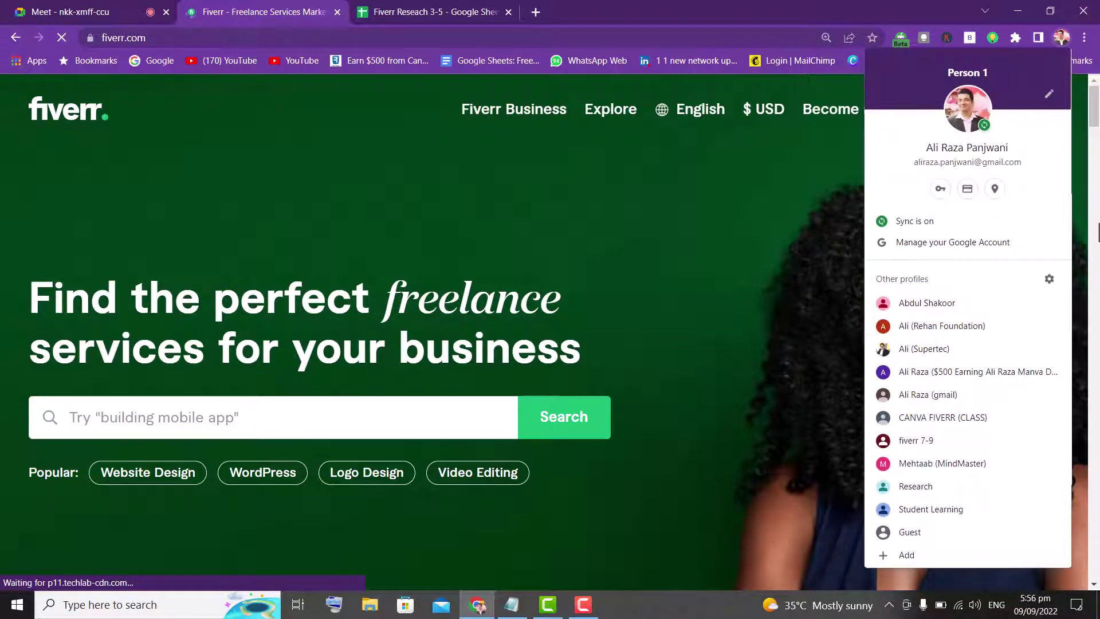
drag(1095, 117, 1095, 92)
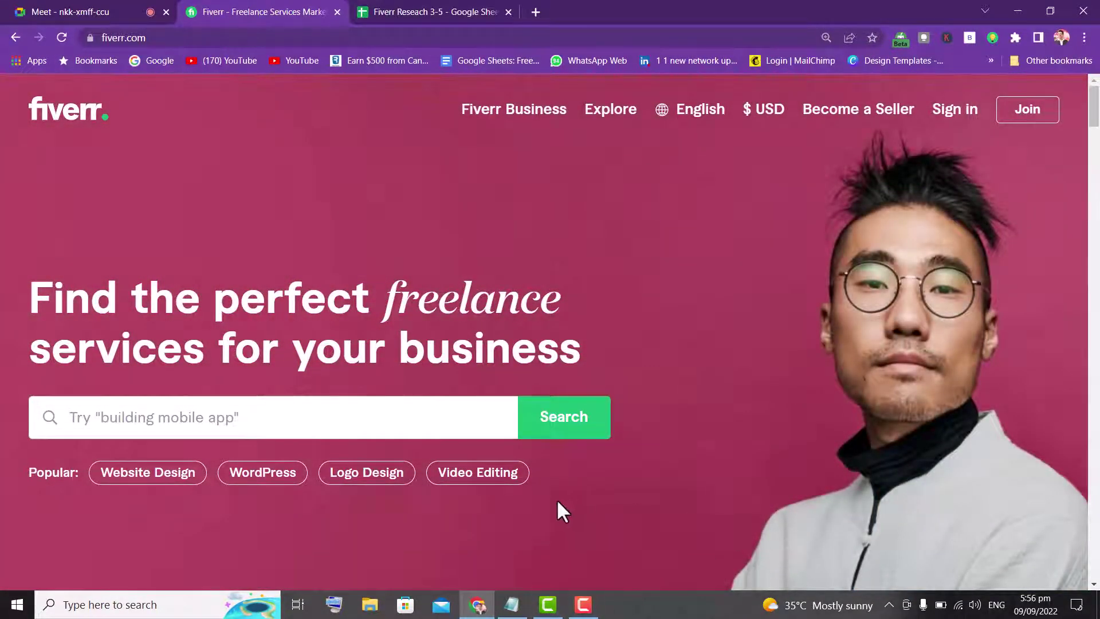
- Switch to the Google Meet call, admit the waiting participant and present the entire screen to everyone
click(95, 12)
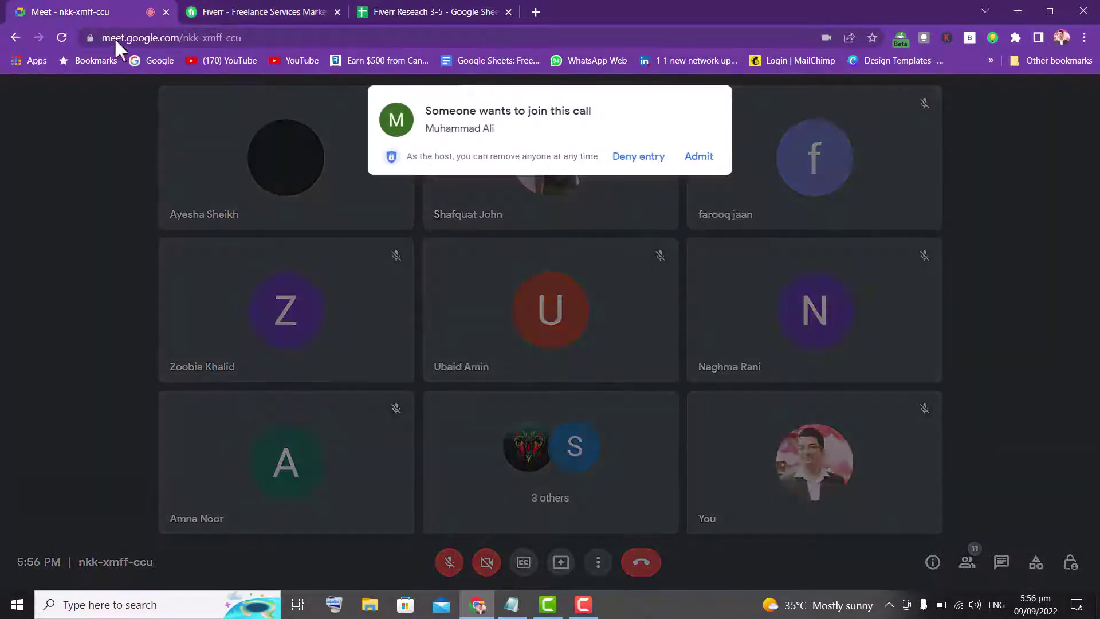
click(698, 157)
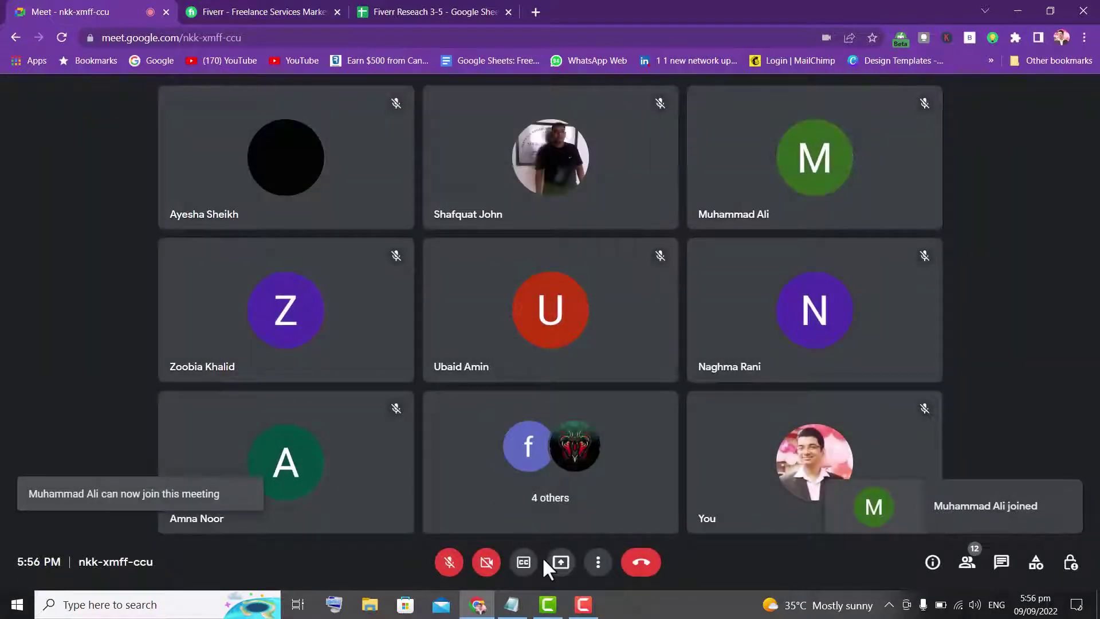
click(561, 563)
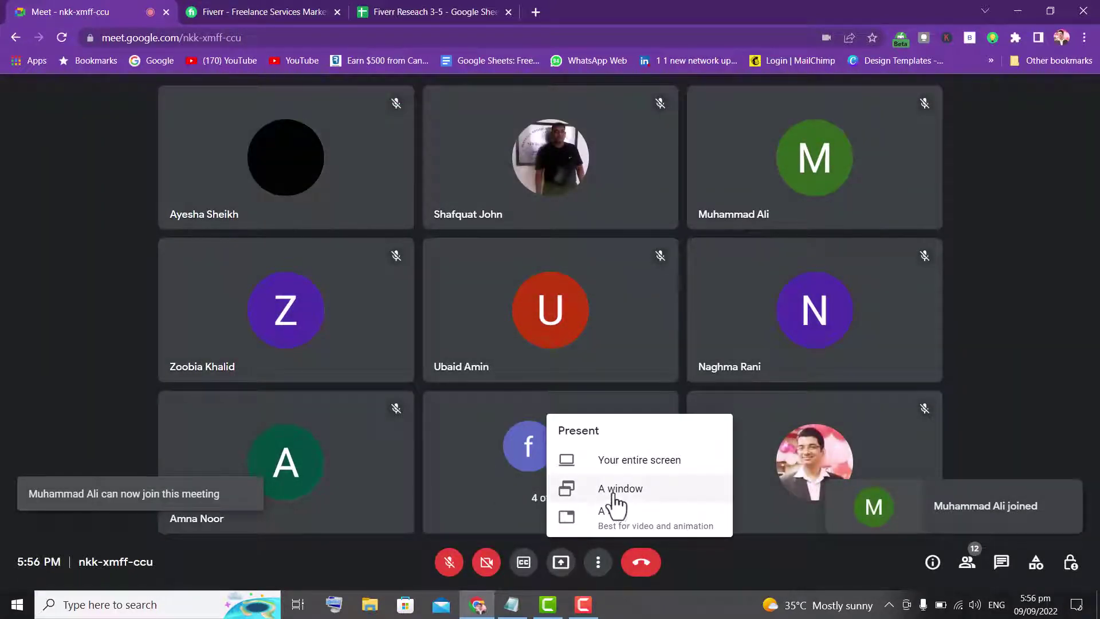
click(618, 461)
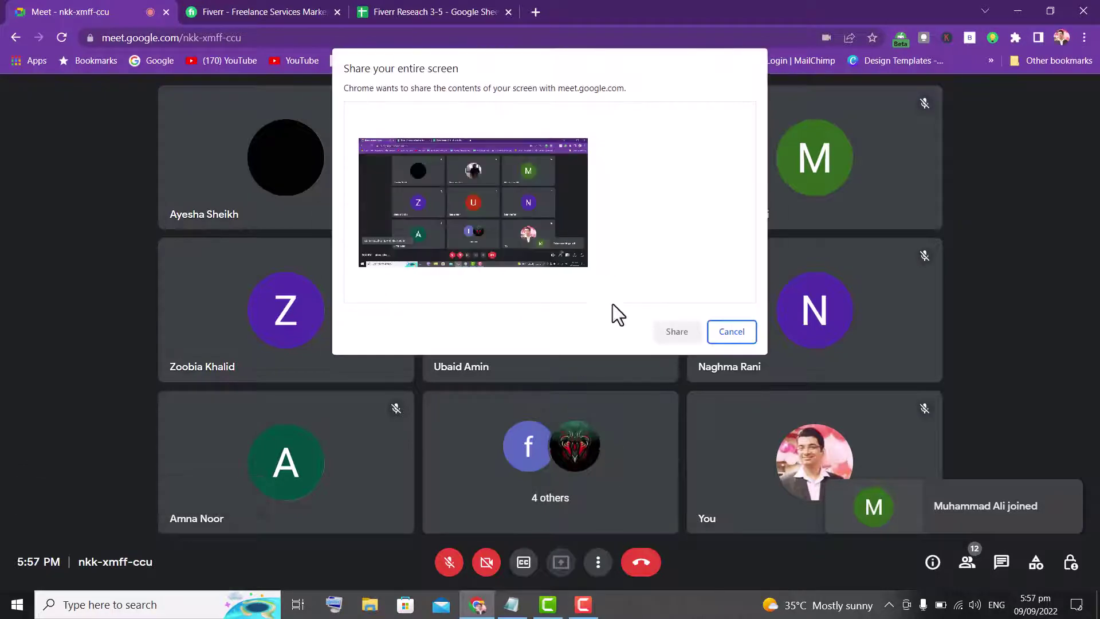
click(467, 191)
click(680, 332)
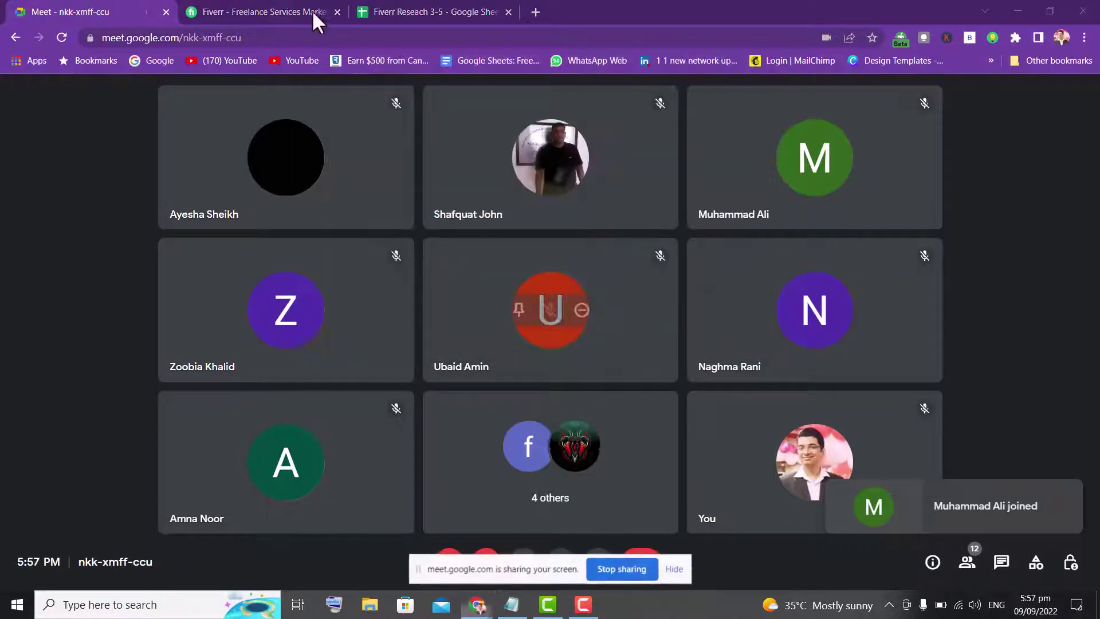
click(239, 15)
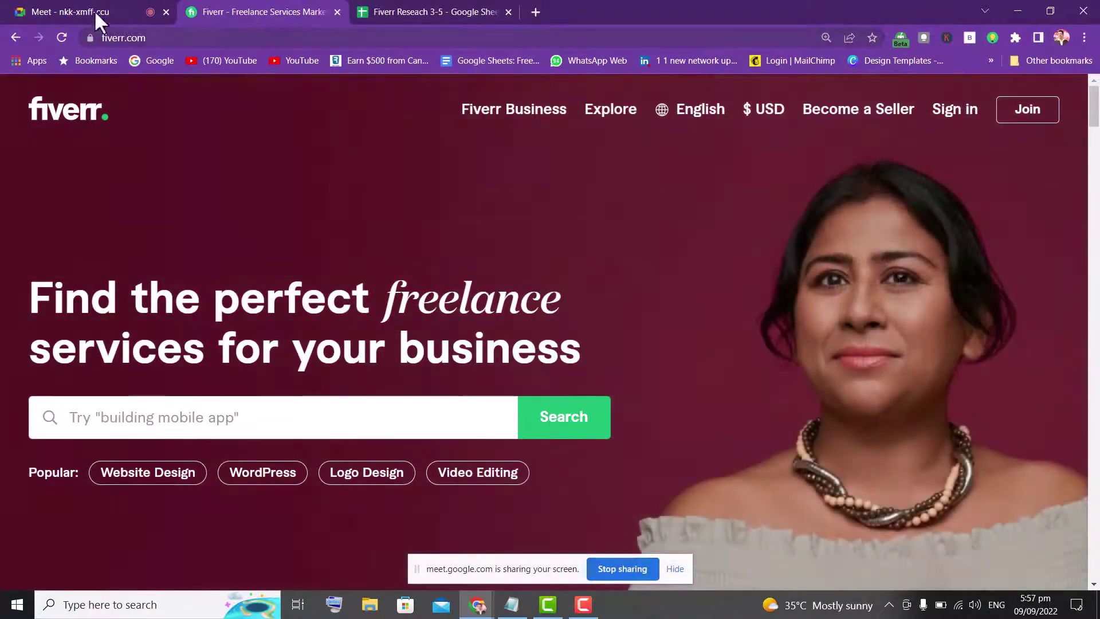
click(86, 7)
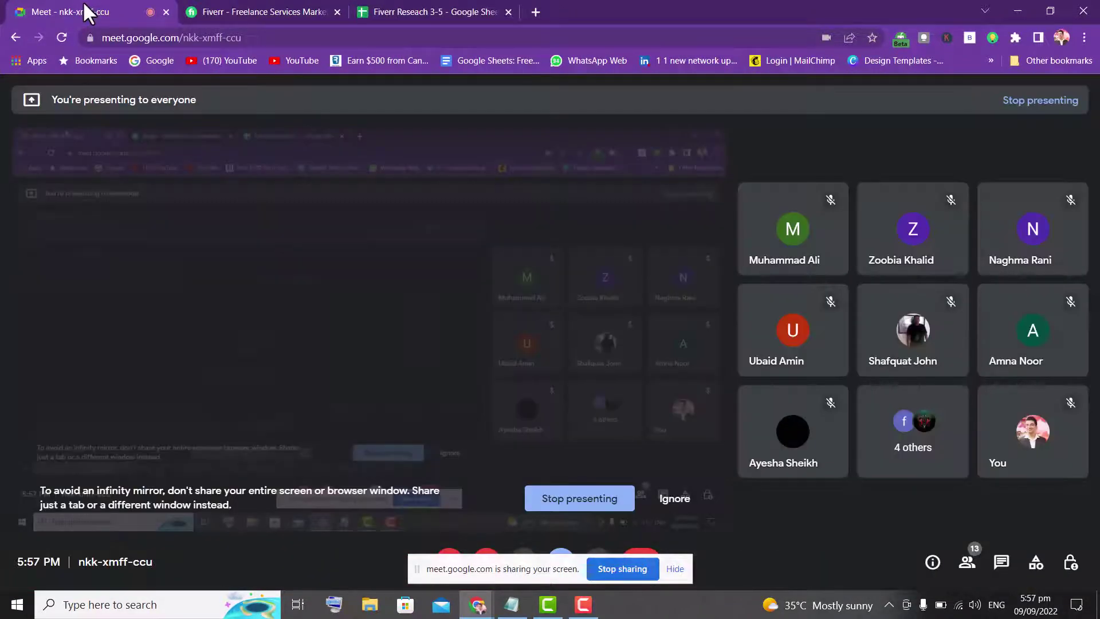
- Return to Fiverr, search for "fiverr gig" and look through the listed gigs
click(238, 9)
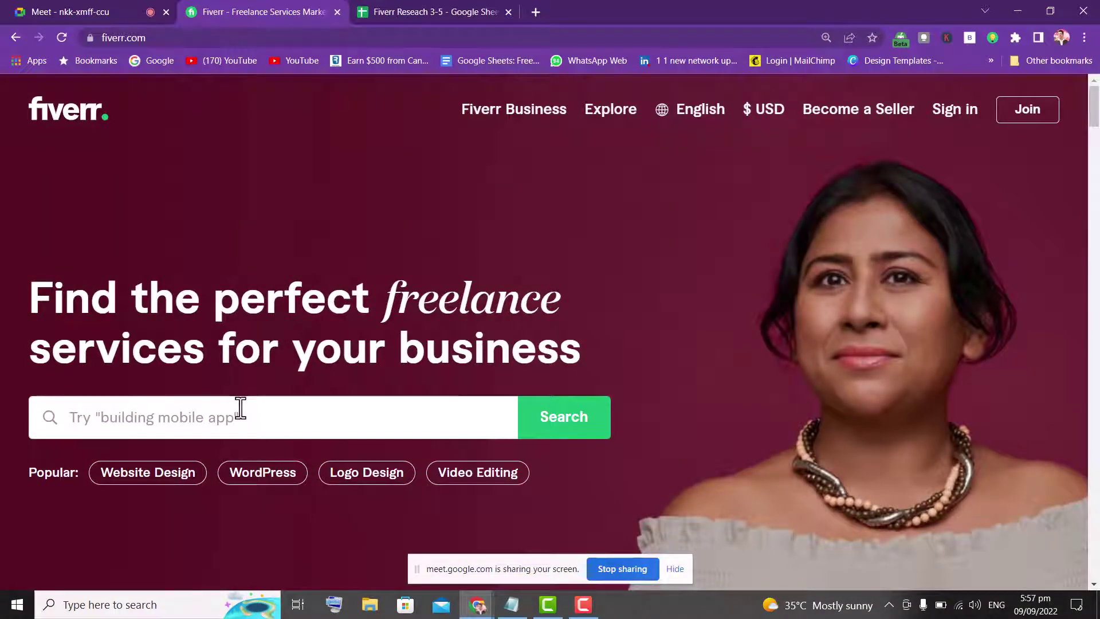
click(127, 405)
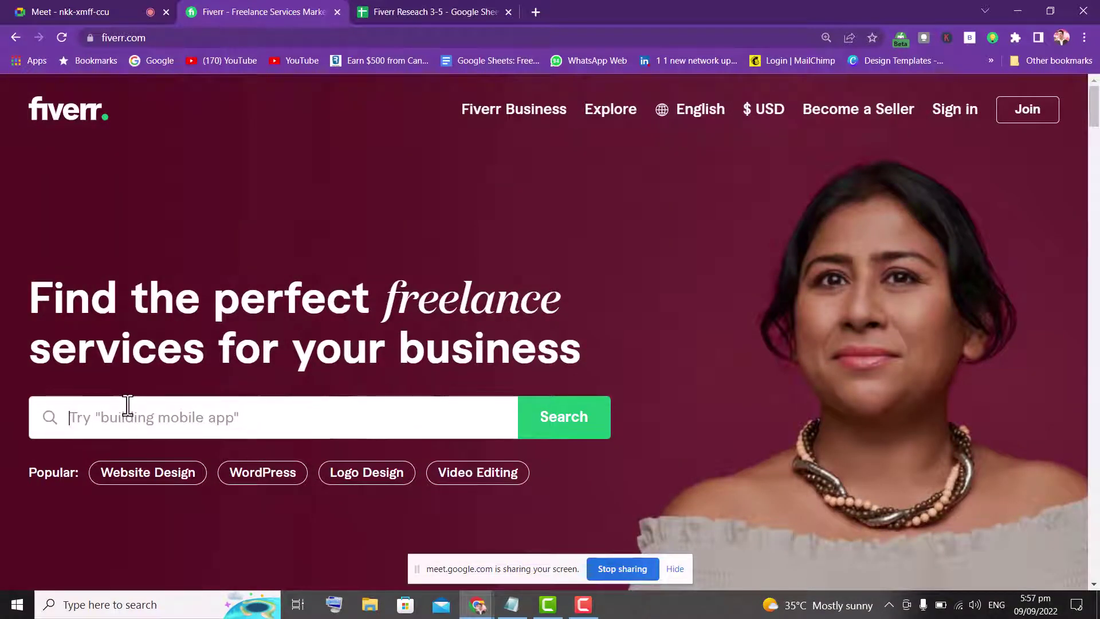
text(fiver)
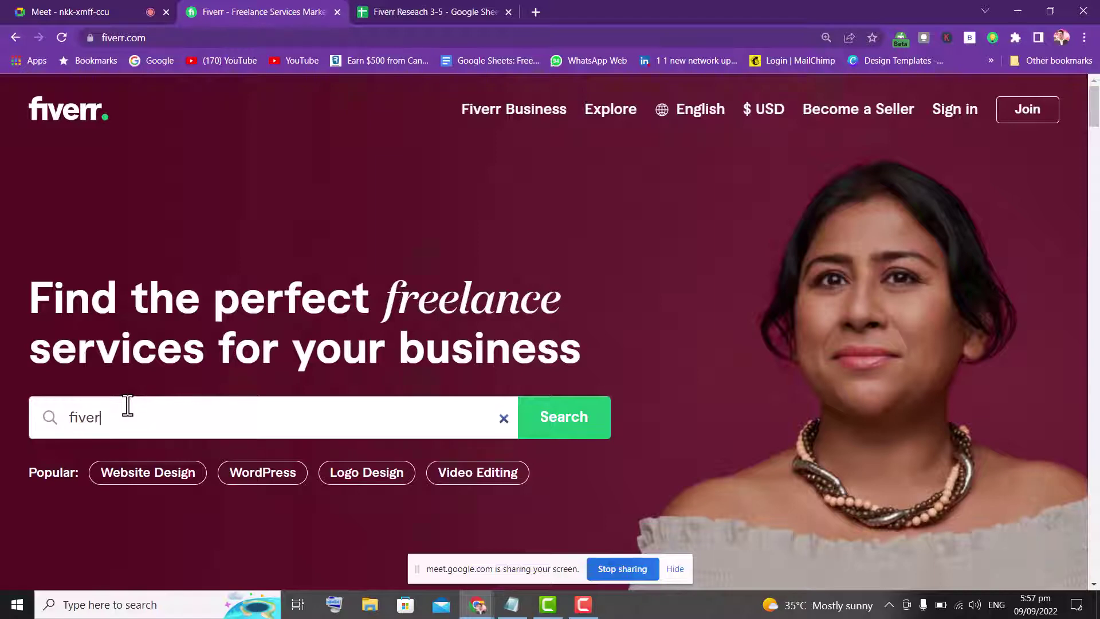
text(r seo)
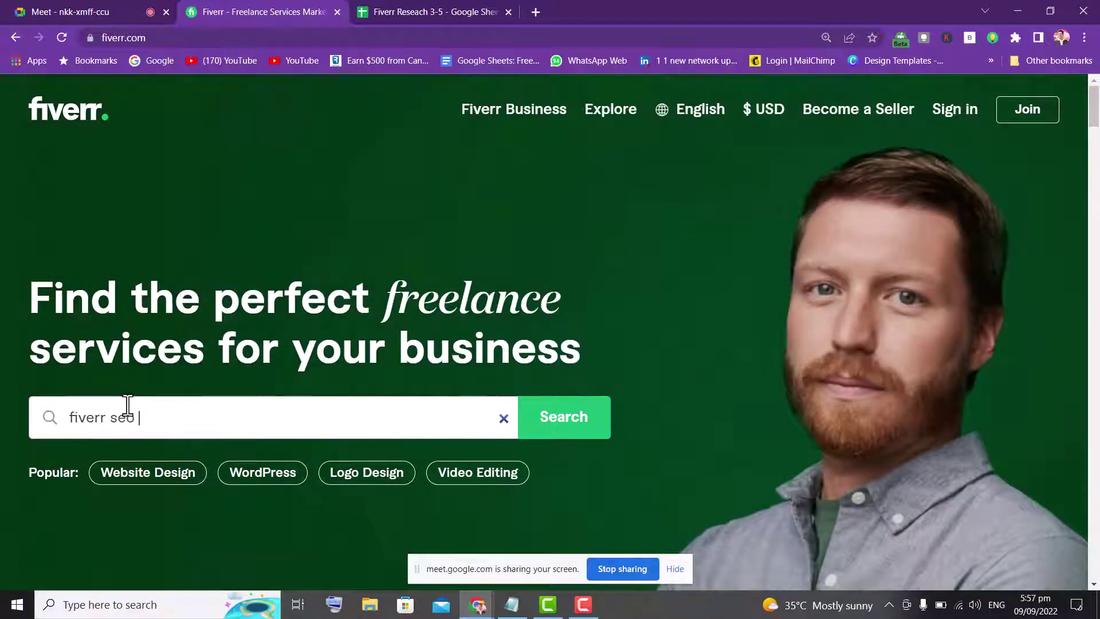
key(BackSpace)
key(BackSpace)
key(BackSpace)
key(BackSpace)
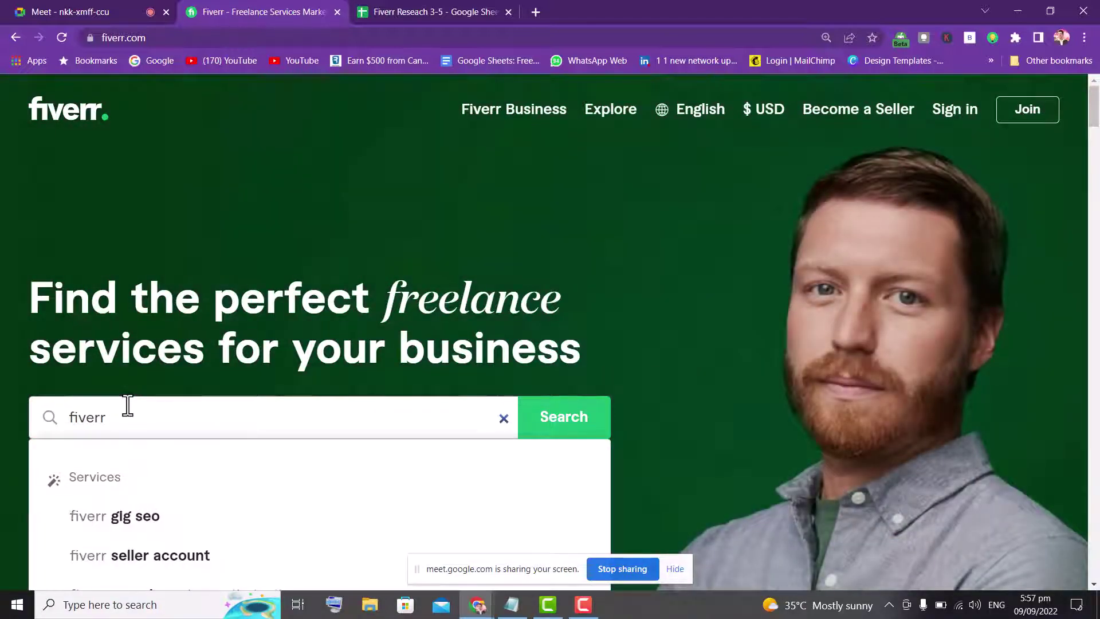
text(gig)
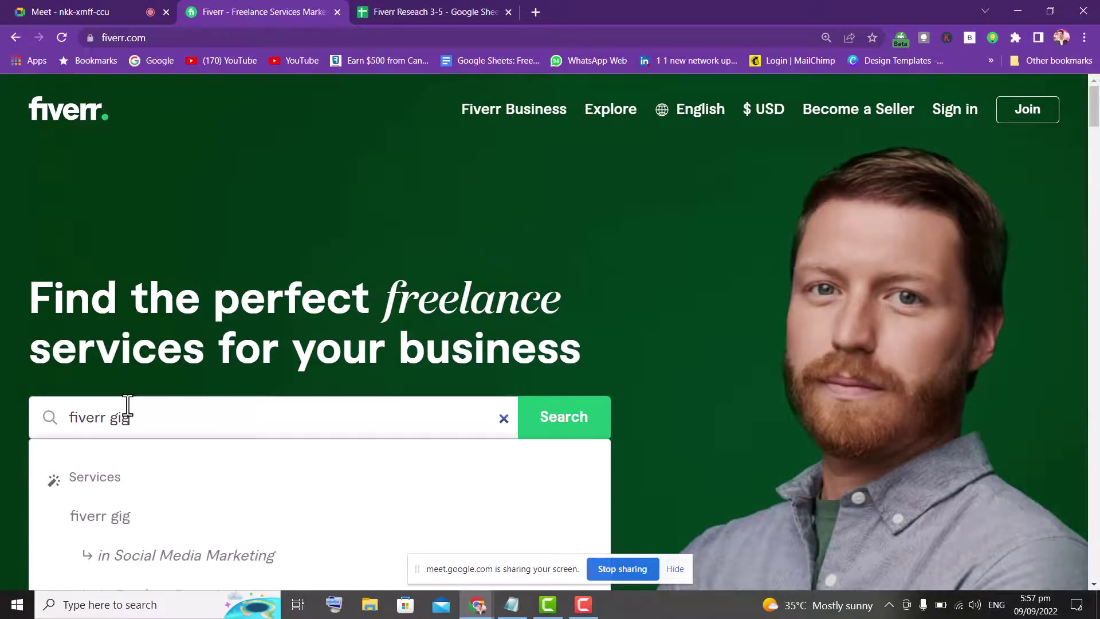
key(Return)
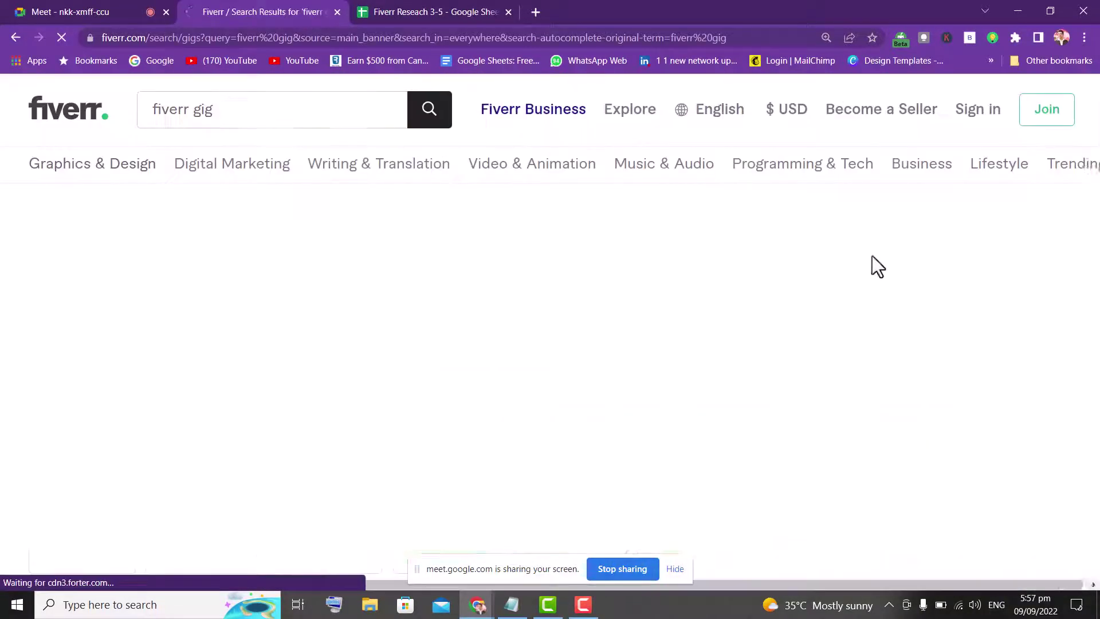
scroll(1091, 241, down, 8)
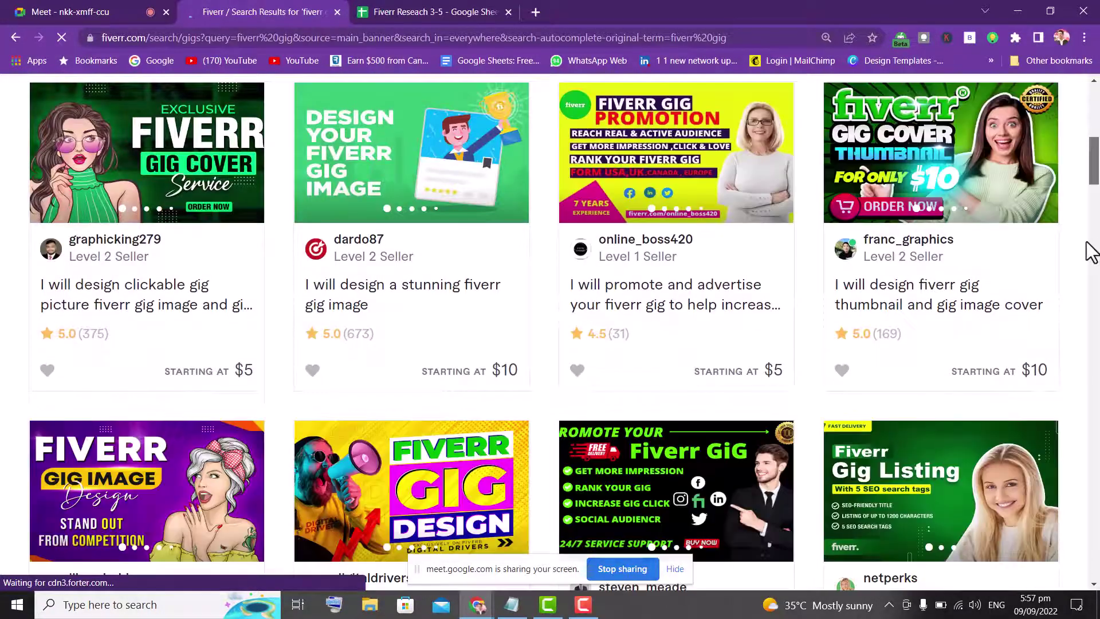
scroll(1091, 258, down, 3)
scroll(1091, 269, down, 4)
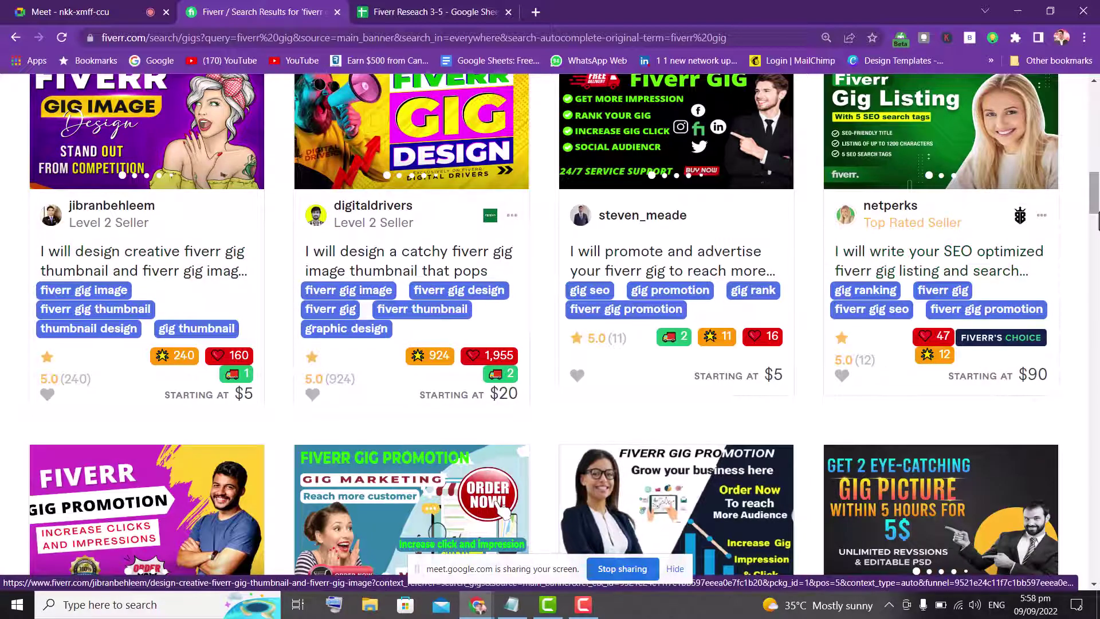
click(1095, 261)
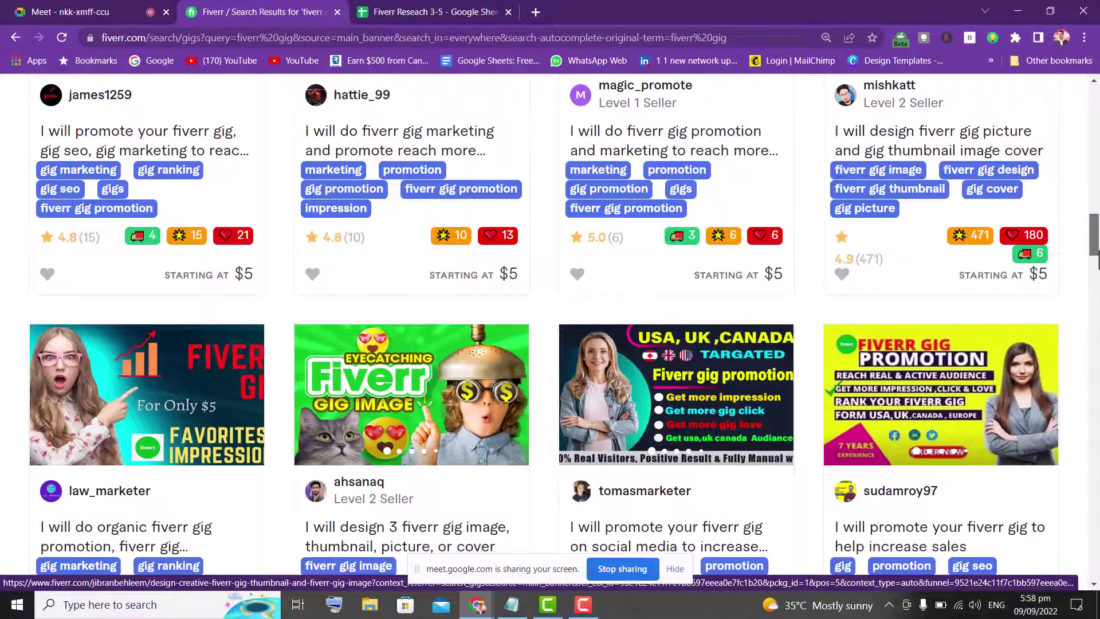
- Look up the Fiverr search suggestions for "canva" and clear the search box
drag(1097, 261, 1091, 95)
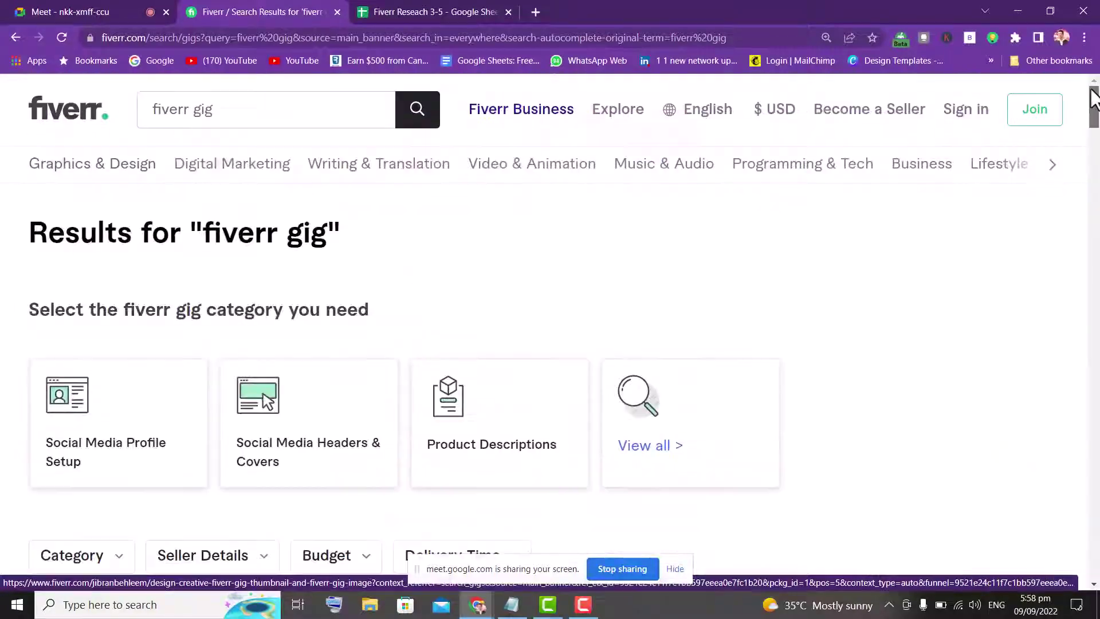
click(212, 106)
drag(212, 106, 110, 94)
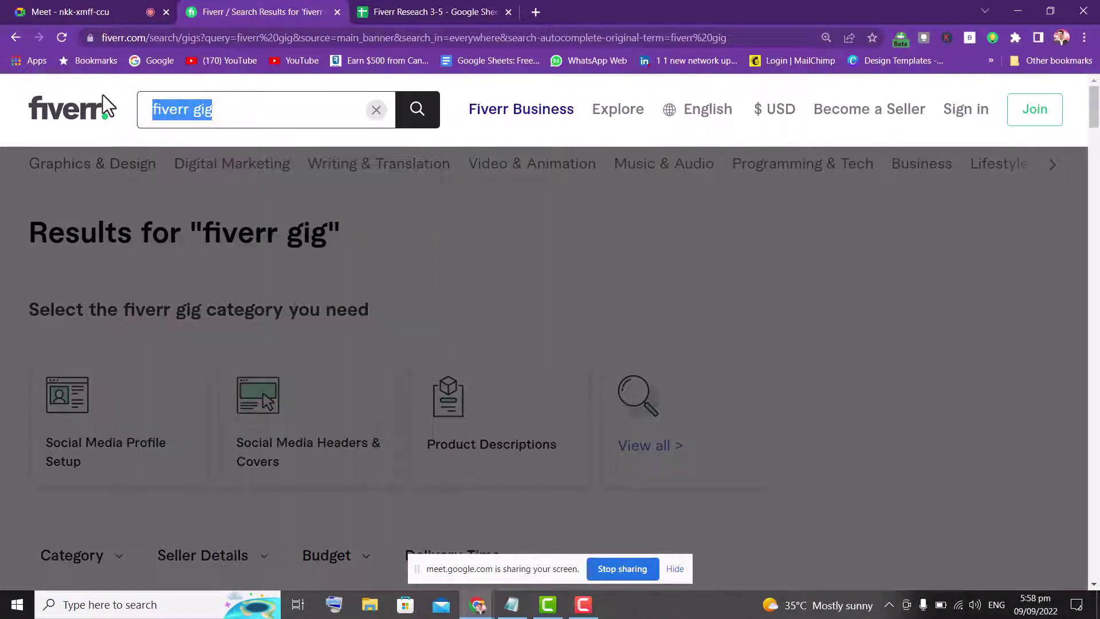
key(BackSpace)
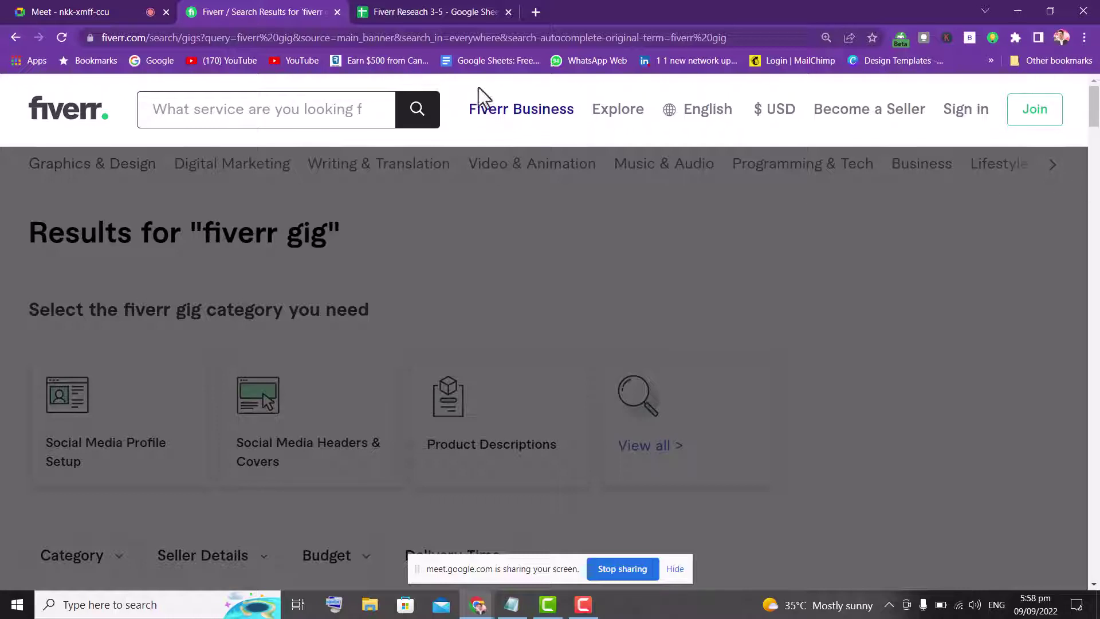
text(canva)
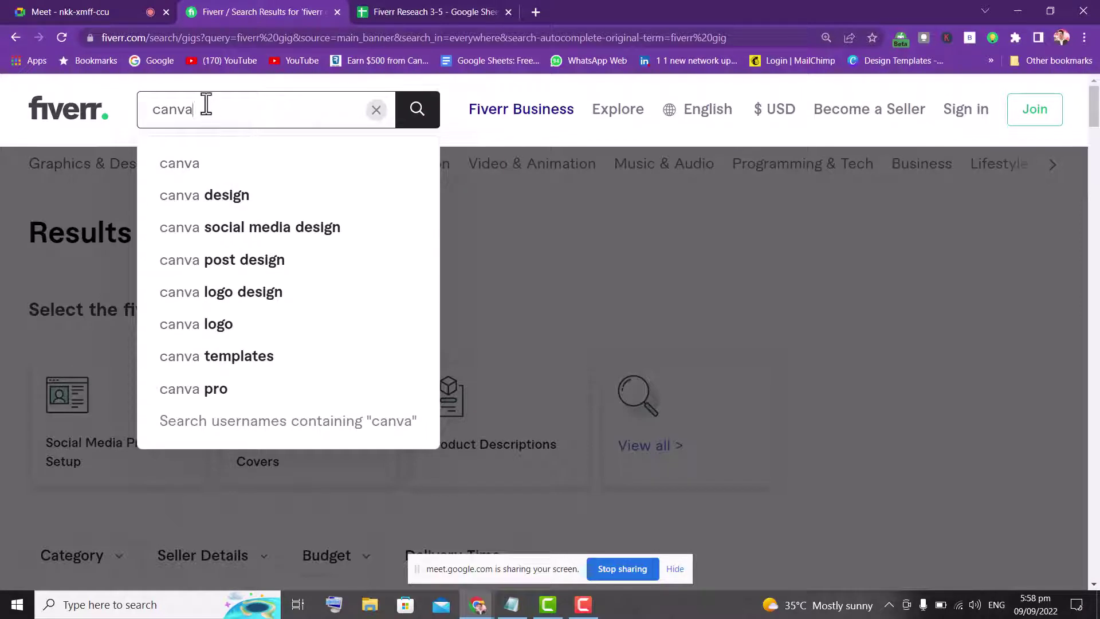
drag(206, 108, 93, 108)
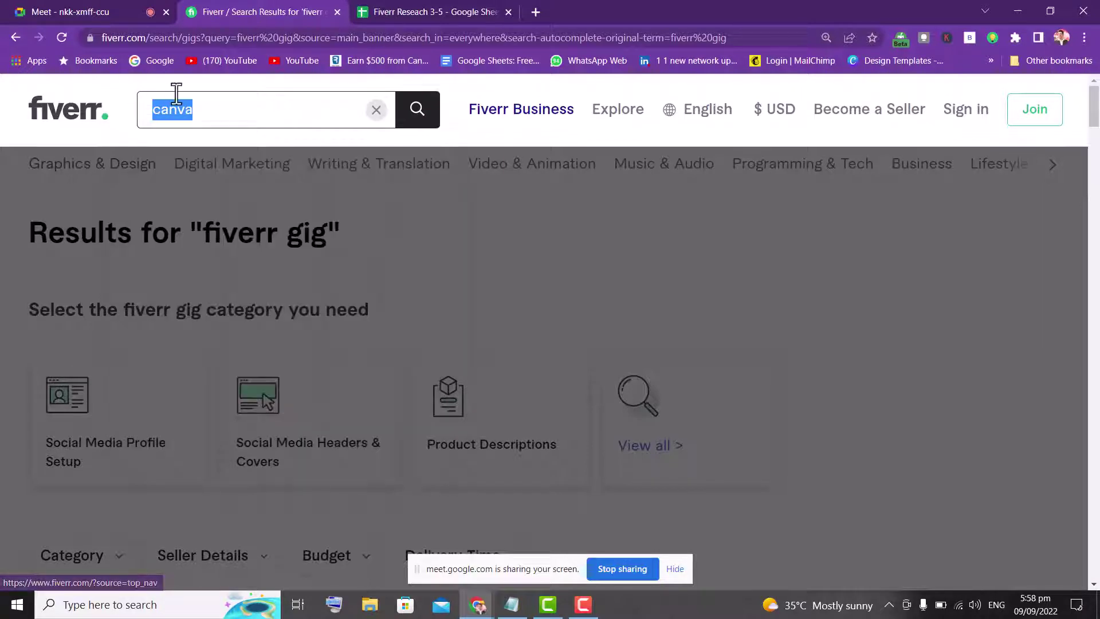
key(BackSpace)
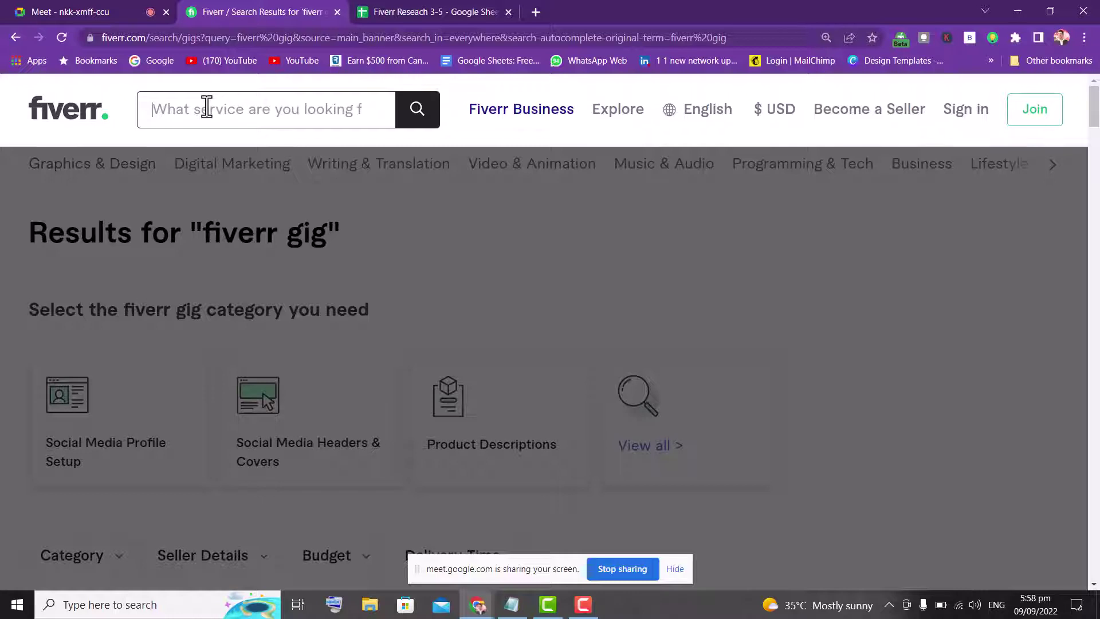
- Switch to the "Fiverr Reseach 3-5" Google Sheet and examine its Keywords, offline, Online and Orders in Queue Top 10 headings and the Gig1 tags
click(387, 9)
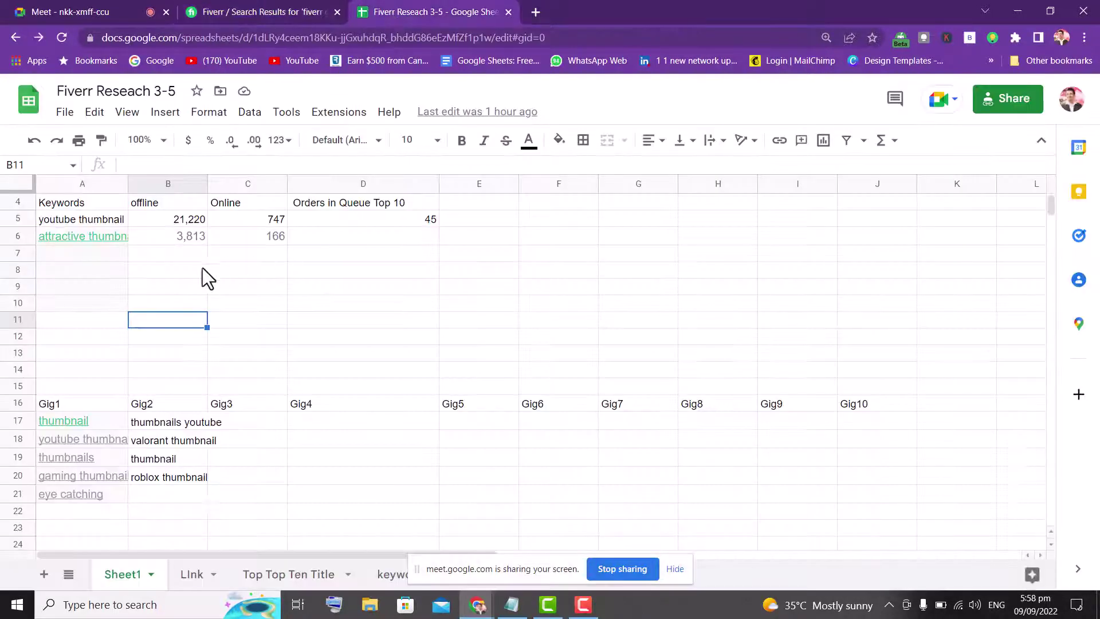
click(97, 283)
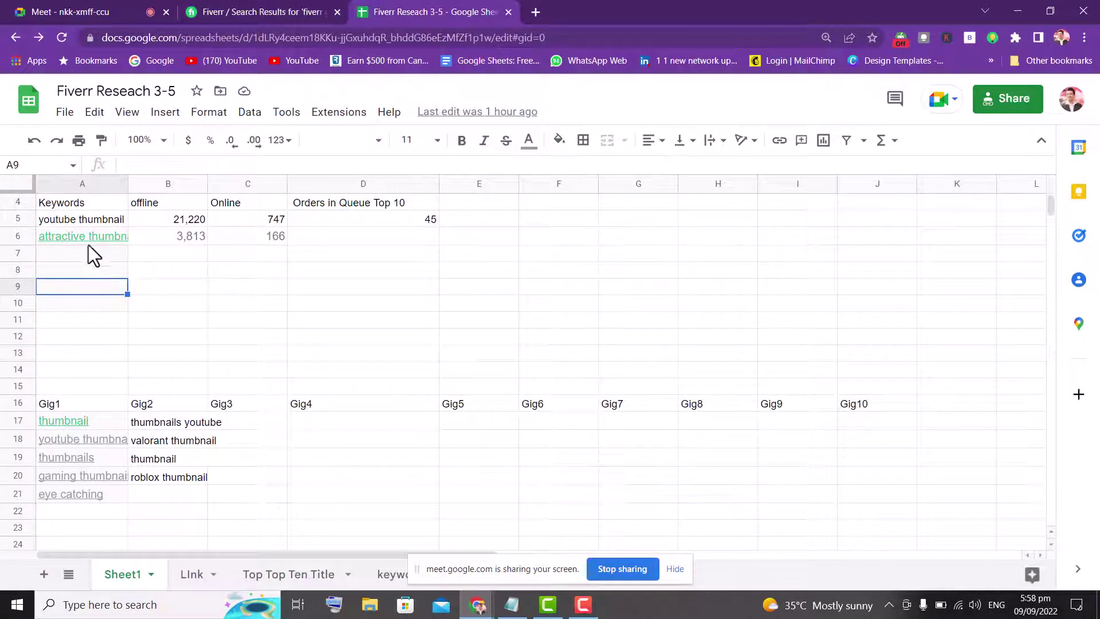
click(66, 205)
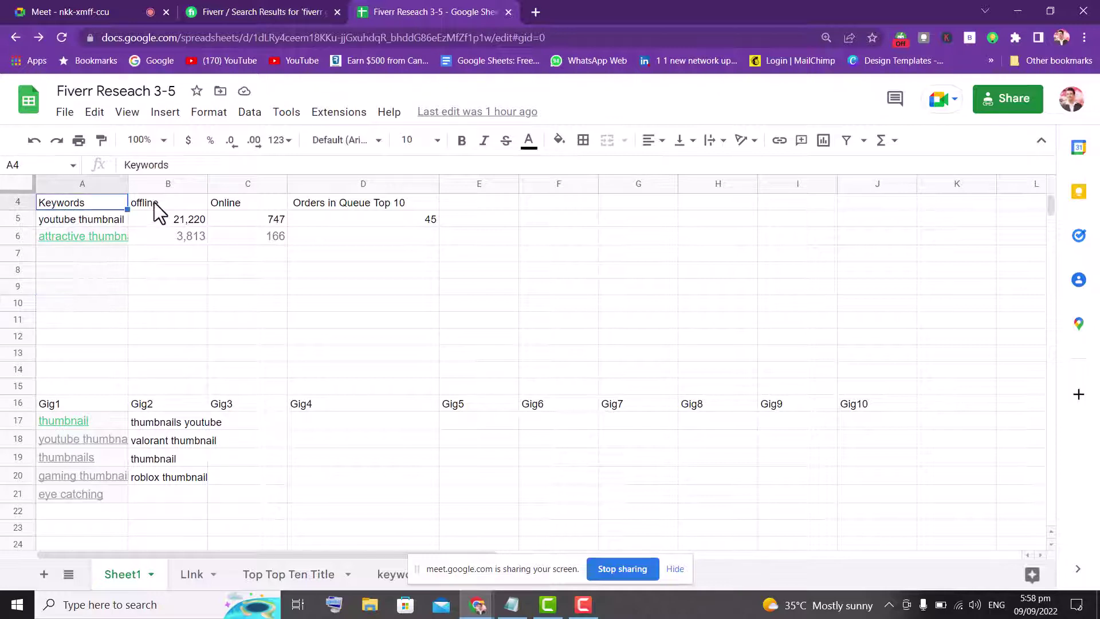
click(153, 201)
click(229, 205)
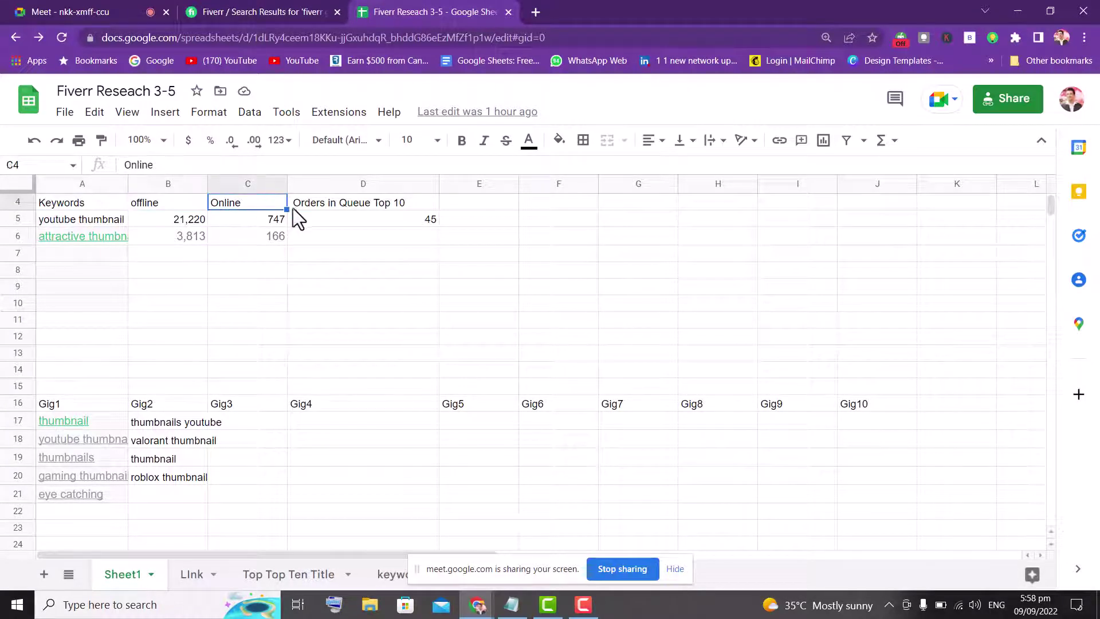
click(316, 207)
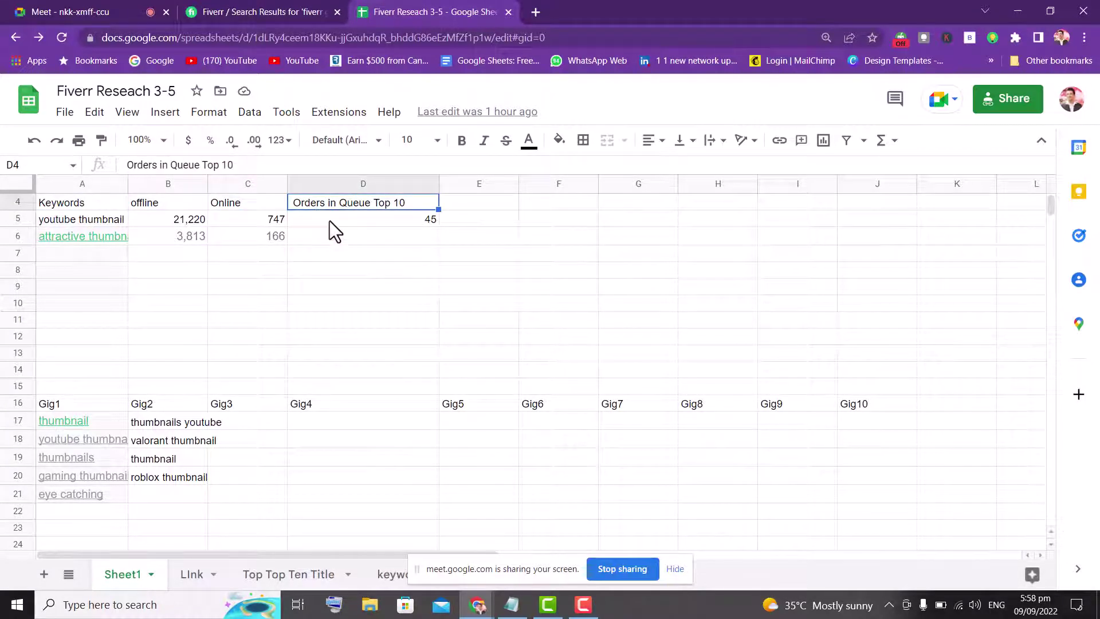
click(67, 408)
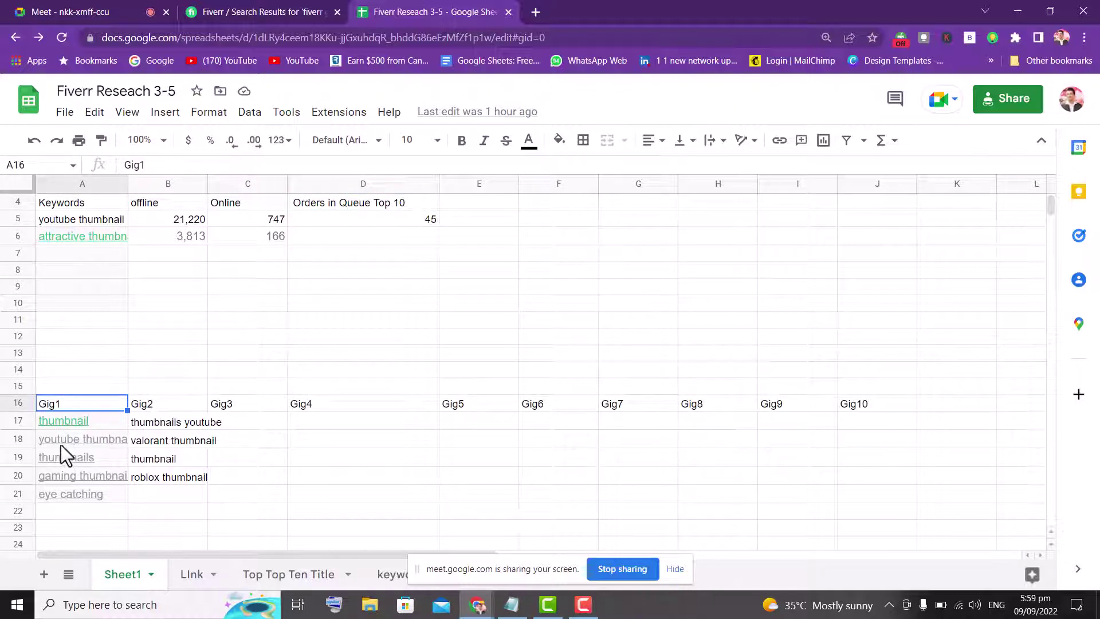
click(83, 219)
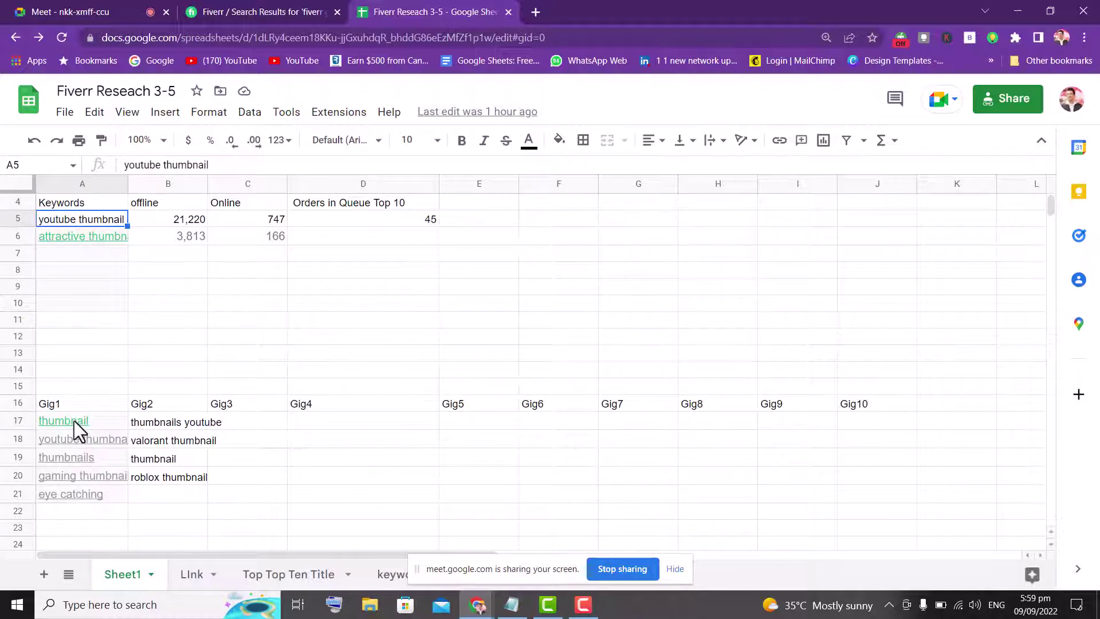
mouse_move(74, 420)
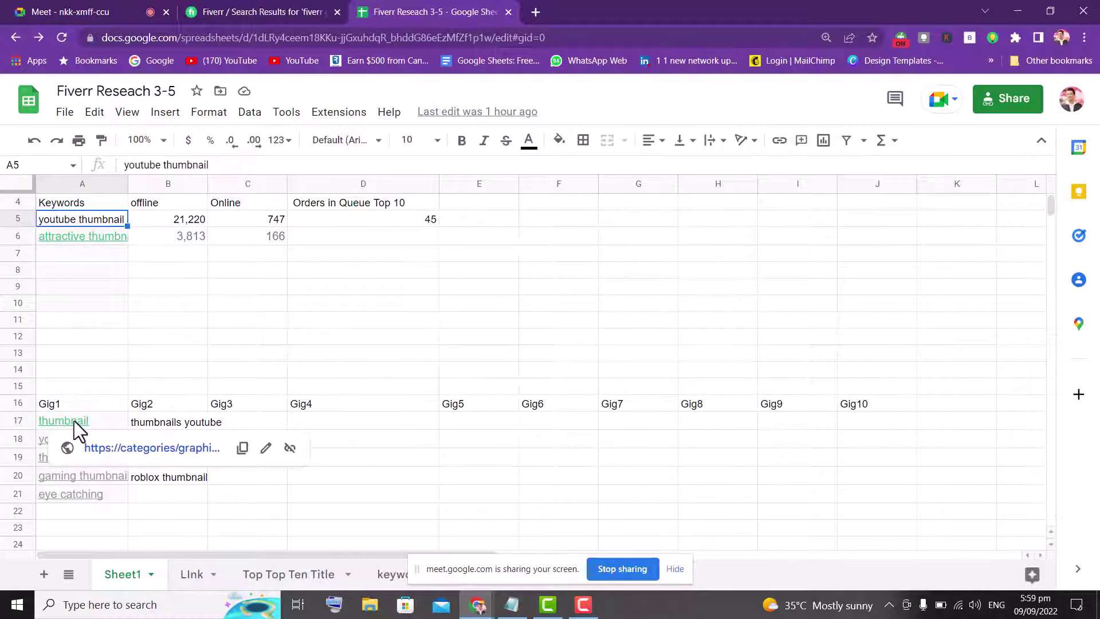
click(71, 528)
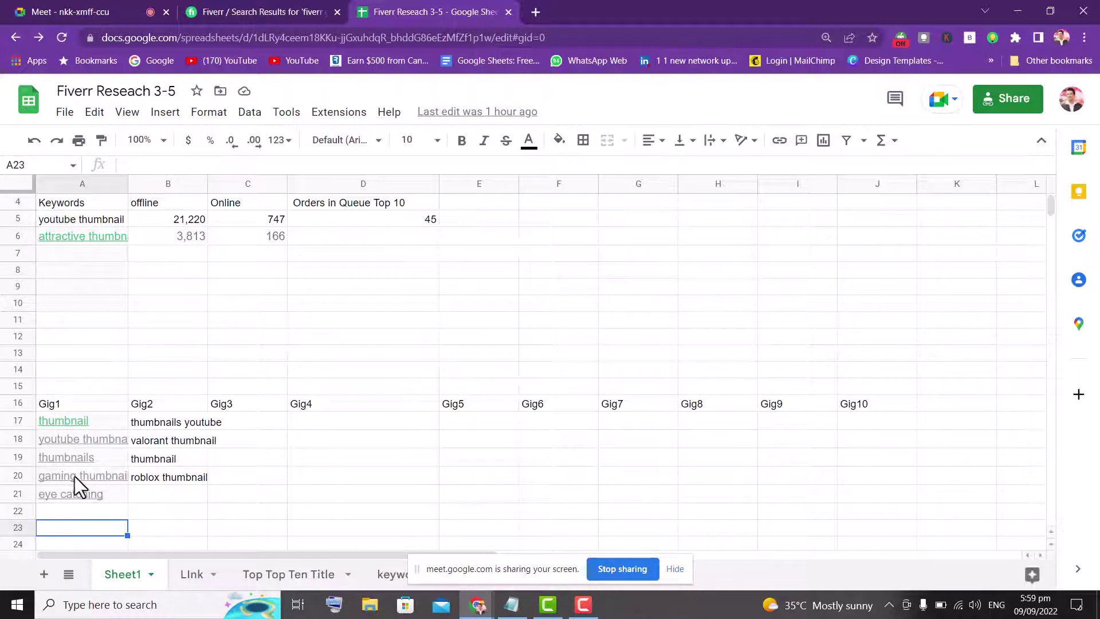
- Examine the Gig1 and Gig2 tags and the Online figure for "youtube thumbnail", and close the "Fiverr Reseach 3-5" sheet
click(75, 476)
click(75, 456)
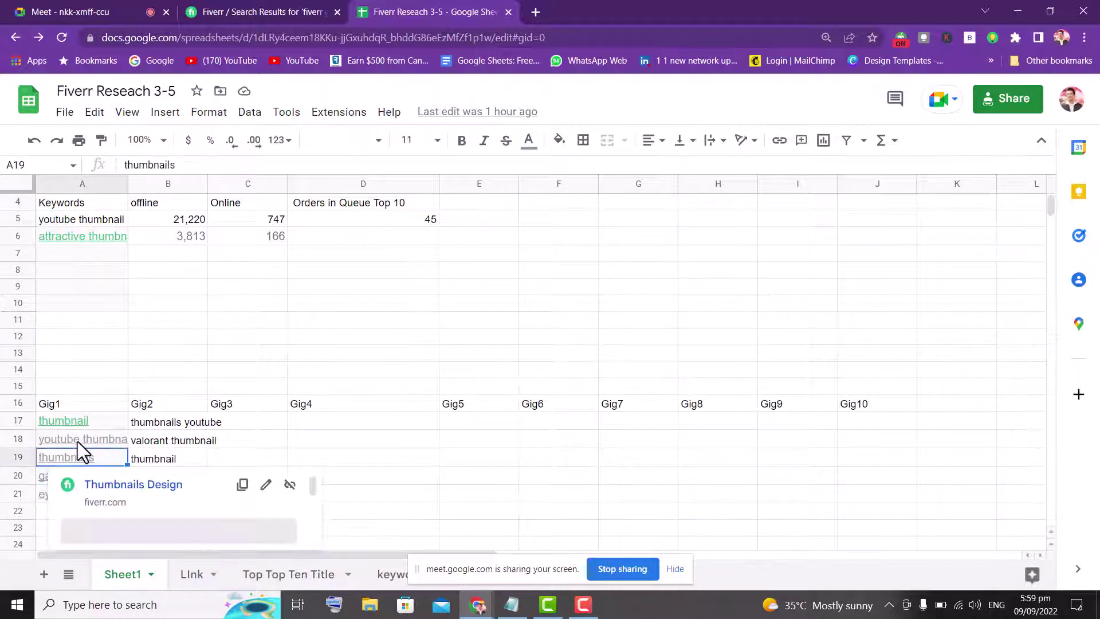
click(77, 441)
click(172, 427)
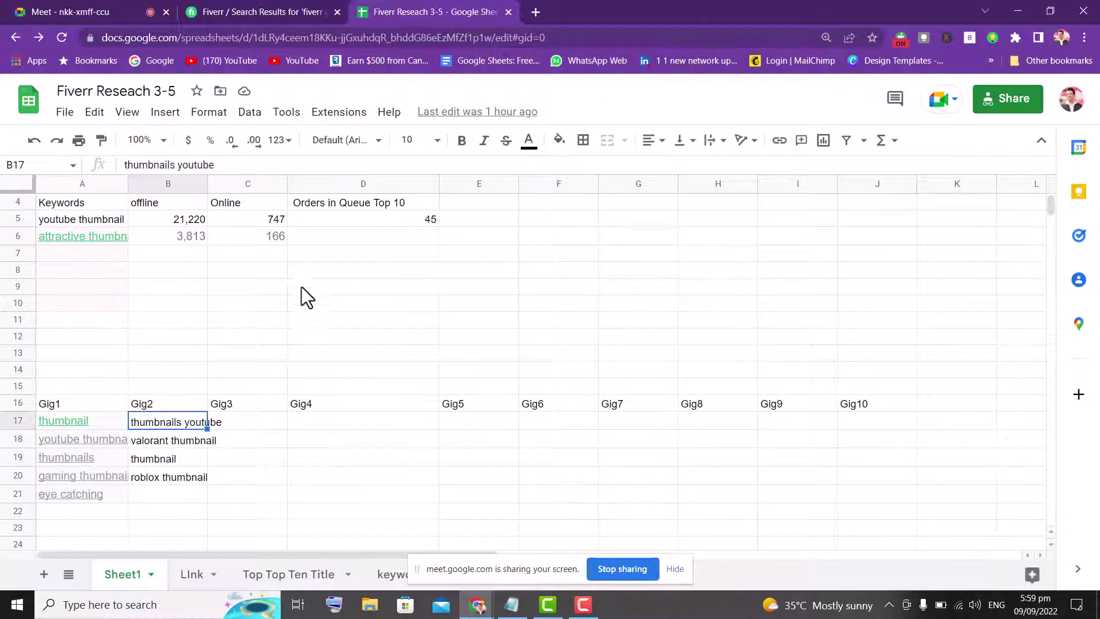
click(262, 225)
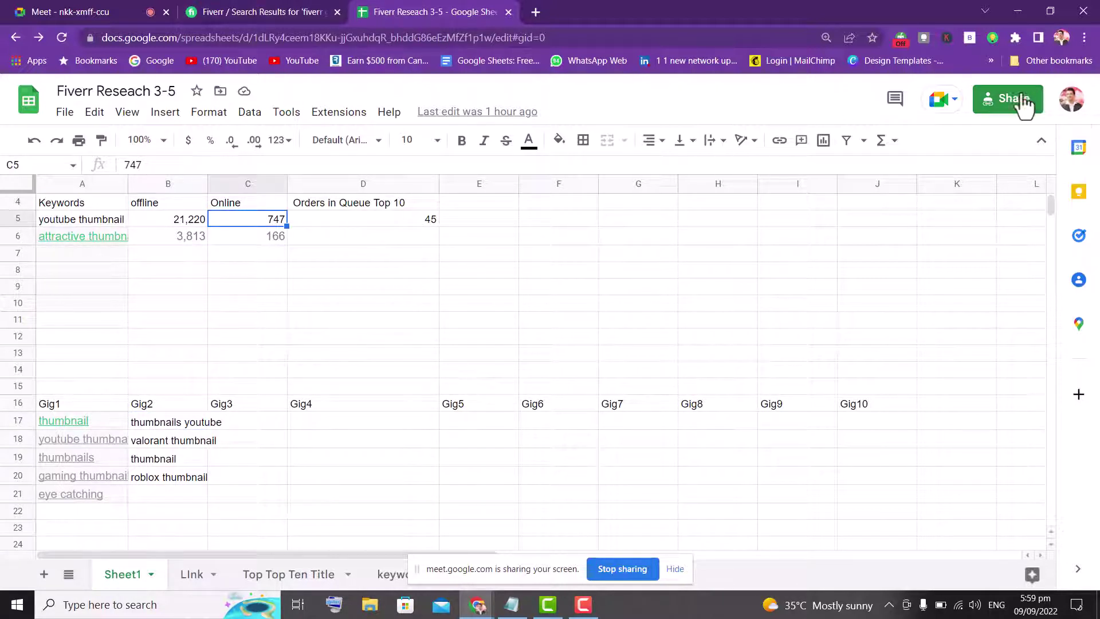
click(508, 12)
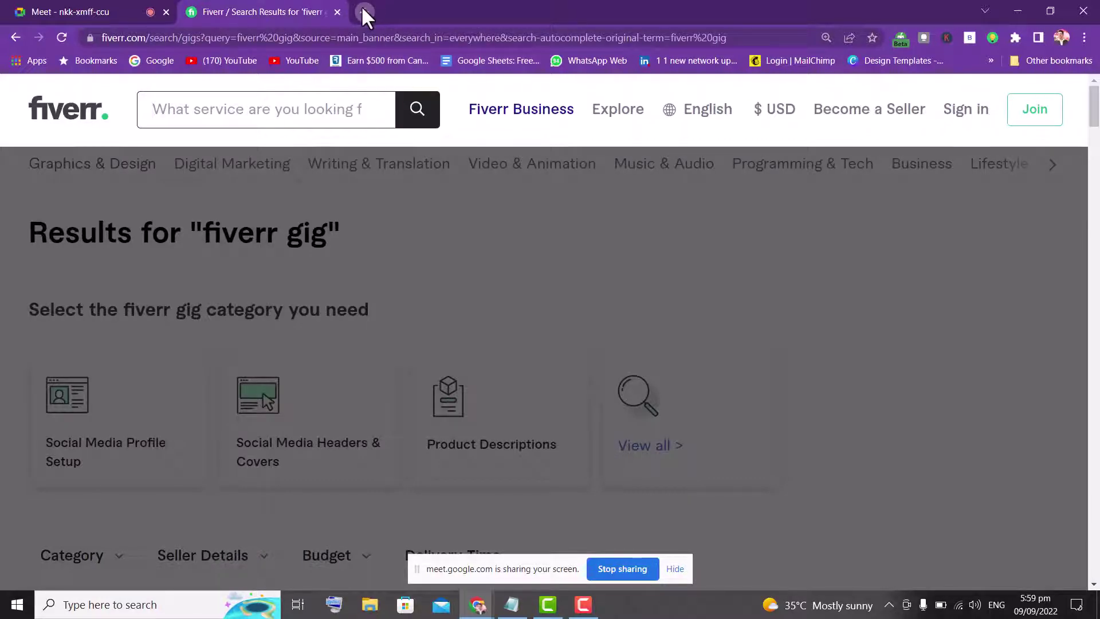
- Search the web for "google sheet" in a new browser tab, open Google Sheets and create a blank spreadsheet
click(365, 10)
click(360, 38)
text(go)
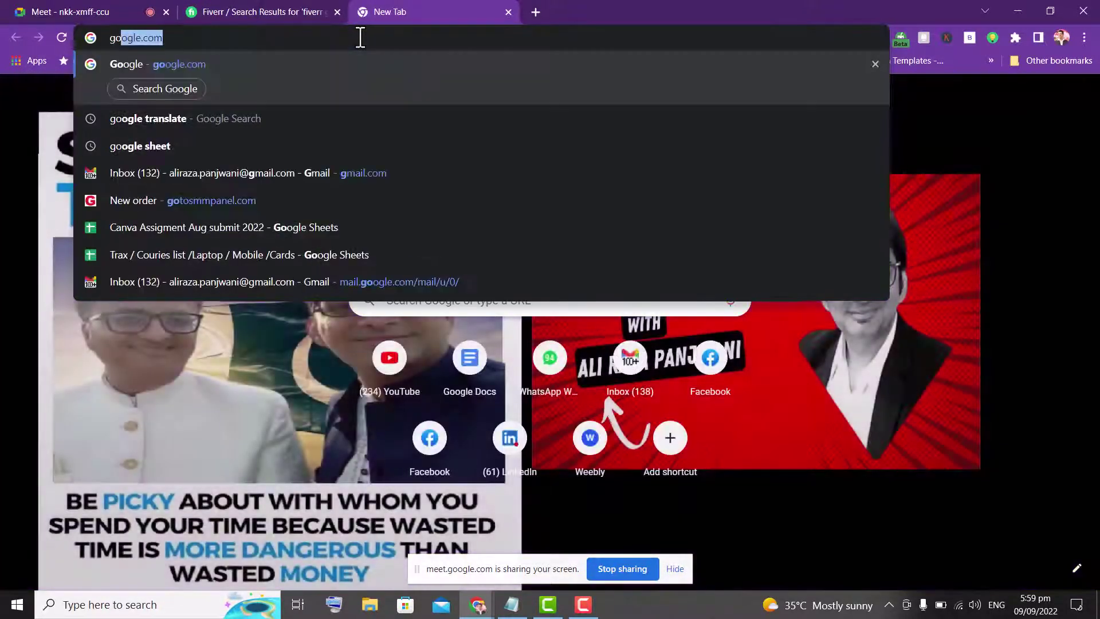
text(ogle )
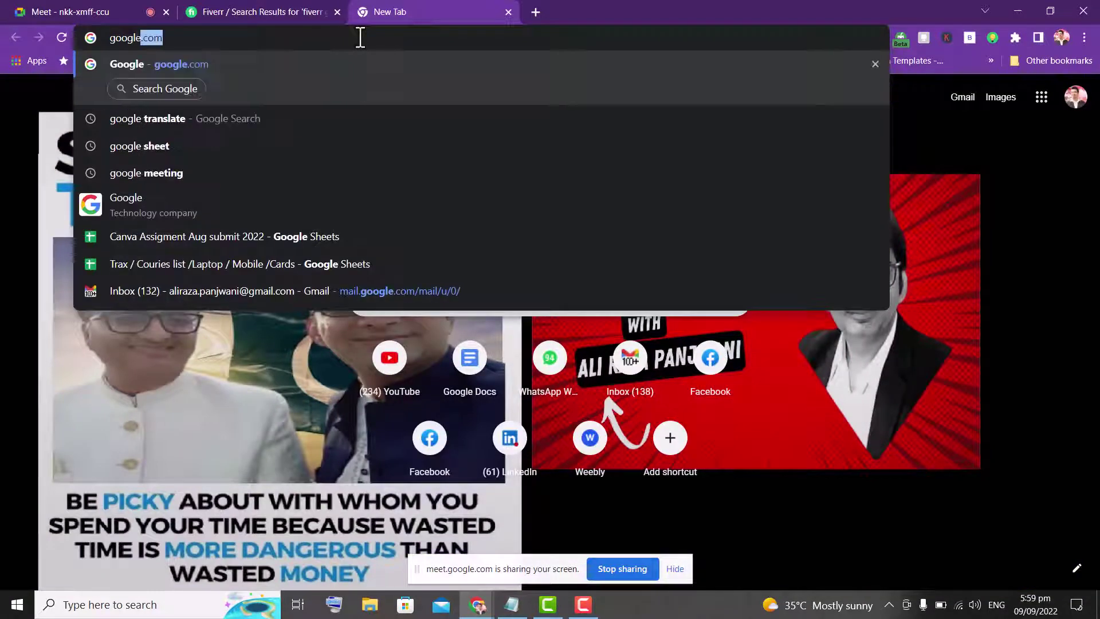
text(sh)
key(Return)
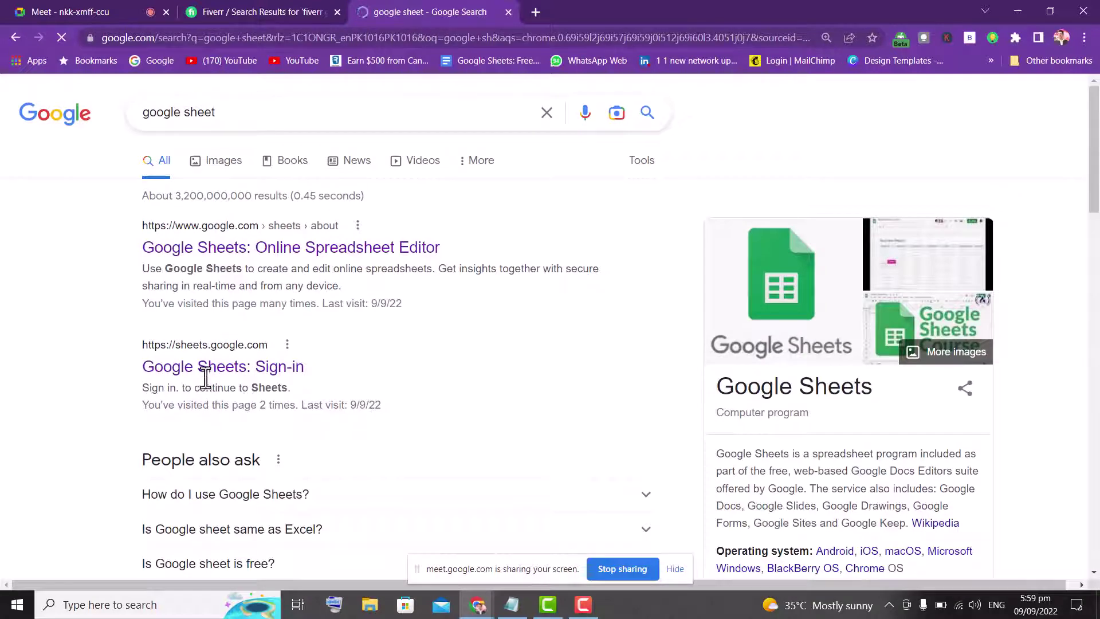
click(206, 365)
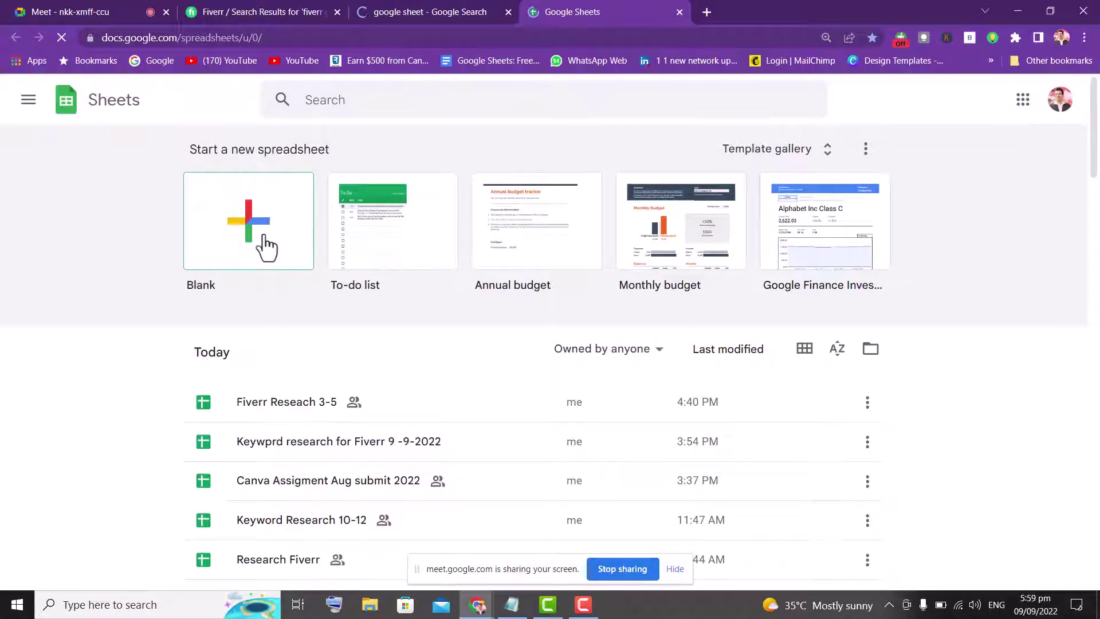
click(265, 245)
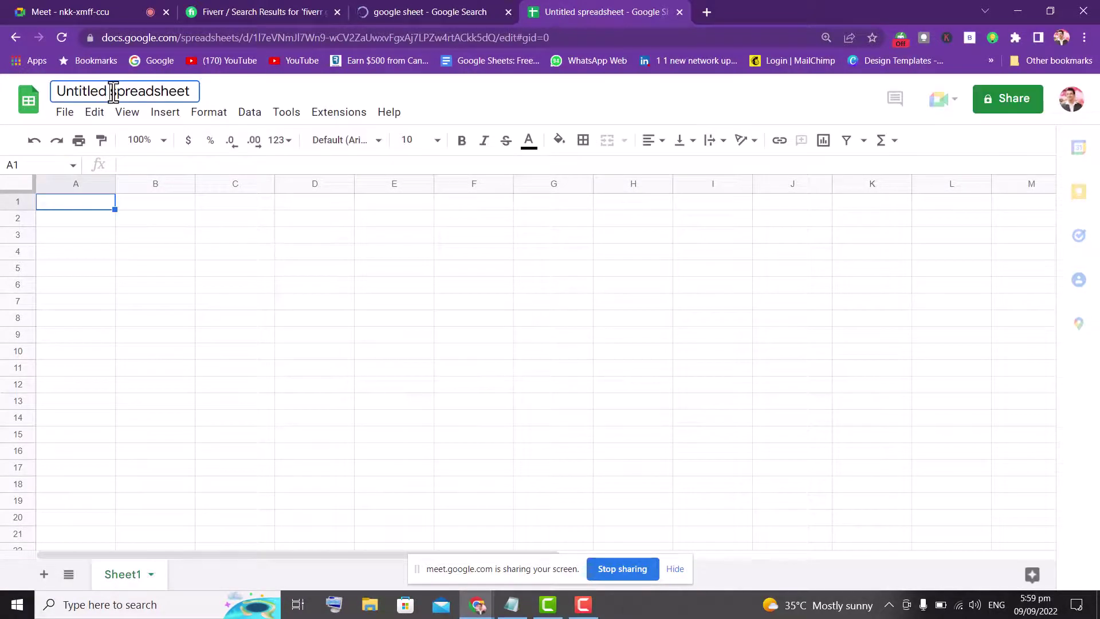
- Rename the new spreadsheet as "Fiverr keyword Research 5-7"
click(114, 92)
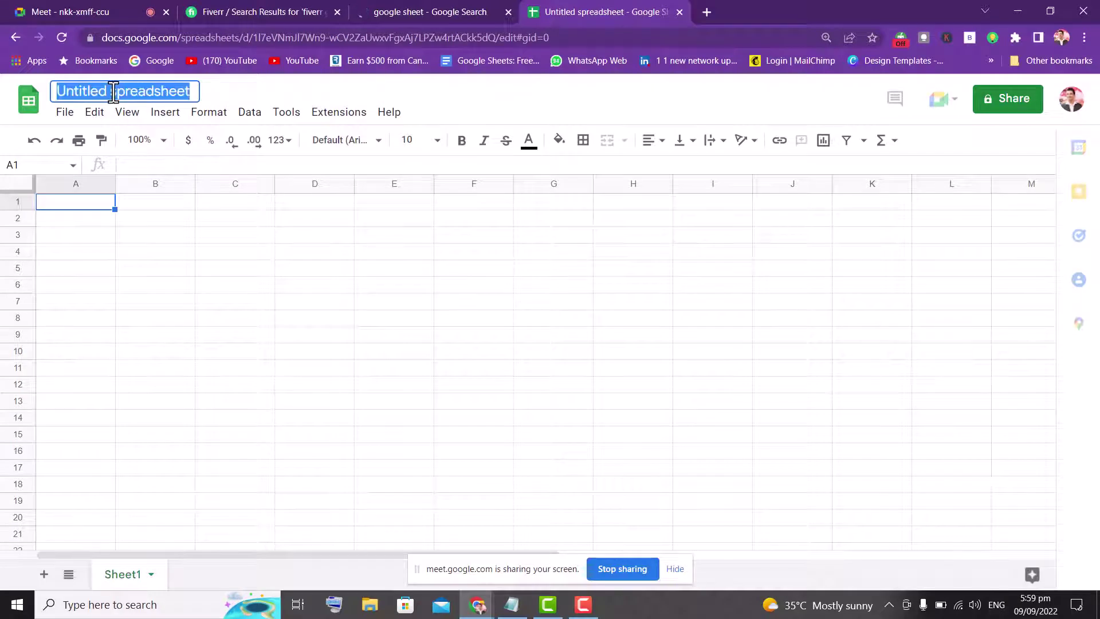
text(il)
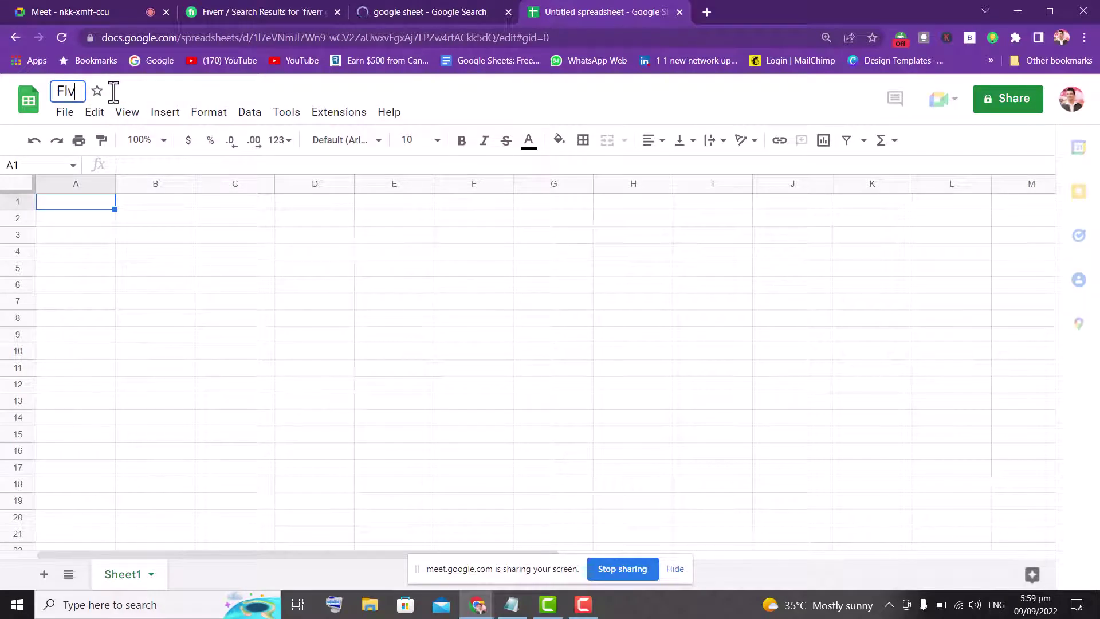
key(BackSpace)
key(BackSpace)
text(iverr )
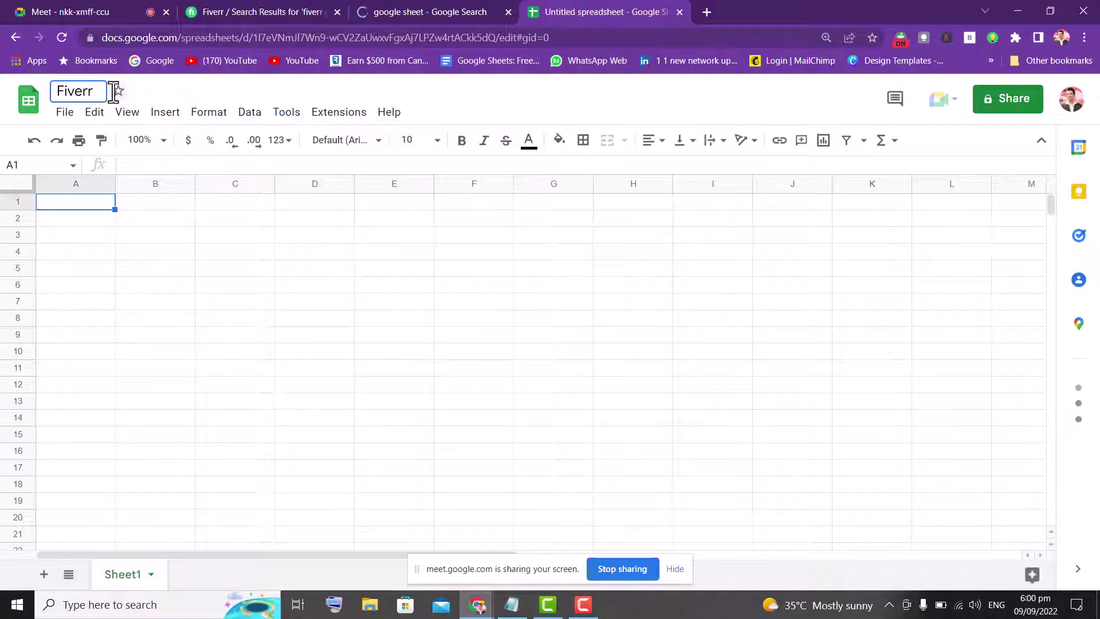
text(Research)
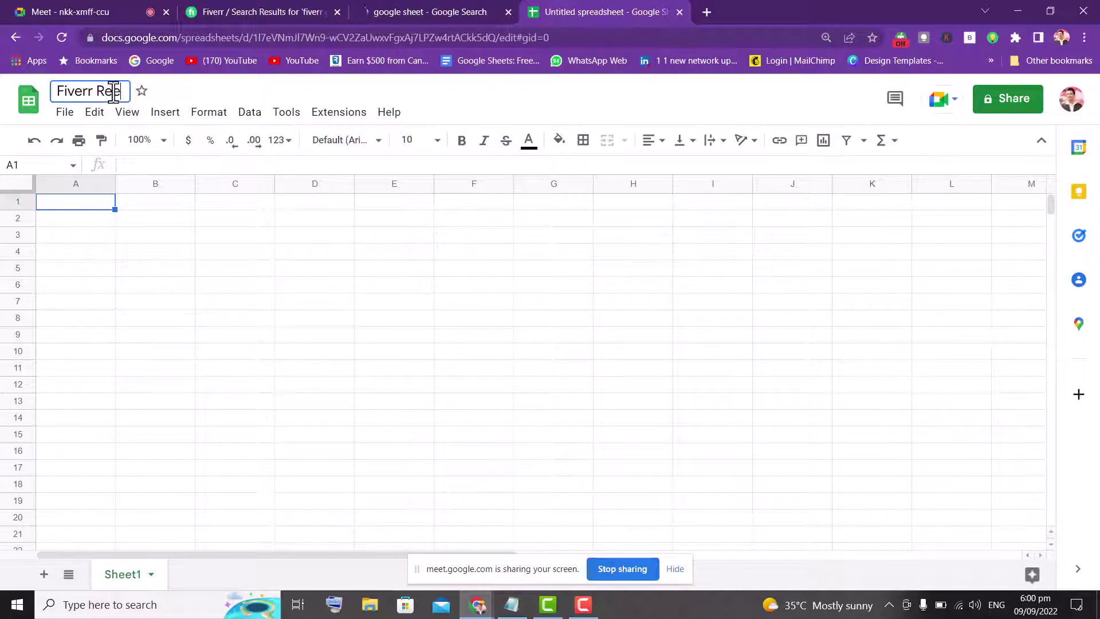
key(BackSpace)
key(BackSpace)
key(BackSpace)
key(BackSpace)
key(BackSpace)
key(BackSpace)
key(BackSpace)
key(BackSpace)
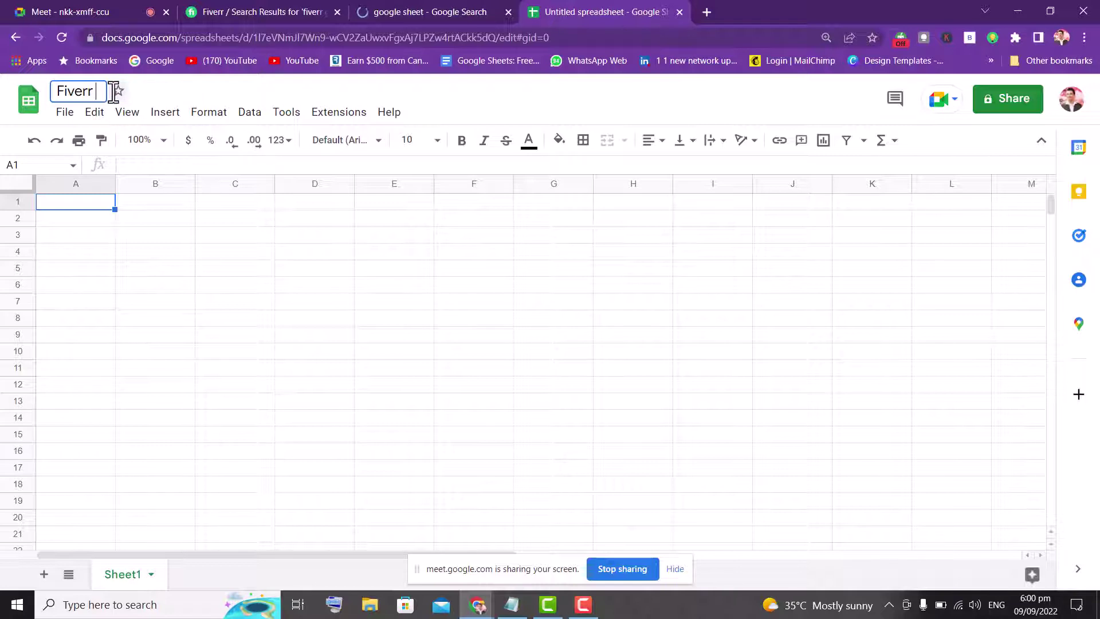
text(keywo)
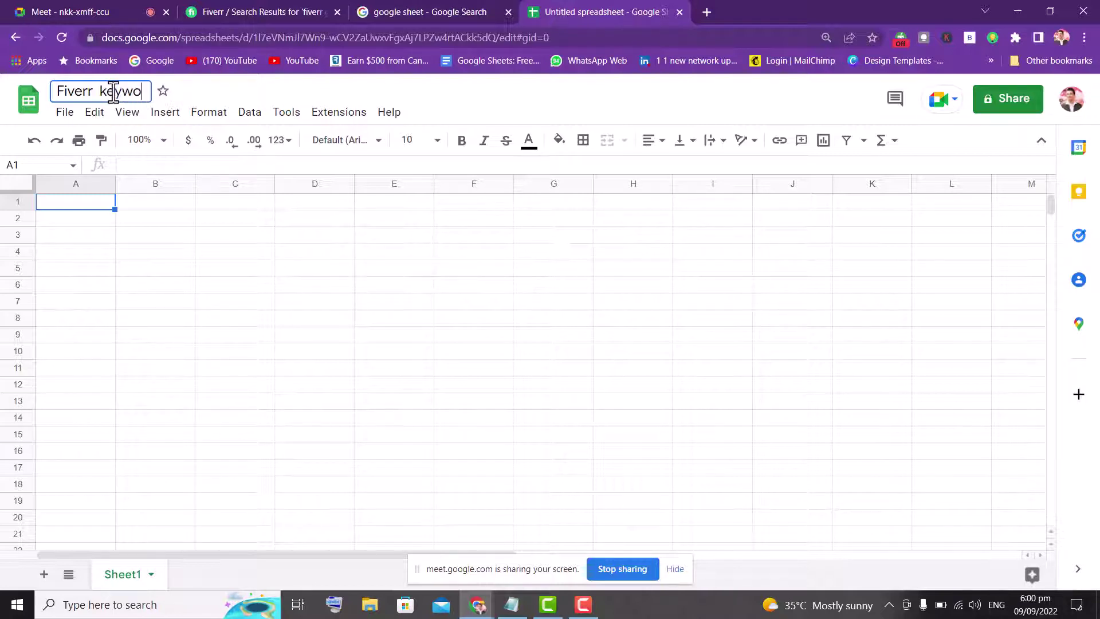
text(rd Re)
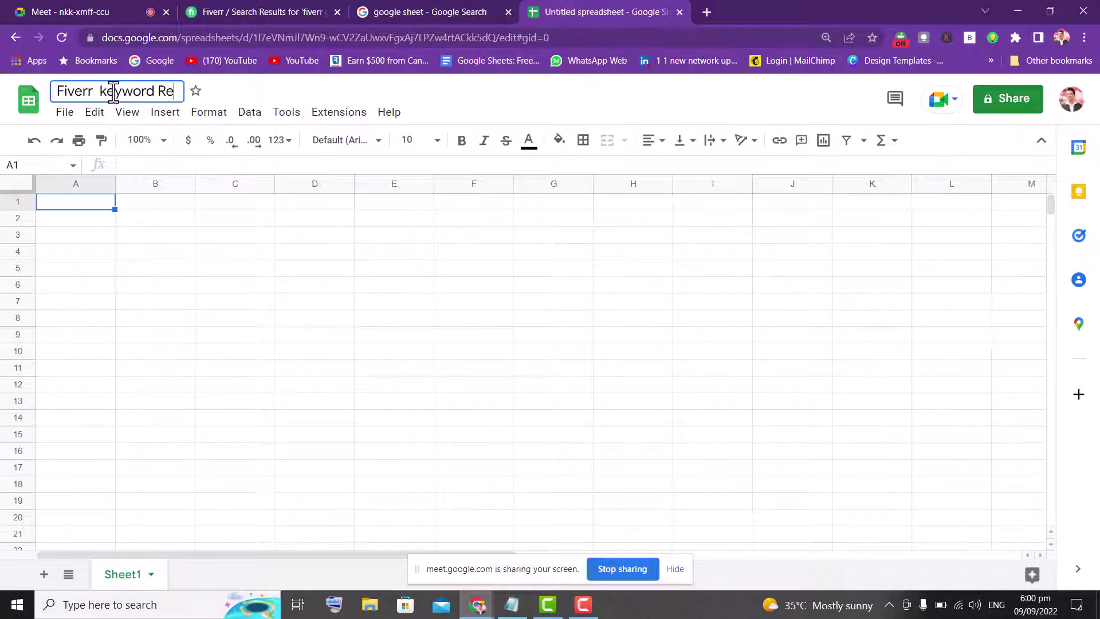
text(search )
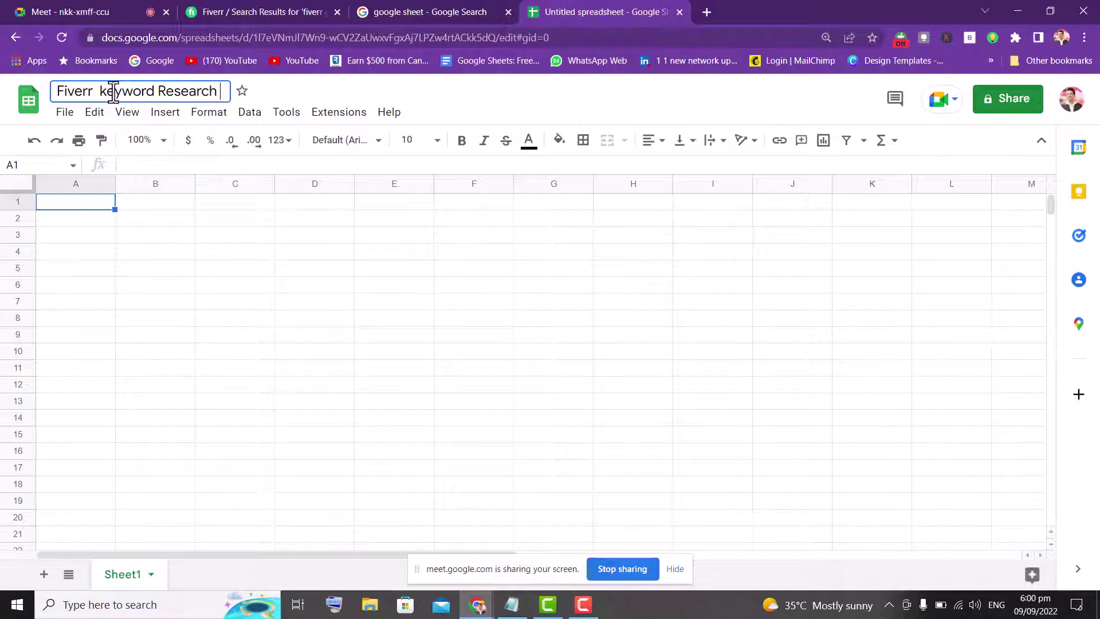
text(5-7)
key(BackSpace)
key(BackSpace)
key(BackSpace)
text(5-7)
- Enter the date 9-9-22 in cell A2 and the time 6pm in cell A3
click(70, 225)
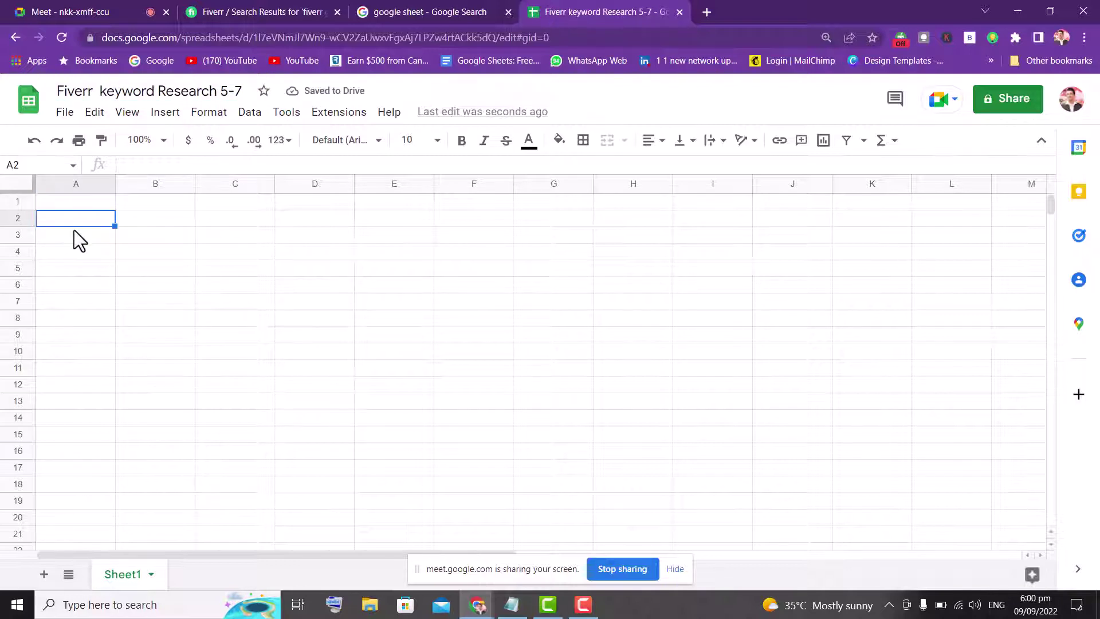
text(9-9)
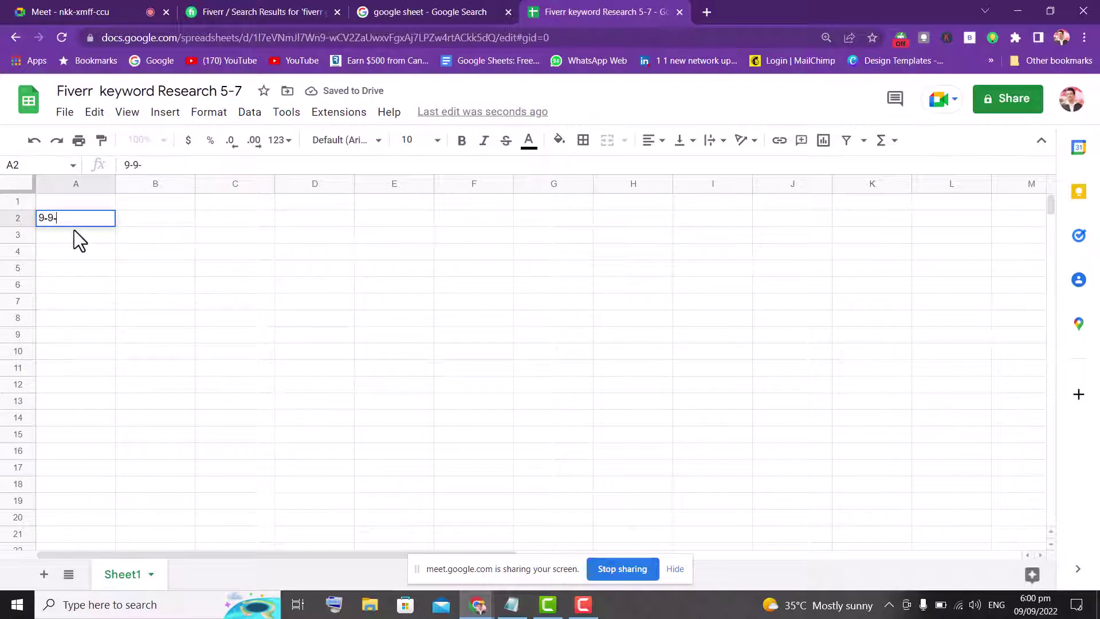
text(-22)
key(Return)
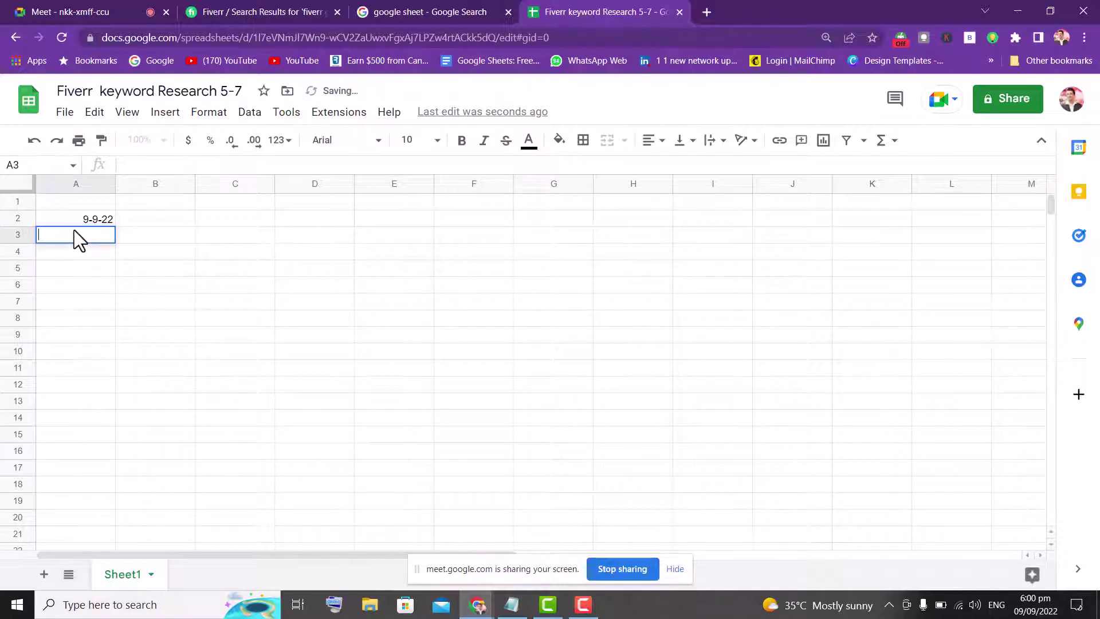
text(6pm)
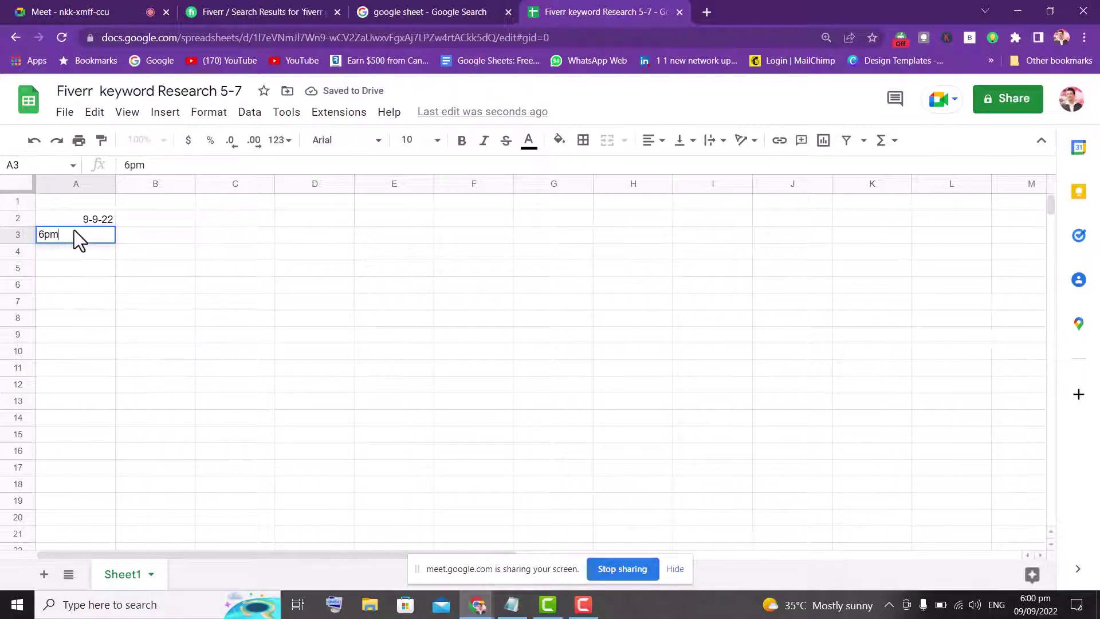
key(Return)
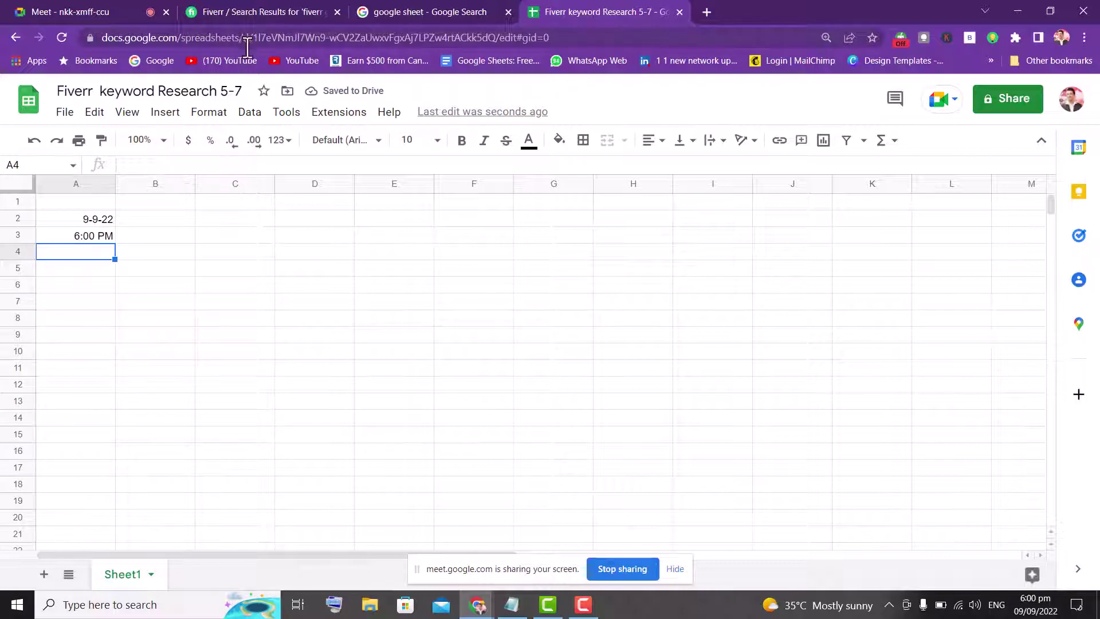
- Switch back to Fiverr and load its home page by reducing the address to fiverr.com
click(218, 12)
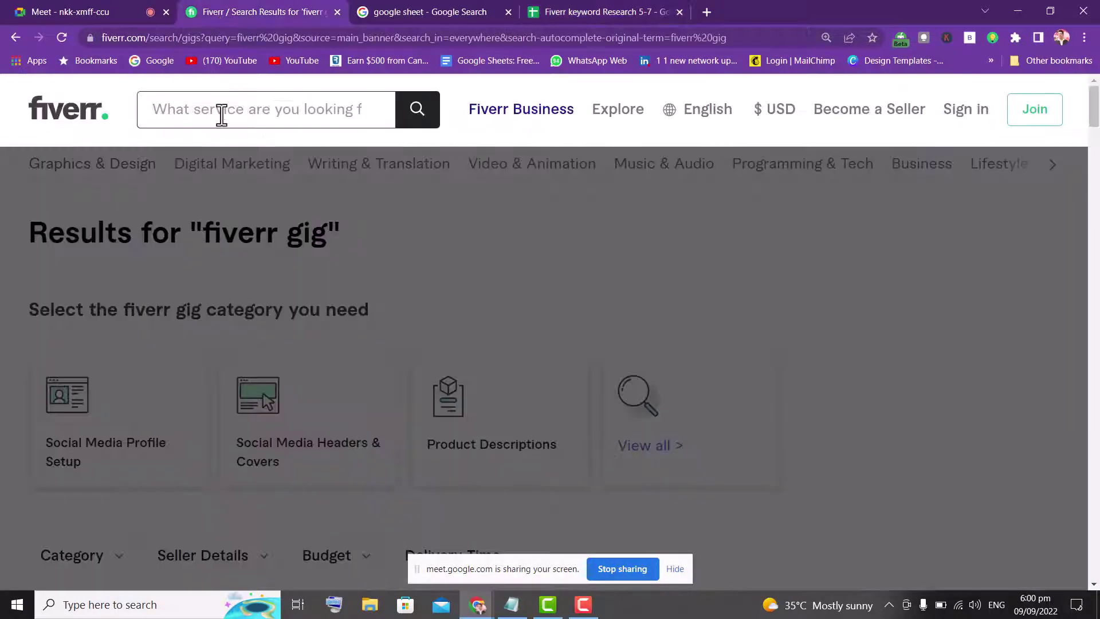
text(Cana)
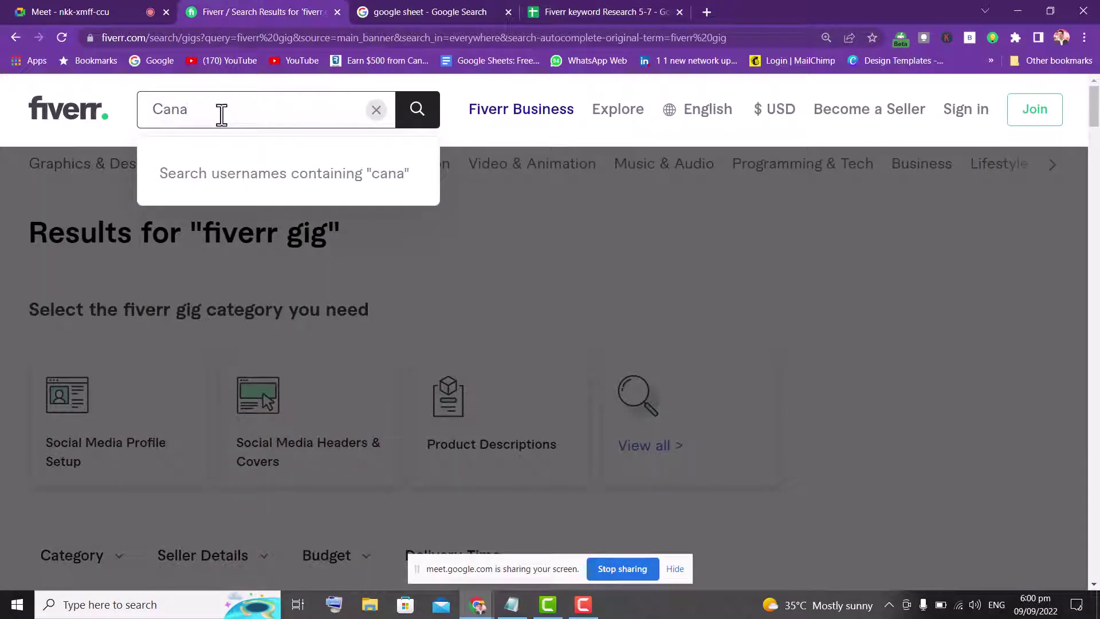
key(BackSpace)
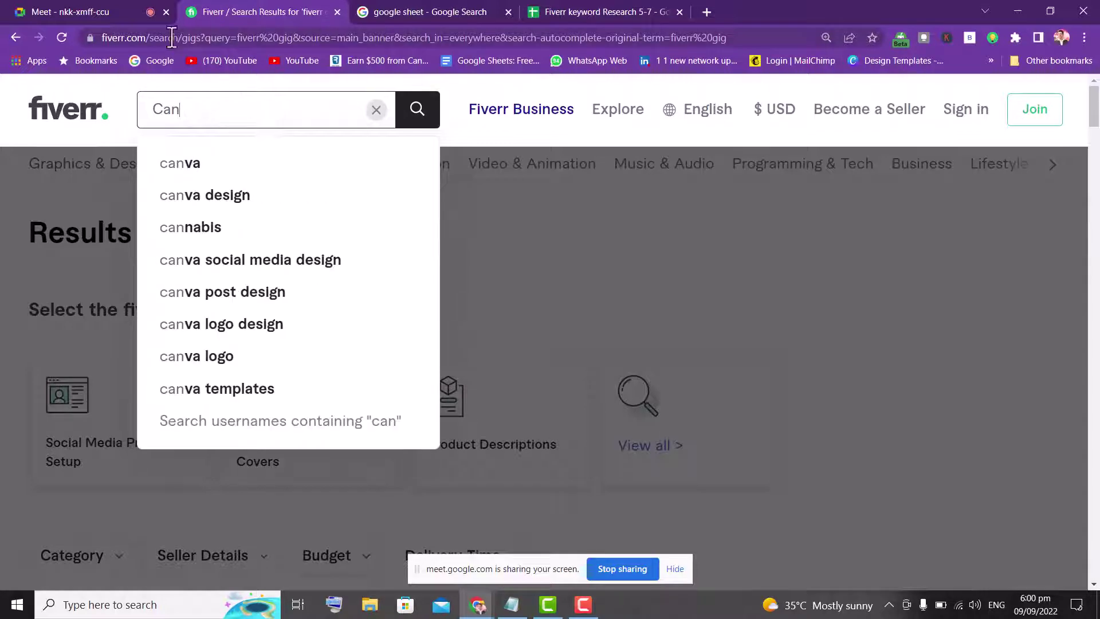
drag(150, 36, 924, 51)
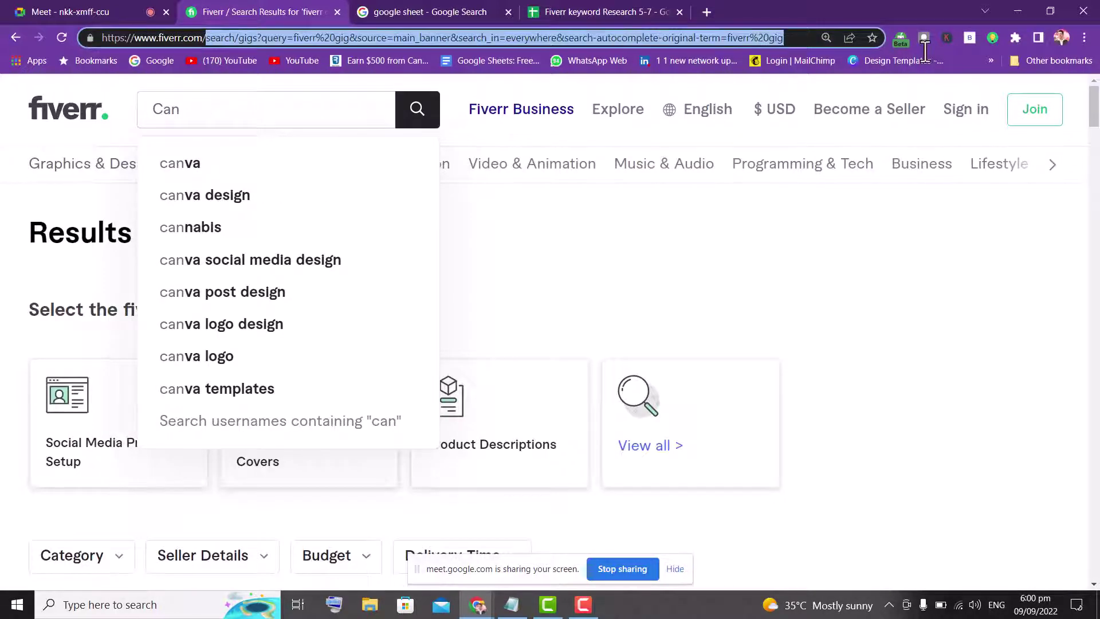
key(BackSpace)
key(Return)
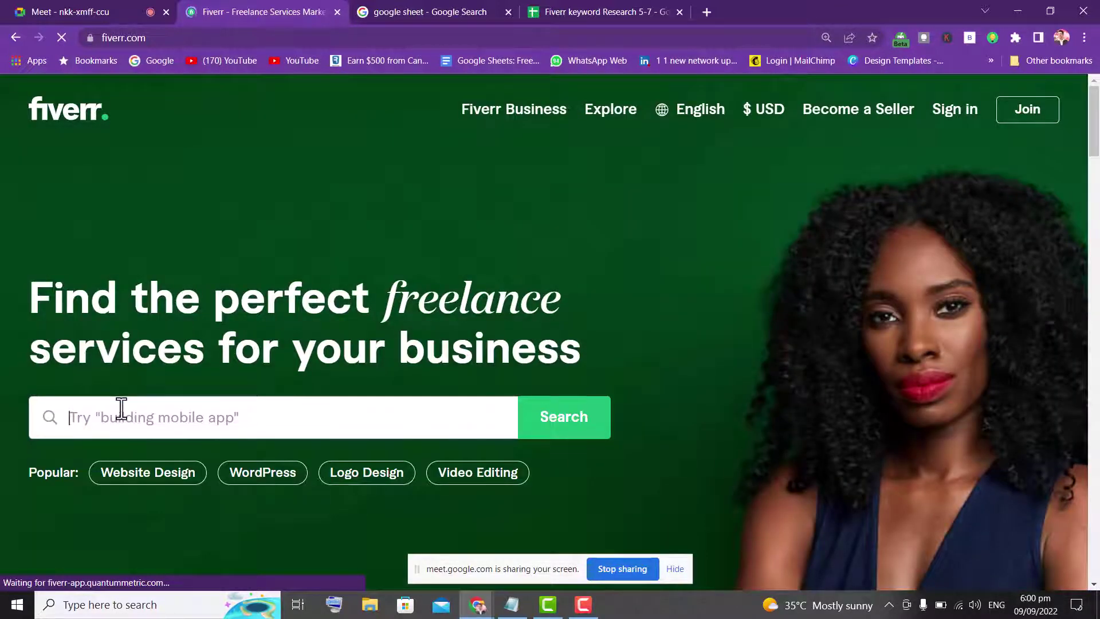
- Look up the home page search suggestions for "canva" and read through the suggested services
text(canva)
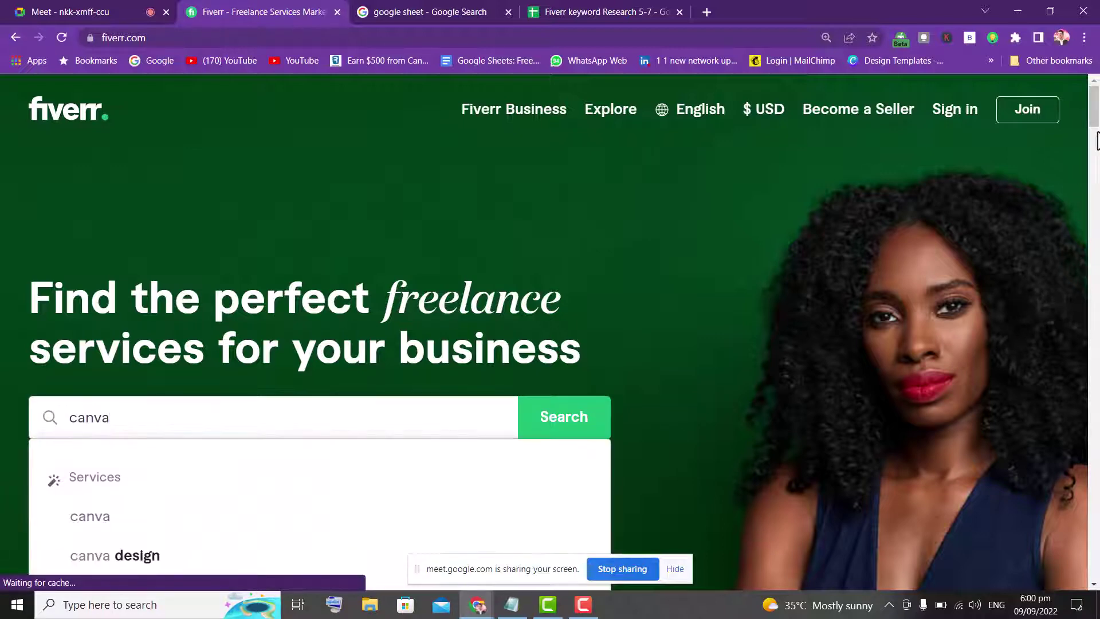
scroll(1096, 141, down, 5)
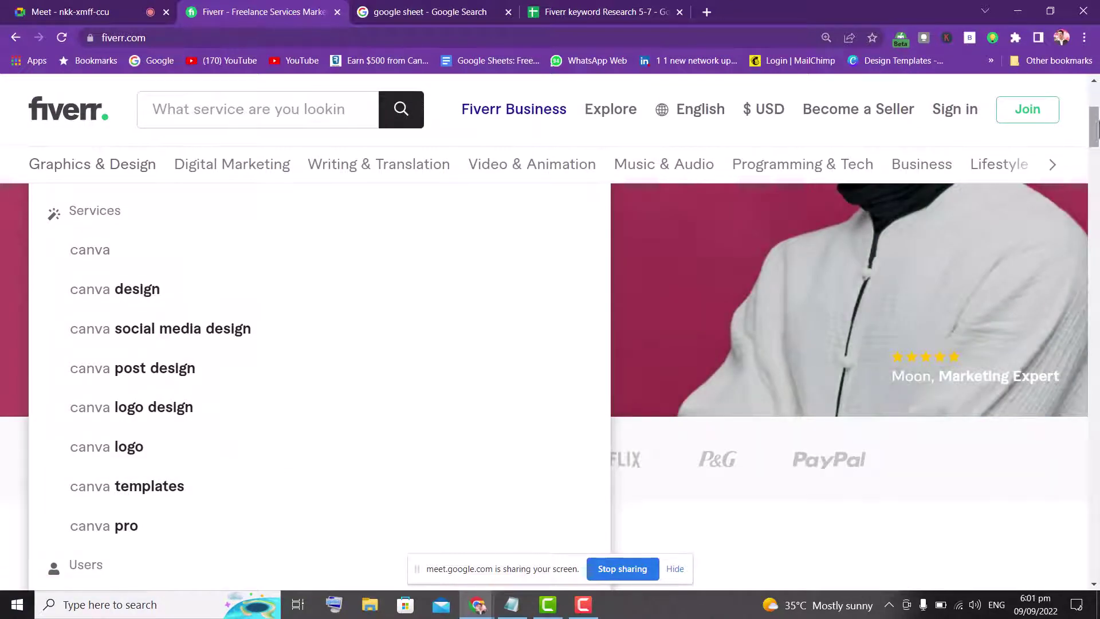
scroll(1094, 129, up, 5)
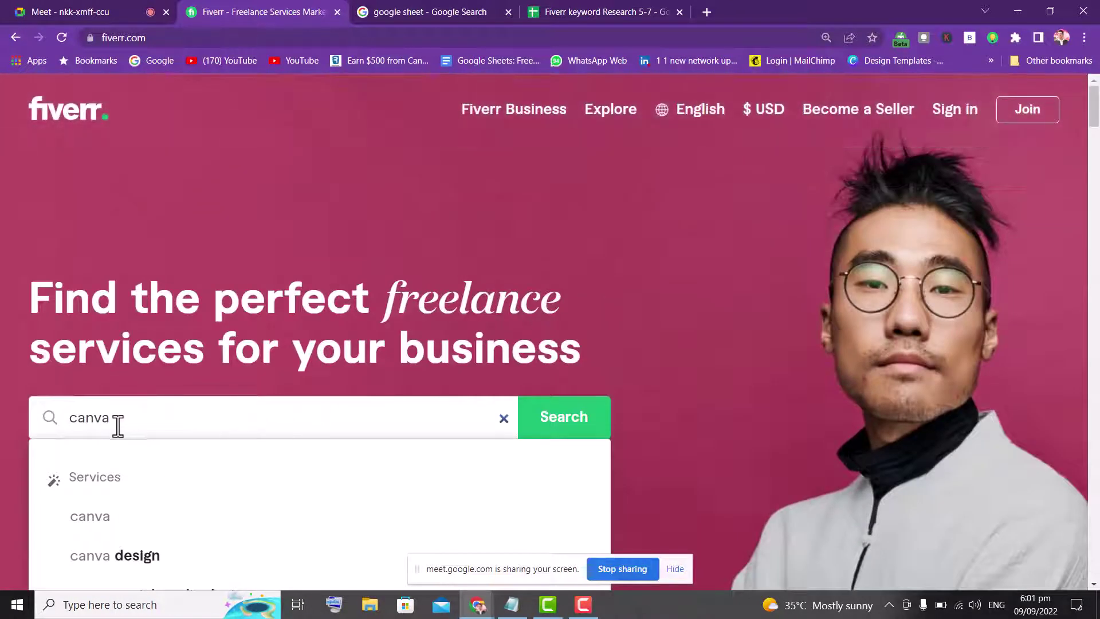
- Extend the search term to "canva porfoilo" and run the search
click(131, 424)
text(post)
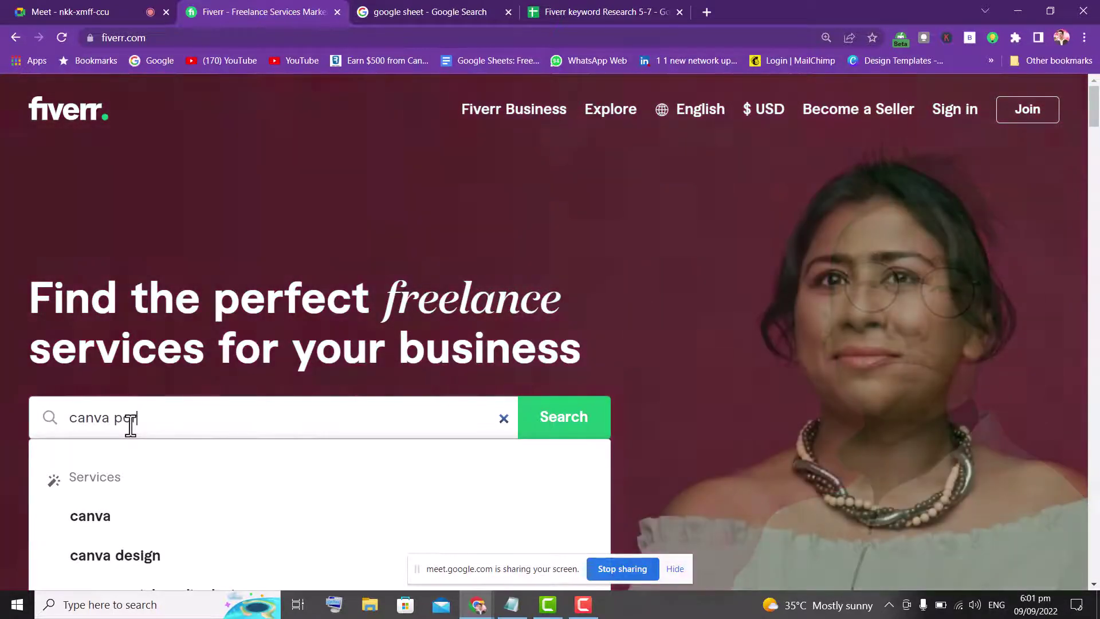
key(Return)
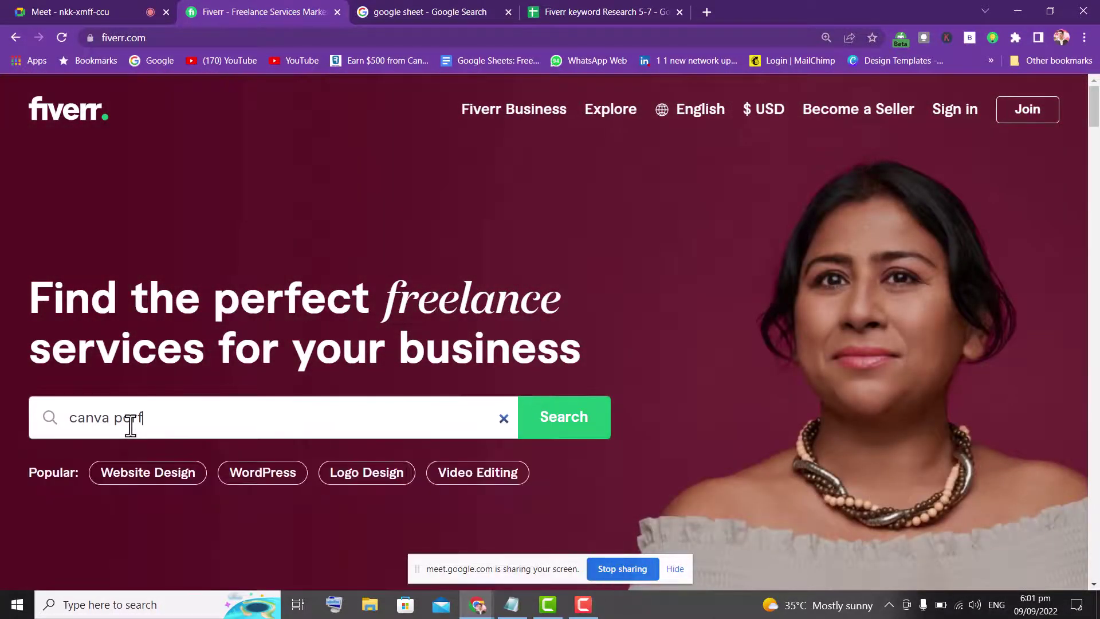
text(oilo)
key(Return)
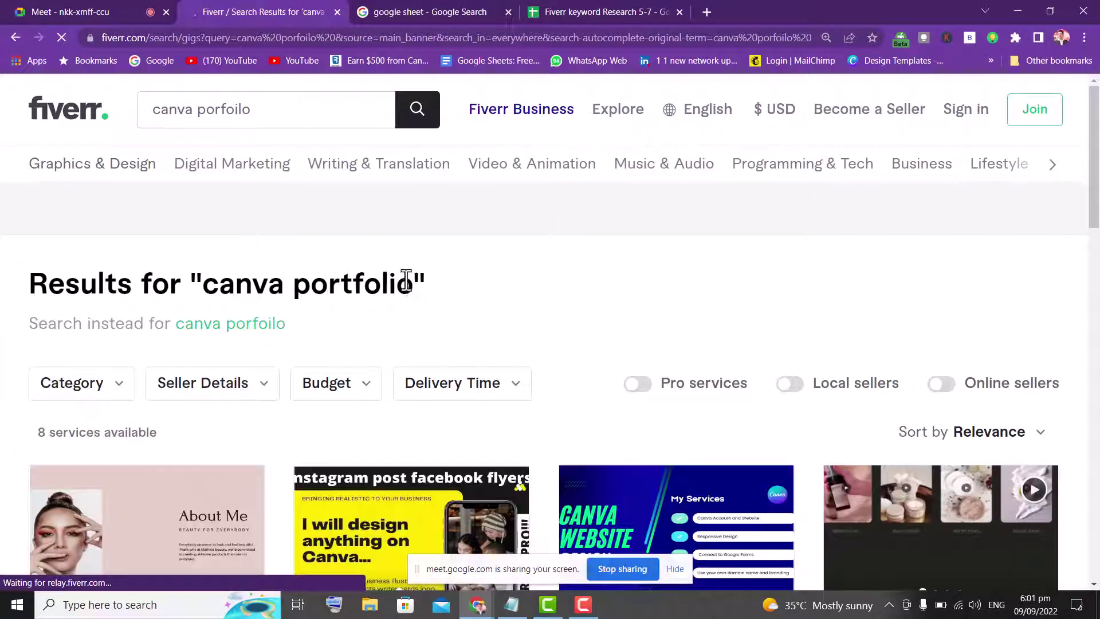
- Replace the misspelled search term with the corrected "canva portfolio" copied from the results heading and run the search
drag(415, 283, 210, 274)
key(ctrl+c)
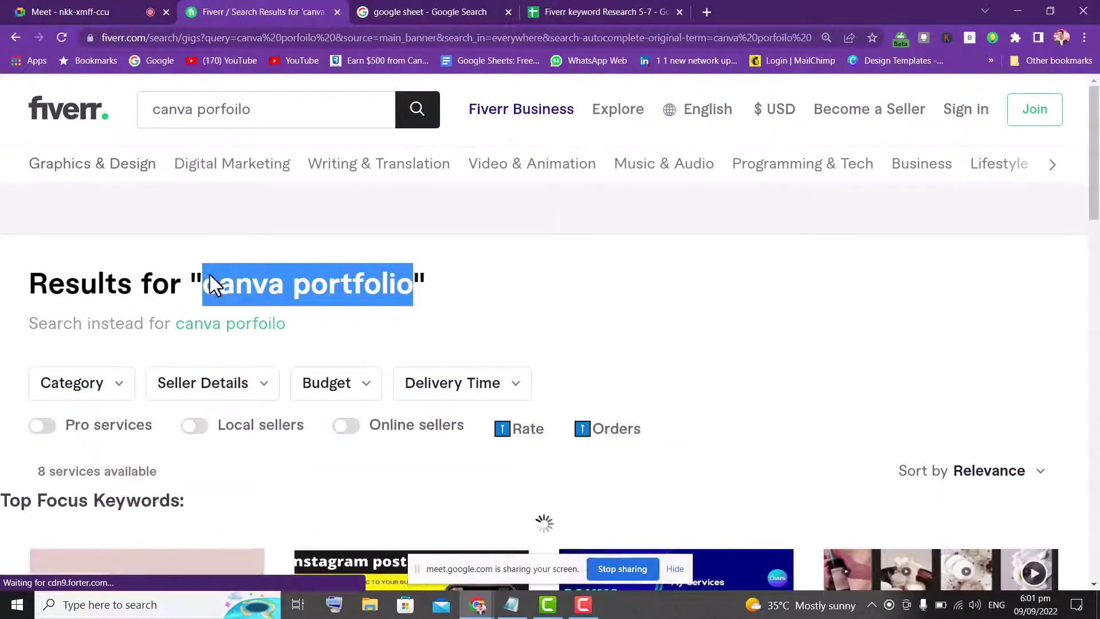
click(229, 103)
key(ctrl+a)
key(ctrl+v)
key(ctrl+a)
key(ctrl+v)
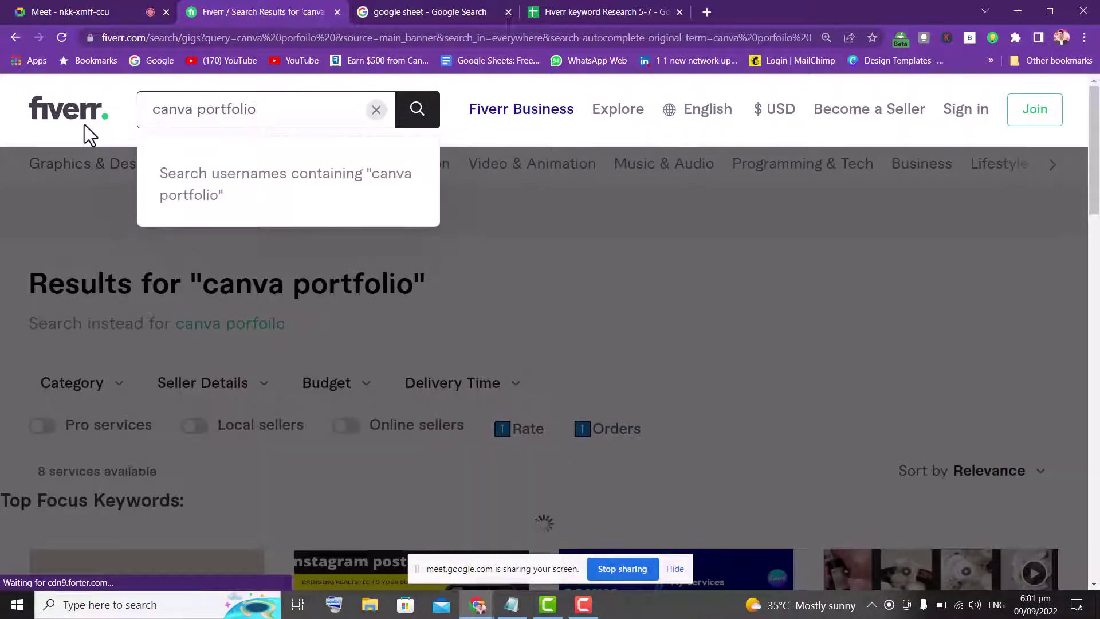
key(Return)
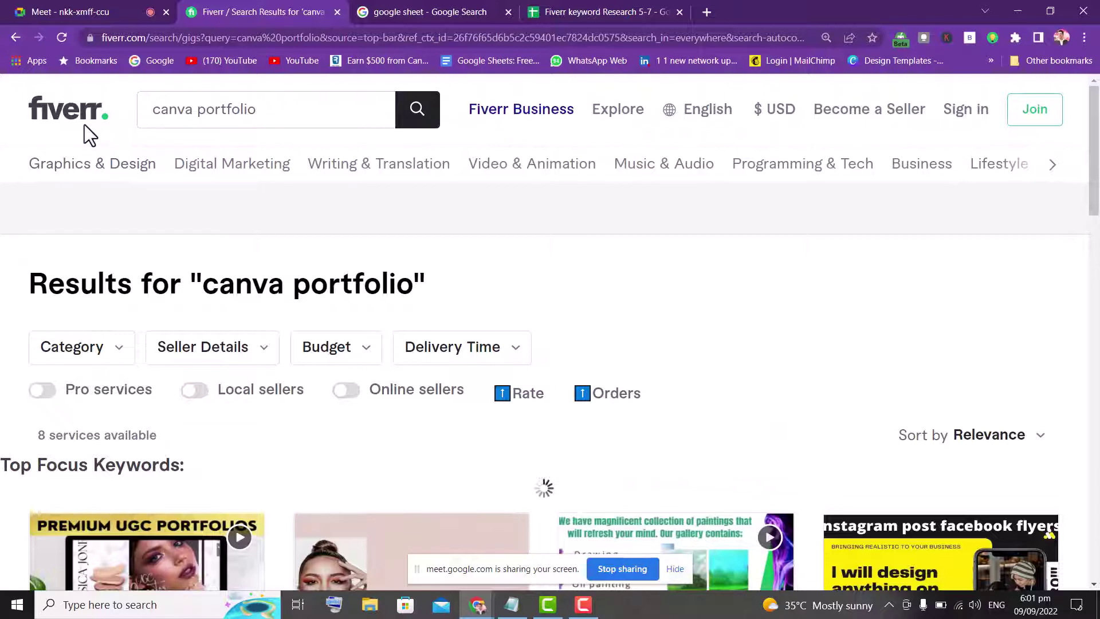
- Look through the "canva portfolio" results and open the gig for creating a UGC portfolio website on Canva in a new tab
drag(1096, 143, 1096, 229)
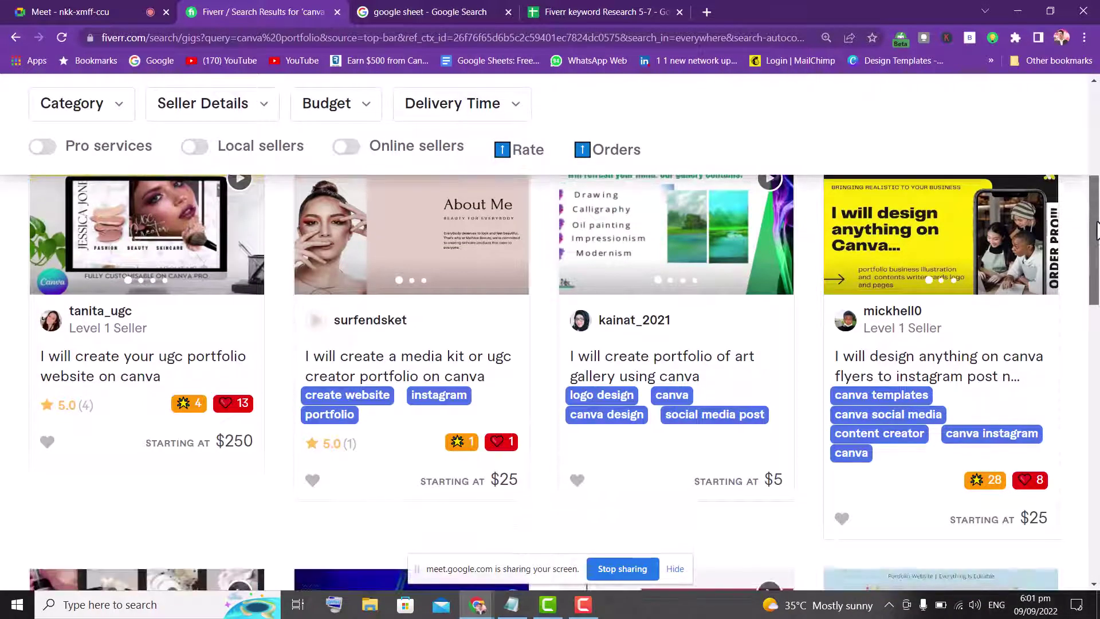
drag(265, 417, 114, 403)
click(104, 403)
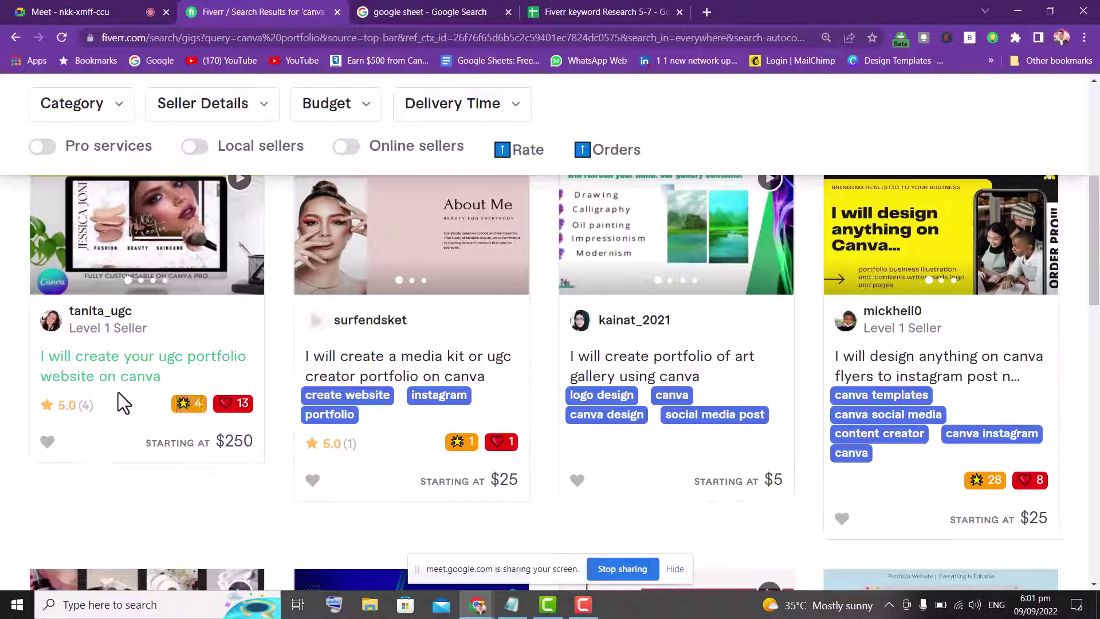
right_click(160, 360)
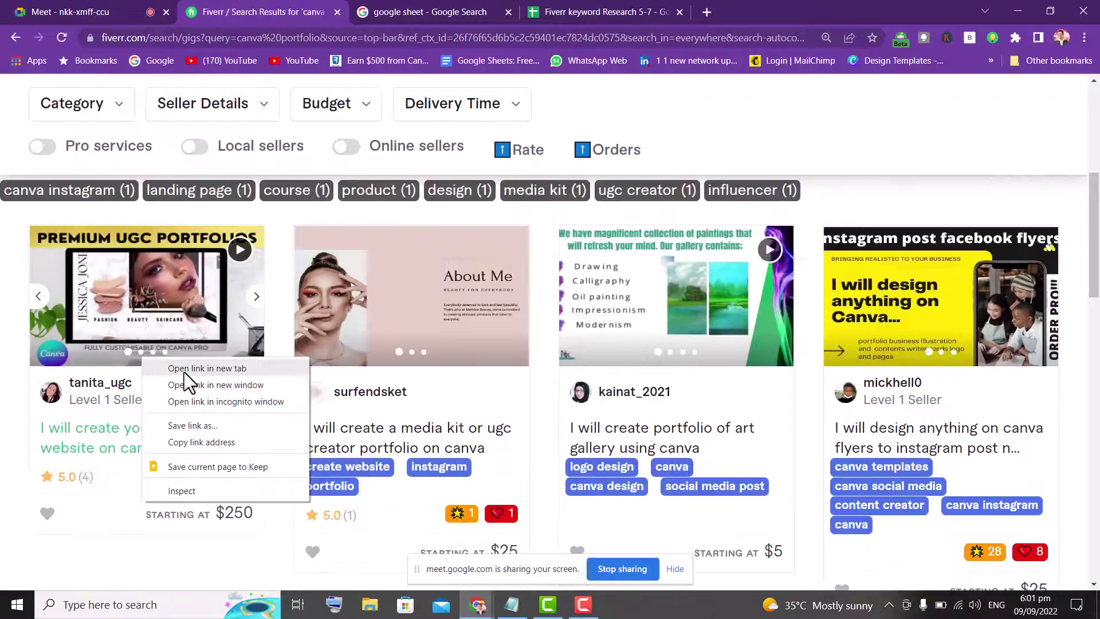
click(184, 371)
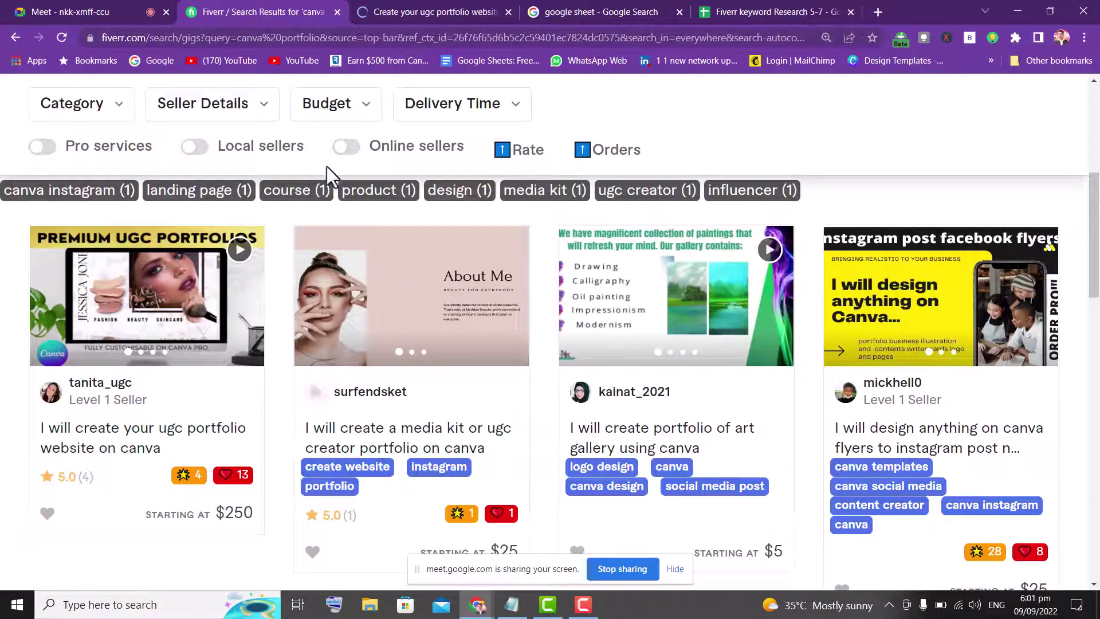
- Try filtering the "canva portfolio" results to online sellers and return to the previous results
click(346, 147)
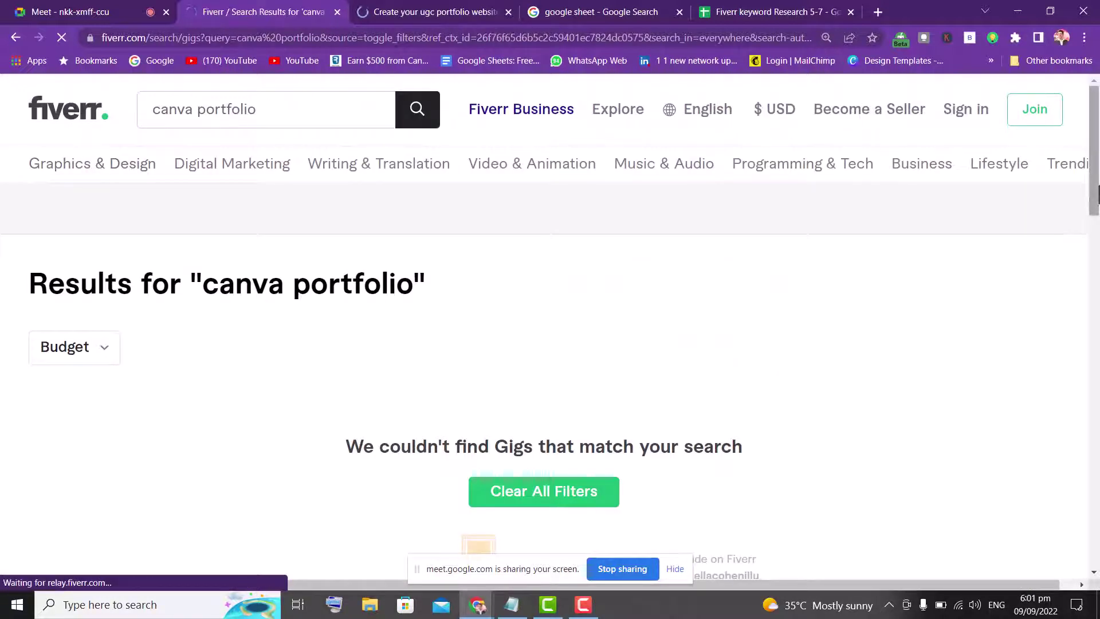
scroll(1094, 218, down, 4)
drag(1097, 228, 1097, 163)
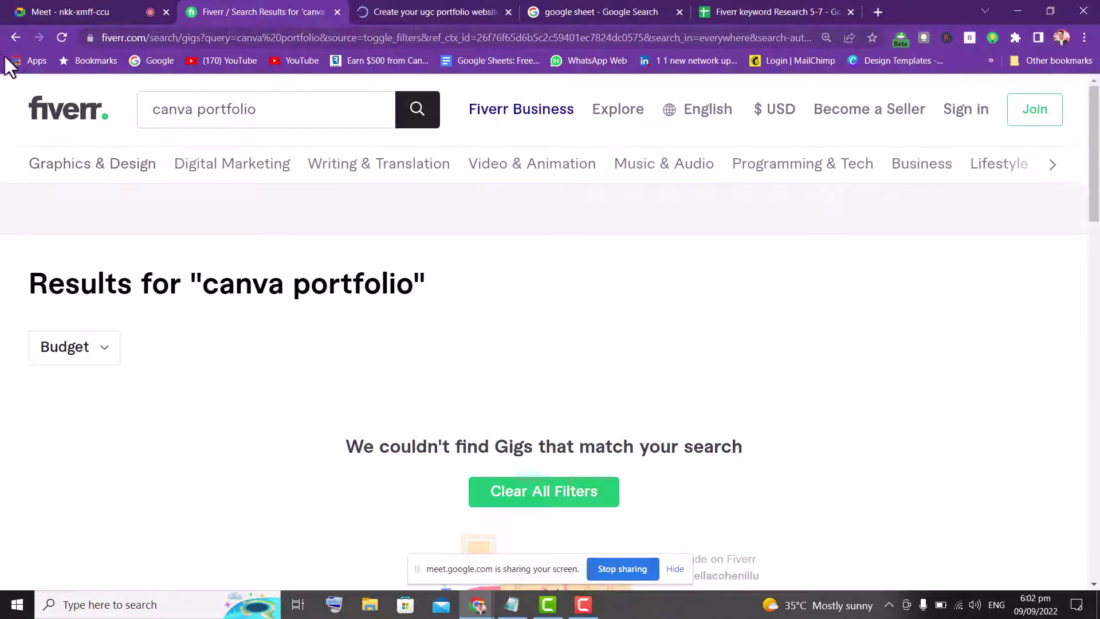
click(15, 38)
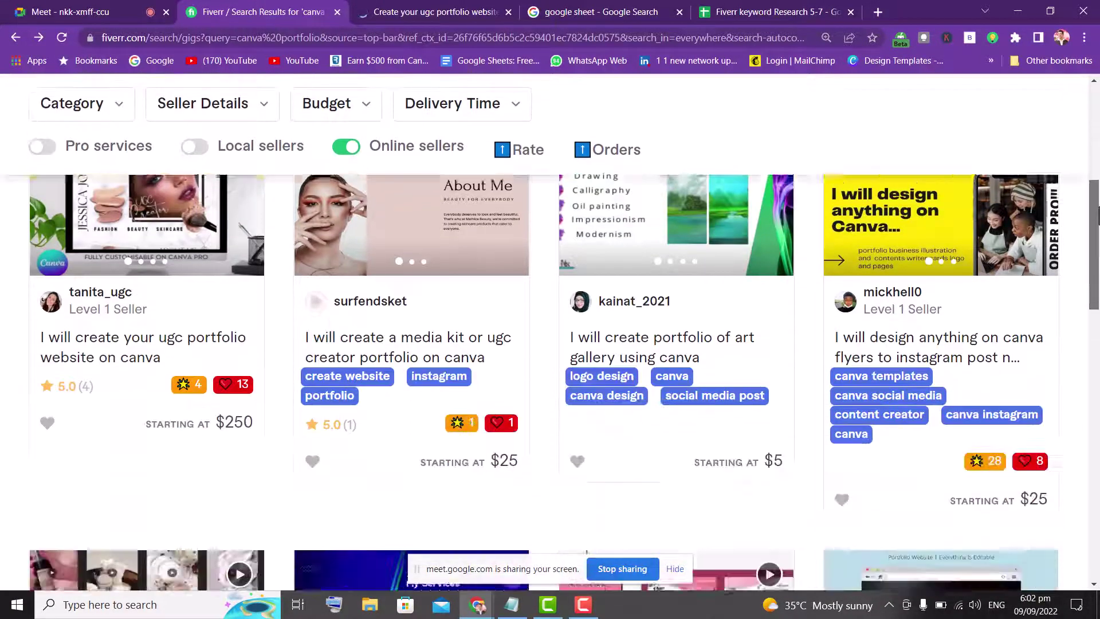
- Open the UGC portfolio website gig again in a new tab, close its earlier copy and show the gig page
mouse_move(1098, 217)
mouse_down()
mouse_move(1091, 342)
mouse_move(1087, 210)
mouse_up()
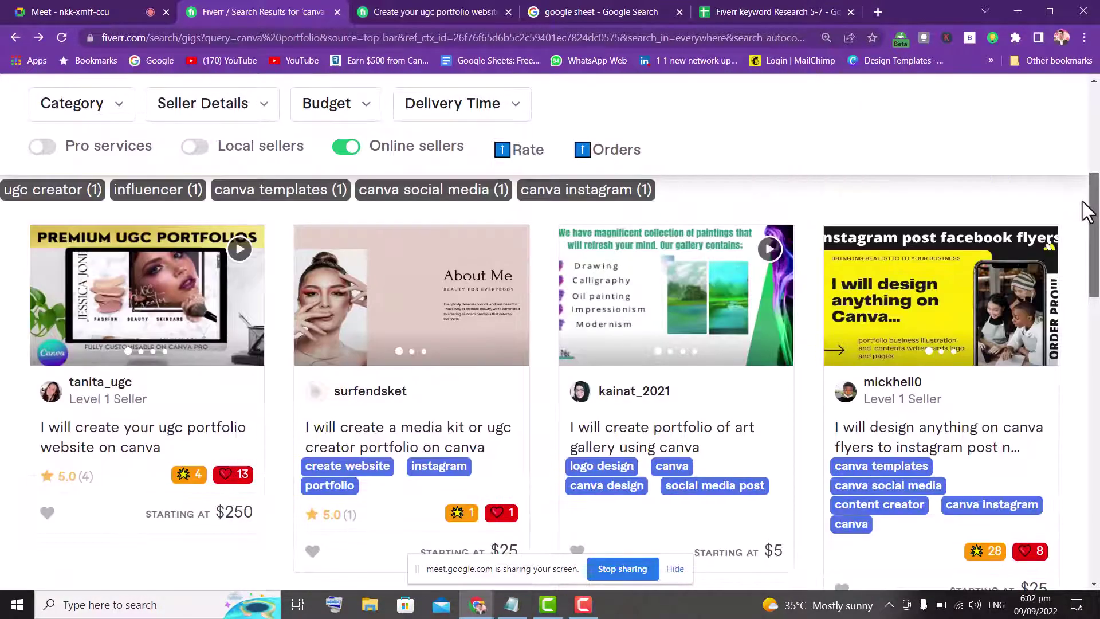
drag(1087, 210, 1090, 246)
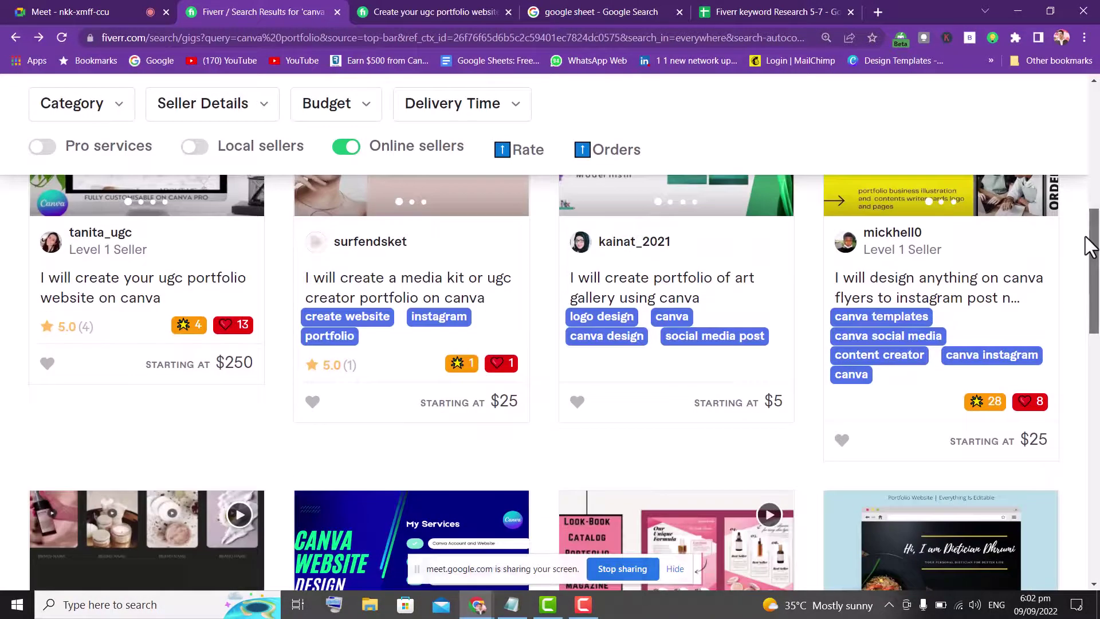
right_click(130, 300)
click(150, 310)
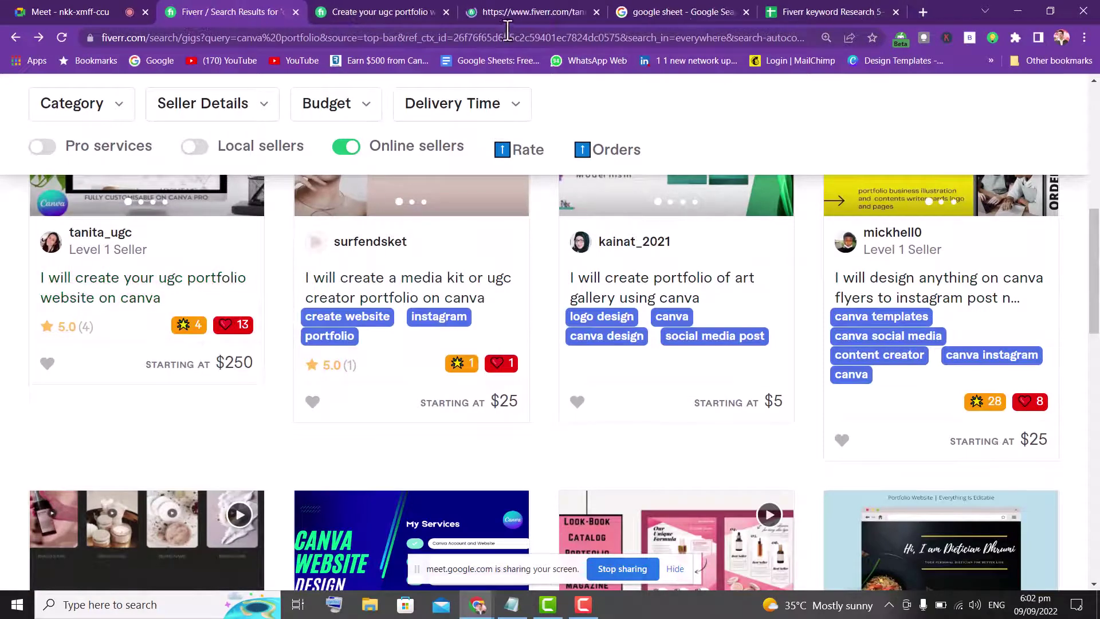
click(447, 10)
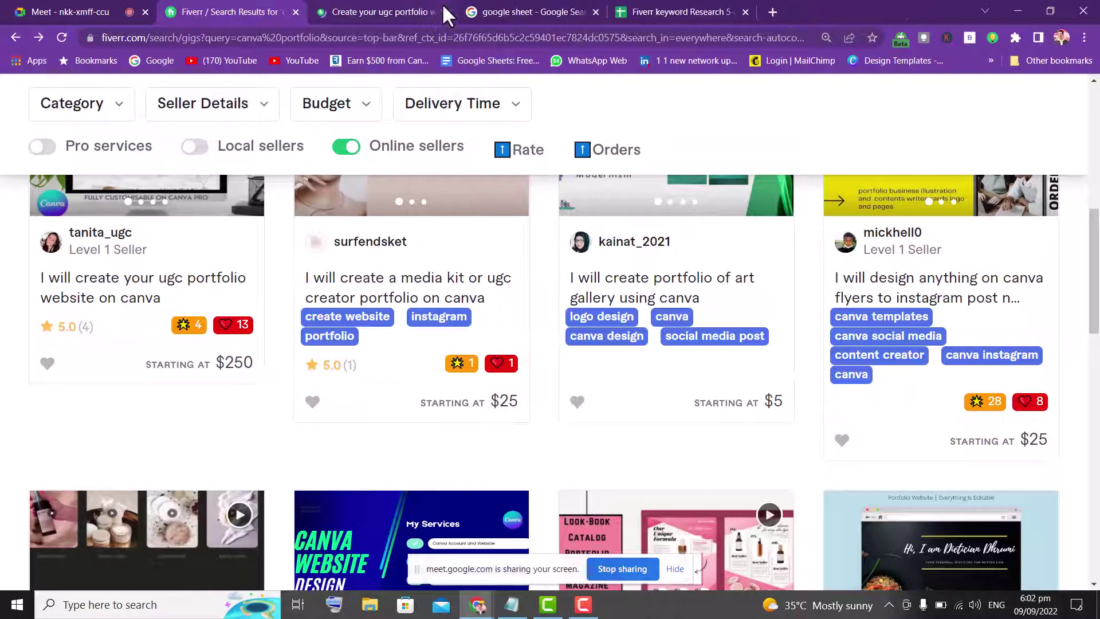
click(398, 13)
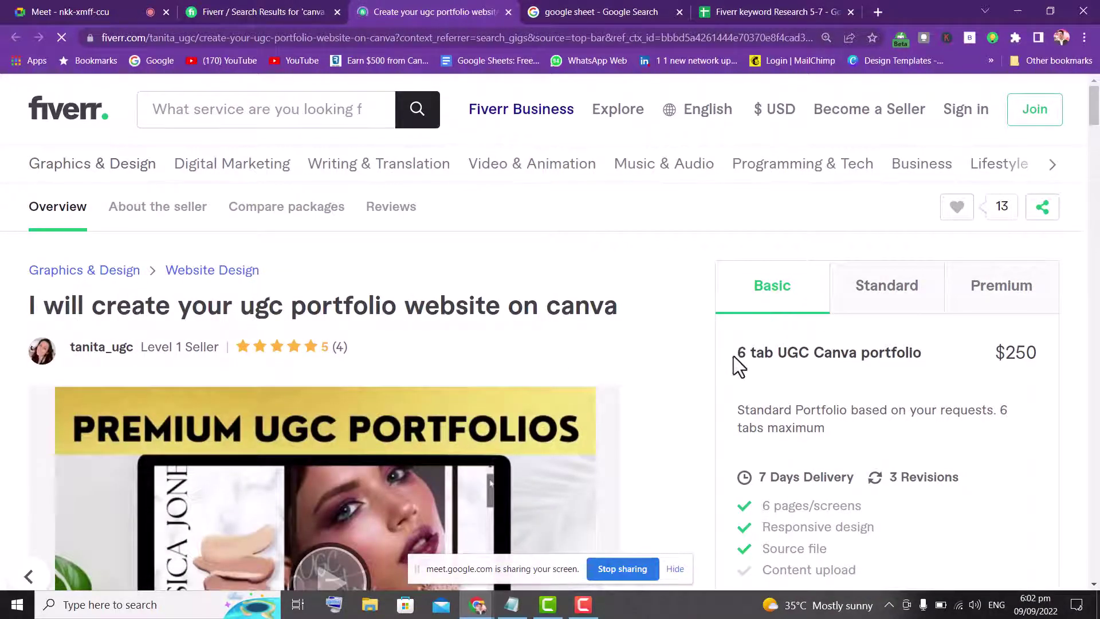
- Compare the gig's Basic, Standard and Premium packages, noting the titles, prices and number of pages in each
drag(733, 356, 925, 365)
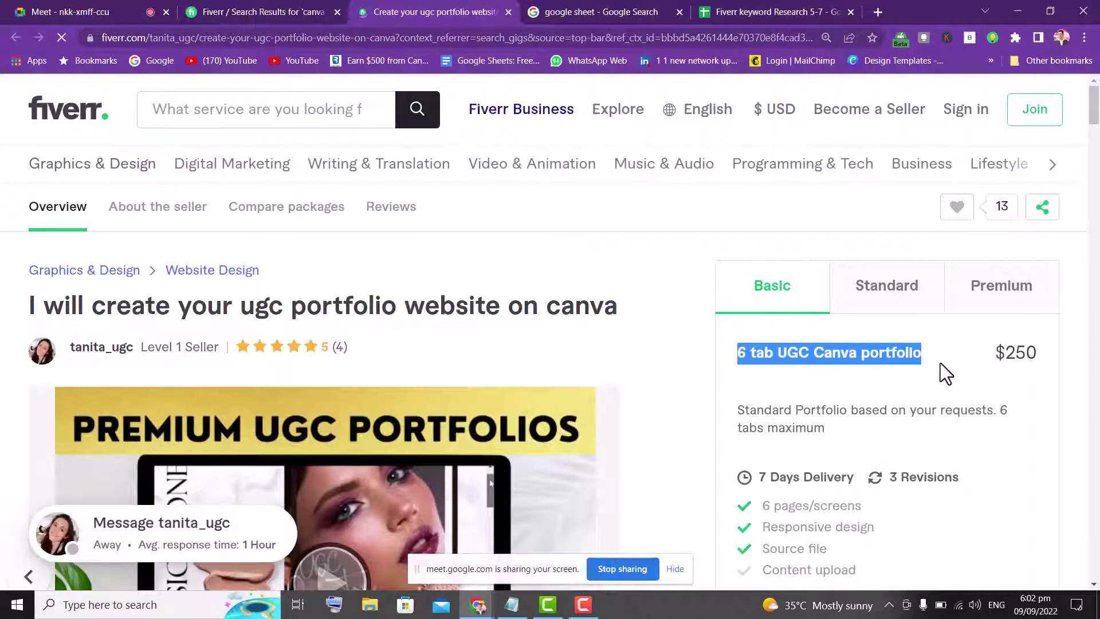
click(892, 298)
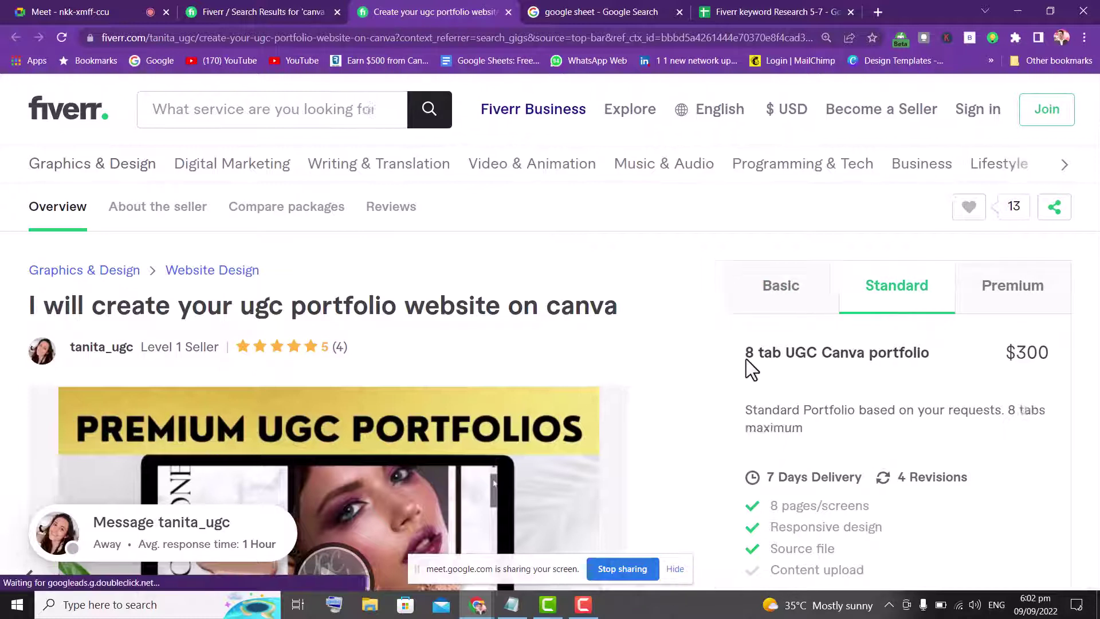
click(999, 302)
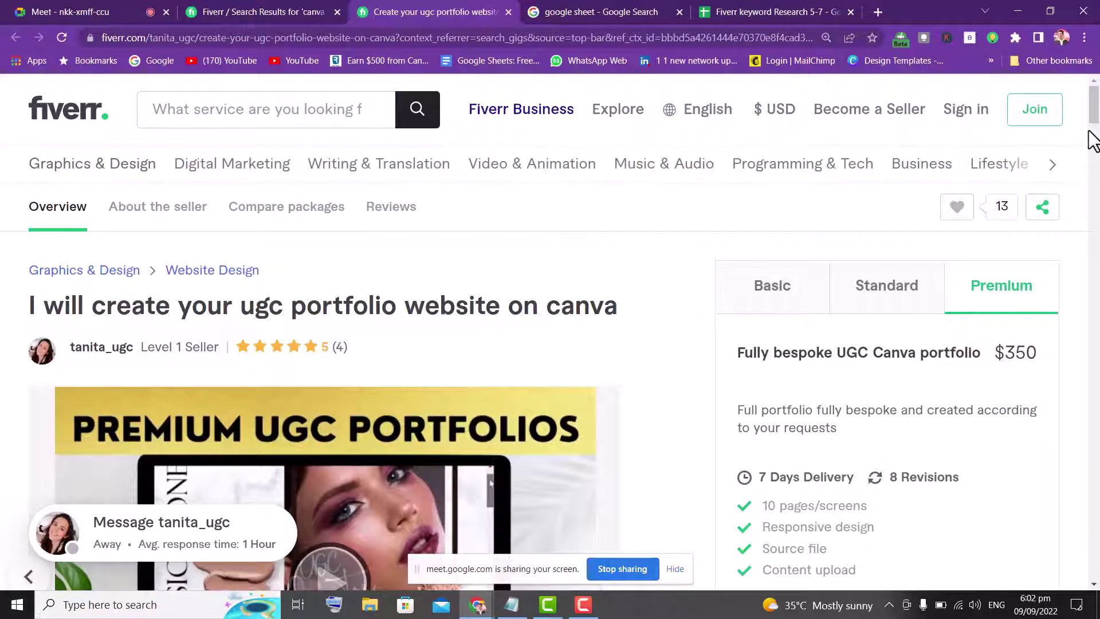
drag(1094, 128, 1097, 139)
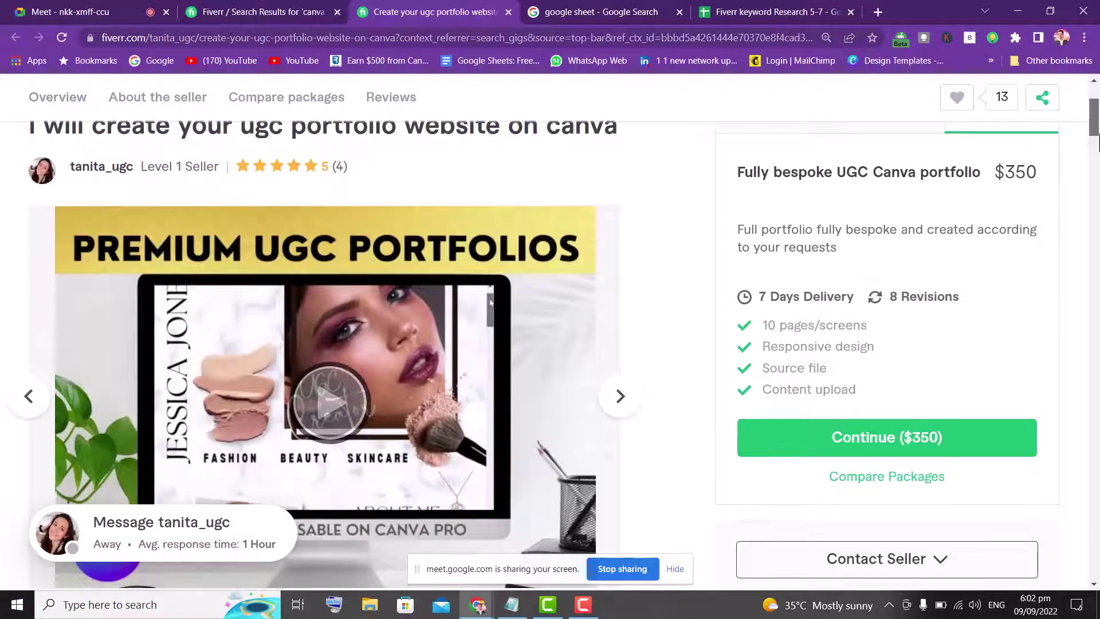
drag(762, 324, 858, 325)
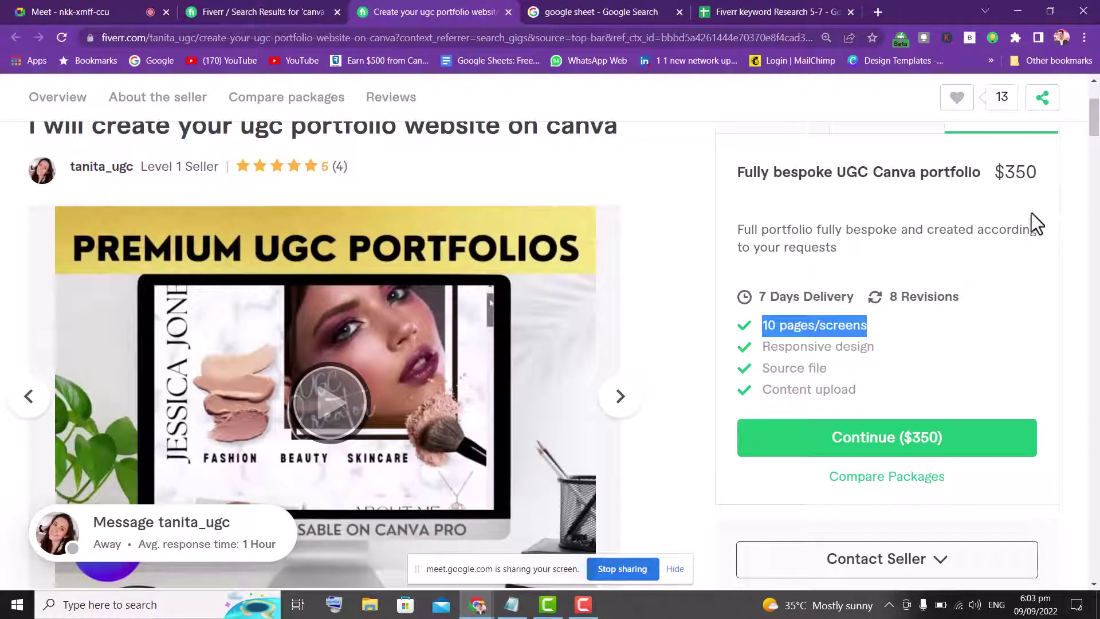
- Read the gig's seller profile and package comparison table, and return to the gig title
drag(1094, 118, 1095, 228)
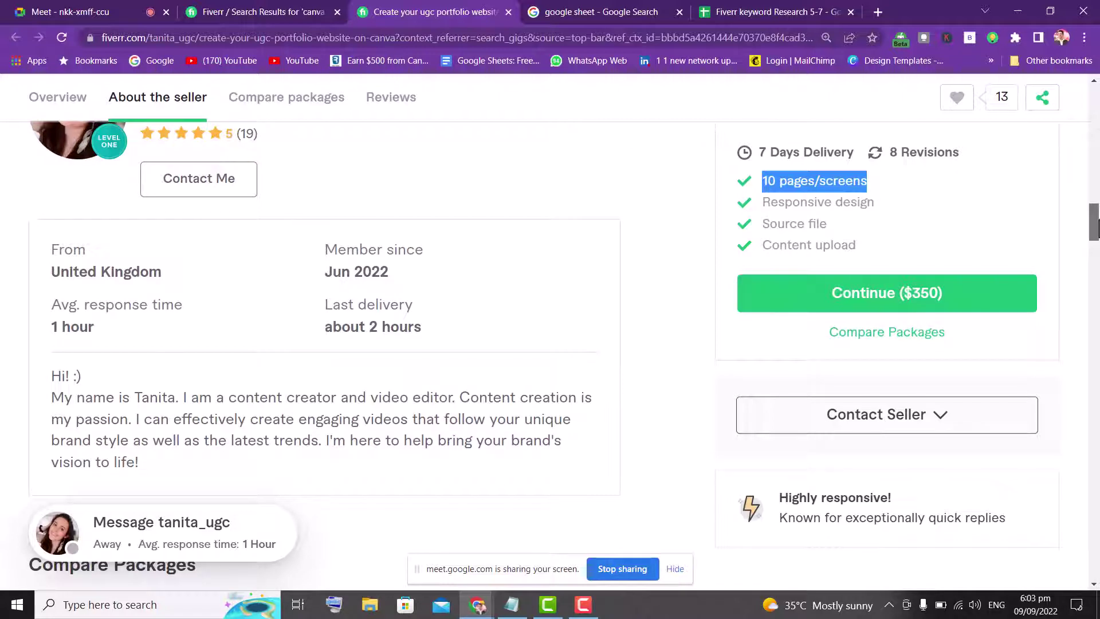
scroll(324, 350, down, 5)
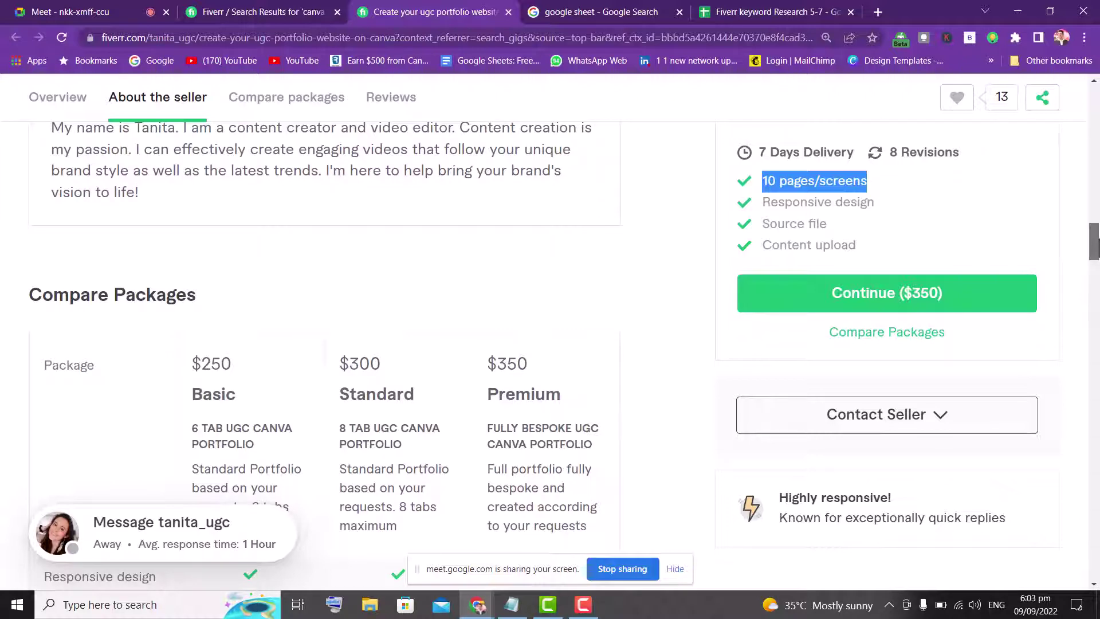
drag(1093, 243, 1096, 119)
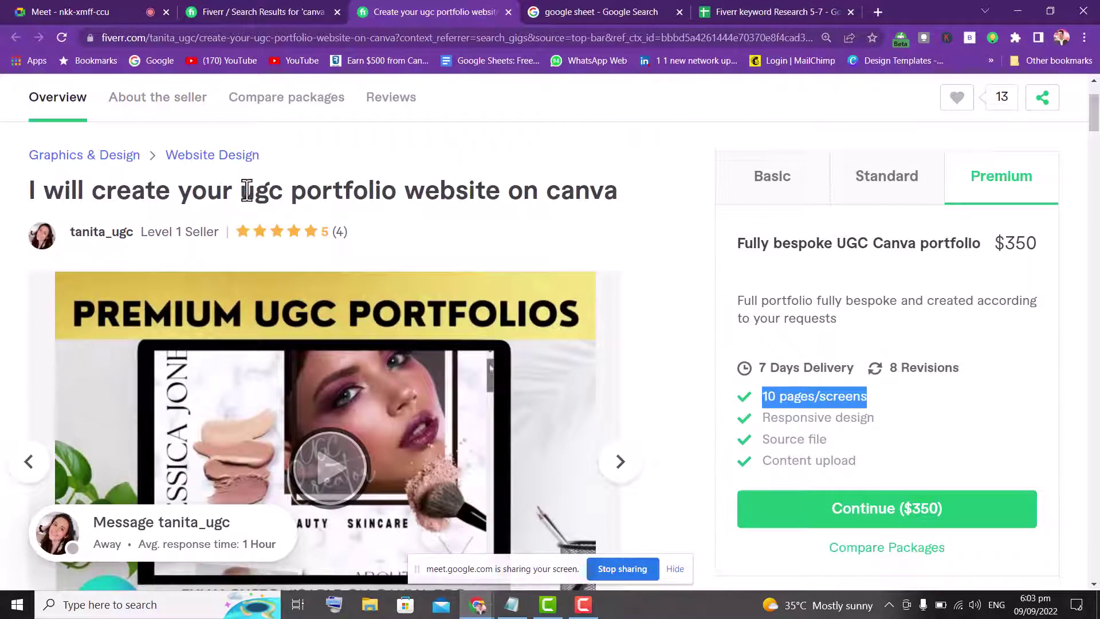
- Select "ugc portfolio" in the gig title and search Google for it
drag(240, 189, 398, 232)
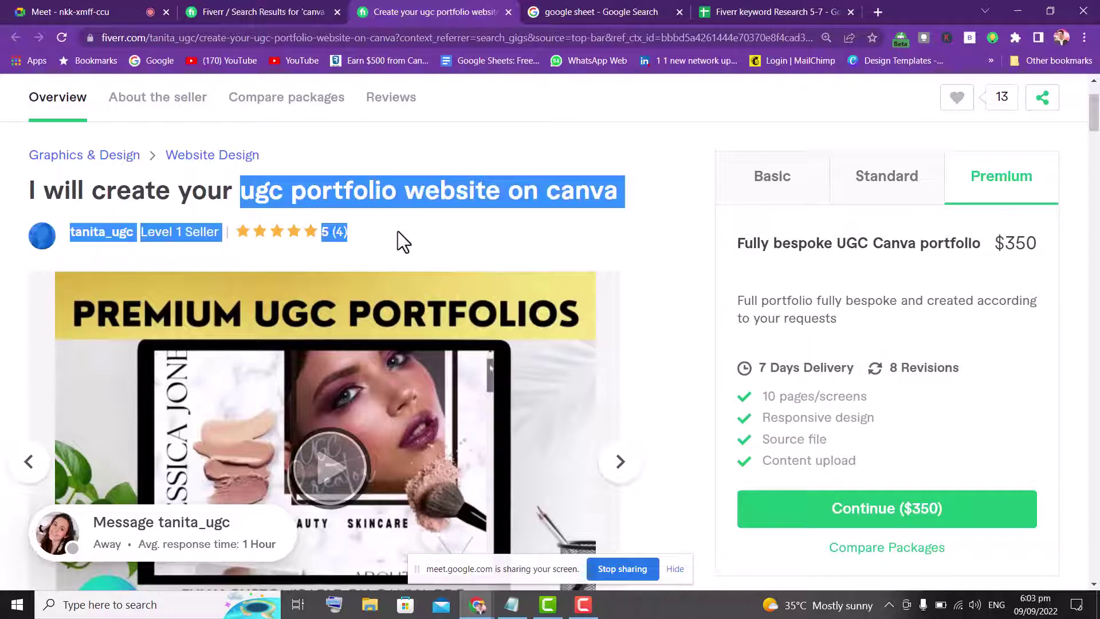
click(404, 239)
drag(400, 182, 245, 186)
right_click(245, 187)
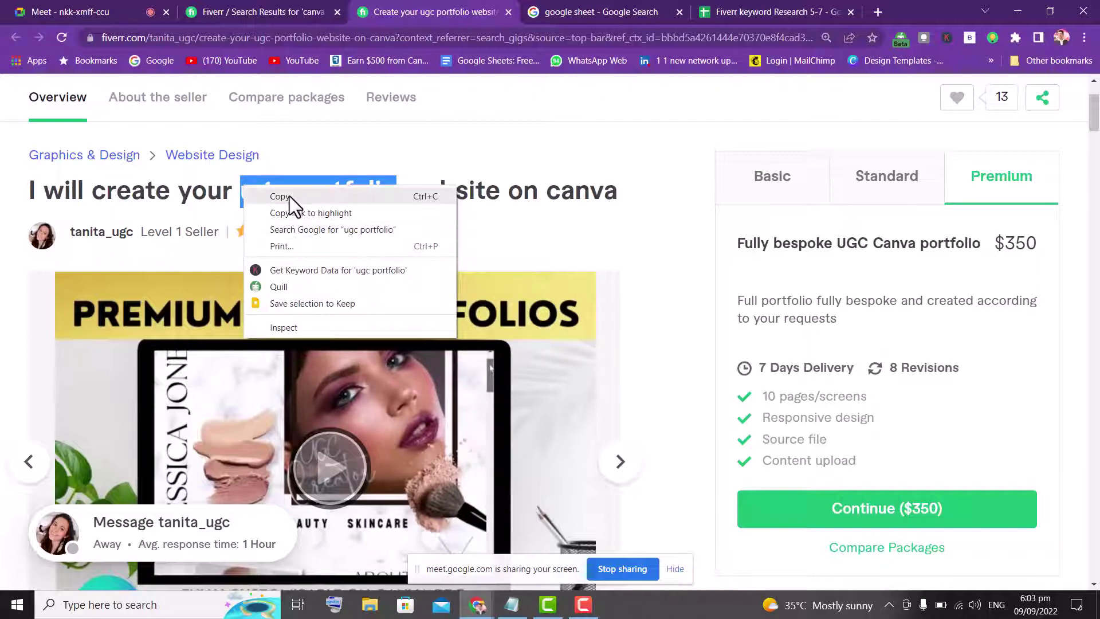
click(293, 231)
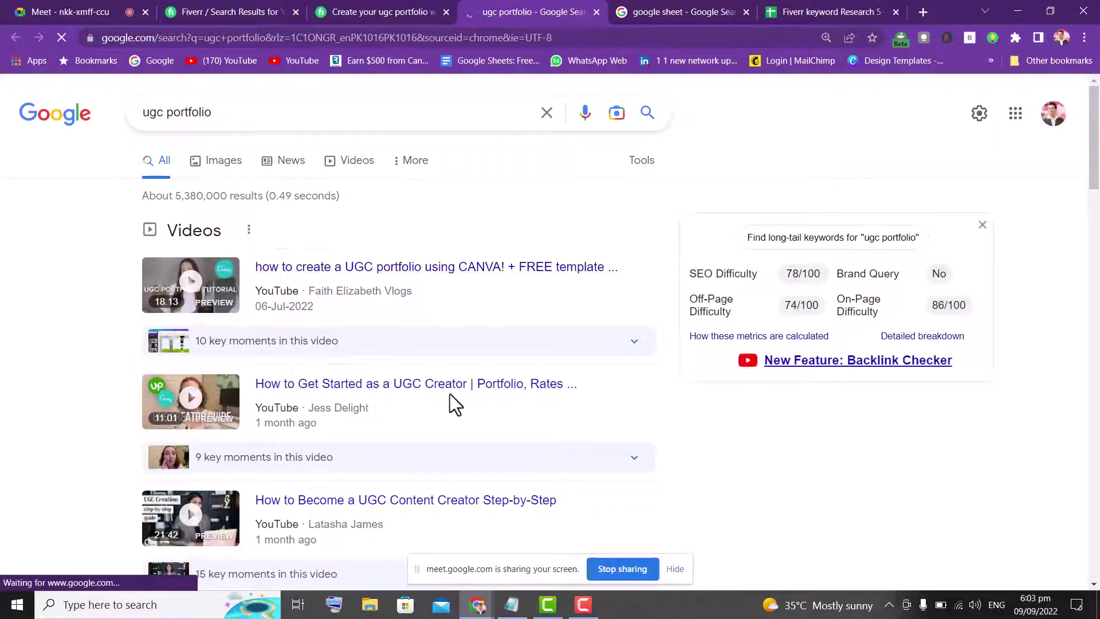
- Review the Google results and related keywords, expanding the questions about creating a UGC portfolio and making a portfolio in Canva
scroll(456, 404, down, 5)
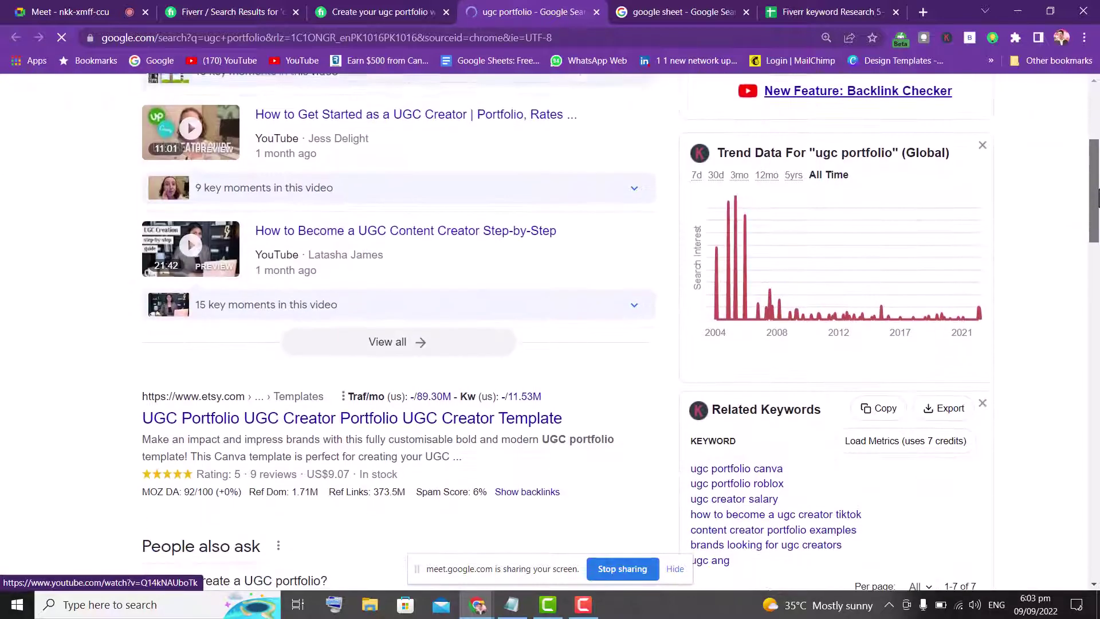
drag(1097, 197, 1097, 255)
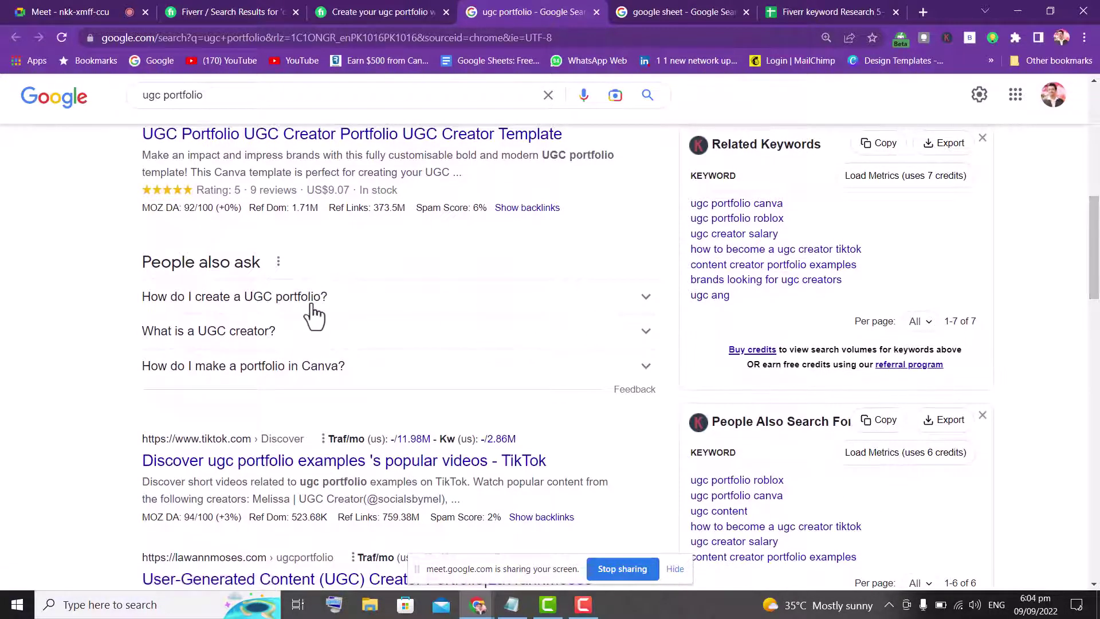
click(312, 307)
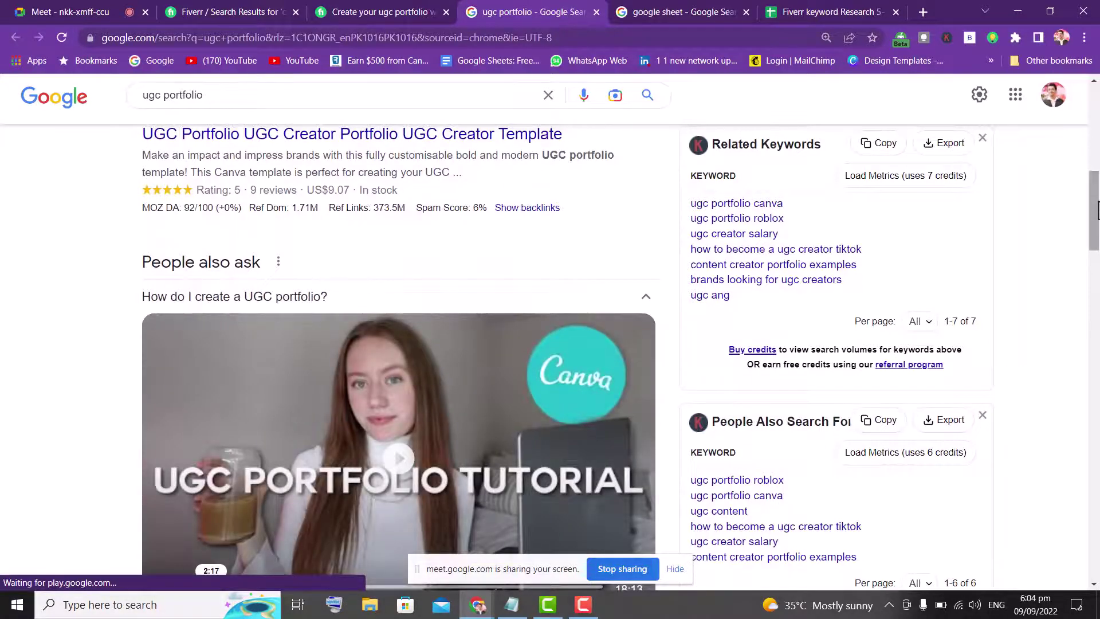
drag(1097, 209, 1097, 298)
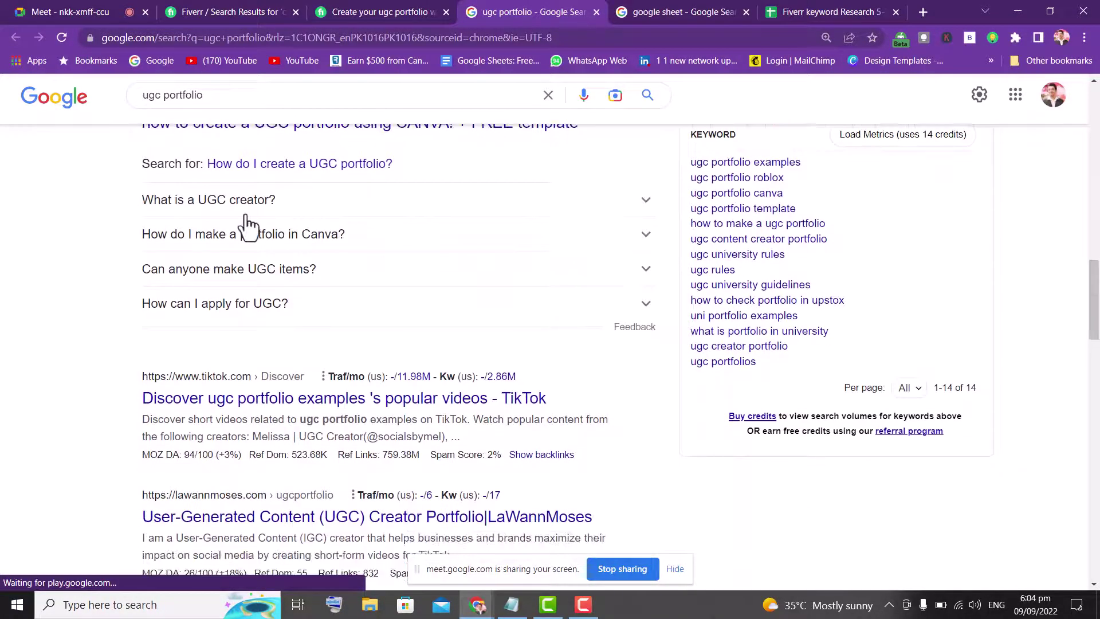
click(282, 245)
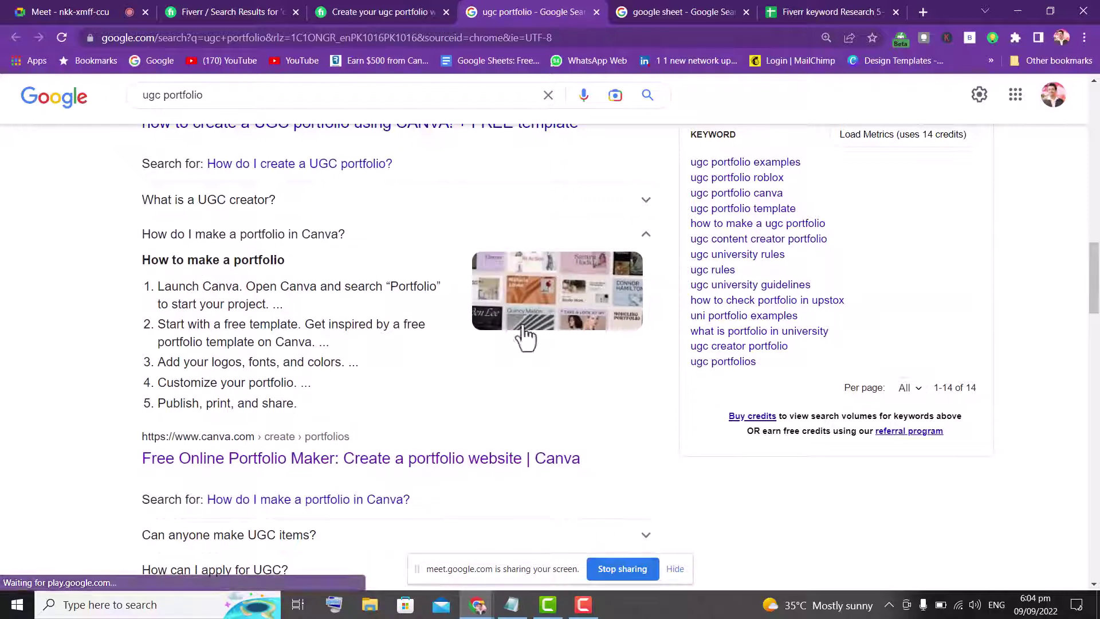
drag(1096, 278, 1094, 135)
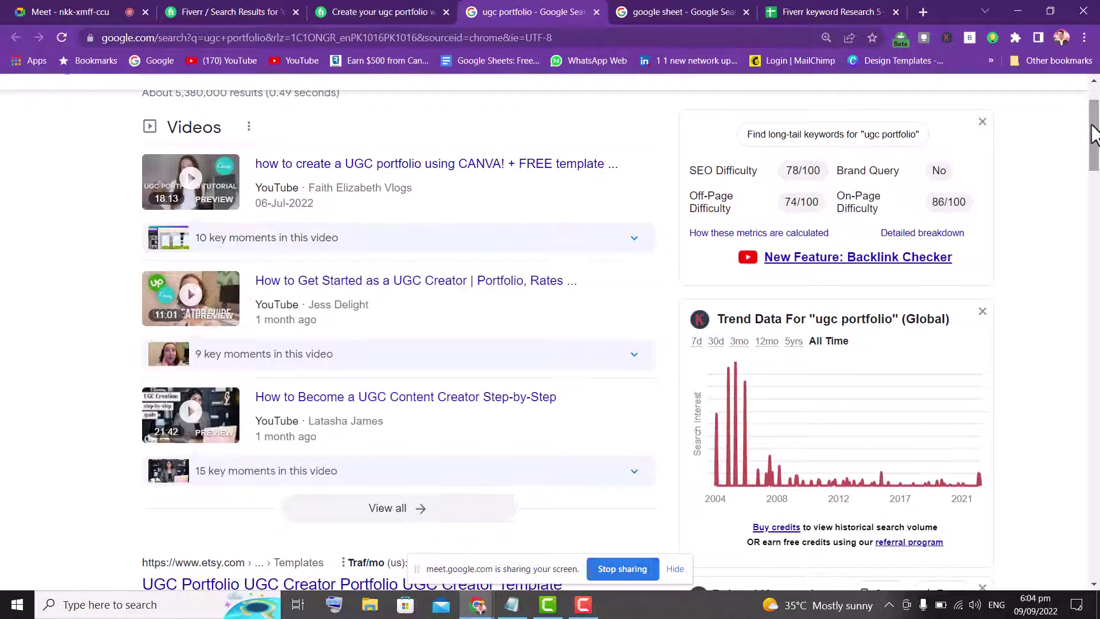
- Revisit the Fiverr search results, check the Google Meet call and return to the UGC portfolio gig page
click(354, 11)
click(231, 11)
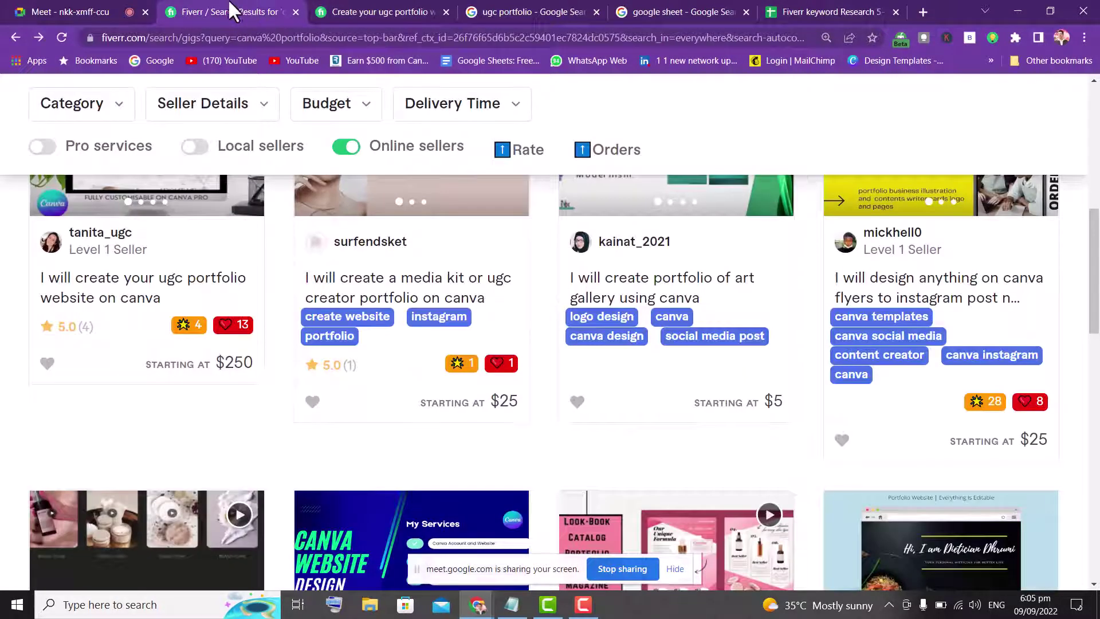
click(86, 12)
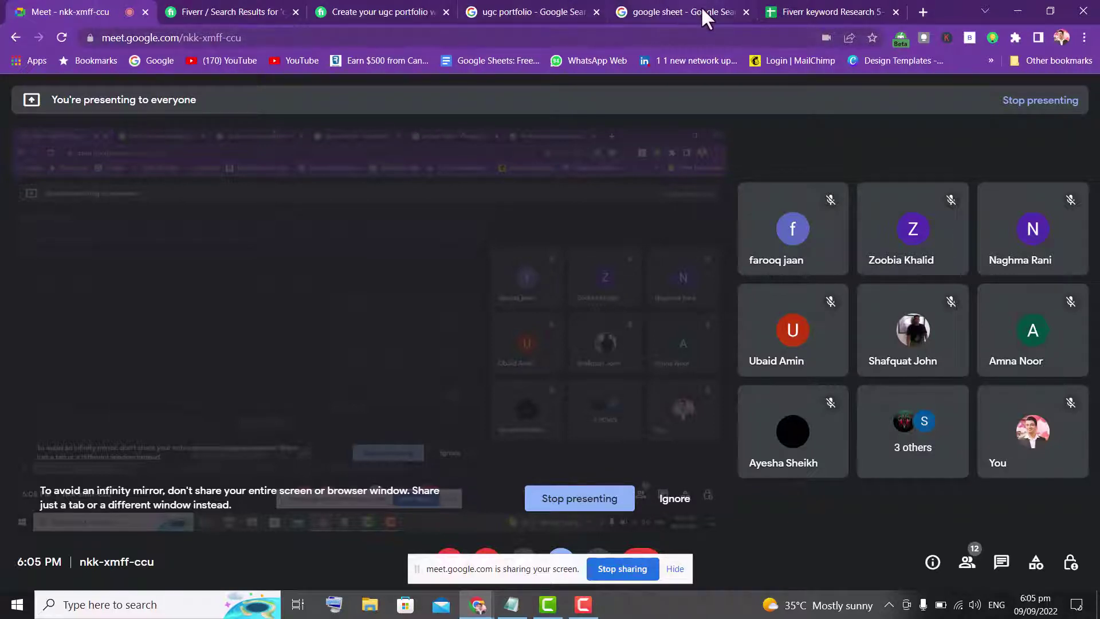
mouse_move(702, 11)
click(363, 11)
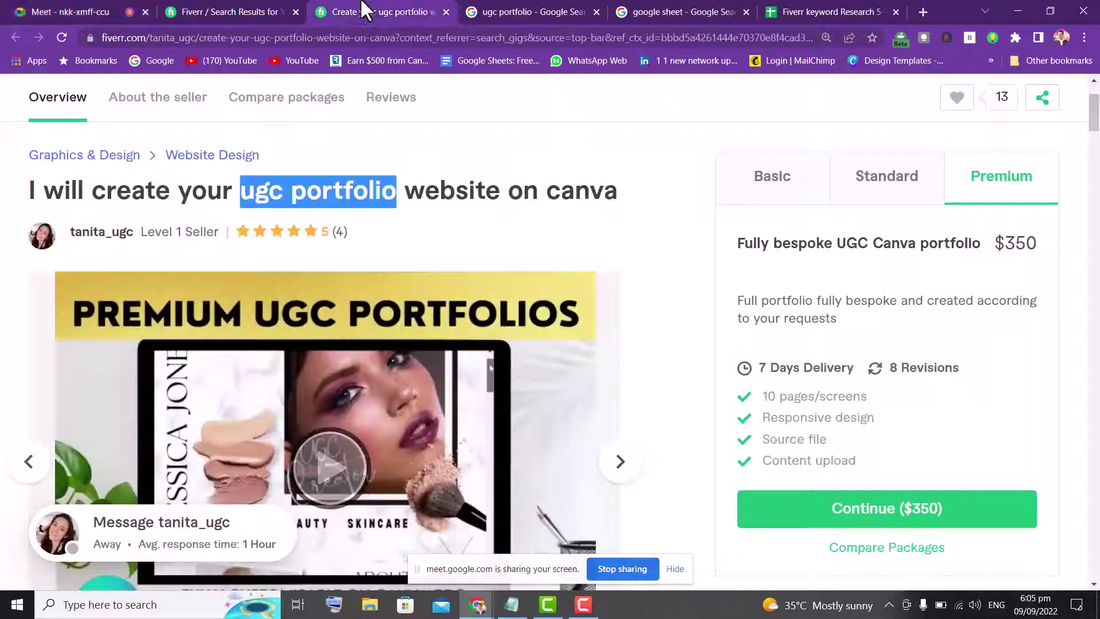
- Highlight the full title of the UGC portfolio gig and glance over the top of the gig page
click(427, 205)
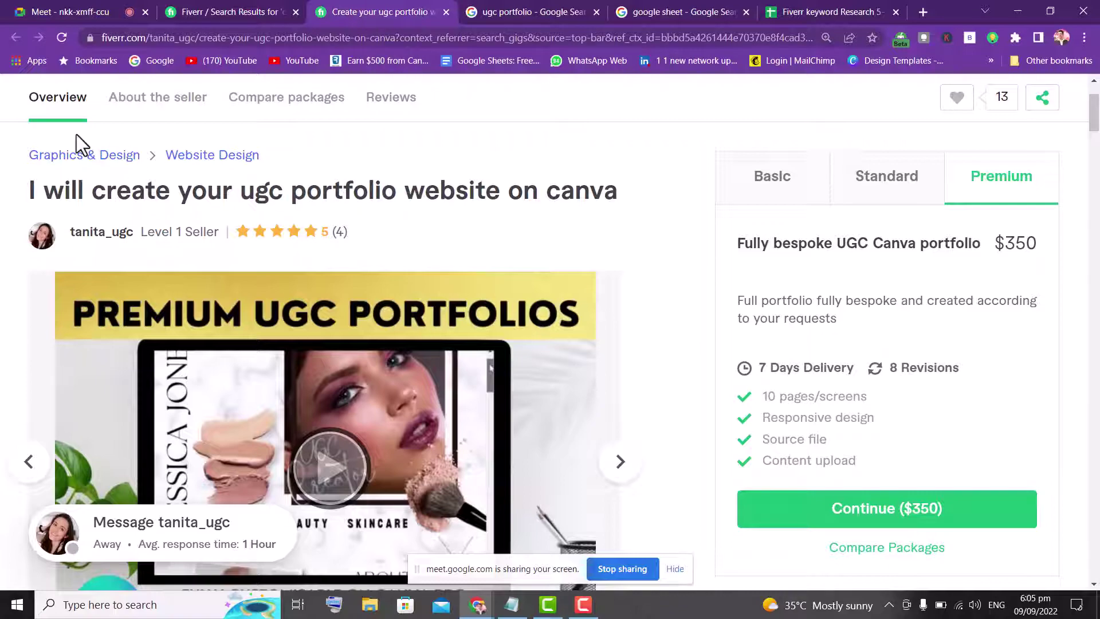
drag(25, 191, 638, 204)
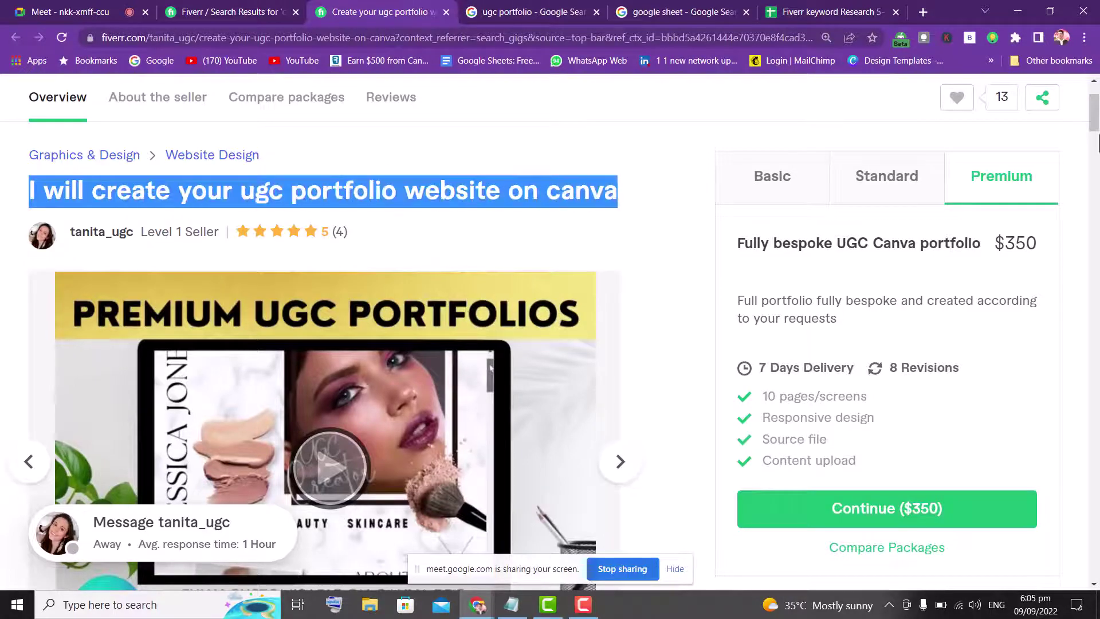
scroll(1098, 151, down, 3)
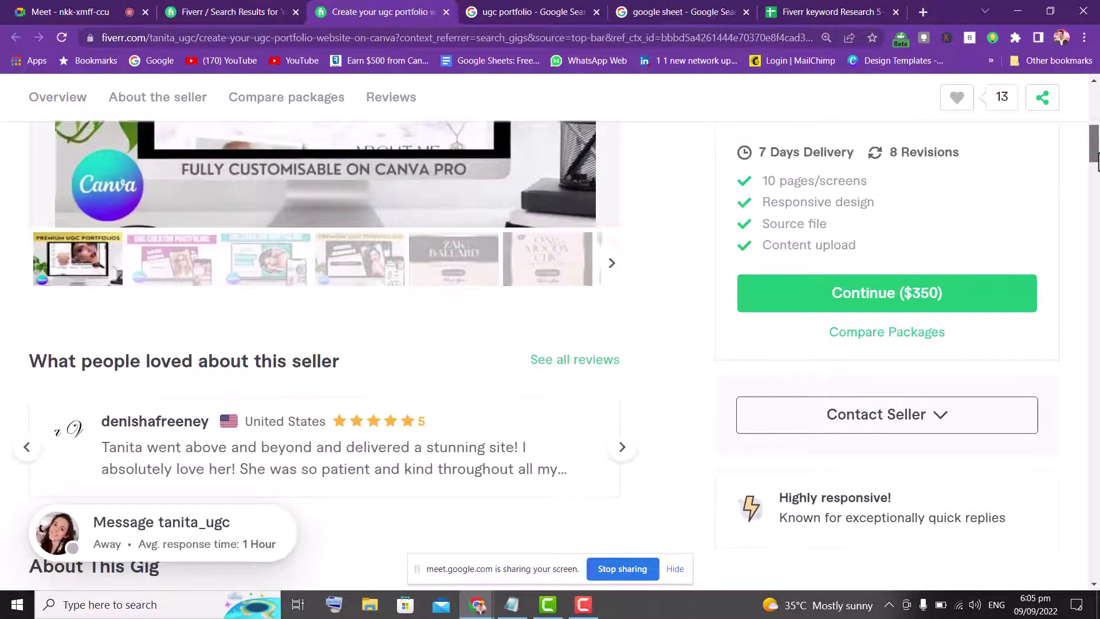
scroll(1097, 151, up, 8)
- Browse through the gig's gallery images, from the first portfolio sample to the "One Moody Chic" slide
scroll(460, 118, down, 4)
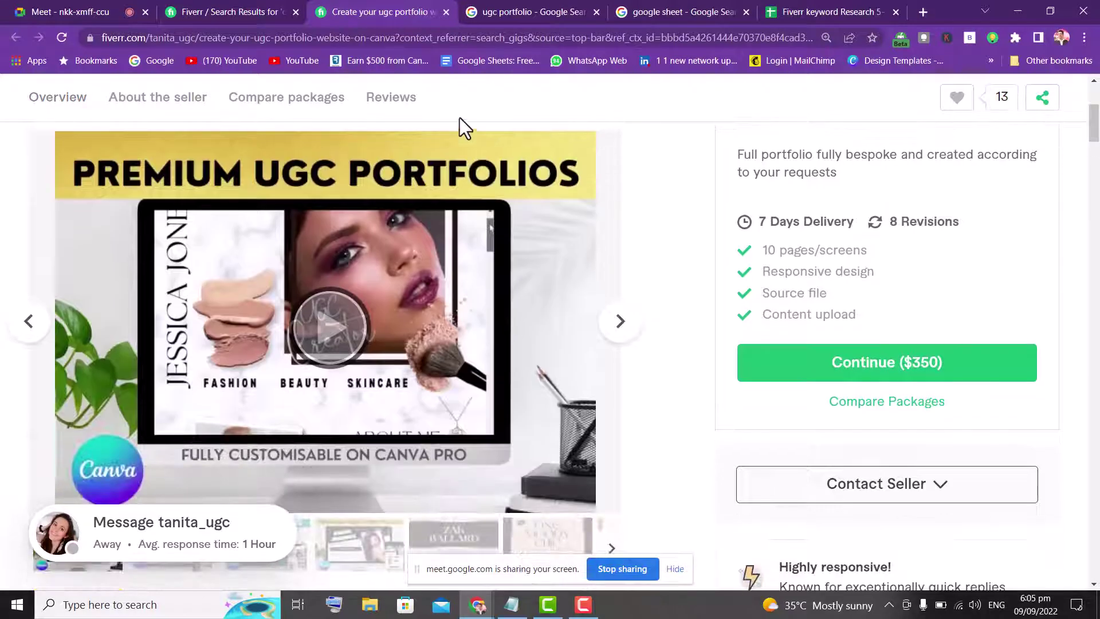
click(622, 323)
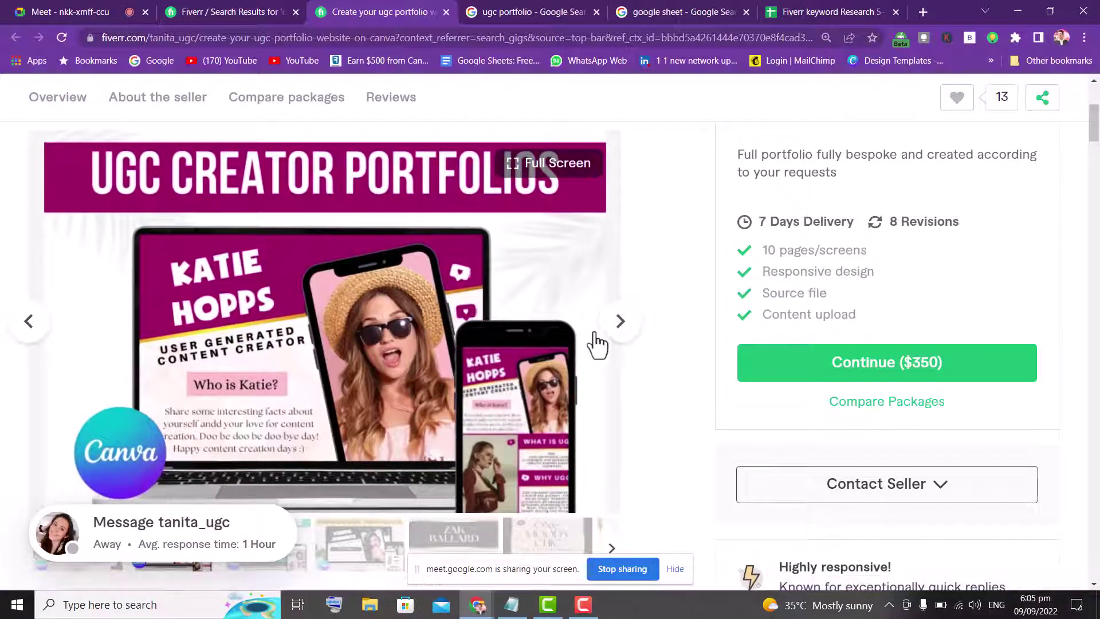
click(615, 337)
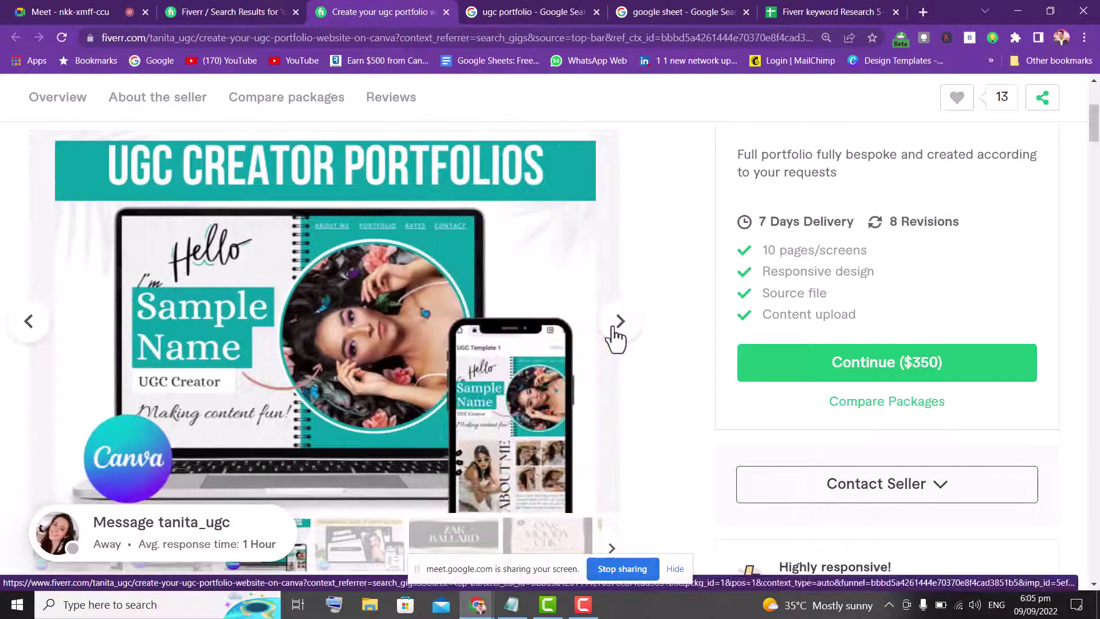
click(614, 338)
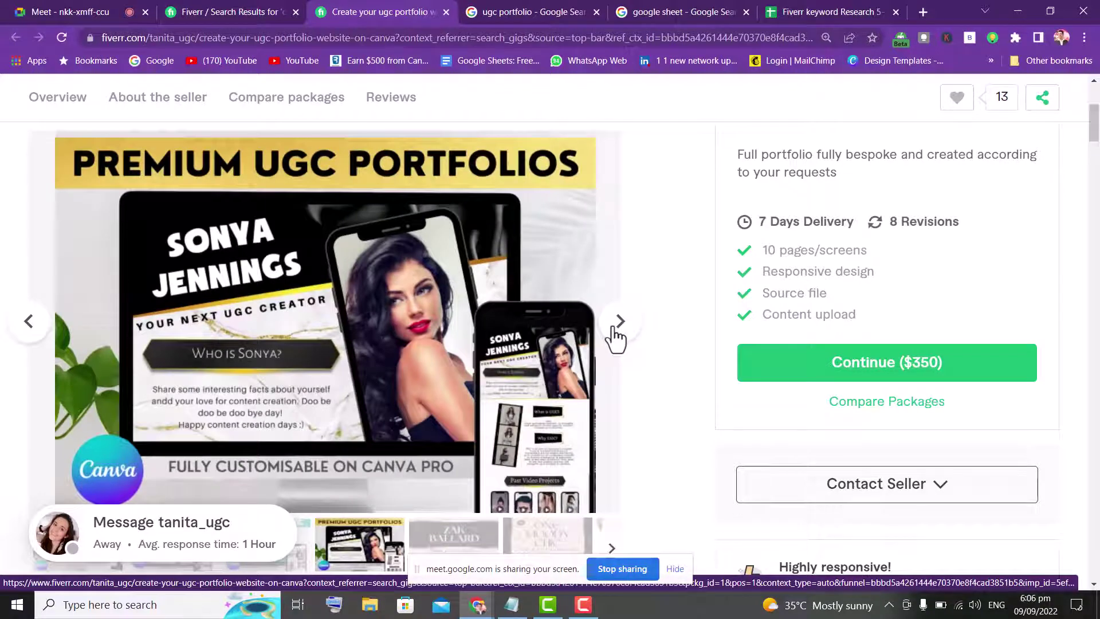
click(615, 337)
click(615, 338)
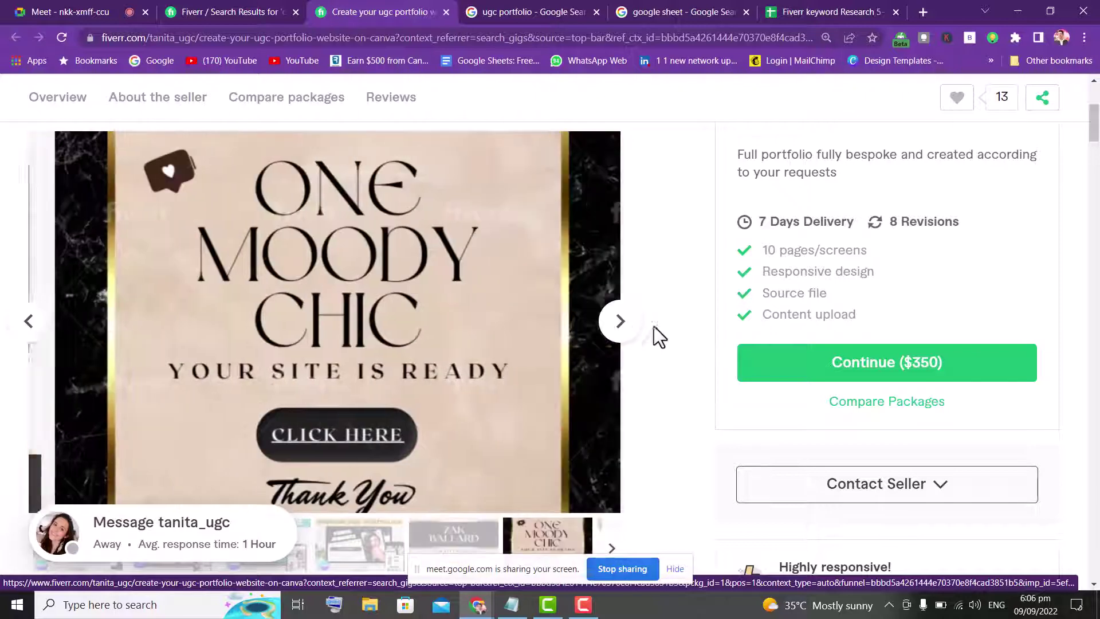
- Glance at the gig description, return to the gig title and highlight the keyword "portfolio" in it
drag(1095, 143, 1096, 187)
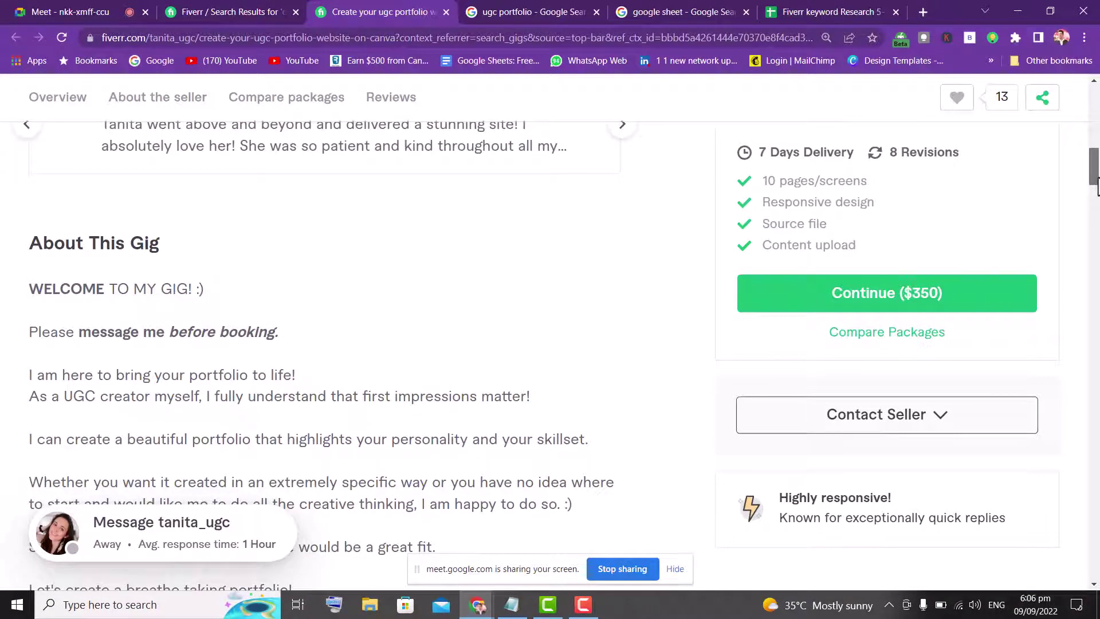
drag(1097, 183, 1097, 121)
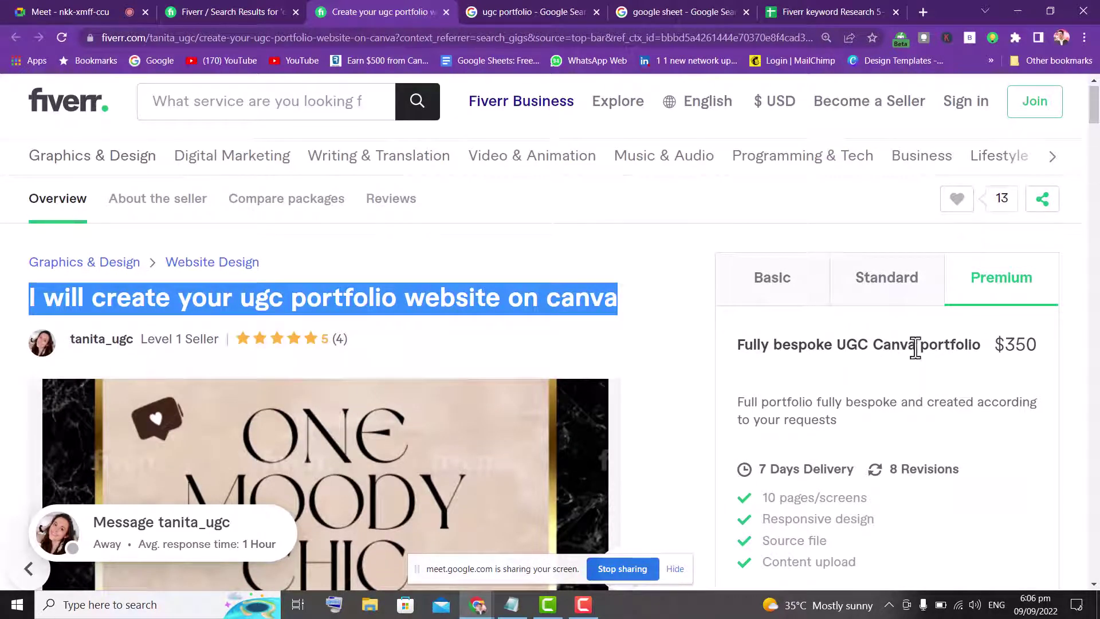
click(393, 311)
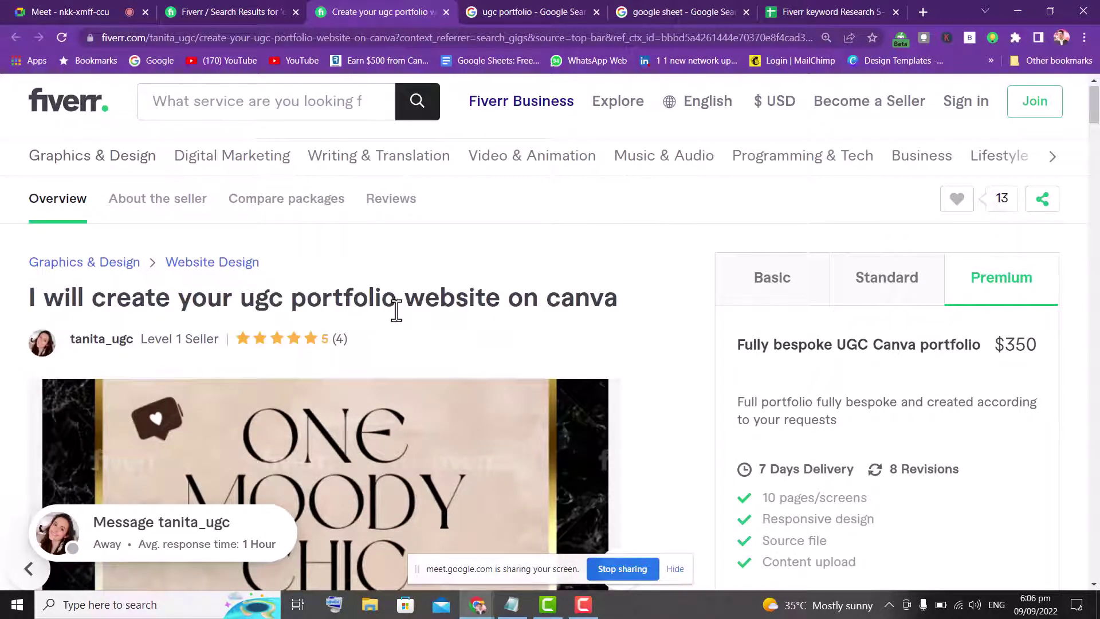
drag(403, 298, 290, 298)
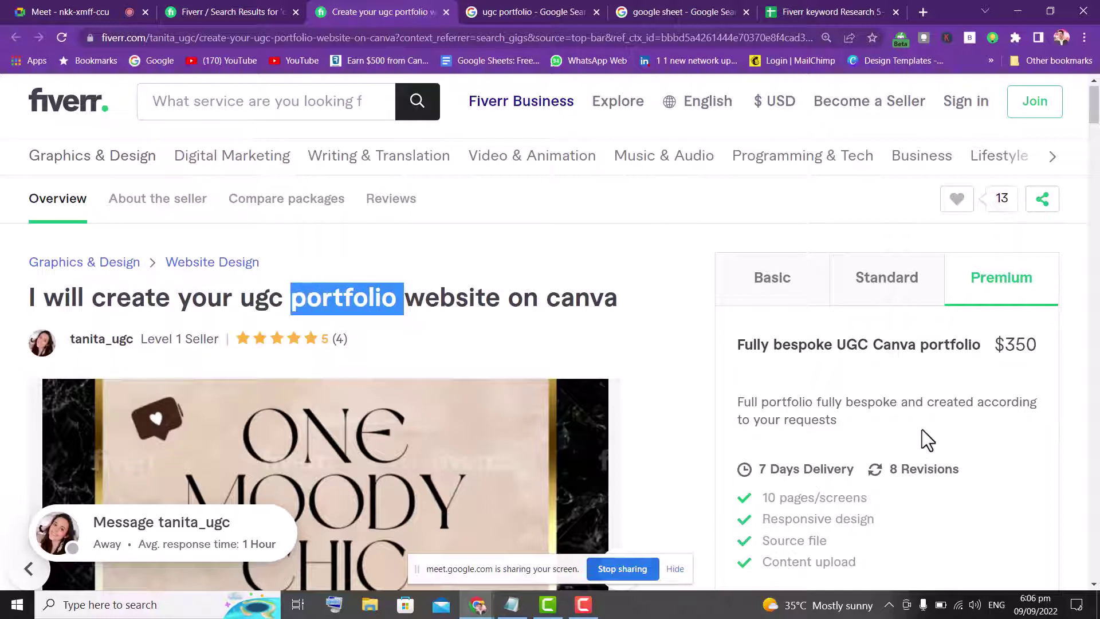
- Check the use of "portfolio" in the Premium and Standard package texts, and show the Basic package
click(926, 342)
drag(926, 342, 993, 343)
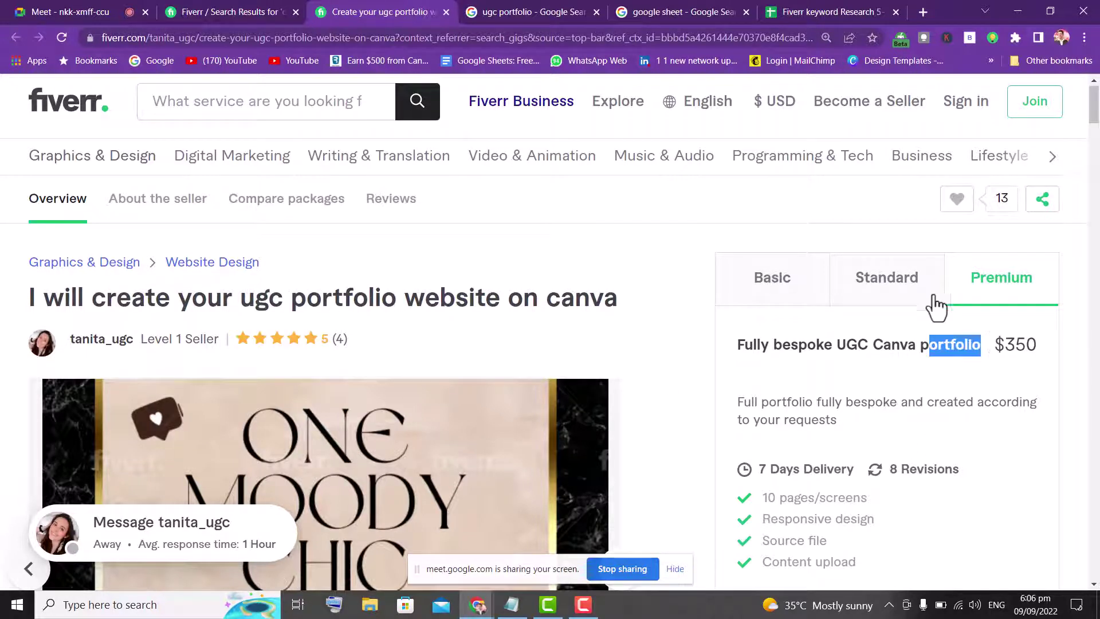
click(913, 295)
drag(861, 347, 935, 349)
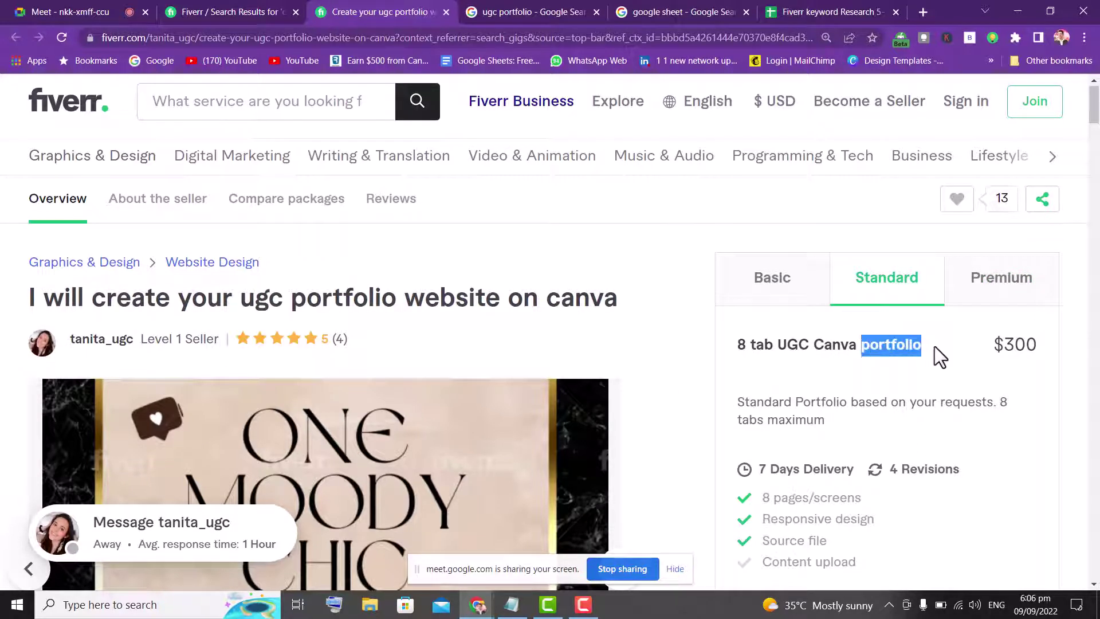
drag(849, 403, 788, 404)
click(788, 290)
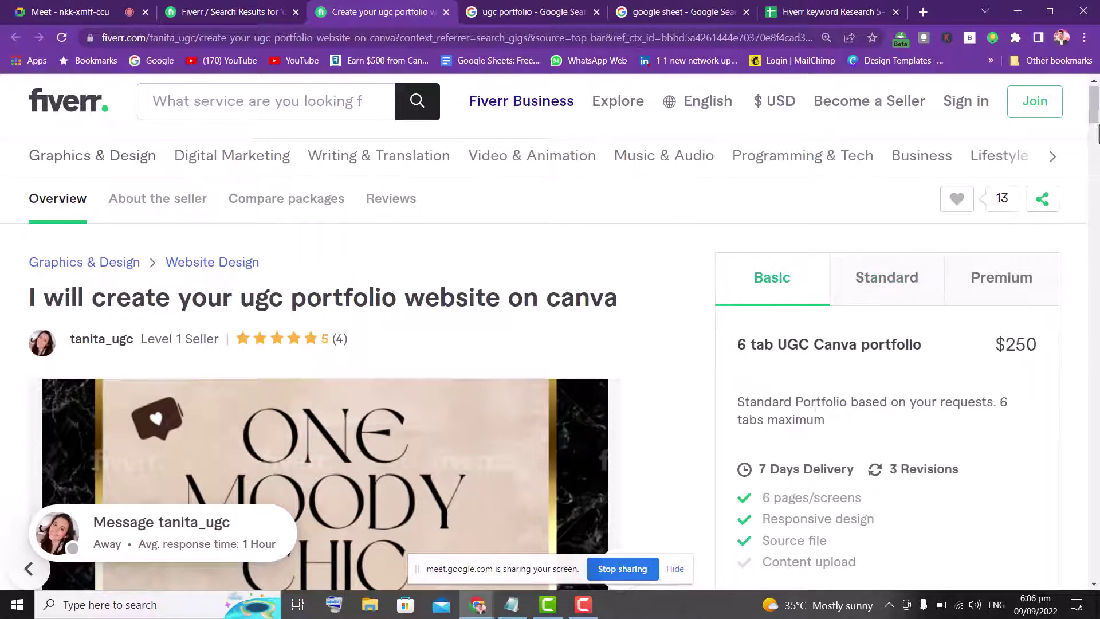
- Highlight the "portfolio" keyword occurrences in the About This Gig description
drag(1092, 117, 1096, 191)
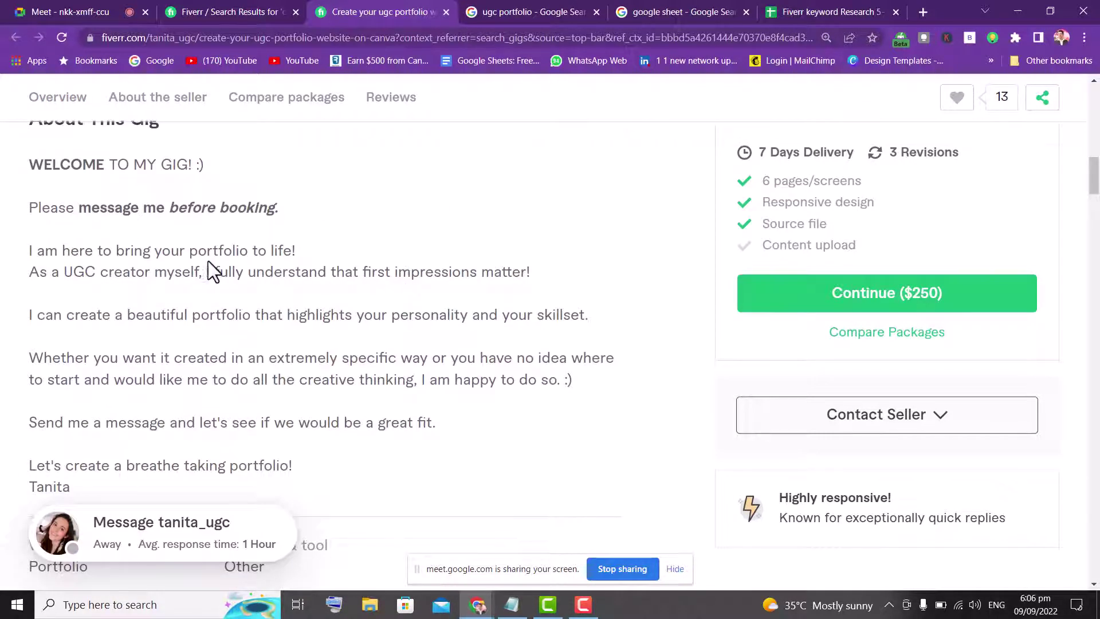
drag(62, 272, 163, 253)
drag(191, 315, 276, 316)
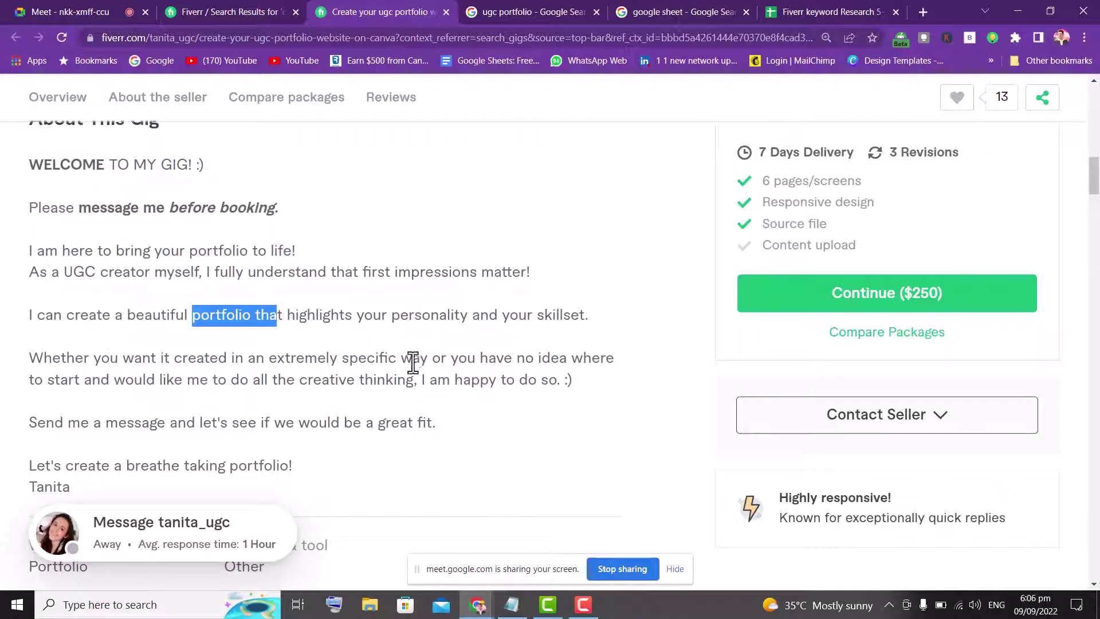
drag(230, 465, 295, 464)
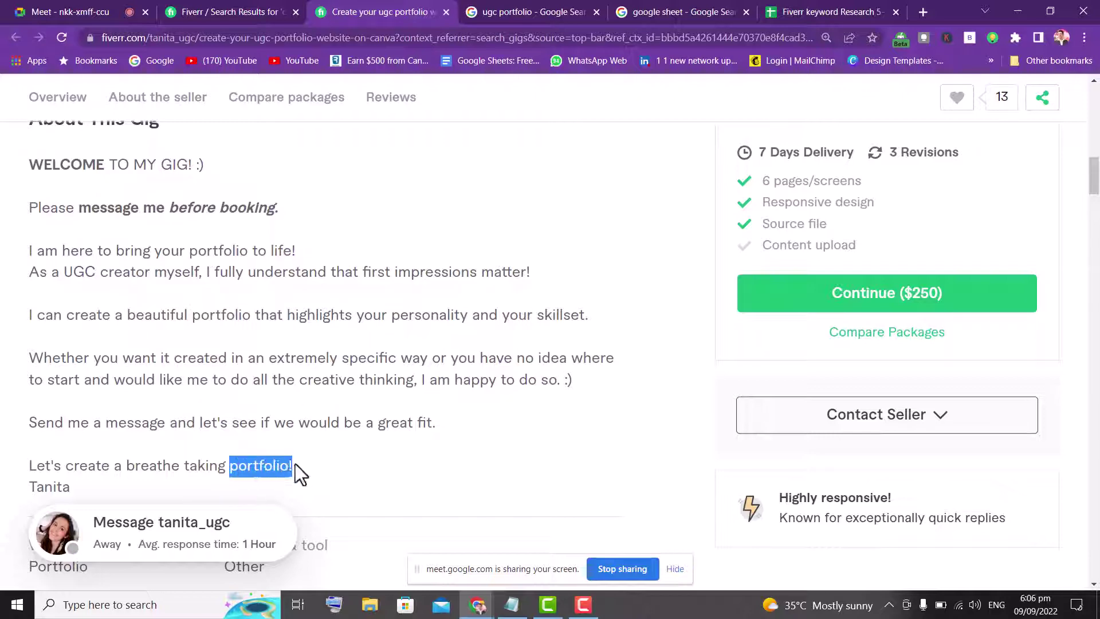
- Go to the About The Seller section and highlight the seller's full tagline about UGC videos
scroll(1094, 175, down, 6)
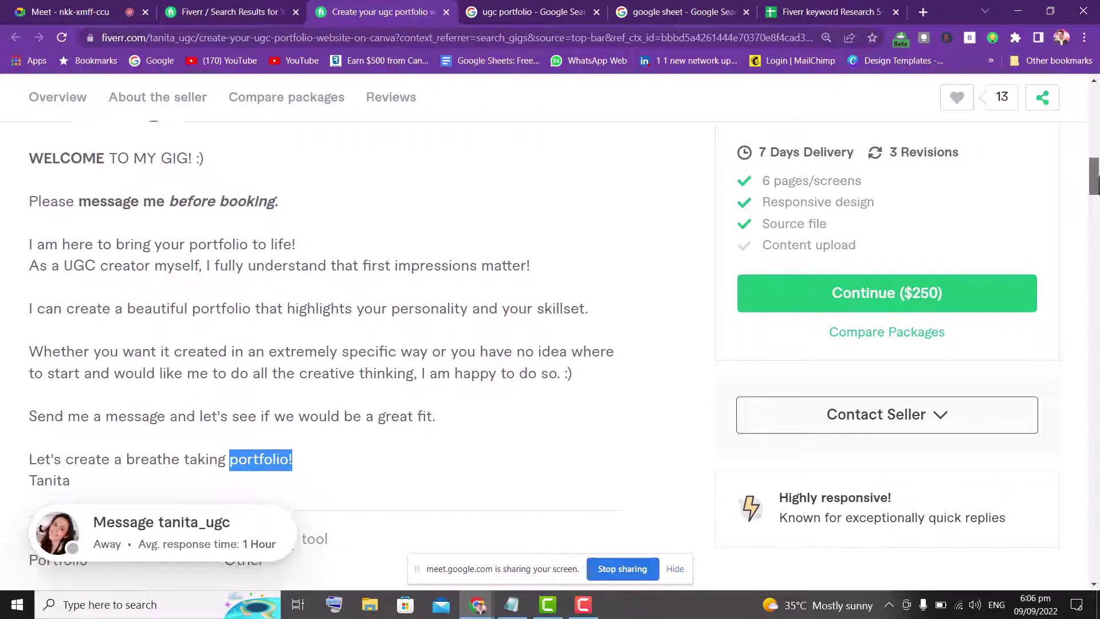
scroll(1095, 201, down, 2)
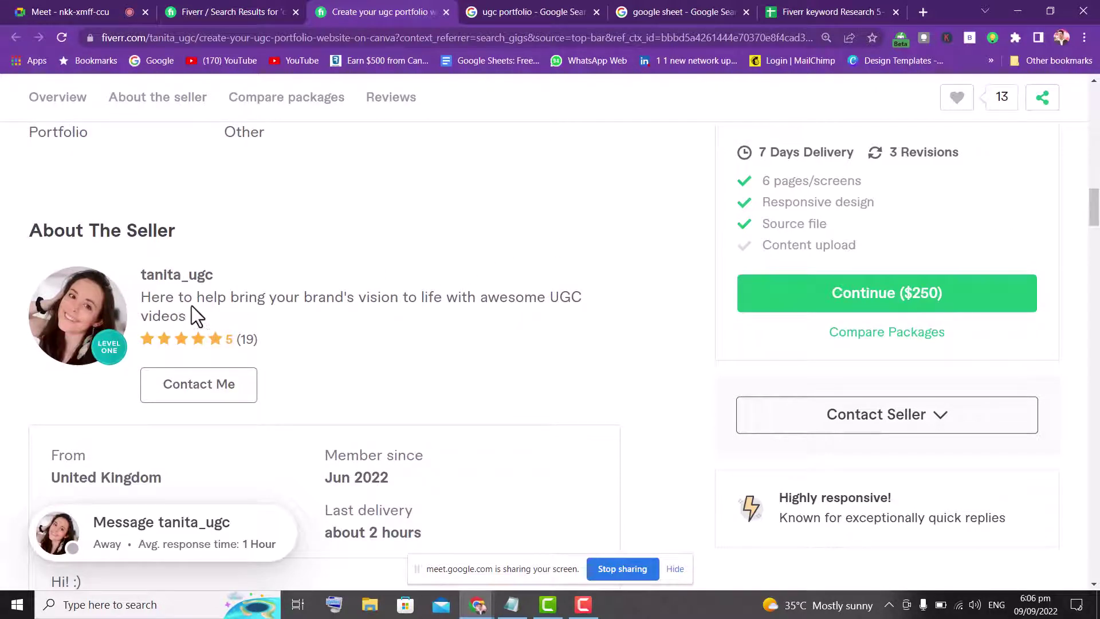
drag(141, 297, 562, 305)
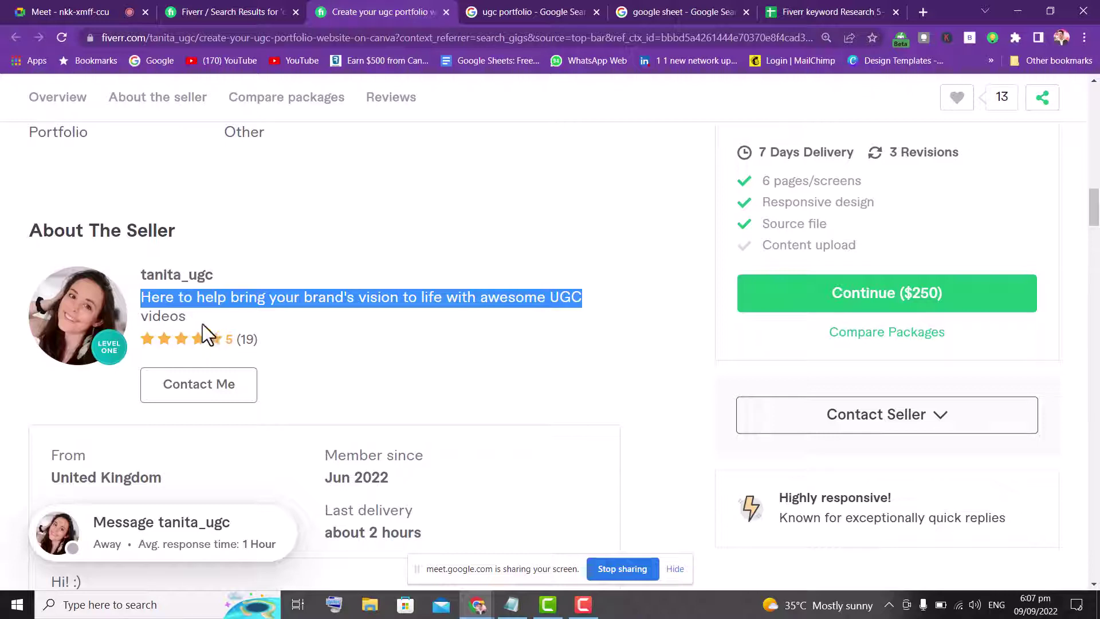
drag(201, 315, 143, 307)
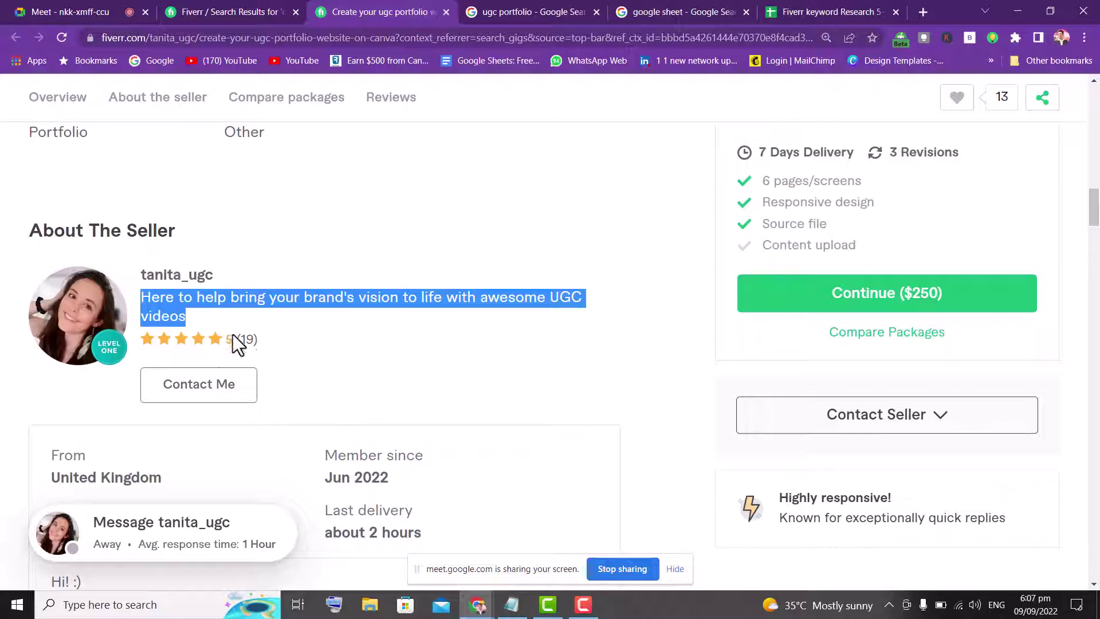
- Open the seller's profile in a new browser tab and place that tab directly after the gig page's tab
right_click(178, 277)
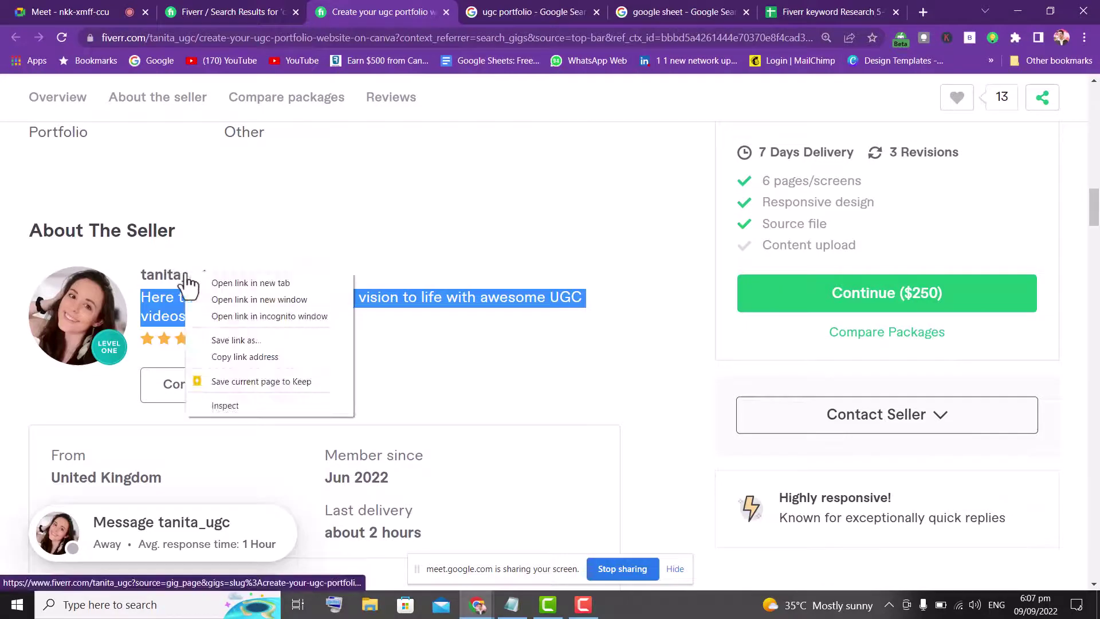
click(211, 284)
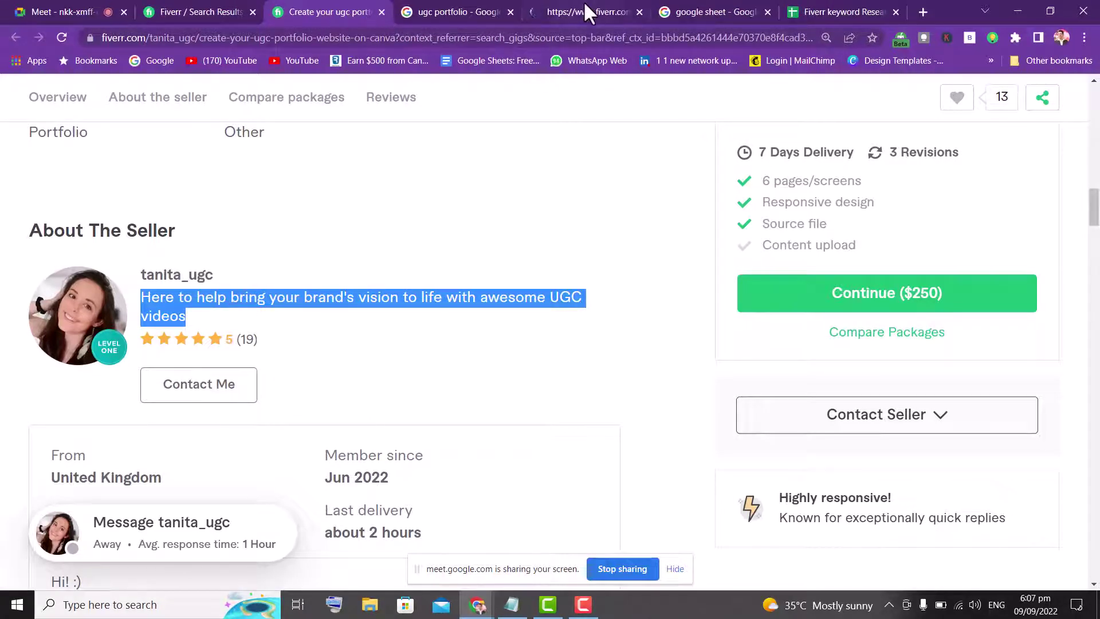
drag(583, 10, 477, 9)
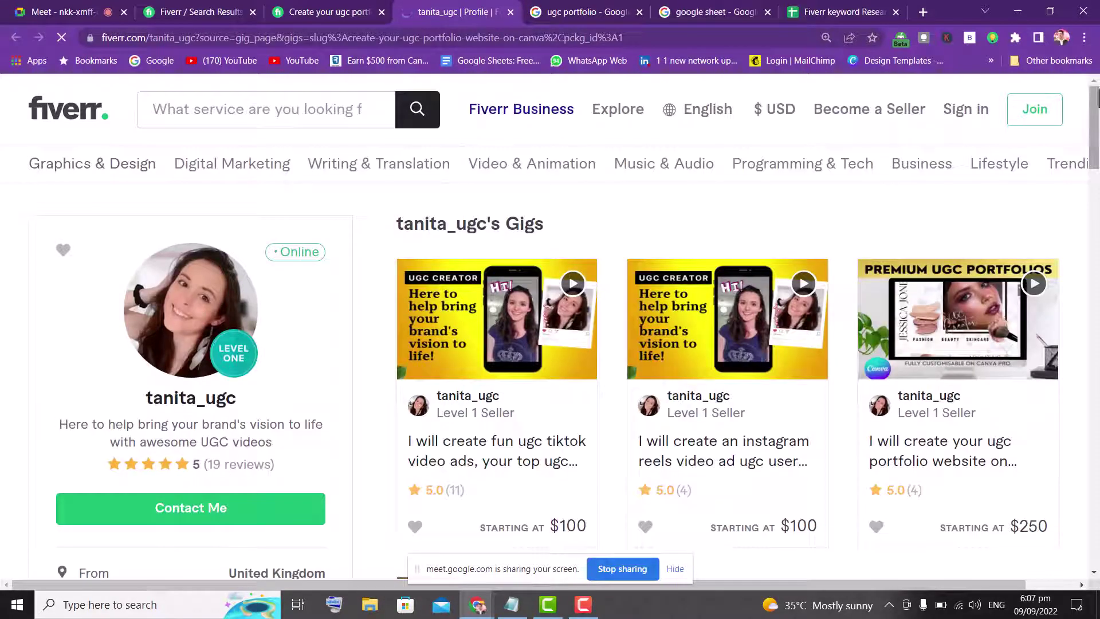
- Review the seller profile's description, skills and buyer reviews, and return to the profile summary and gig list
drag(1094, 103, 1087, 195)
scroll(1087, 195, up, 1)
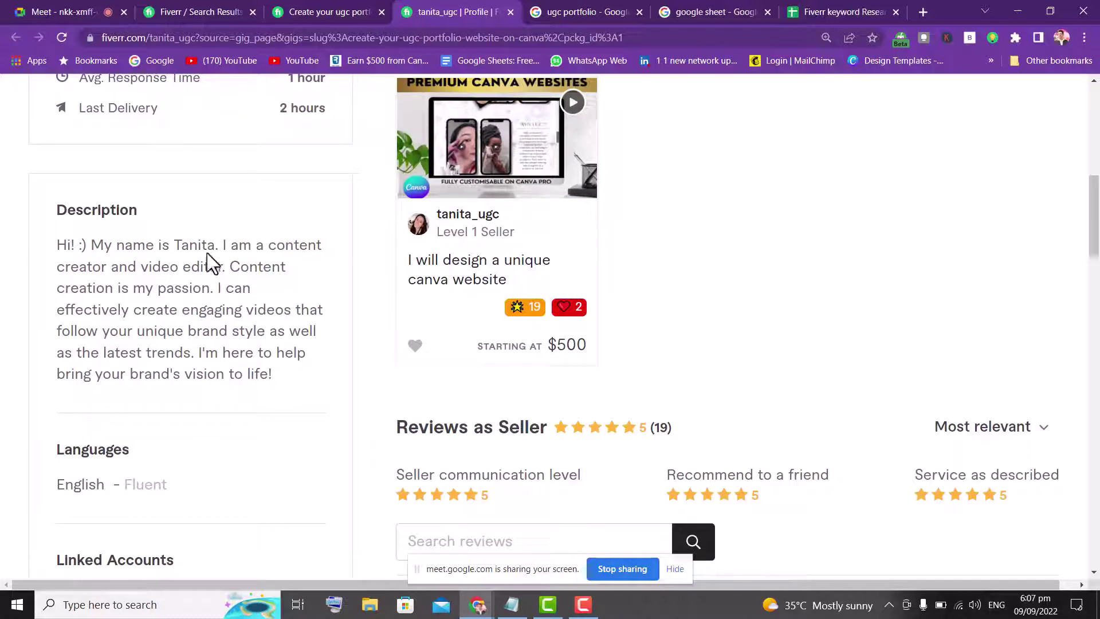
drag(1097, 235, 1096, 322)
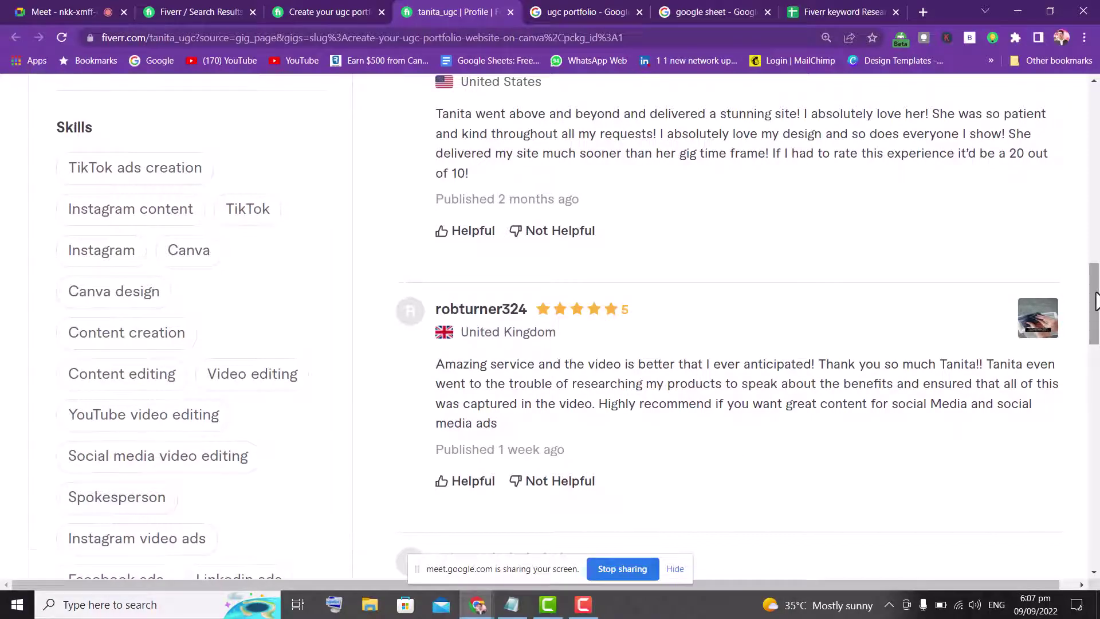
drag(1097, 300, 1088, 171)
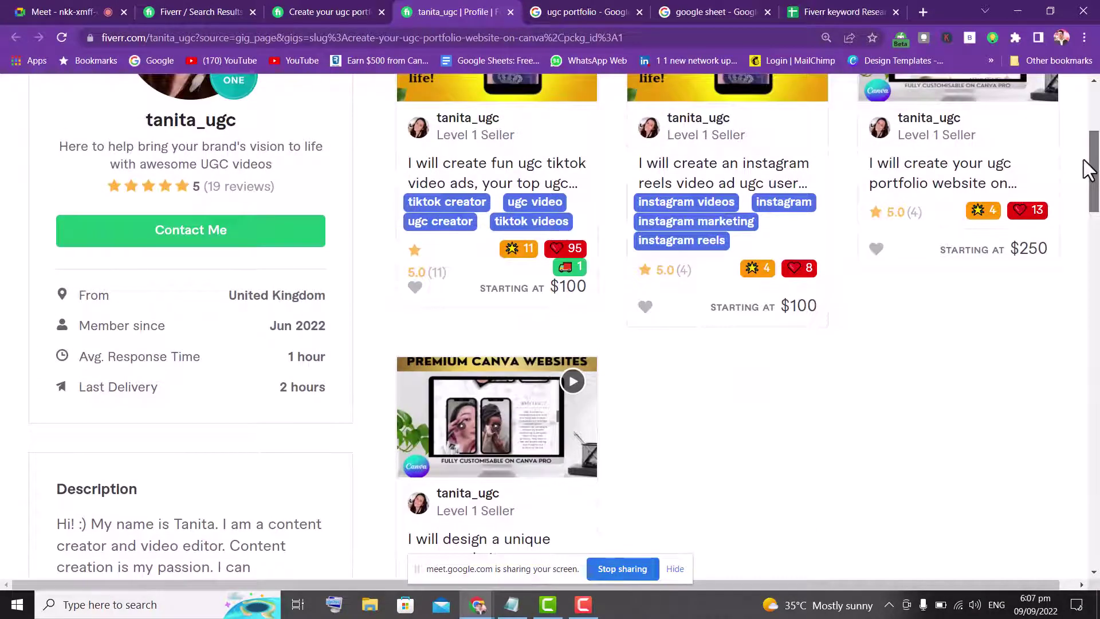
- Highlight the seller's last delivery time, star rating and review count in the profile summary
drag(279, 387, 331, 388)
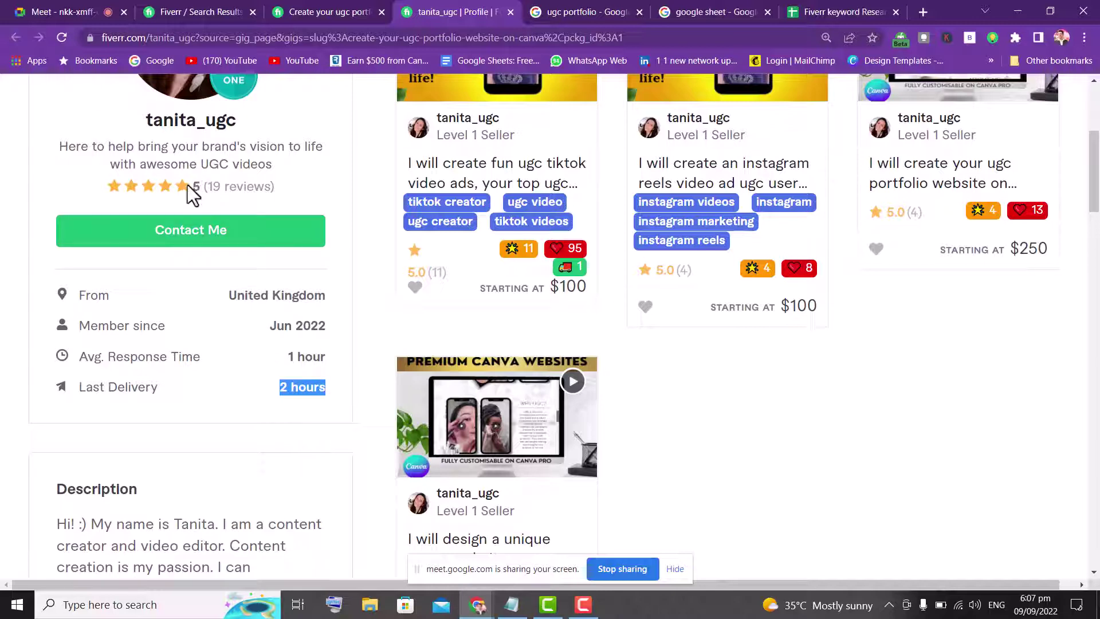
drag(192, 187, 211, 189)
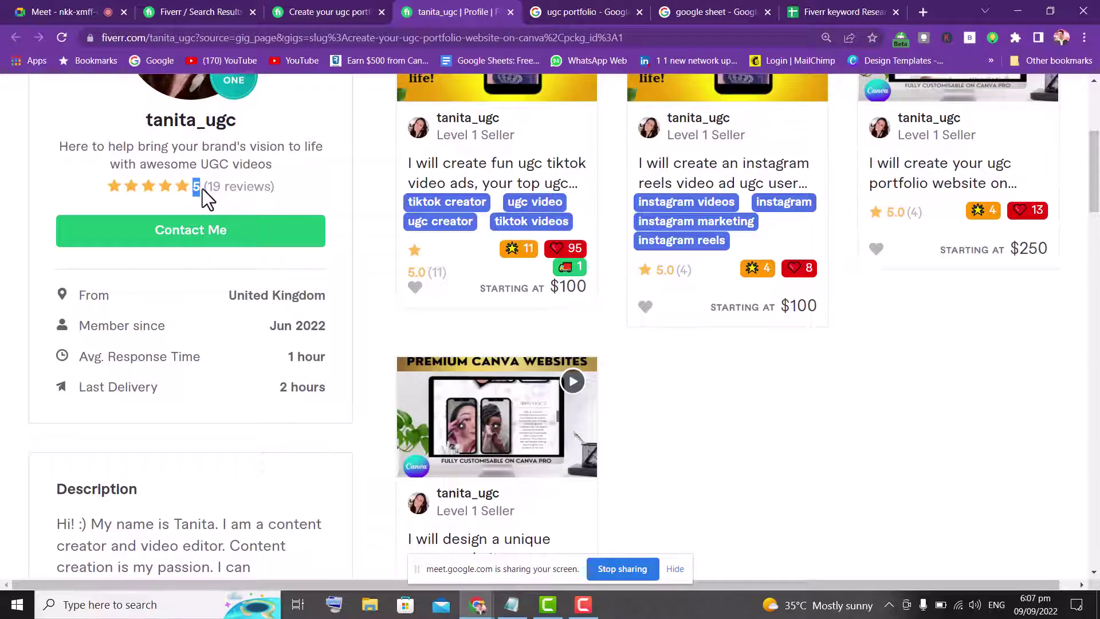
drag(206, 187, 277, 185)
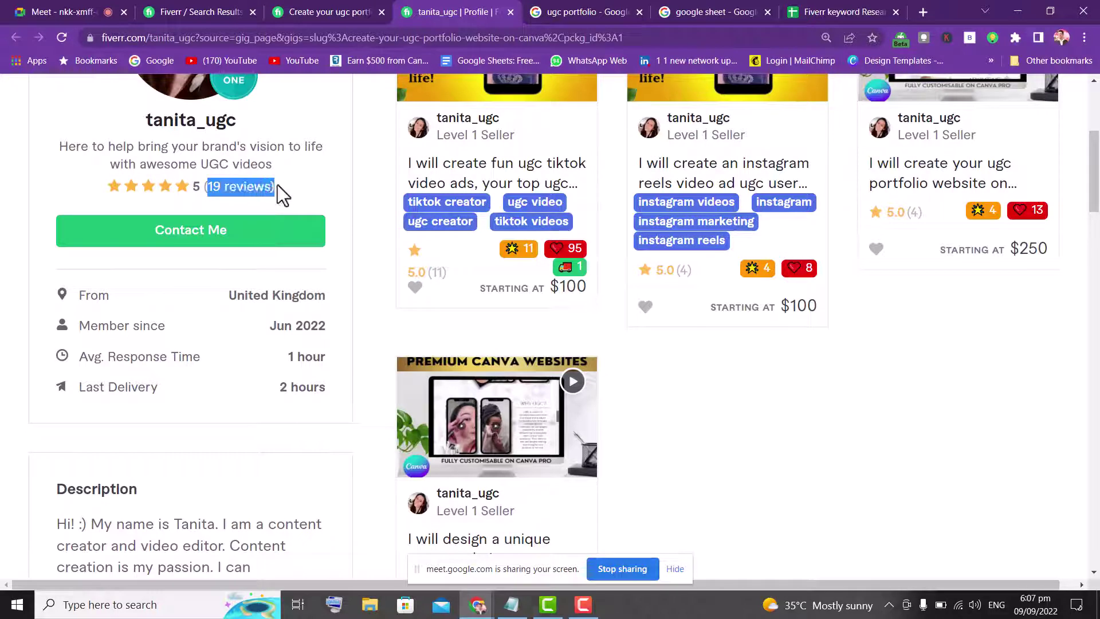
click(280, 185)
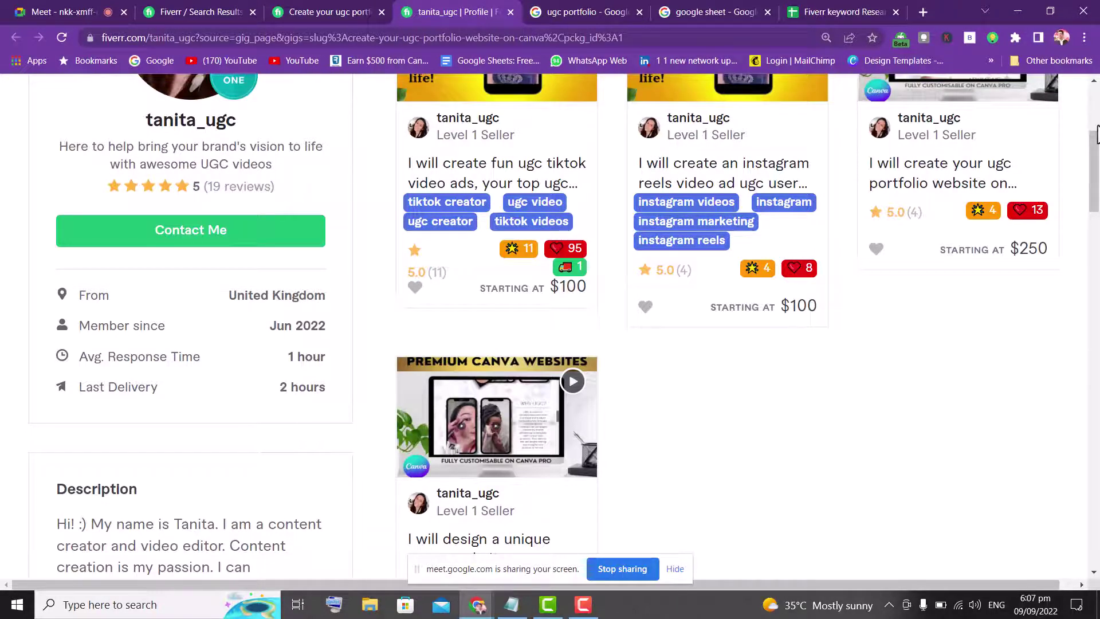
- Examine the seller's UGC TikTok video ads gig and its starting price, and go back to the UGC portfolio gig page
mouse_move(1095, 150)
mouse_down()
mouse_move(1090, 108)
mouse_move(1092, 134)
mouse_up()
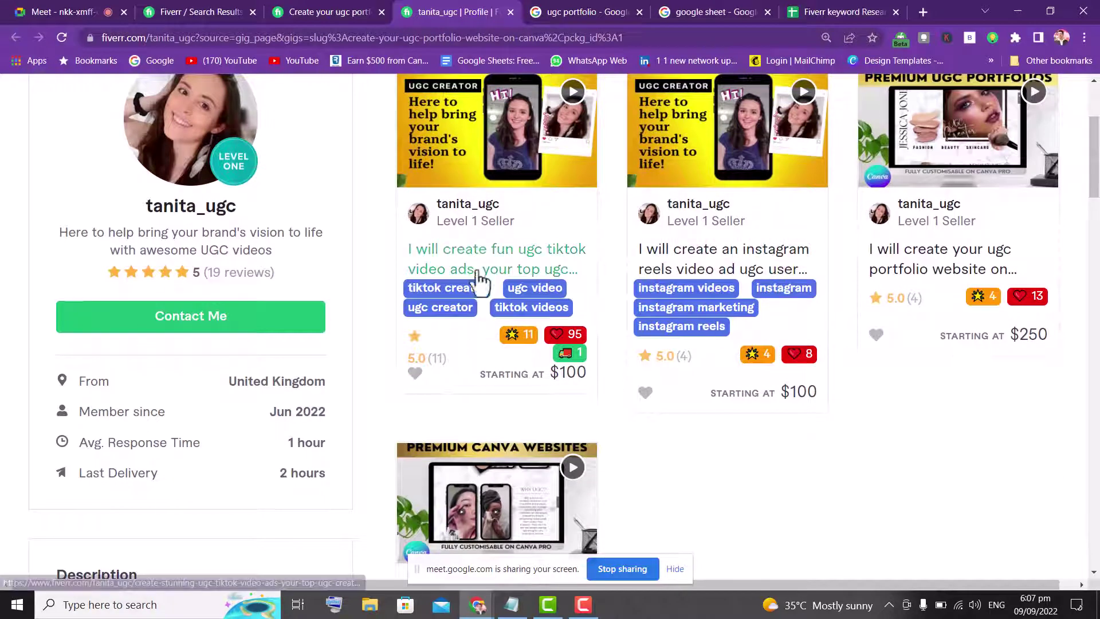
triple_click(569, 365)
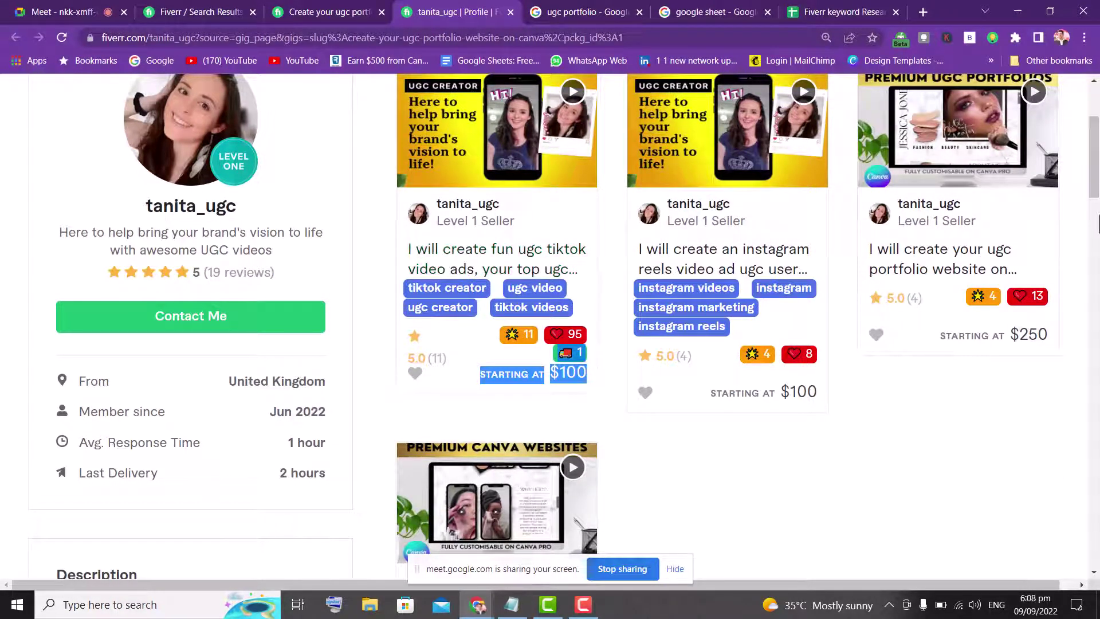
drag(1095, 192, 1095, 331)
click(290, 9)
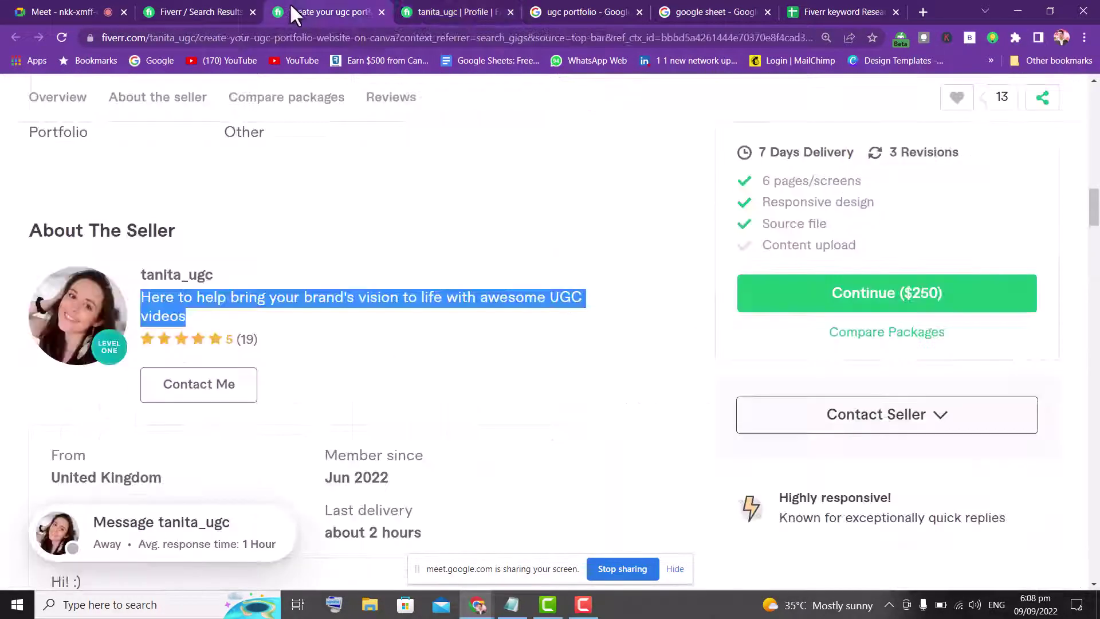
- Return to the top of the "canva portfolio" search results and select the keyword in the search field
click(224, 4)
click(94, 8)
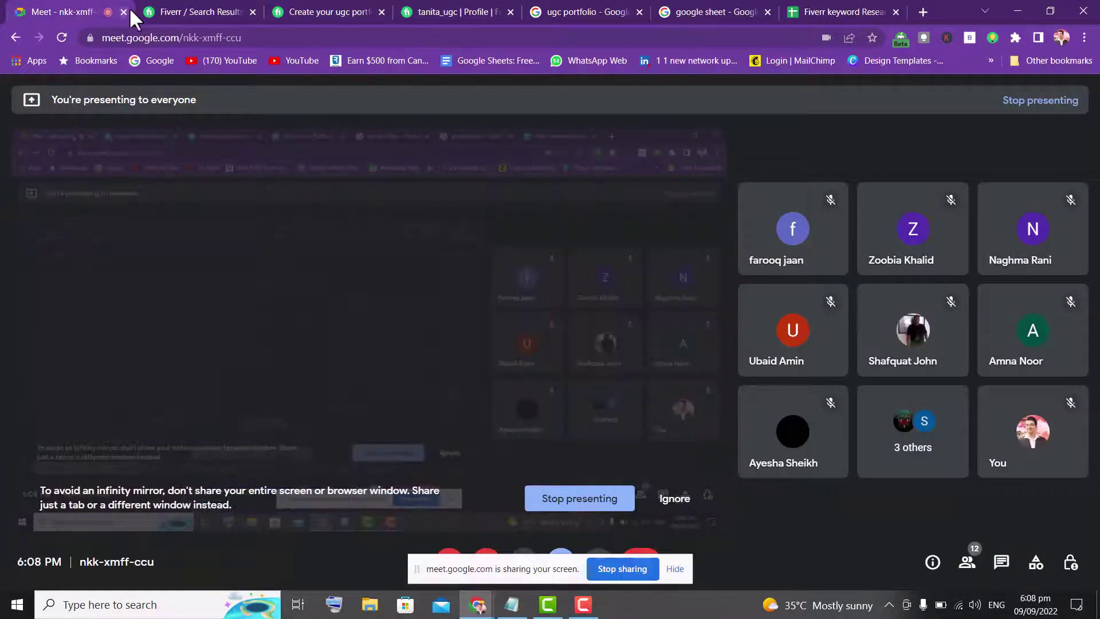
click(191, 12)
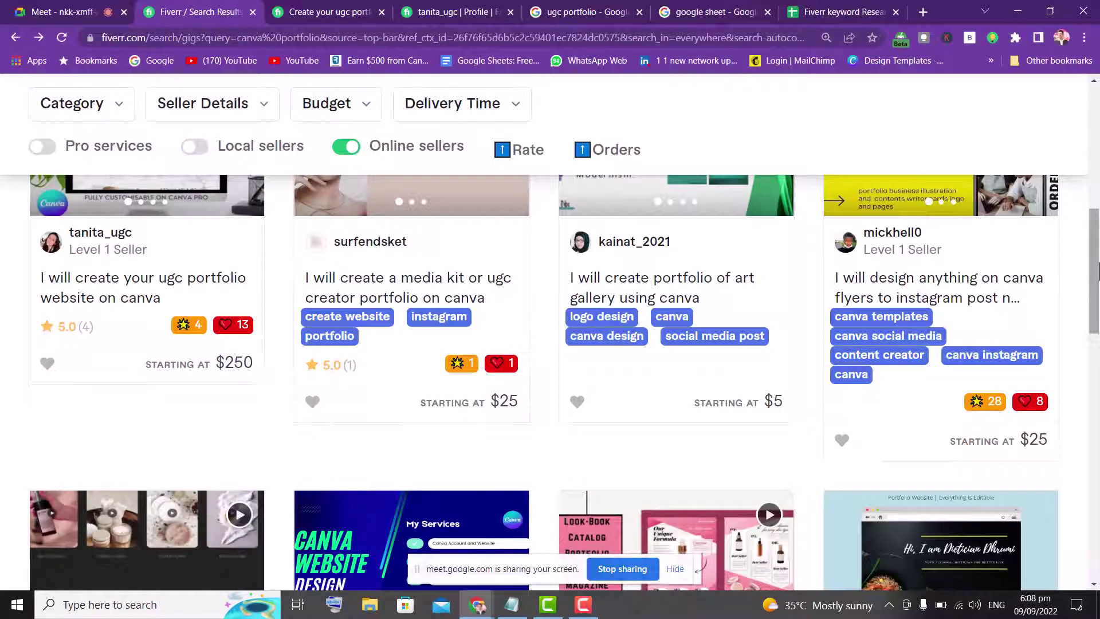
drag(1096, 272, 1057, 81)
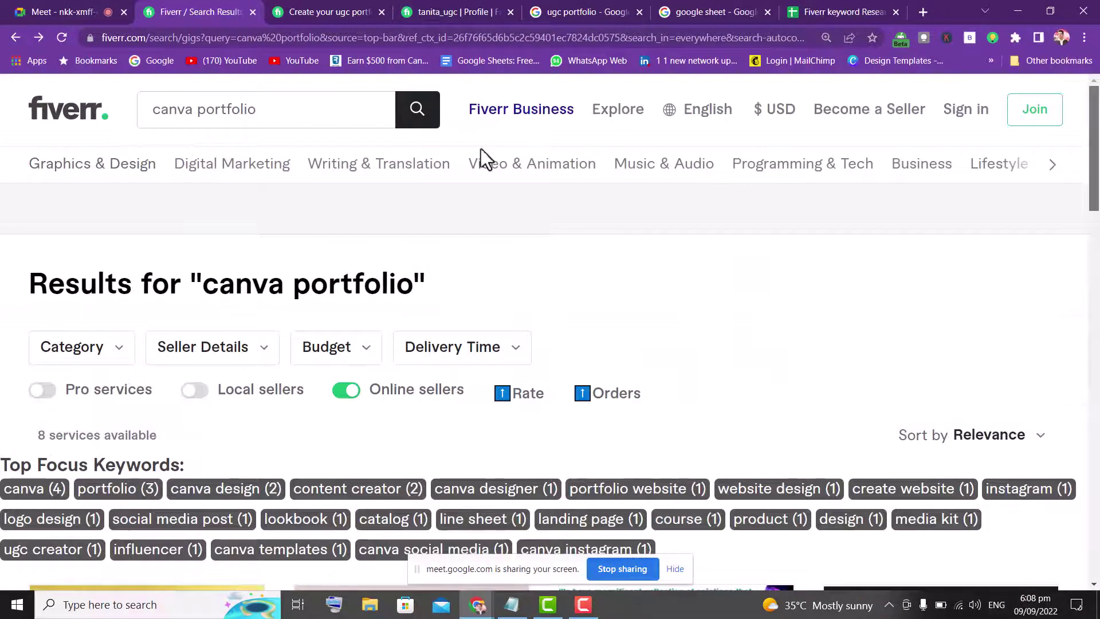
click(260, 110)
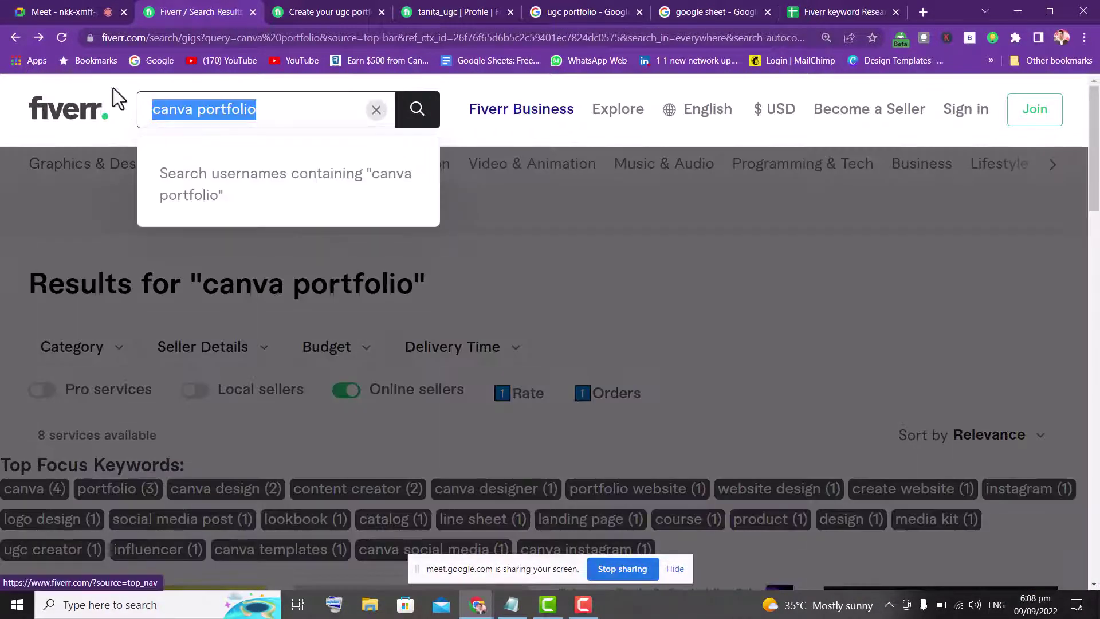
- Switch to the Fiverr keyword research sheet and enter the headings Keyword in A6 and Offline in B6
click(820, 17)
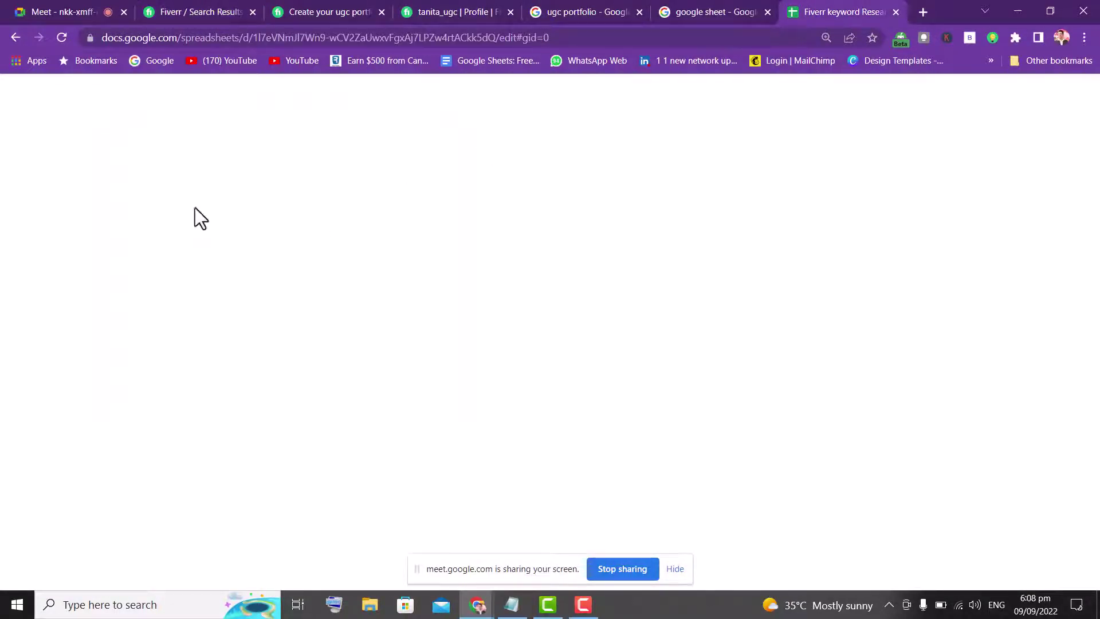
click(78, 286)
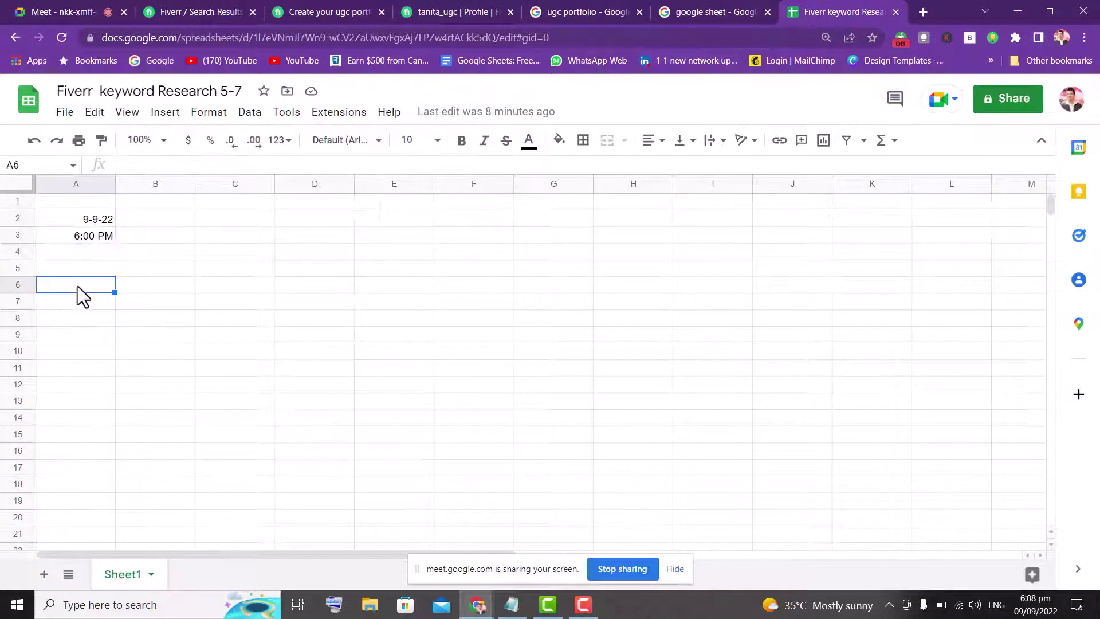
text(Keyword)
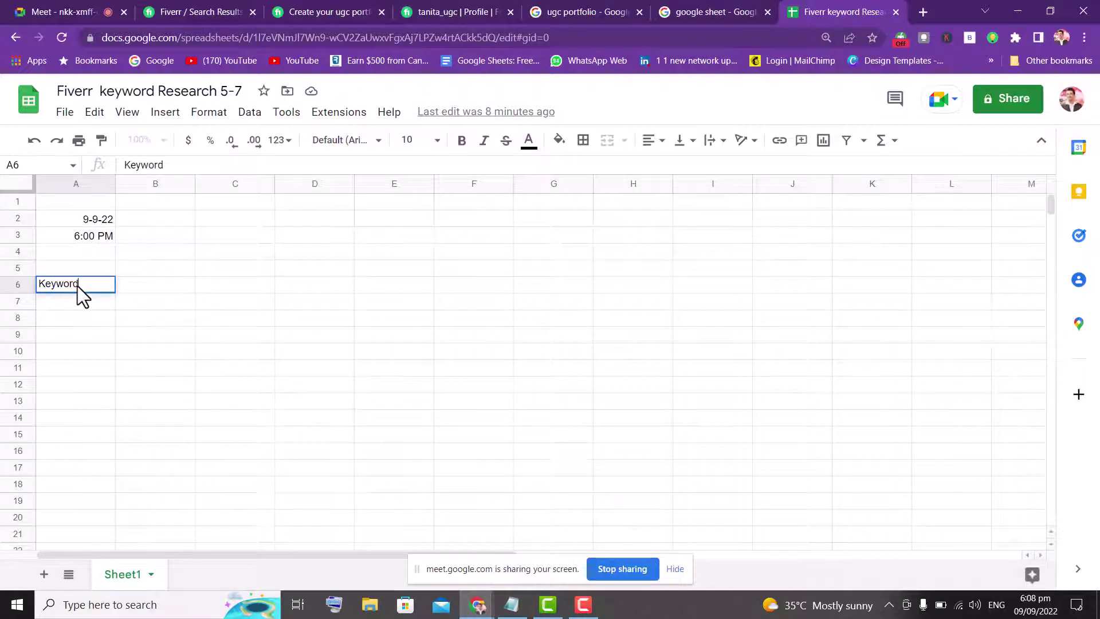
key(Tab)
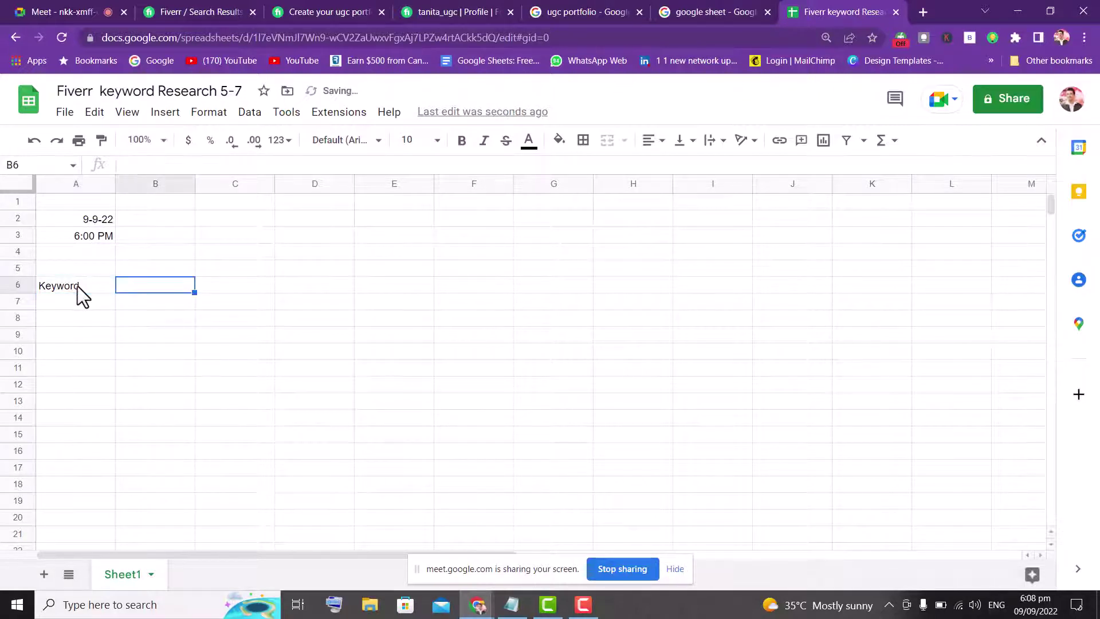
text(Offi)
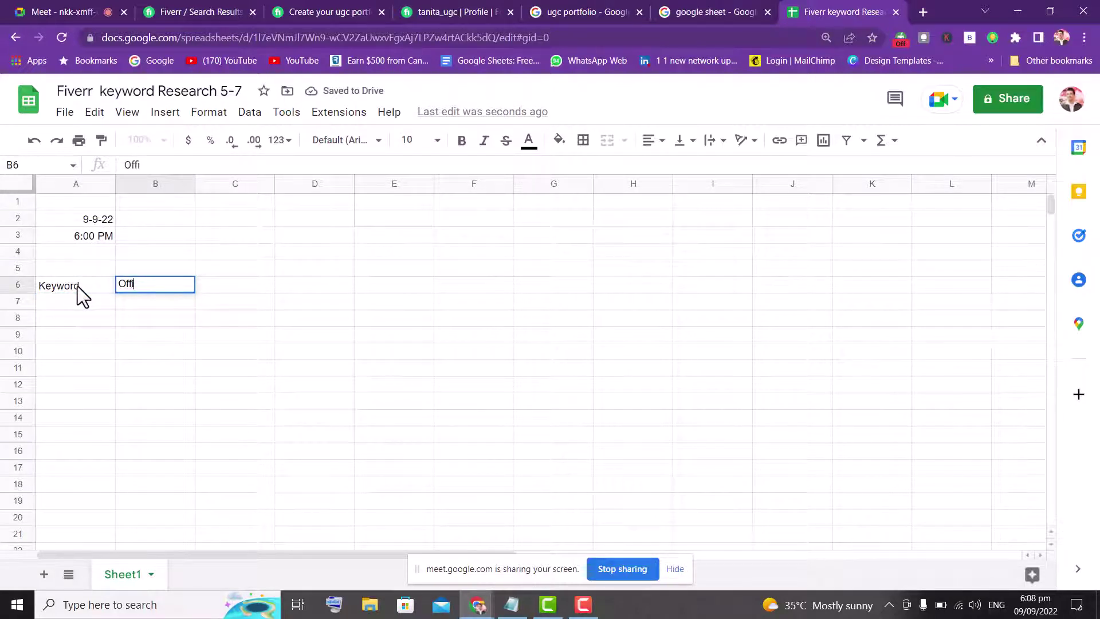
key(BackSpace)
text(line)
key(Return)
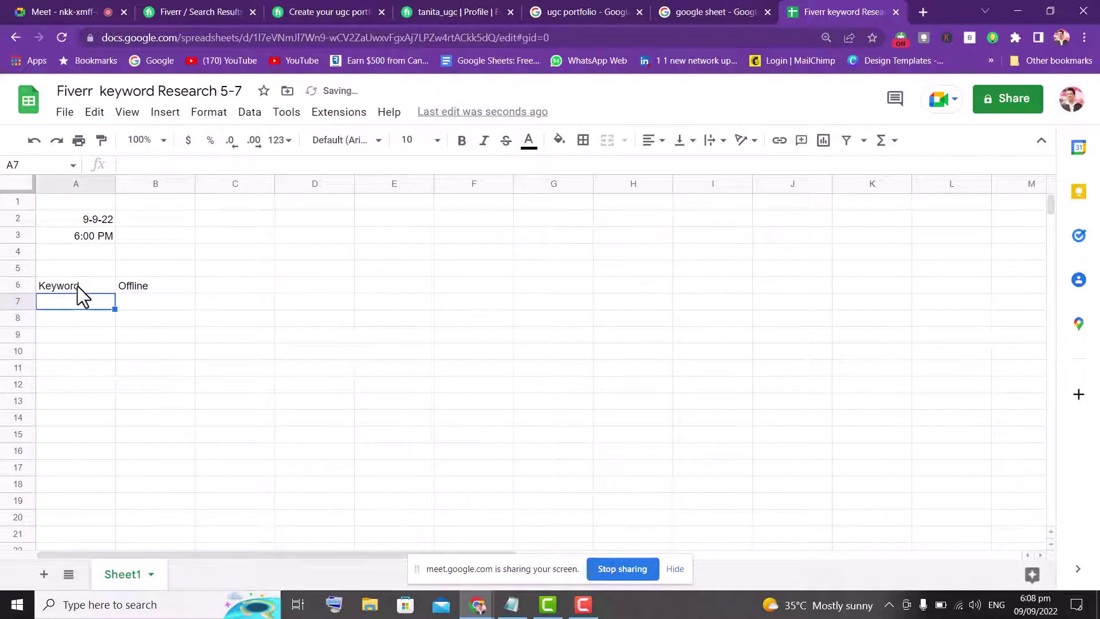
- Record the keyword "canva portfolio" in A7 with the value 8 under Offline in B7
scroll(78, 284, down, 1)
scroll(78, 284, down, 5)
scroll(80, 298, up, 5)
key(Up)
key(Up)
key(Up)
key(Up)
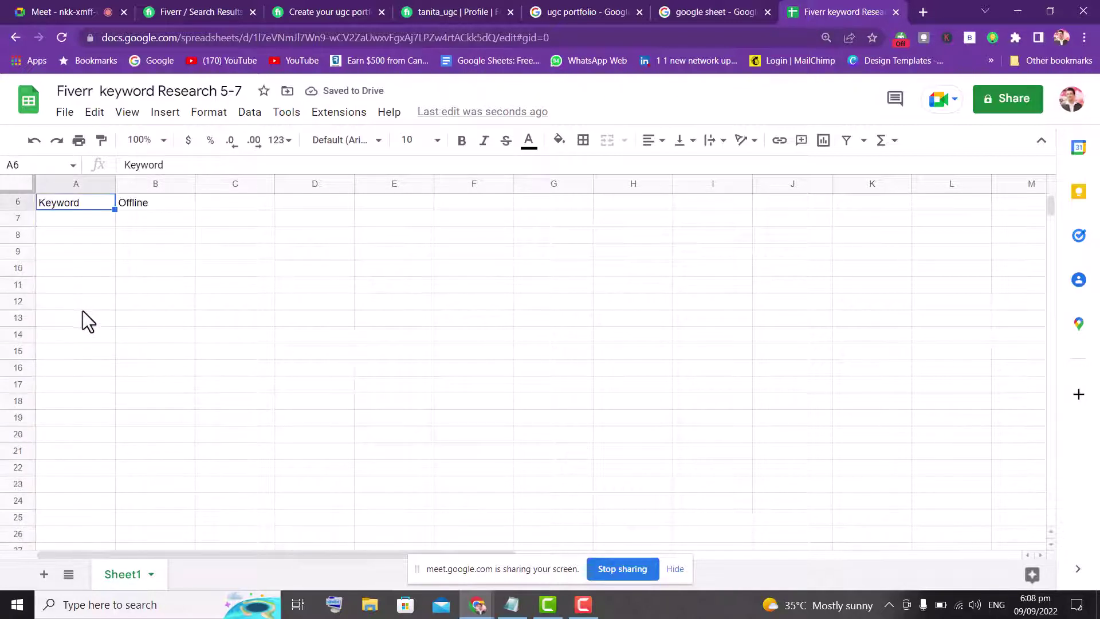
scroll(83, 311, up, 1)
key(Down)
key(Down)
key(Down)
key(Down)
key(Down)
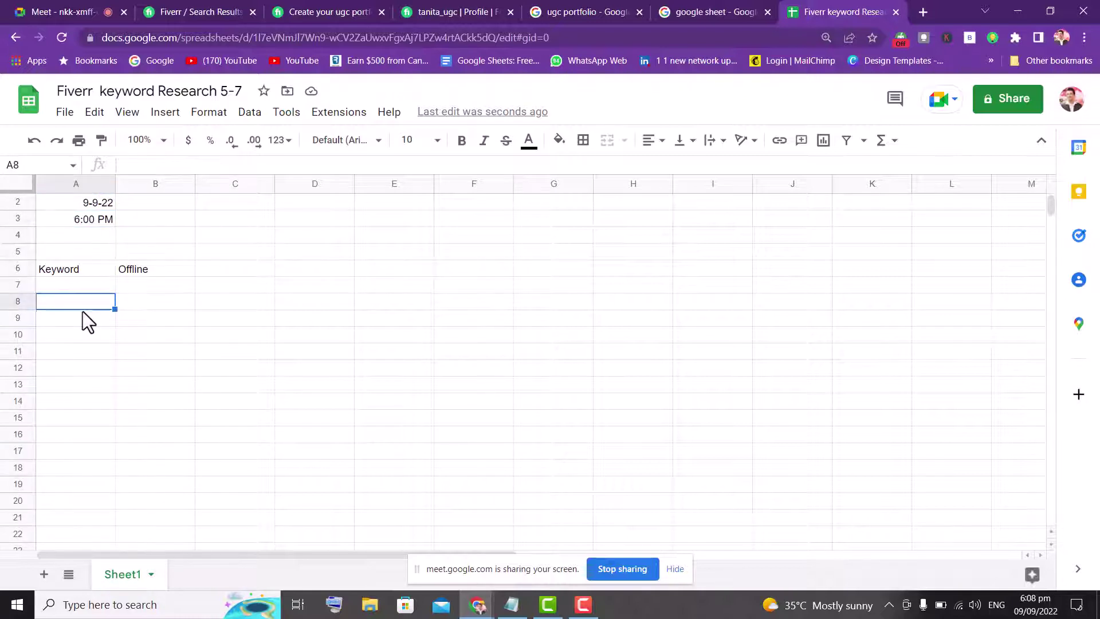
key(Up)
text(canva portfolio)
key(Tab)
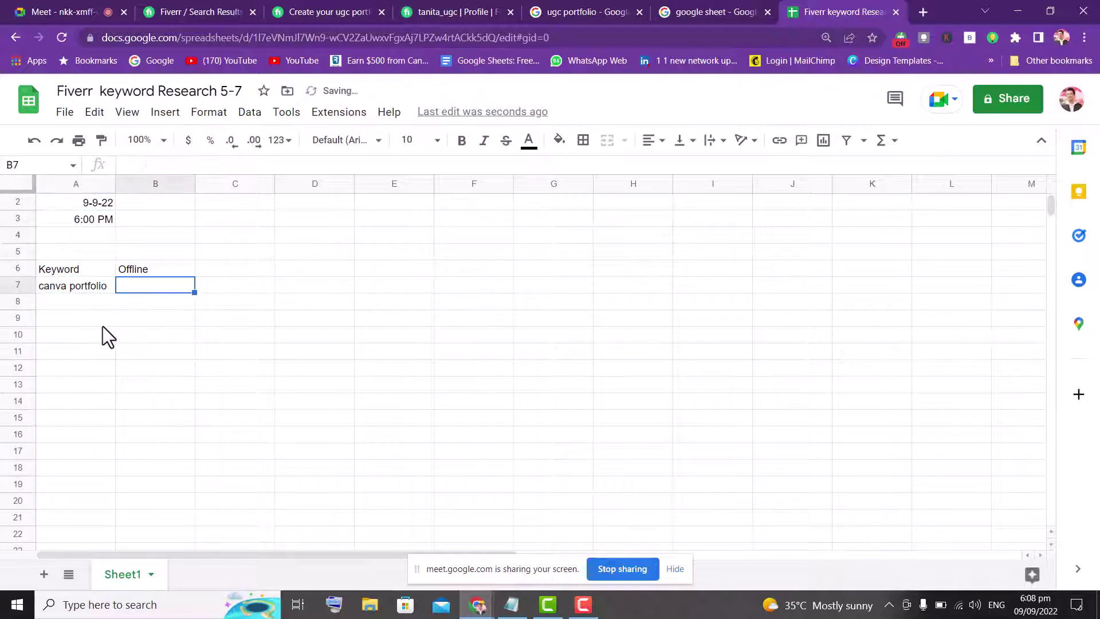
scroll(102, 326, down, 2)
text(8)
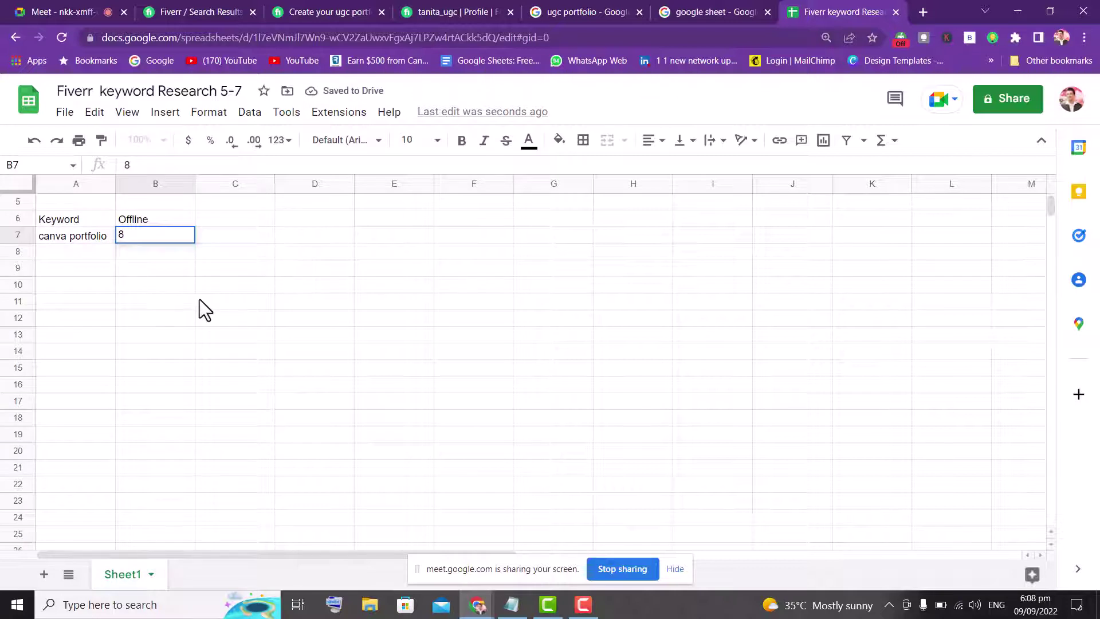
key(Tab)
- Add the heading Online in C6 and enter 0 below it for the canva portfolio keyword
click(247, 219)
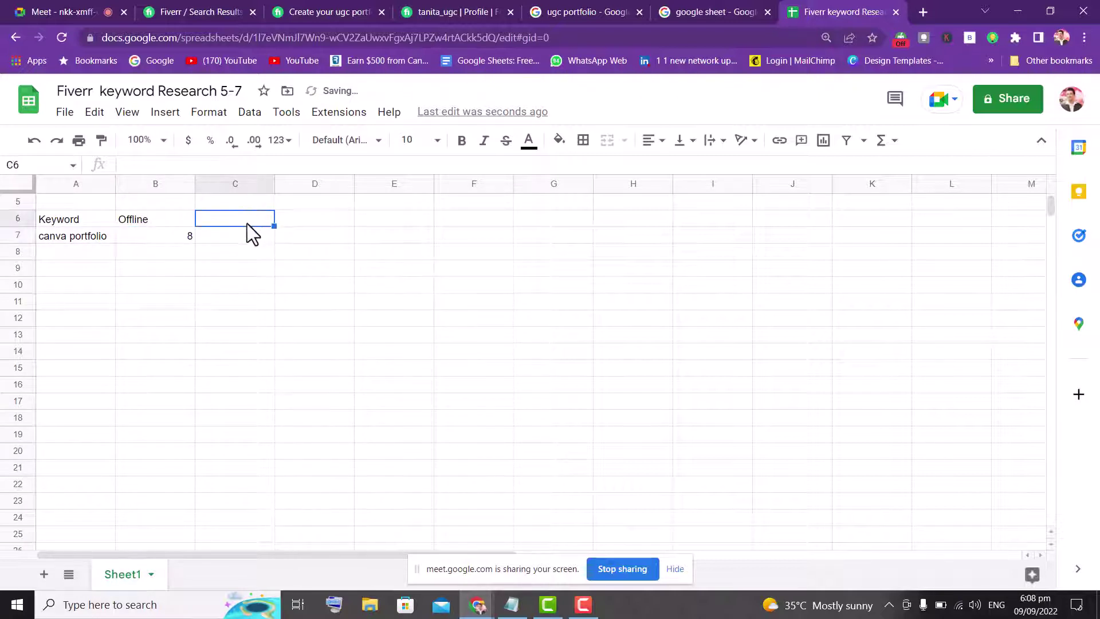
text(Onl)
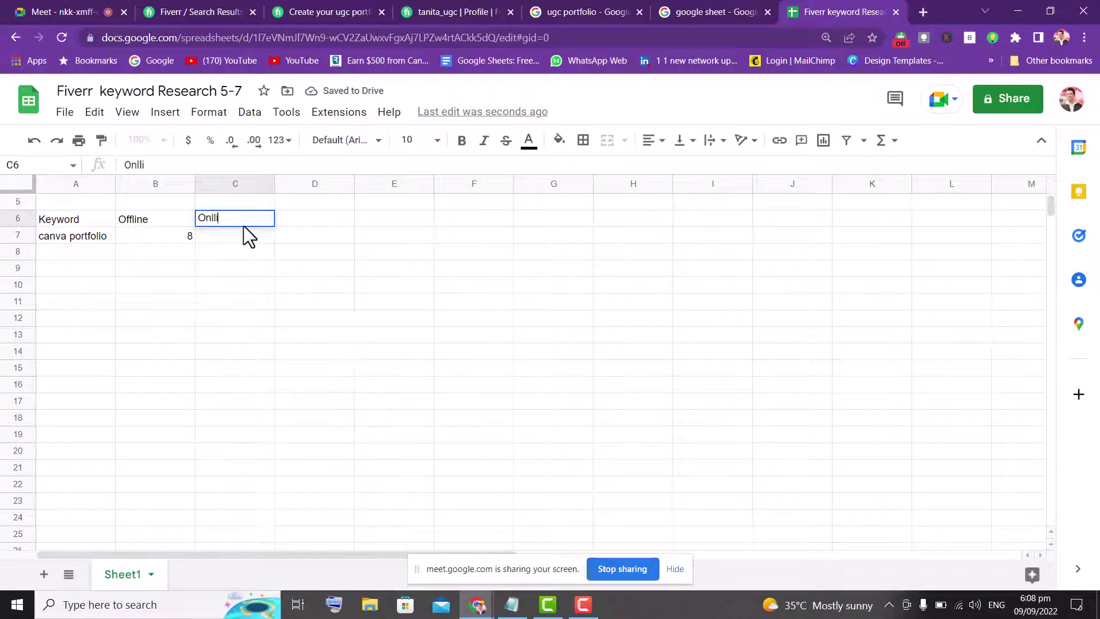
text(ine)
key(Return)
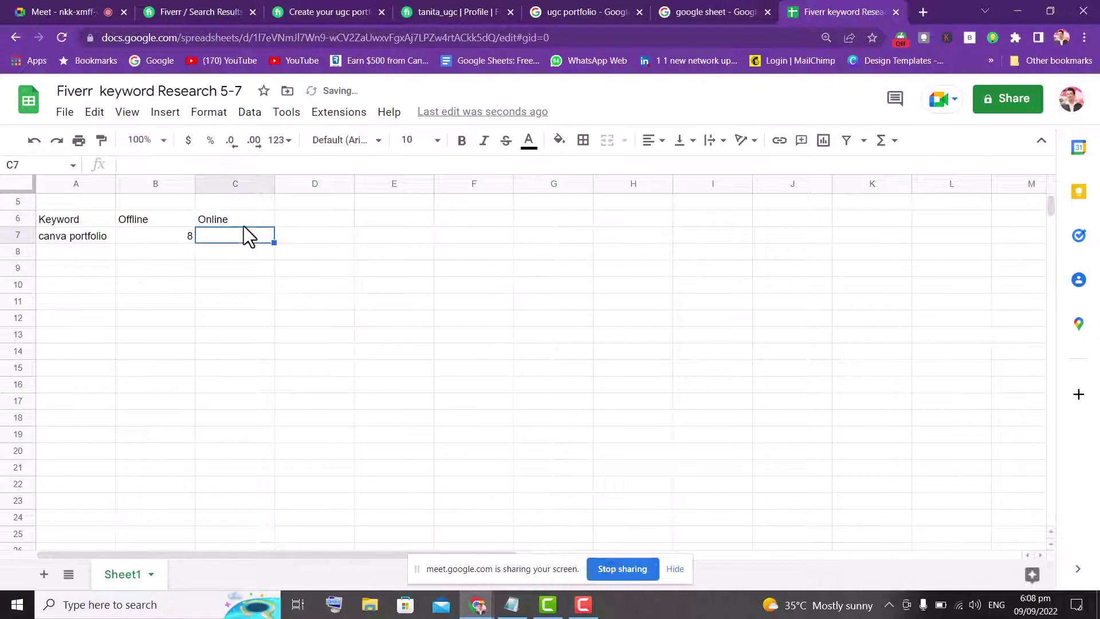
text(O)
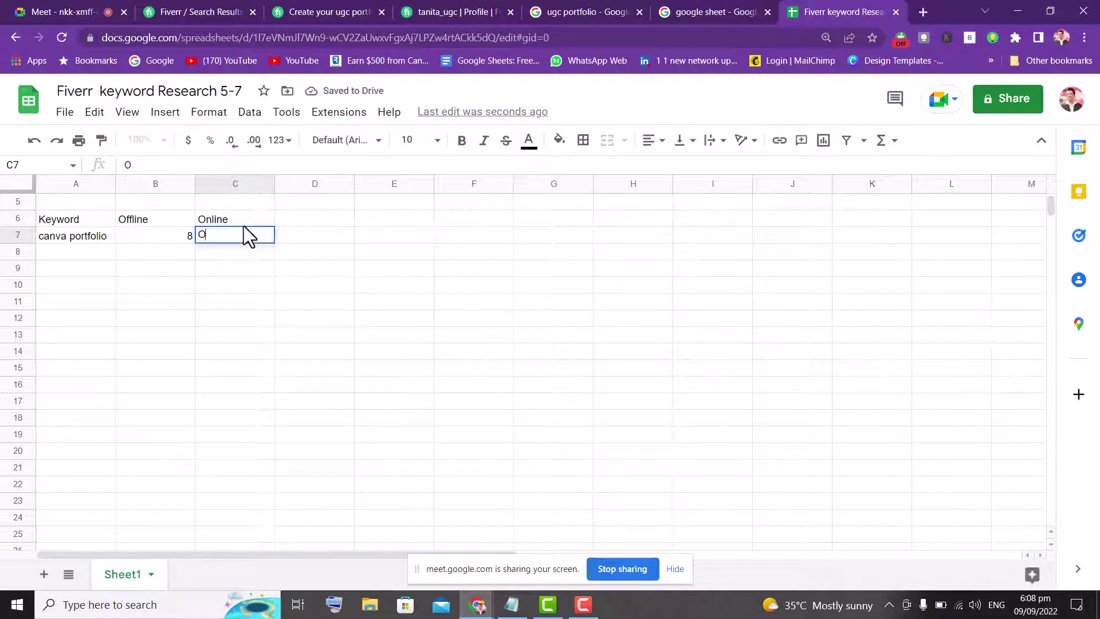
text(00)
key(Tab)
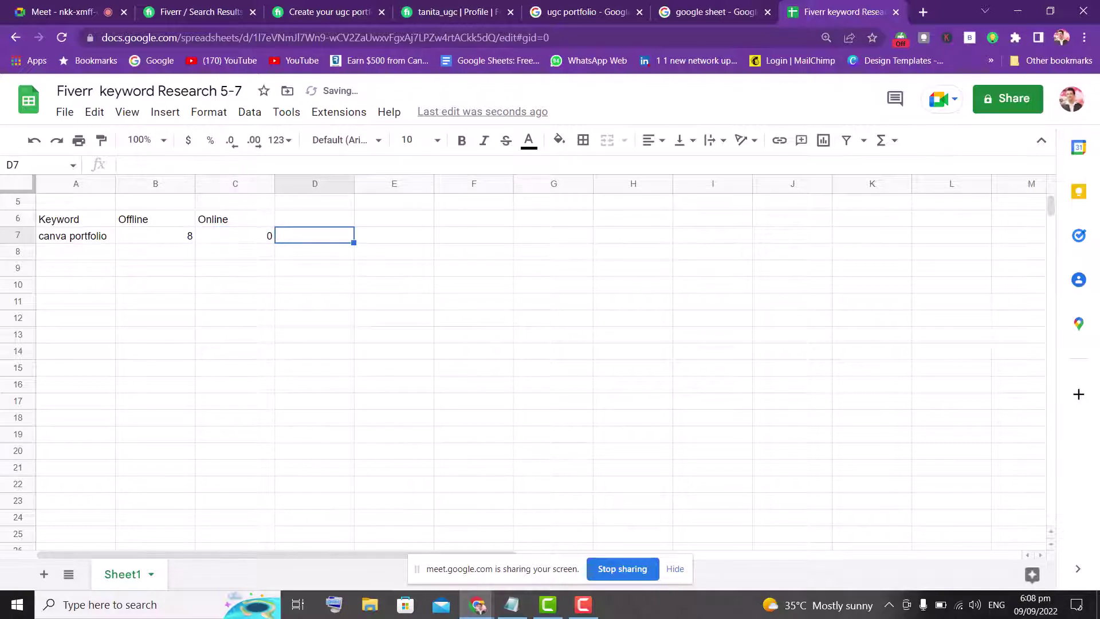
- Go back to the seller's Fiverr profile and review the gig list beside the profile summary
click(452, 11)
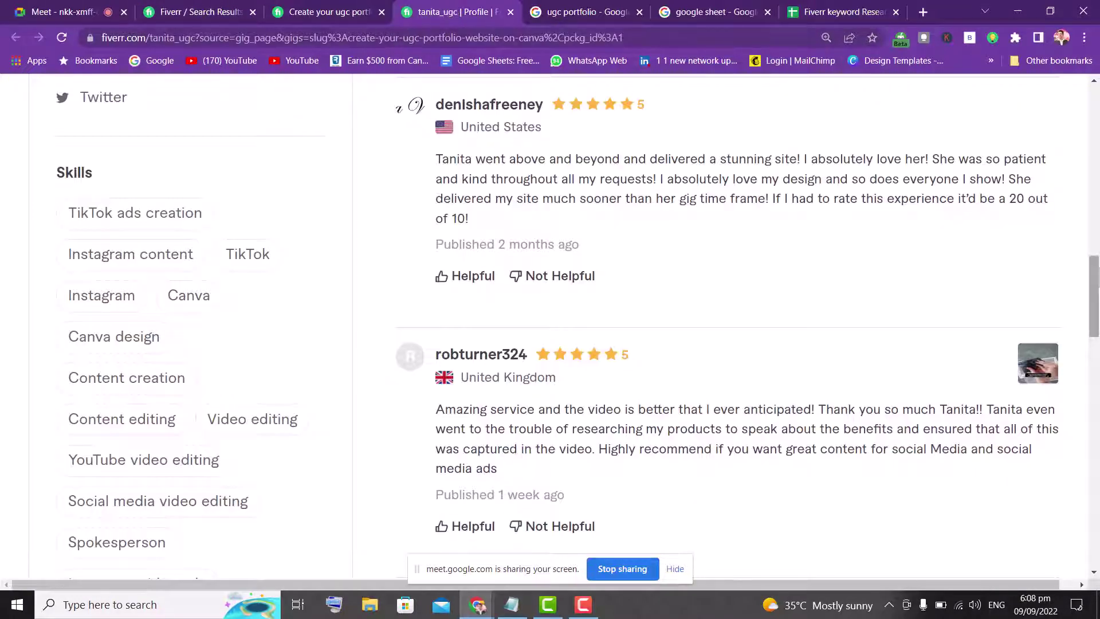
drag(1095, 284, 1097, 90)
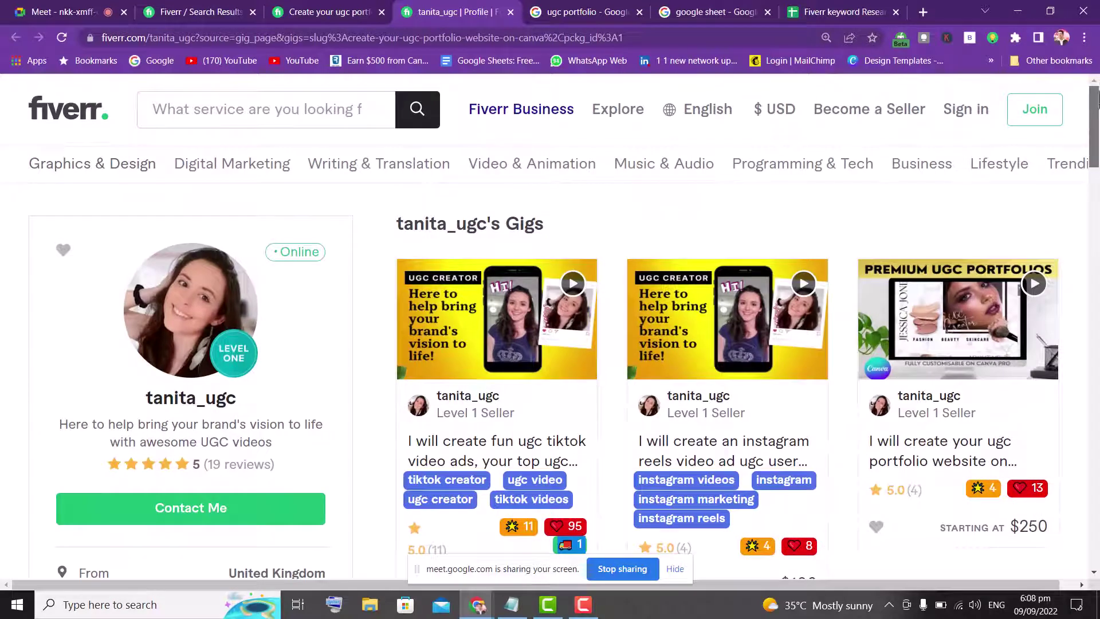
scroll(1097, 112, down, 2)
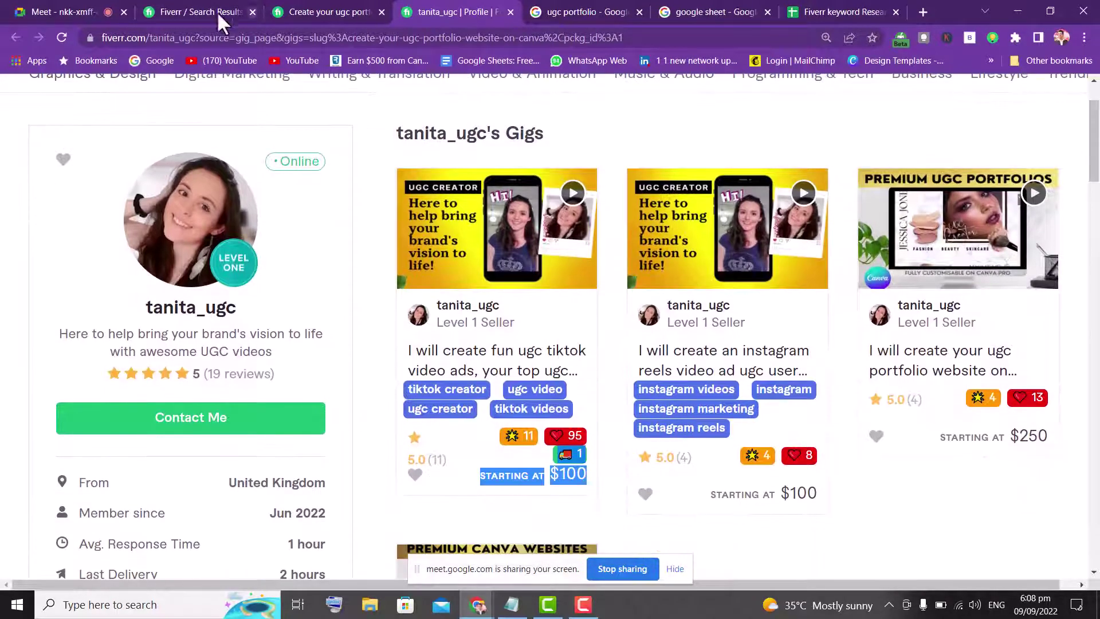
- From the UGC portfolio gig page, copy "portfolio" from the gig title and search Fiverr for "canva portfolio"
click(352, 12)
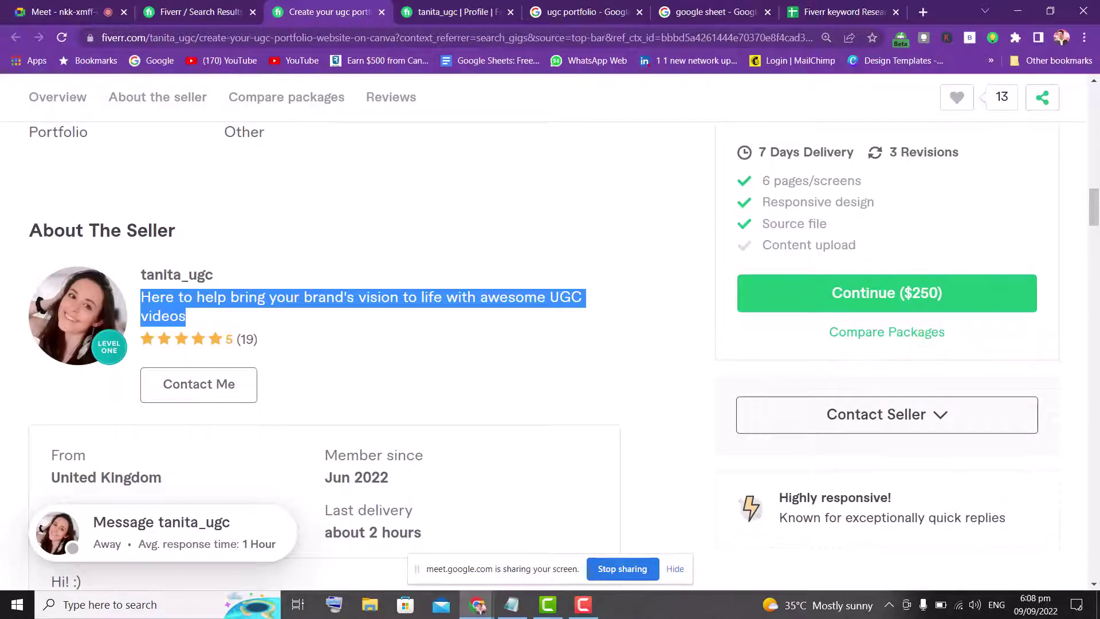
drag(1095, 209, 1095, 108)
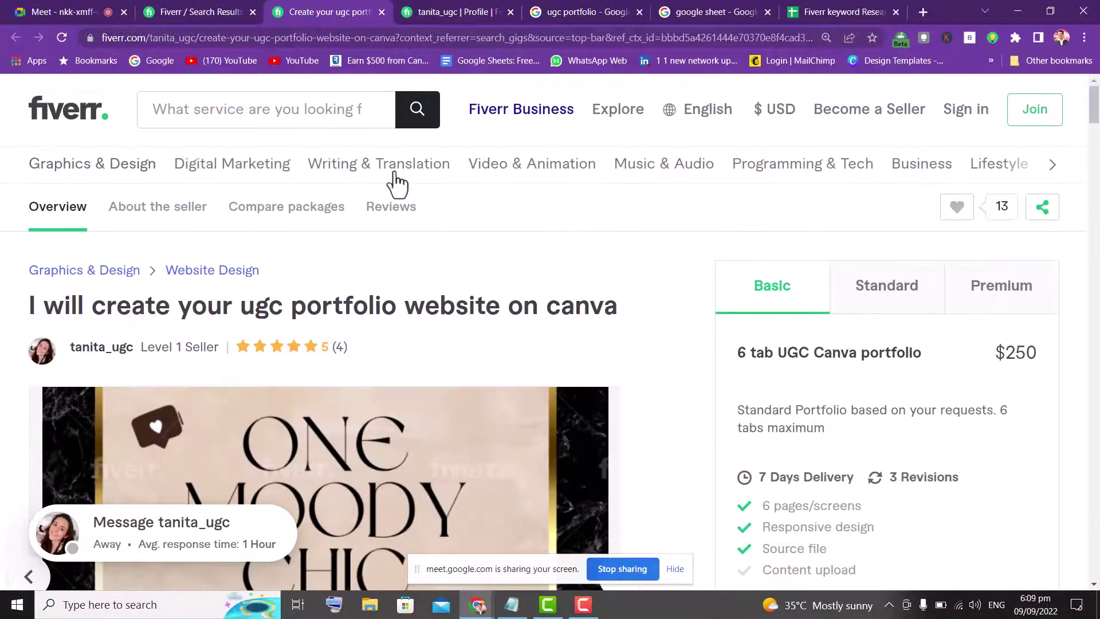
drag(293, 301, 397, 298)
key(ctrl+c)
click(196, 111)
key(ctrl+v)
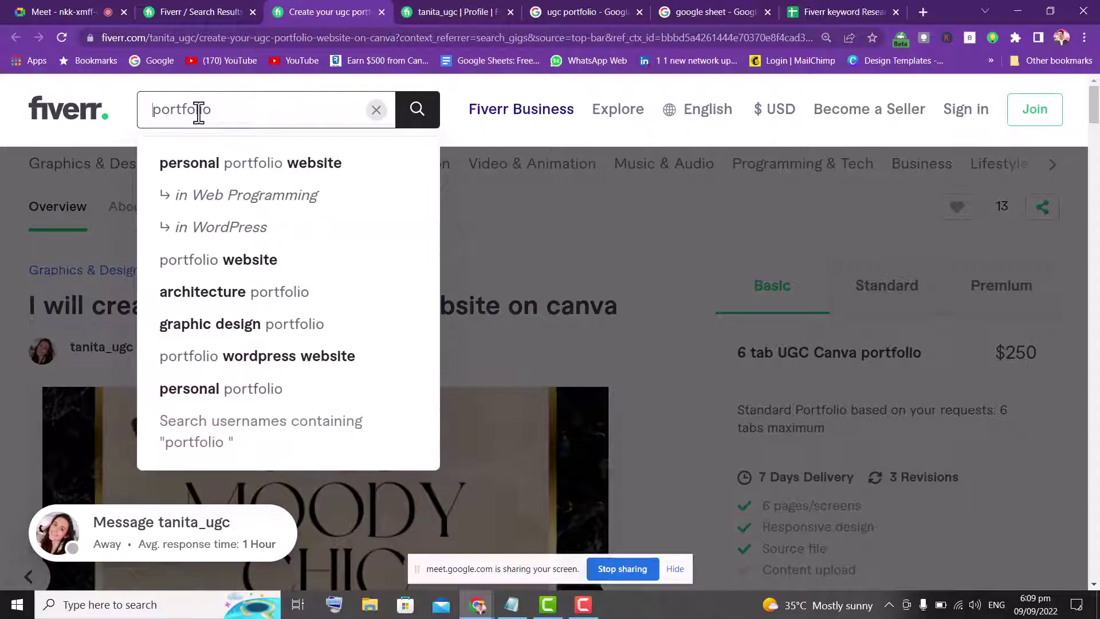
text(can)
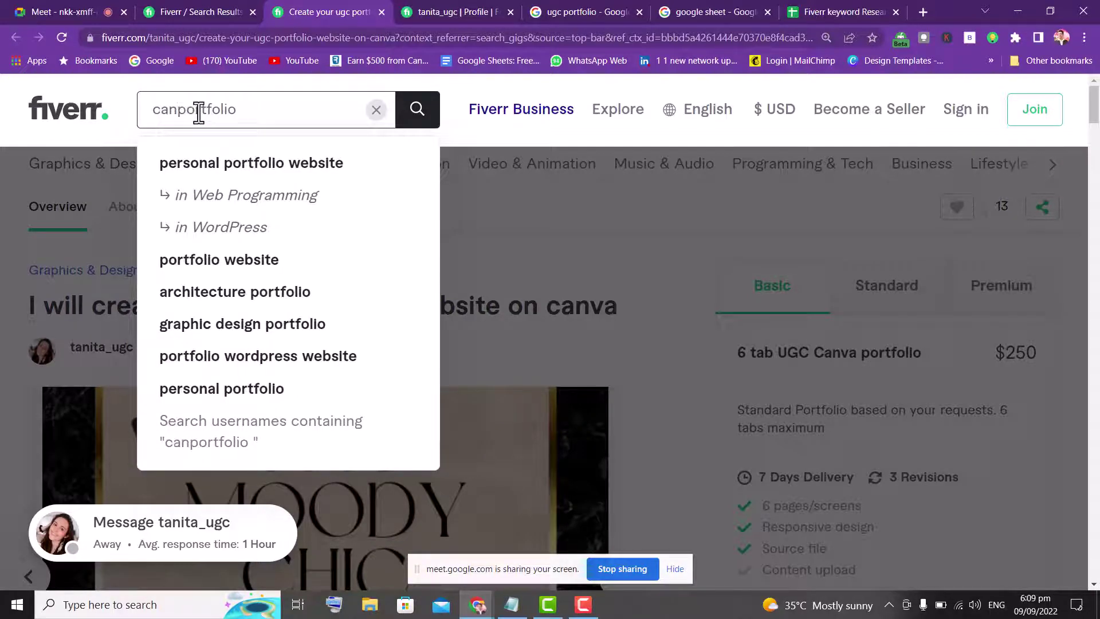
text(va)
key(Return)
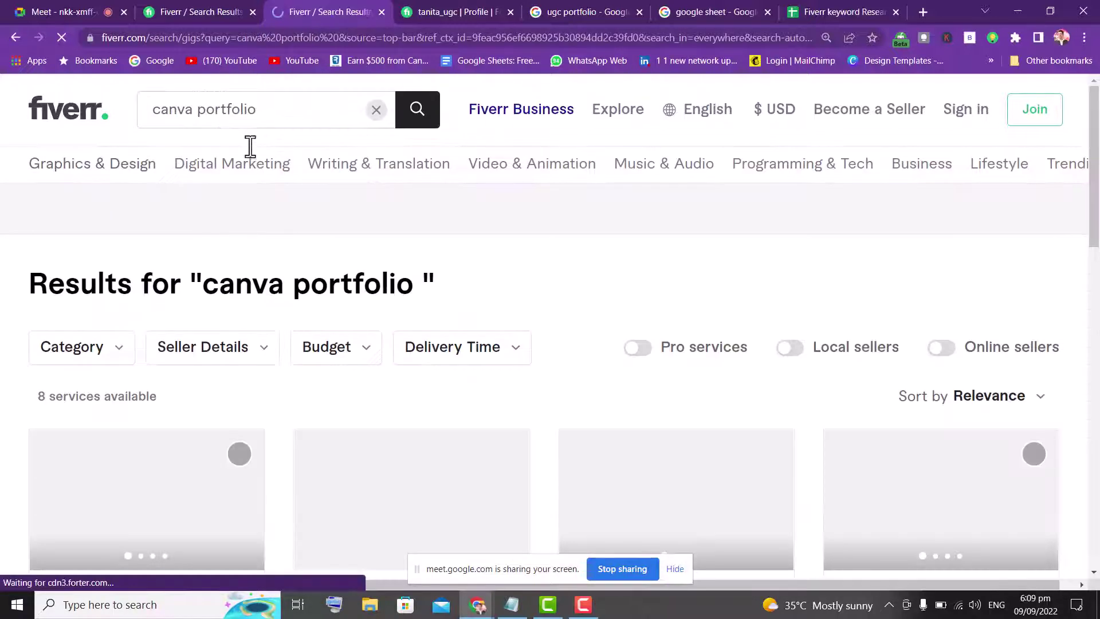
- Try the online sellers filter on the new results, go back, and examine the gigs in the earlier "canva portfolio" results tab
click(946, 353)
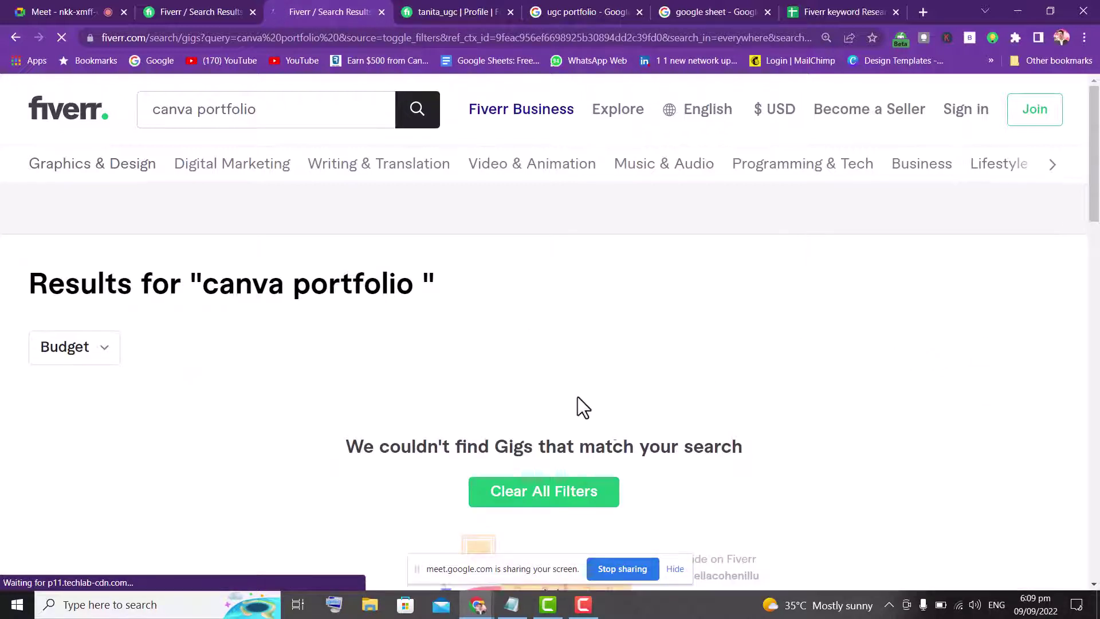
click(9, 38)
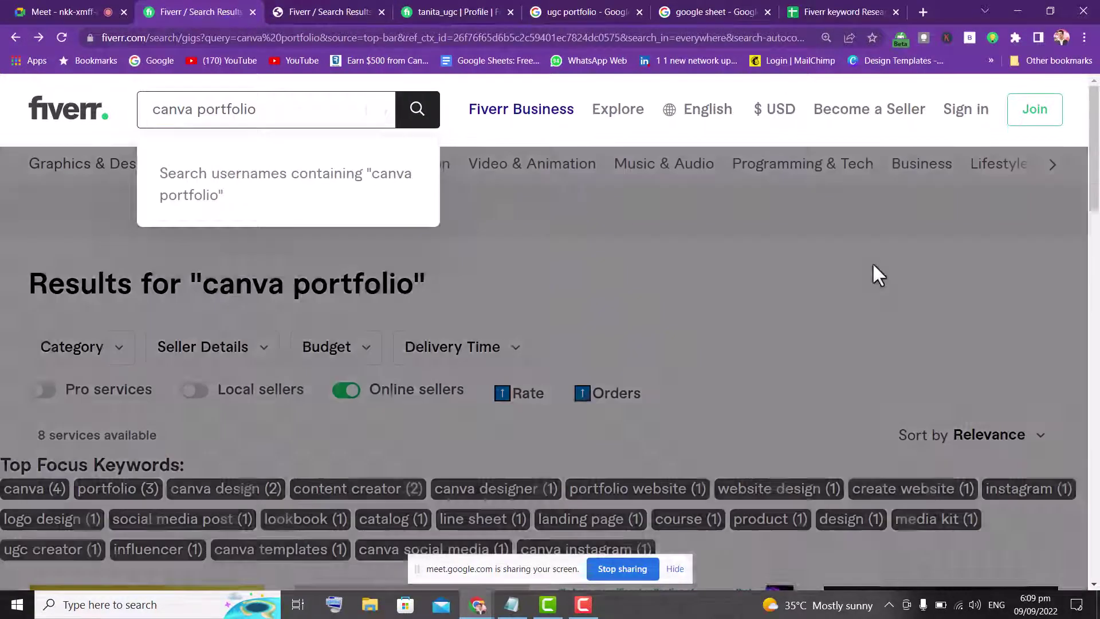
click(874, 273)
drag(1095, 159, 1095, 272)
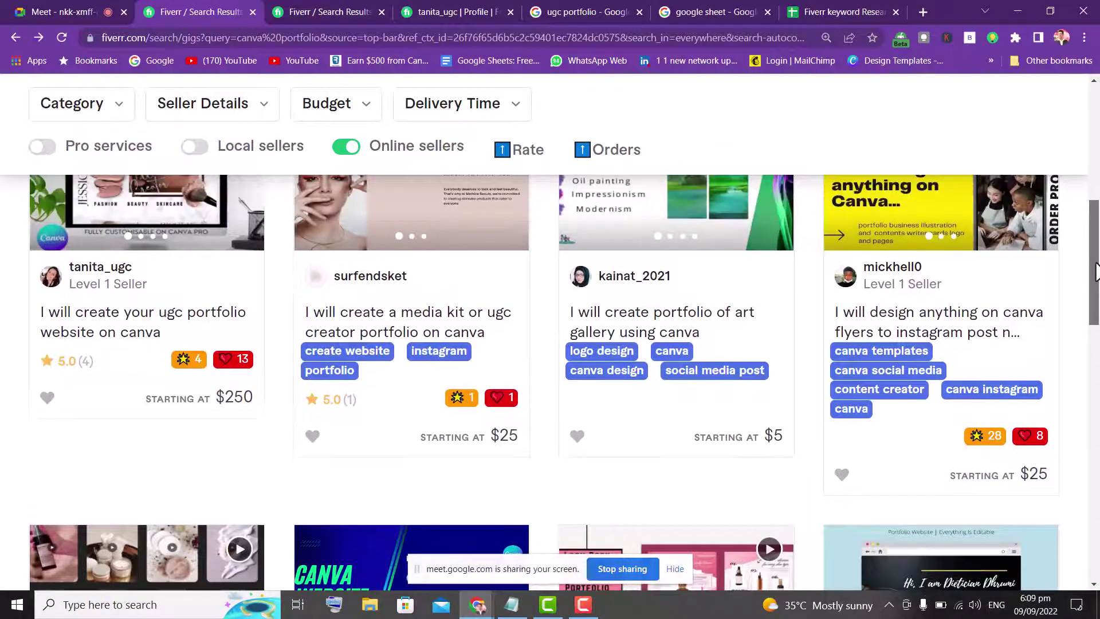
drag(1095, 272, 1096, 273)
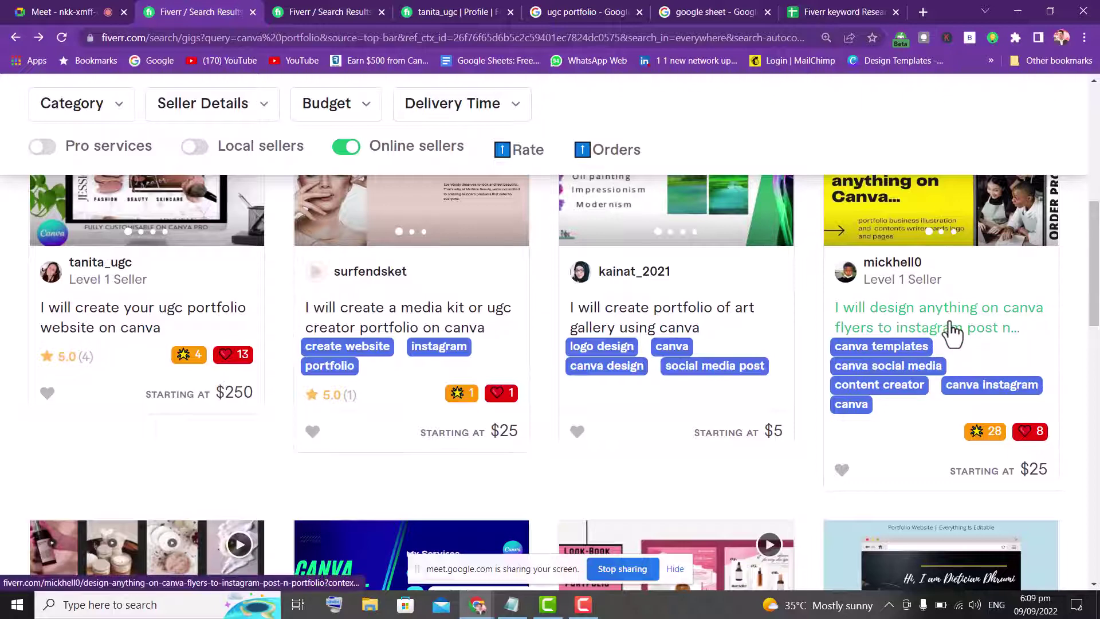
click(318, 11)
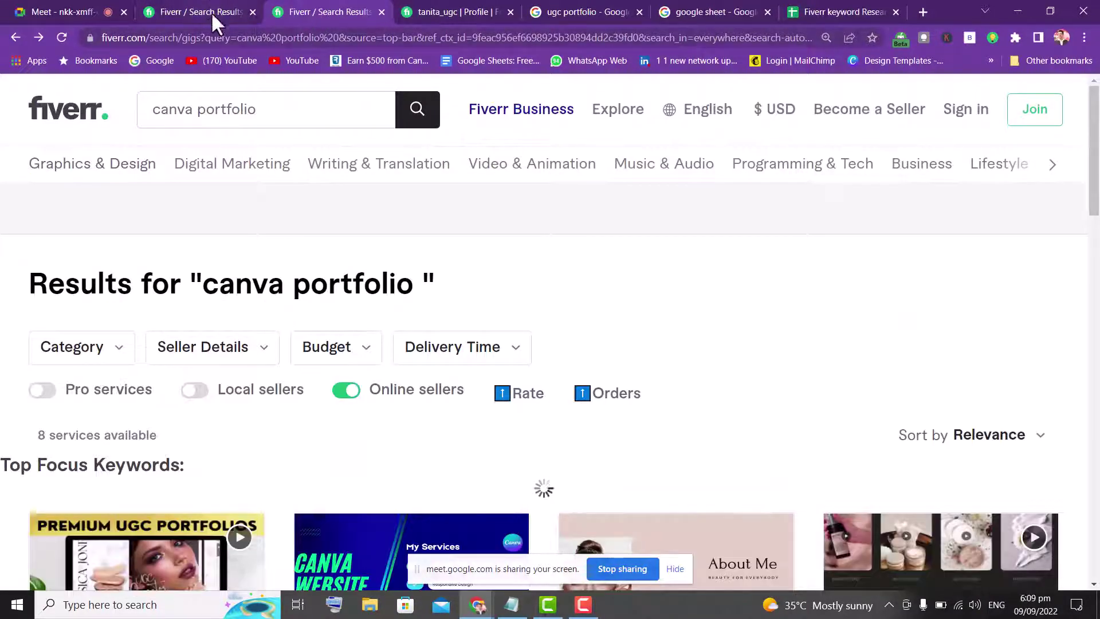
drag(257, 108, 3, 143)
text(thuma)
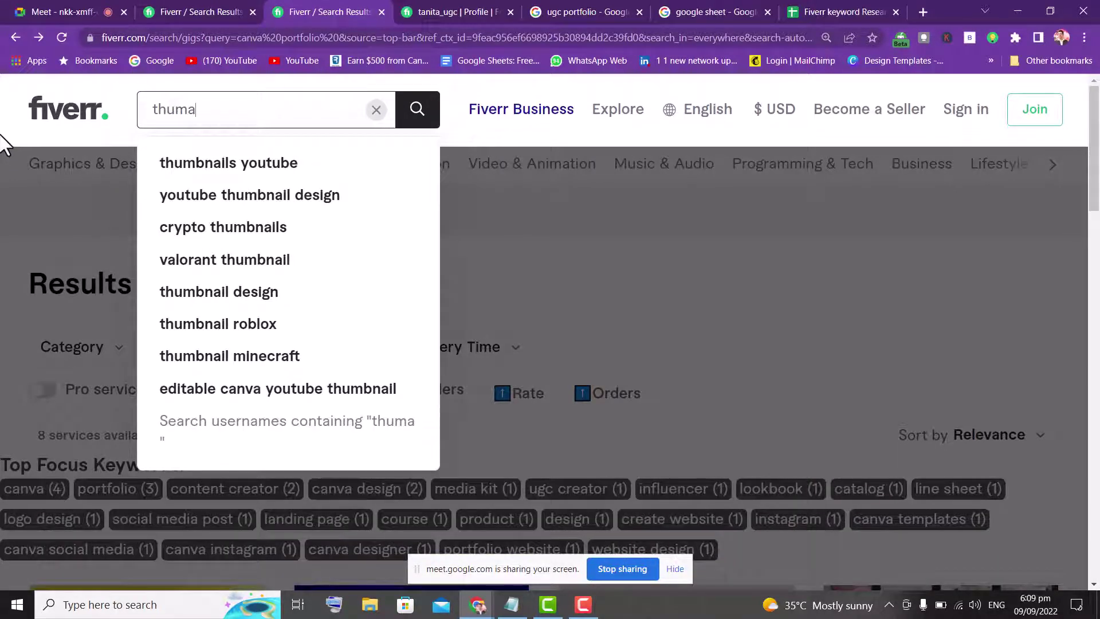
click(7, 304)
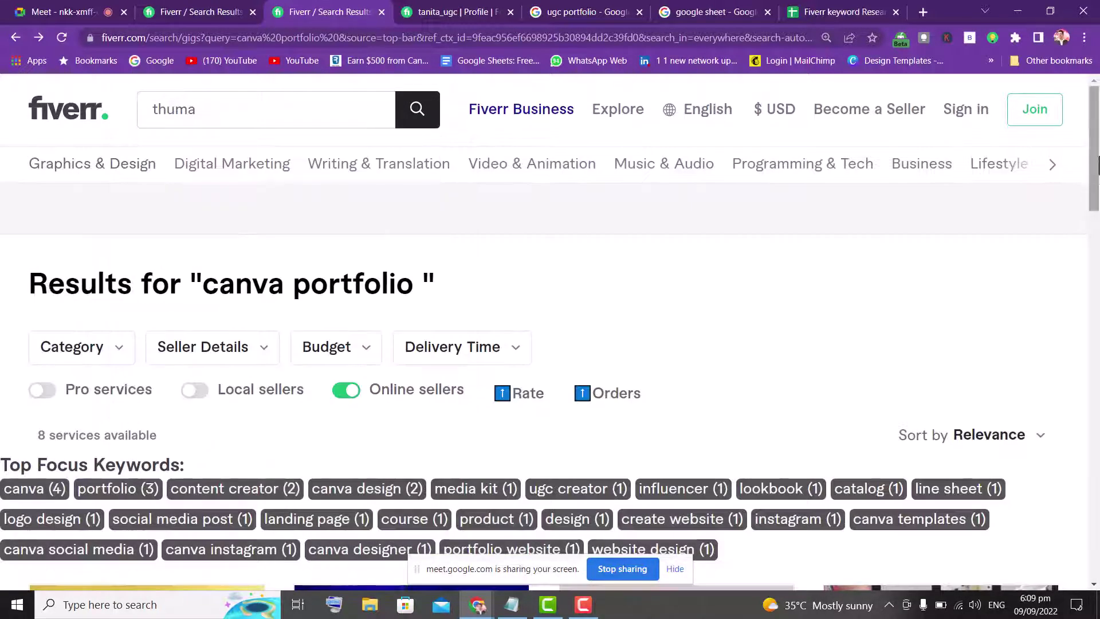
- Open the UGC portfolio website on Canva gig from the seller's profile and examine its seller details and package comparison
click(458, 11)
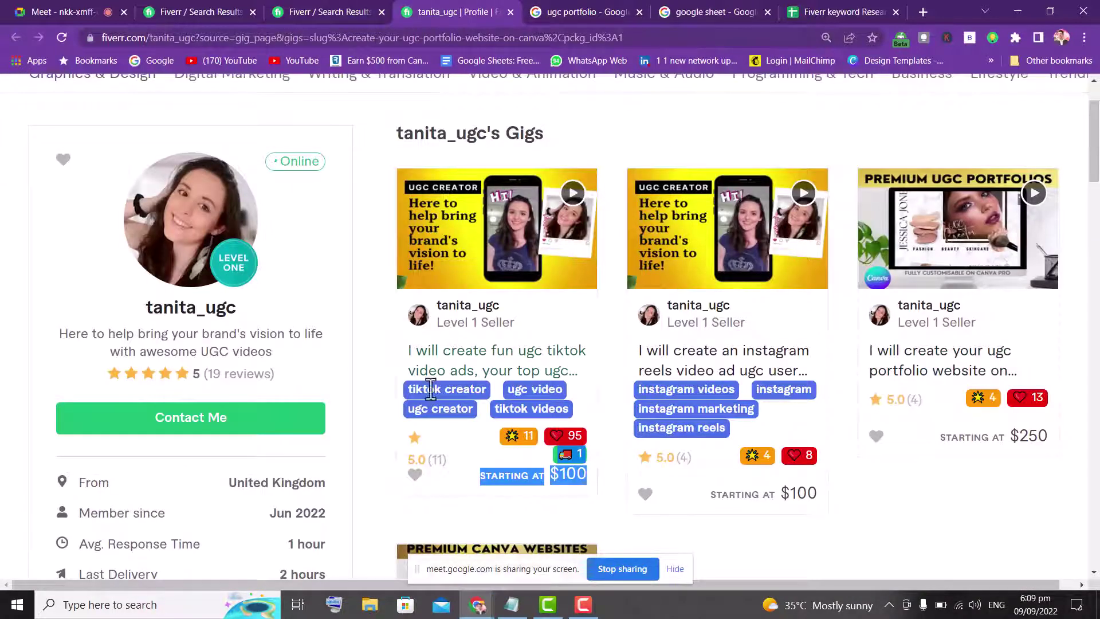
click(951, 362)
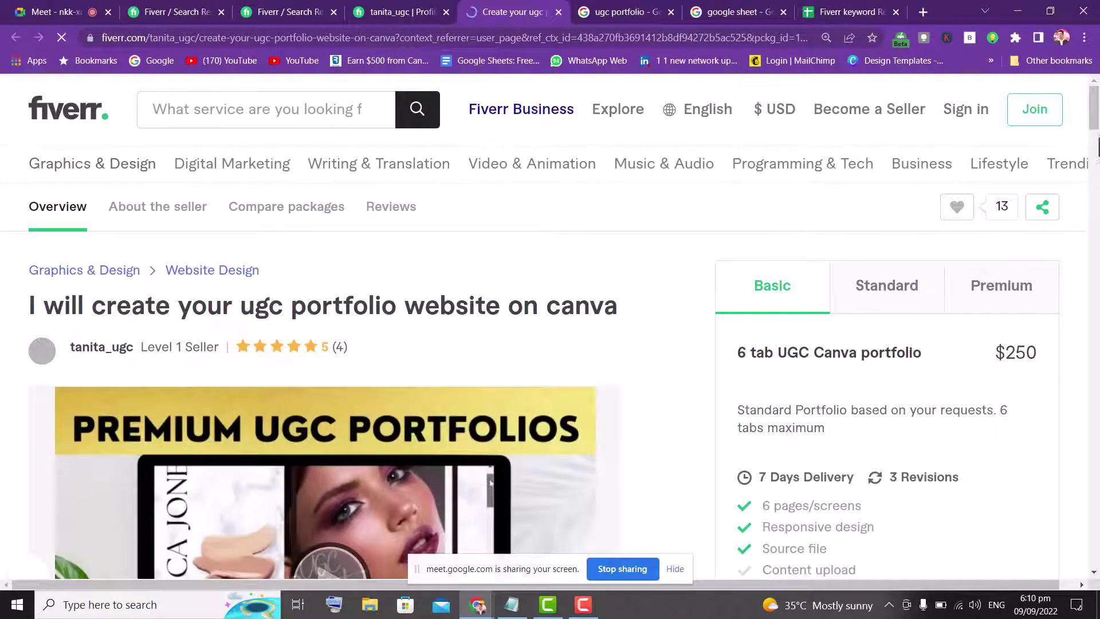
scroll(491, 483, down, 15)
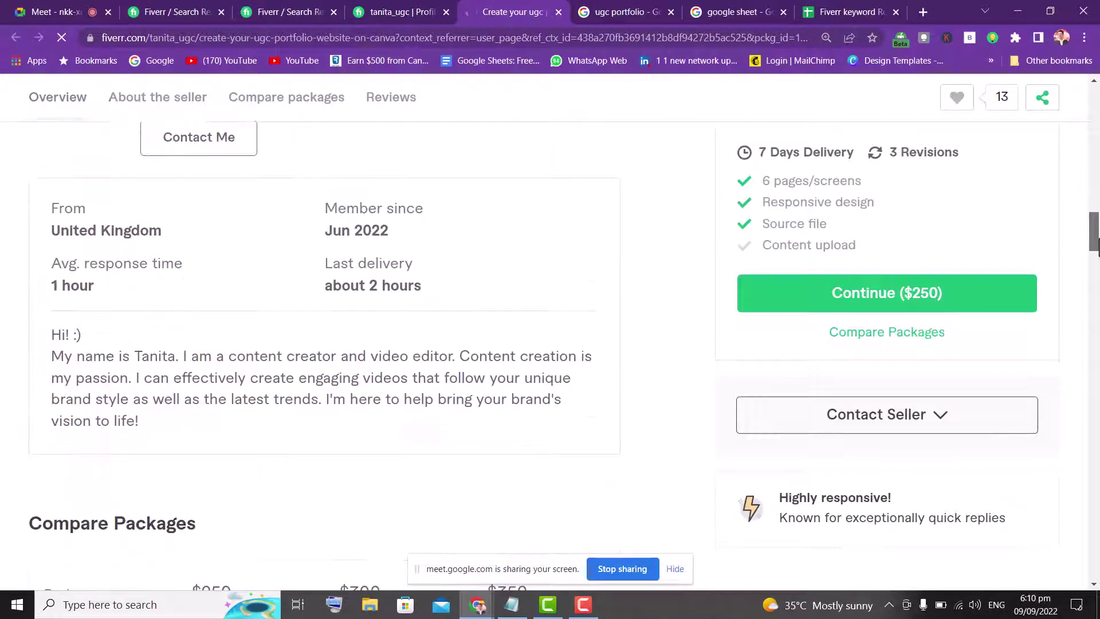
scroll(491, 483, down, 8)
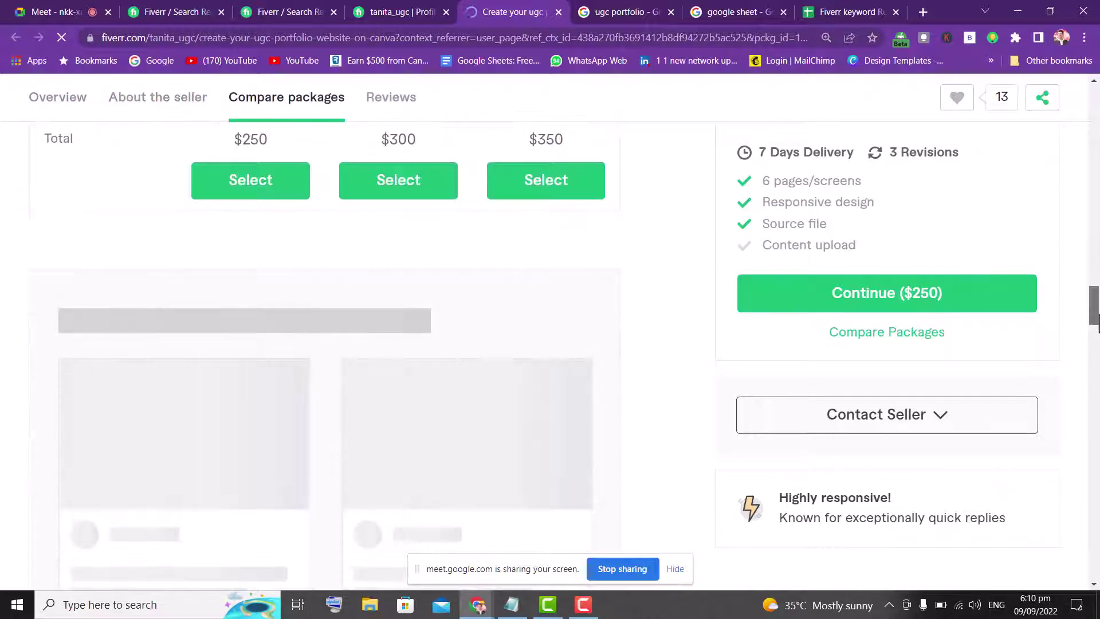
drag(1097, 343, 1097, 103)
click(401, 11)
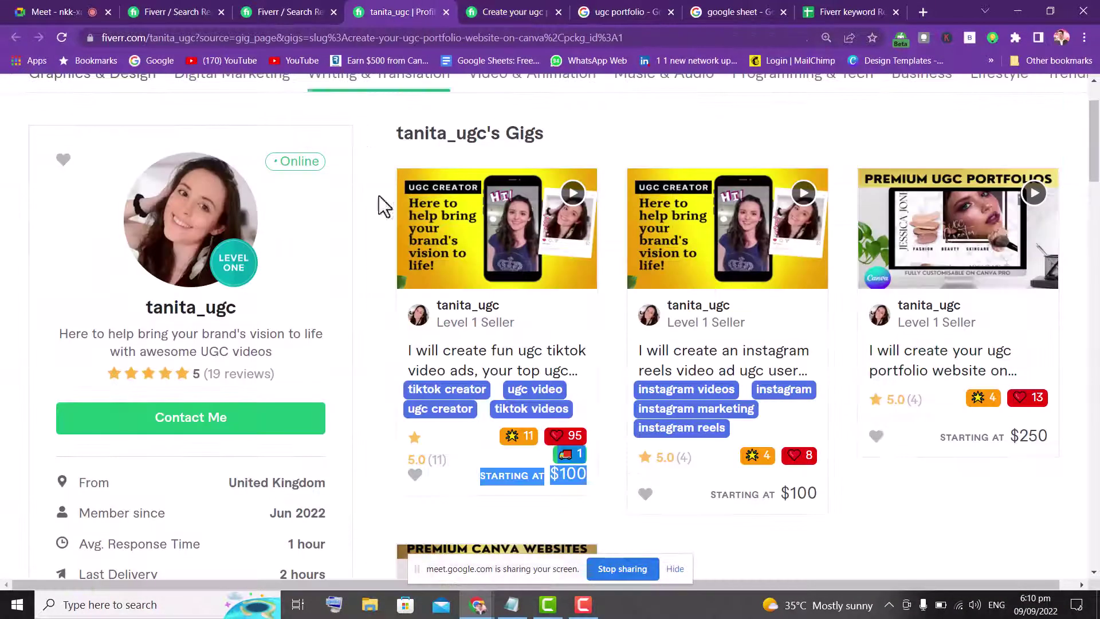
- Copy the full Top Focus Keywords list from the "canva portfolio" results and move the keyword research sheet's tab beside the Meet tab
click(265, 11)
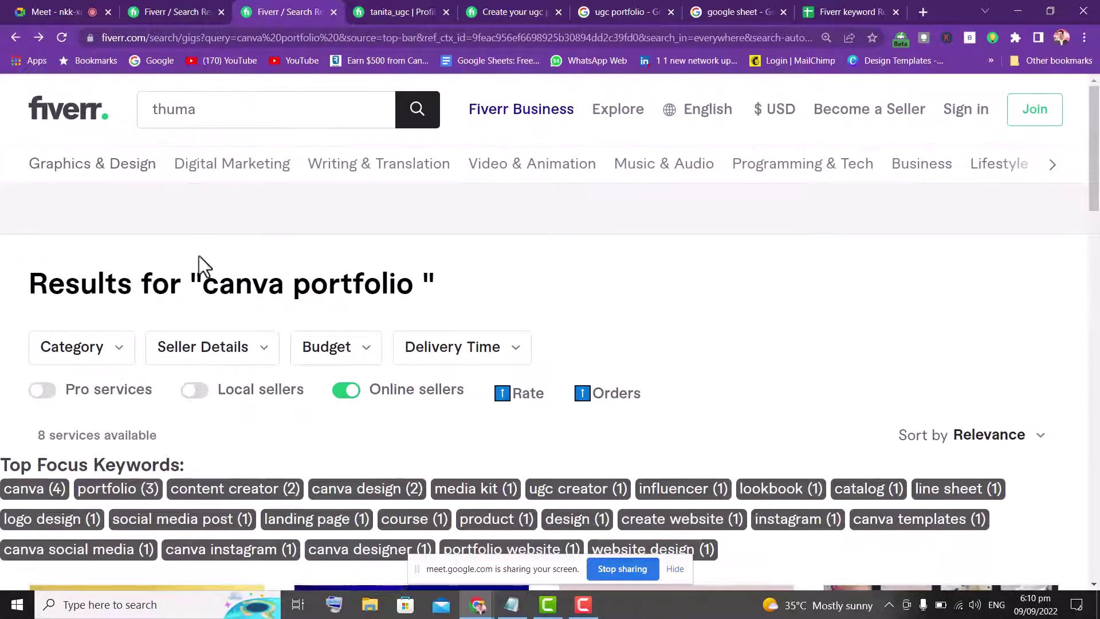
drag(1096, 180, 1097, 230)
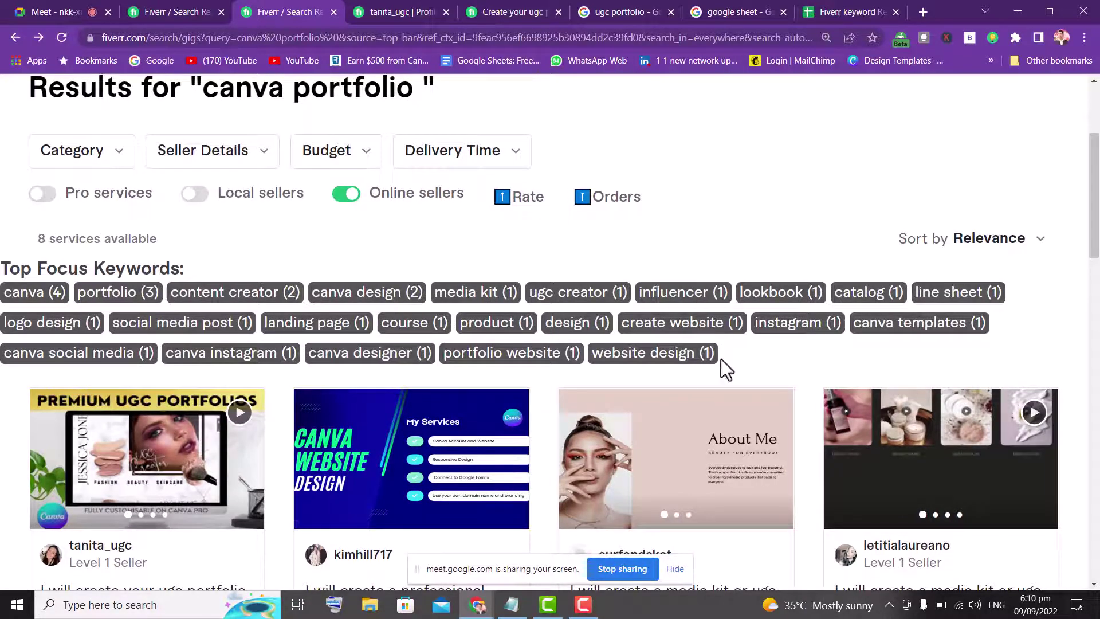
drag(721, 359, 3, 294)
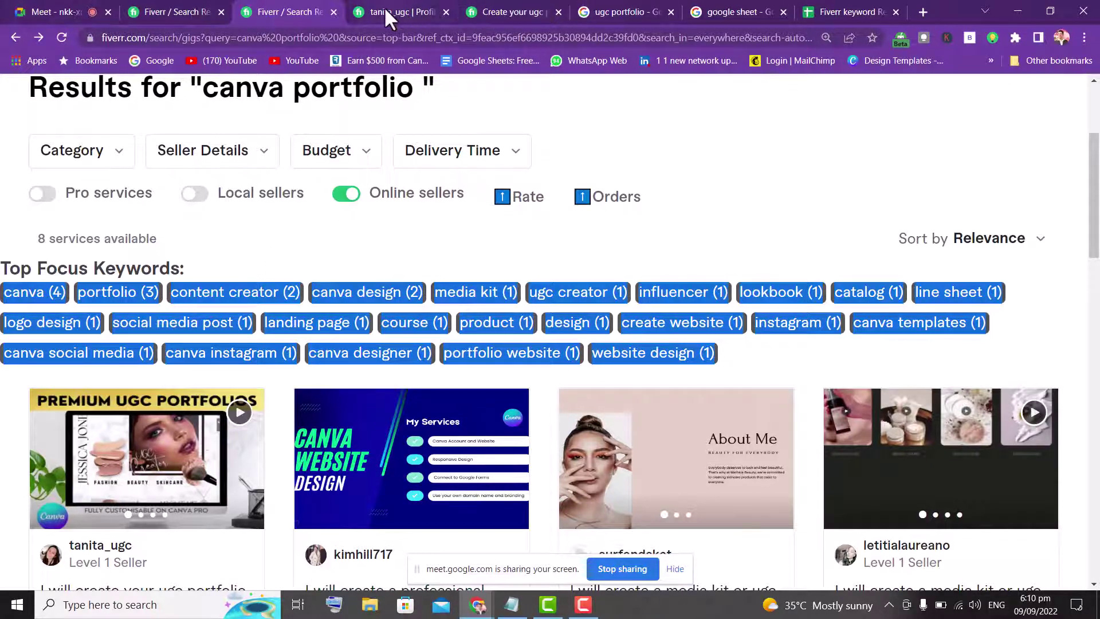
drag(842, 14, 142, 21)
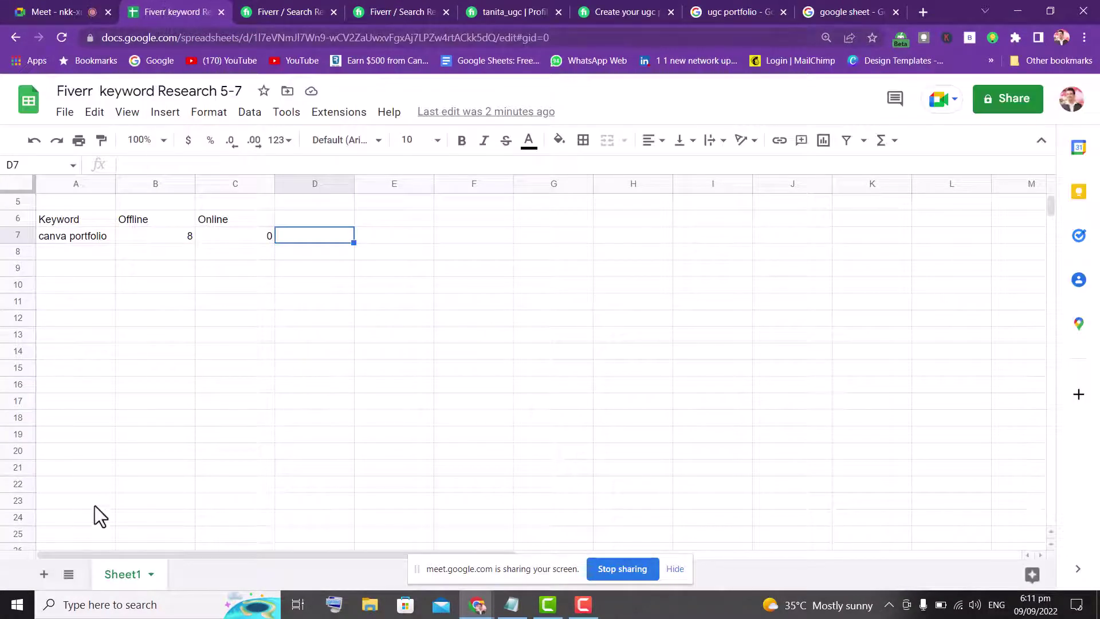
- Paste the copied focus keywords list into cell A24 of the sheet
click(48, 520)
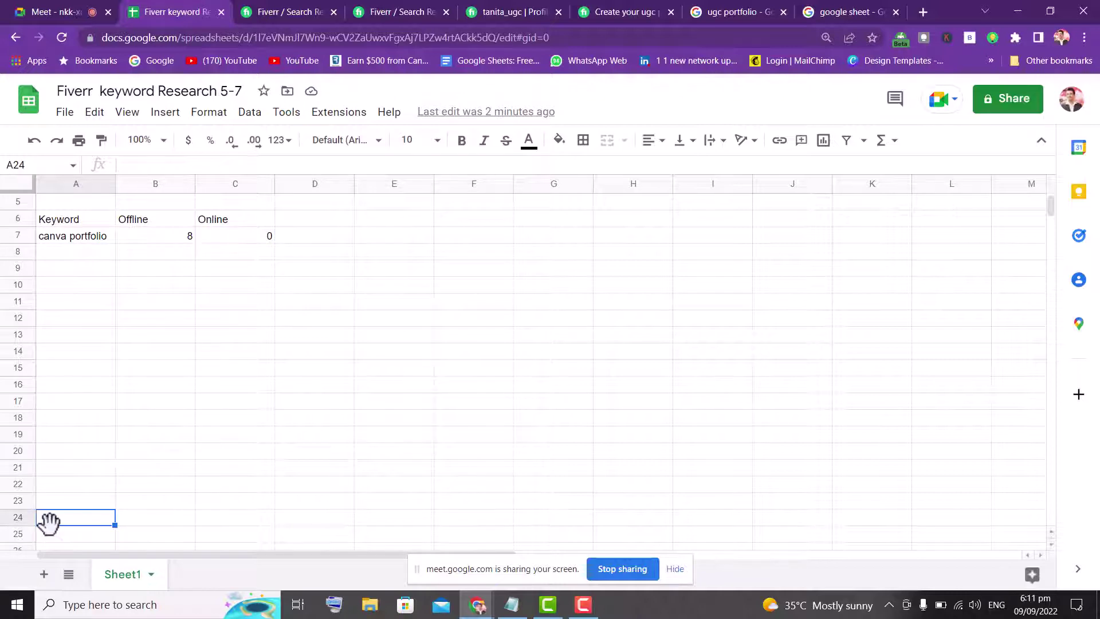
double_click(50, 522)
key(ctrl+v)
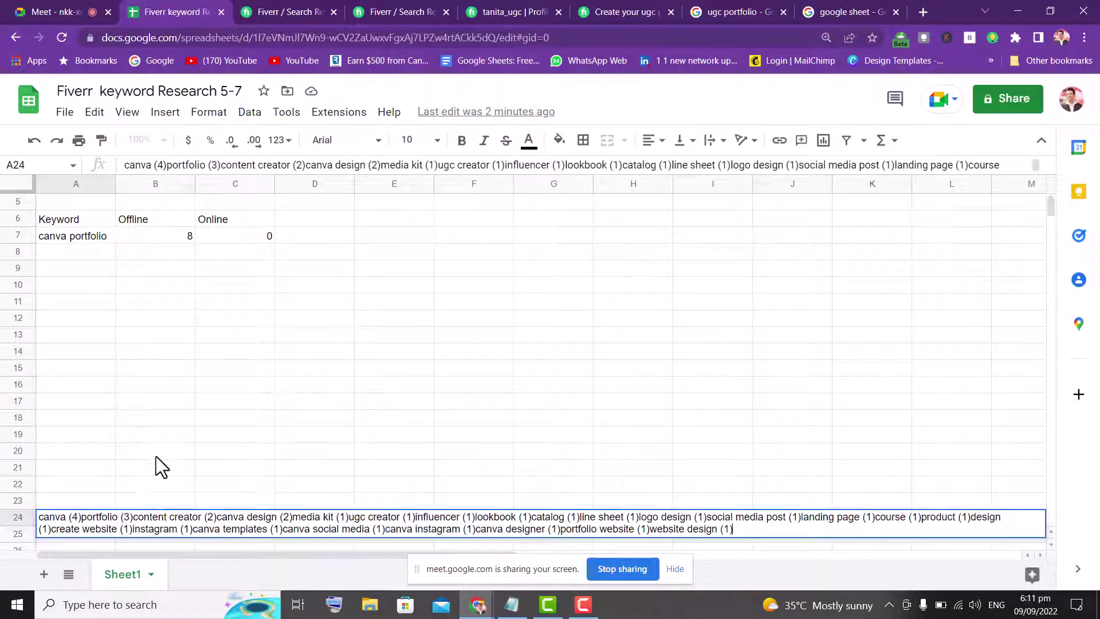
click(130, 451)
click(124, 400)
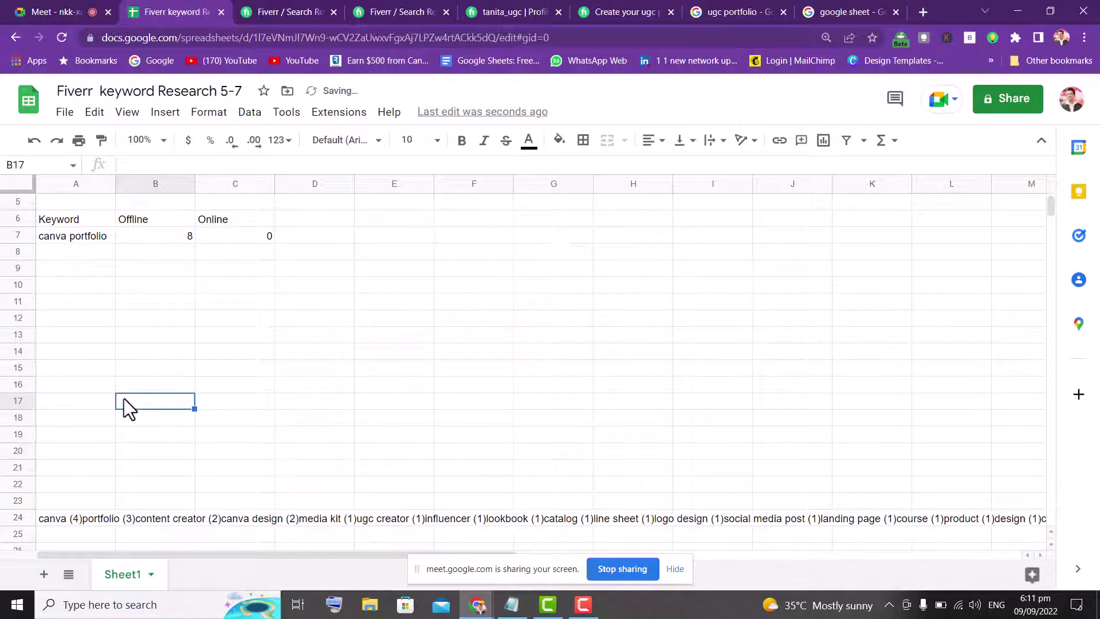
- Enter the headings Gig1 in A23 and Gig2 in B23
click(60, 501)
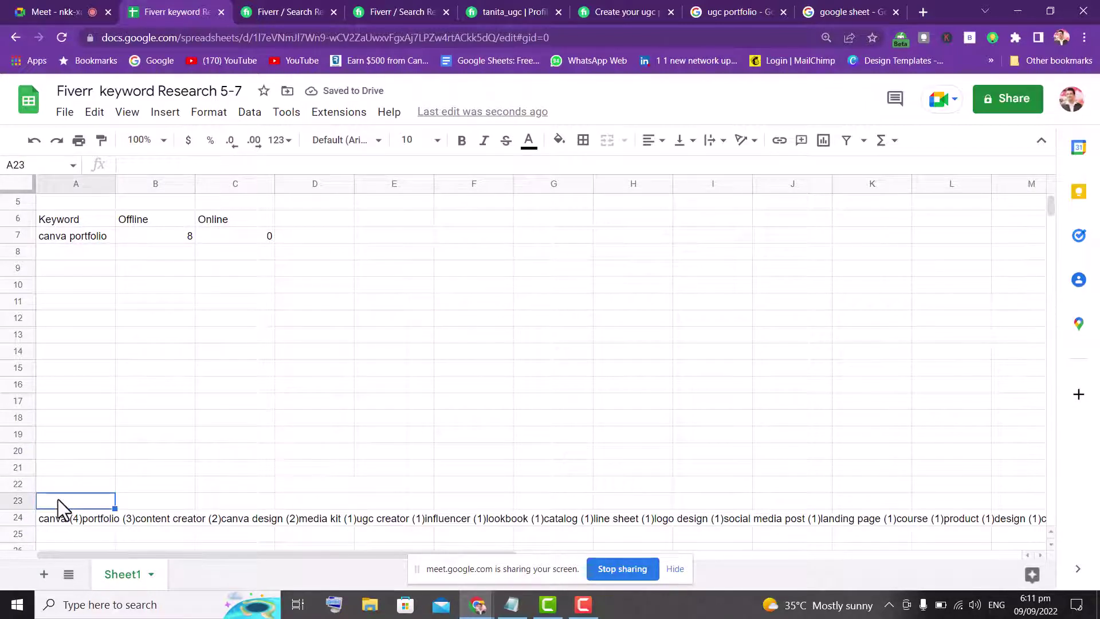
text(Gigi)
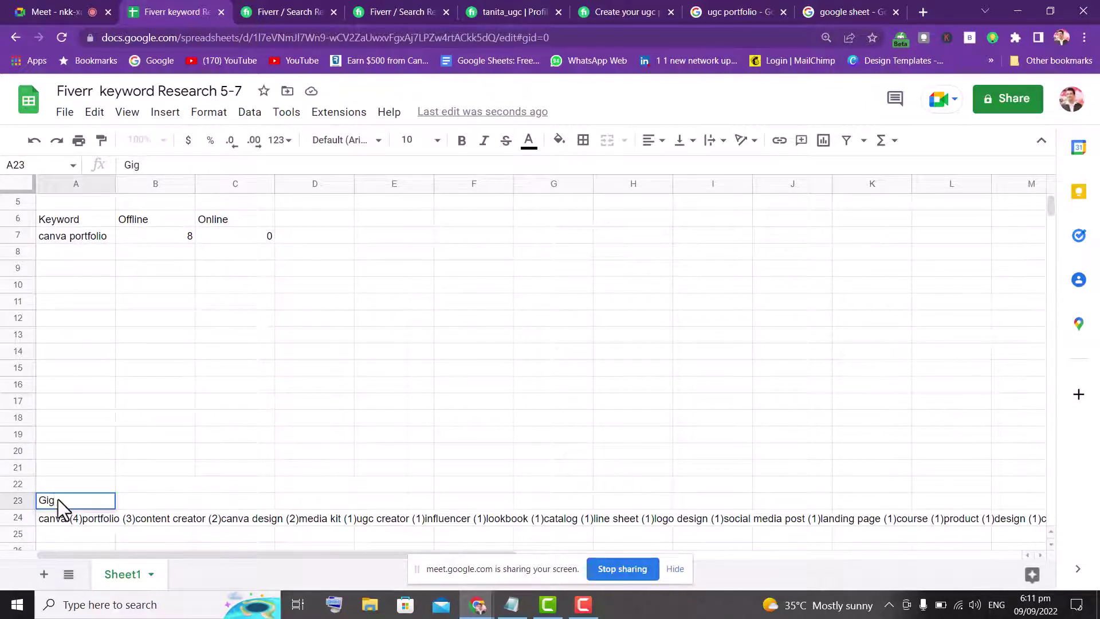
key(Return)
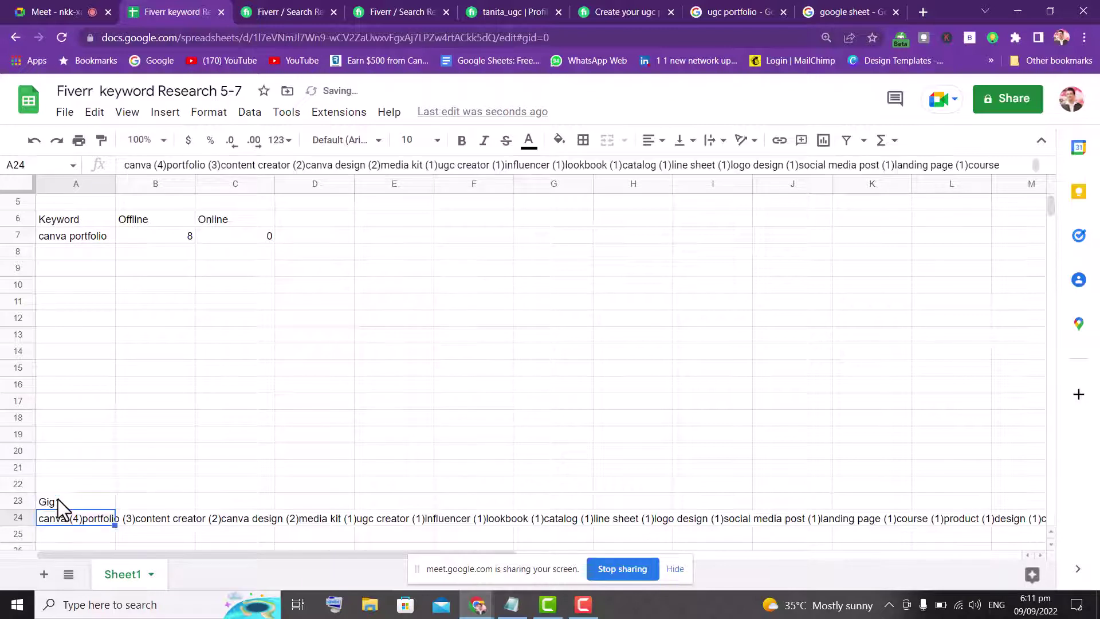
click(57, 499)
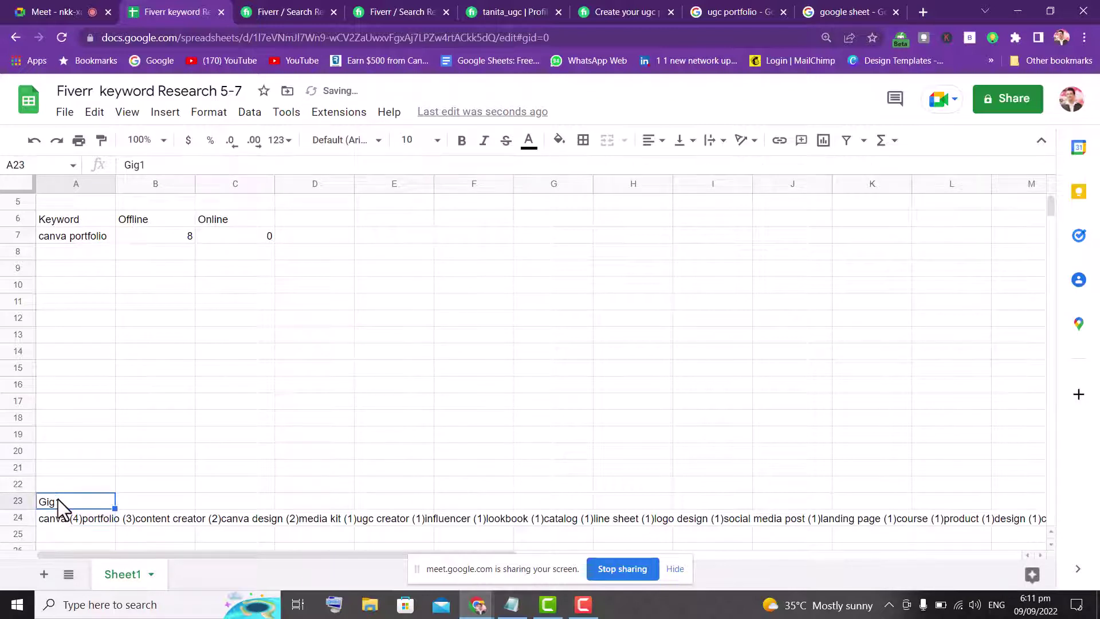
click(151, 500)
text(Gig)
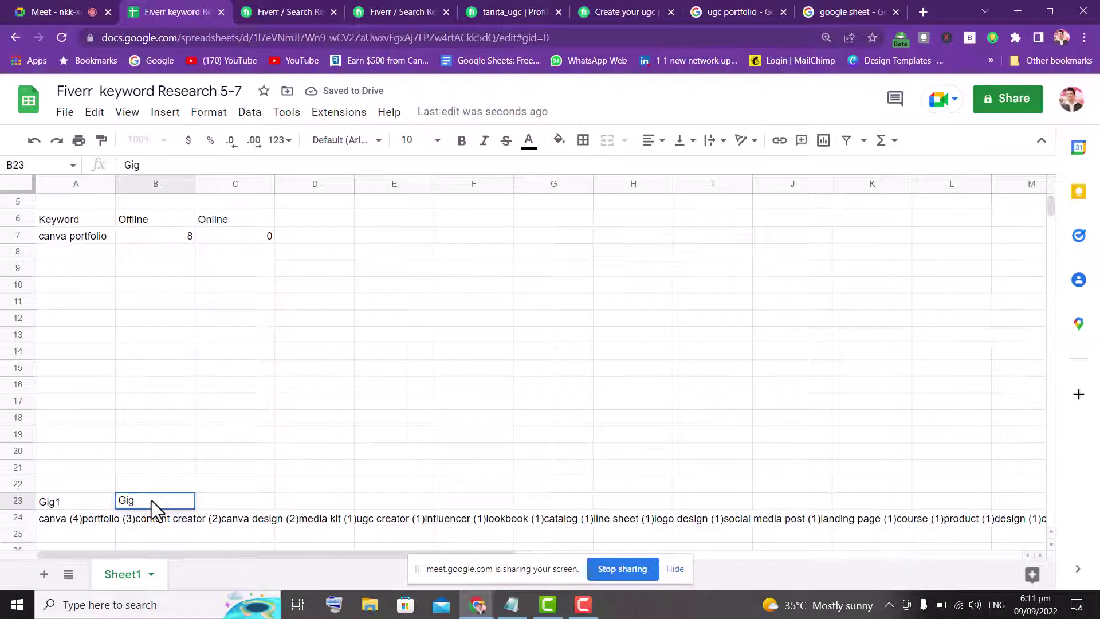
text(2)
key(Return)
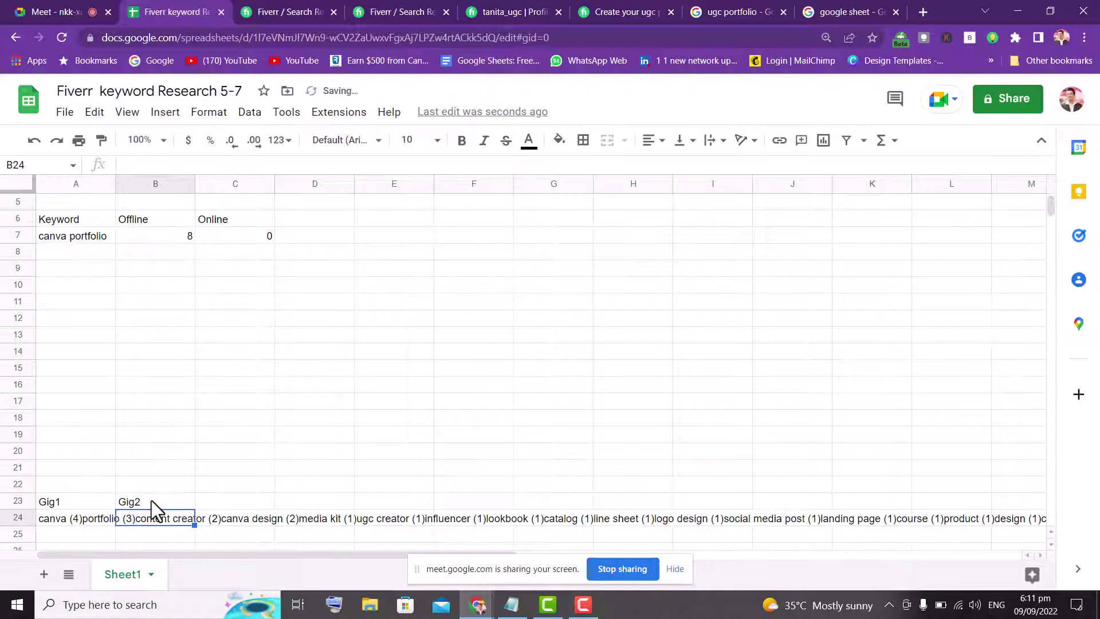
- Extend the gig headings across row 23 so they run to Gig10, clearing the extra label in K23
drag(67, 499, 810, 507)
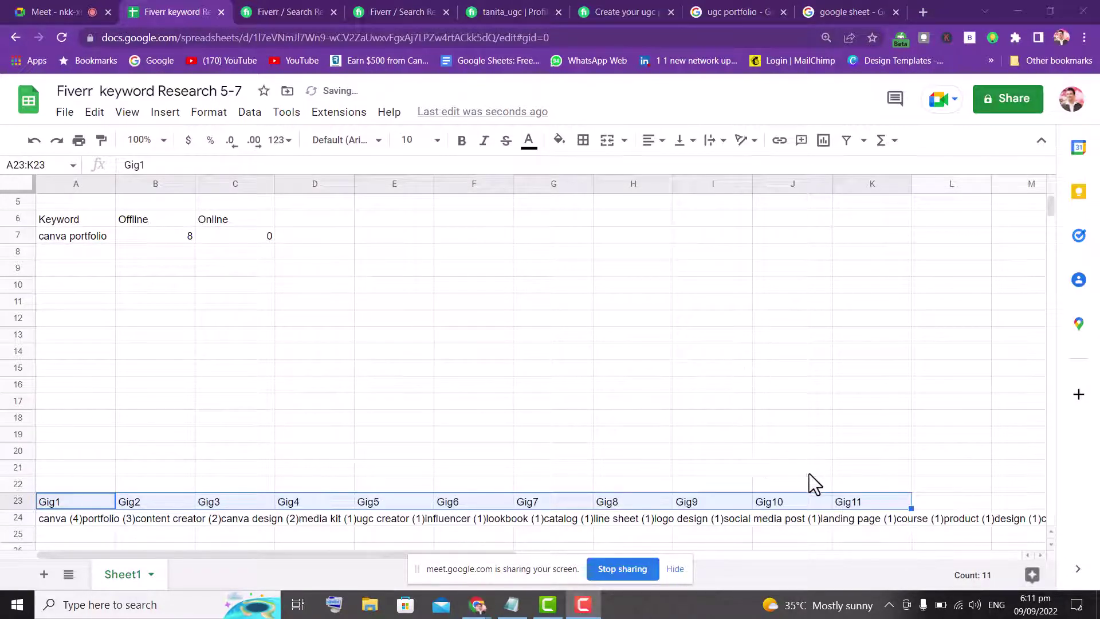
click(853, 503)
key(Delete)
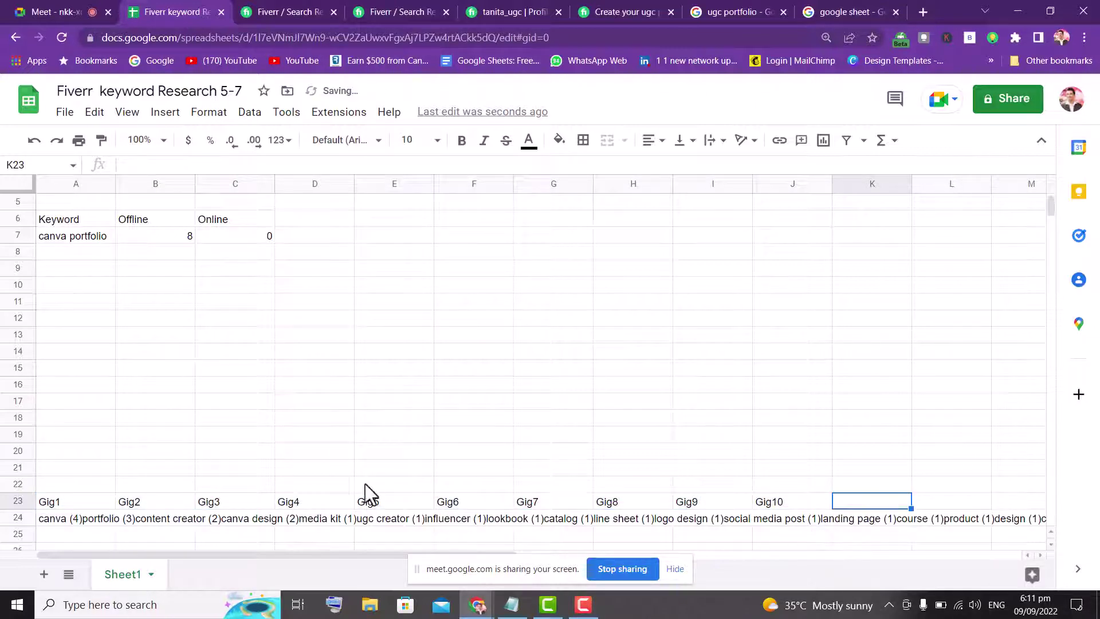
- Delete the pasted keyword list from cell A24
click(66, 524)
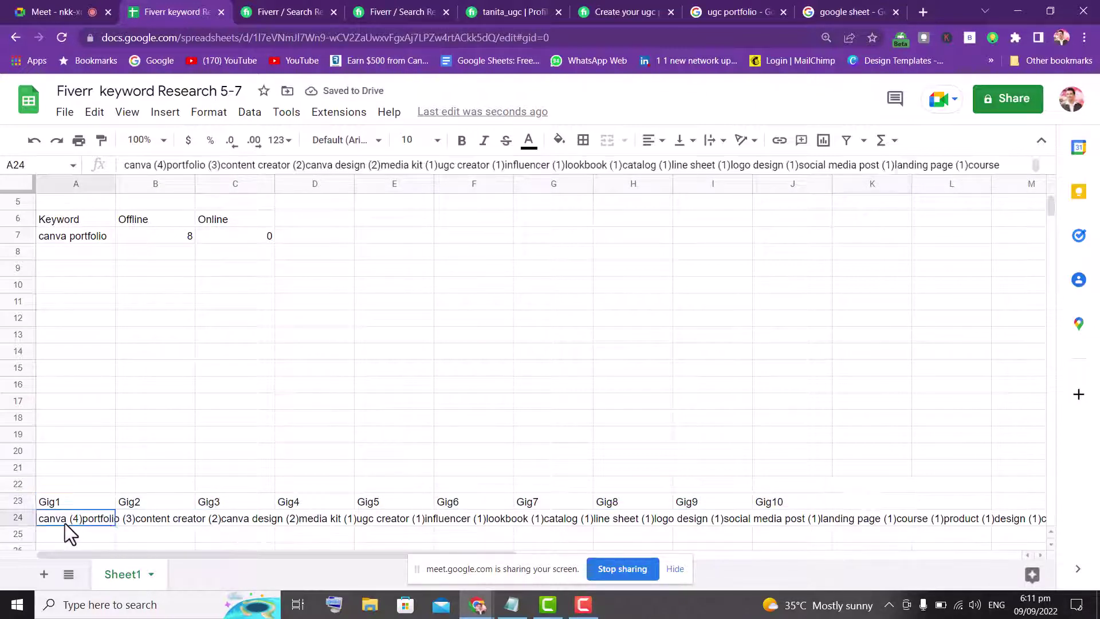
double_click(65, 524)
key(ctrl+a)
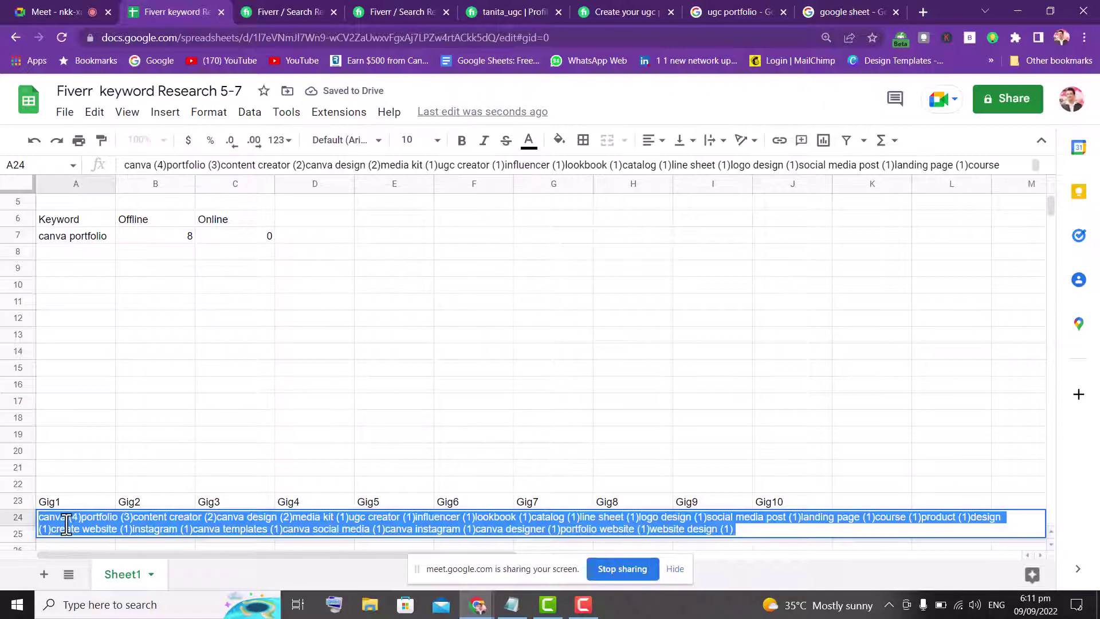
key(BackSpace)
click(47, 451)
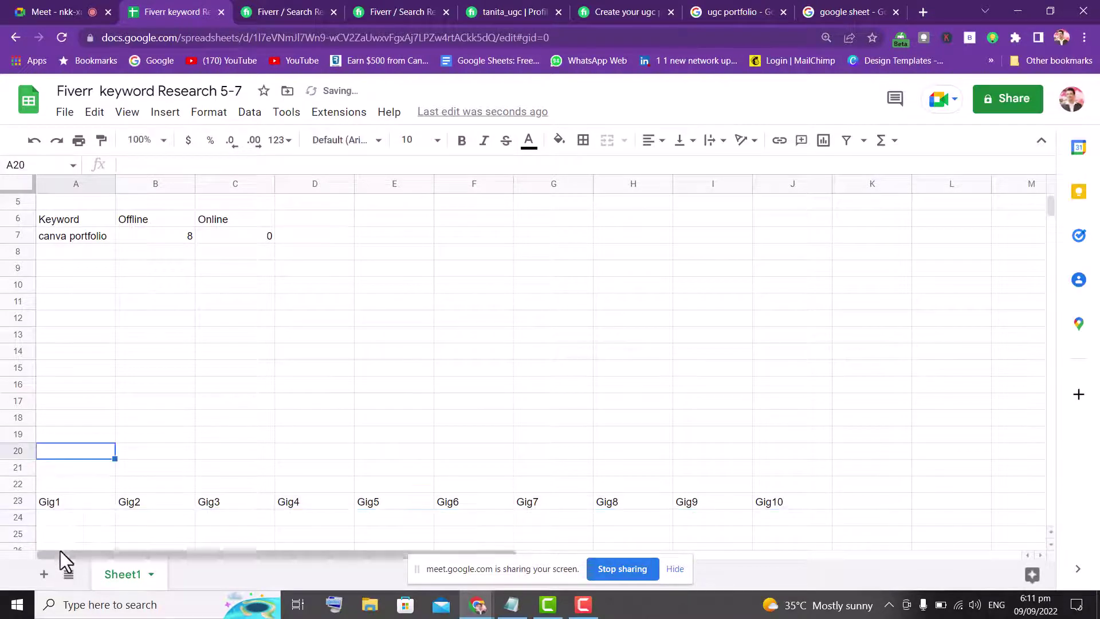
- Paste the copied focus keywords list in column A well below the gig headings
click(54, 541)
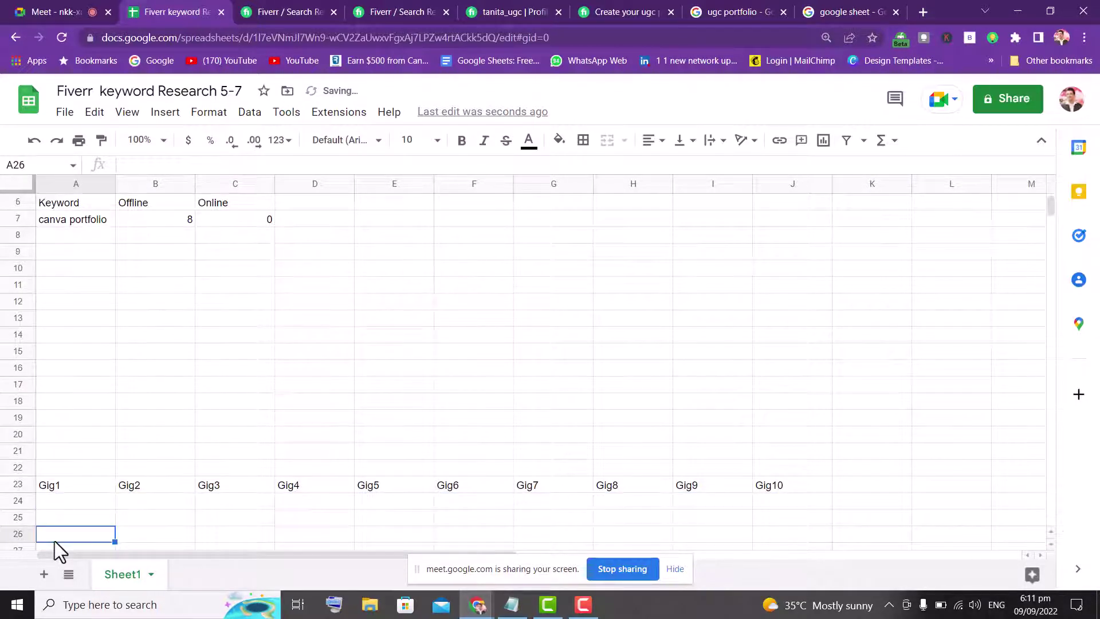
key(Down)
key(Down)
key(Down)
key(Down)
key(Down)
key(Down)
key(Down)
key(Down)
key(Down)
key(Down)
key(Down)
key(Down)
key(Down)
key(Down)
key(Down)
key(Down)
key(Down)
key(Down)
key(Down)
key(Down)
key(ctrl+v)
key(Up)
key(Up)
key(Up)
key(Up)
key(Up)
key(Up)
key(Up)
key(Up)
key(Up)
key(Up)
key(Up)
key(Up)
key(Up)
key(Up)
key(Up)
key(Up)
key(Up)
key(Up)
key(Up)
key(Up)
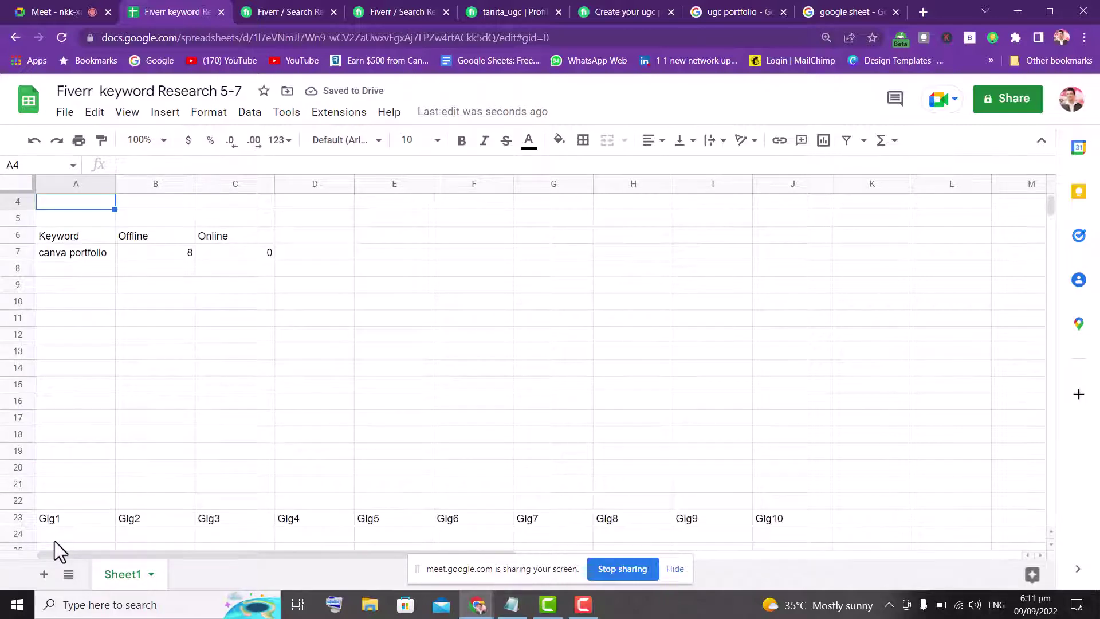
key(Down)
key(Down)
key(Down)
key(Down)
key(Down)
key(Down)
key(Down)
key(Down)
key(Down)
key(Down)
key(Down)
key(Down)
key(Down)
key(Down)
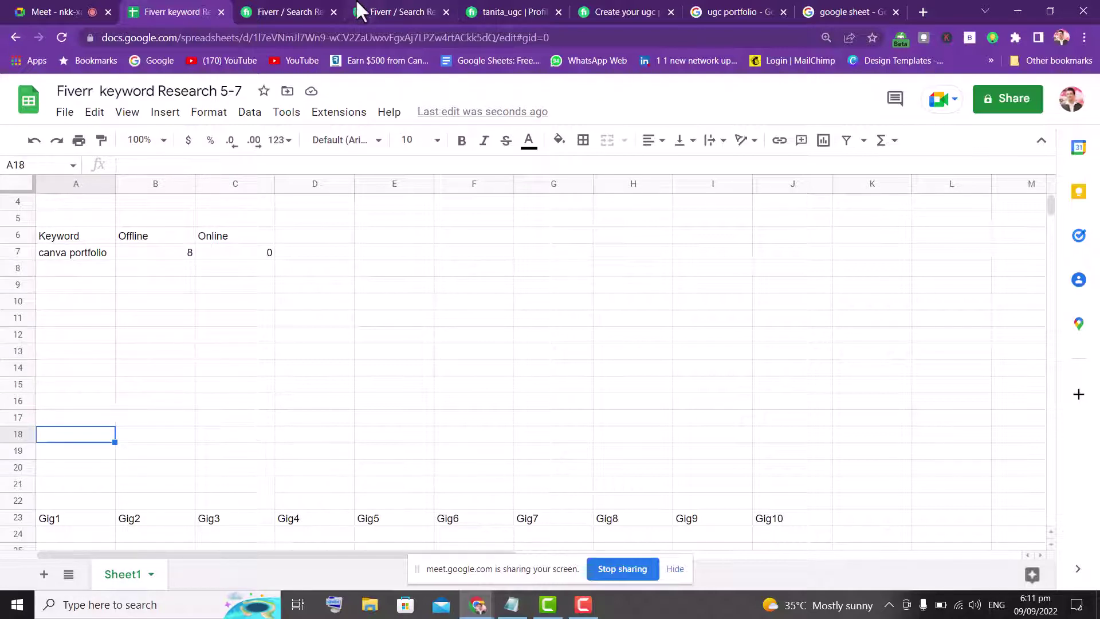
- Replace the Fiverr search term with "canva" and run the suggested search "canva templates"
click(283, 8)
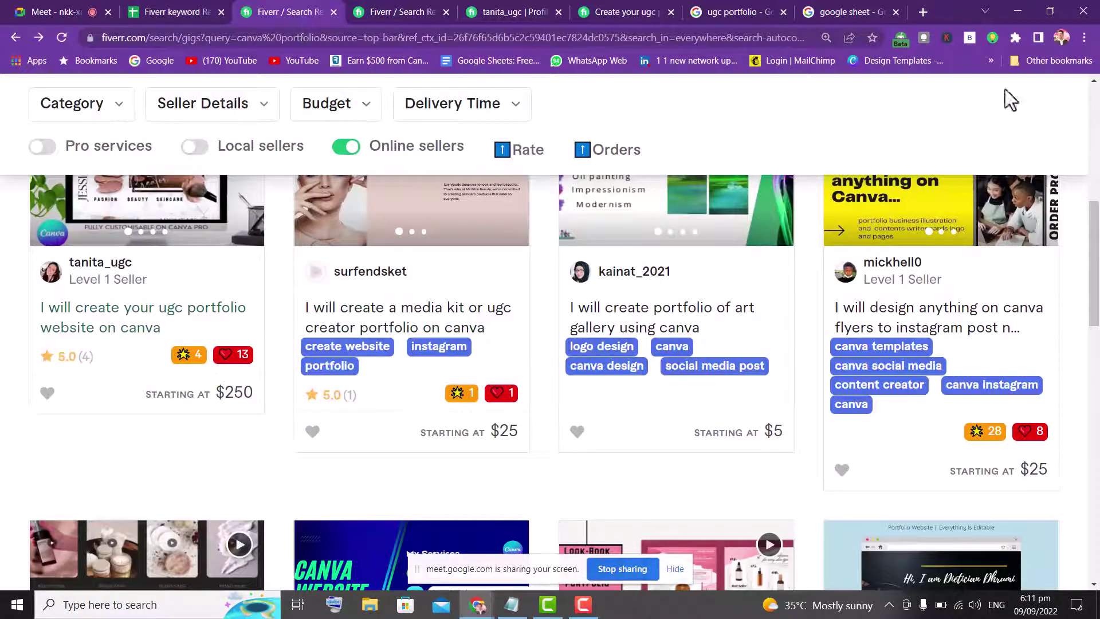
drag(1096, 229, 1097, 112)
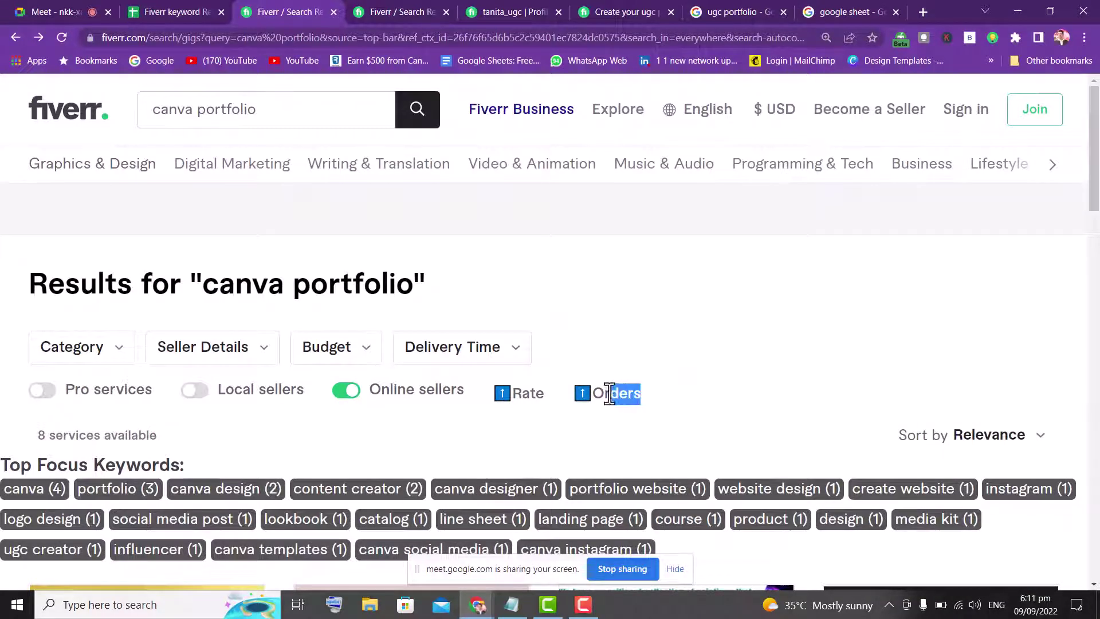
drag(610, 395, 592, 394)
click(257, 110)
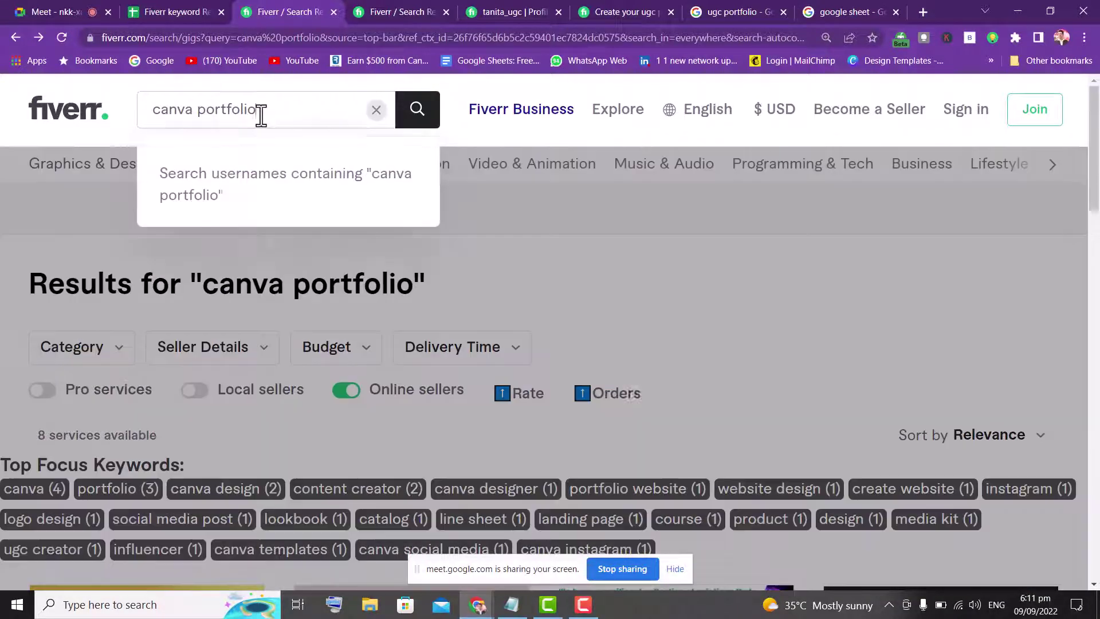
drag(258, 110, 104, 110)
text(ca)
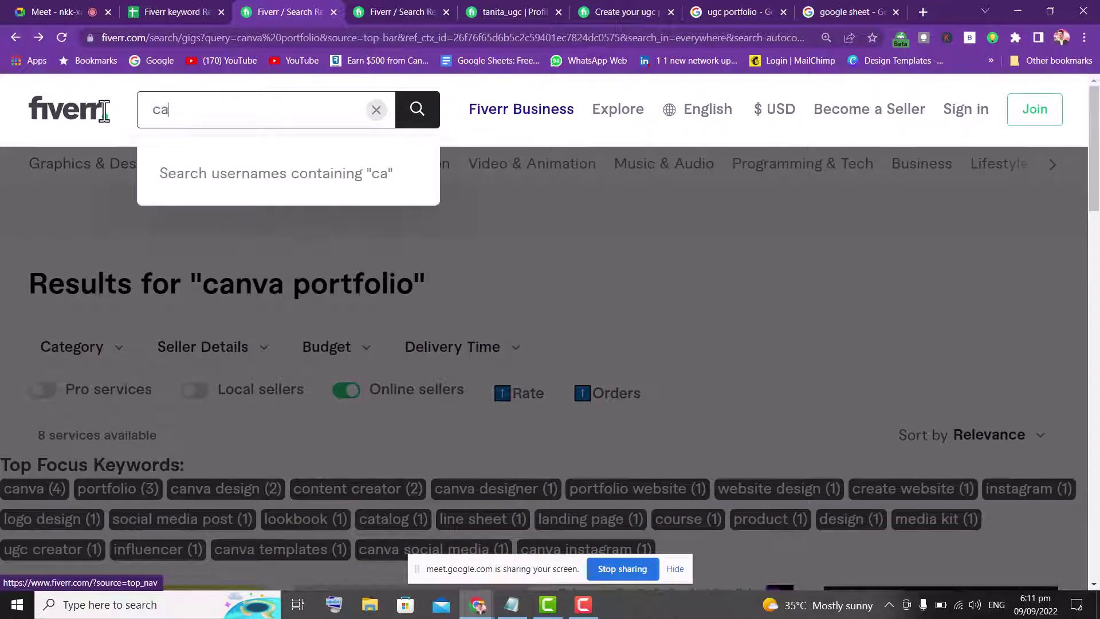
text(nva)
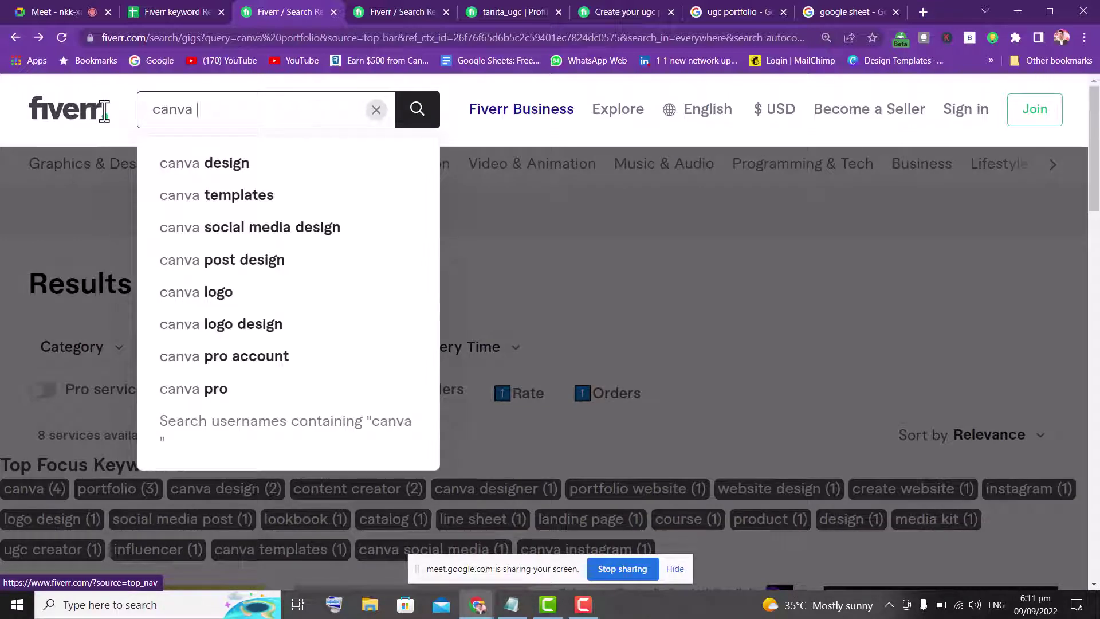
click(230, 202)
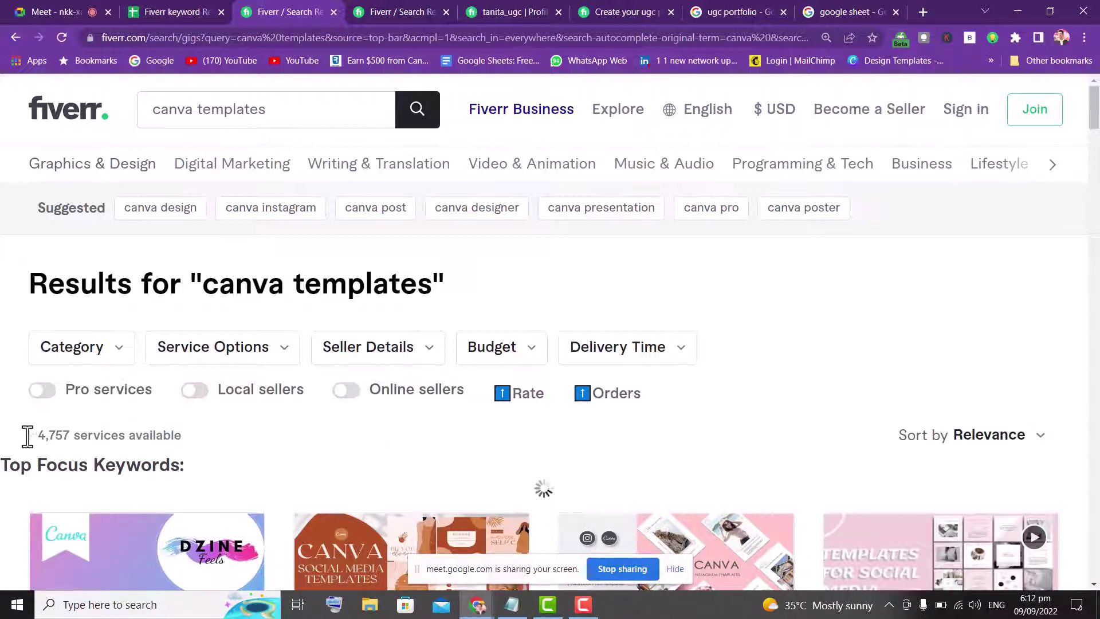
- Copy the available services count 4,757 from the "canva templates" results into B8 under Offline
drag(36, 435, 74, 439)
key(ctrl+c)
click(198, 12)
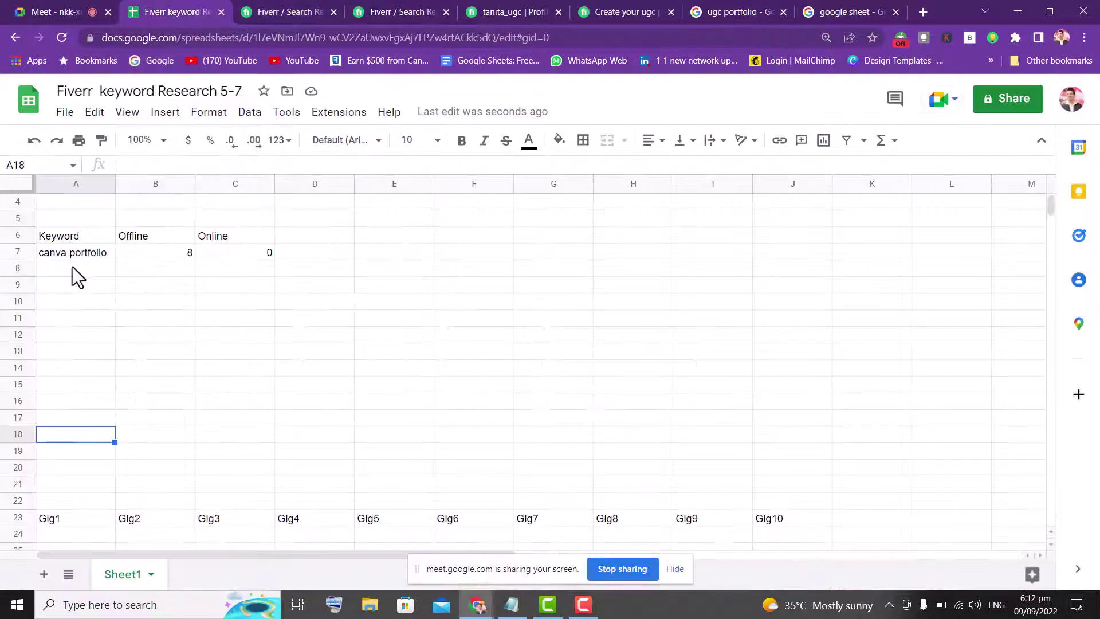
double_click(172, 267)
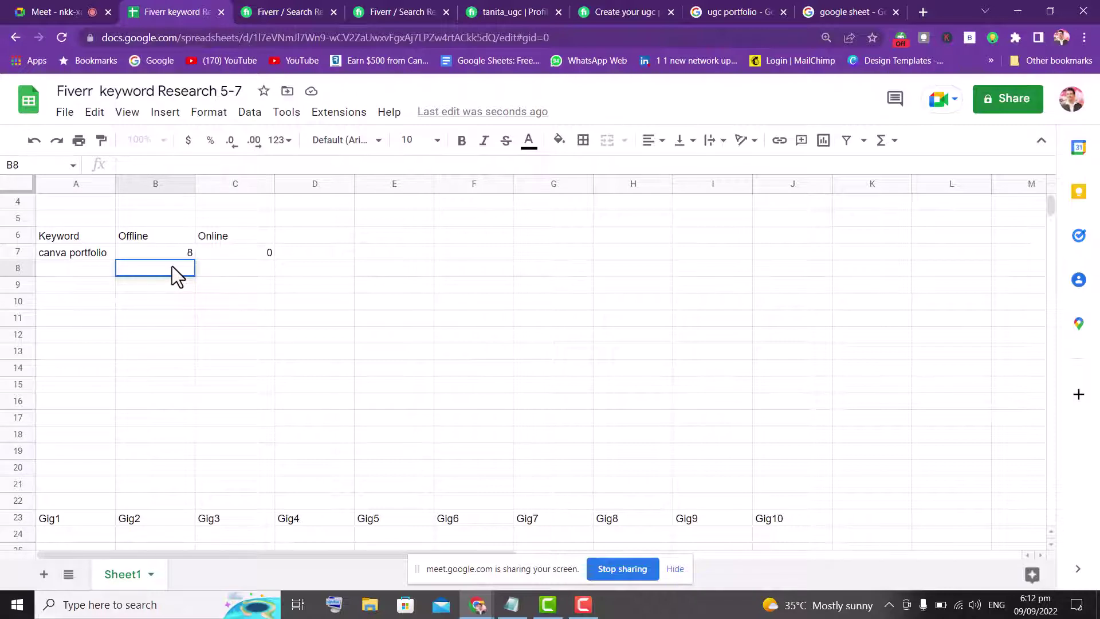
key(ctrl+v)
click(221, 291)
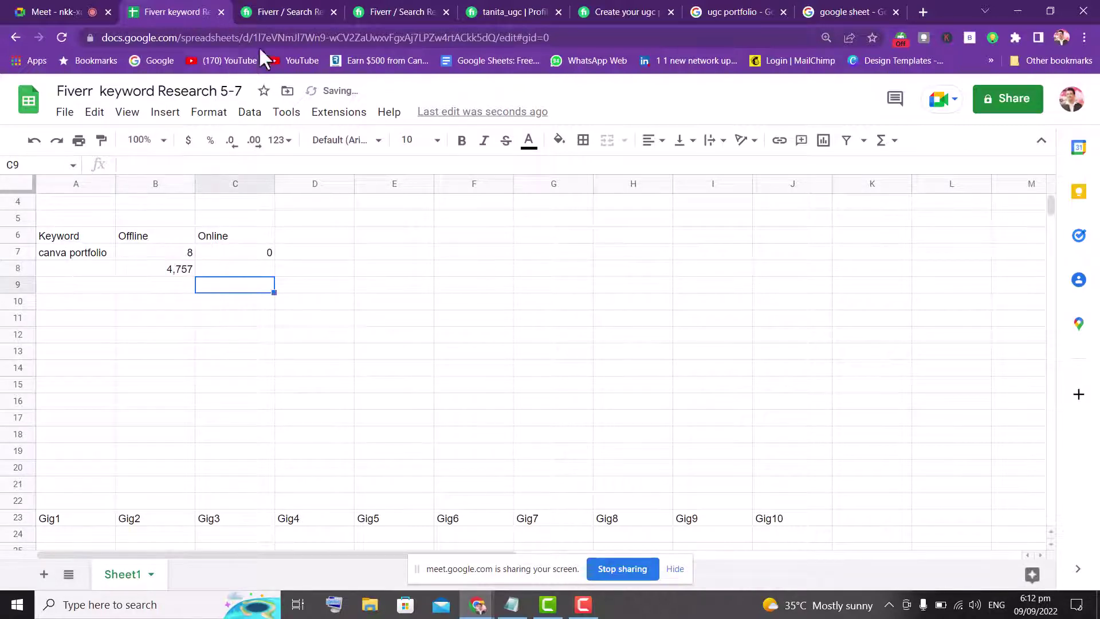
- Copy the search term "canva templates" from Fiverr into cell A8 under Keyword
click(283, 12)
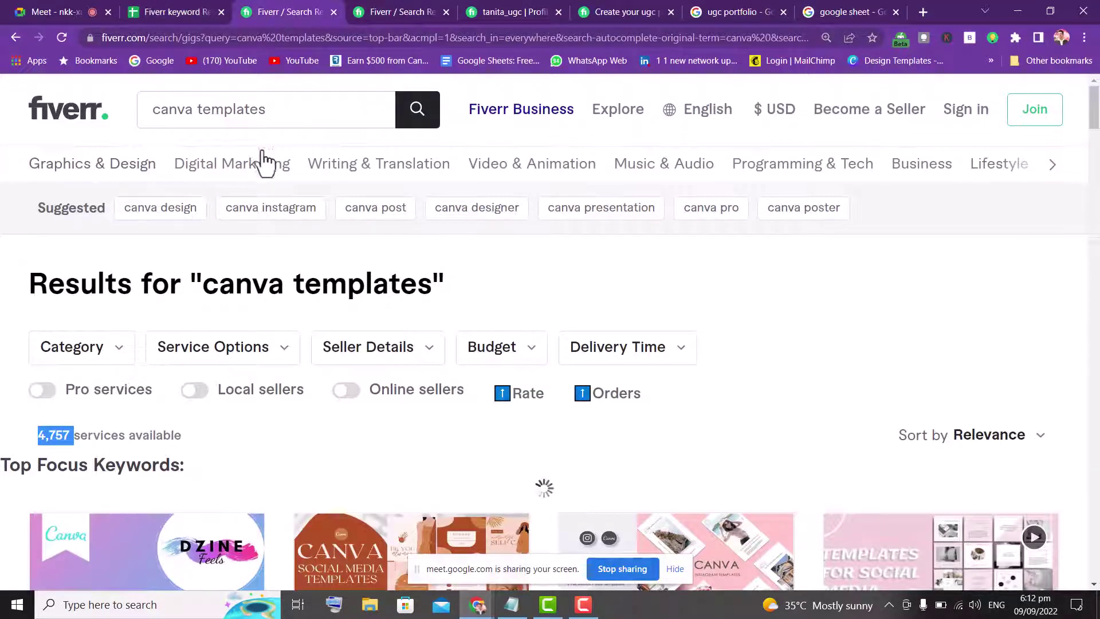
click(279, 98)
triple_click(278, 97)
key(ctrl+c)
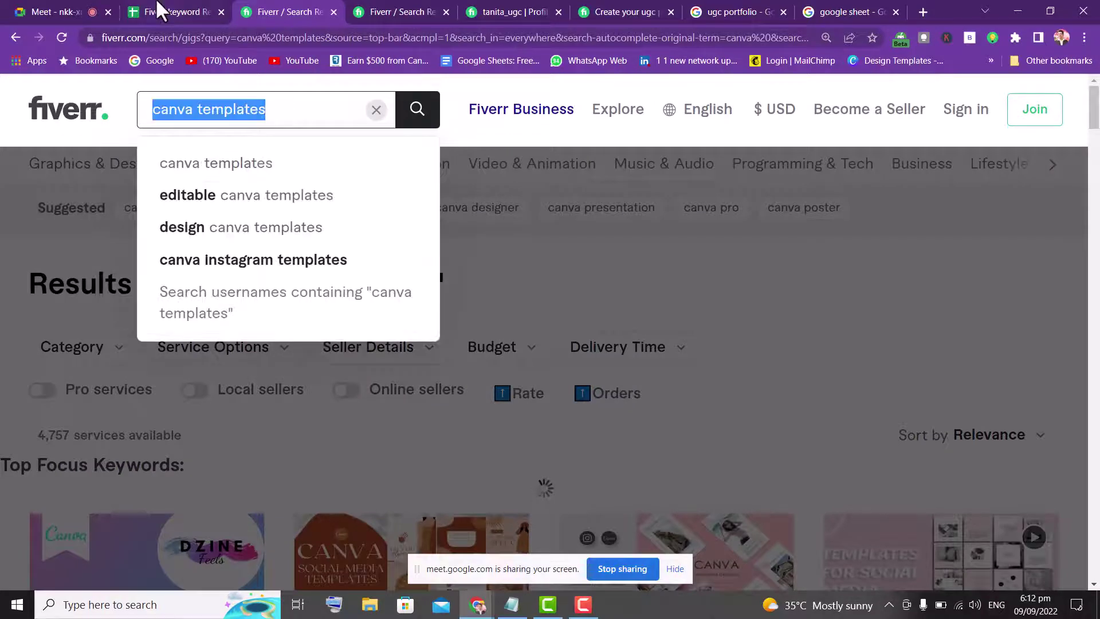
click(166, 12)
click(82, 270)
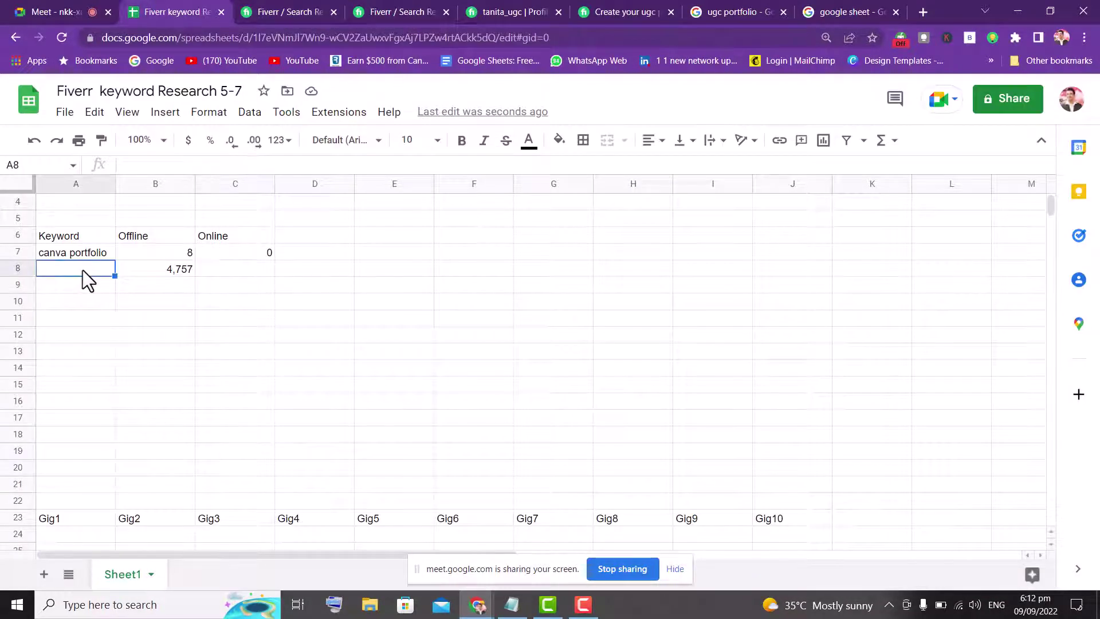
key(ctrl+v)
- Filter the "canva templates" results to online sellers and copy the available services count 245 into C8 under Online
click(241, 273)
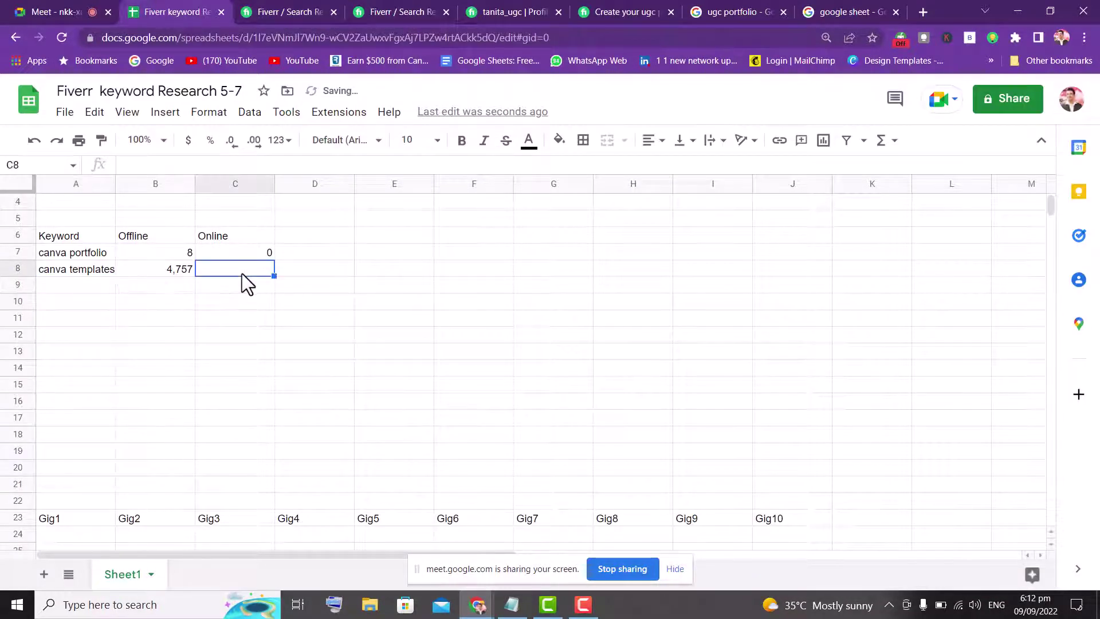
click(289, 11)
click(14, 338)
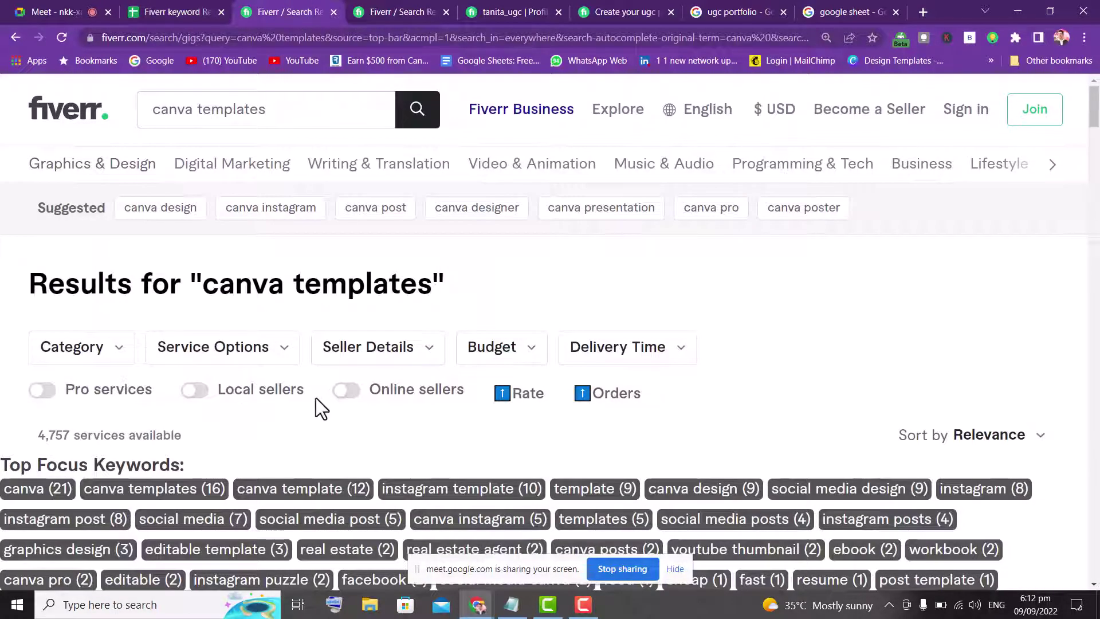
click(346, 392)
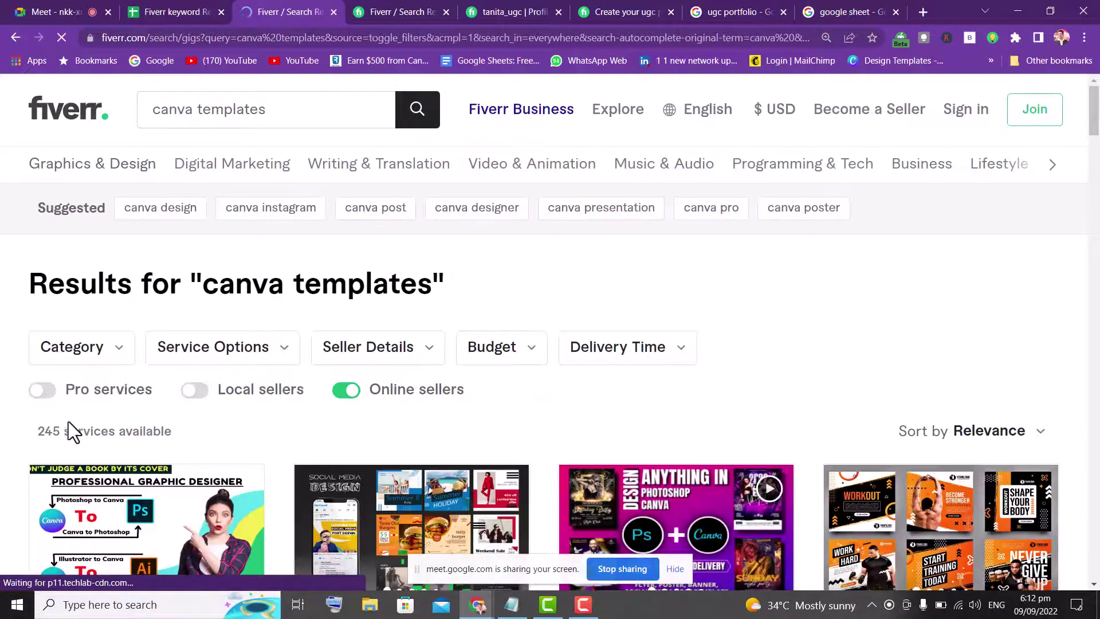
drag(57, 427, 25, 434)
key(ctrl+c)
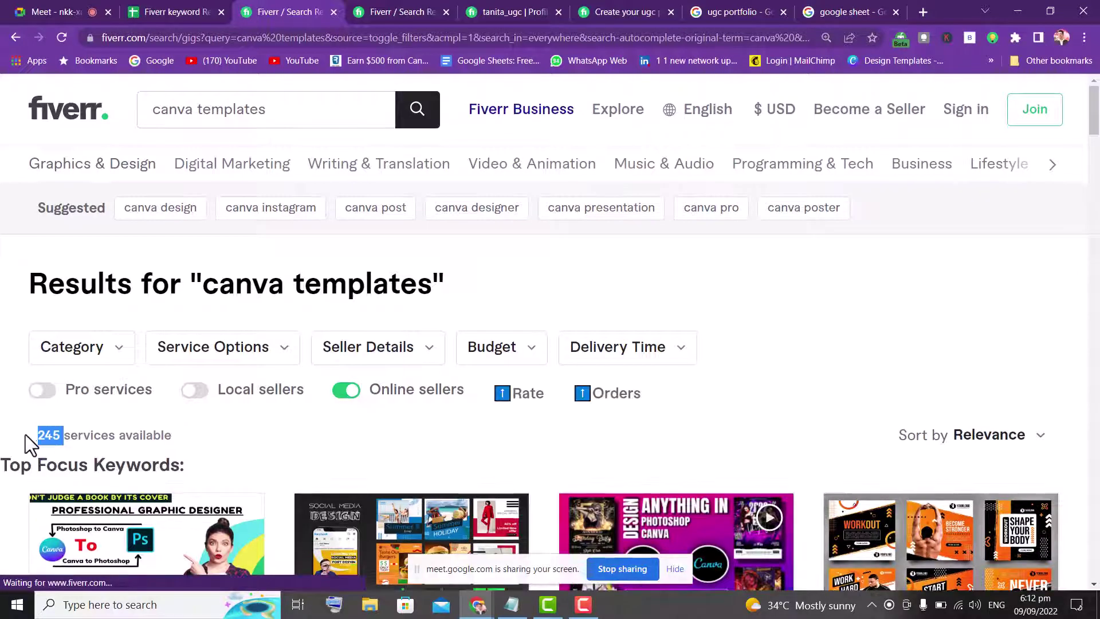
click(149, 12)
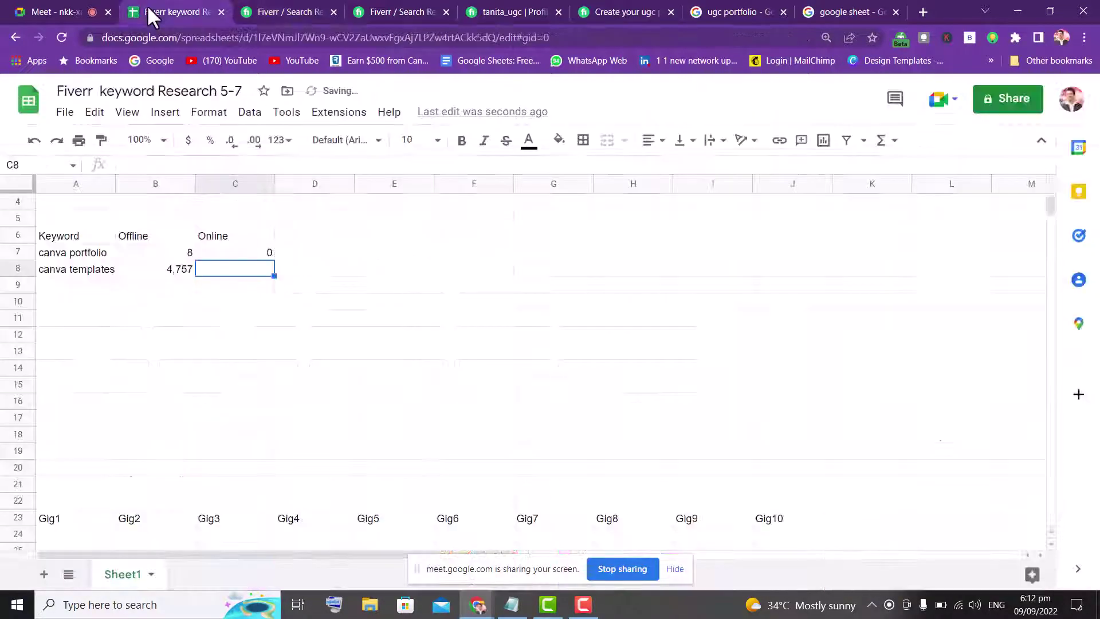
double_click(247, 273)
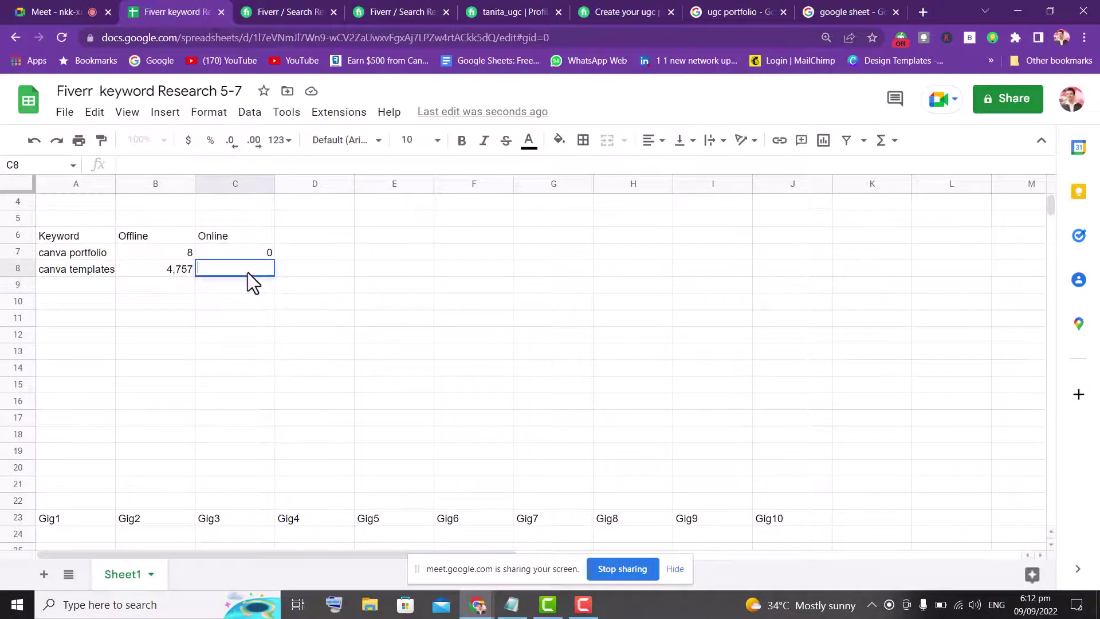
key(ctrl+v)
click(246, 312)
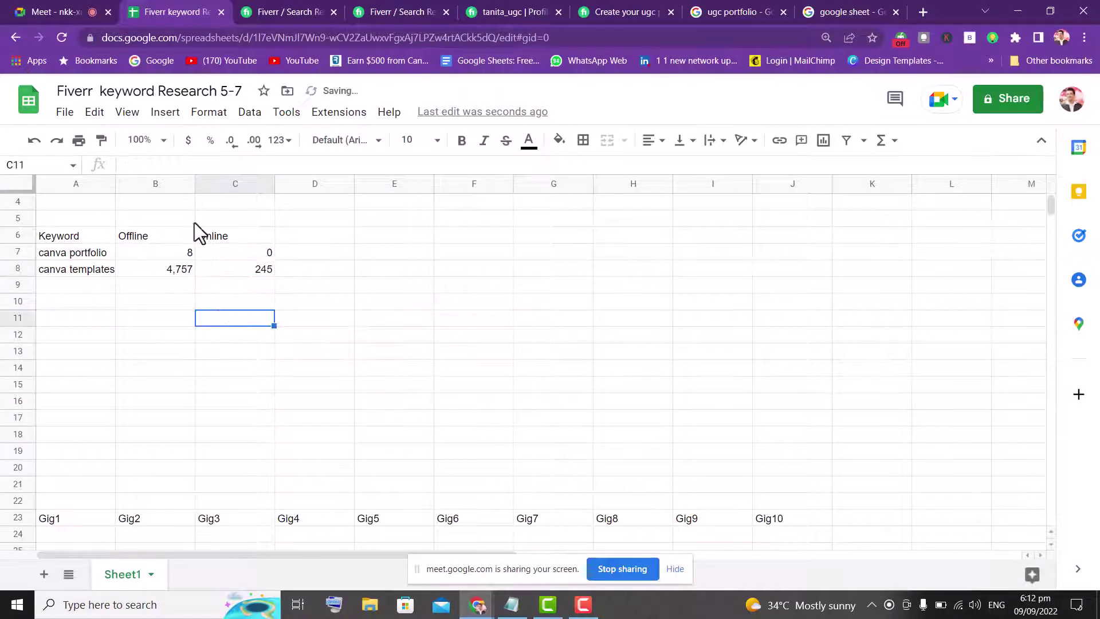
- Browse the online sellers' results and open the gig "I will create social media posts, canva templates for your brand"
click(296, 10)
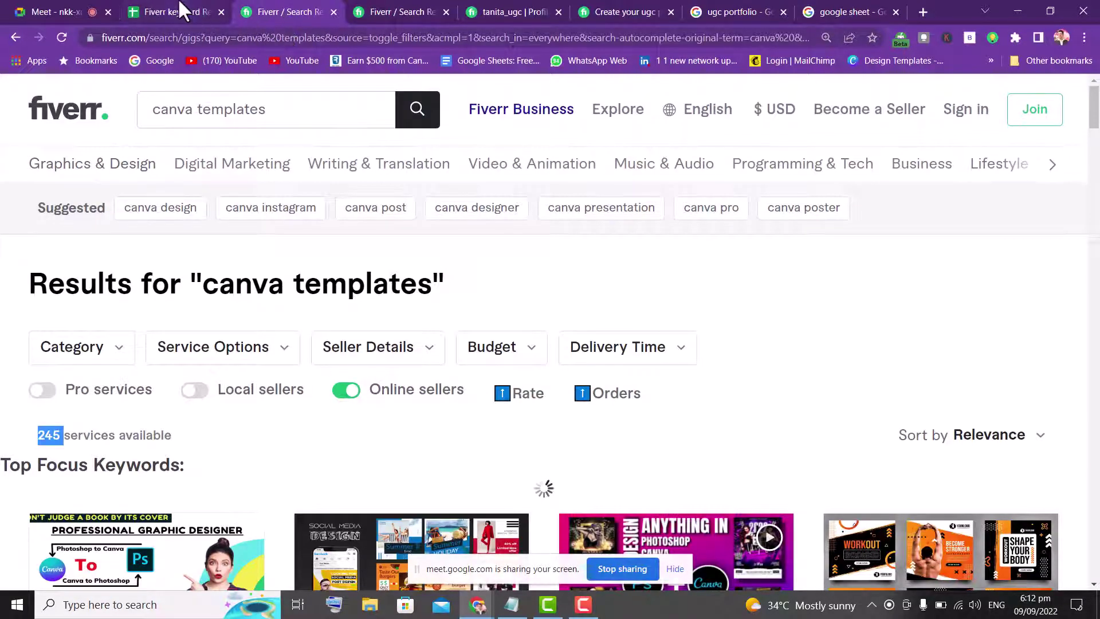
drag(1093, 115, 1096, 158)
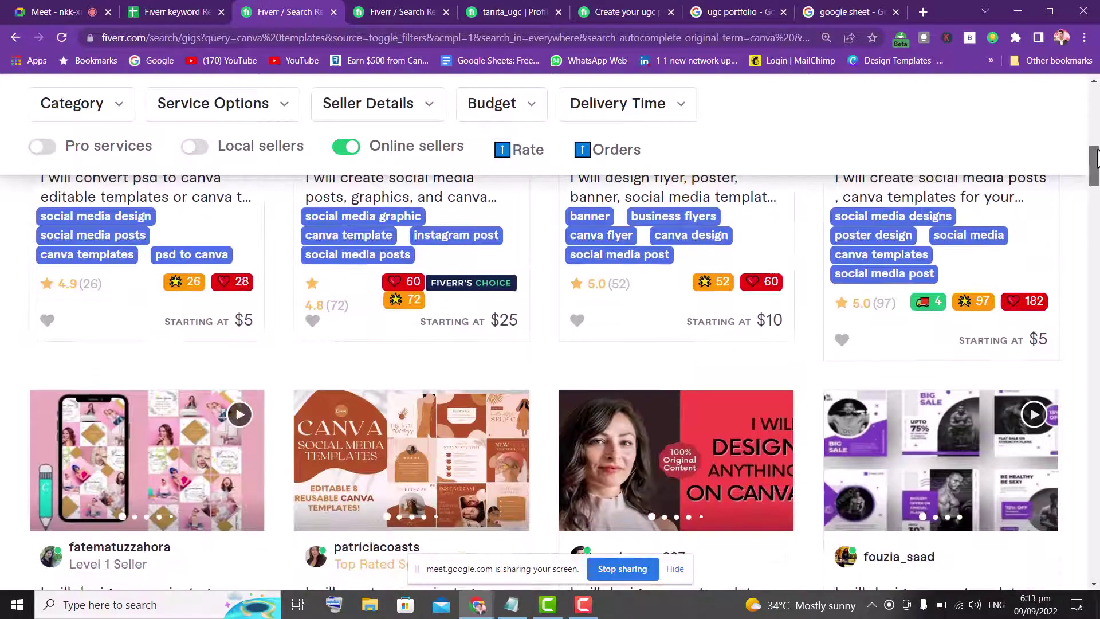
scroll(933, 227, down, 2)
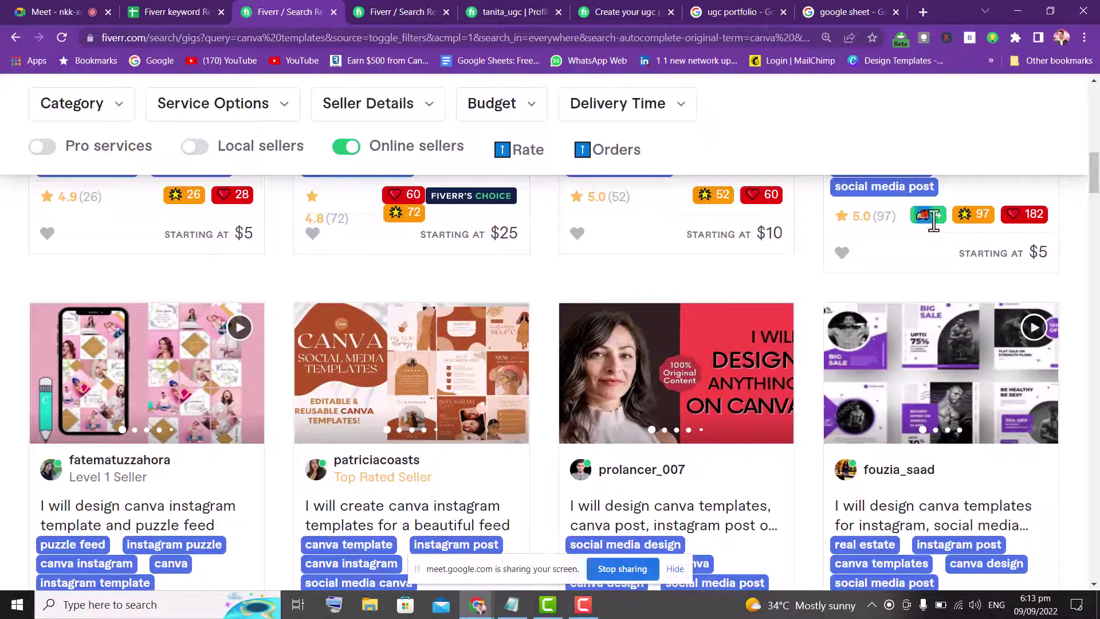
drag(1090, 184, 1090, 170)
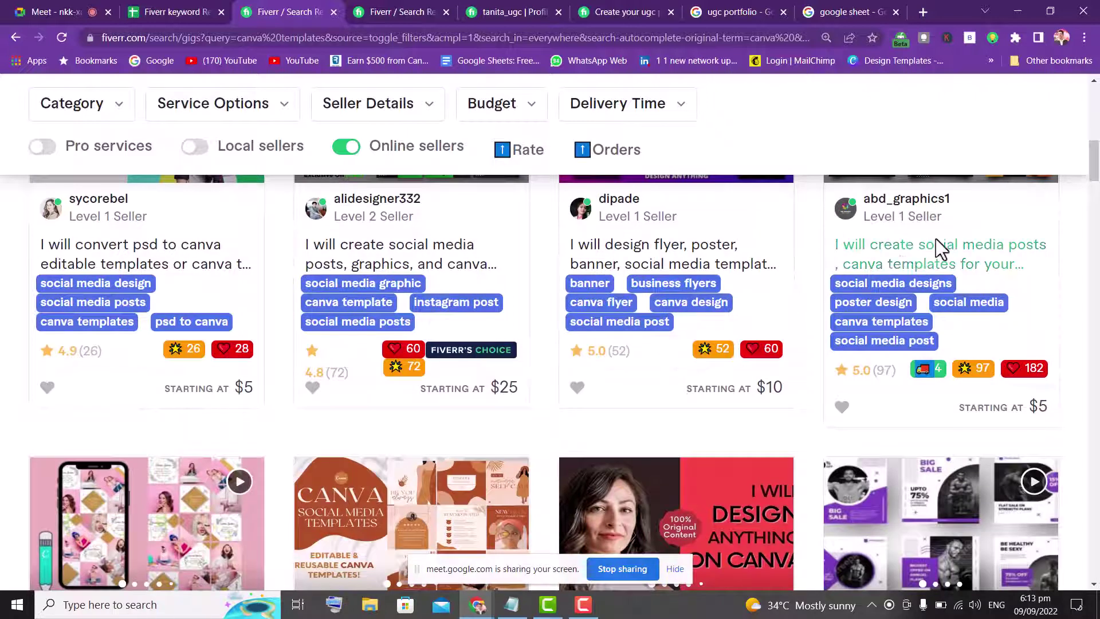
click(901, 257)
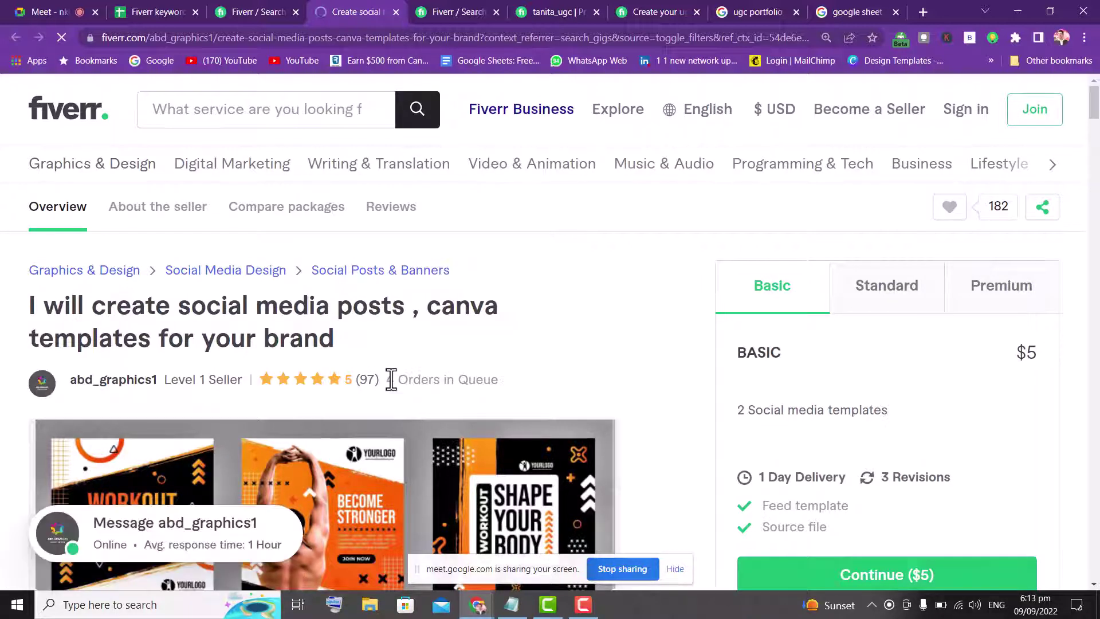
- Copy the "Orders in Queue" label from the gig page into D6 as a new column heading
drag(397, 380, 508, 383)
key(ctrl+c)
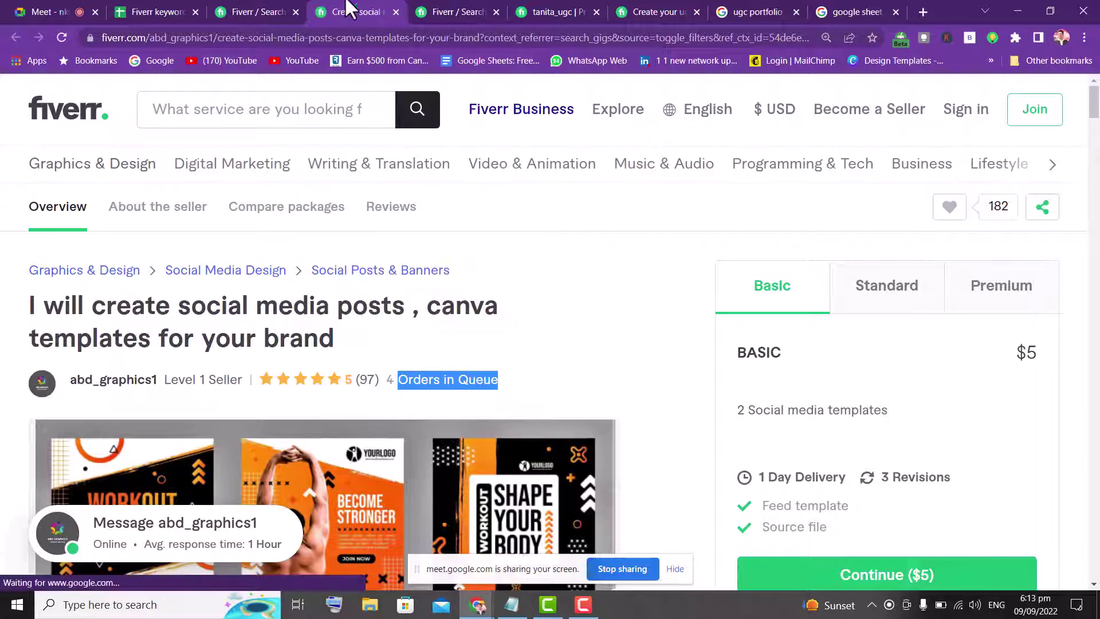
click(140, 12)
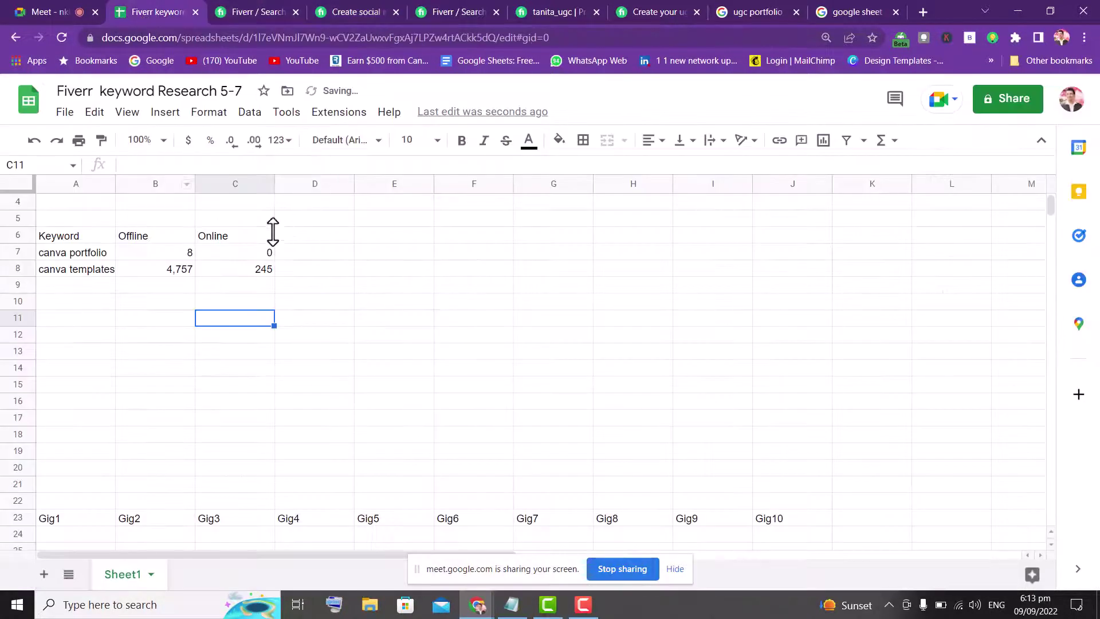
click(307, 230)
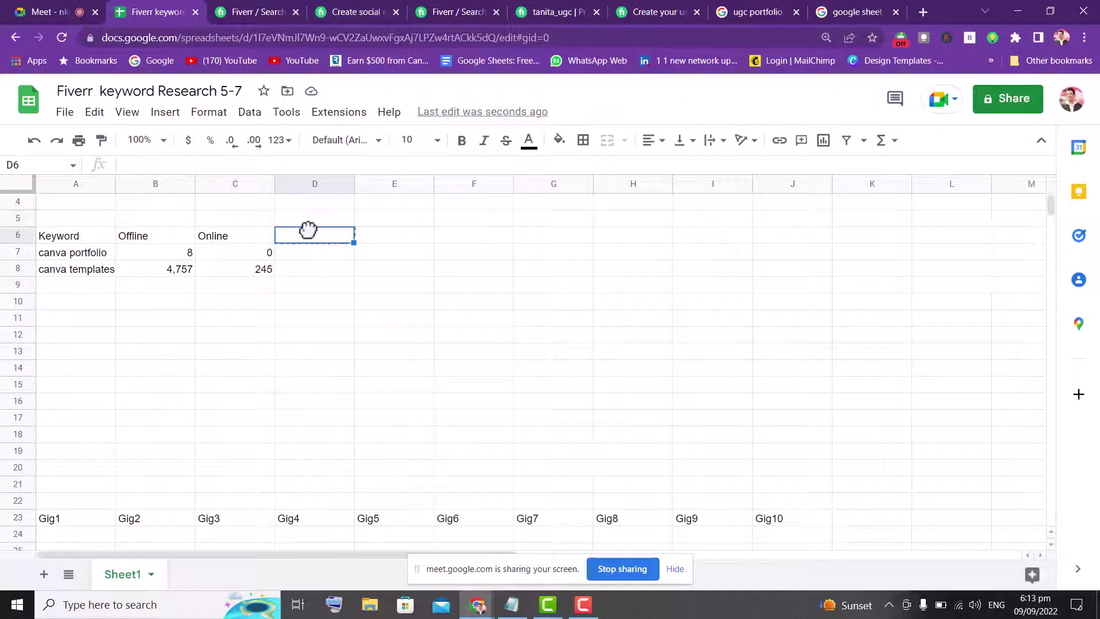
key(ctrl+v)
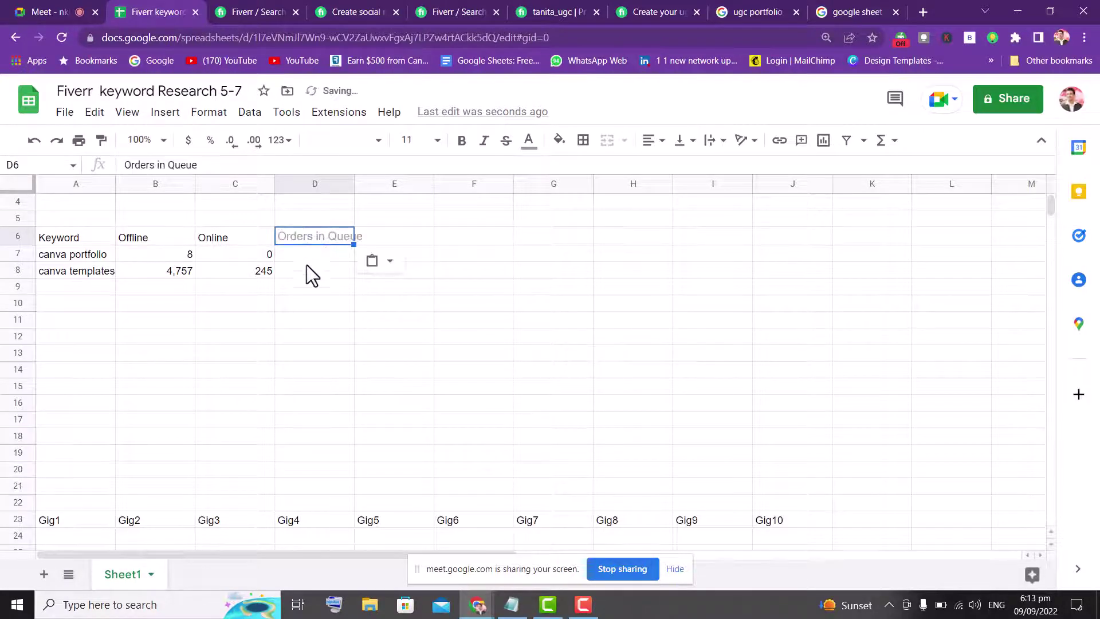
- Enter 0 in D7 as the orders in queue for "canva portfolio"
click(312, 255)
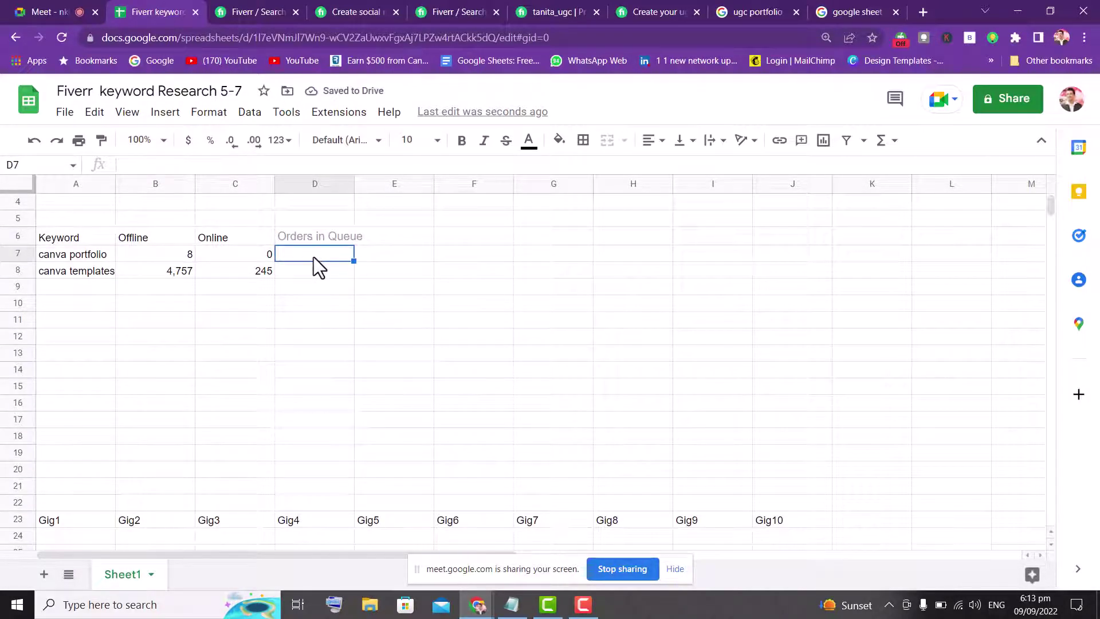
text(0)
key(Return)
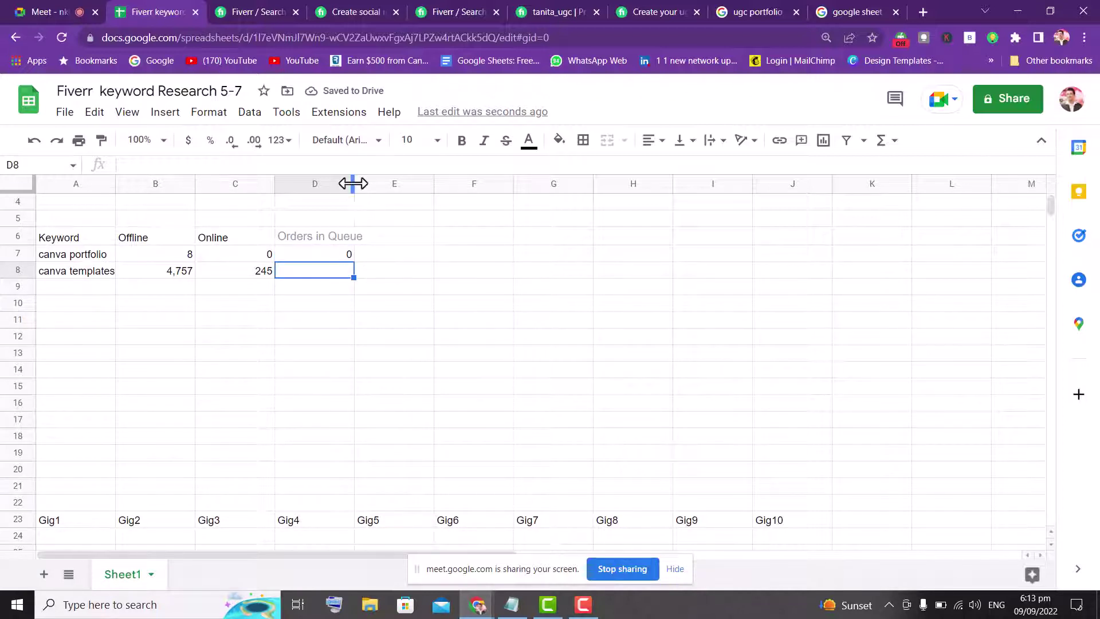
- Widen column D and extend its heading to "Orders in Queue top 10"
drag(356, 184, 398, 189)
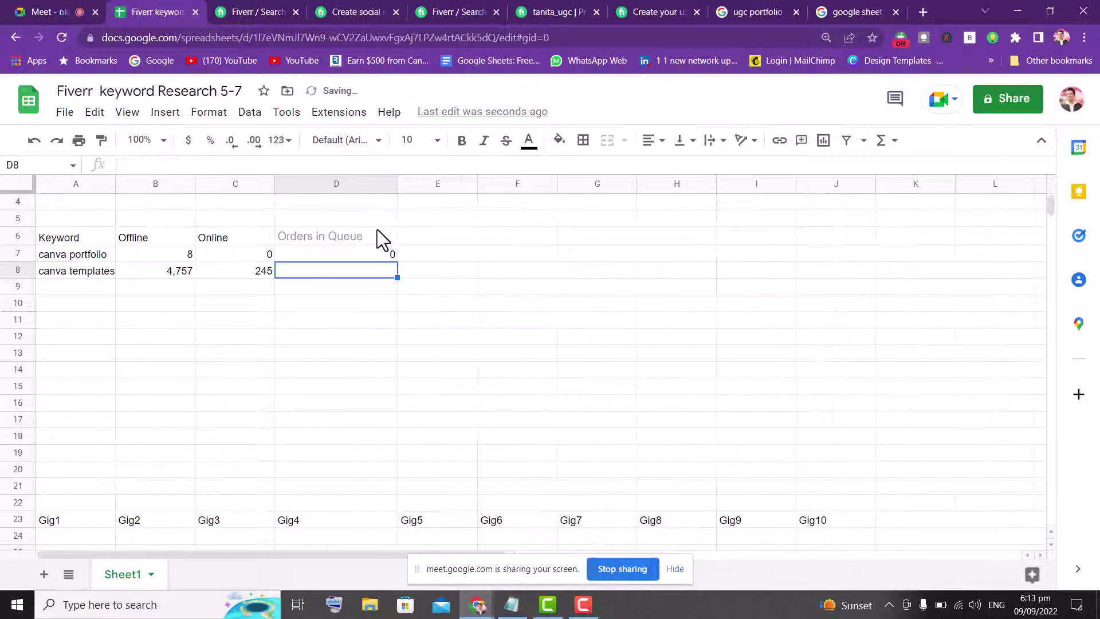
click(377, 231)
double_click(377, 238)
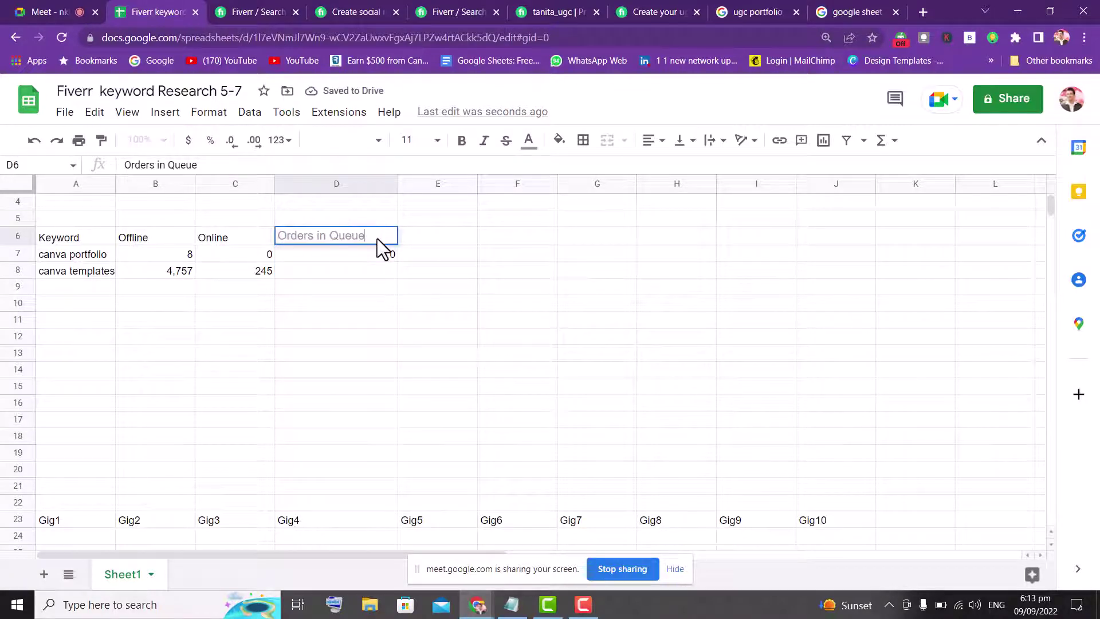
text(top 10)
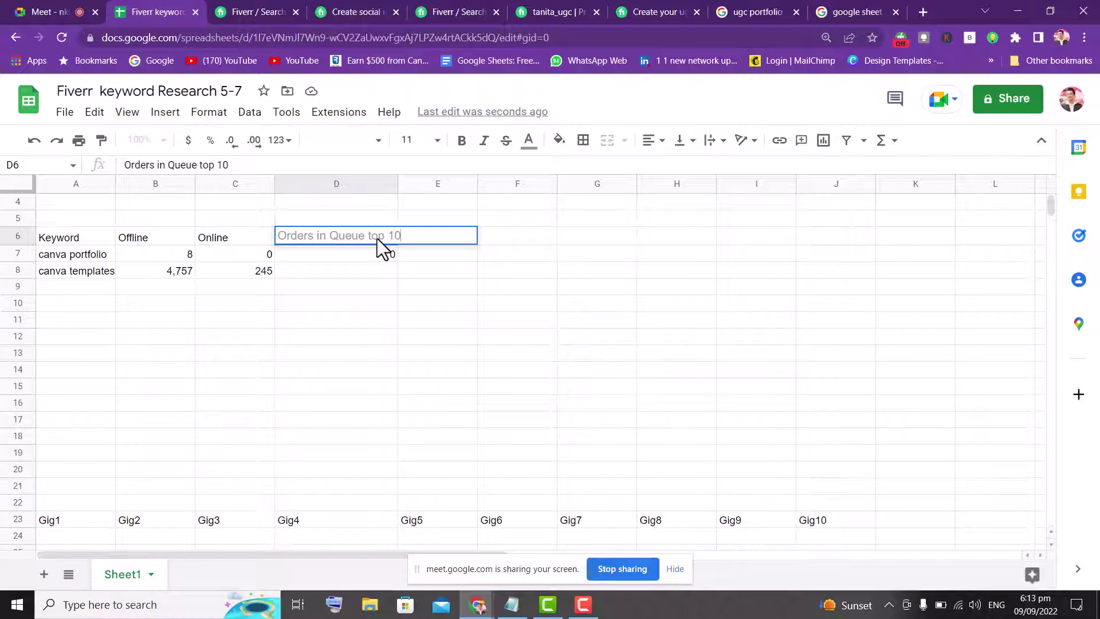
key(Return)
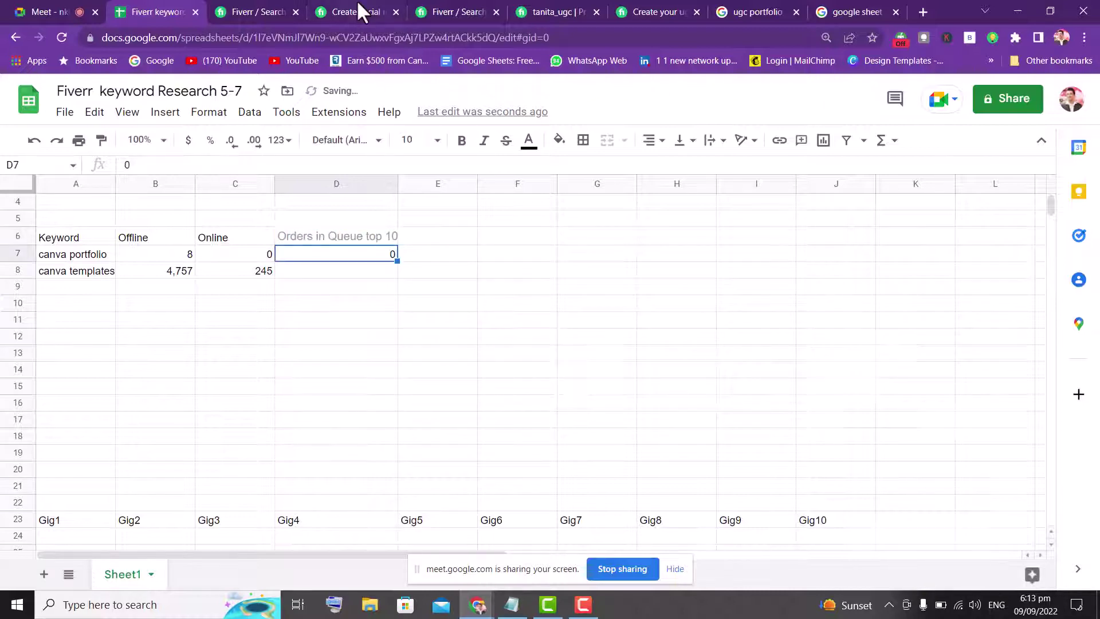
- Review the queued orders on the top "canva templates" gigs in Fiverr and enter 25 in D8 of the sheet
click(352, 12)
click(252, 12)
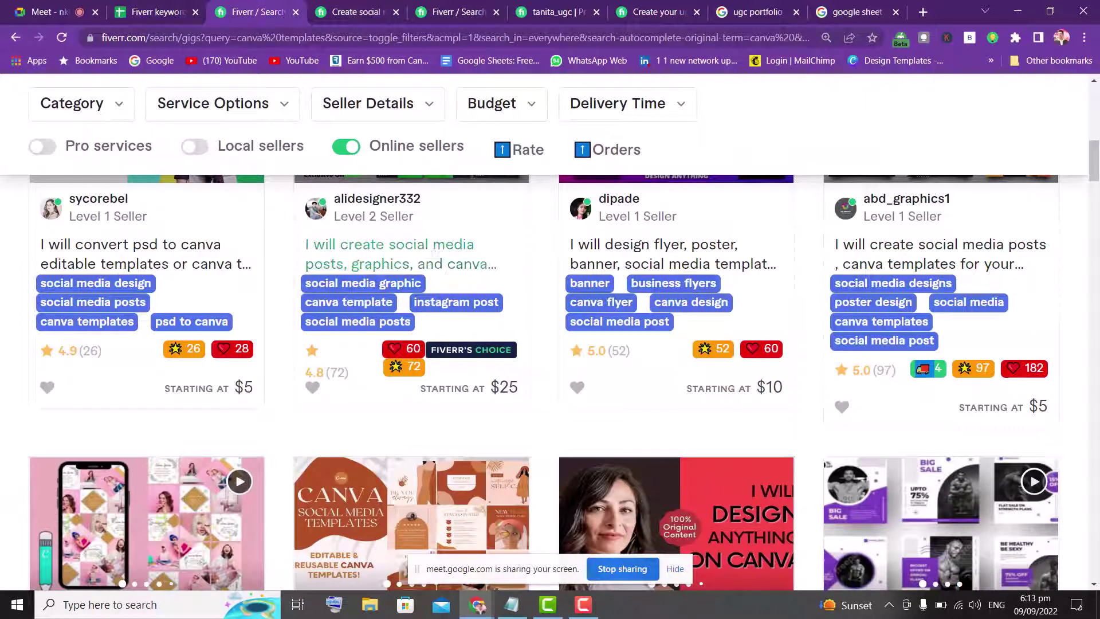
scroll(1097, 137, up, 3)
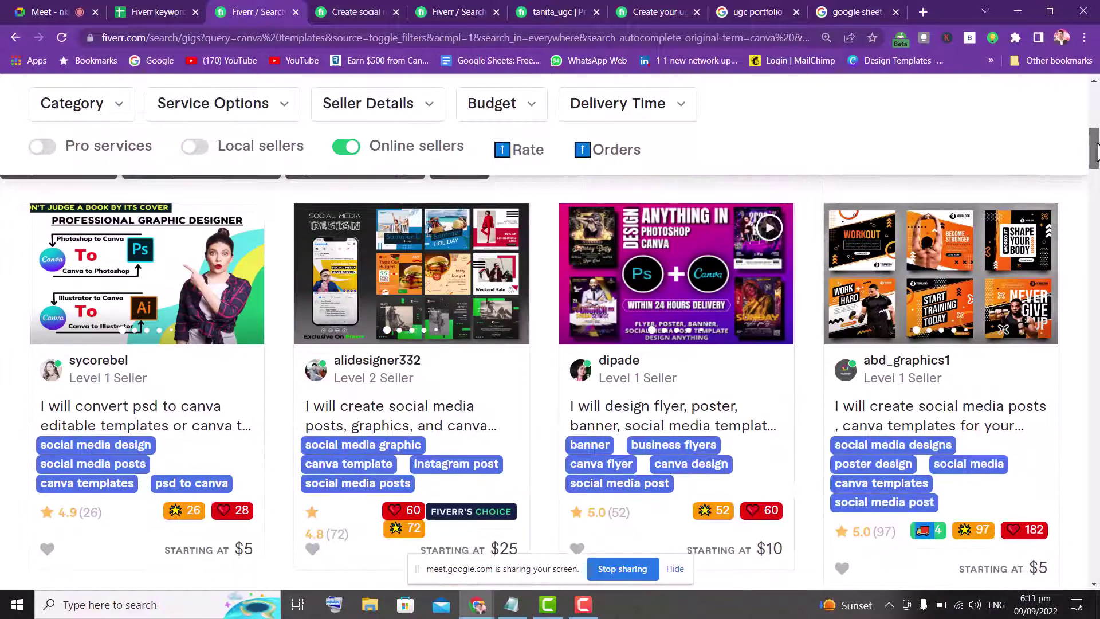
drag(1095, 150, 1097, 186)
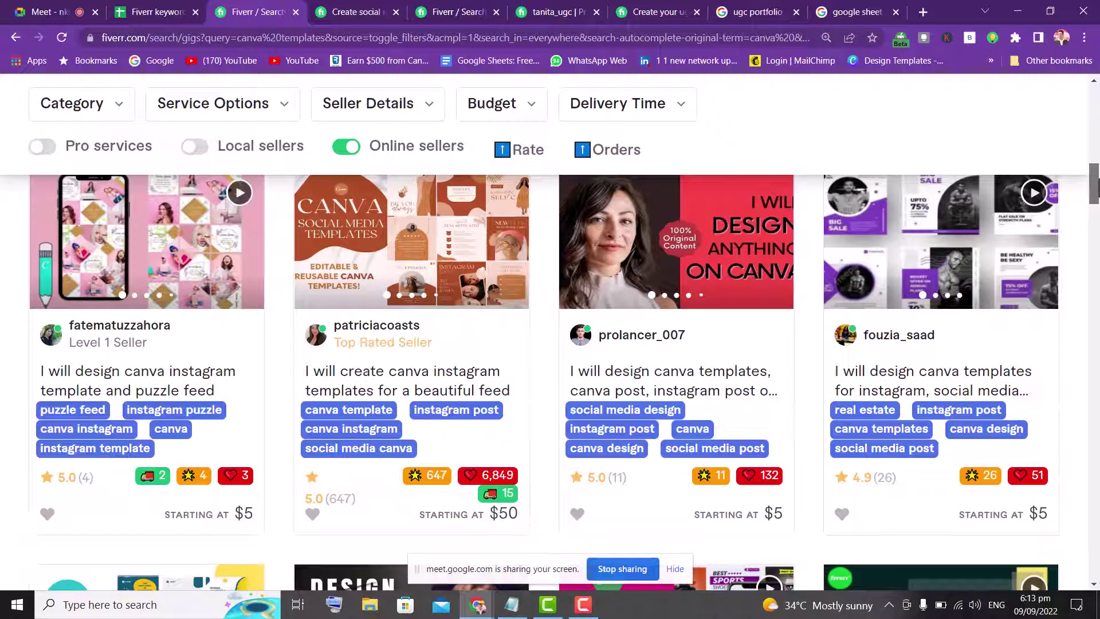
drag(1096, 186, 1097, 224)
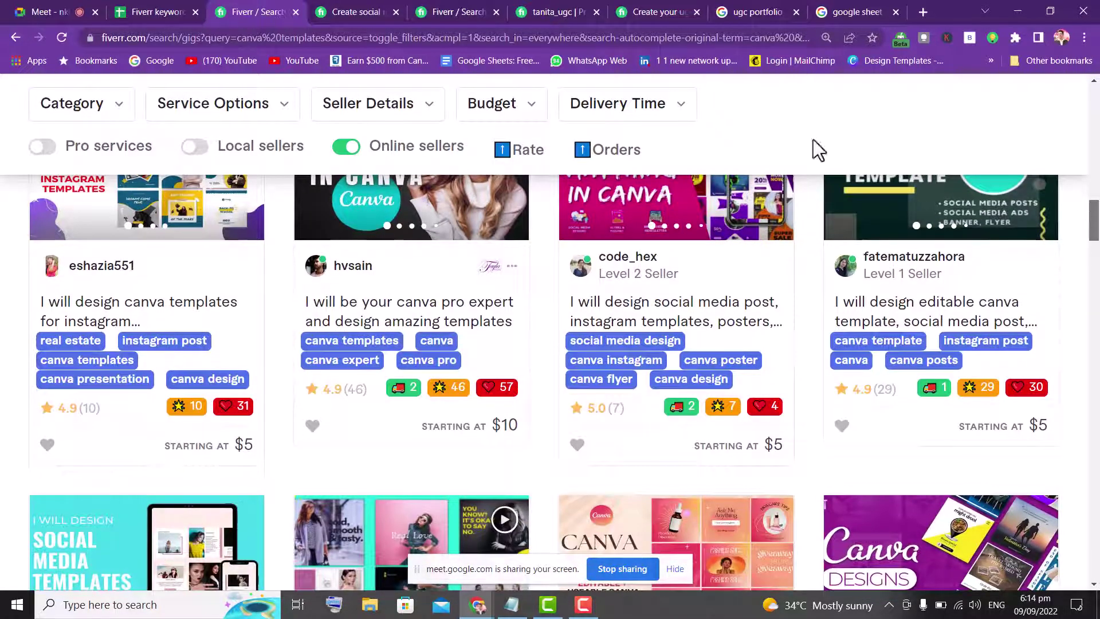
click(349, 7)
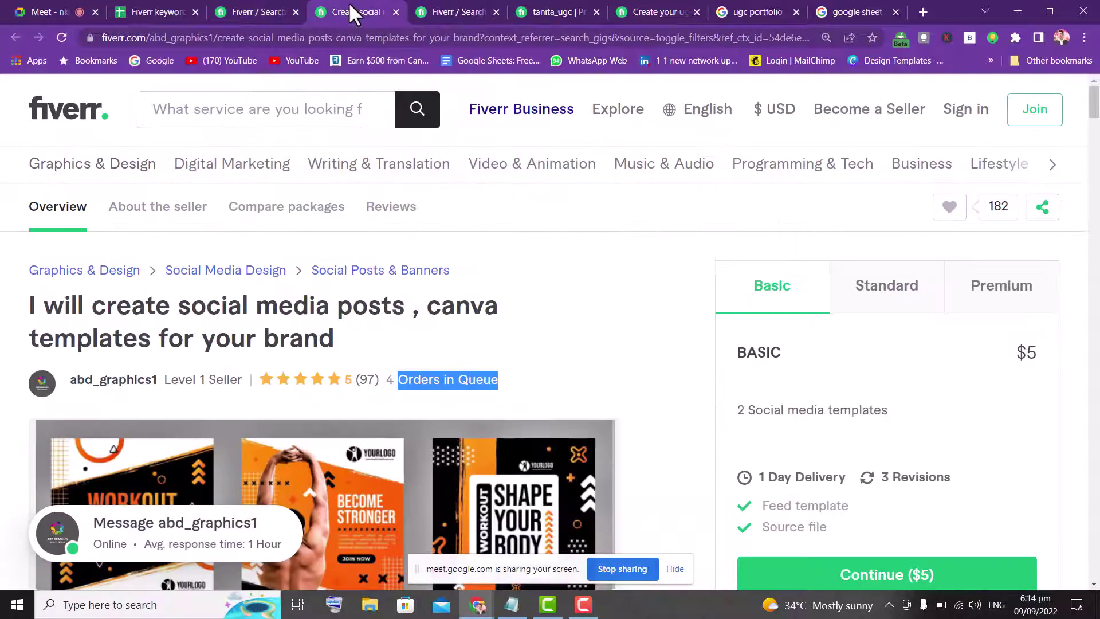
click(261, 10)
click(158, 11)
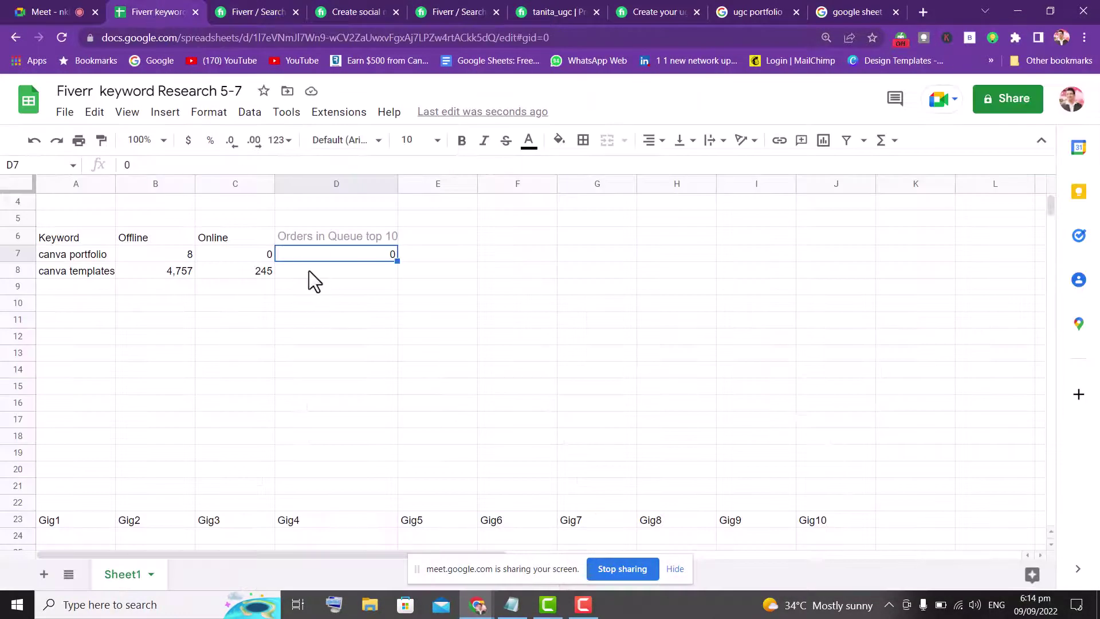
click(336, 273)
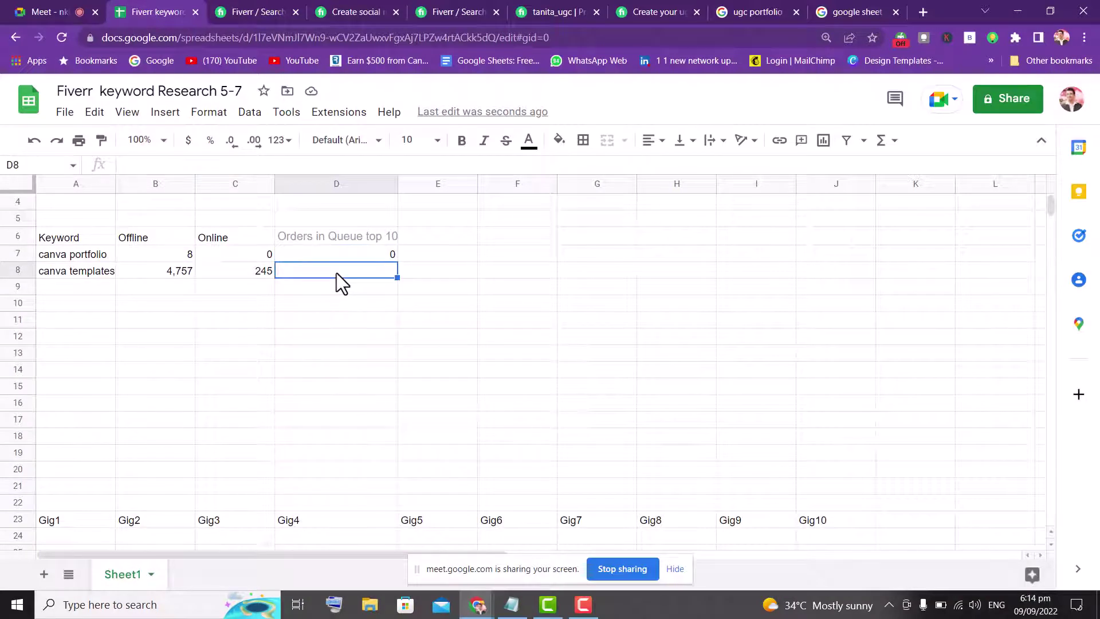
text(22)
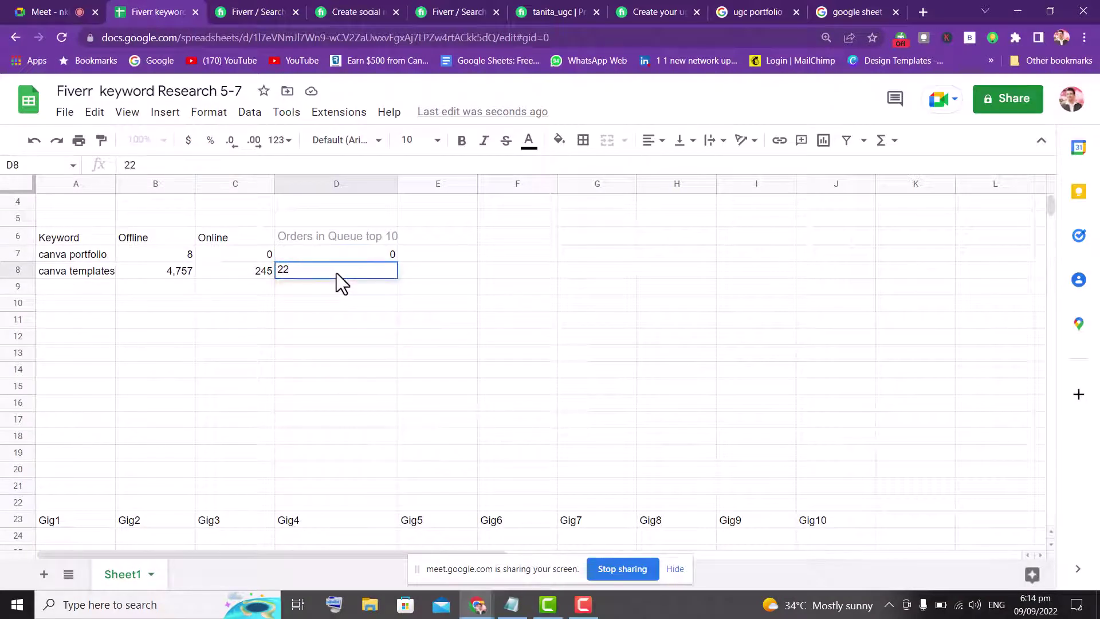
key(BackSpace)
text(5)
key(Return)
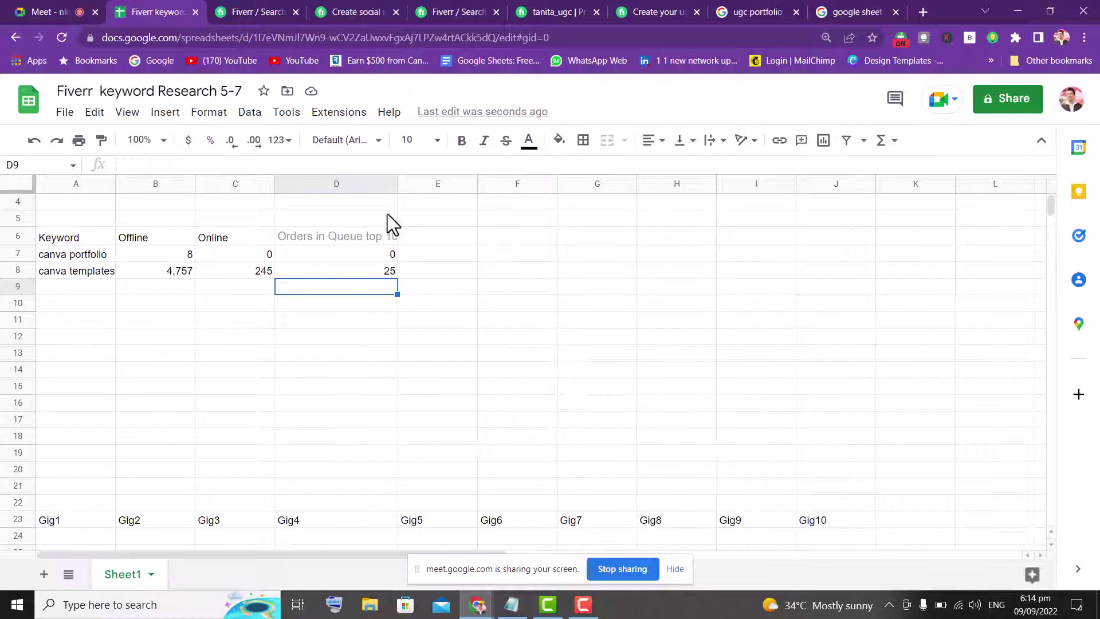
click(265, 12)
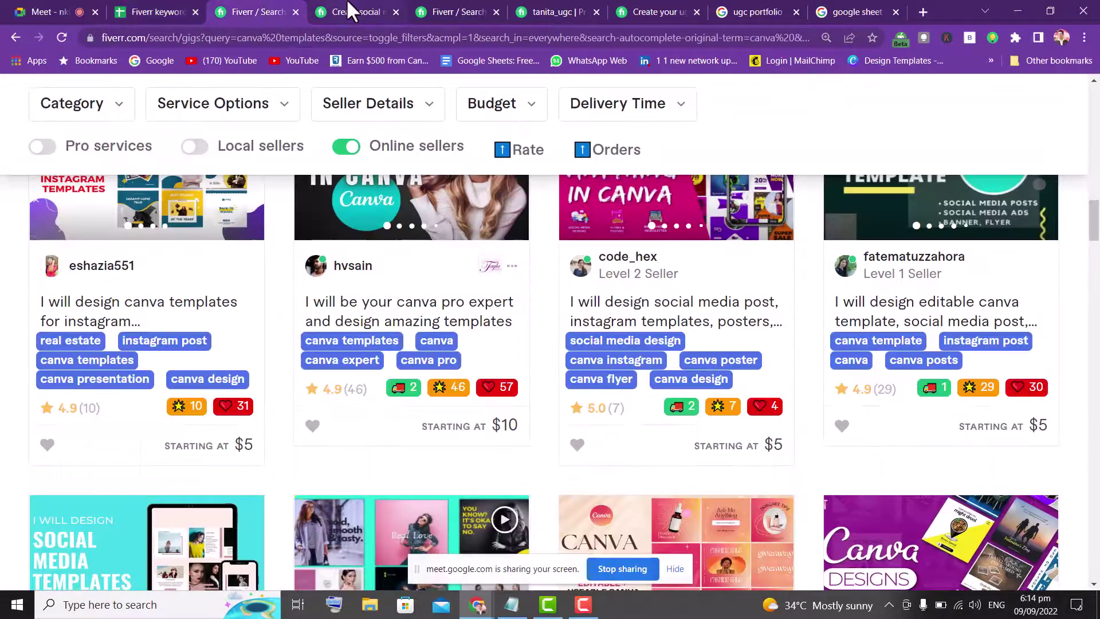
click(335, 13)
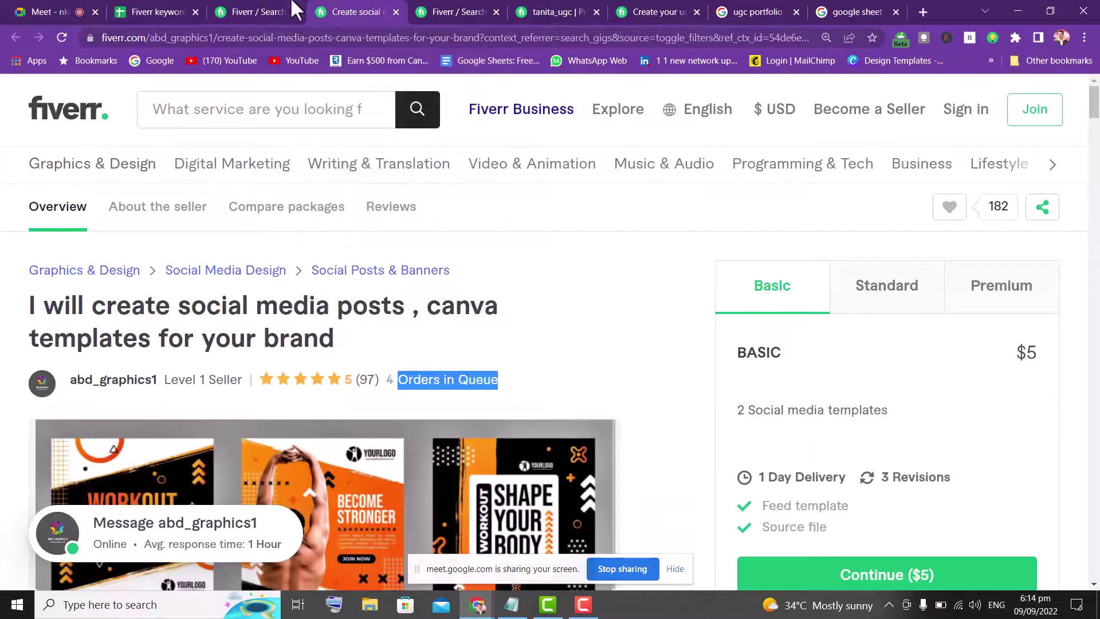
- In the keyword sheet, copy the "Orders in Queue top 10" heading from D6 into E6
click(156, 12)
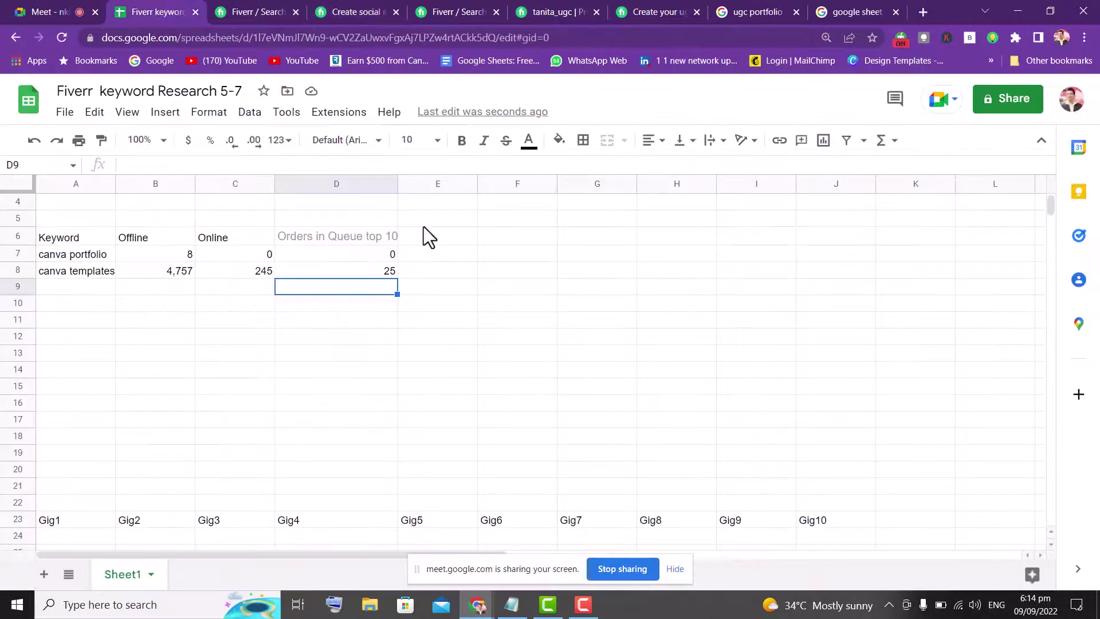
click(341, 232)
triple_click(341, 235)
key(ctrl+c)
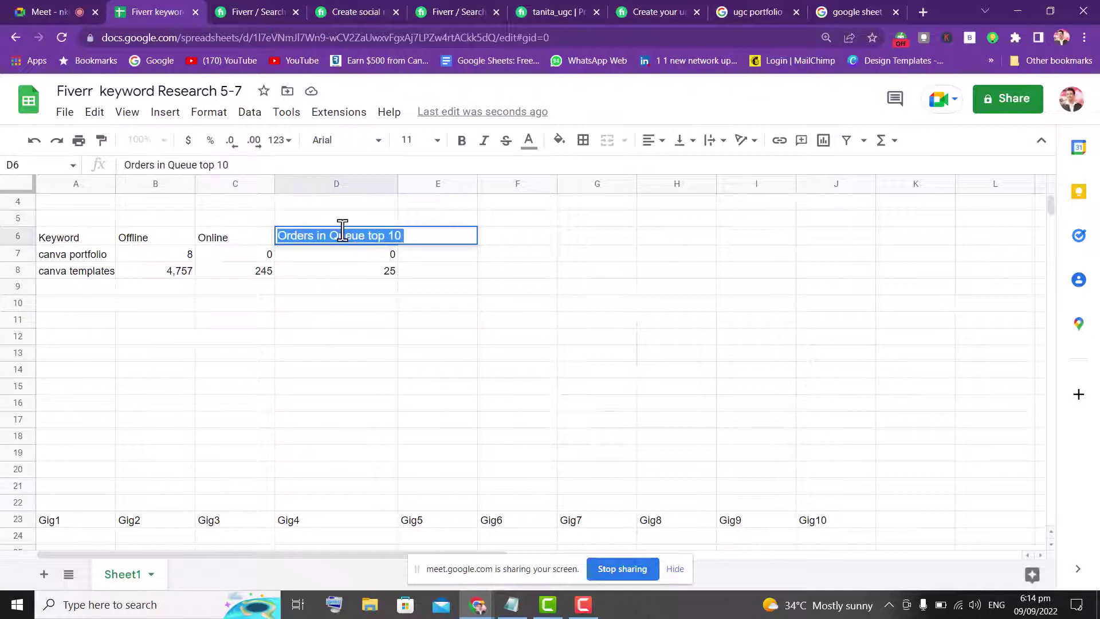
click(441, 234)
click(448, 271)
click(428, 234)
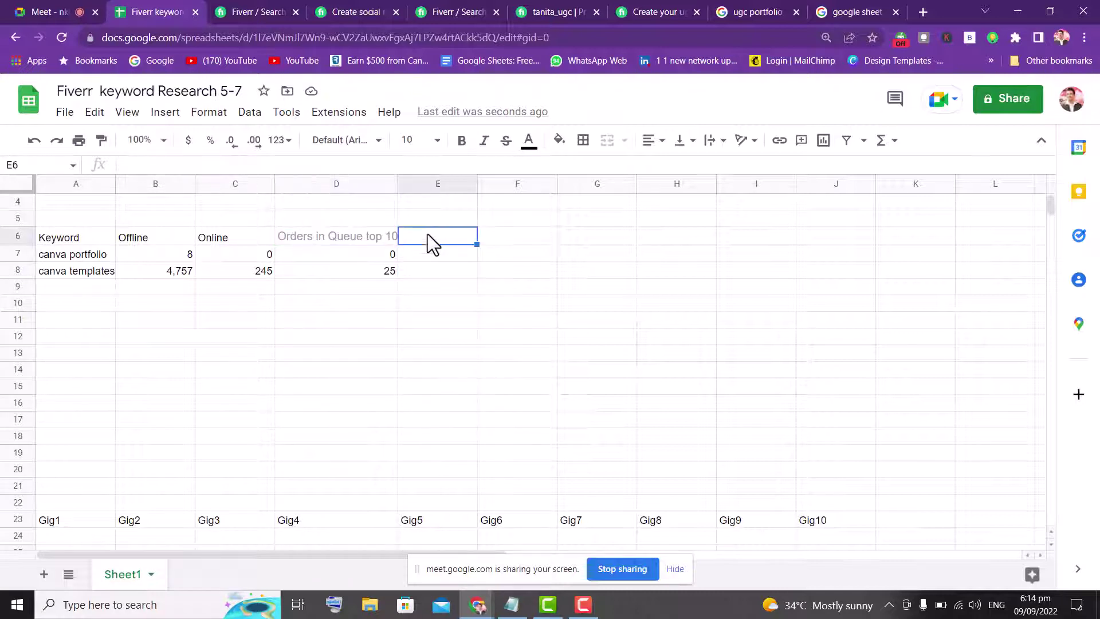
key(ctrl+v)
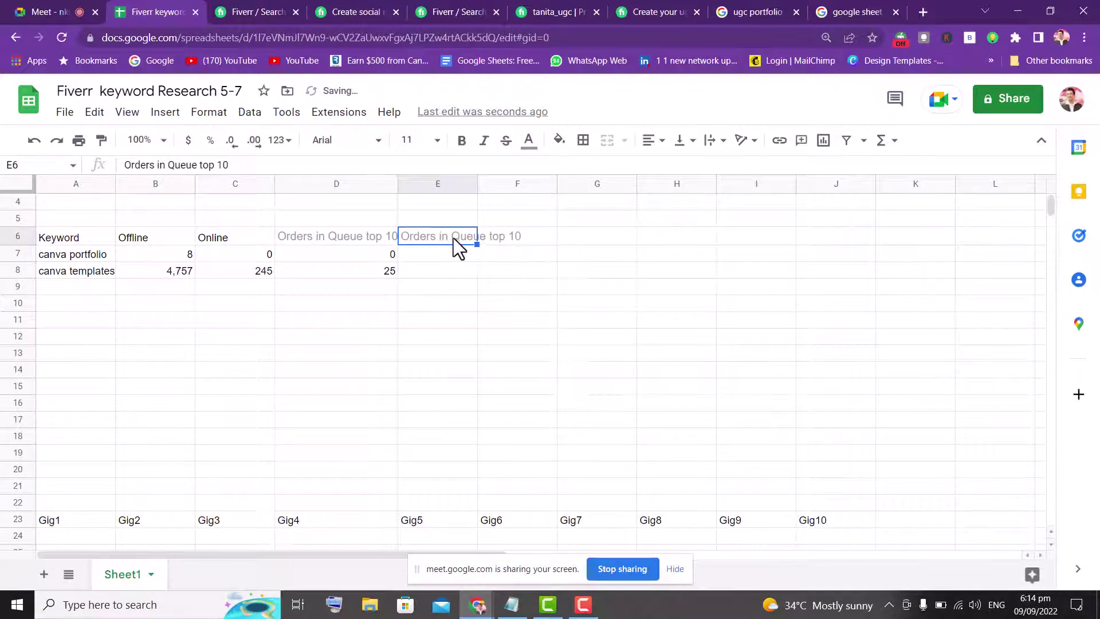
- Change the heading in E6 to "Orders in Queue top 52" and widen column E to fit it
triple_click(452, 239)
click(515, 237)
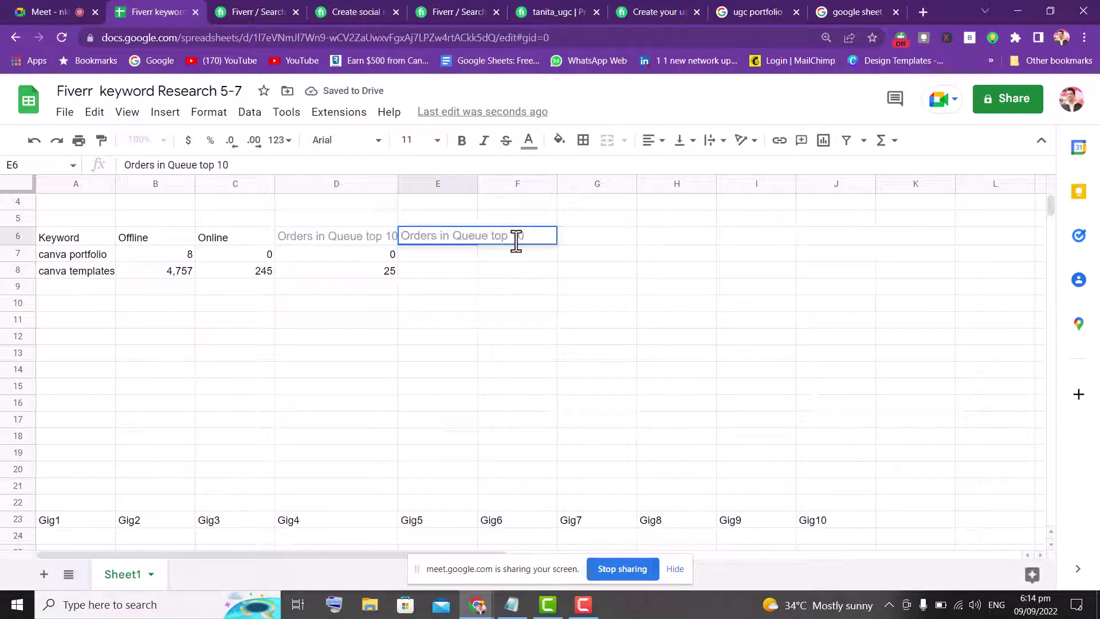
drag(515, 239, 530, 240)
text(52)
key(Return)
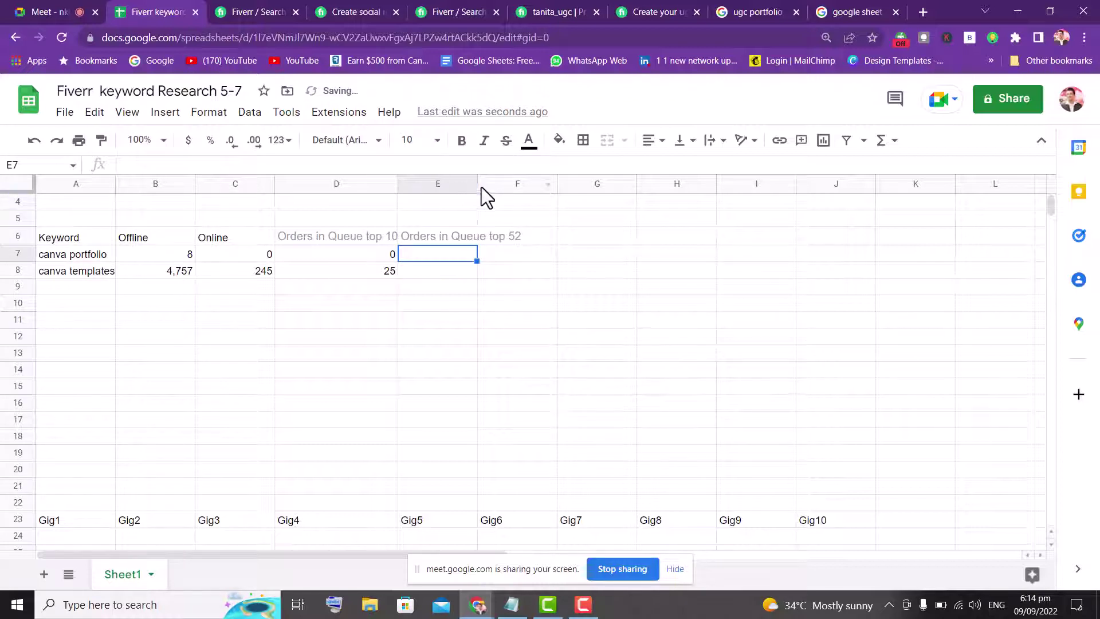
drag(476, 184, 589, 184)
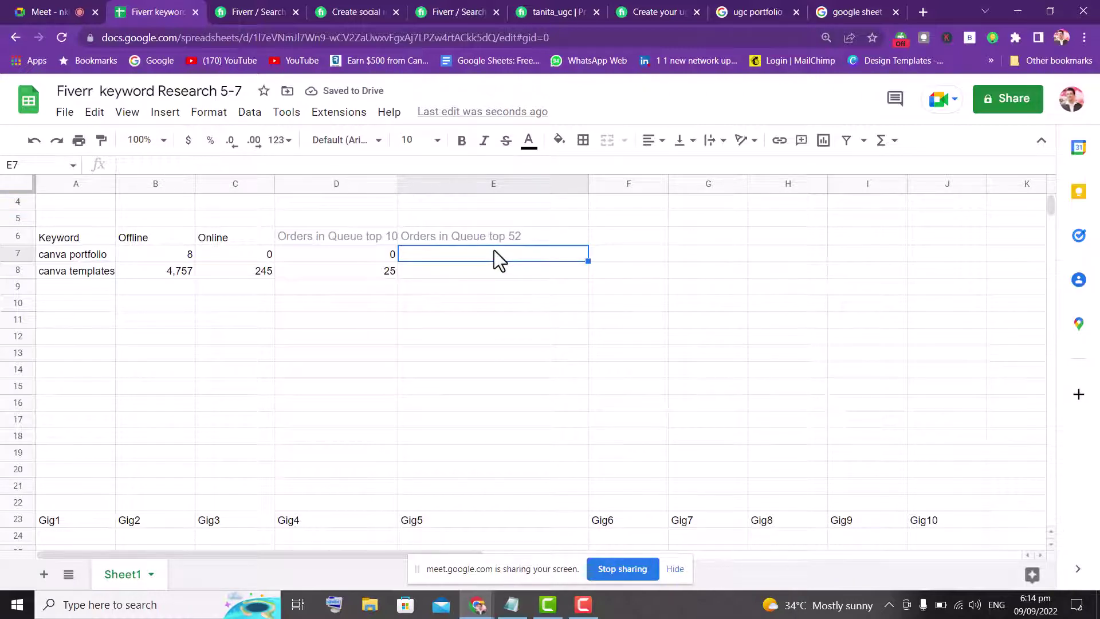
- Enlarge the "canva templates" results page in Fiverr and examine the queued-order badges on the gig cards
click(271, 10)
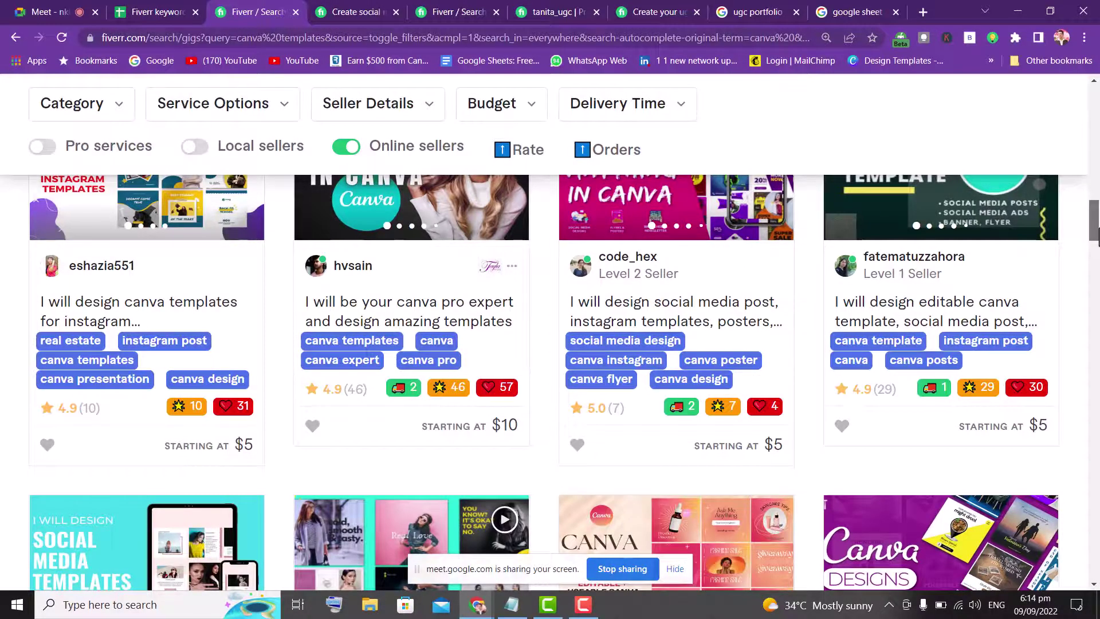
drag(1096, 235, 1096, 162)
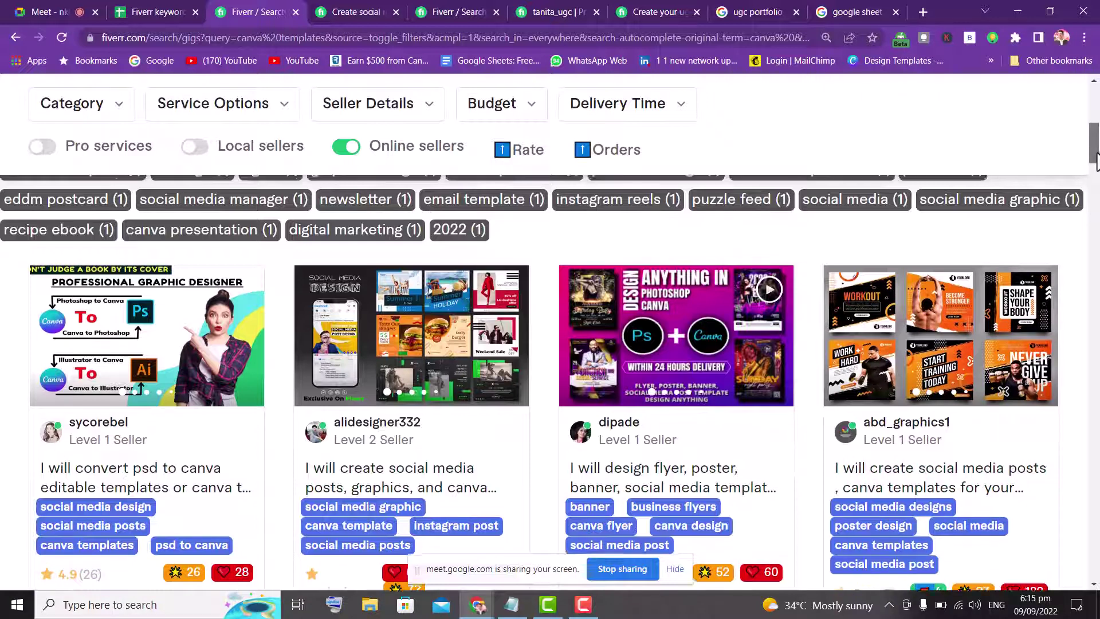
drag(1095, 162, 1096, 172)
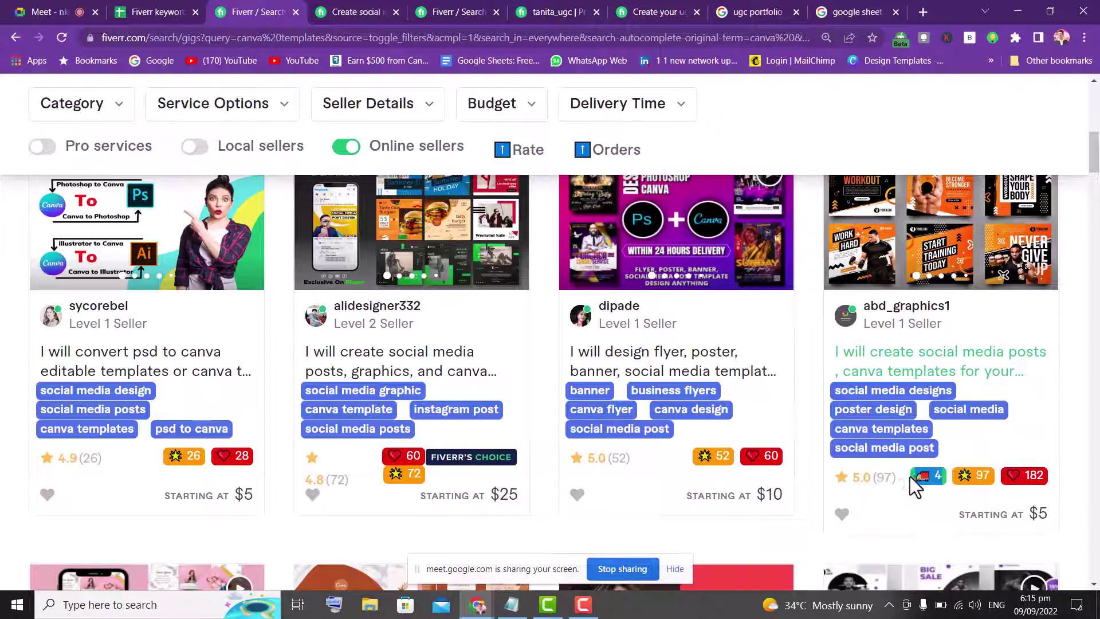
click(1084, 38)
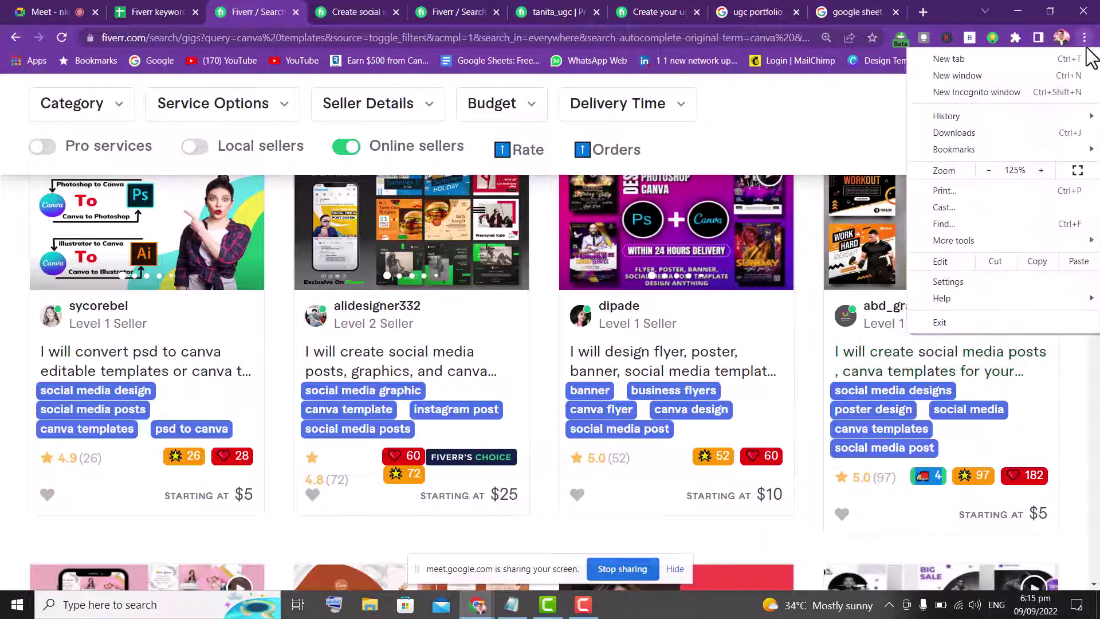
click(1040, 170)
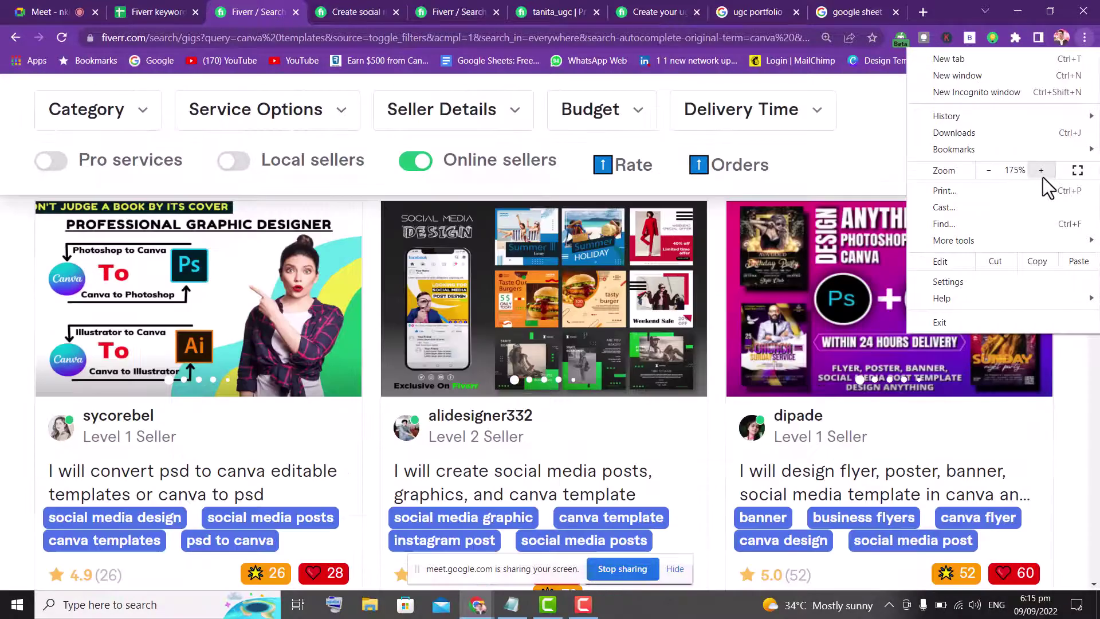
click(582, 346)
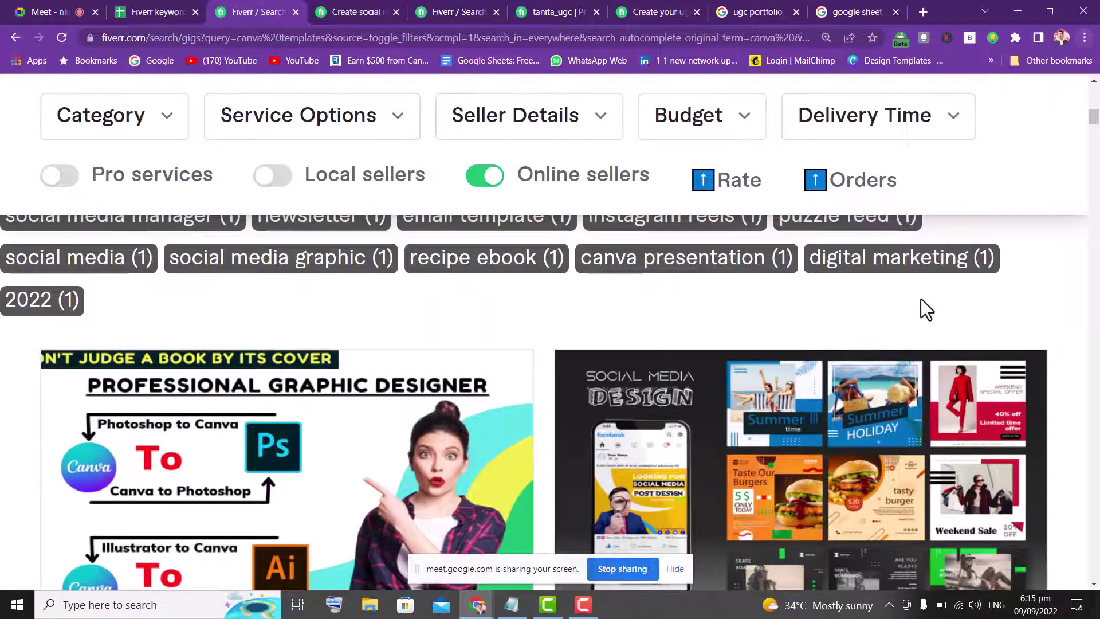
drag(1095, 125, 1097, 156)
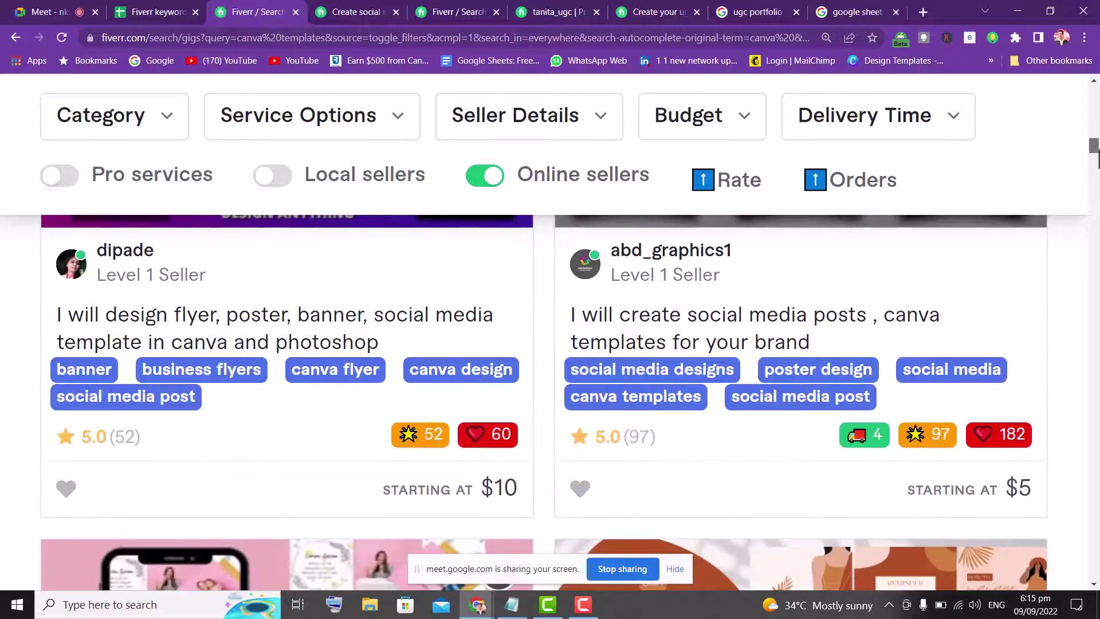
drag(842, 434, 880, 436)
click(789, 443)
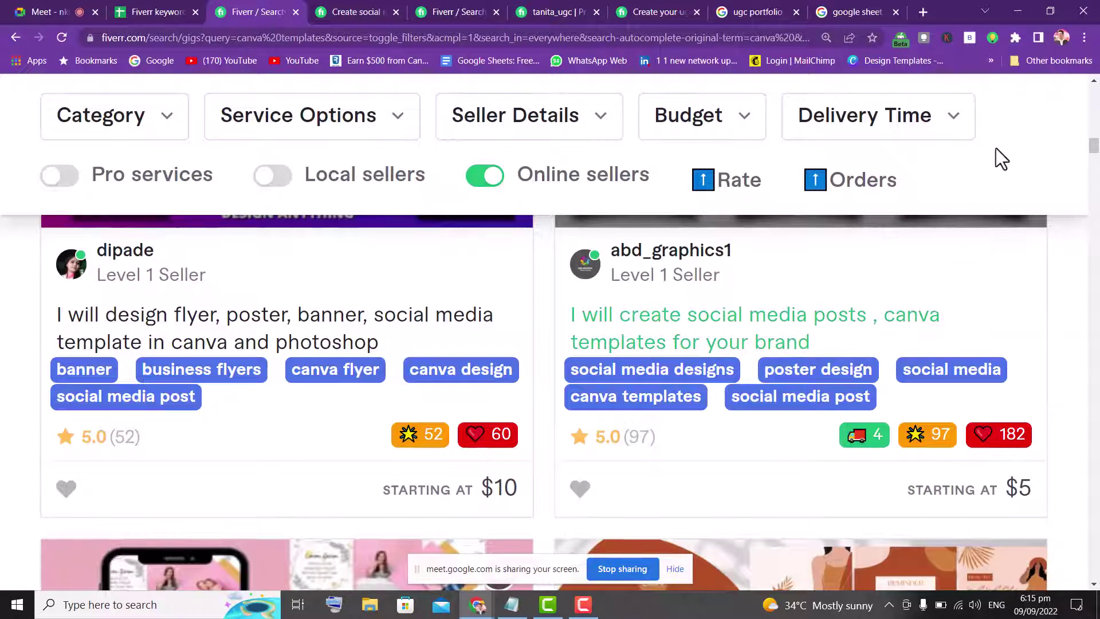
- Search the web for "web store" in a new browser tab and open the Chrome Web Store
click(920, 15)
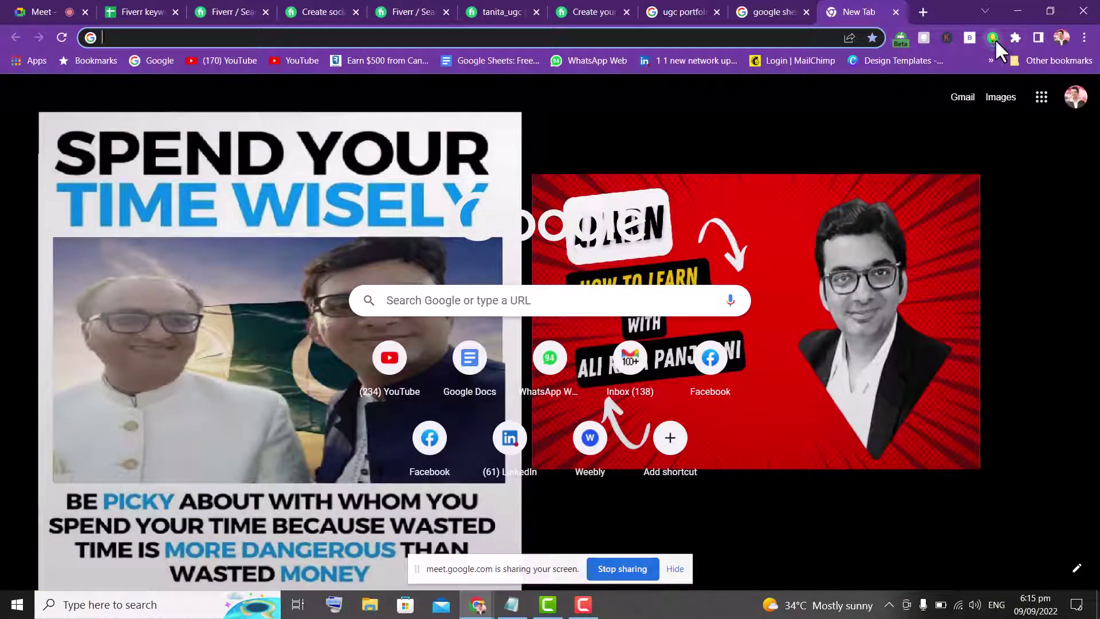
click(1016, 38)
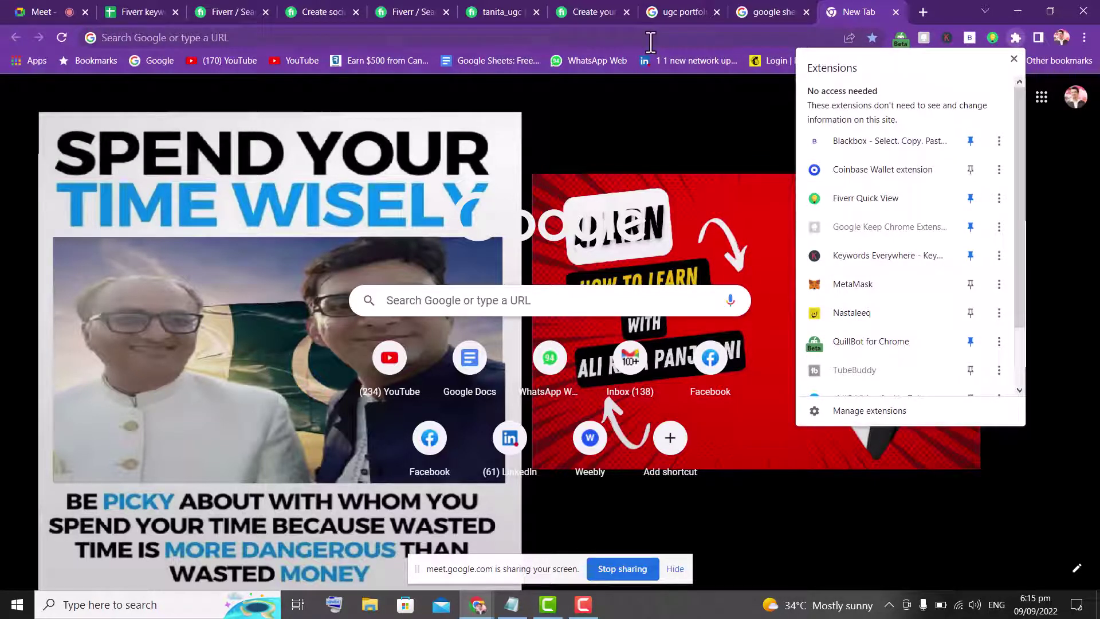
click(530, 35)
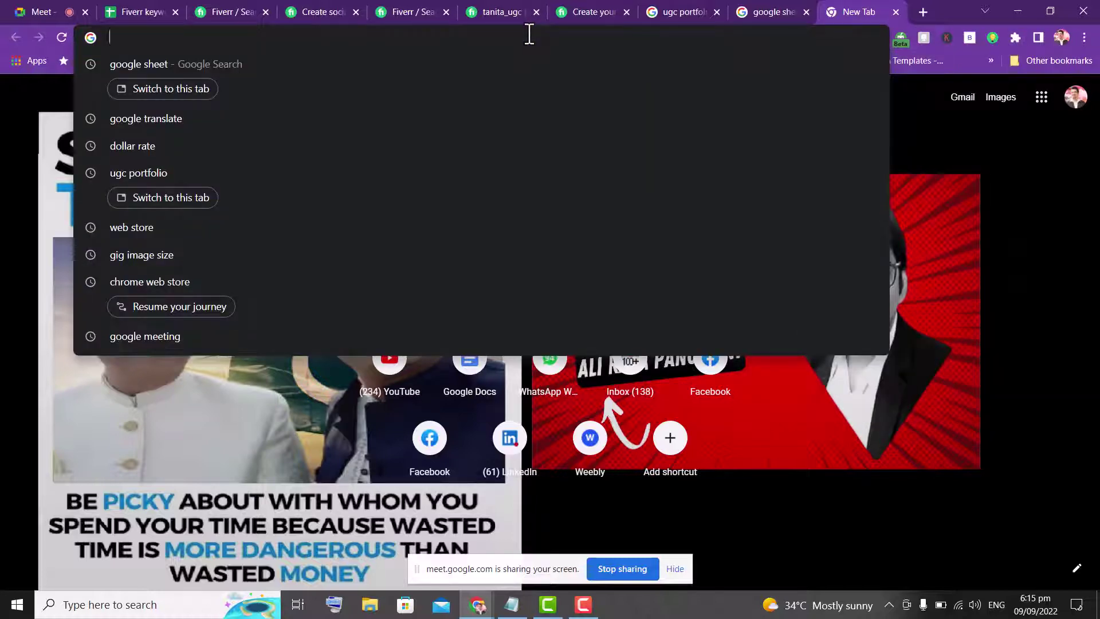
text(vi)
key(Escape)
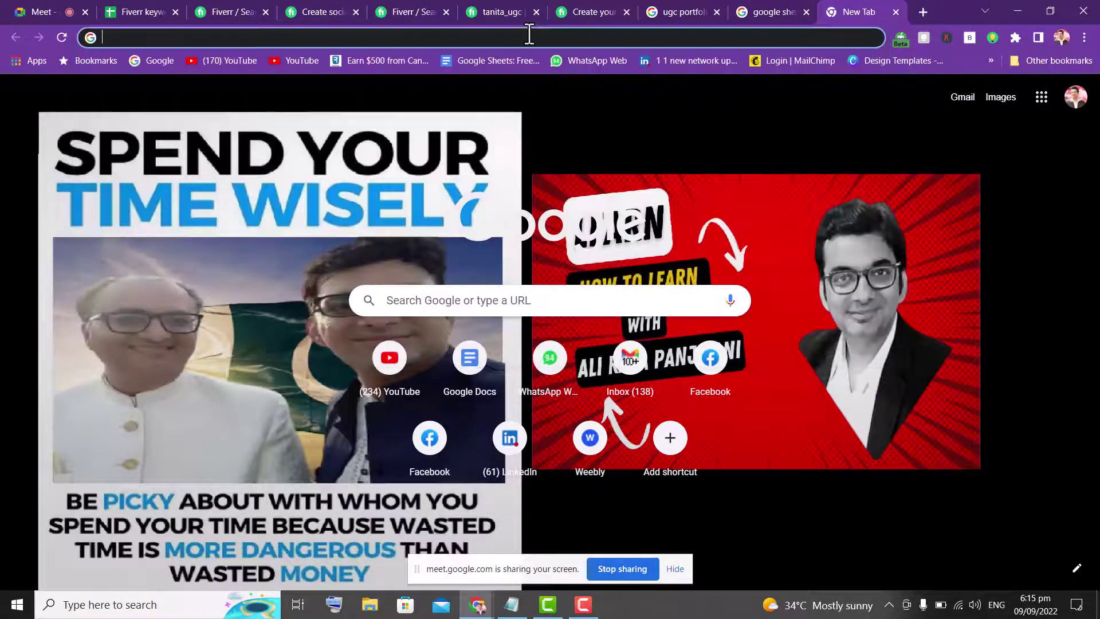
text(web)
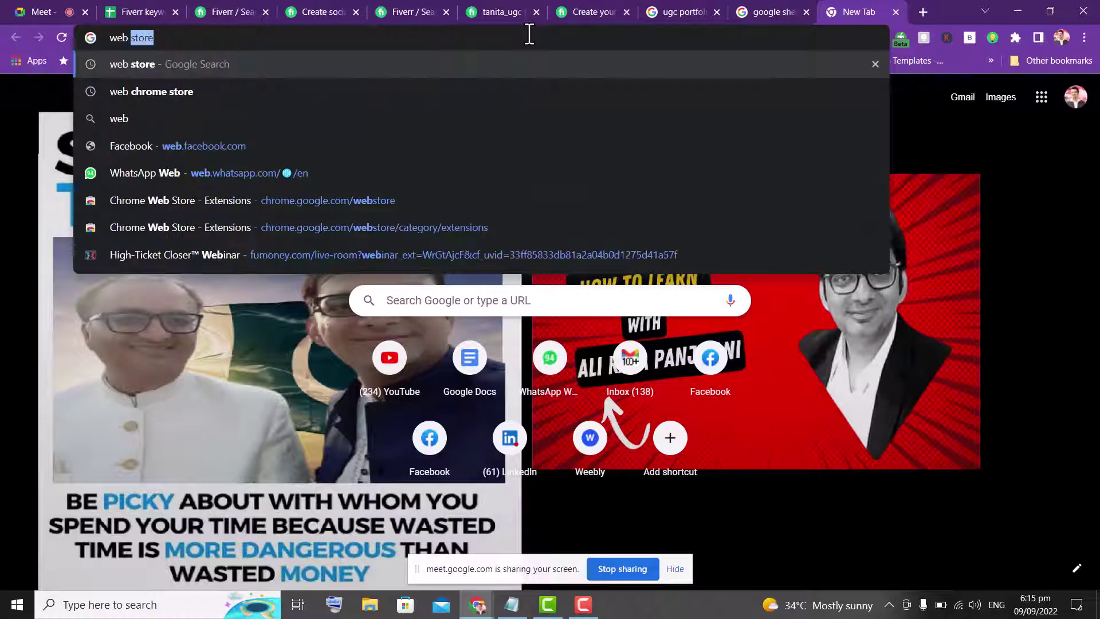
key(Return)
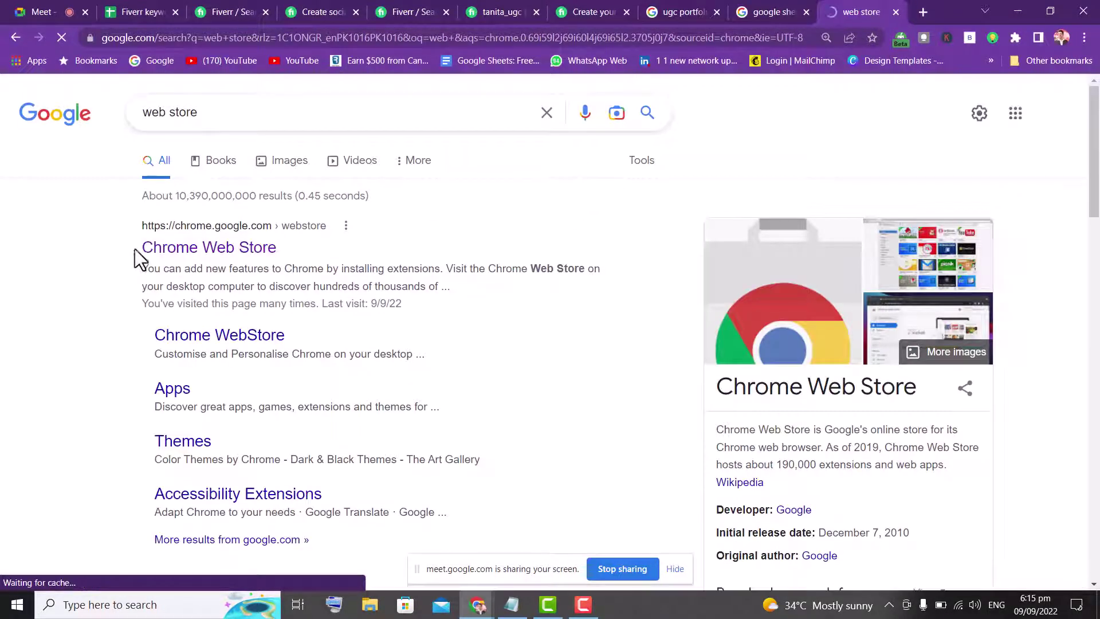
click(149, 249)
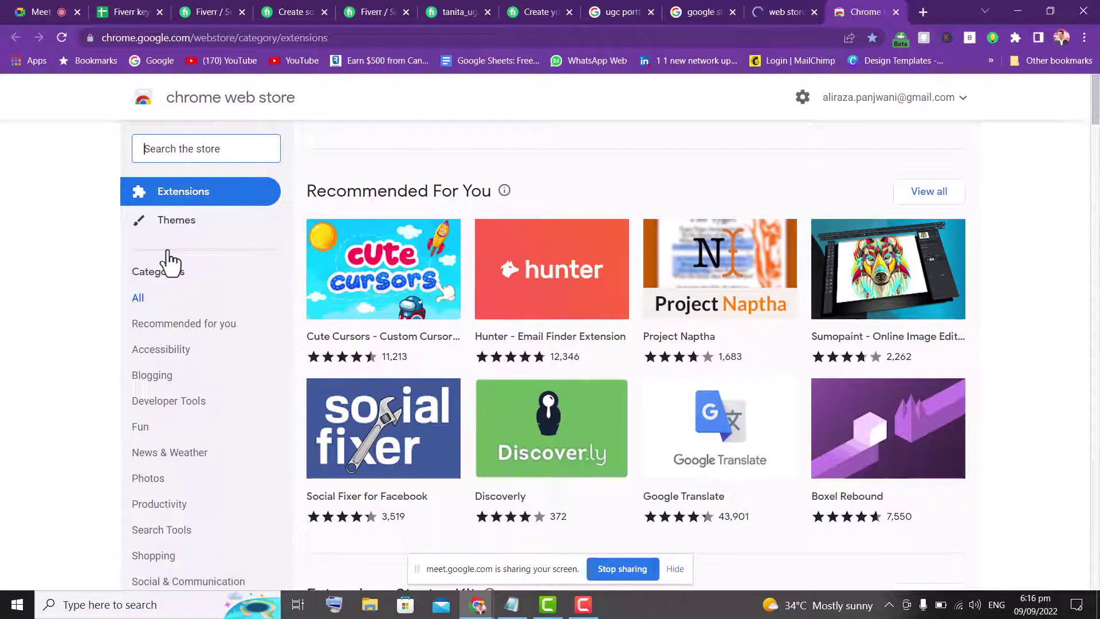
- Search the store for "fiverr quick view" and open the Fiverr Quick View extension's page
text(fiverr )
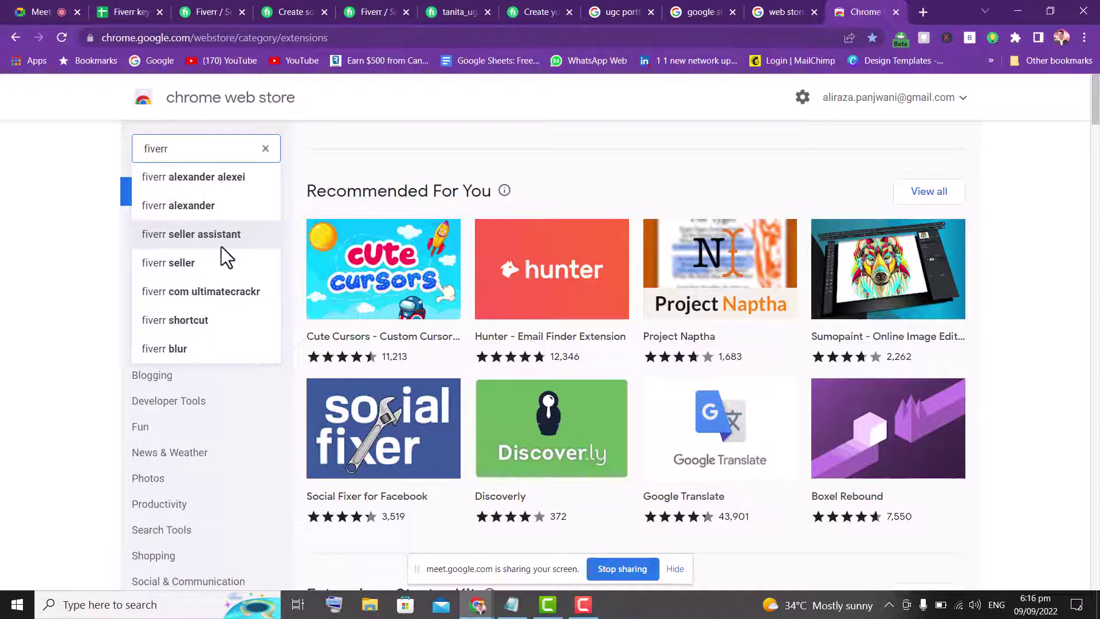
text(quo)
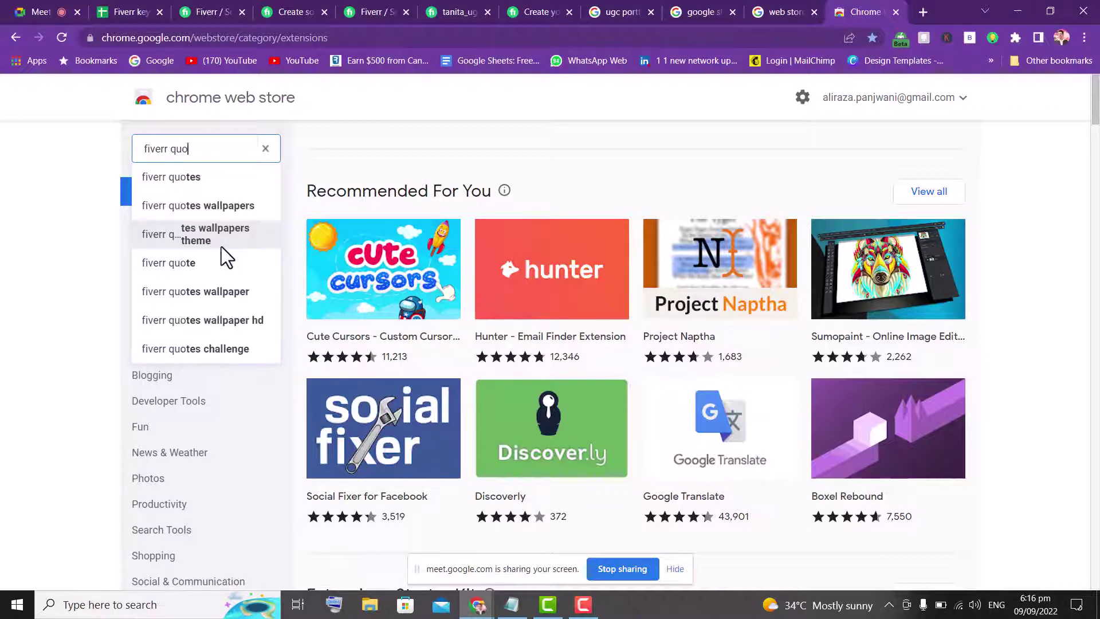
key(BackSpace)
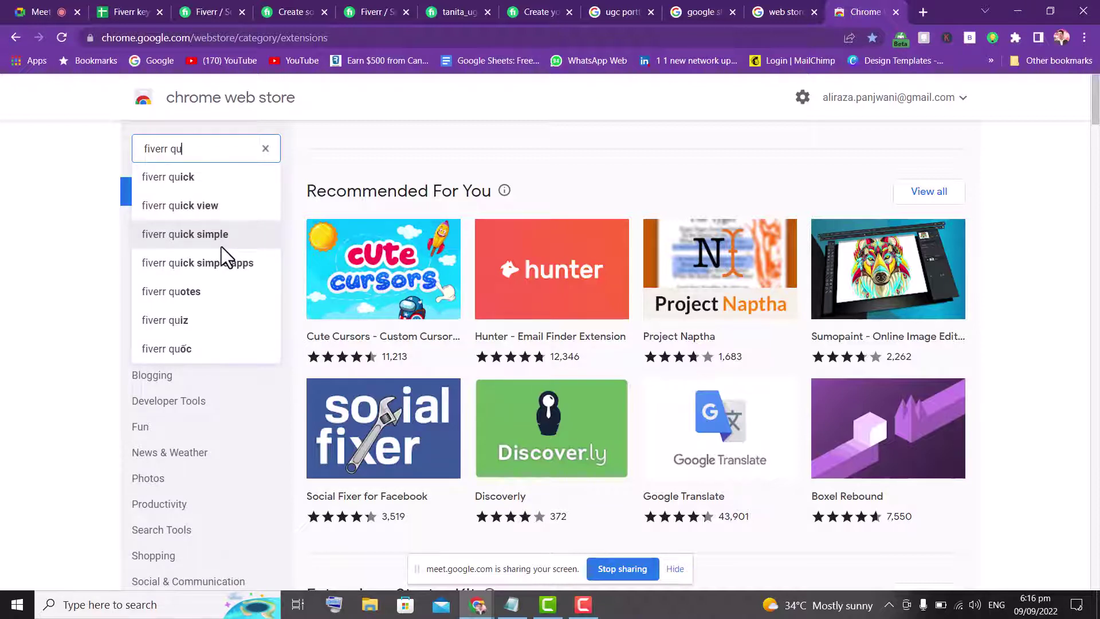
click(209, 205)
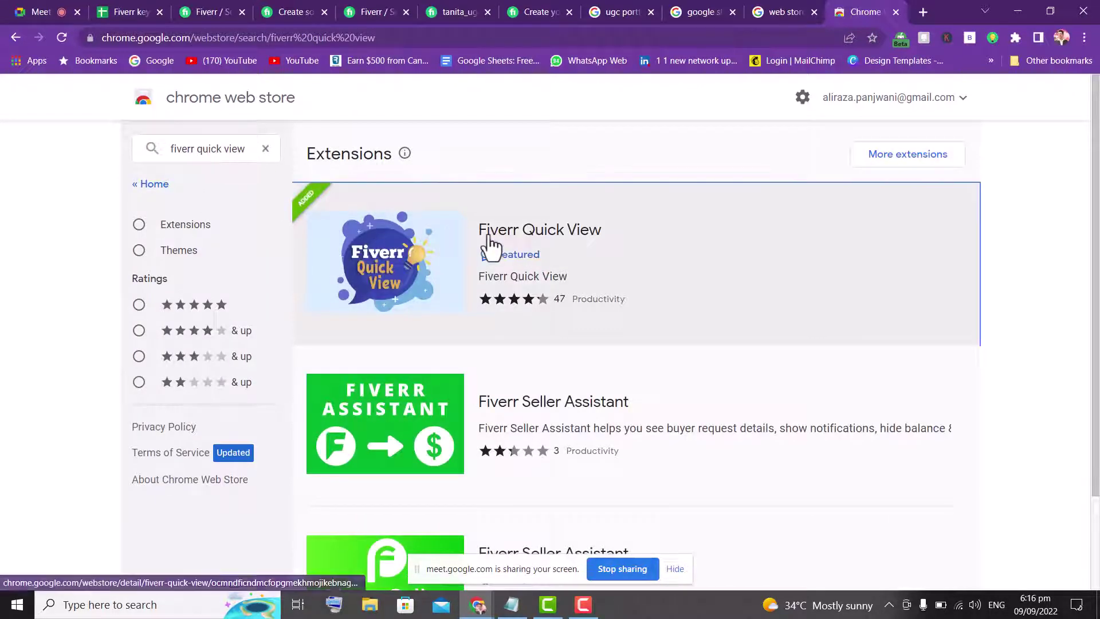
click(488, 240)
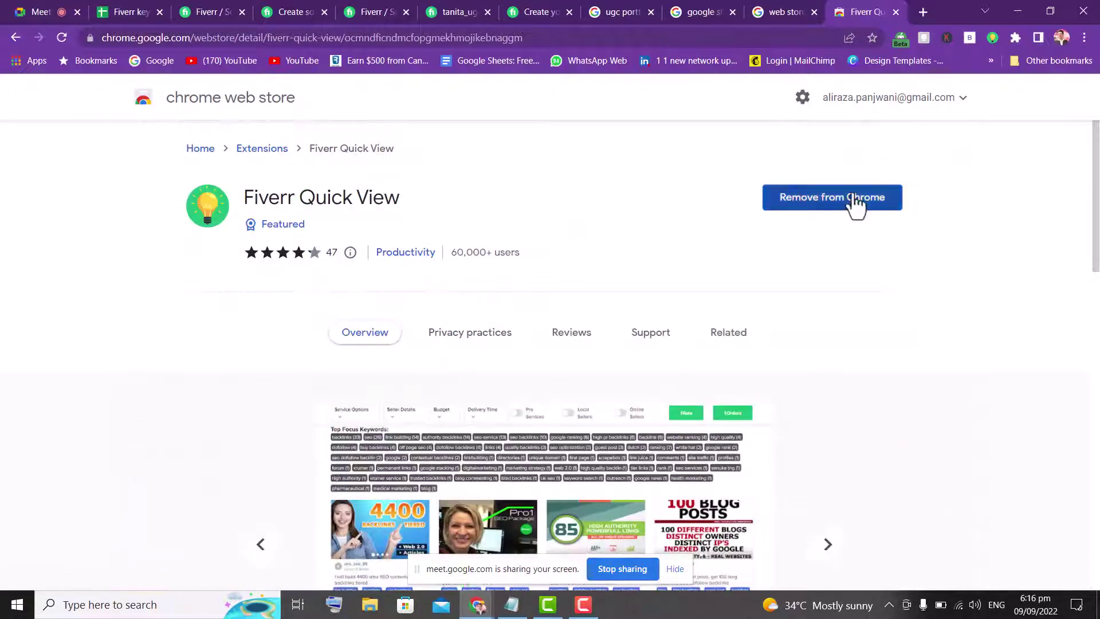
- Remove the Fiverr Quick View extension from Chrome and dismiss its uninstall survey
click(854, 200)
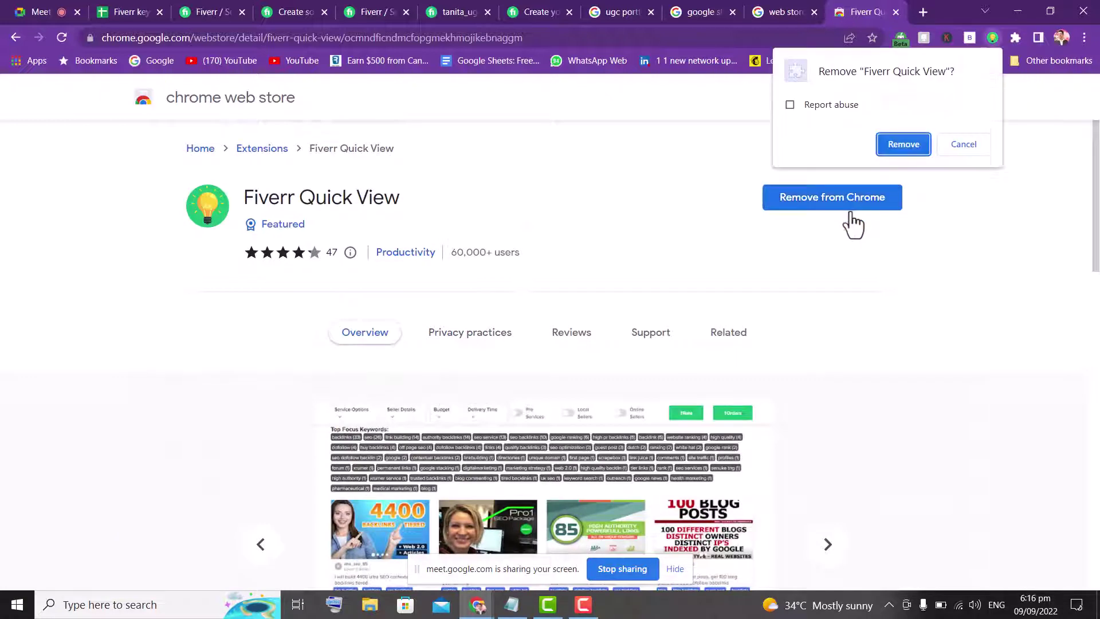
click(905, 144)
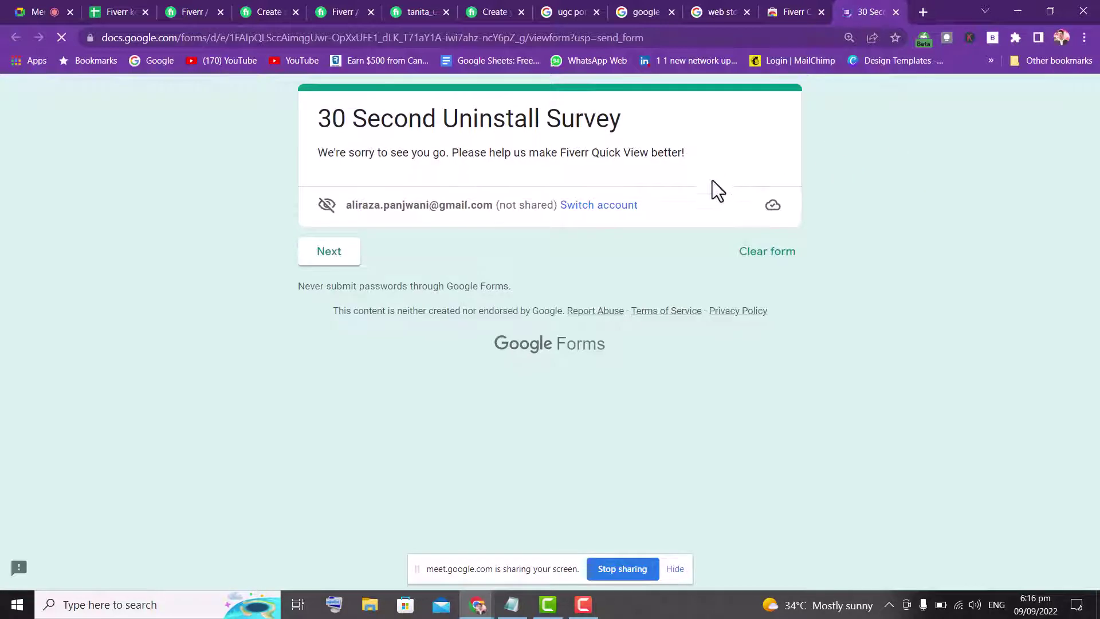
click(896, 11)
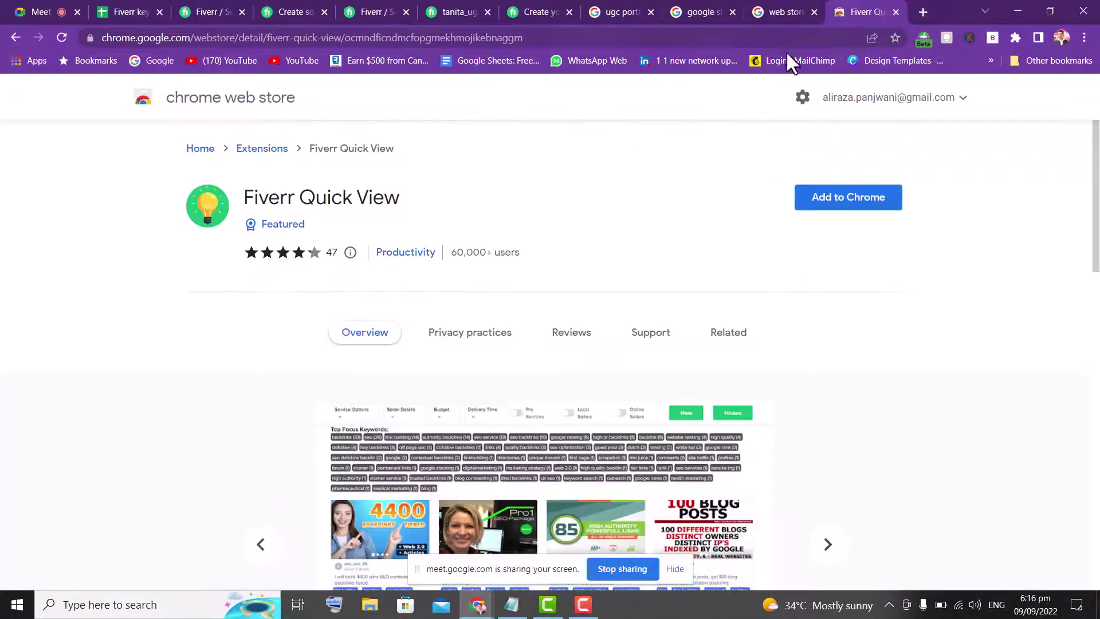
- Return to the "canva templates" results in Fiverr and reload the page with the Quick View extension removed
click(127, 12)
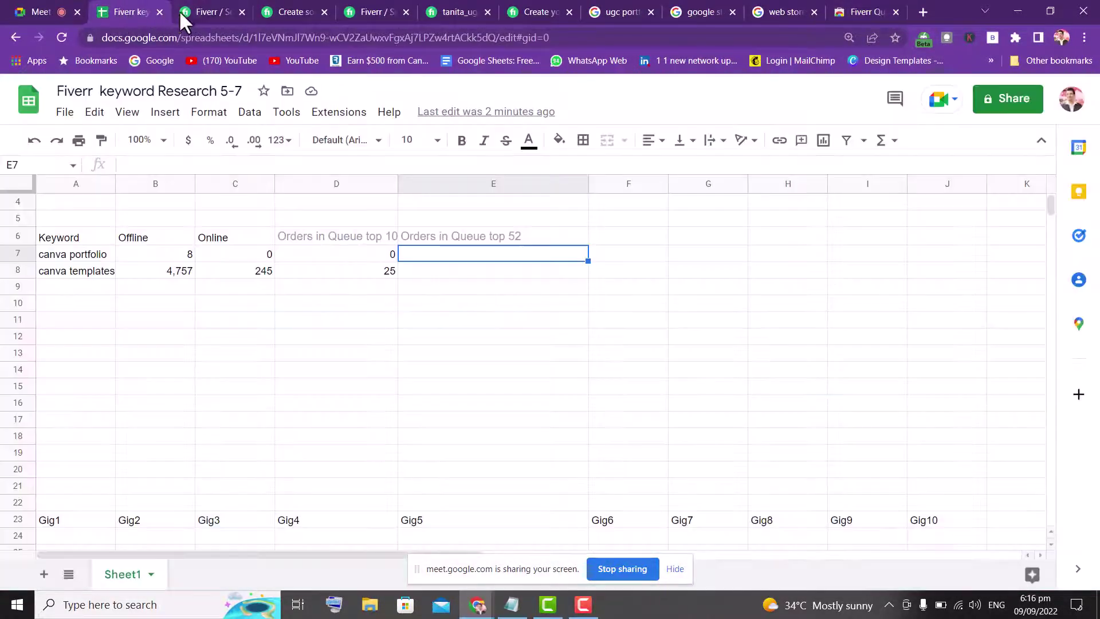
click(185, 11)
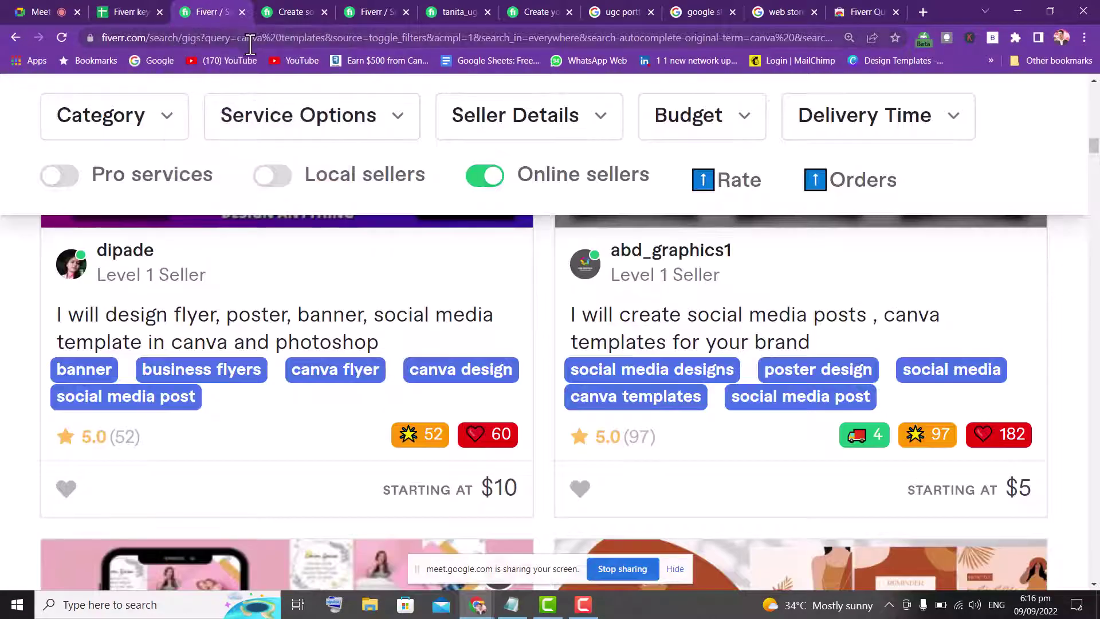
click(516, 41)
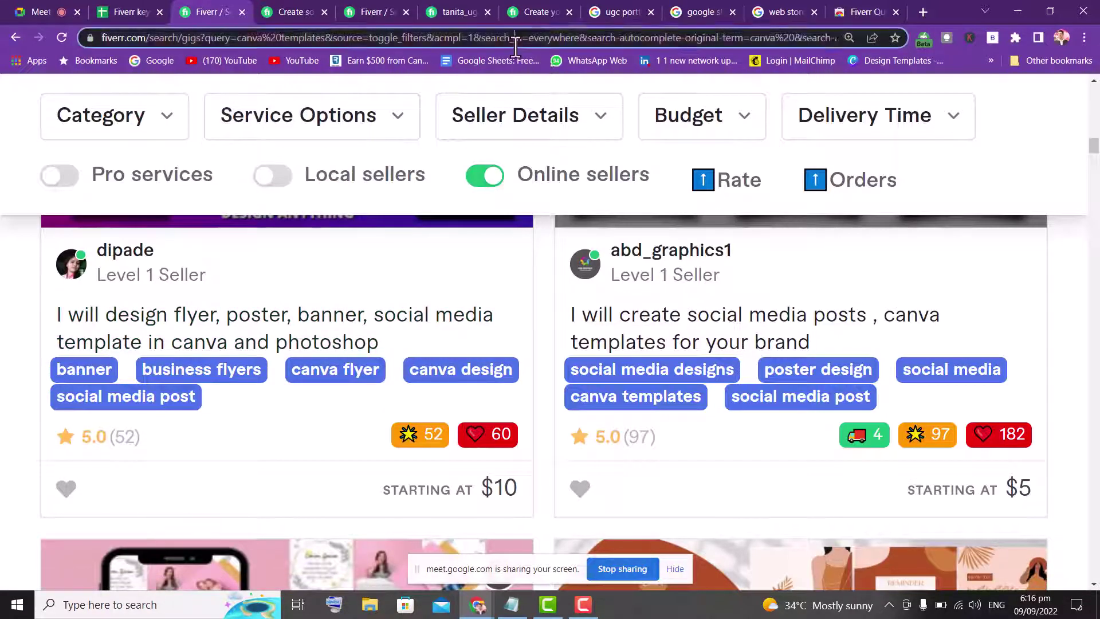
key(Return)
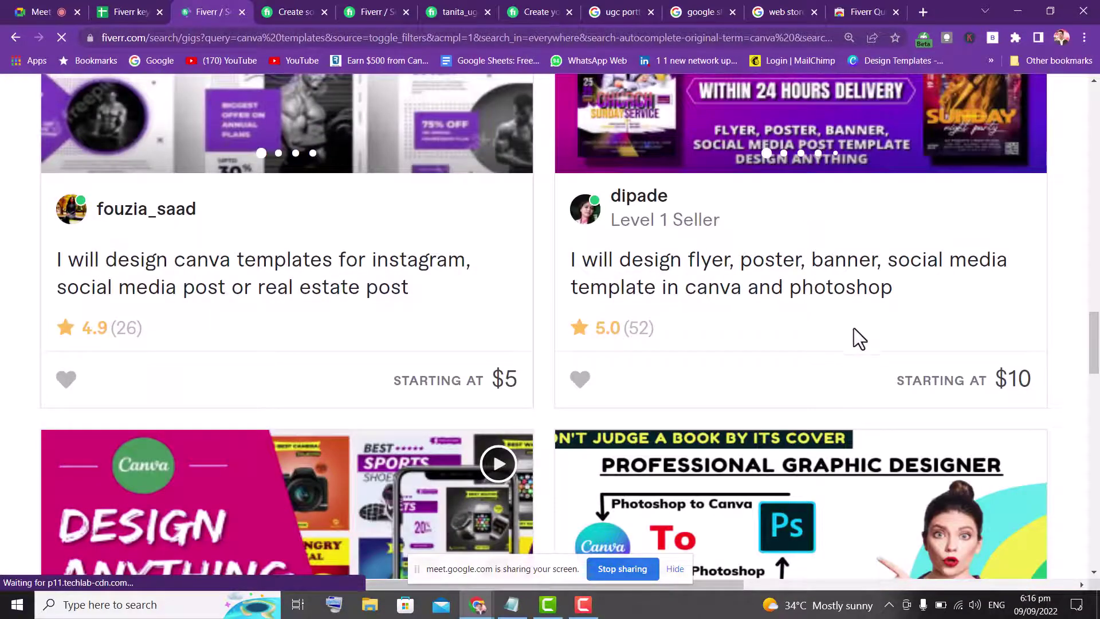
- Reduce the browser zoom and examine the "canva templates" gig cards without the extension's badges
click(1084, 38)
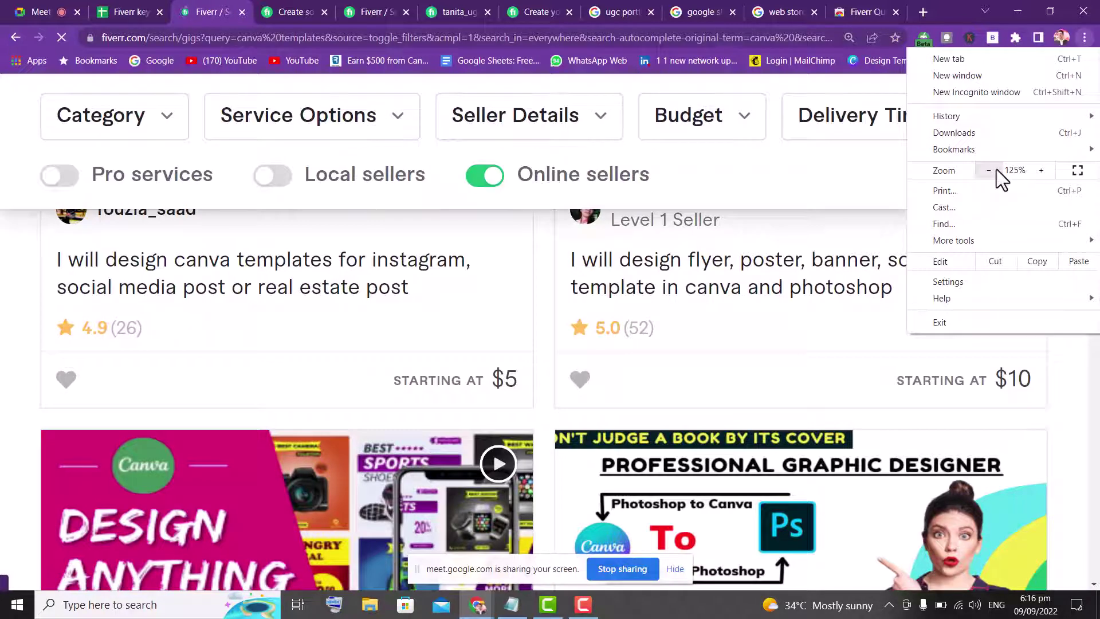
click(990, 170)
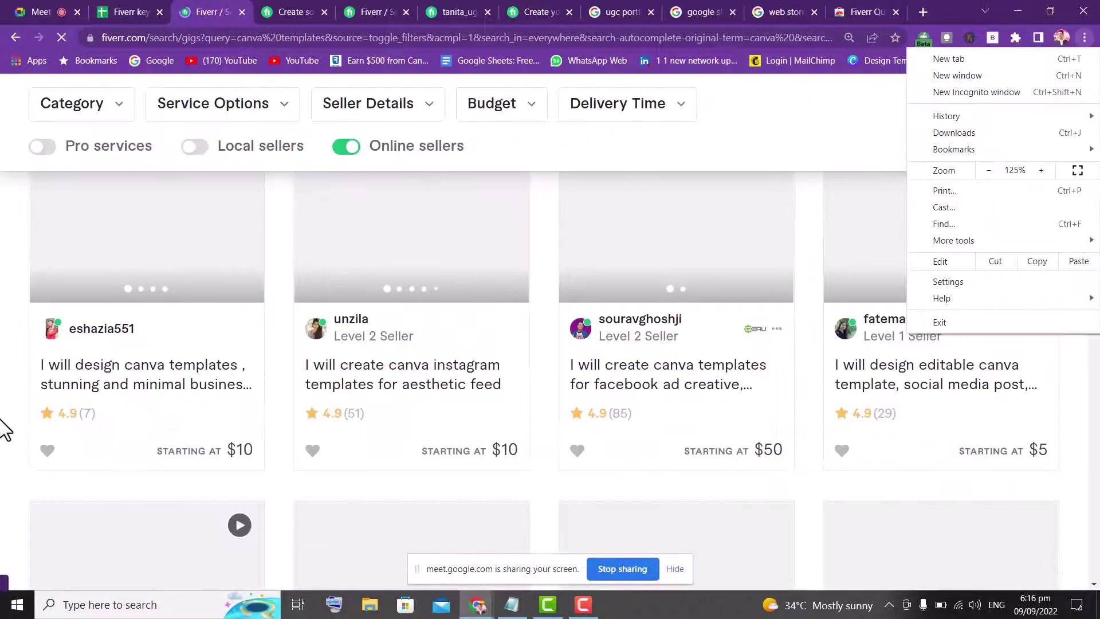
scroll(2, 319, down, 3)
click(3, 285)
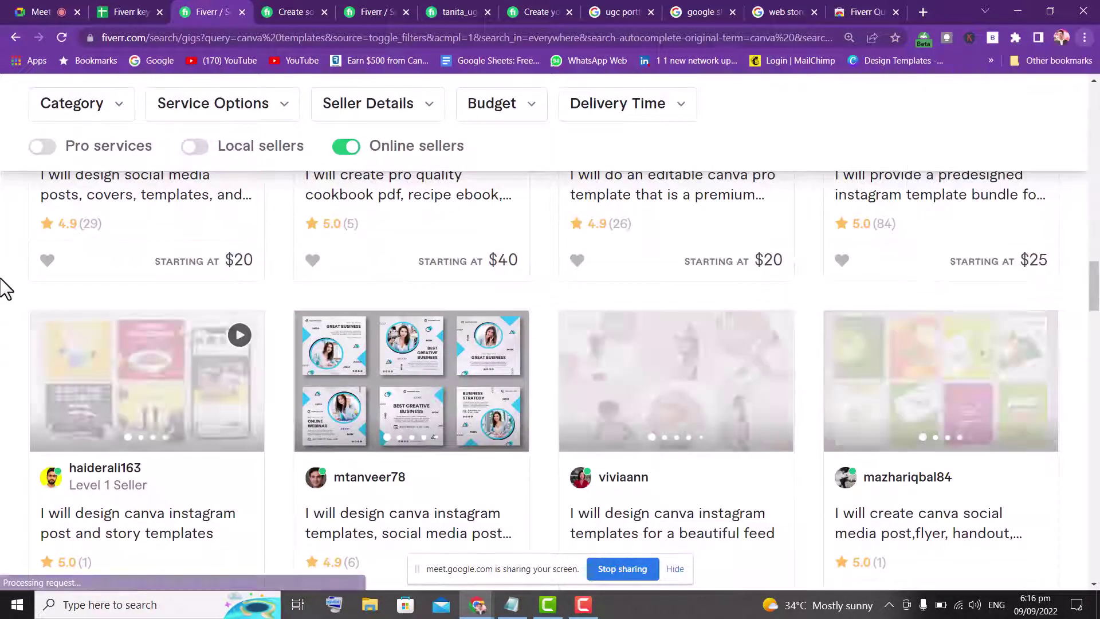
drag(1094, 279, 1095, 193)
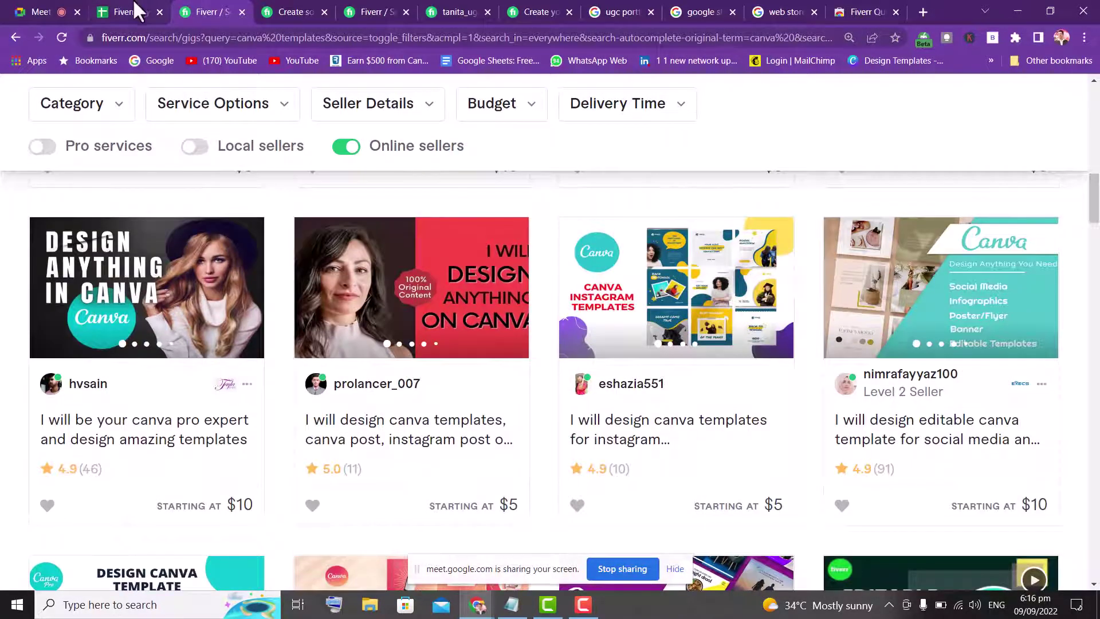
- Check the queued orders on the open social media posts gig and open the "canva templates, canva post, instagram post" gig in a new tab
click(301, 11)
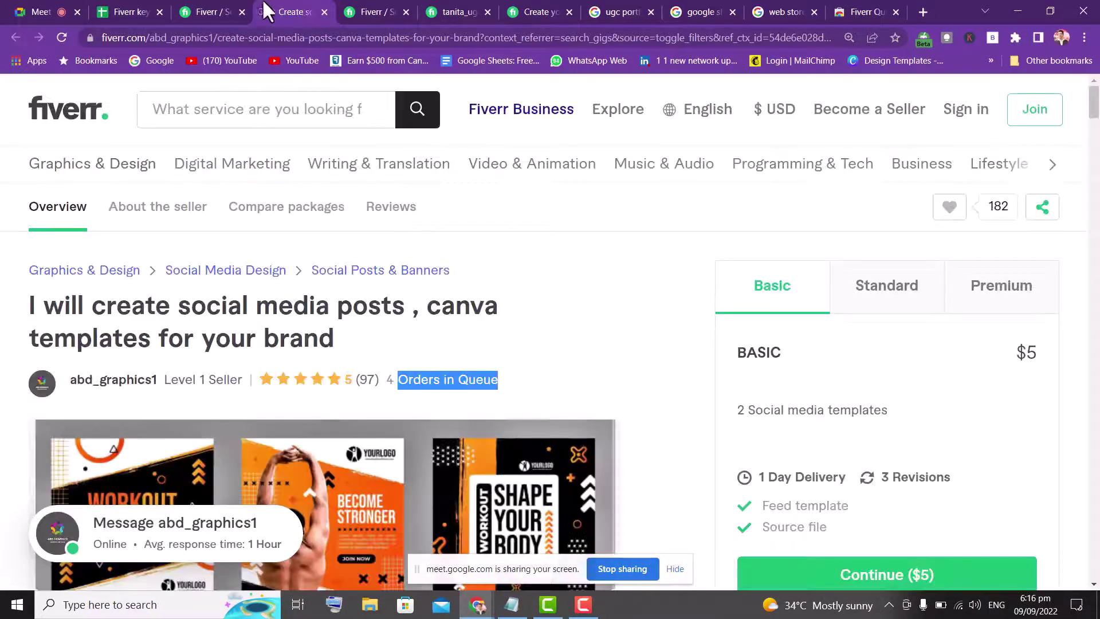
click(213, 12)
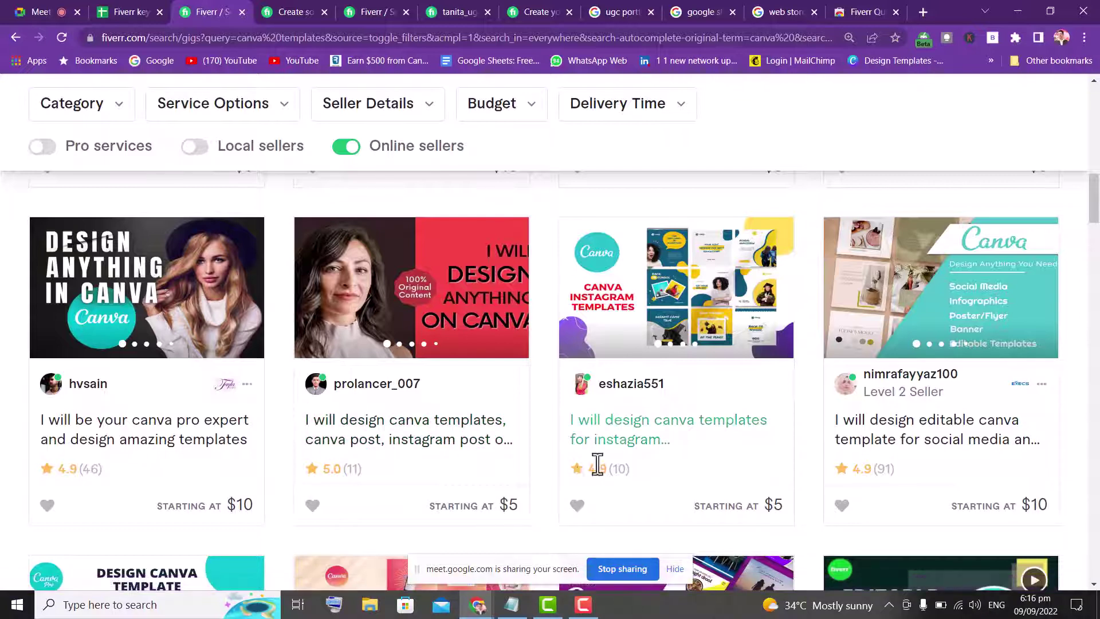
right_click(362, 435)
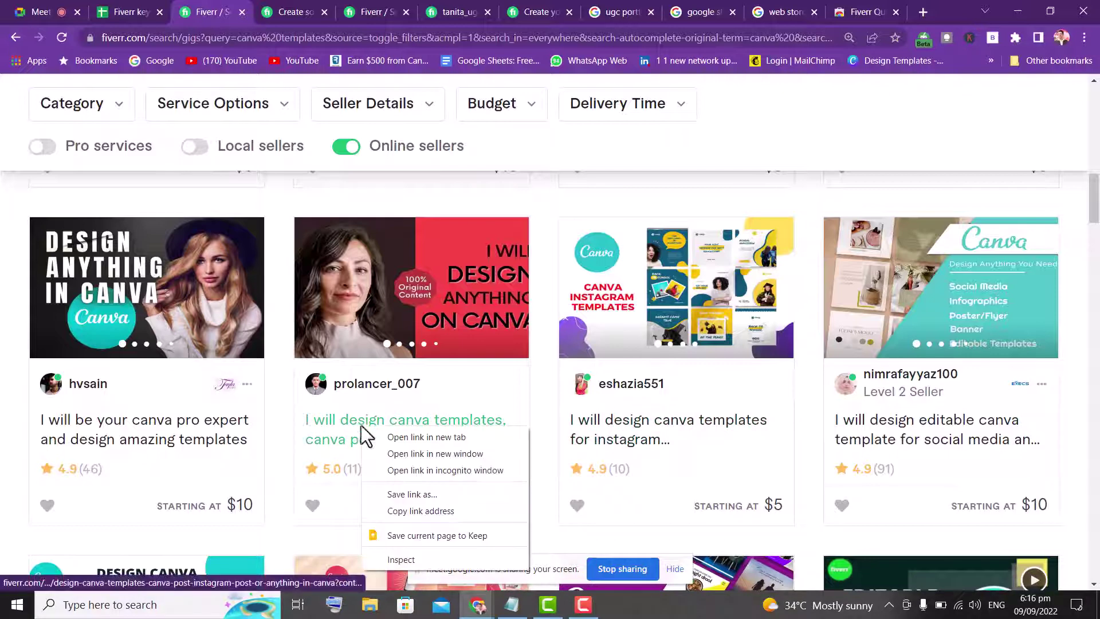
click(398, 441)
click(263, 9)
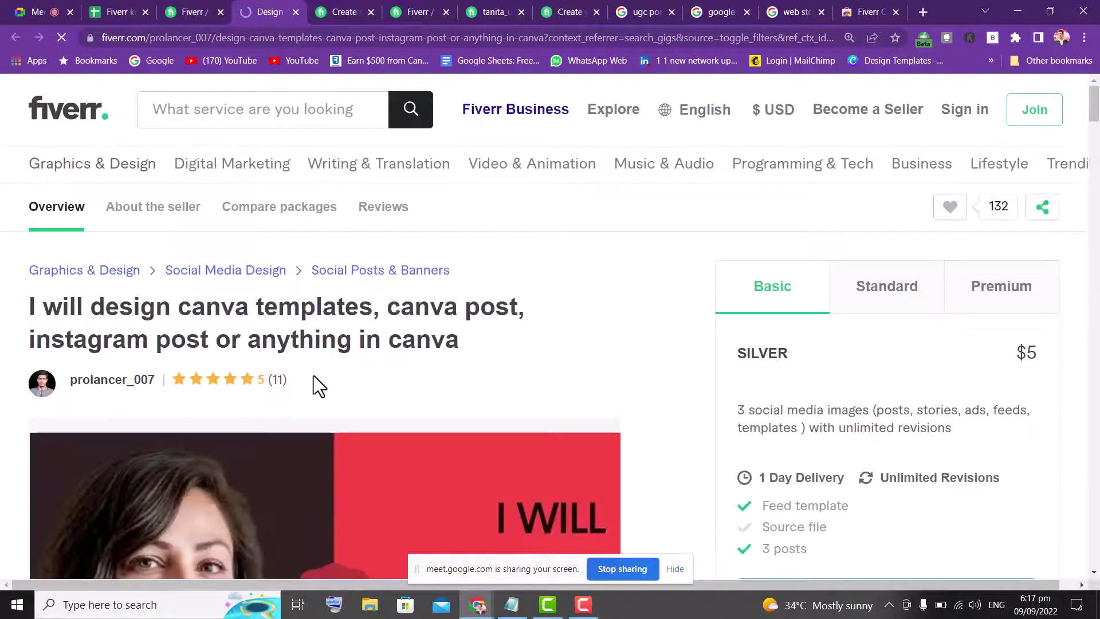
- Open the "canva templates for instagram" gig from the results in a new tab and check it for queued orders
click(189, 10)
right_click(661, 441)
click(702, 457)
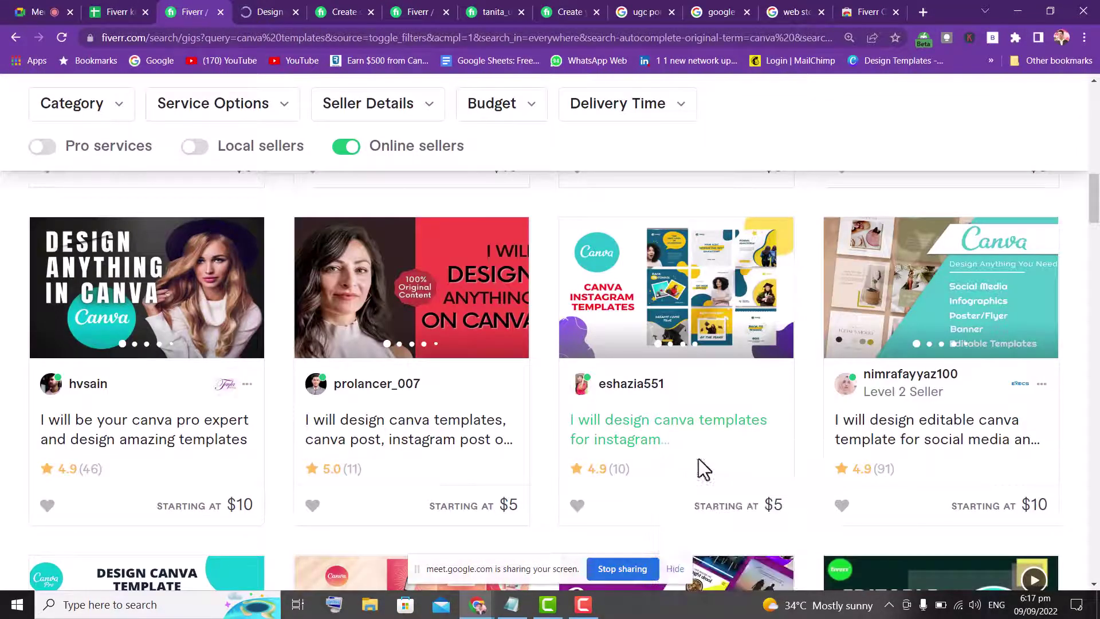
click(319, 8)
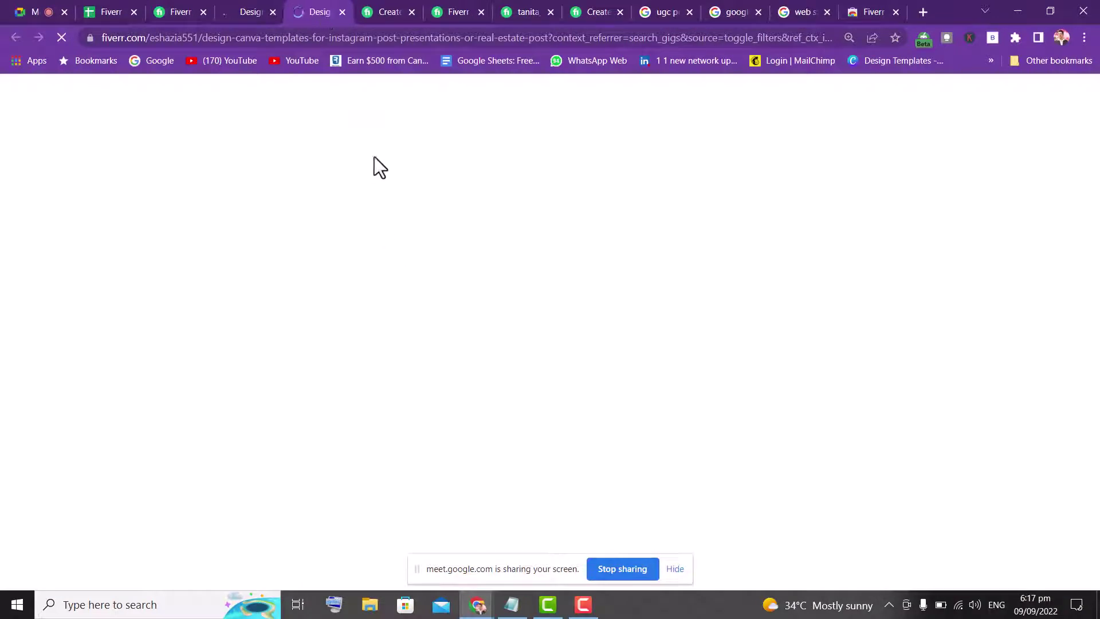
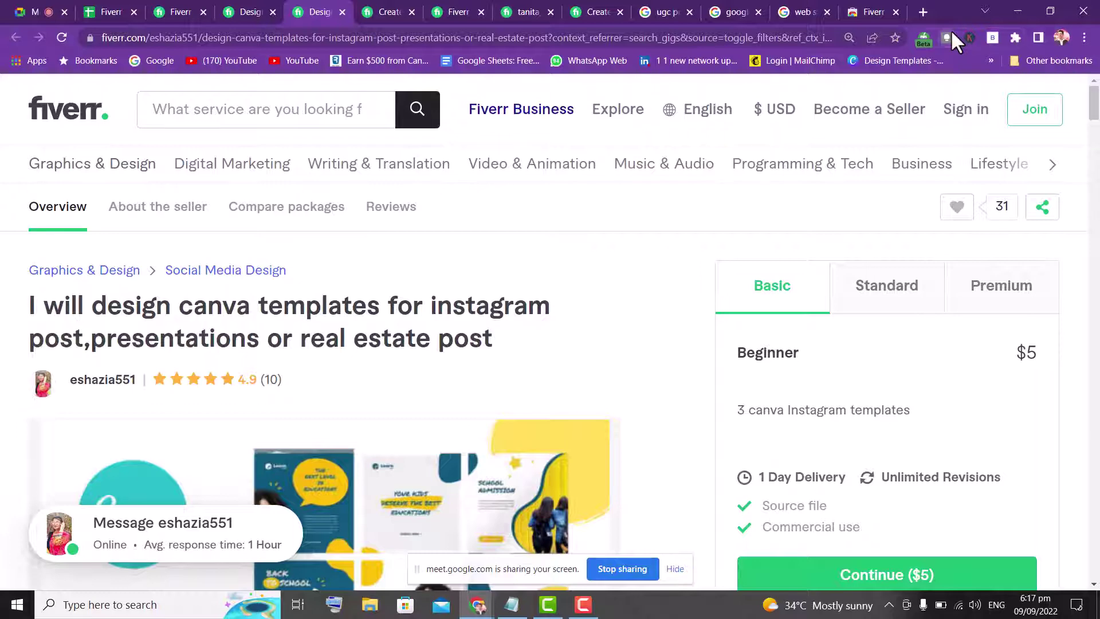
- Add the Fiverr Quick View extension to Chrome and close the t.me/fivetip page and the extension's store page
click(866, 13)
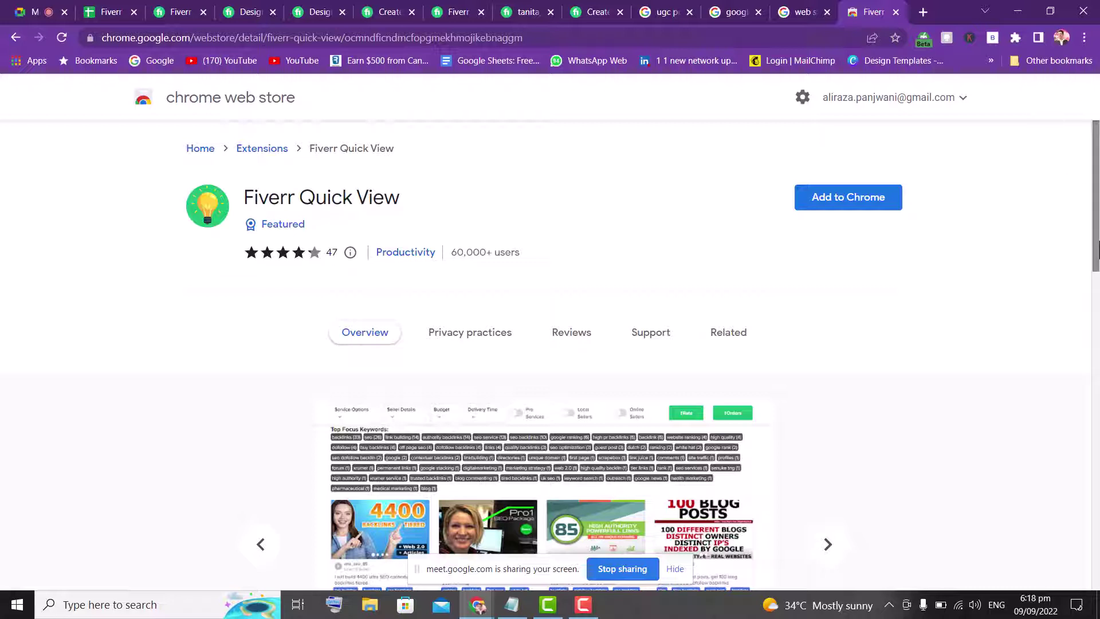
drag(1096, 218, 1088, 118)
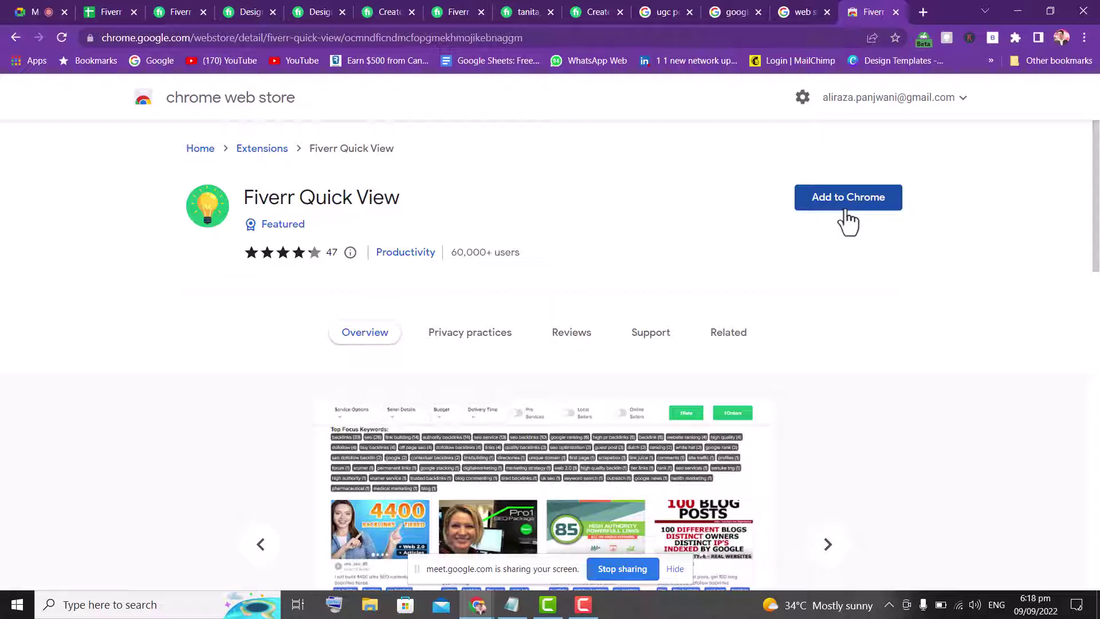
click(821, 211)
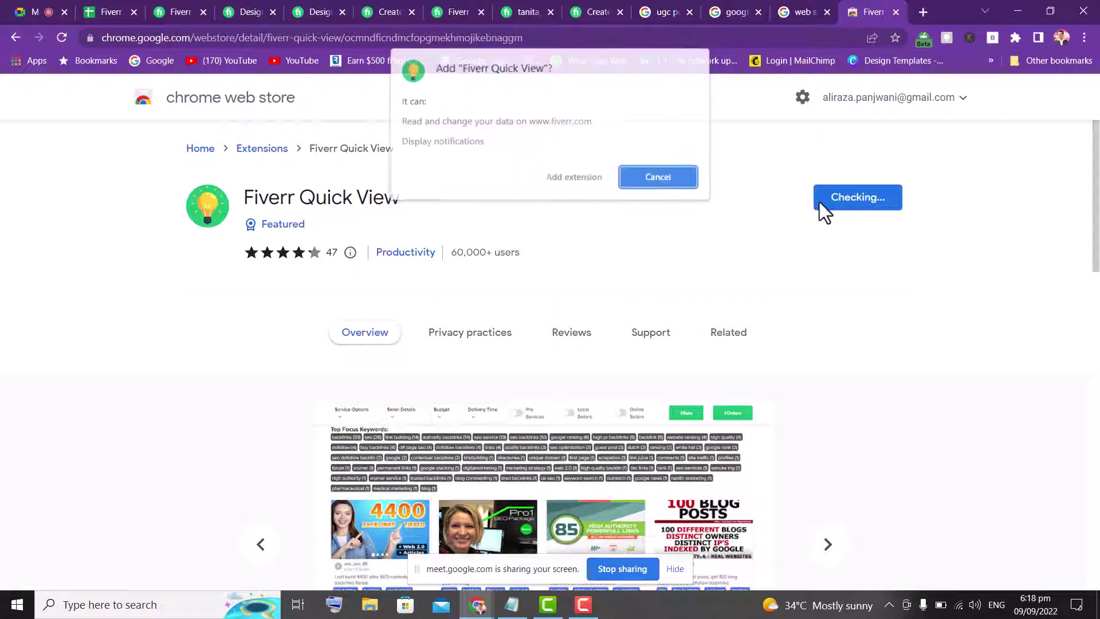
click(589, 181)
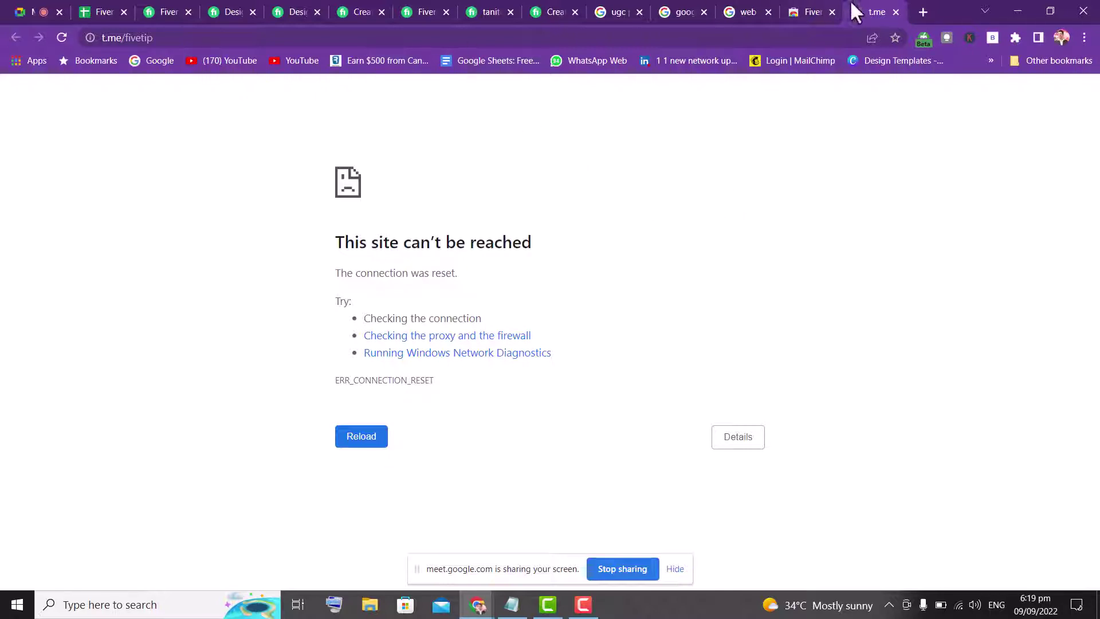
click(894, 12)
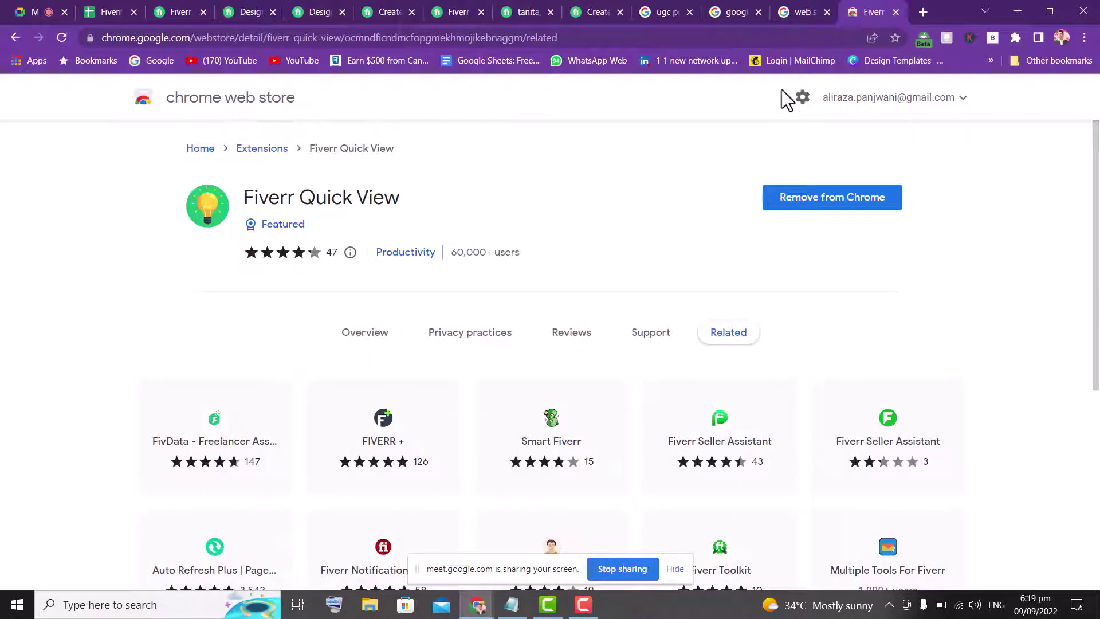
click(805, 12)
click(871, 12)
click(895, 12)
- Go to the open "canva templates, canva post, instagram post" gig and reload its page with the extension installed
click(189, 9)
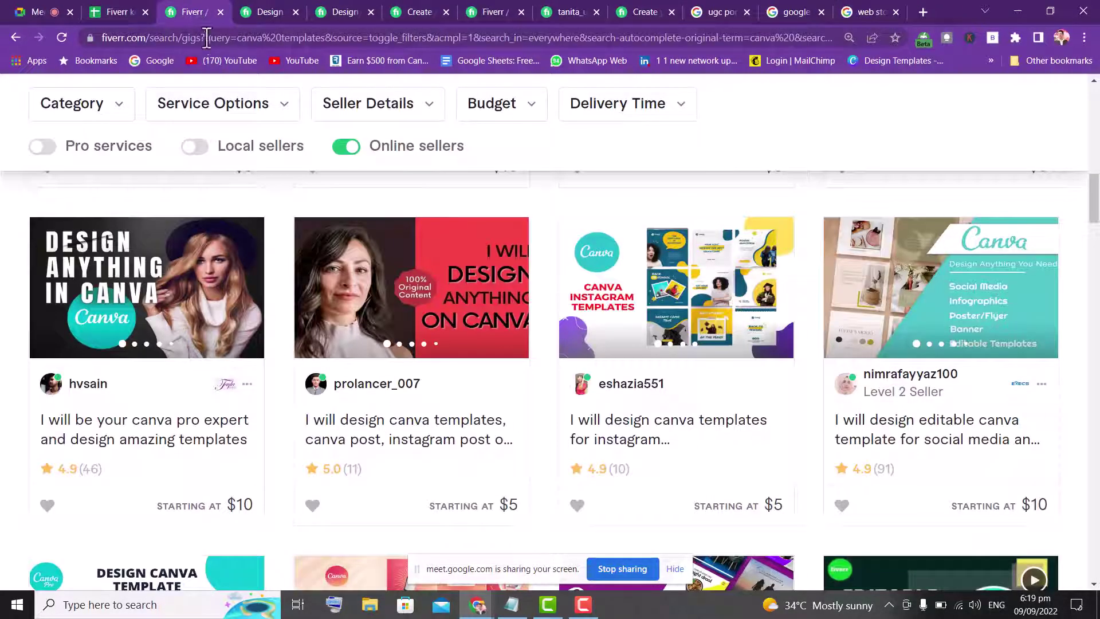
click(119, 13)
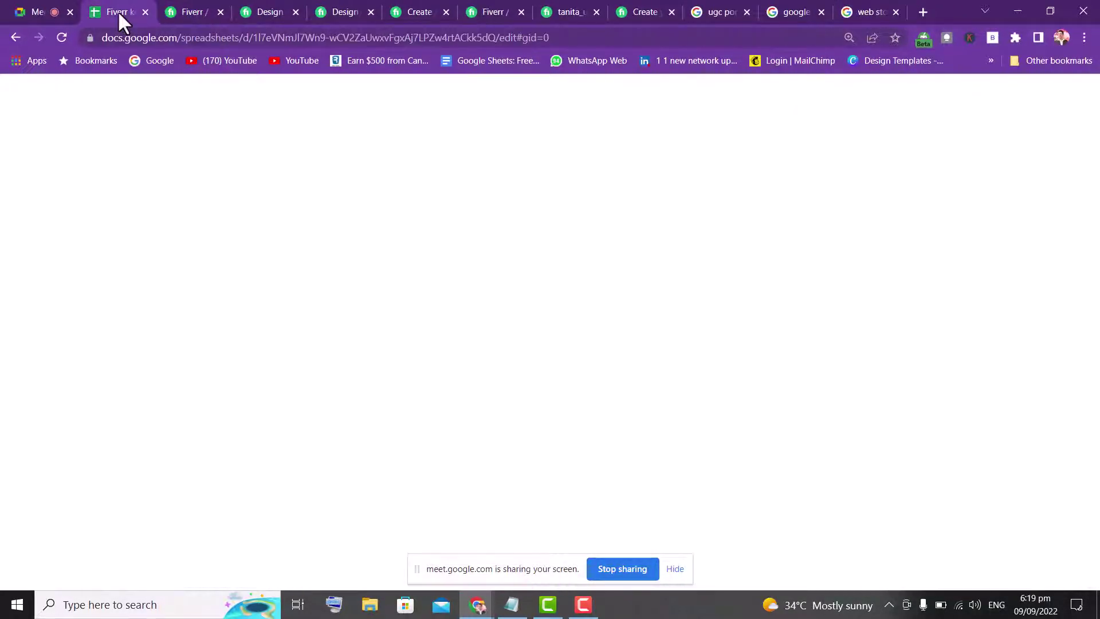
click(252, 10)
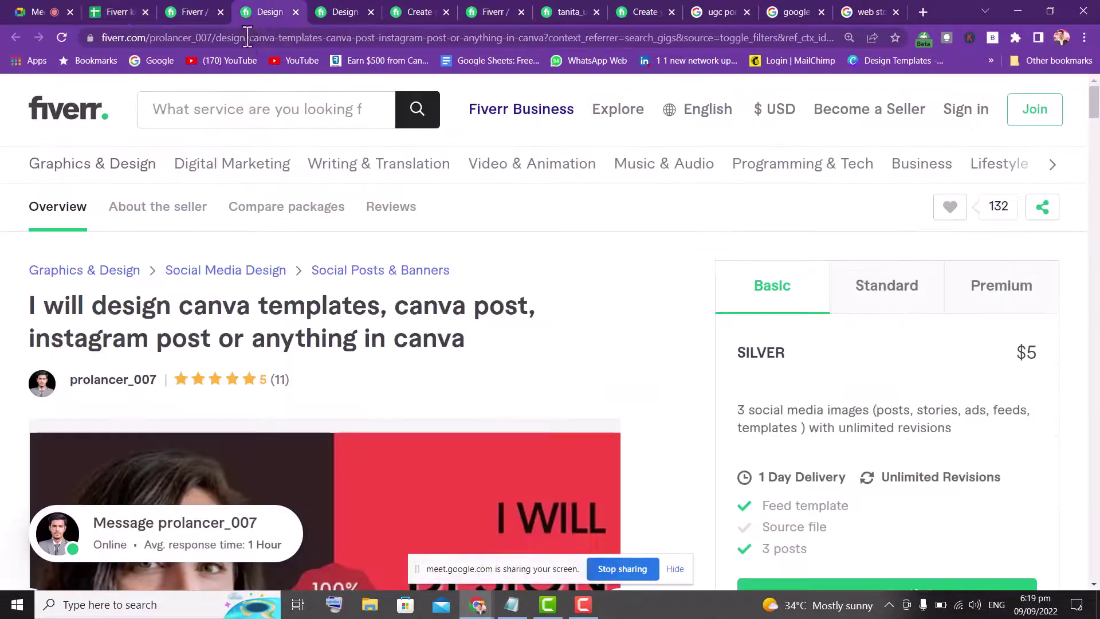
click(254, 37)
key(Return)
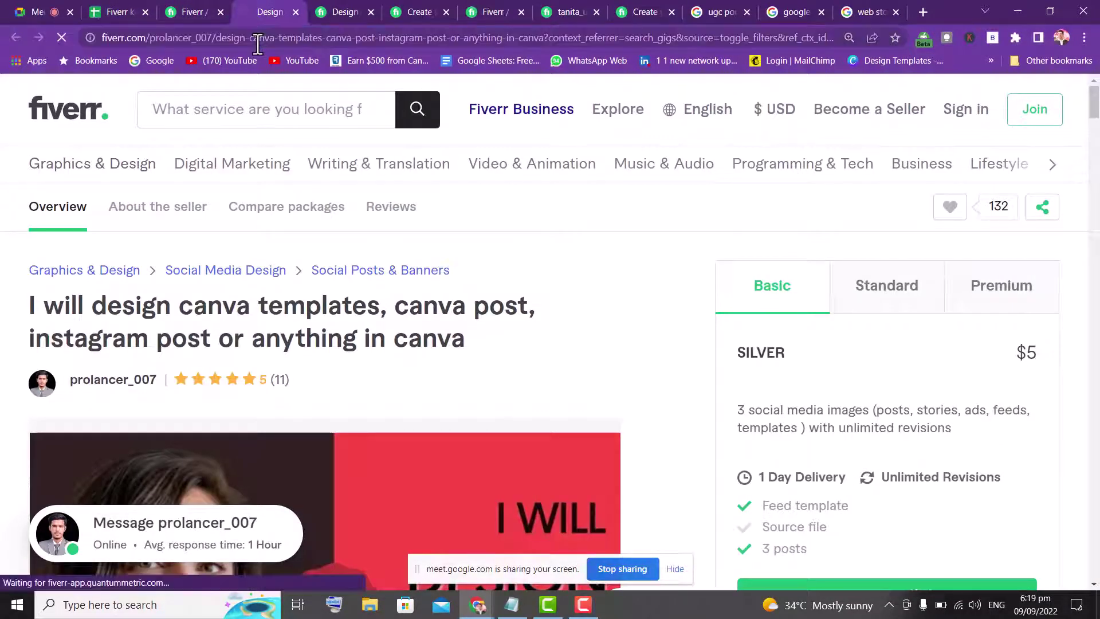
scroll(1094, 109, down, 1)
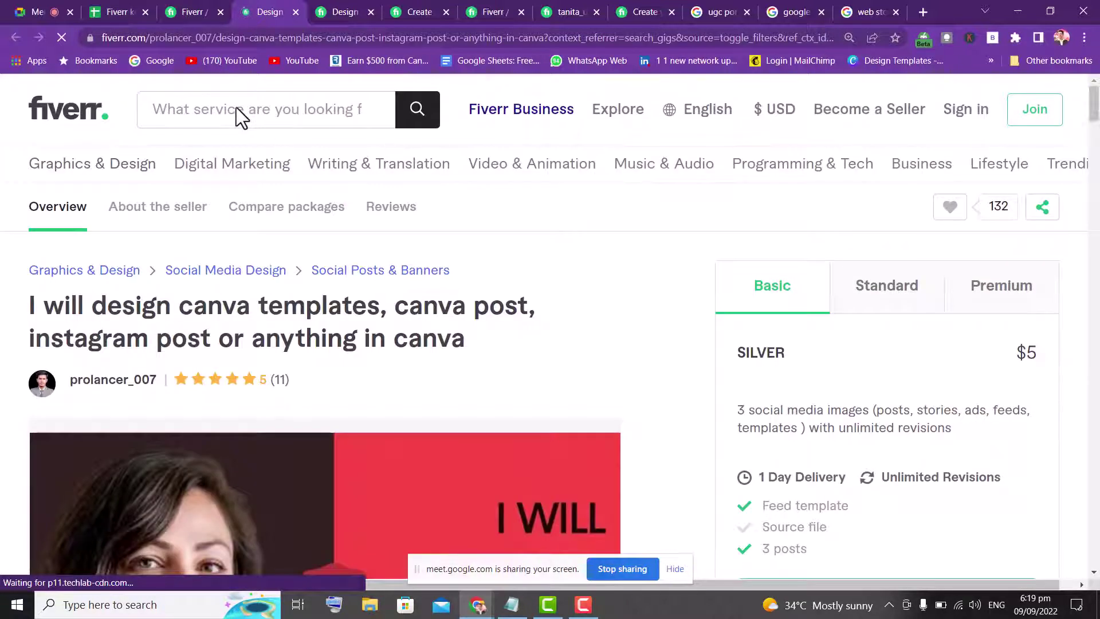
- Examine Fiverr's suggestions for "thumbails", shorten the search term to "thumb" and open the suggested "thumbnails youtube" search
click(236, 108)
text(th)
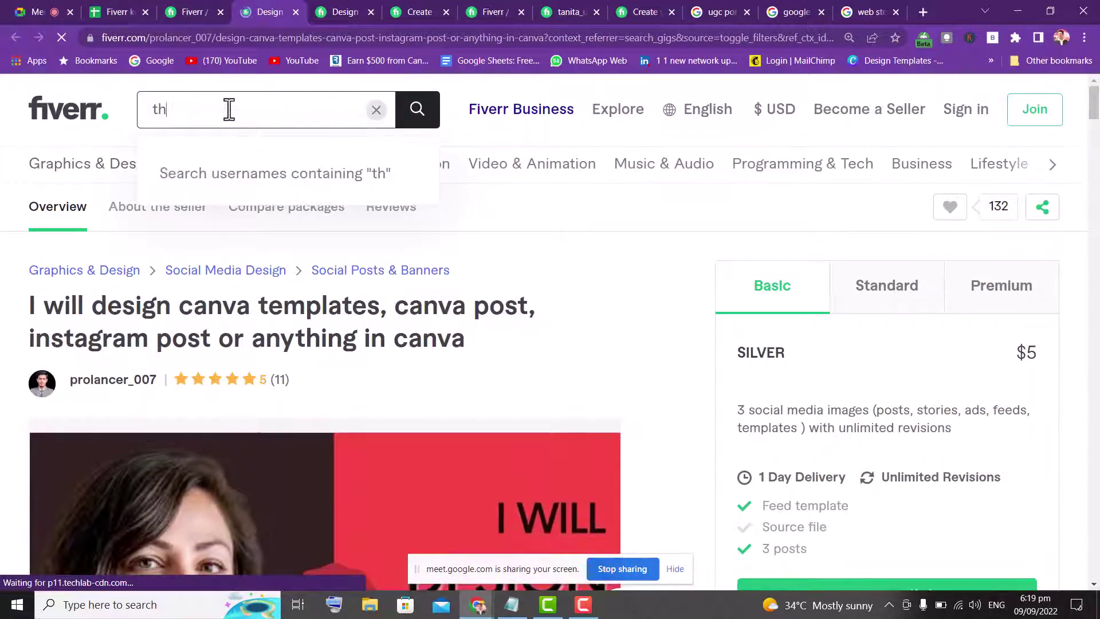
text(um)
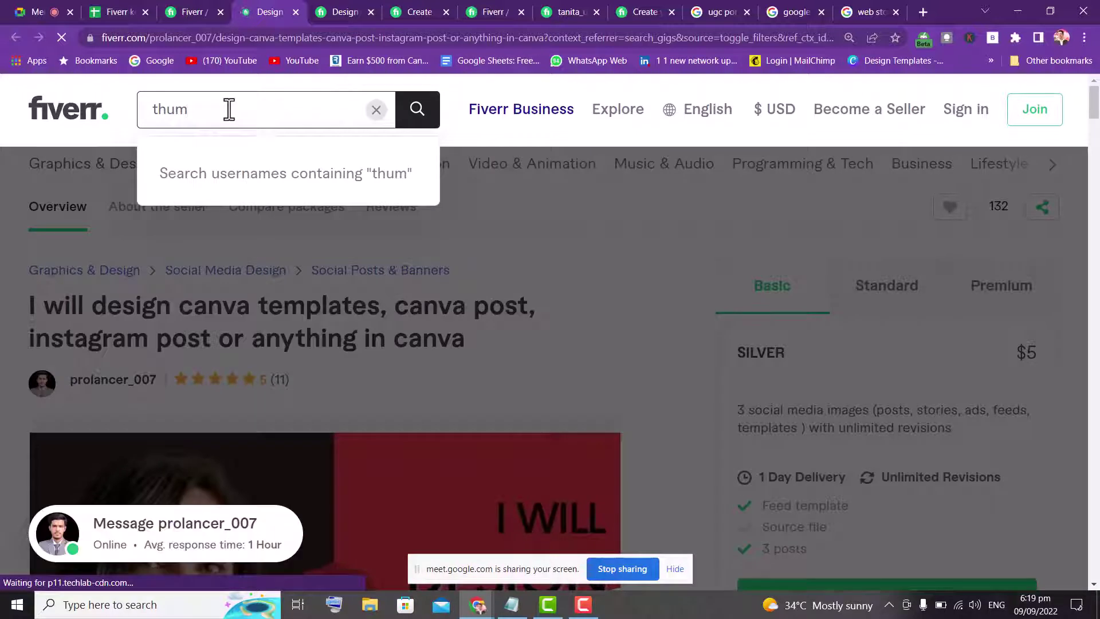
text(ba)
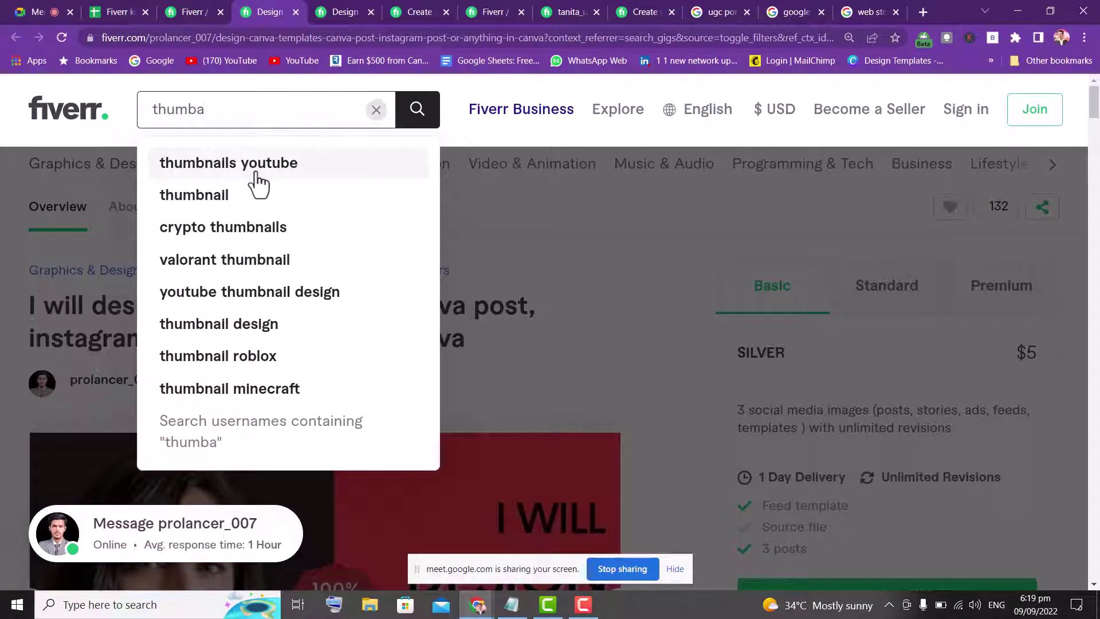
text(ils)
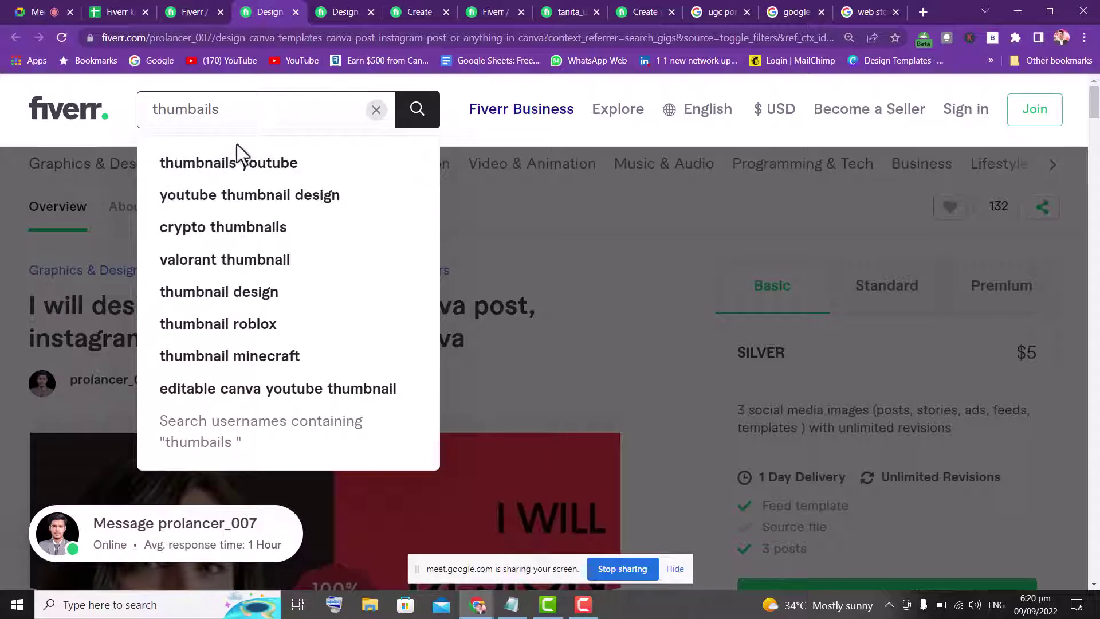
key(BackSpace)
key(BackSpace)
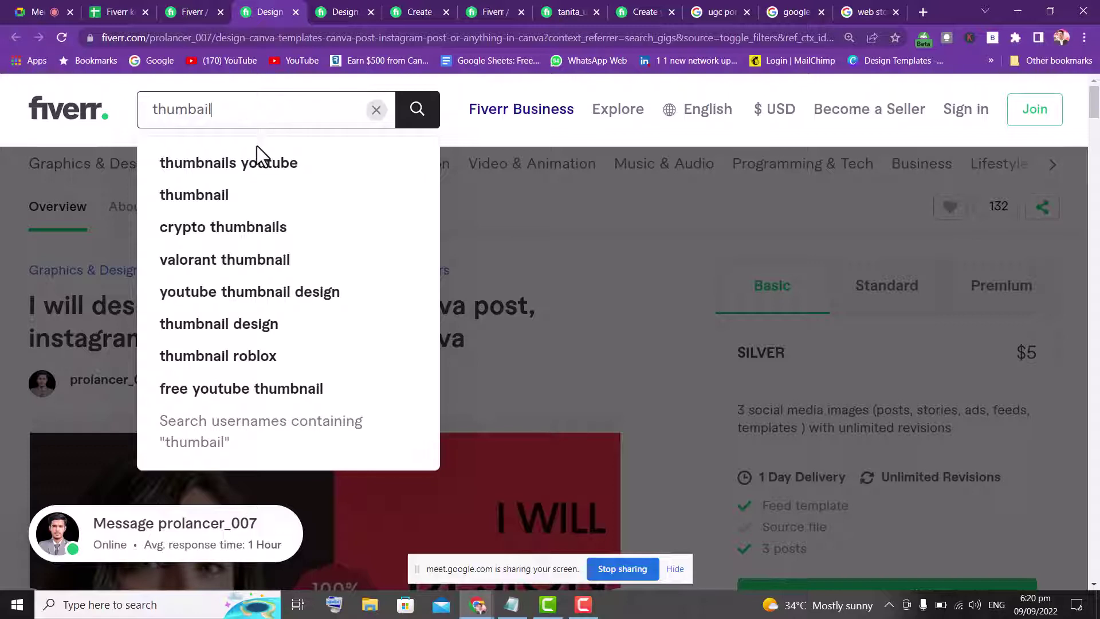
key(BackSpace)
key(BackSpace)
key(BackSpace)
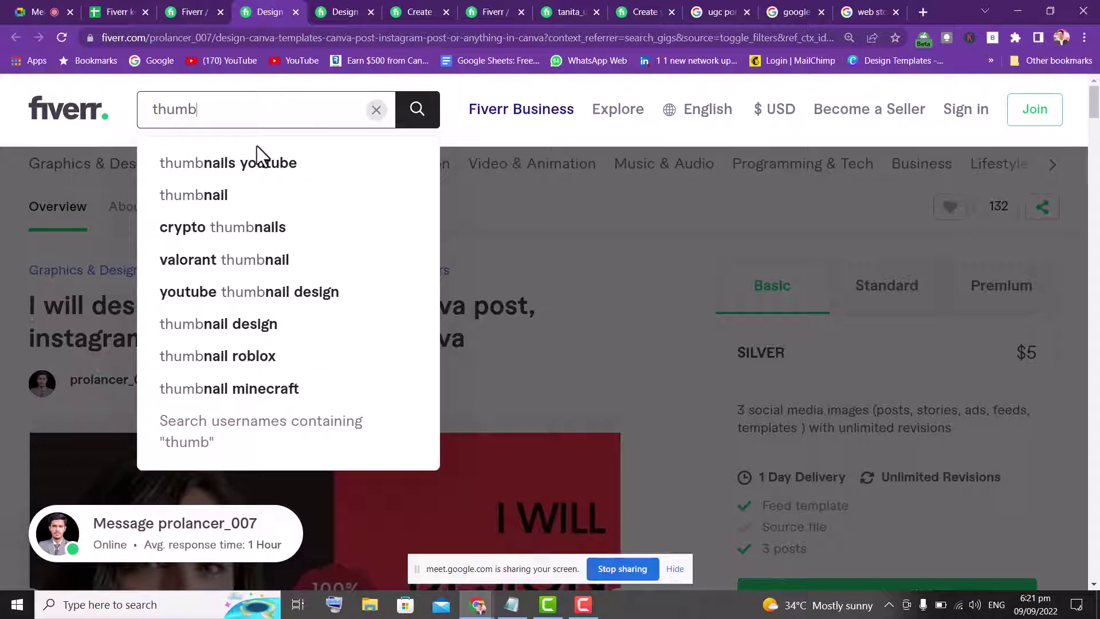
click(281, 163)
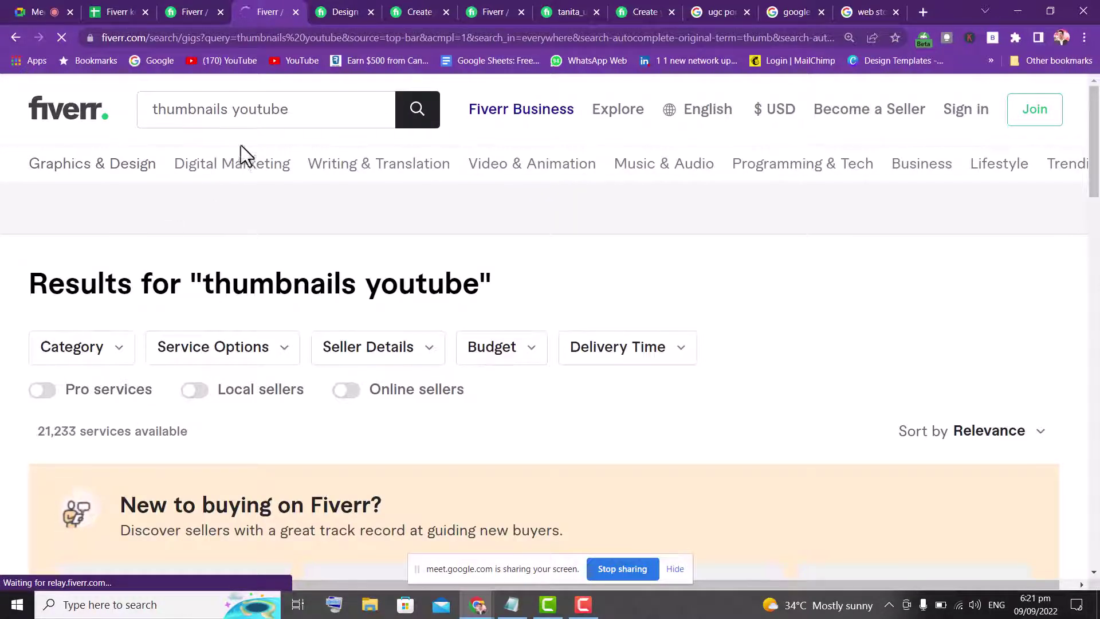
- Copy the search term "thumbnails youtube" from Fiverr into cell A9 of the keyword research sheet
click(289, 111)
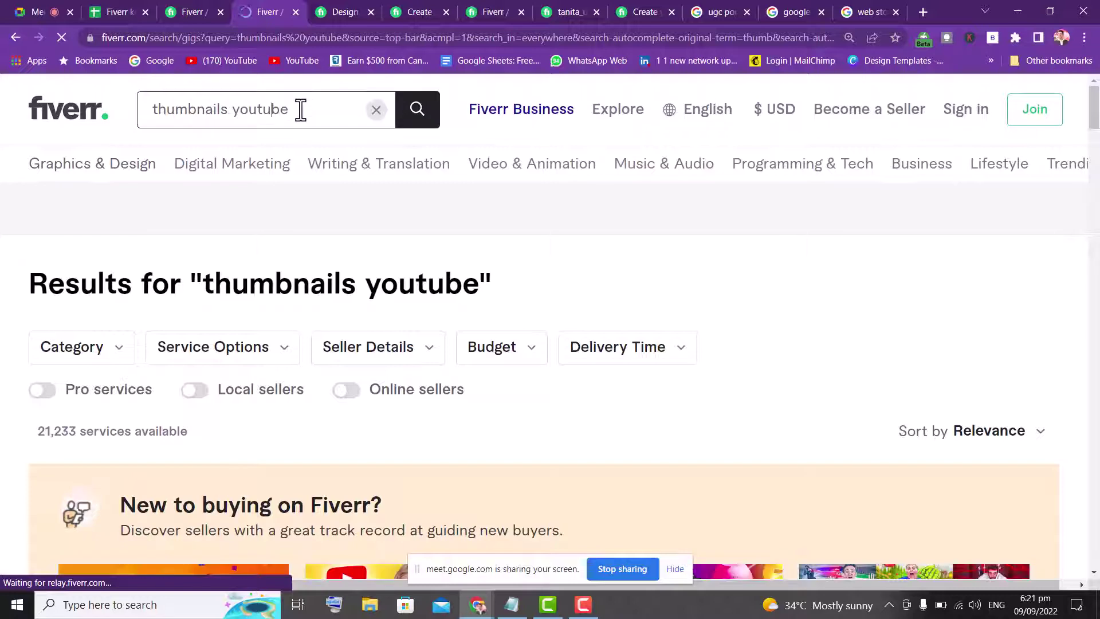
triple_click(300, 110)
key(ctrl+c)
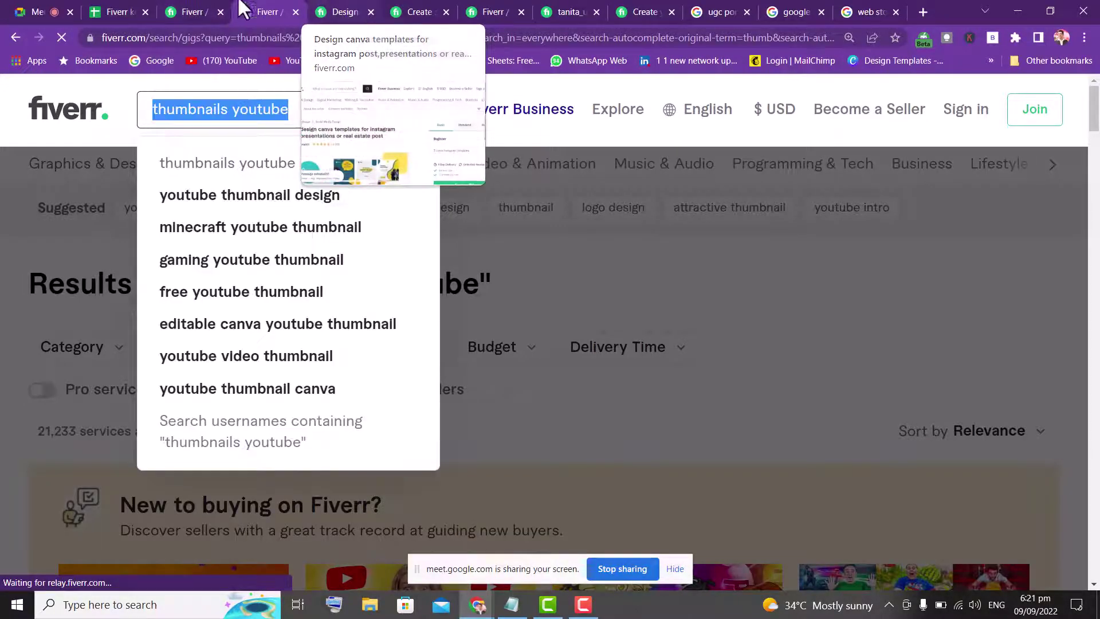
click(126, 12)
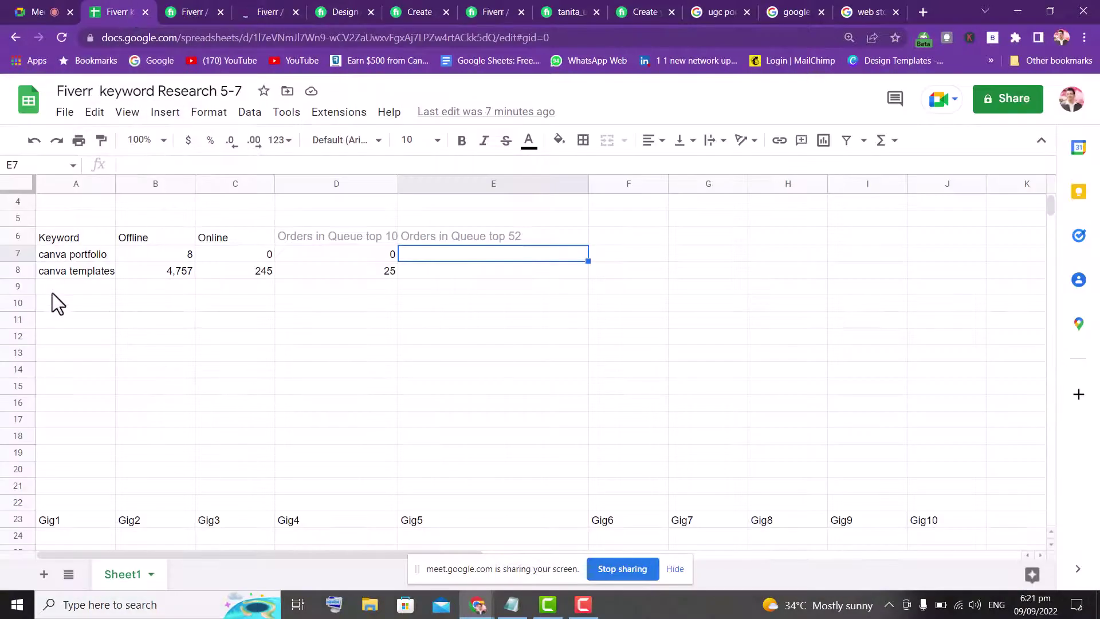
click(67, 273)
click(67, 290)
key(ctrl+v)
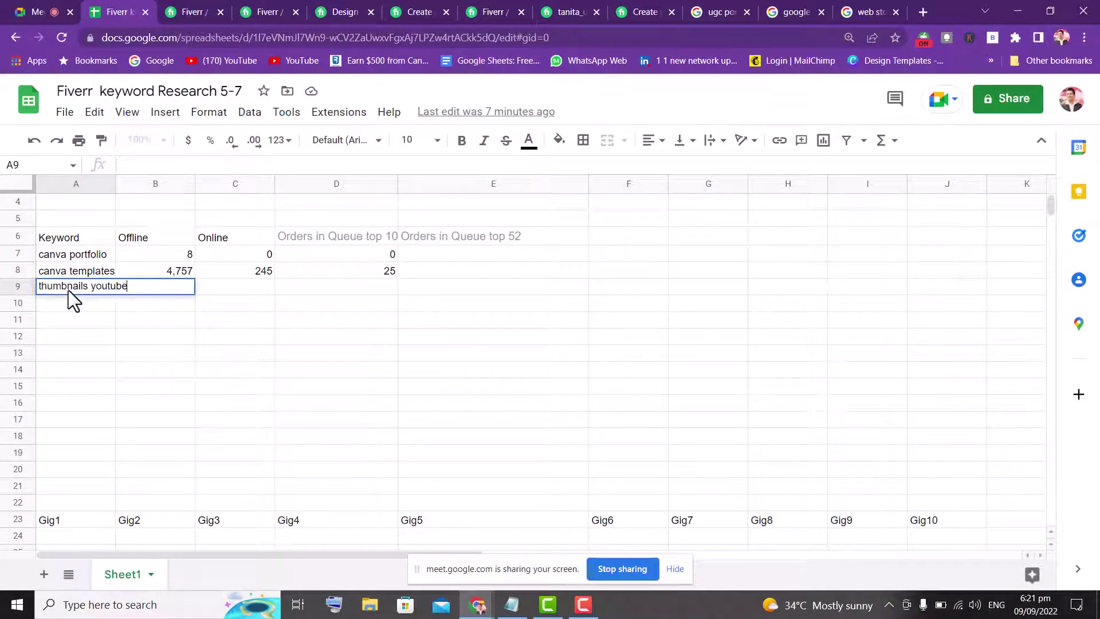
key(Return)
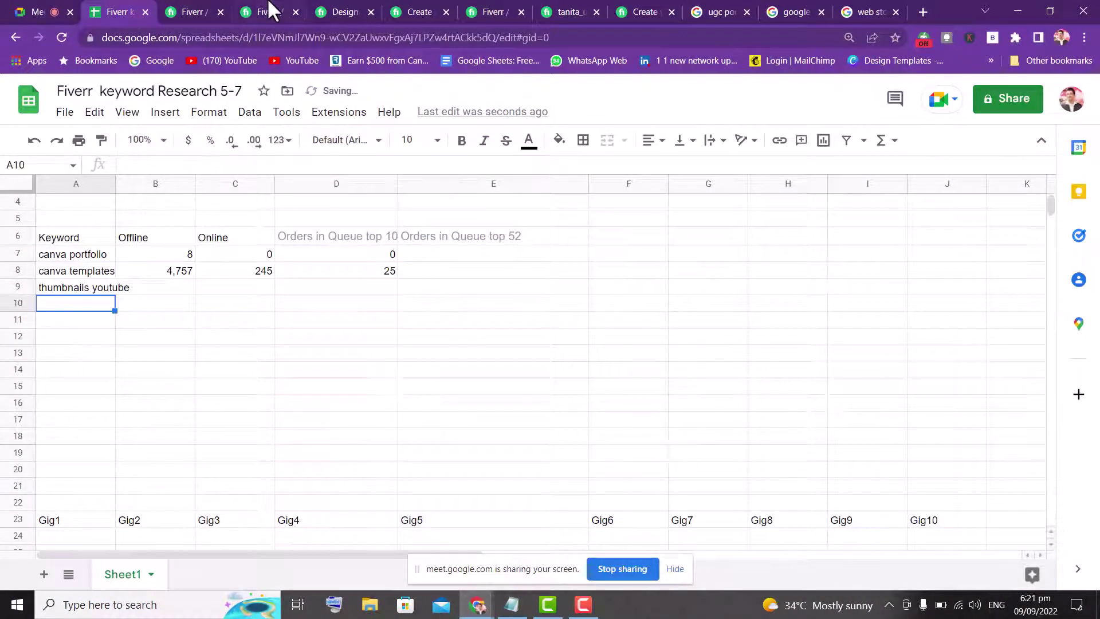
- Copy the keyword's total service count, filter the results to online sellers, and record 21,233 under Offline in cell B9
click(274, 11)
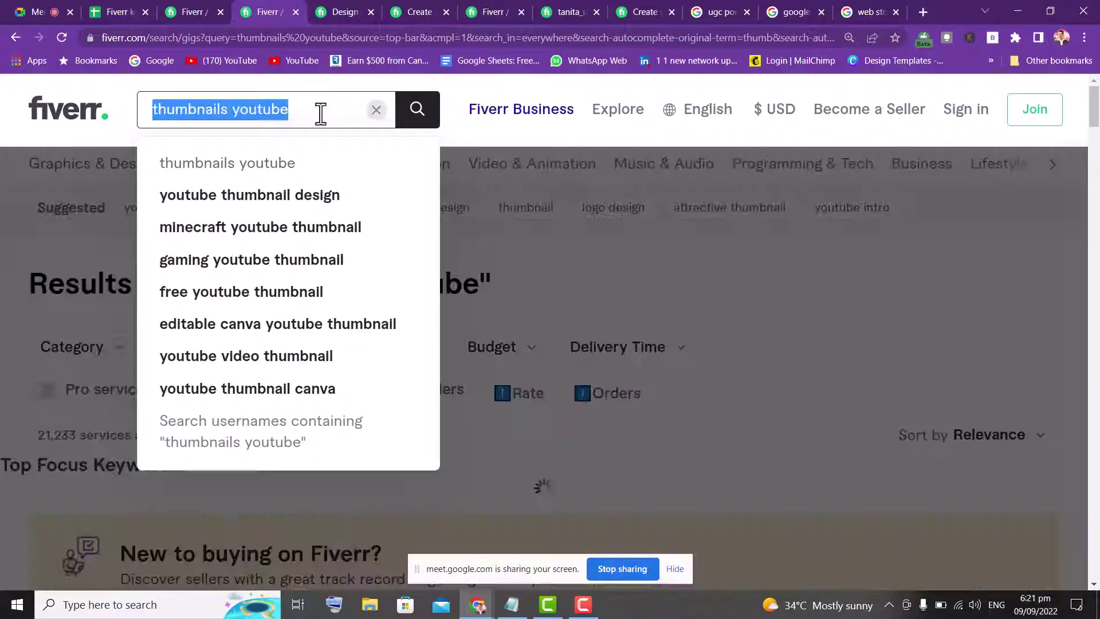
click(319, 113)
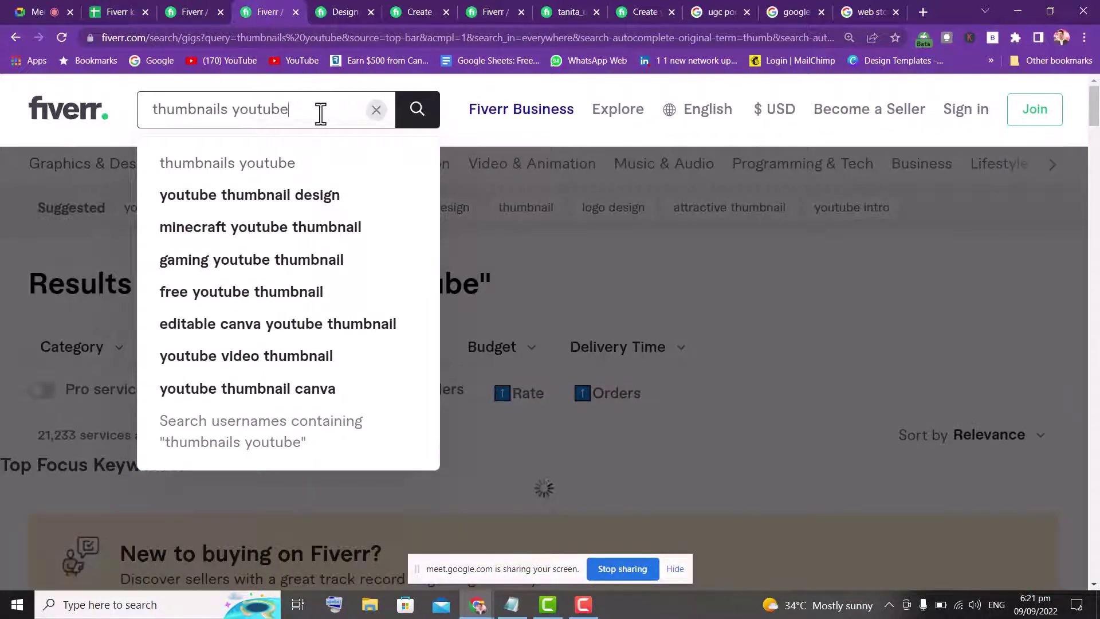
click(6, 243)
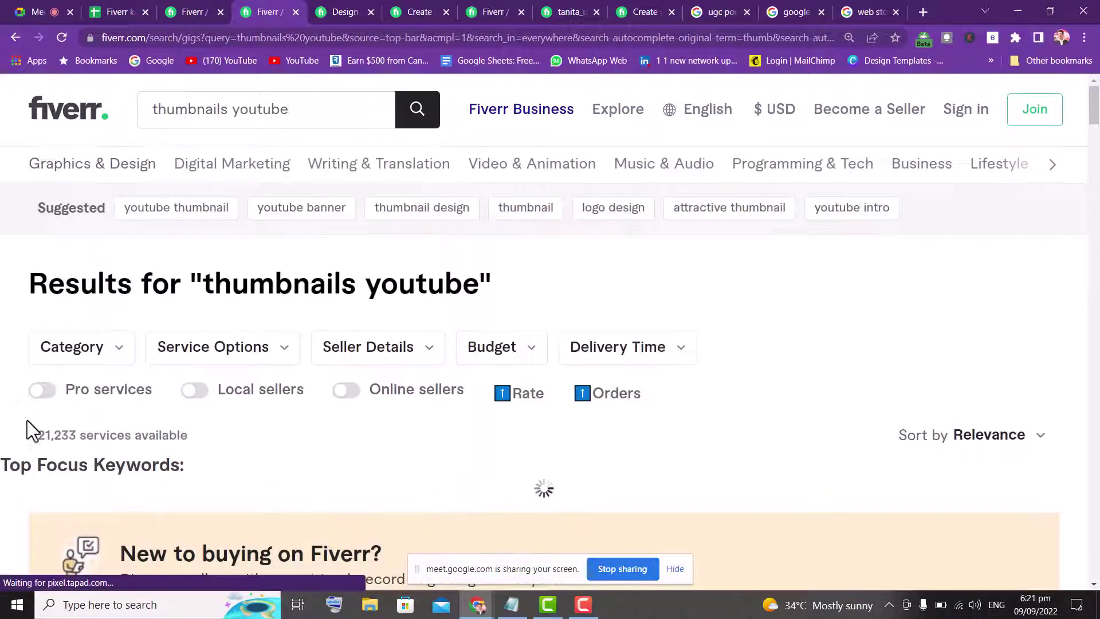
drag(33, 434, 78, 441)
key(ctrl+c)
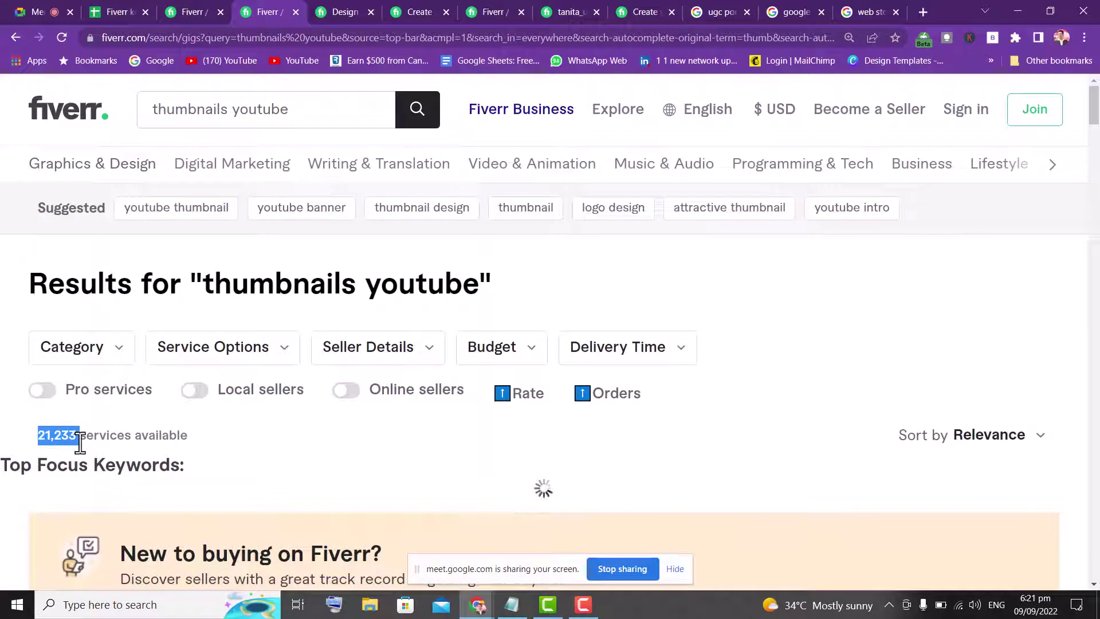
click(345, 391)
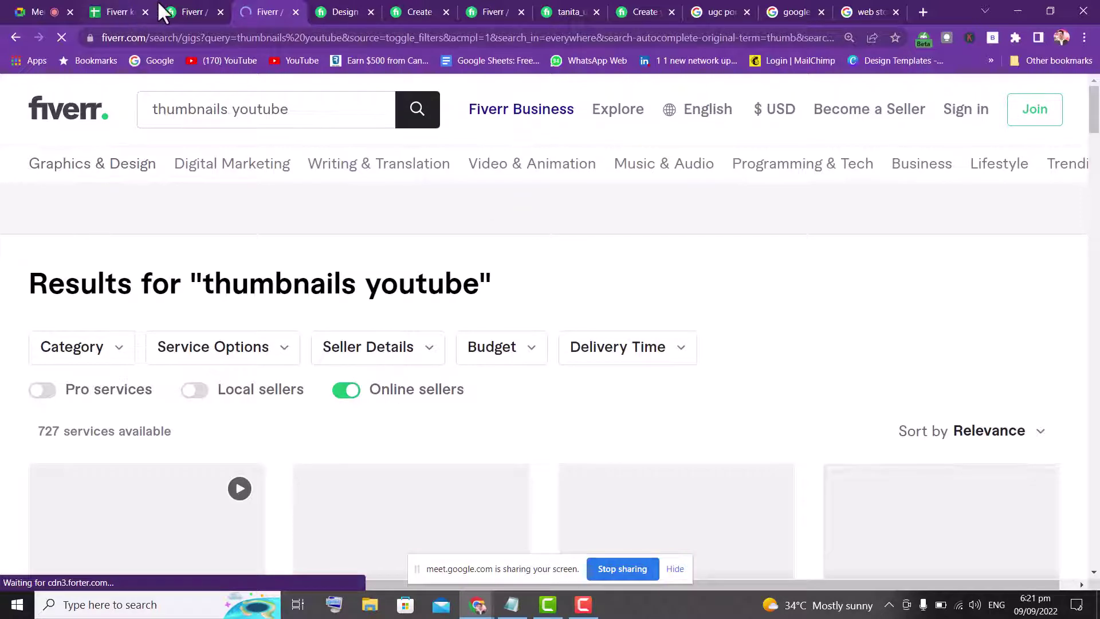
click(115, 10)
click(172, 288)
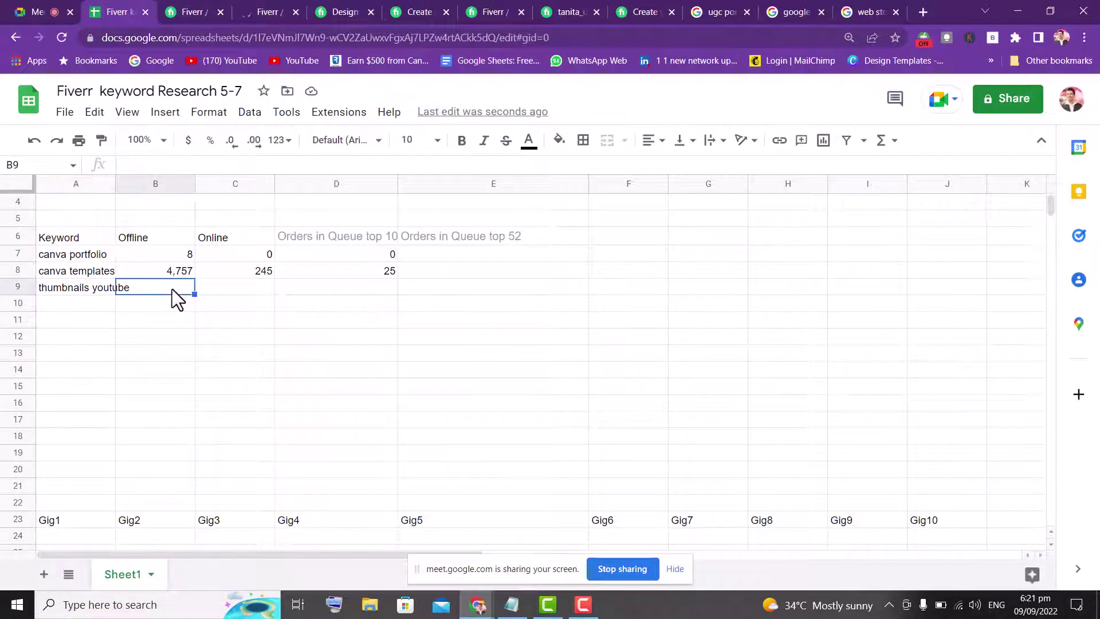
key(ctrl+v)
- Check the online sellers' service count on Fiverr and enter 727 under Online in cell C9
click(242, 288)
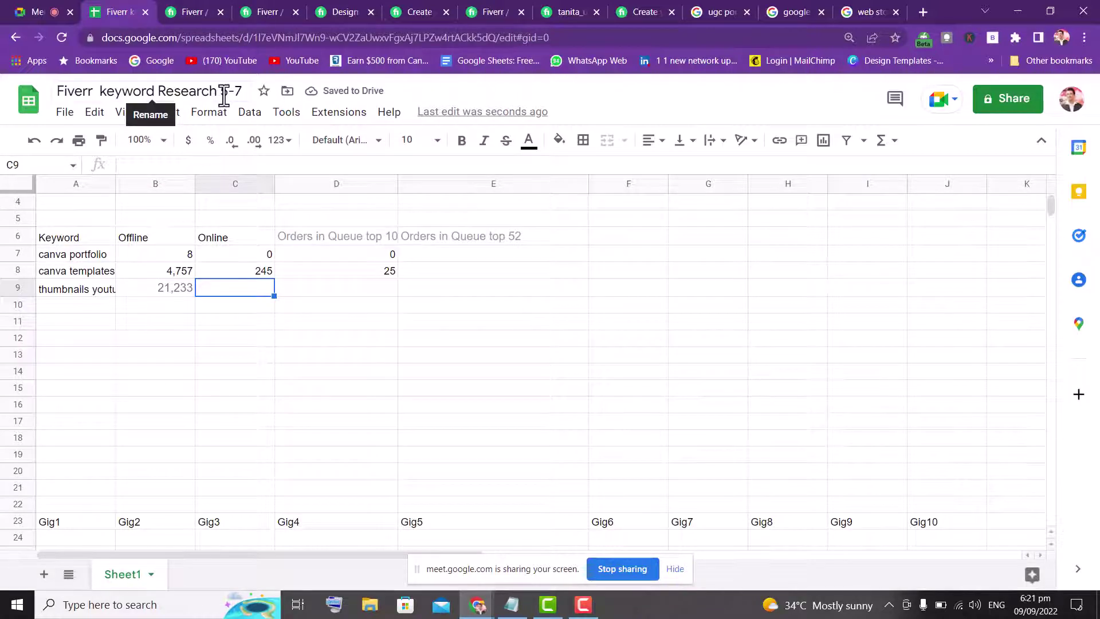
text(7)
click(189, 12)
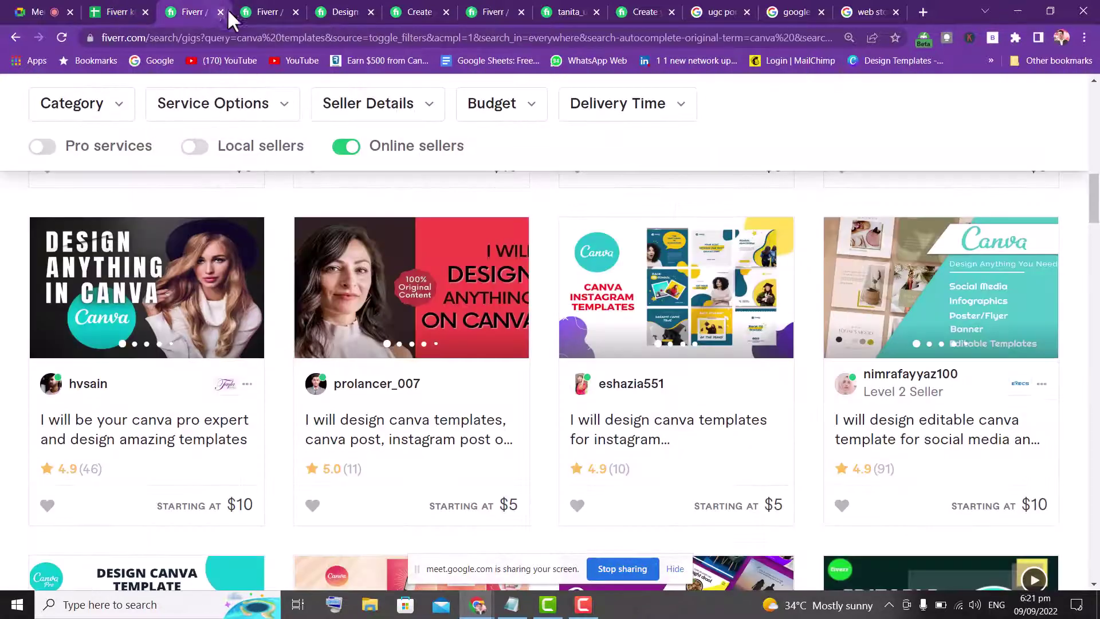
click(264, 12)
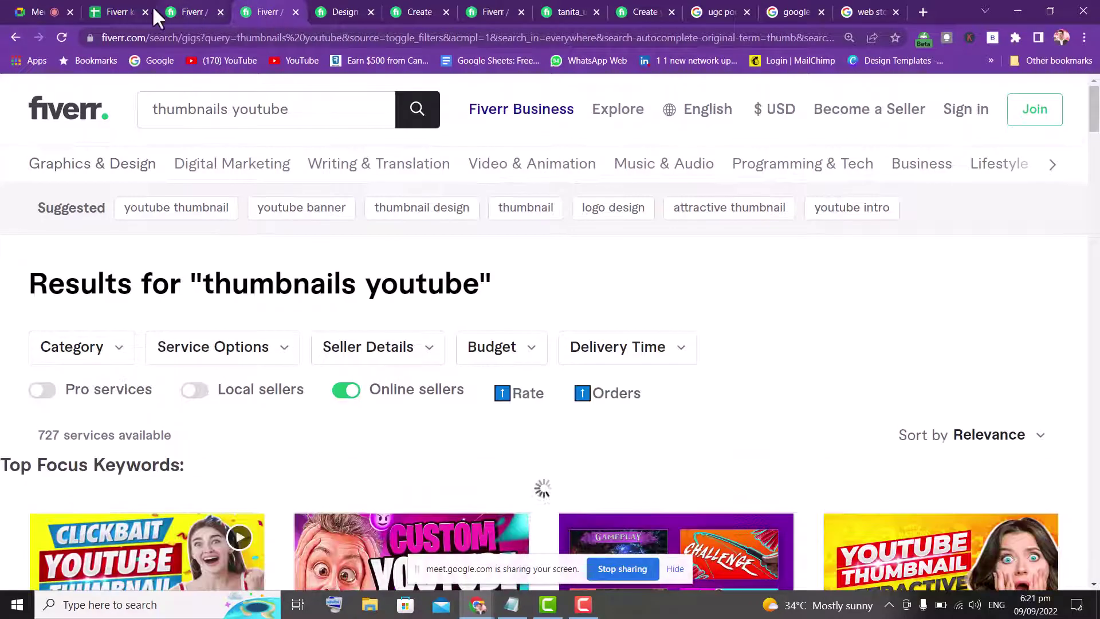
click(117, 13)
text(27)
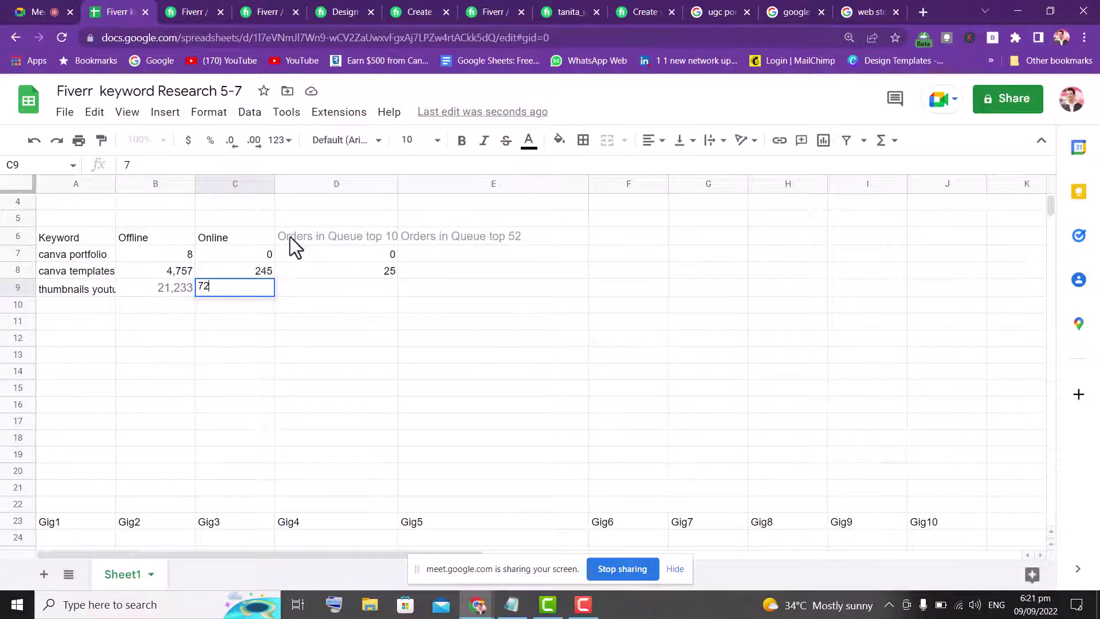
click(332, 321)
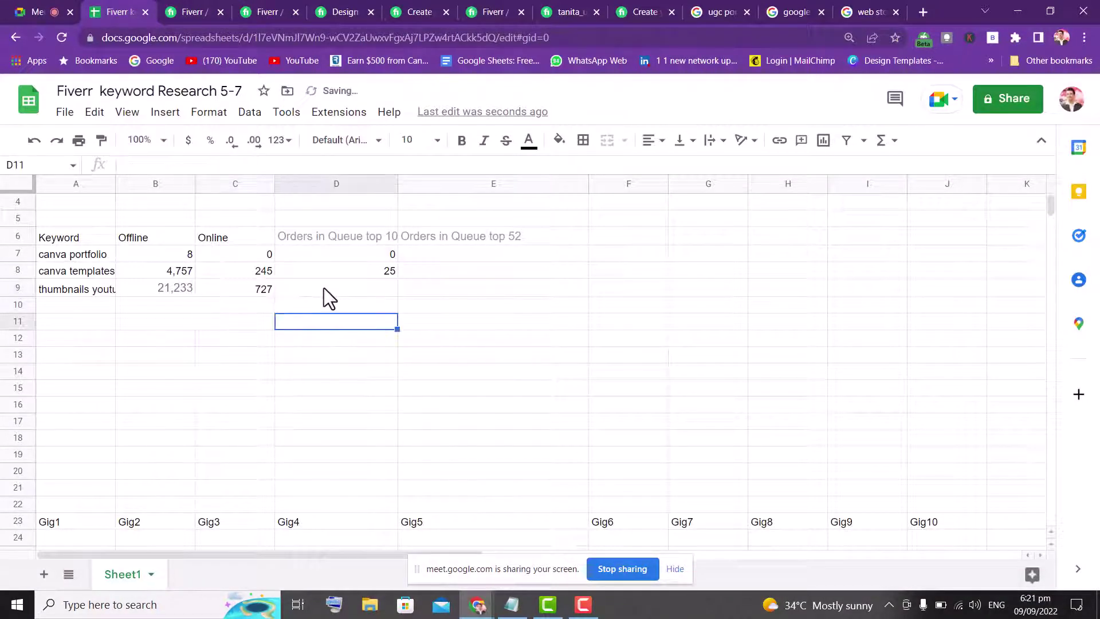
- Examine the queued-order badges on the top "thumbnails youtube" gigs from online sellers and add them up across the first rows
click(201, 11)
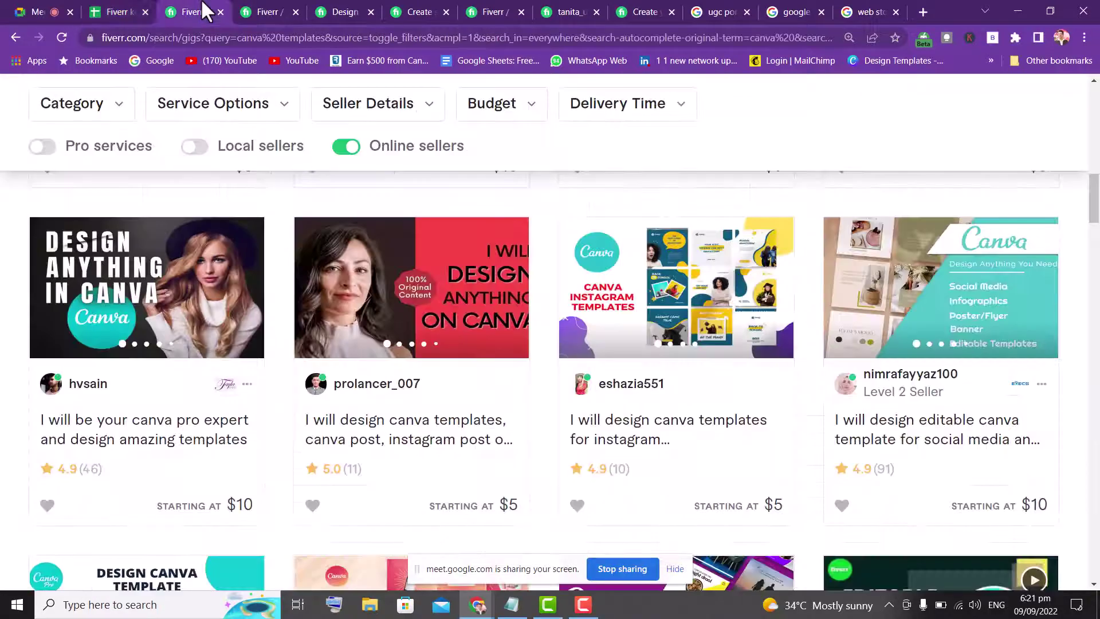
click(259, 9)
drag(1097, 108, 1097, 147)
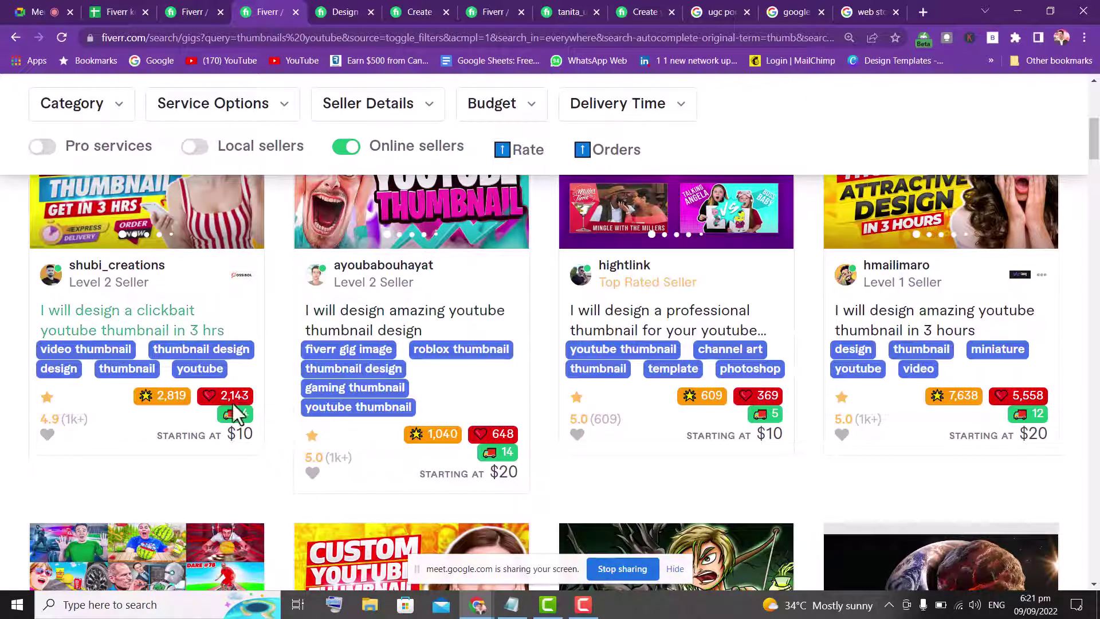
drag(252, 411, 258, 419)
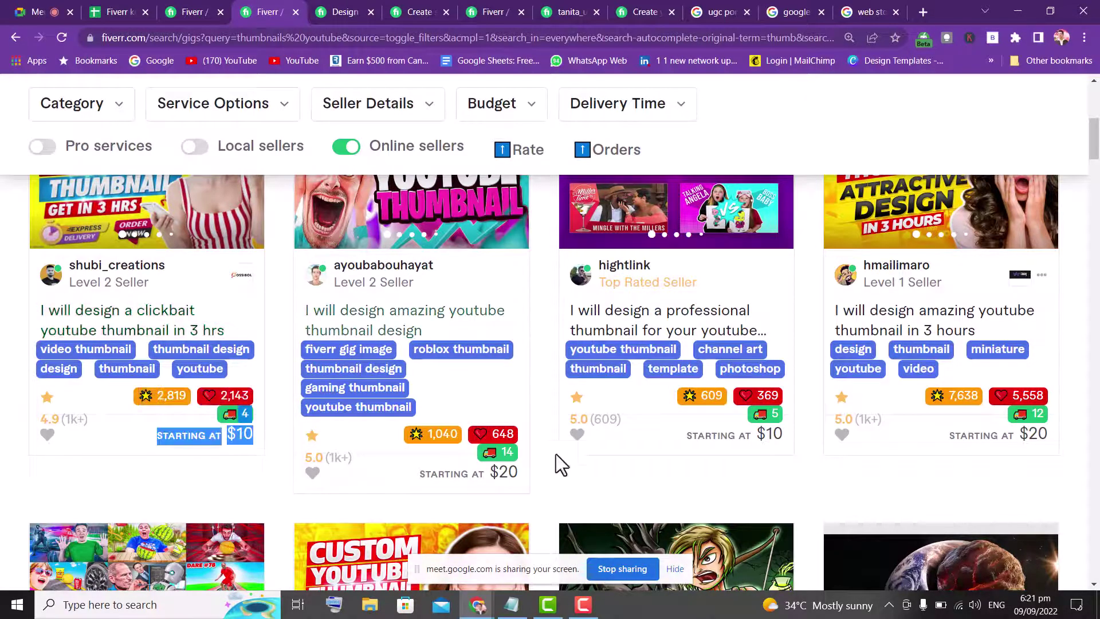
scroll(573, 447, up, 4)
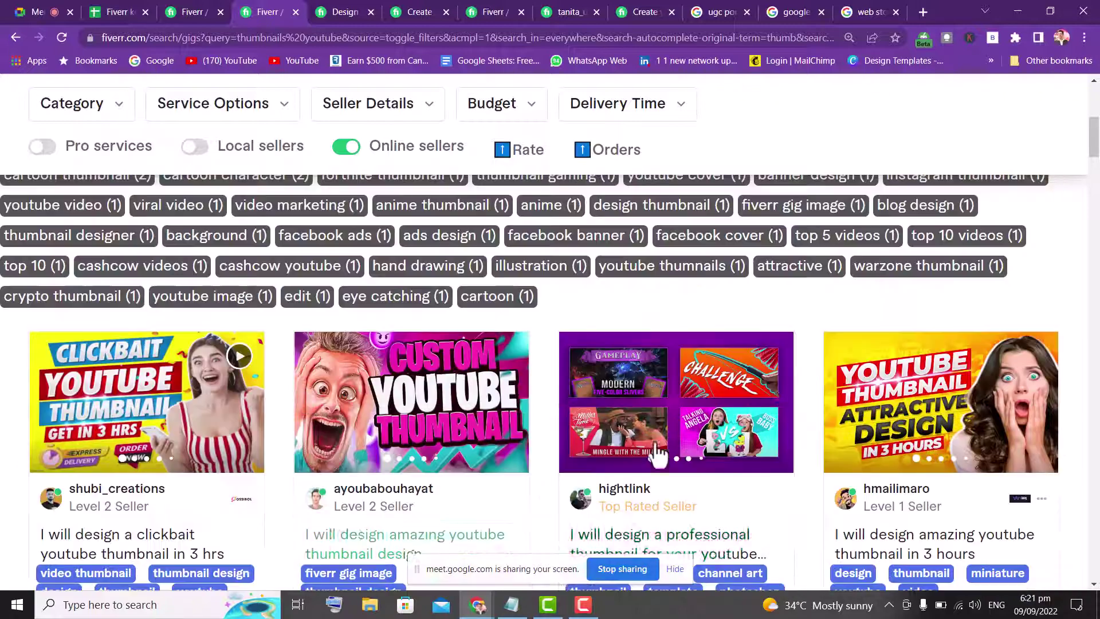
drag(1095, 139, 1095, 155)
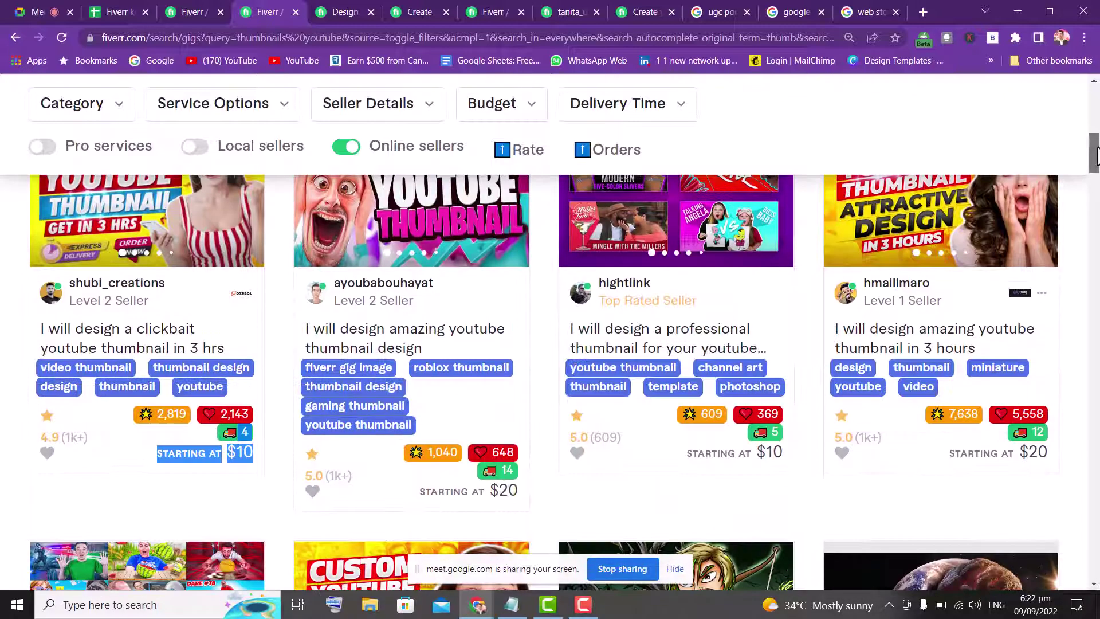
click(1042, 429)
drag(1094, 153, 1094, 188)
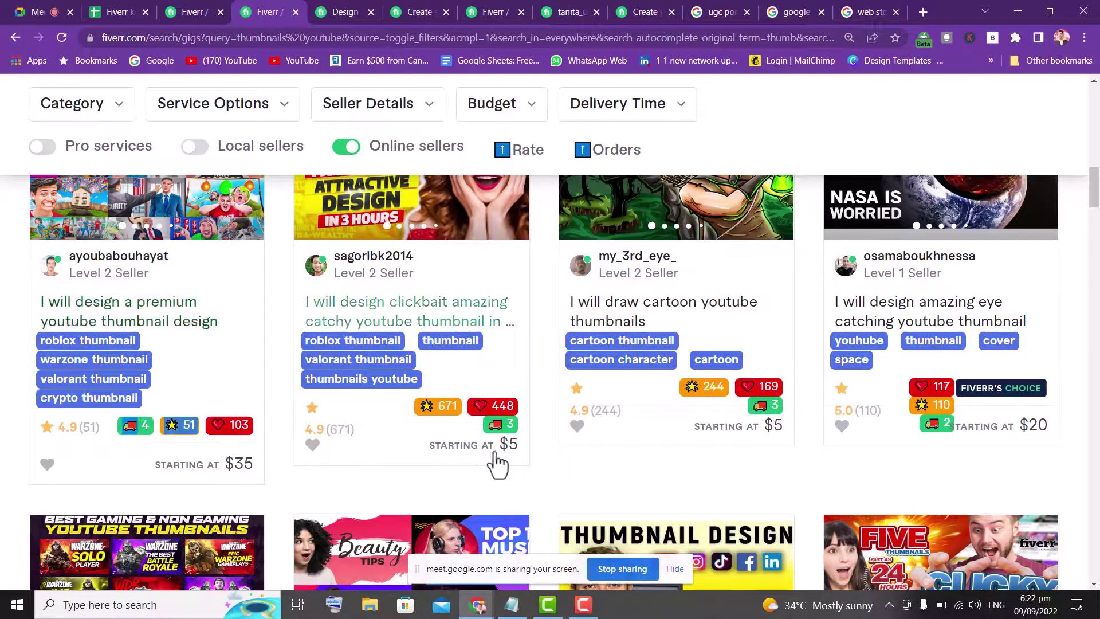
double_click(510, 424)
triple_click(774, 404)
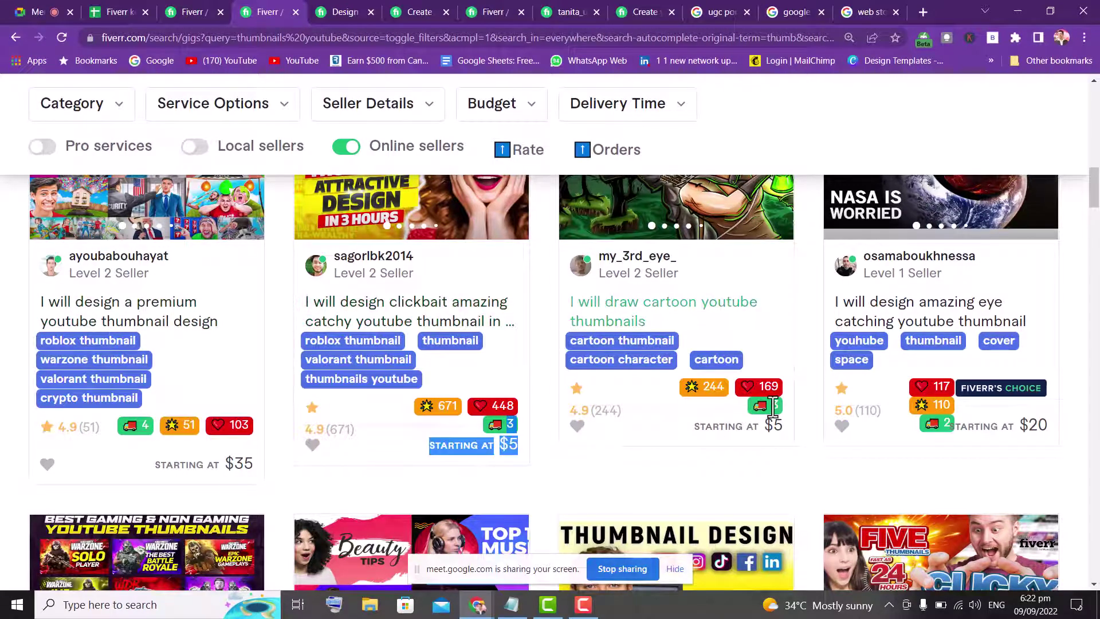
double_click(947, 423)
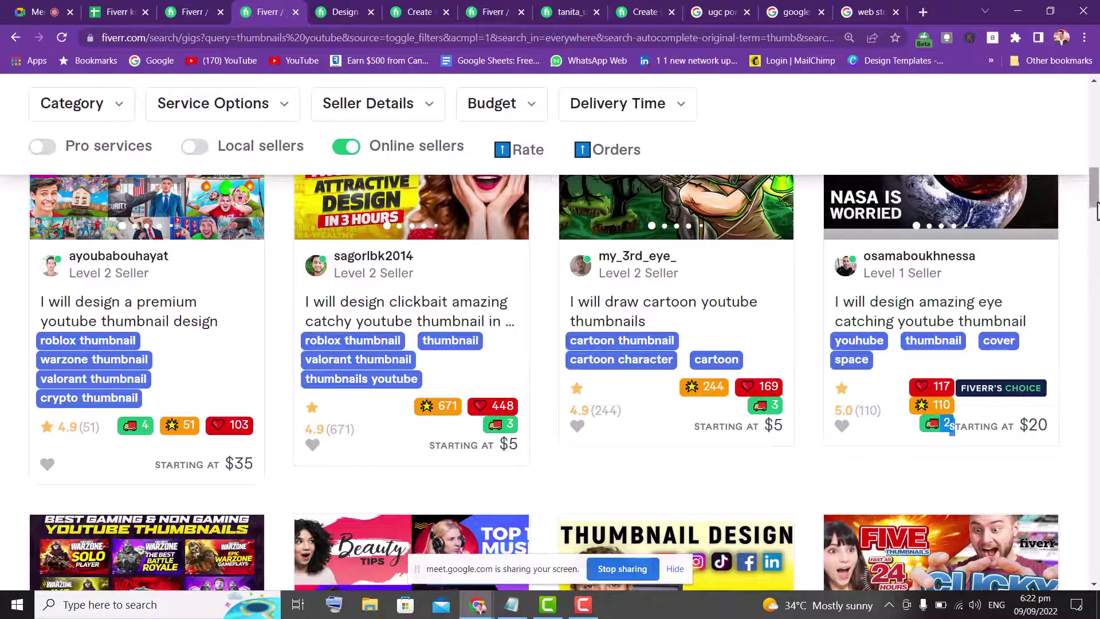
scroll(1094, 227, down, 5)
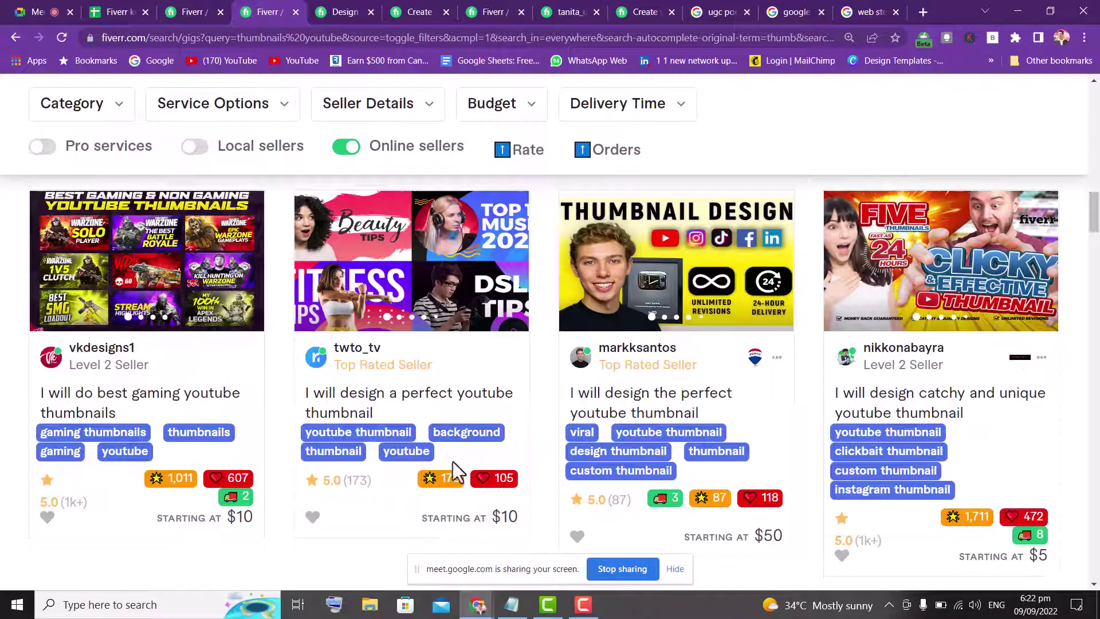
double_click(252, 497)
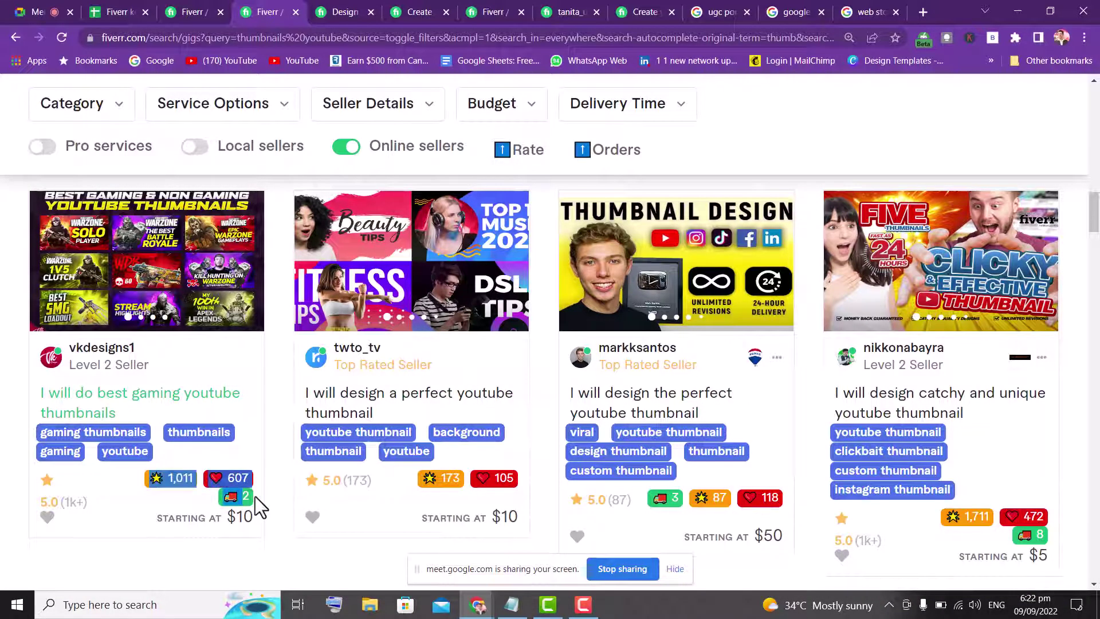
- Enter 49 under Orders in Queue top 10 for the thumbnails keyword and highlight the empty top 52 cells E7:E9
click(198, 4)
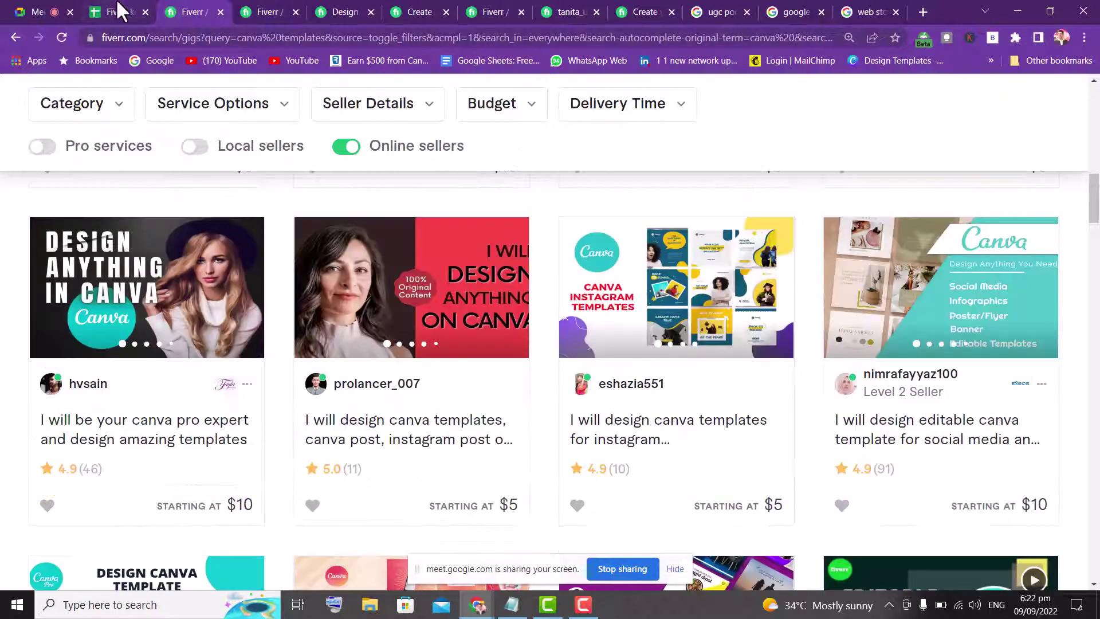
click(118, 10)
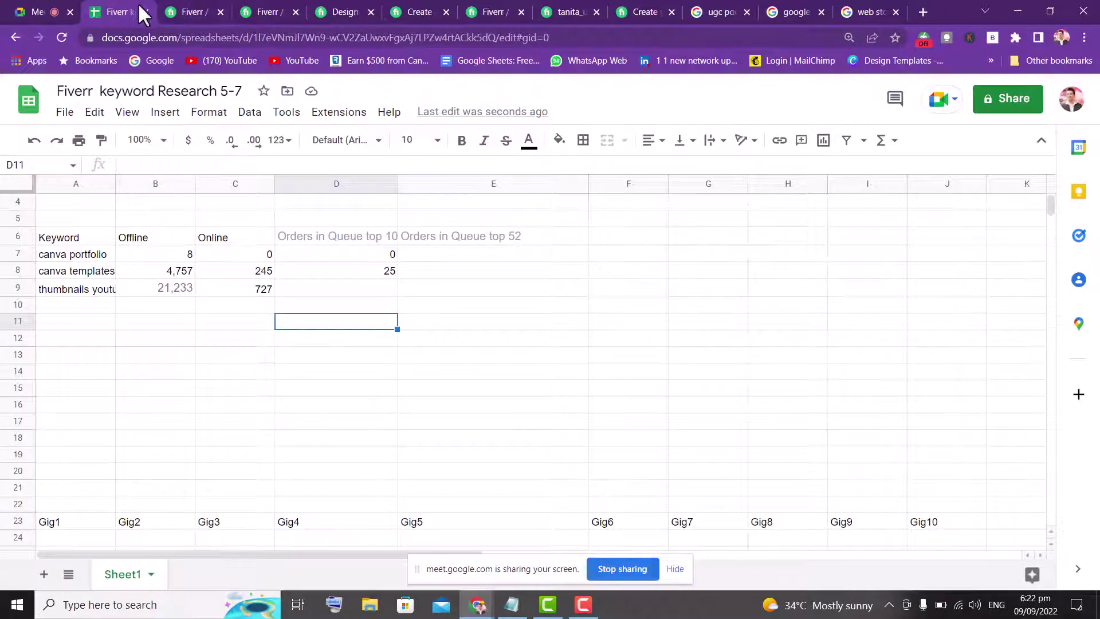
click(373, 294)
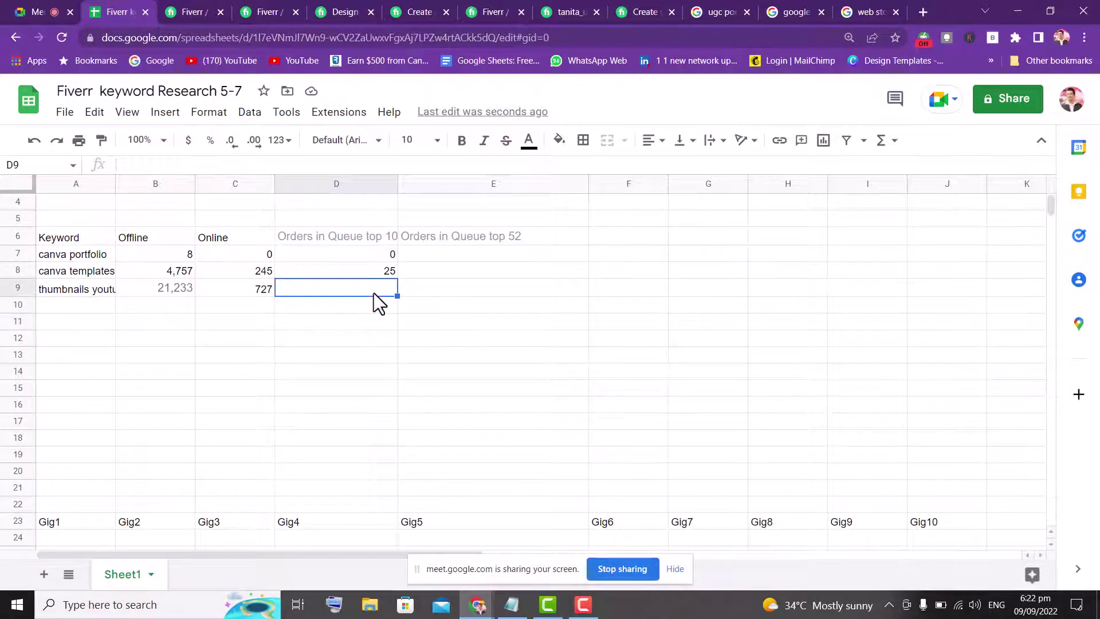
text(49)
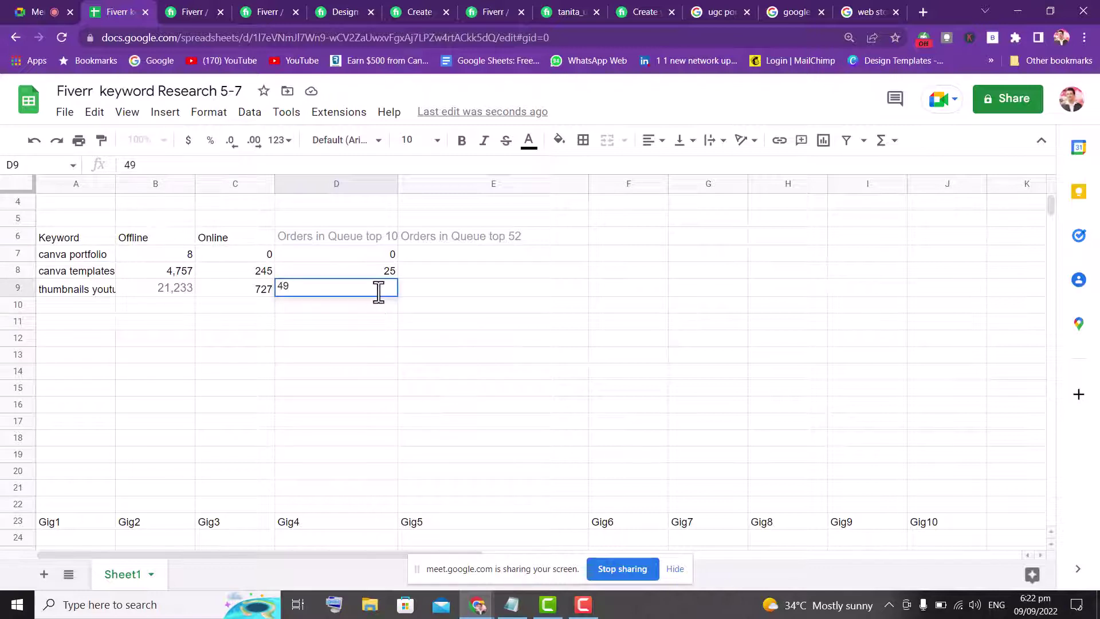
click(441, 291)
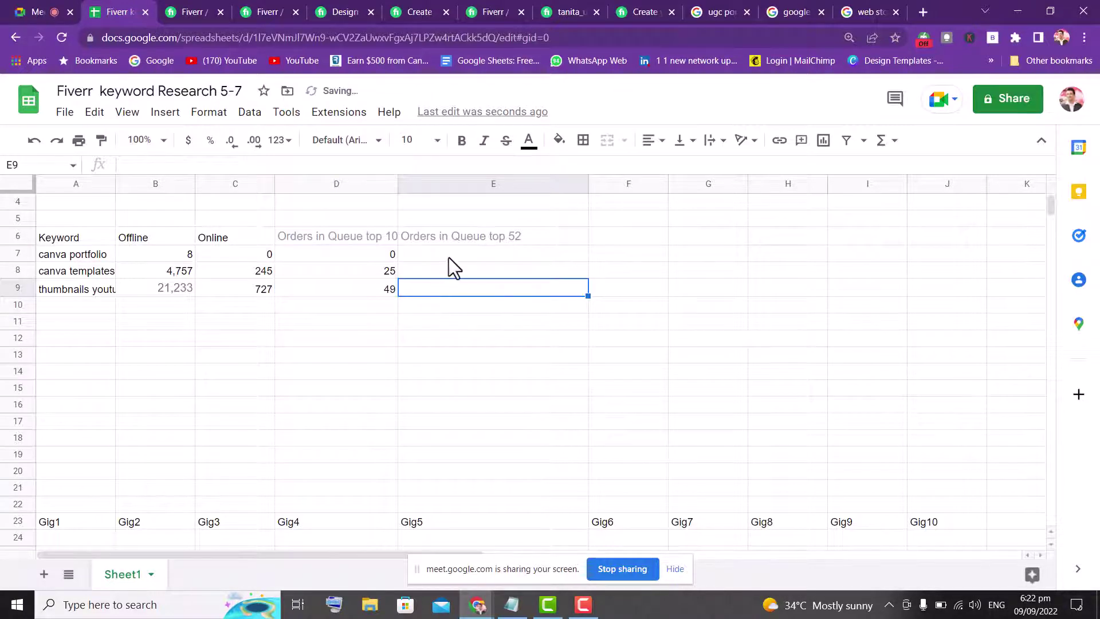
drag(448, 254, 448, 281)
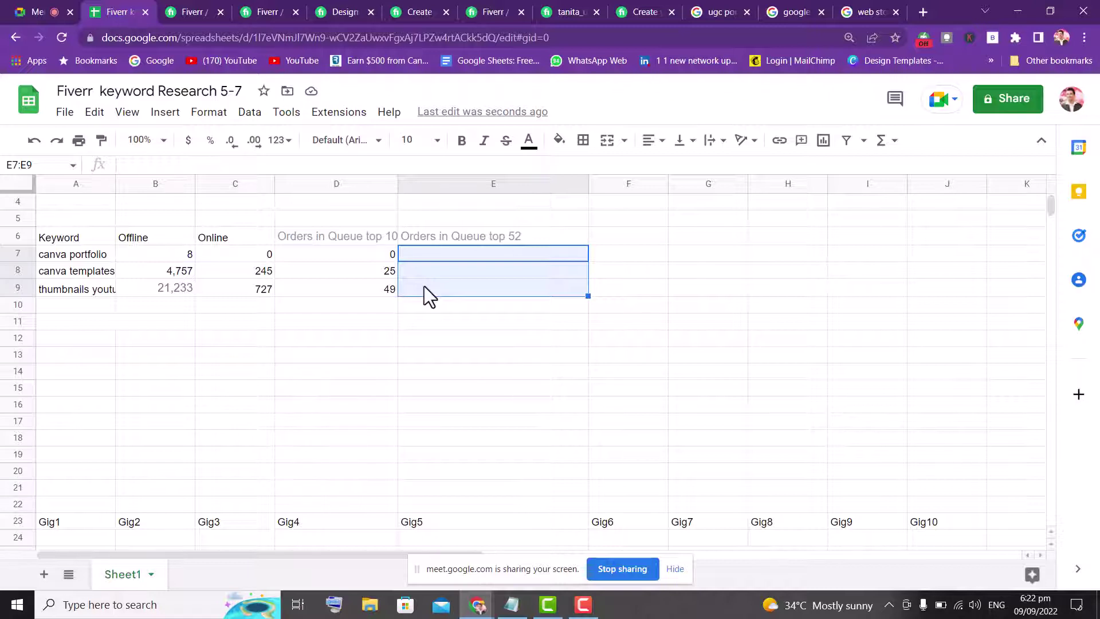
click(330, 321)
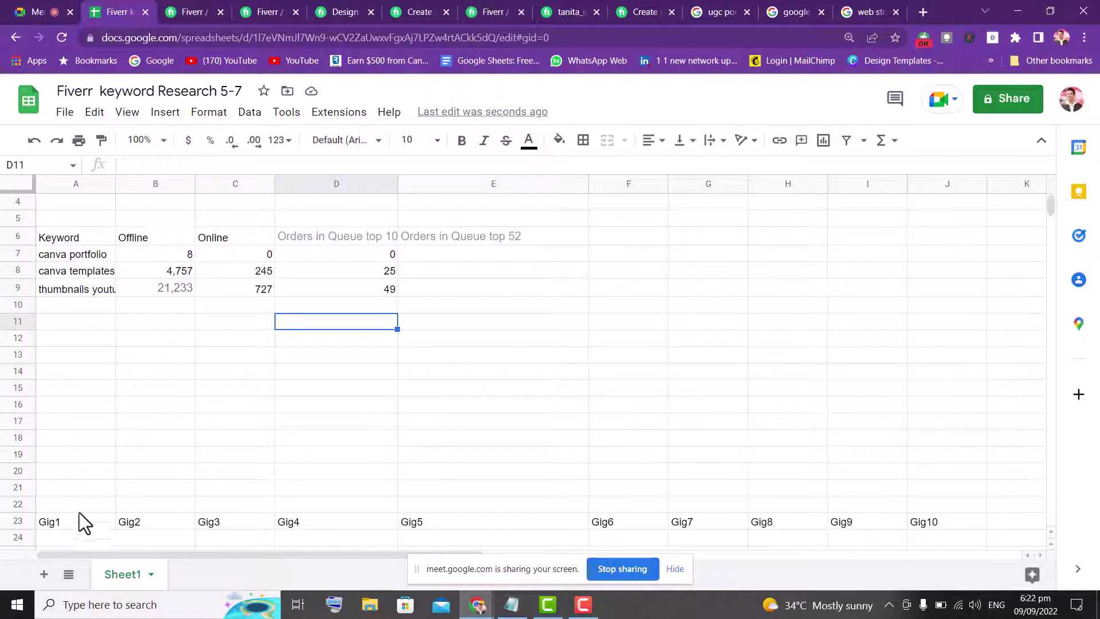
- Go to the empty rows below the Gig1 heading in column A of the sheet
click(65, 540)
key(Down)
key(Down)
key(Down)
key(Down)
key(Down)
key(Down)
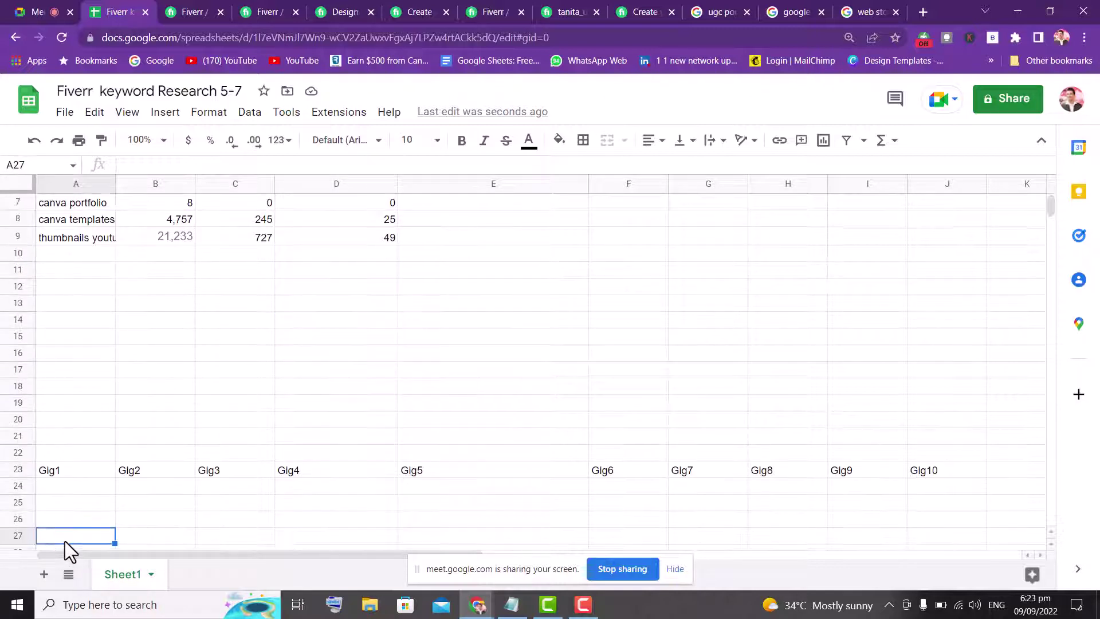
- Switch to Fiverr, close the canva templates search, and open the "I will design a clickbait youtube thumbnail in 3 hrs" gig in a new tab
click(63, 436)
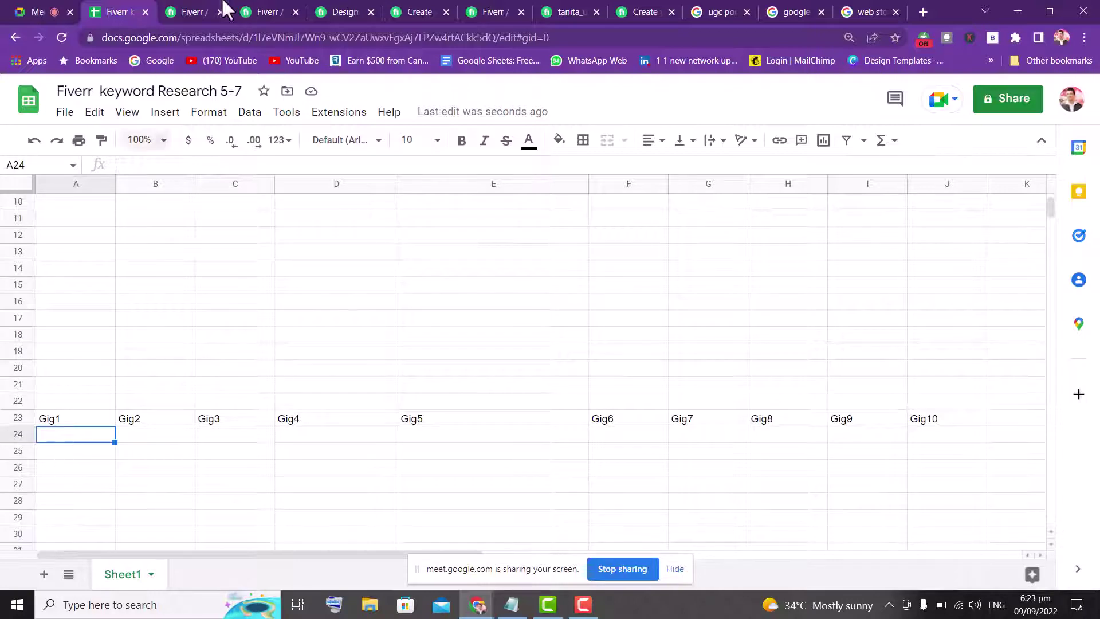
click(192, 7)
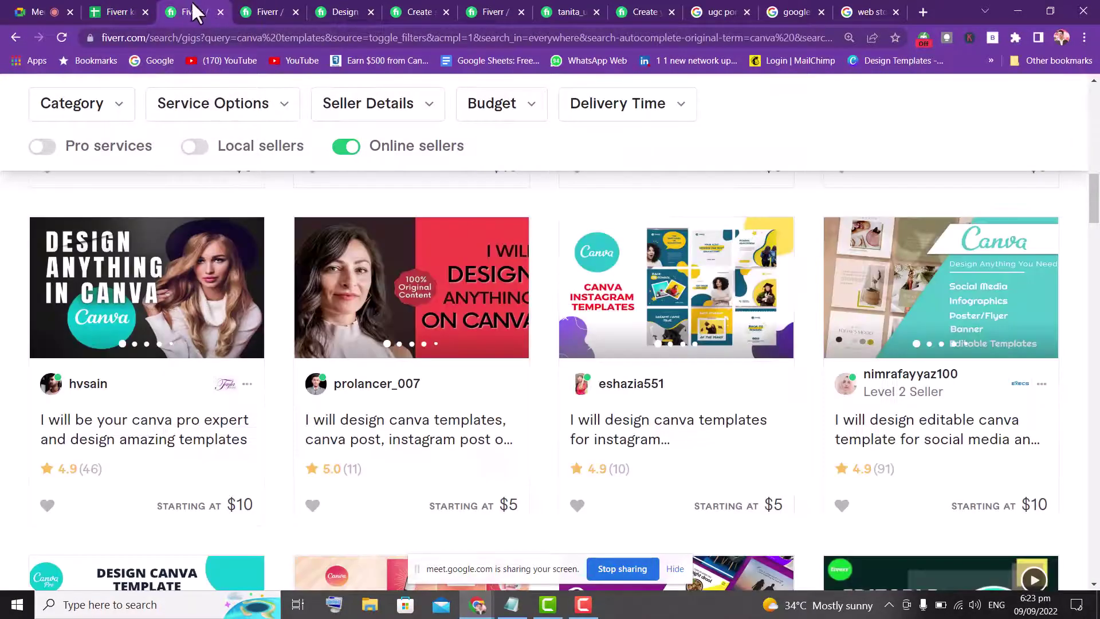
click(221, 12)
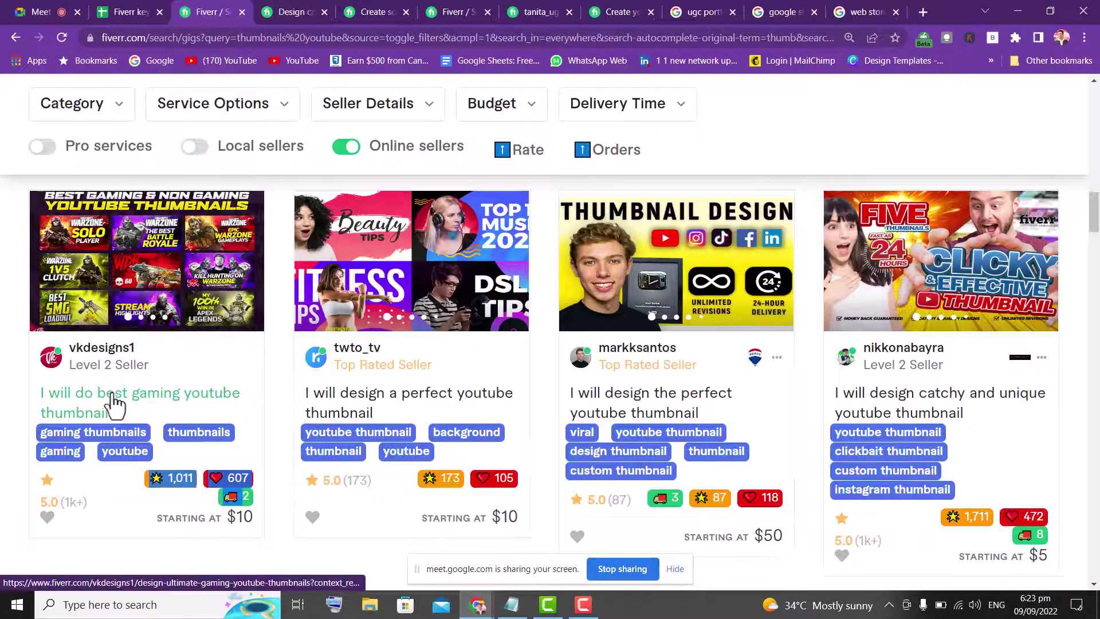
drag(1093, 223, 1094, 152)
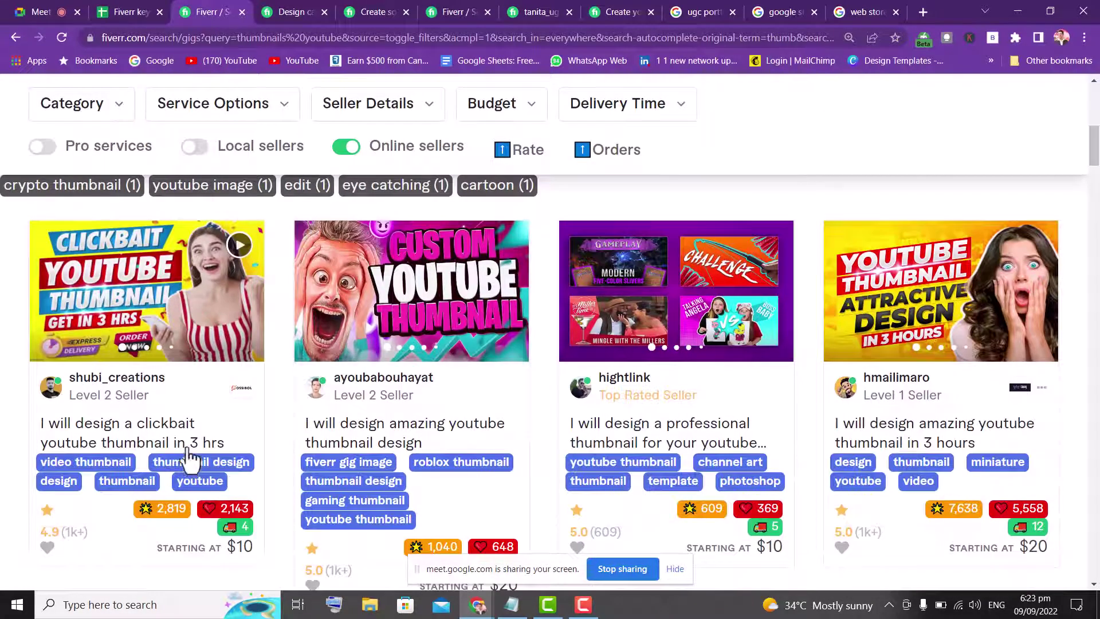
right_click(169, 434)
click(204, 440)
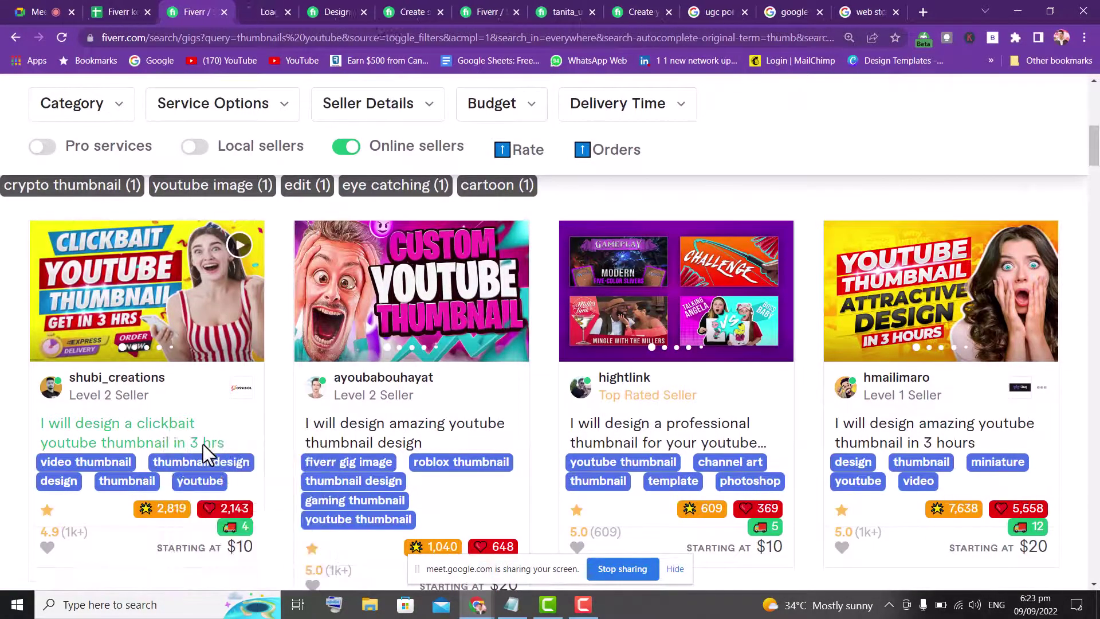
click(270, 12)
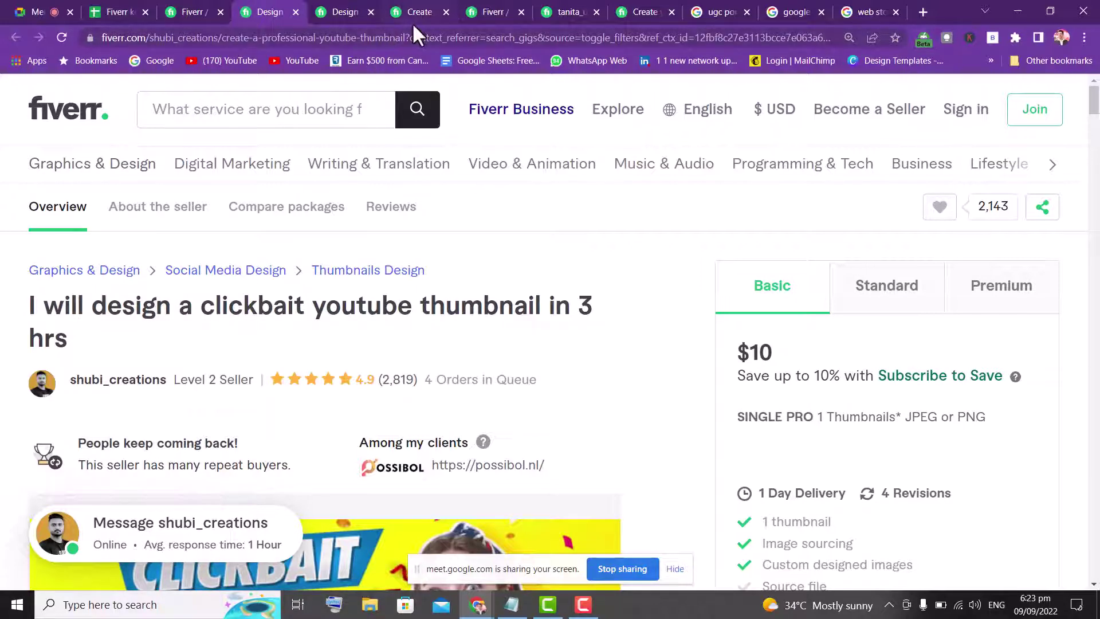
- Copy the gig's URL without its query parameters and paste it into cell A4 of a new sheet in the keyword research spreadsheet
drag(405, 37, 42, 47)
key(ctrl+c)
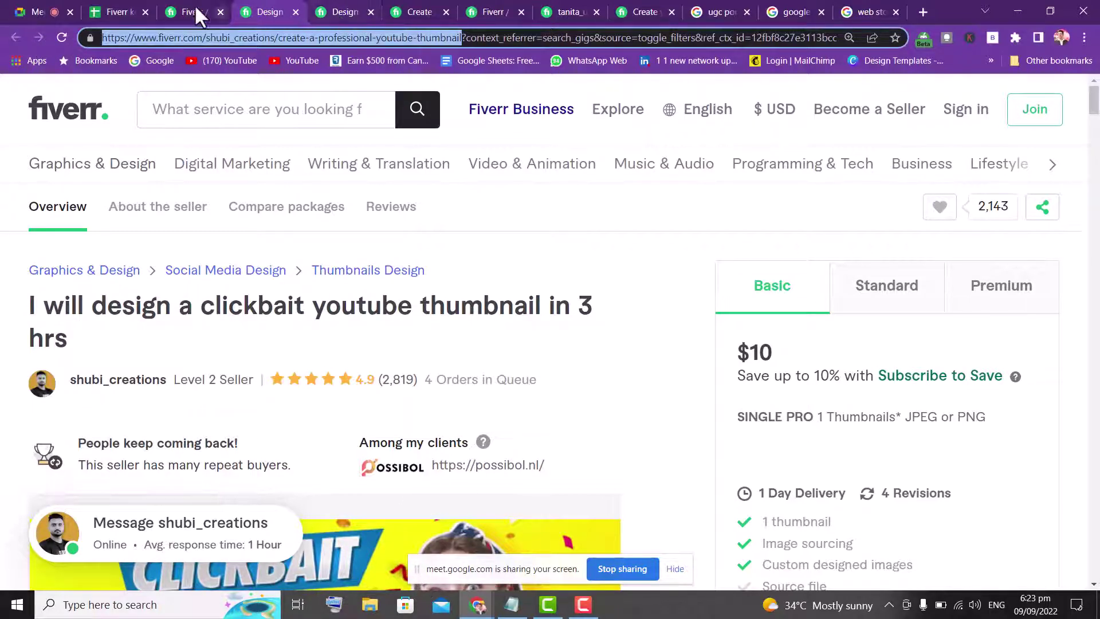
click(118, 11)
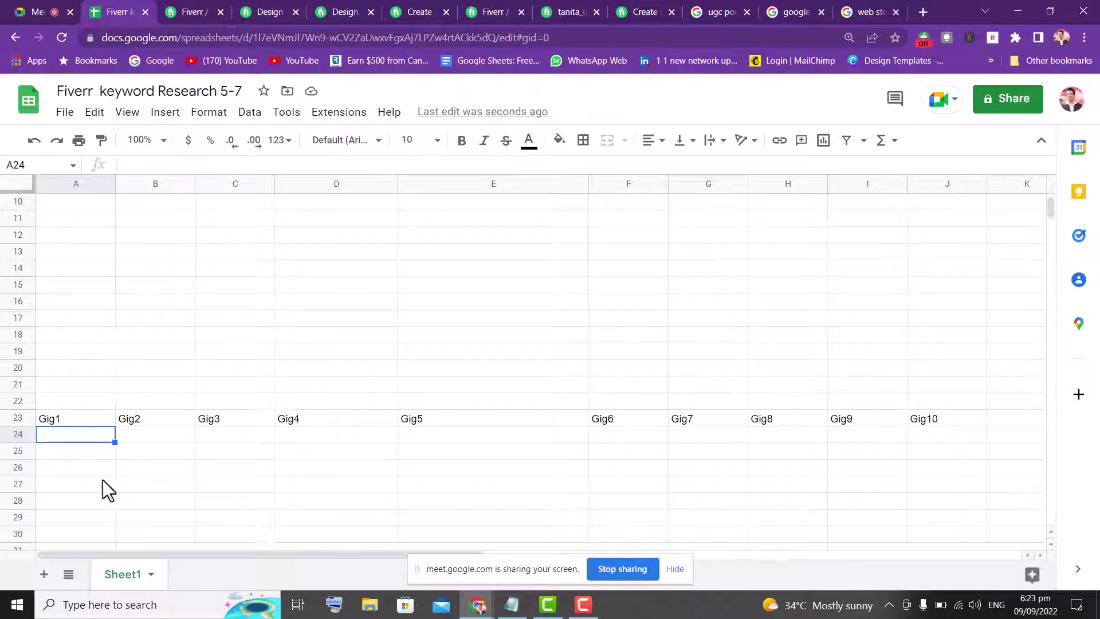
click(44, 574)
click(89, 256)
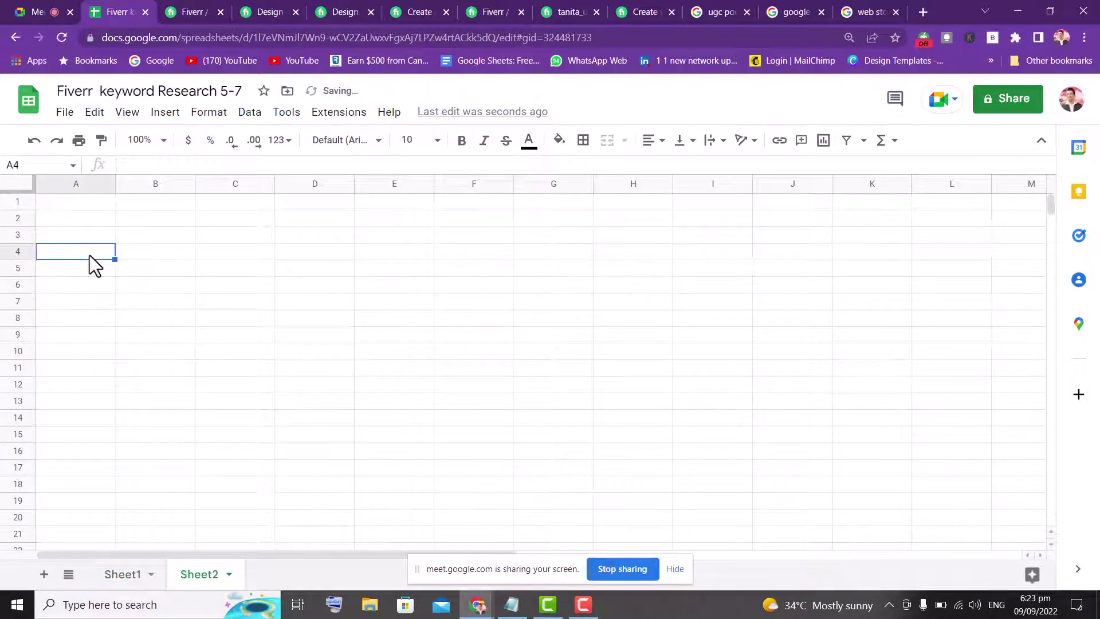
key(ctrl+v)
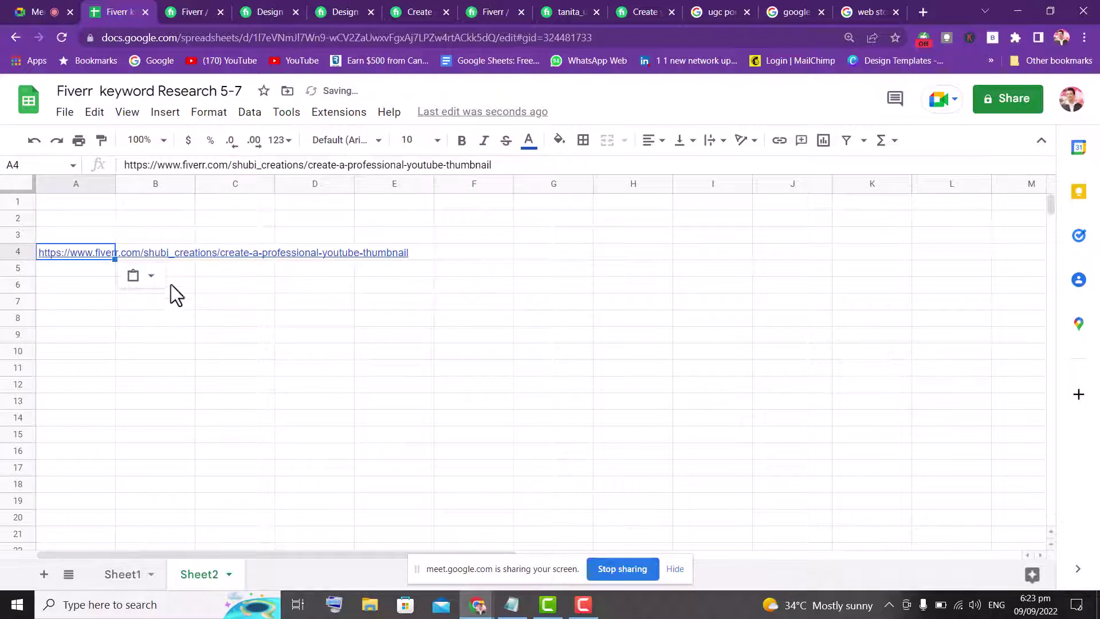
click(202, 282)
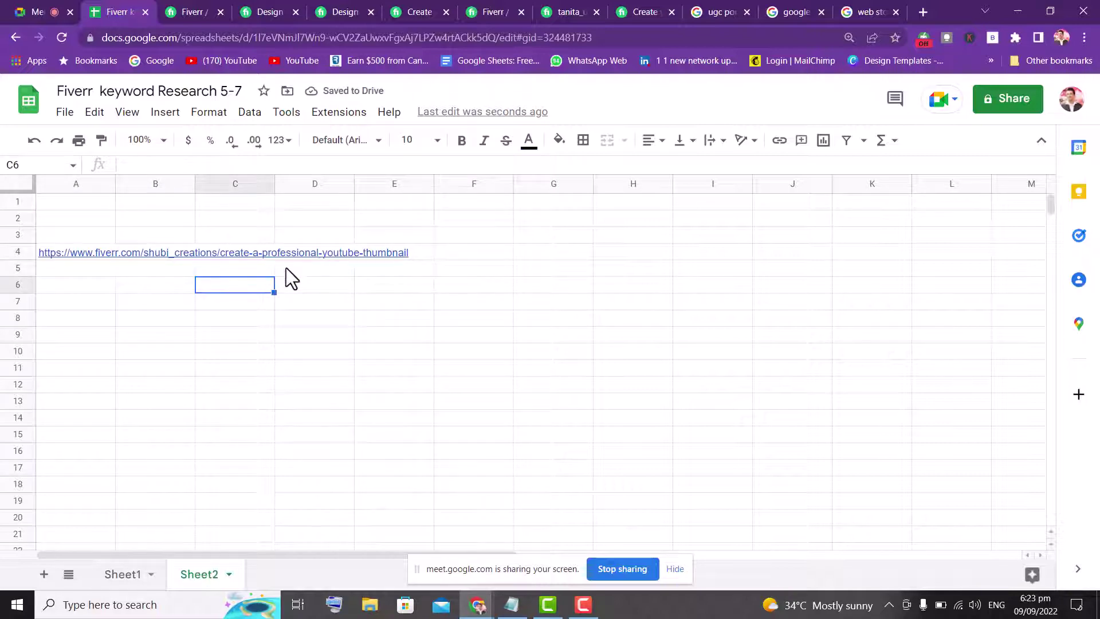
- Copy the full gig title from the Fiverr gig page and paste it into cell A3, above the gig link
click(220, 10)
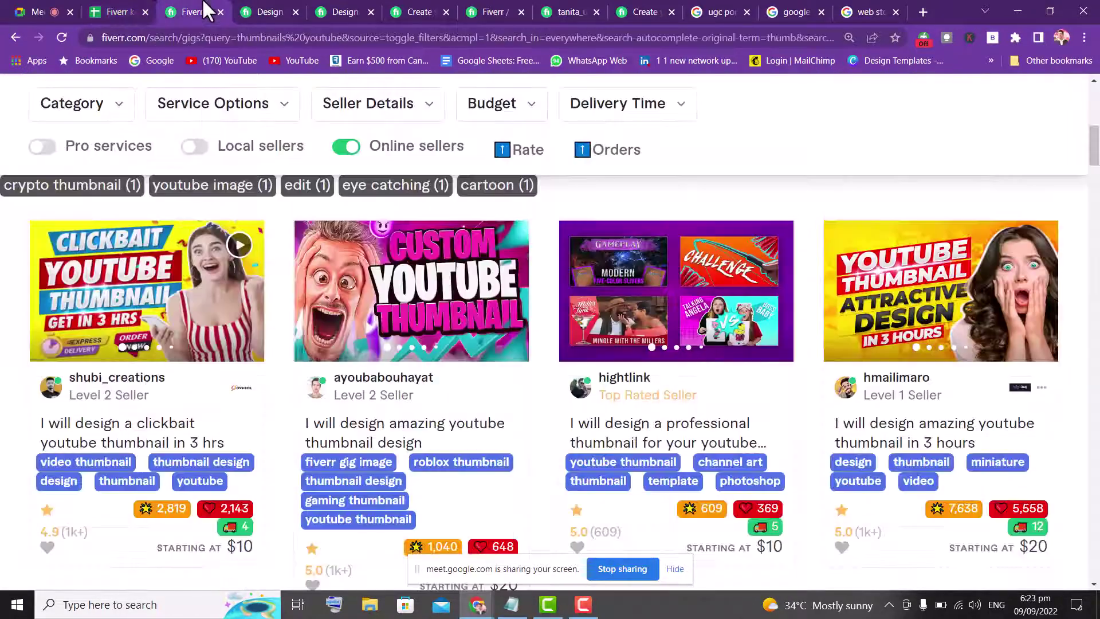
click(247, 13)
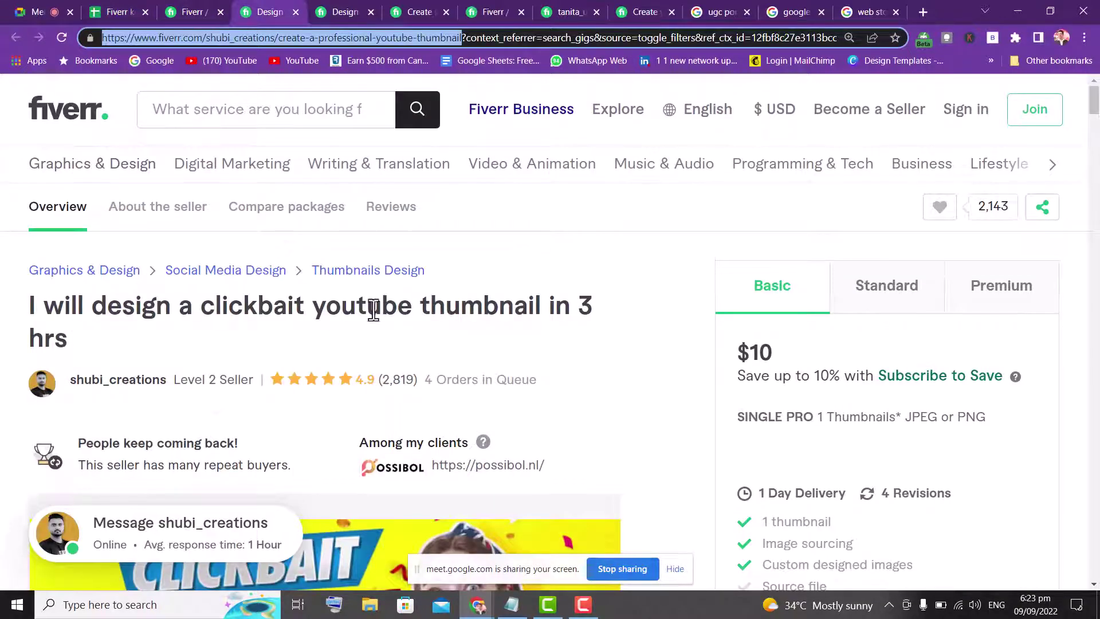
drag(143, 331, 27, 310)
key(ctrl+c)
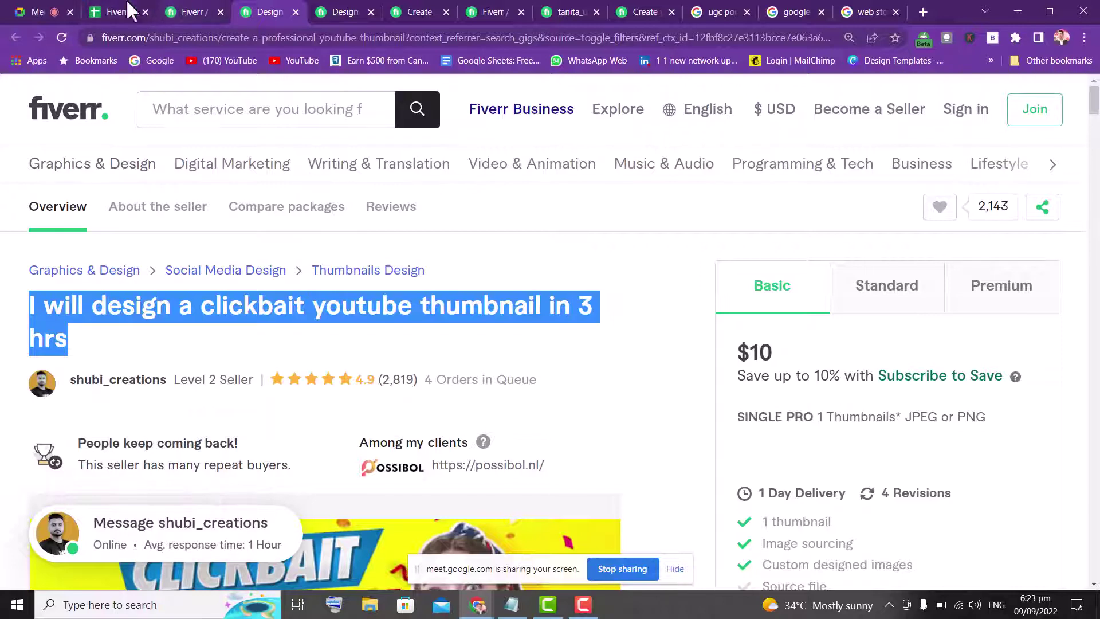
click(103, 16)
click(77, 231)
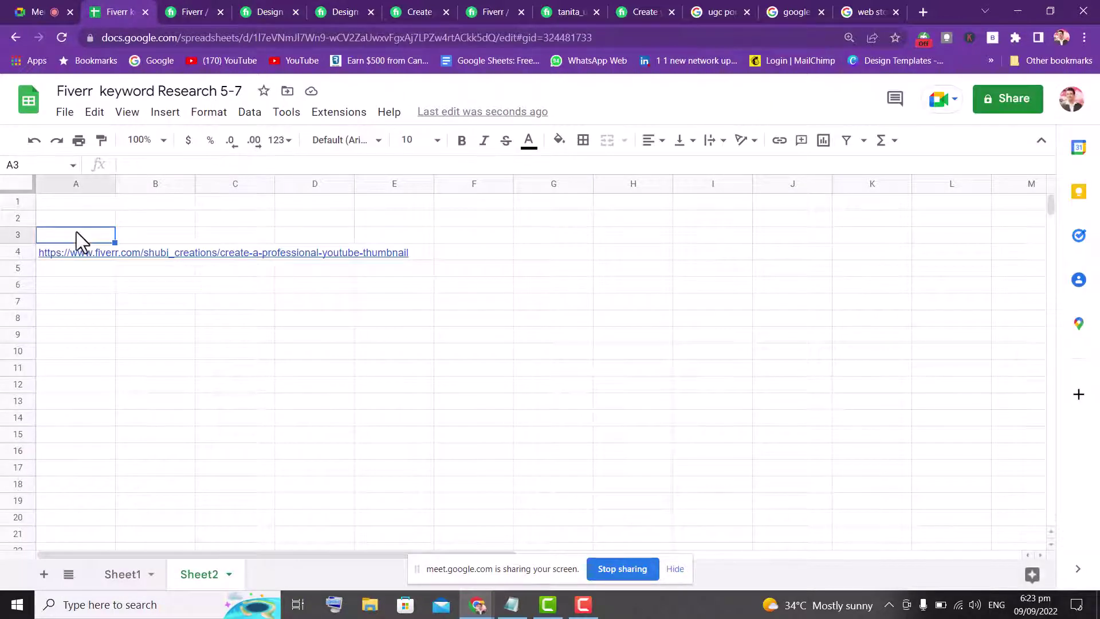
double_click(77, 232)
key(ctrl+v)
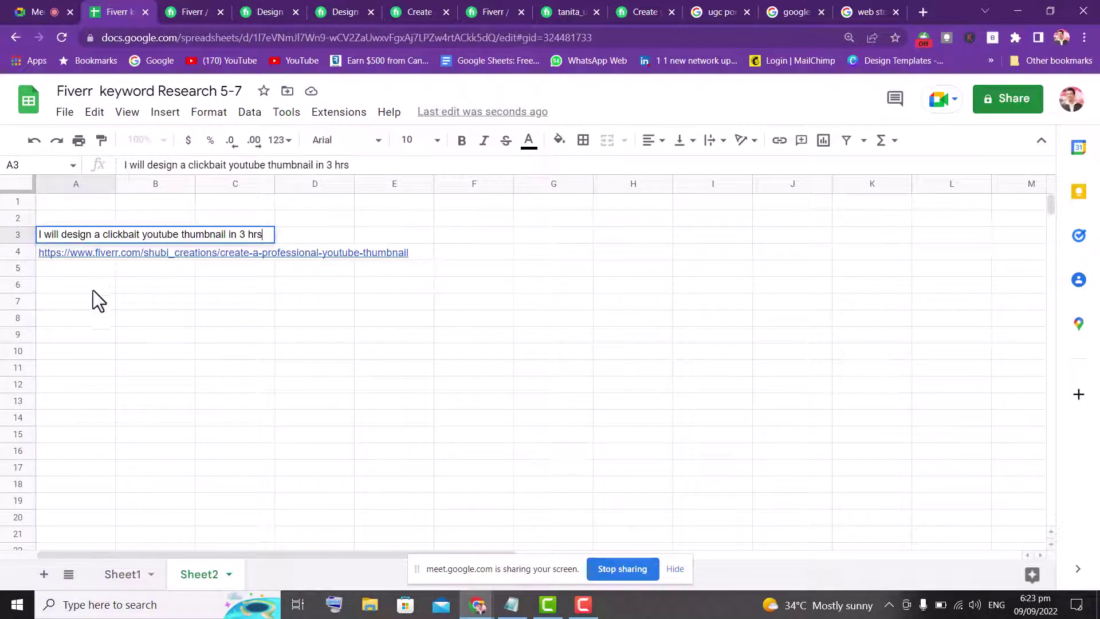
click(93, 297)
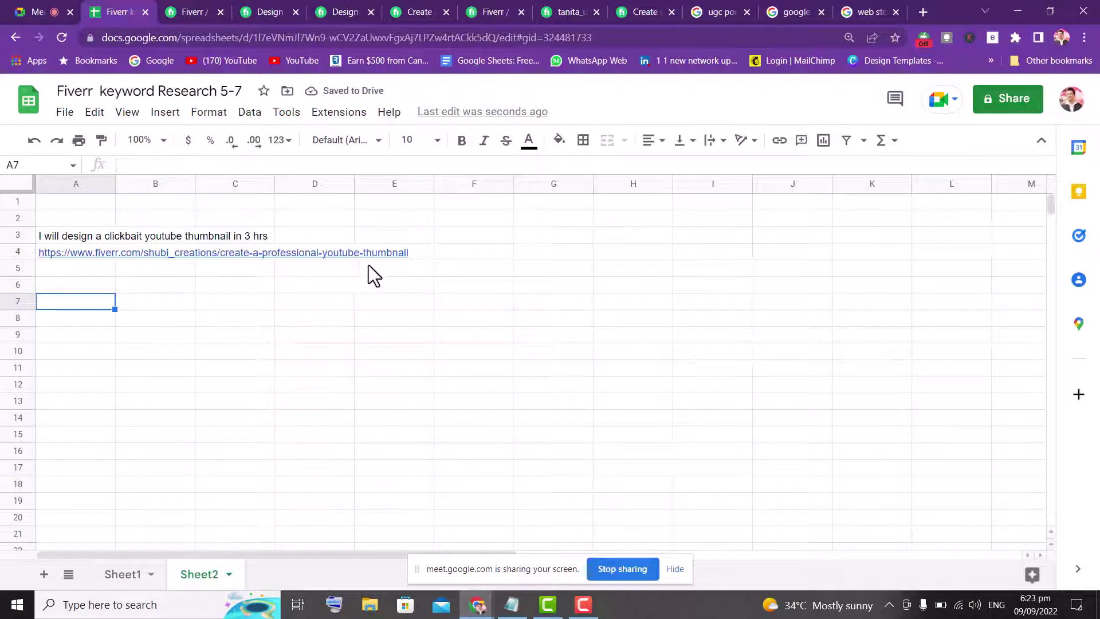
click(257, 235)
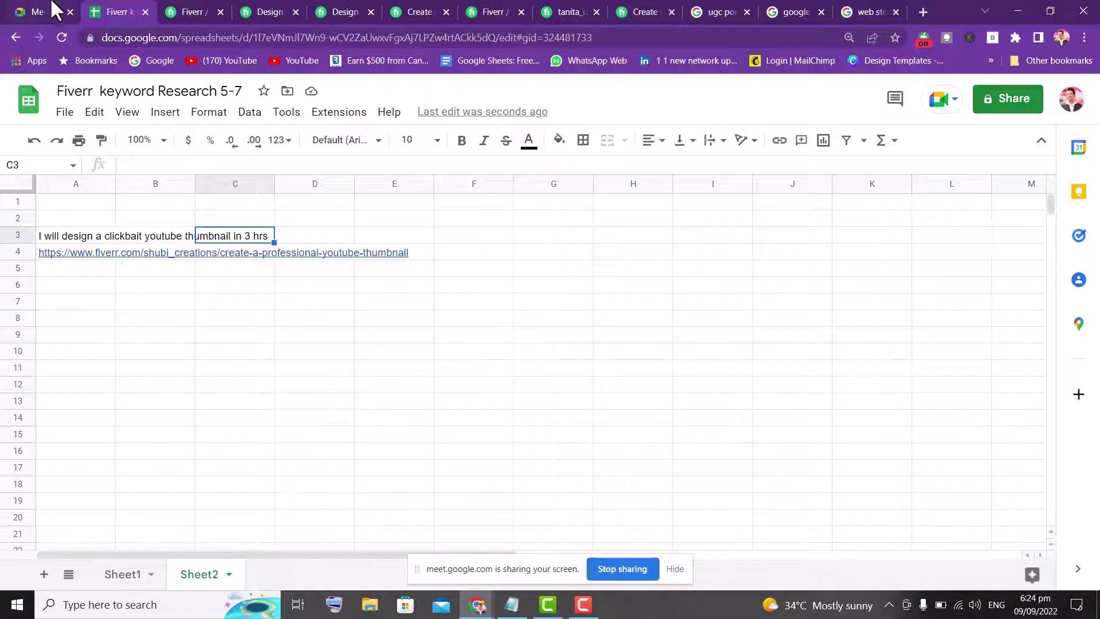
- Return to the Fiverr gig page and search Google for the word "clickbait" from the gig title
click(201, 14)
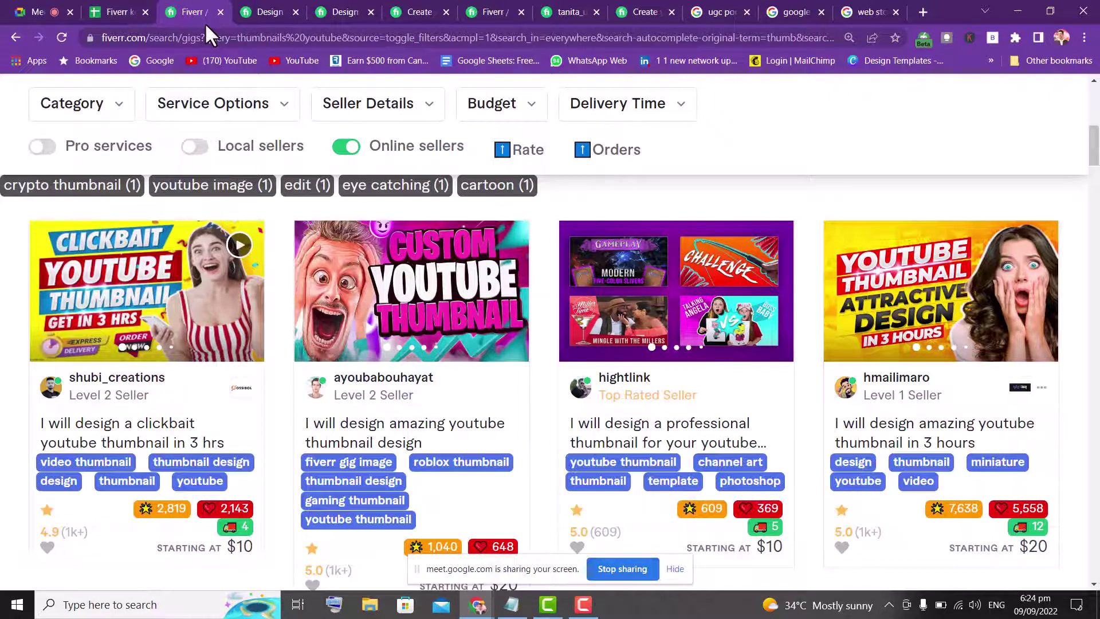
click(265, 5)
click(109, 329)
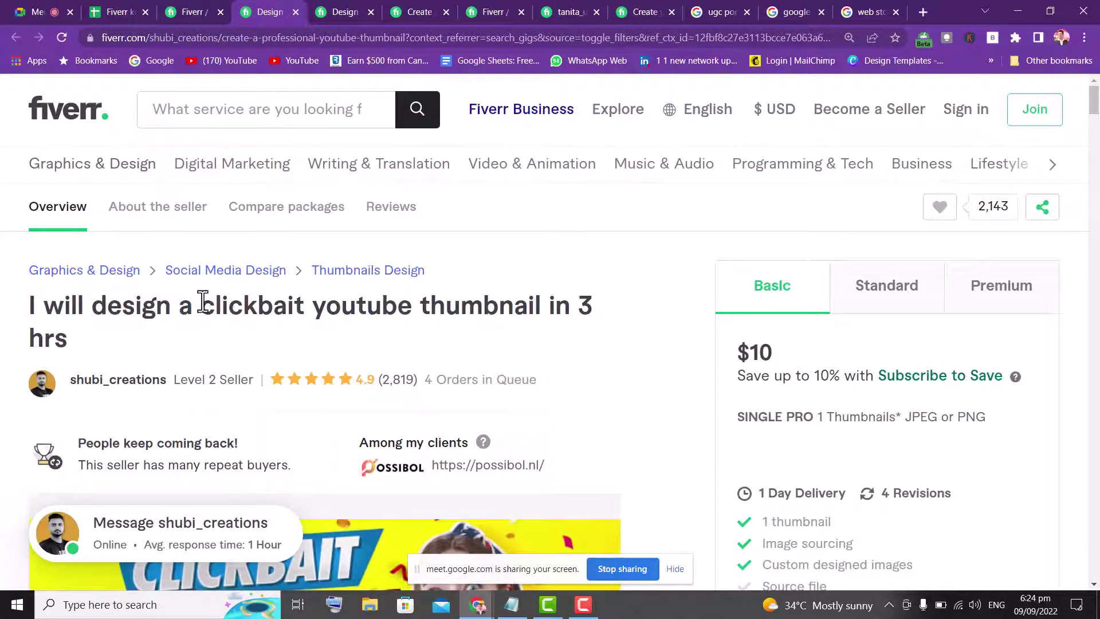
drag(203, 302, 304, 298)
right_click(271, 304)
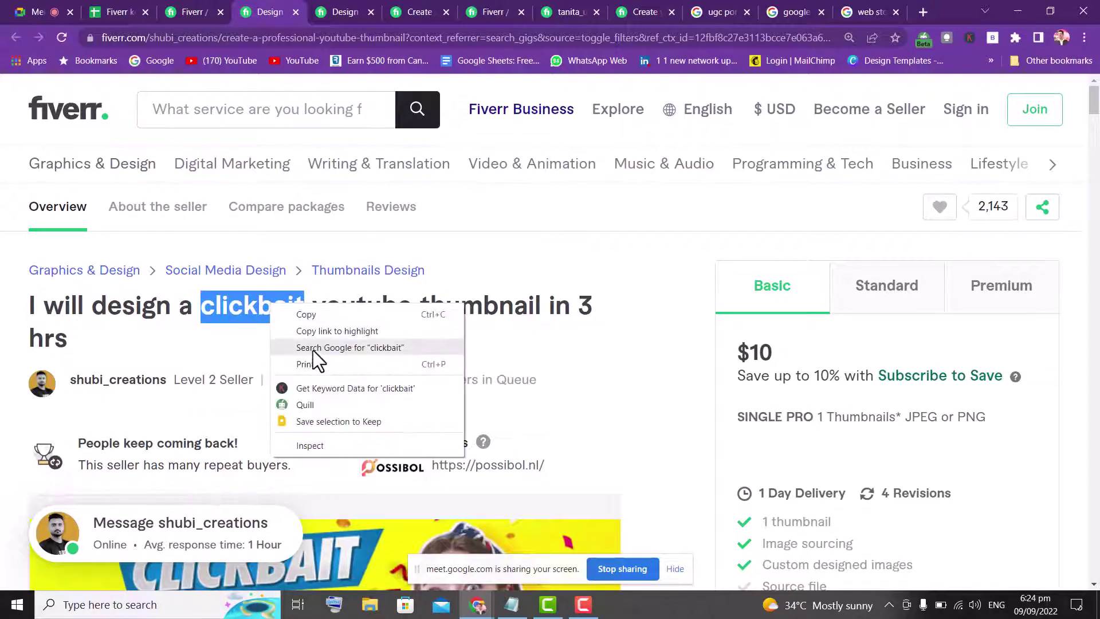
click(313, 349)
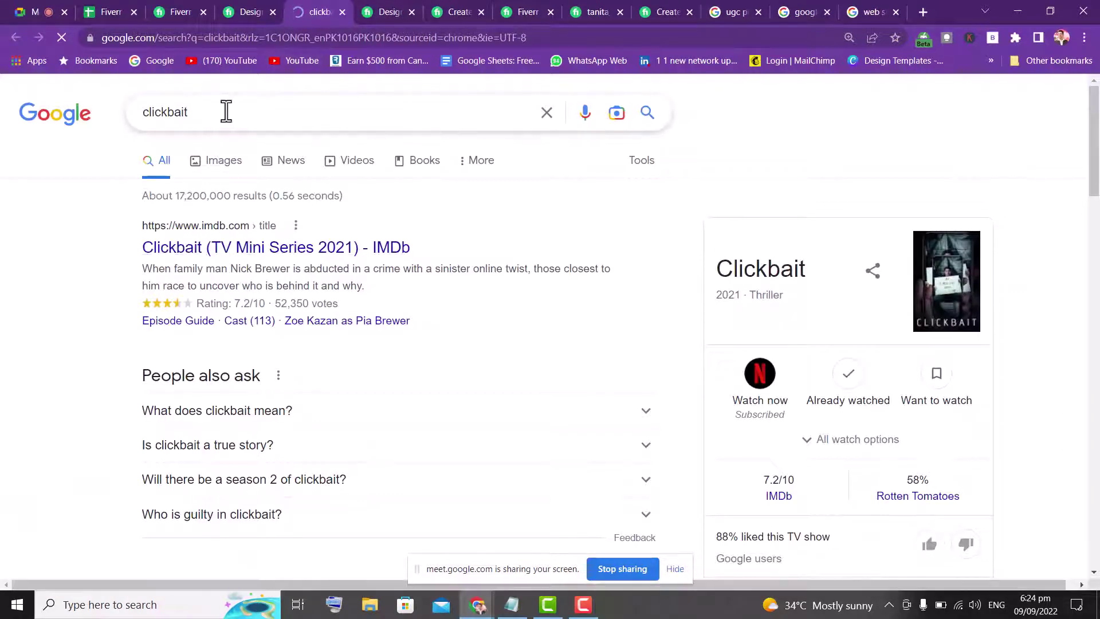
- Refine the Google search to "clickbait meaning"
click(226, 112)
text(me)
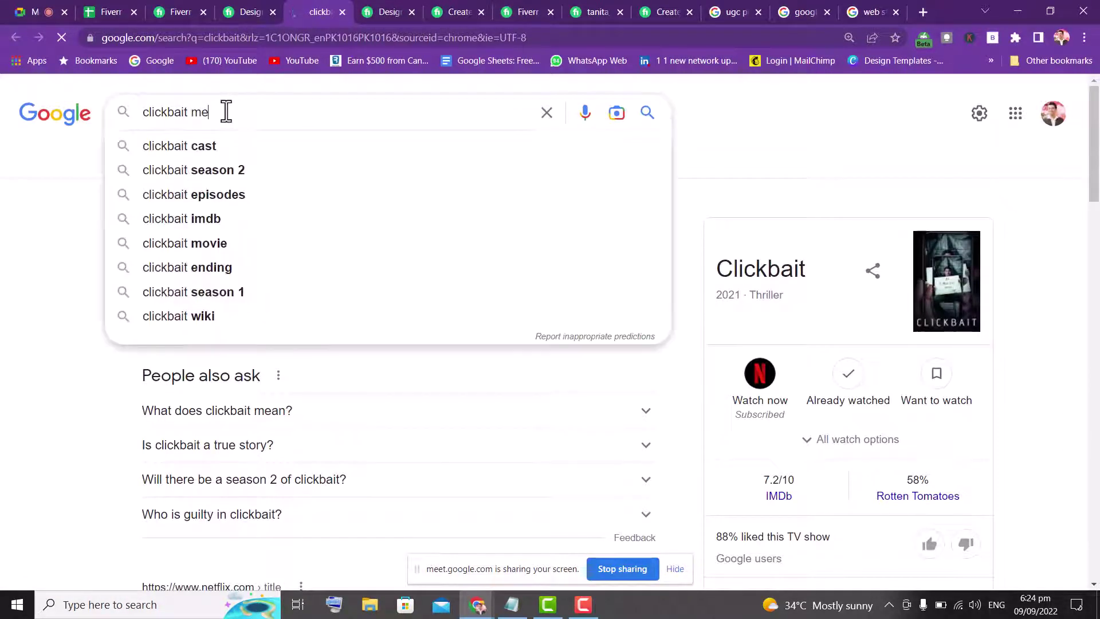
text(an)
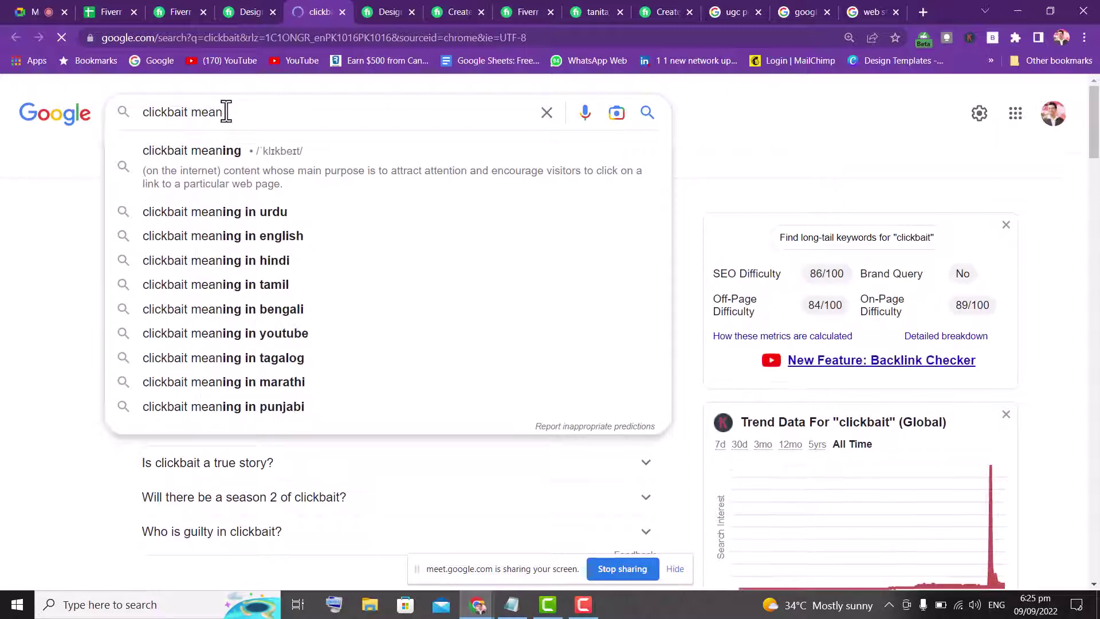
click(211, 153)
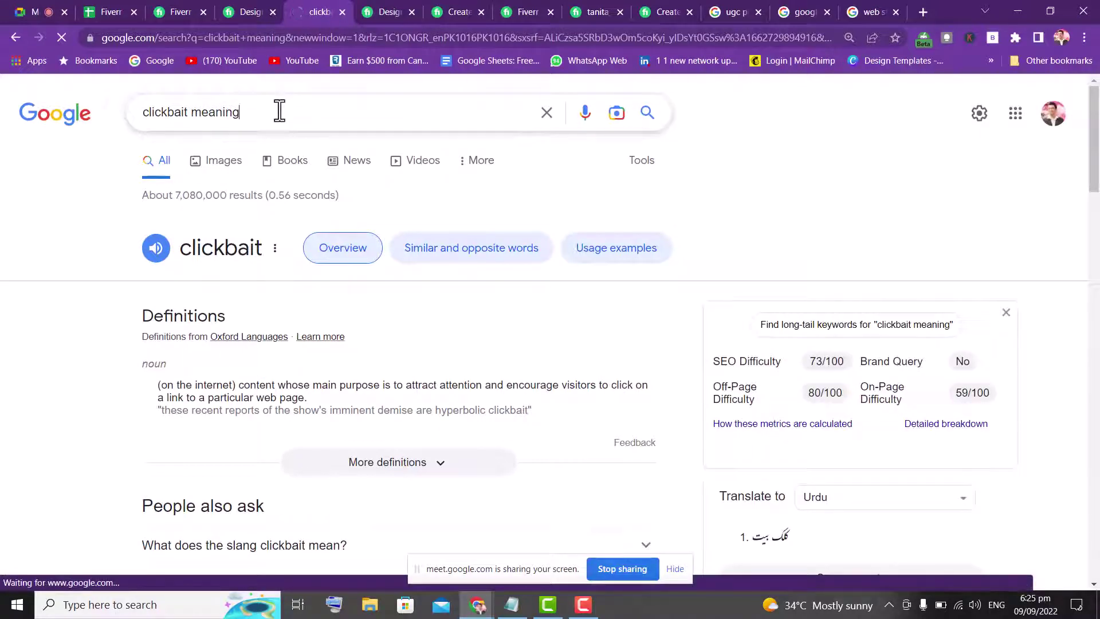
- Extend the Google search to "clickbait meaning urdu"
text(ur)
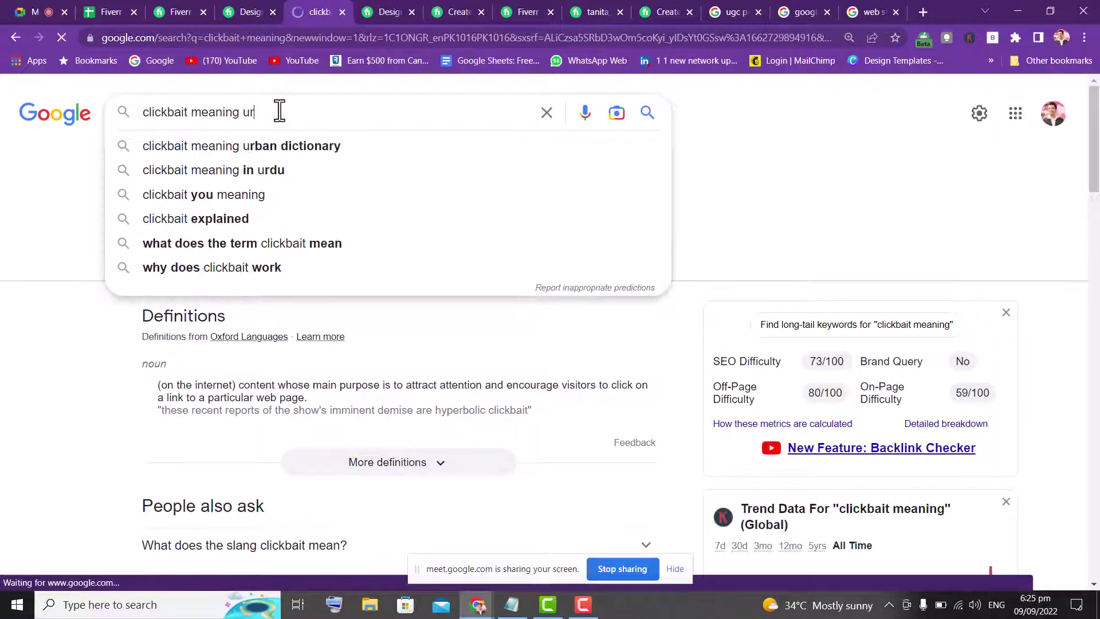
key(BackSpace)
text(rdu)
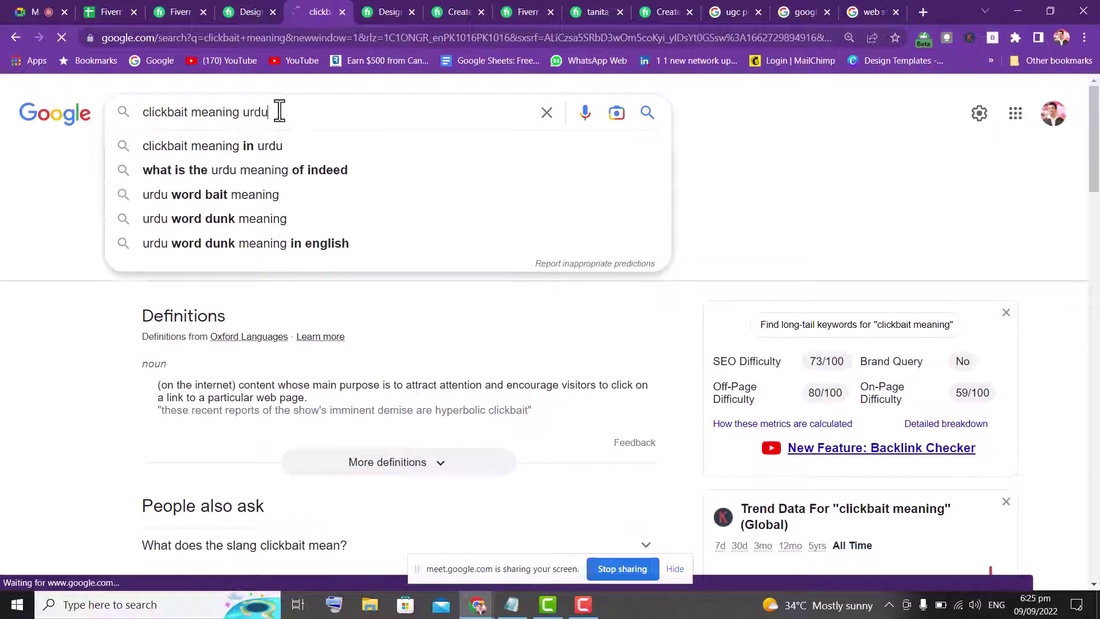
key(Return)
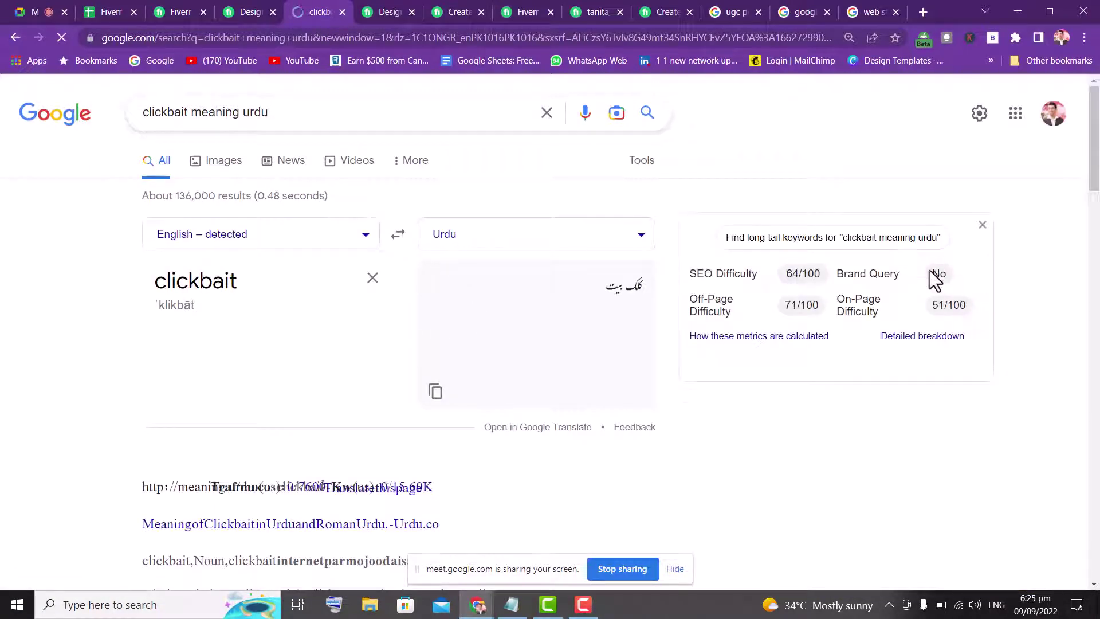
- Expand the related question "What's the term clickbait mean?" and read through the definition in its answer
drag(1094, 118, 1095, 193)
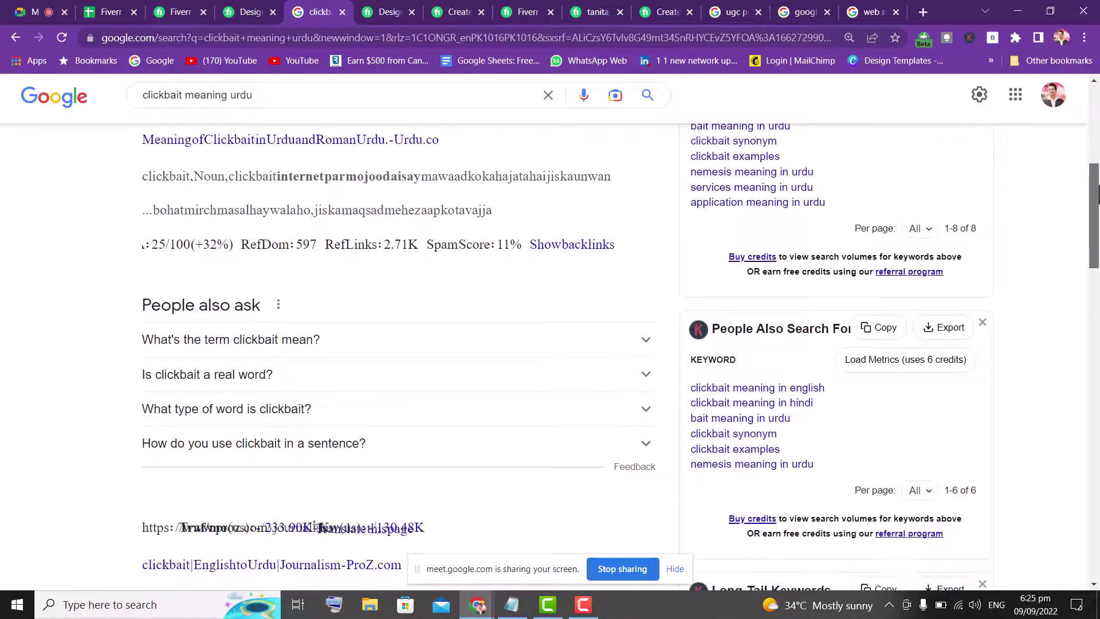
click(302, 342)
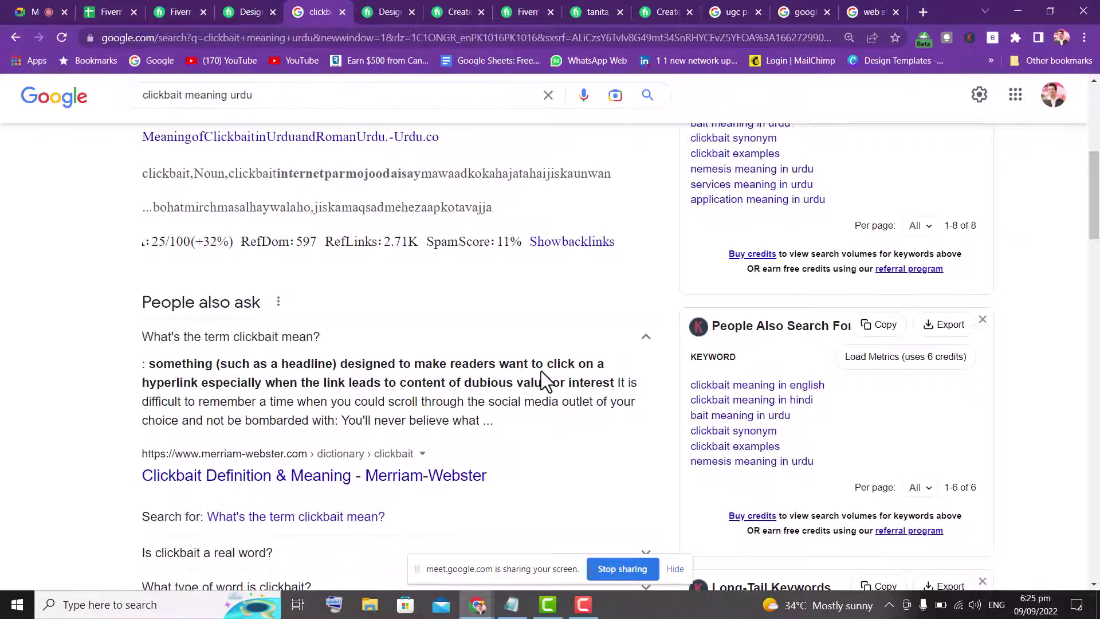
drag(515, 381, 142, 382)
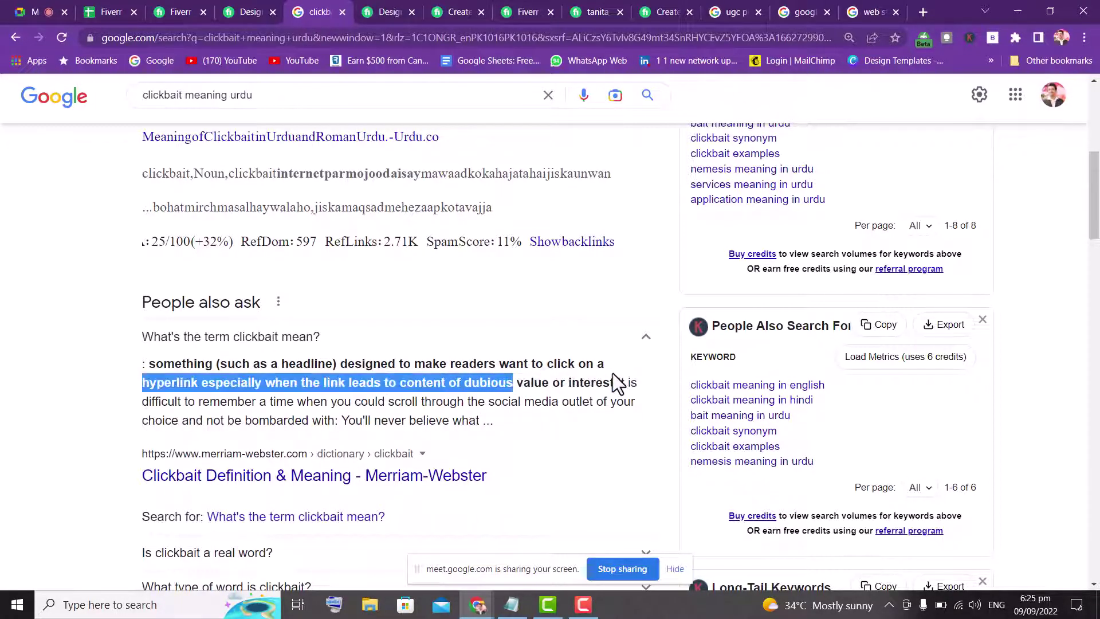
click(130, 415)
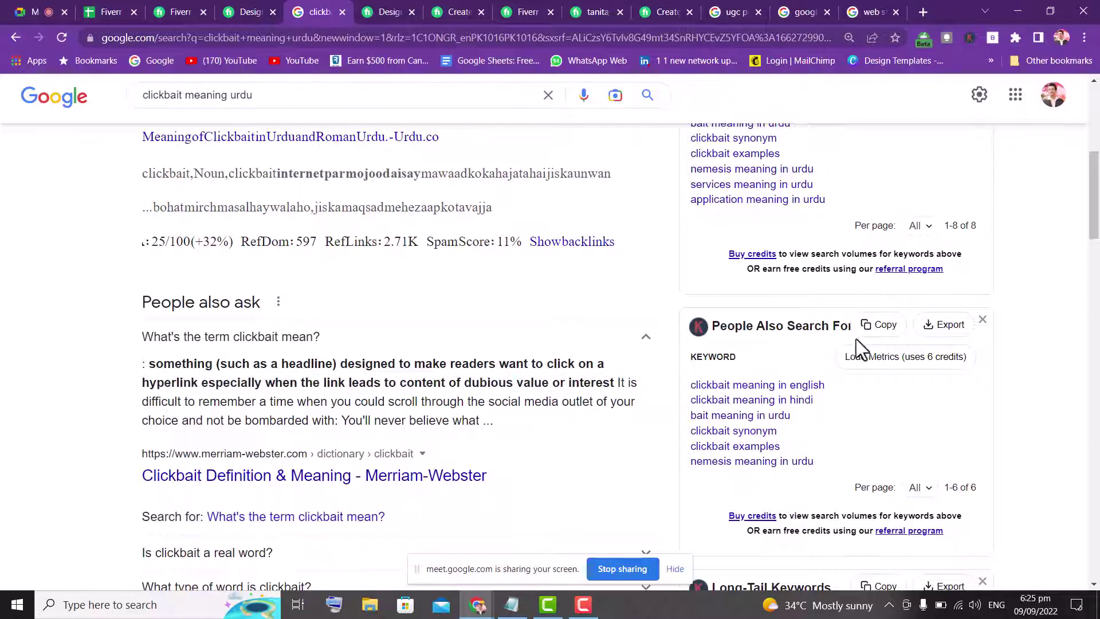
drag(1094, 216, 1095, 121)
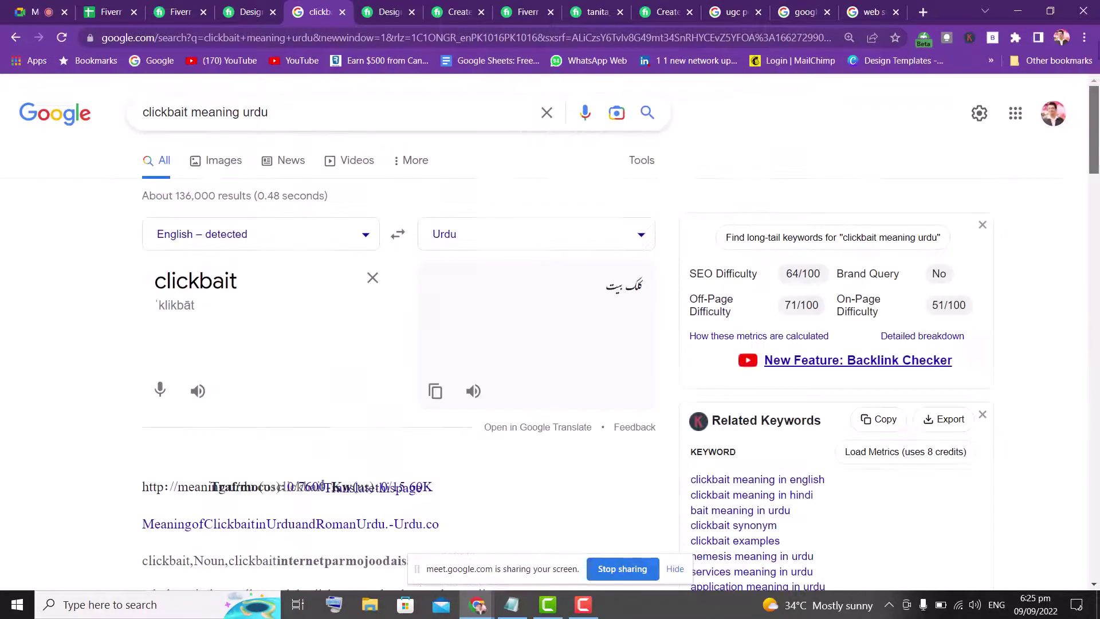
- Return to the clickbait YouTube thumbnail gig page and read the Basic package's description, including its deliverable file formats
click(232, 12)
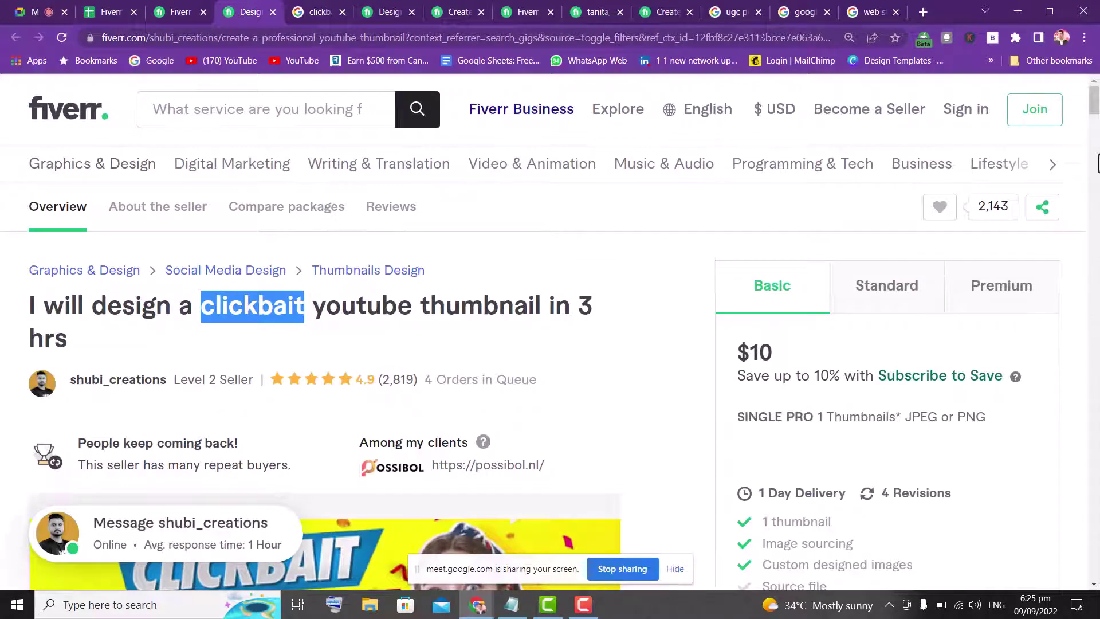
drag(1096, 107, 1097, 122)
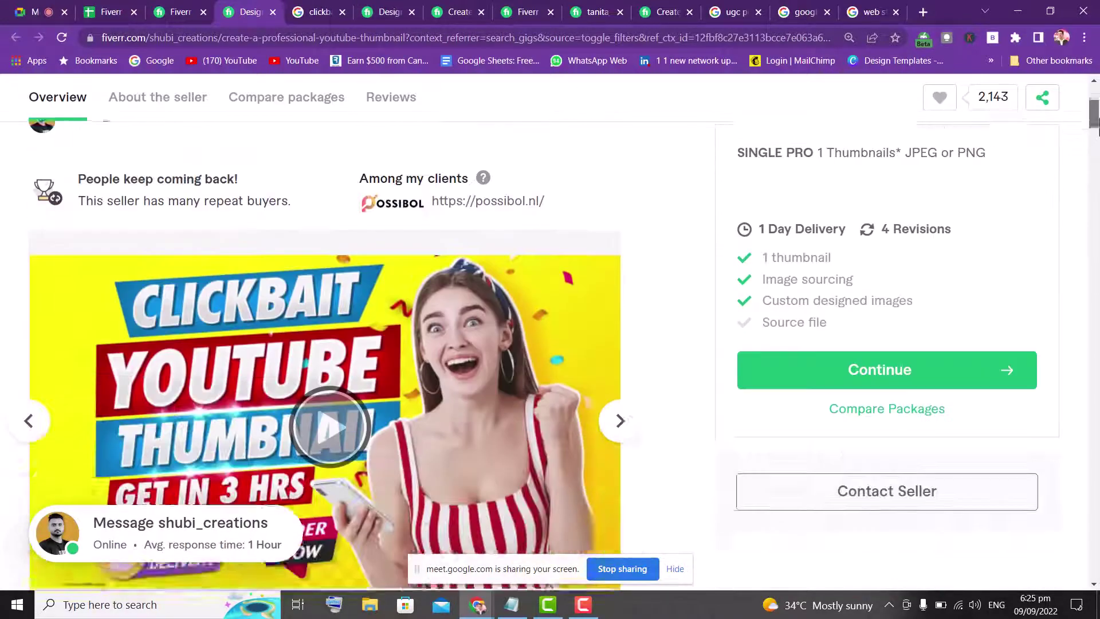
scroll(886, 209, up, 1)
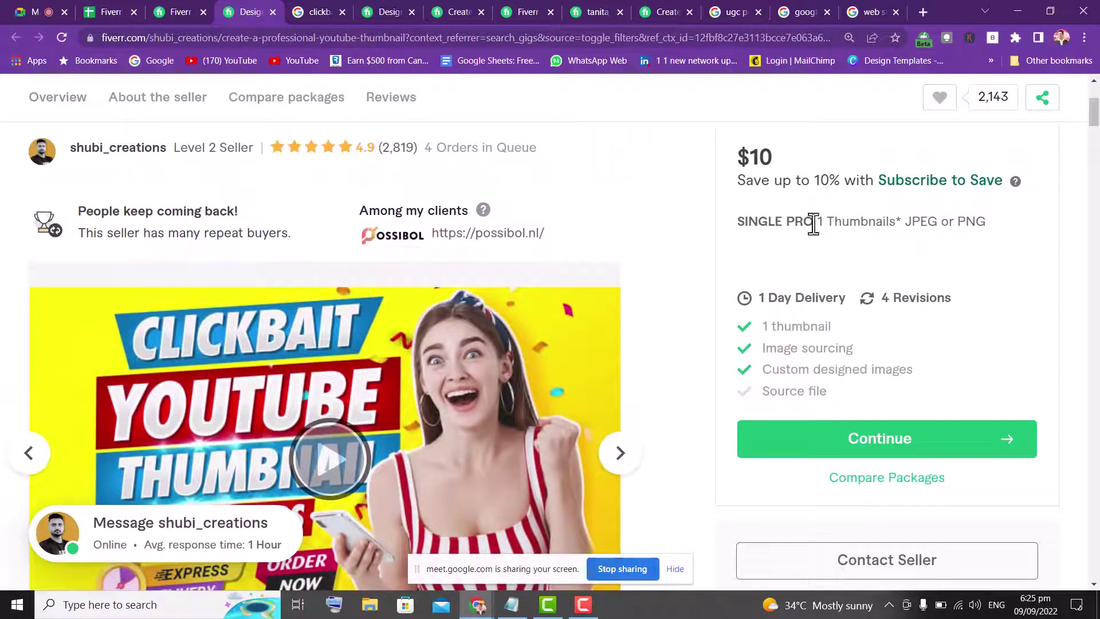
drag(834, 222, 895, 221)
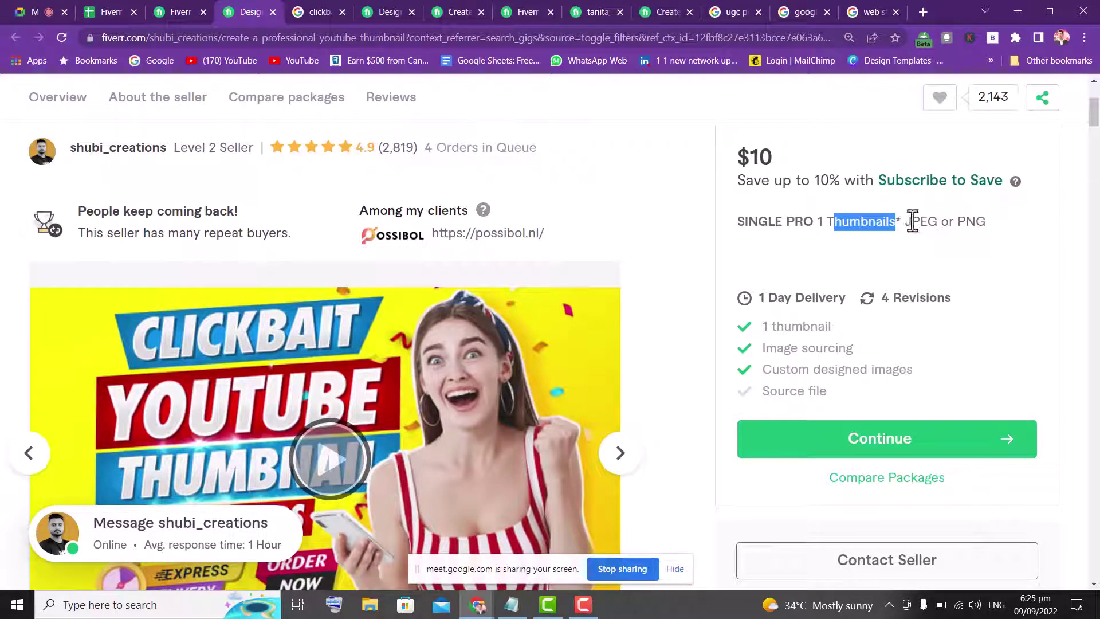
drag(911, 222, 961, 222)
click(962, 224)
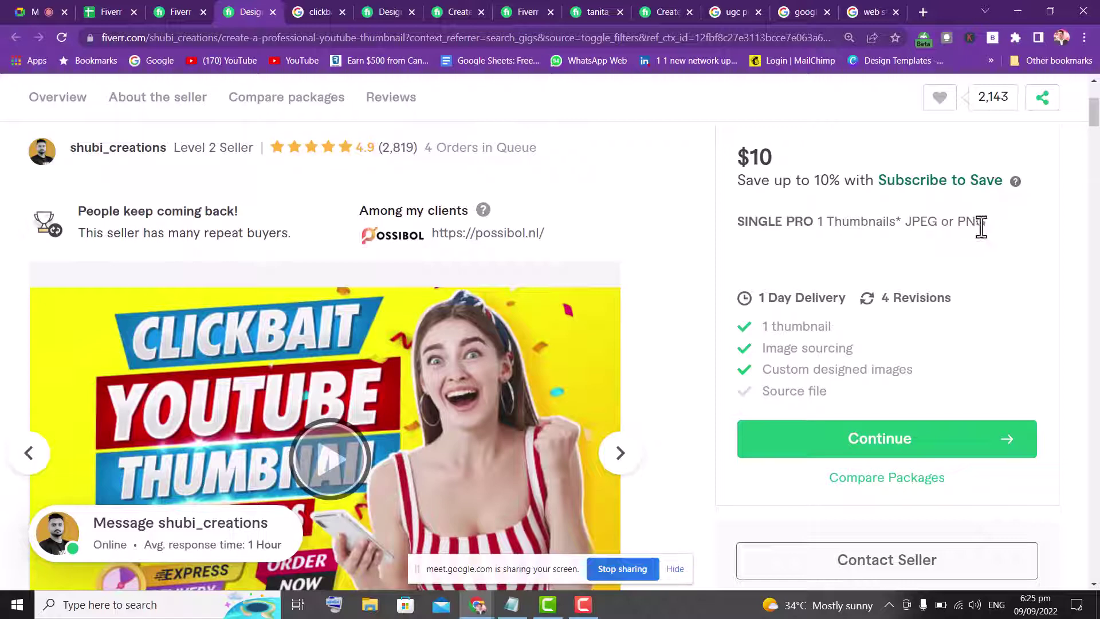
drag(981, 222, 840, 224)
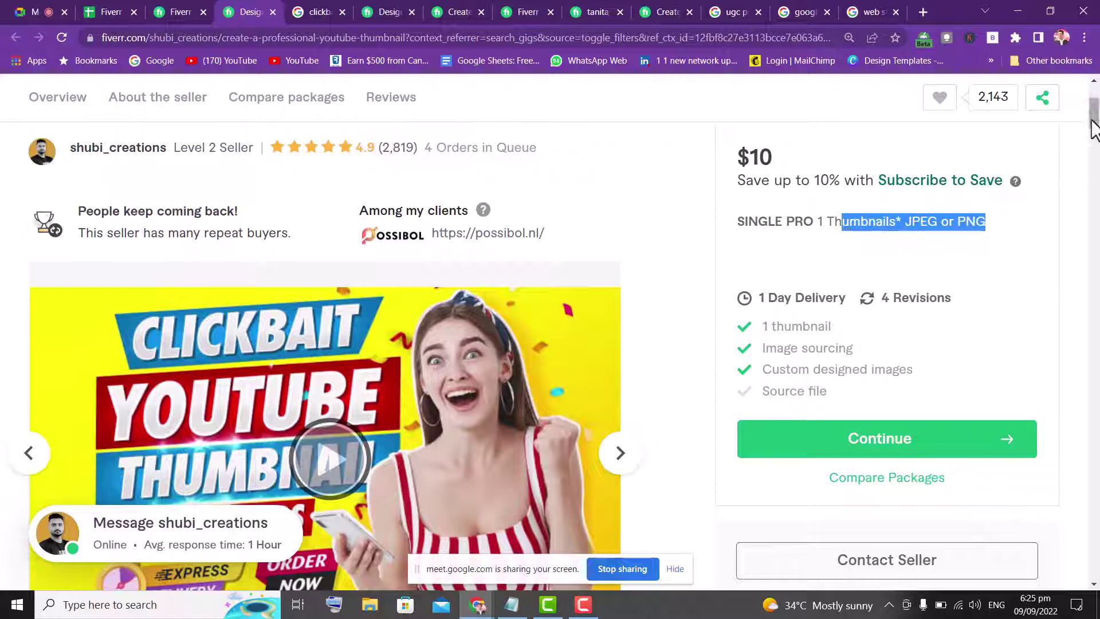
- Show the gig's Standard package and review its price, delivery time, revisions and included items
drag(1094, 123, 1094, 117)
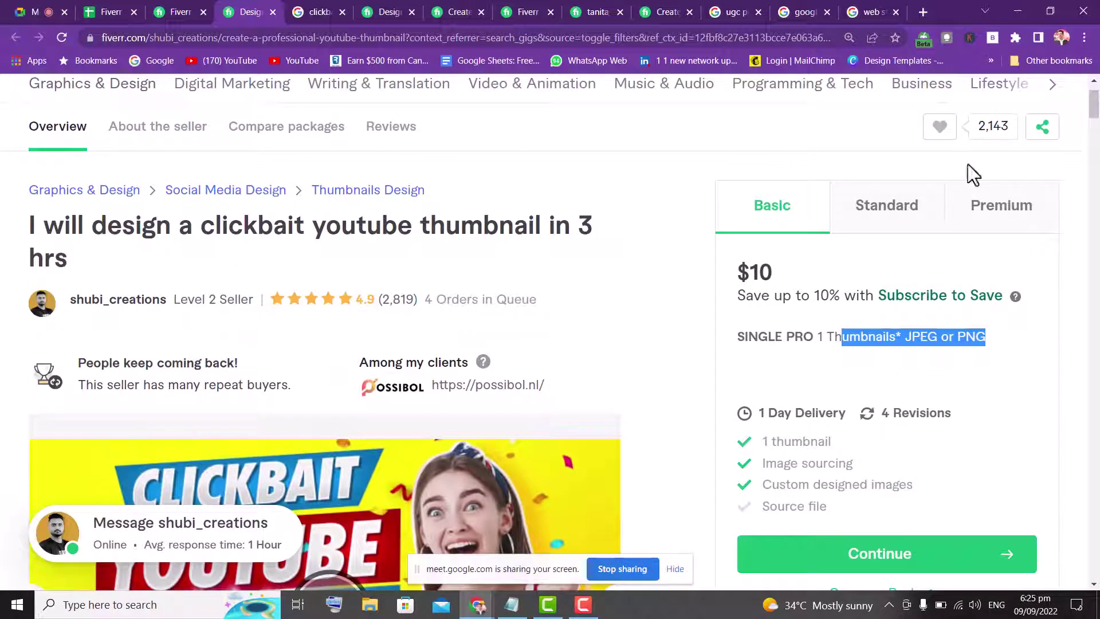
click(871, 205)
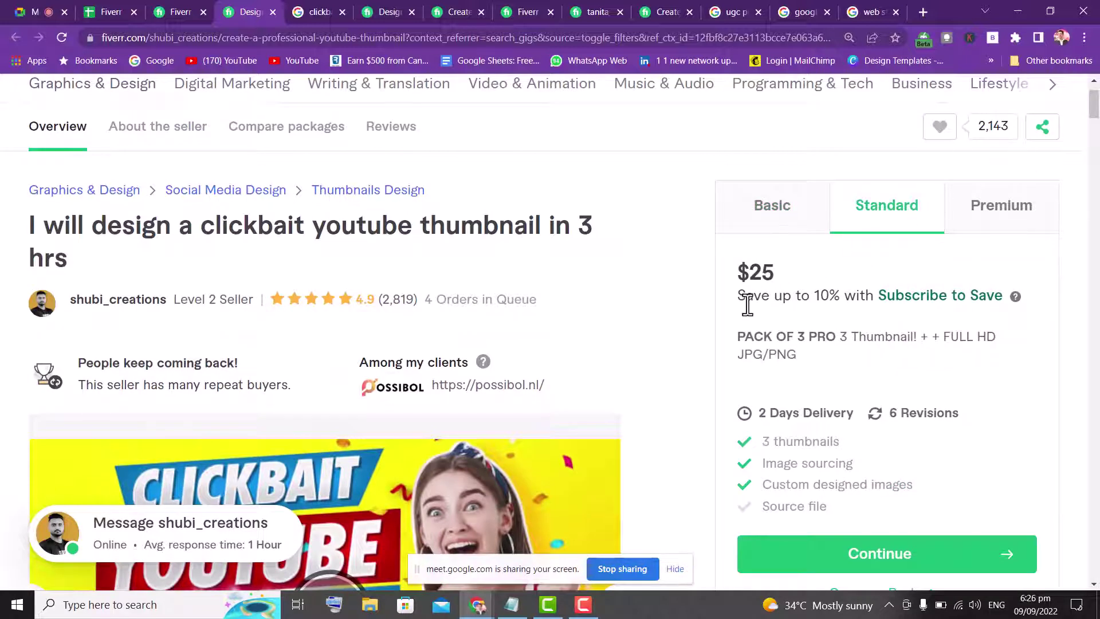
key(F10)
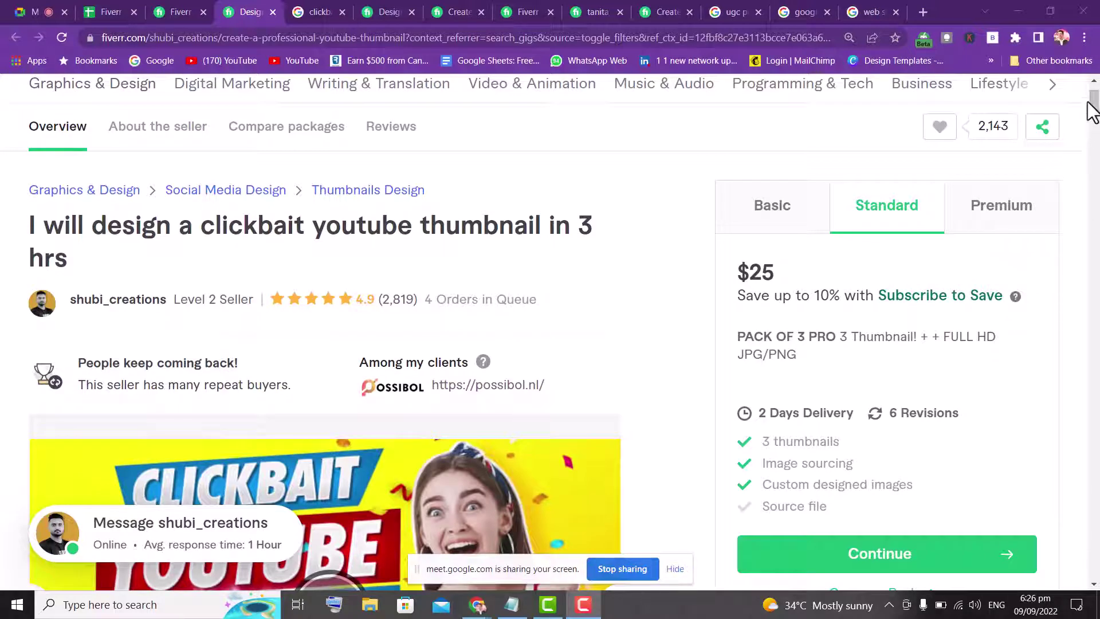
drag(1095, 109, 1095, 106)
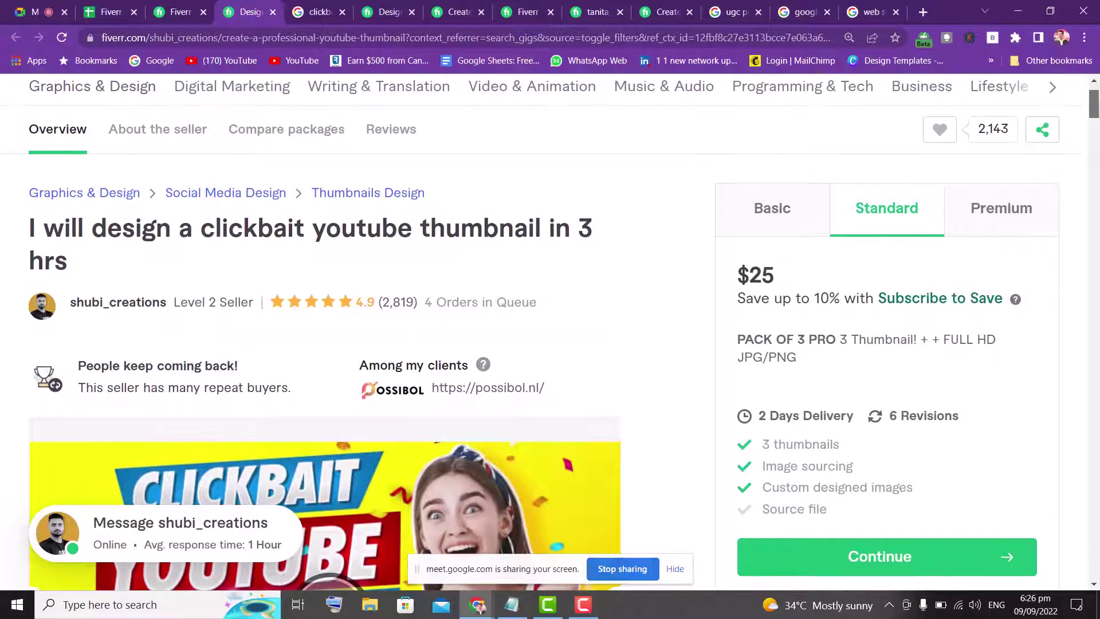
- Show the gig's Premium package and read its included features, from the number of thumbnails to the source file
click(1006, 235)
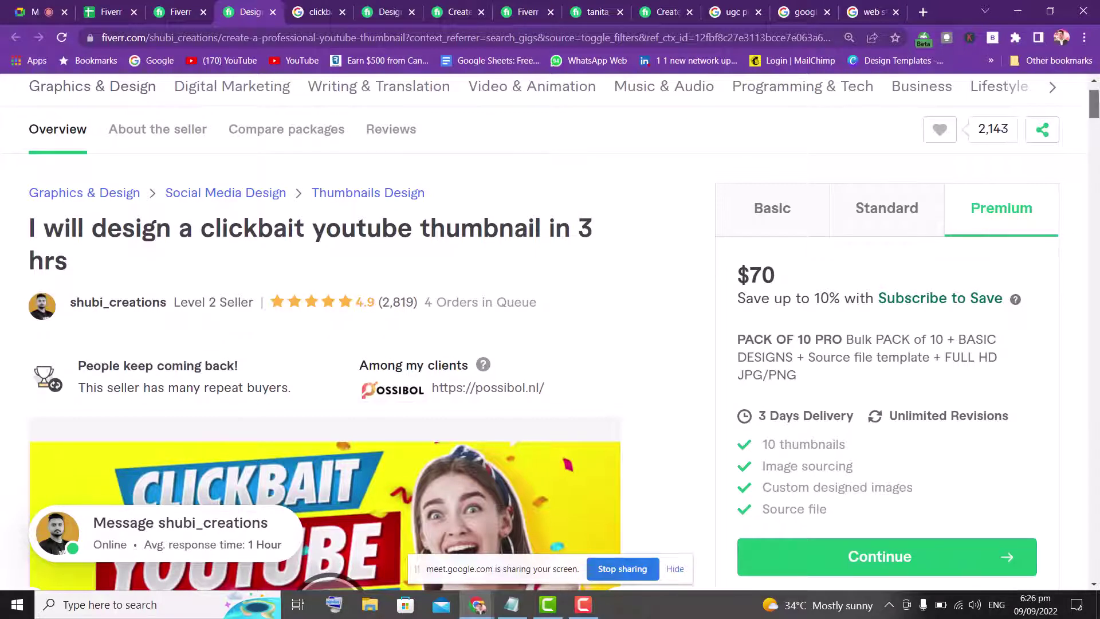
scroll(1094, 115, down, 3)
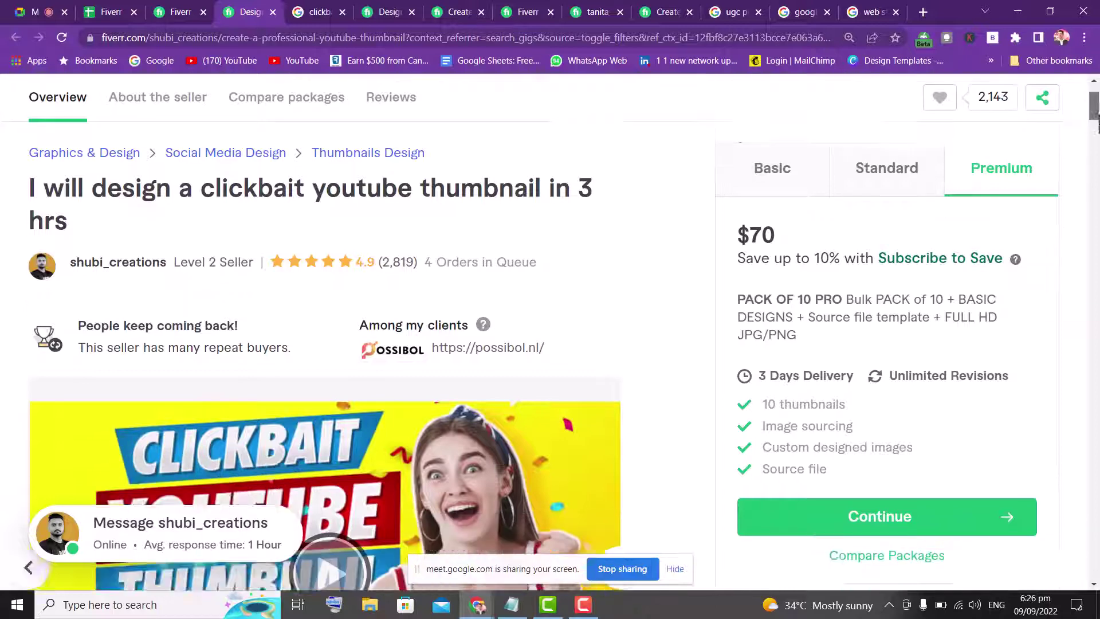
scroll(1094, 115, up, 2)
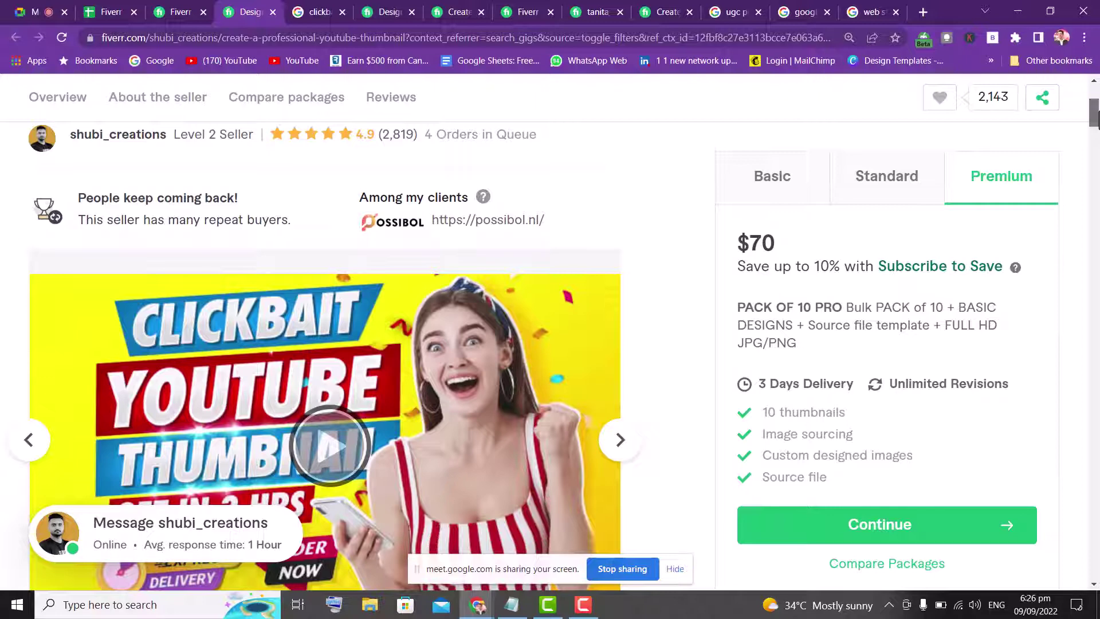
scroll(875, 269, down, 1)
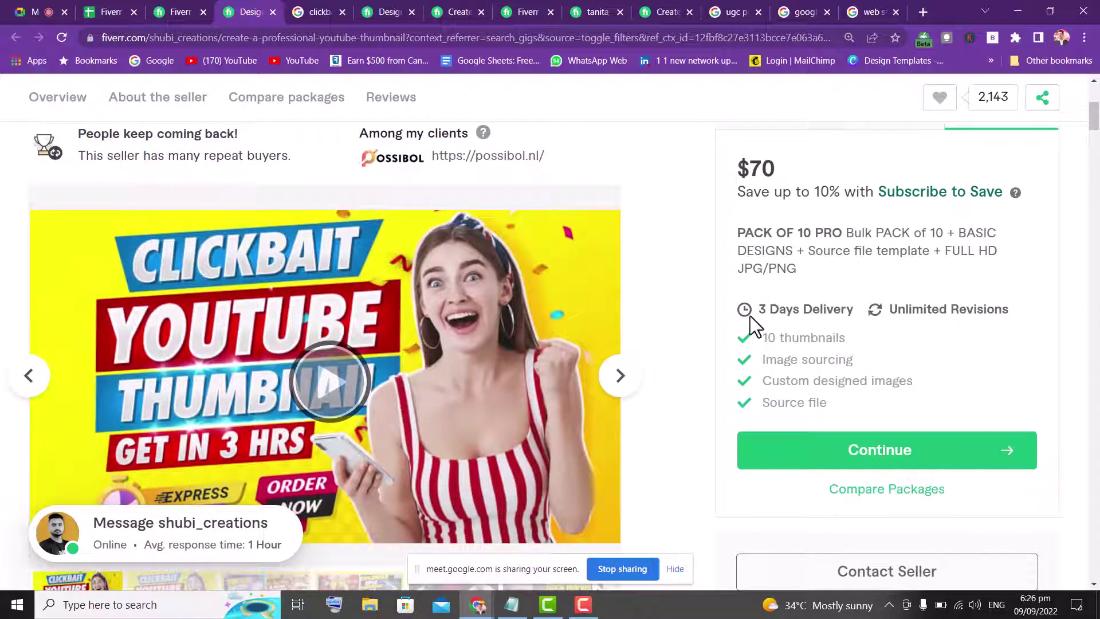
drag(760, 337, 859, 335)
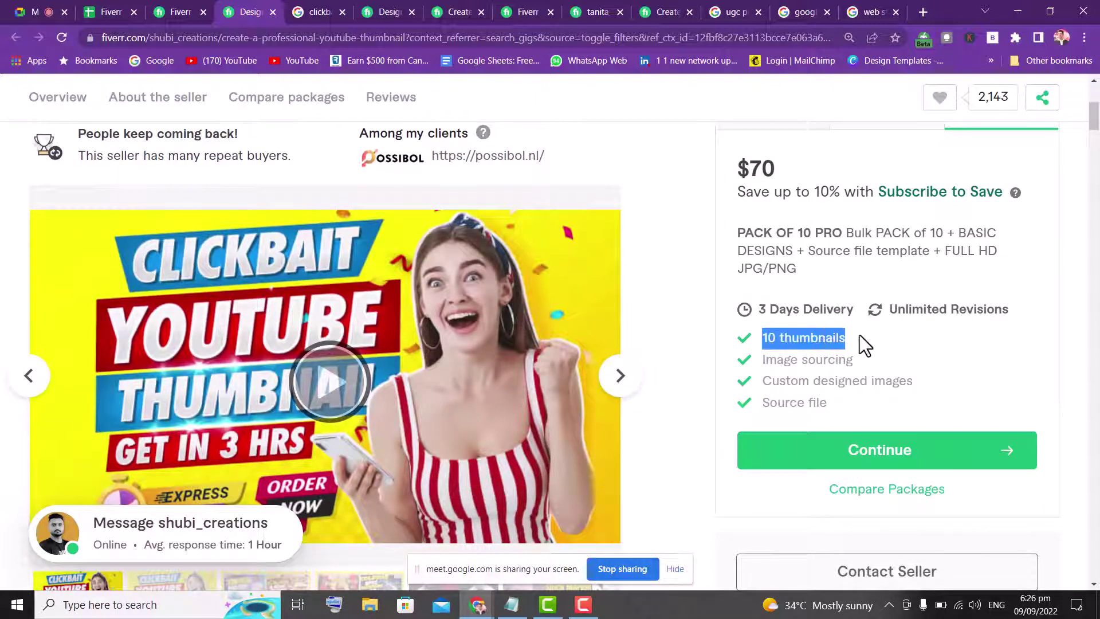
drag(762, 360, 855, 359)
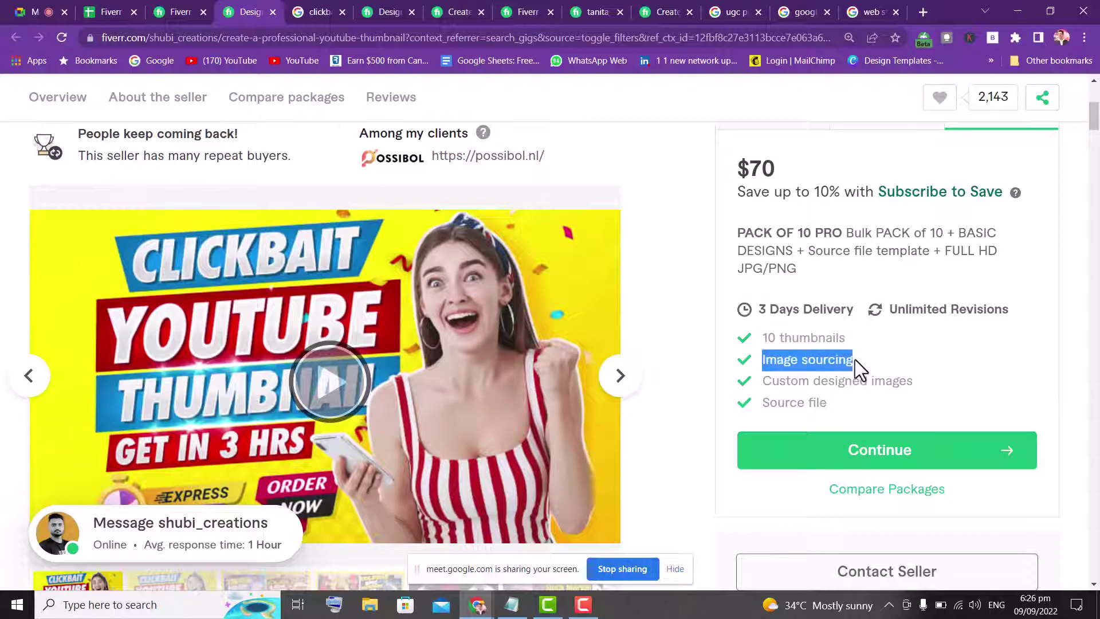
drag(763, 381, 937, 381)
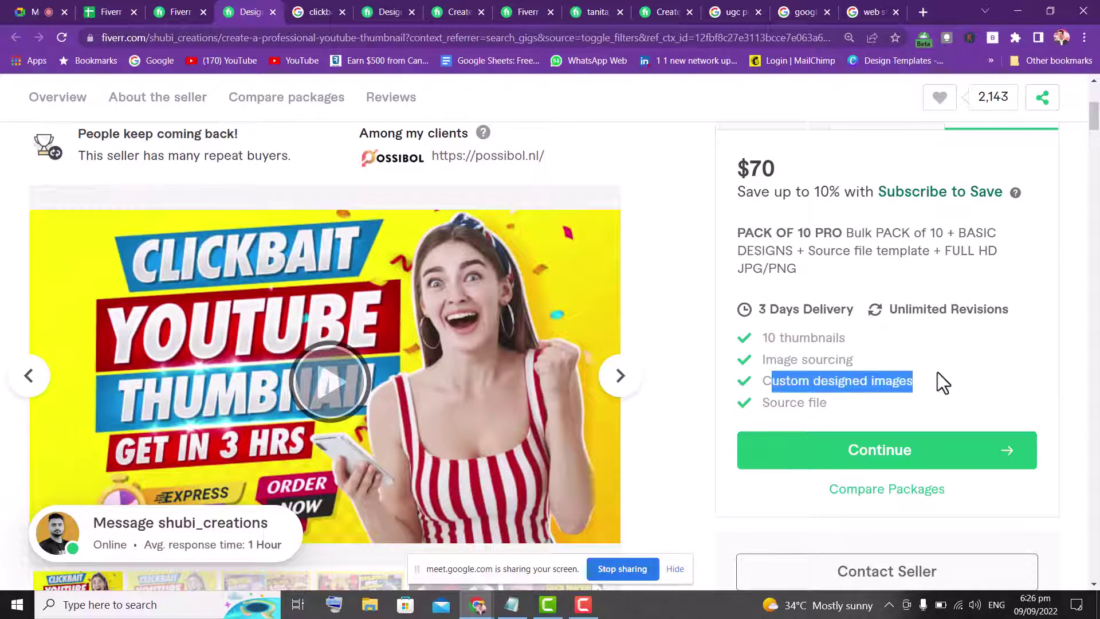
click(764, 395)
drag(764, 395, 844, 393)
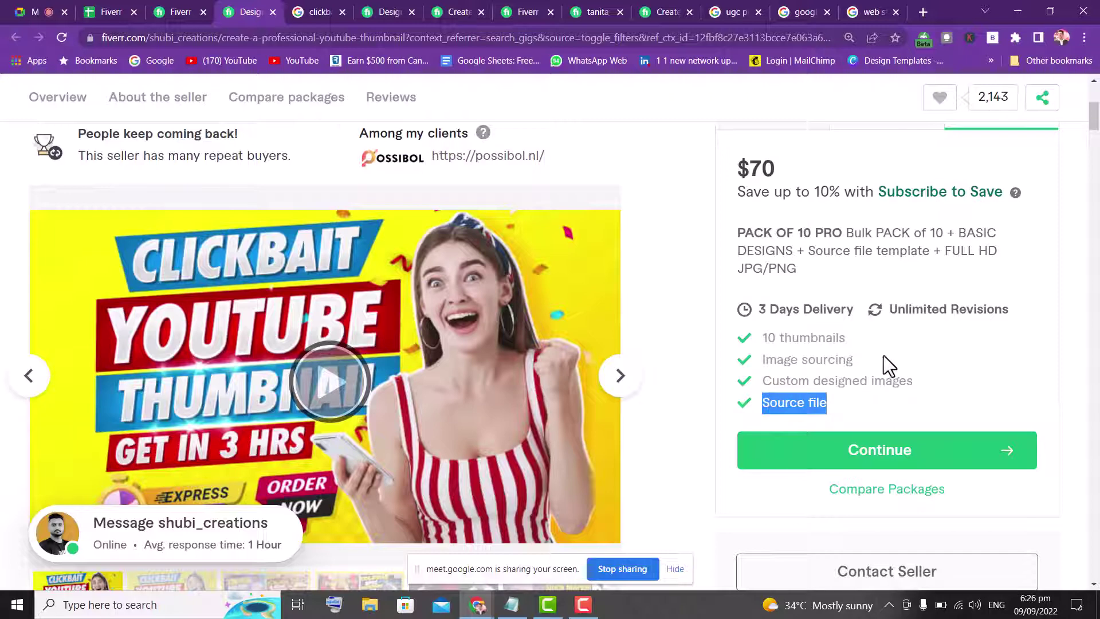
drag(1094, 114, 1094, 116)
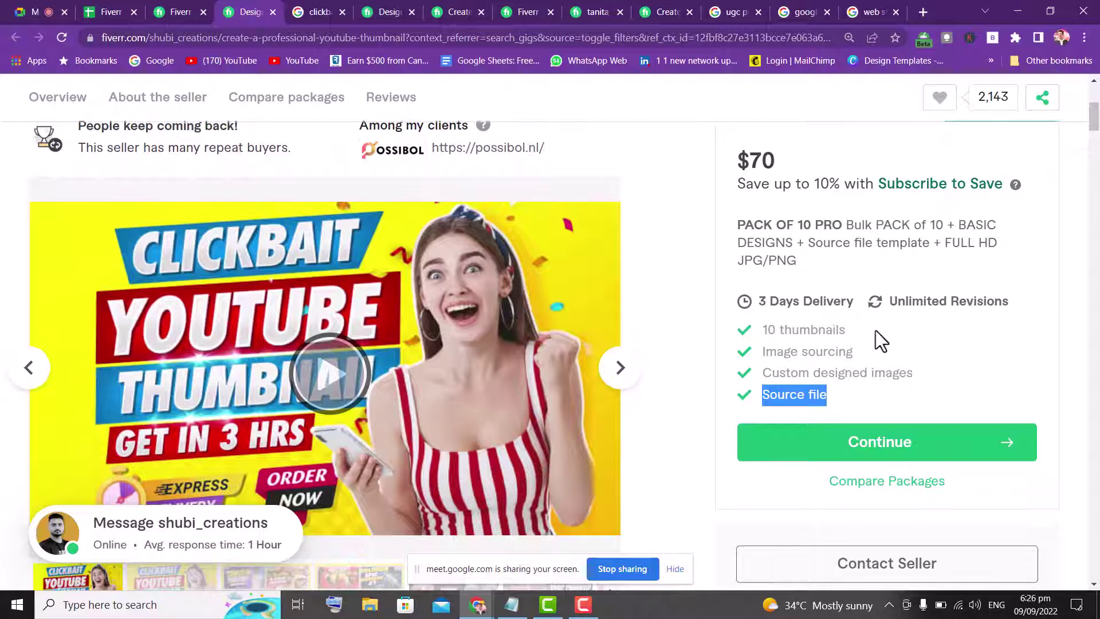
click(833, 399)
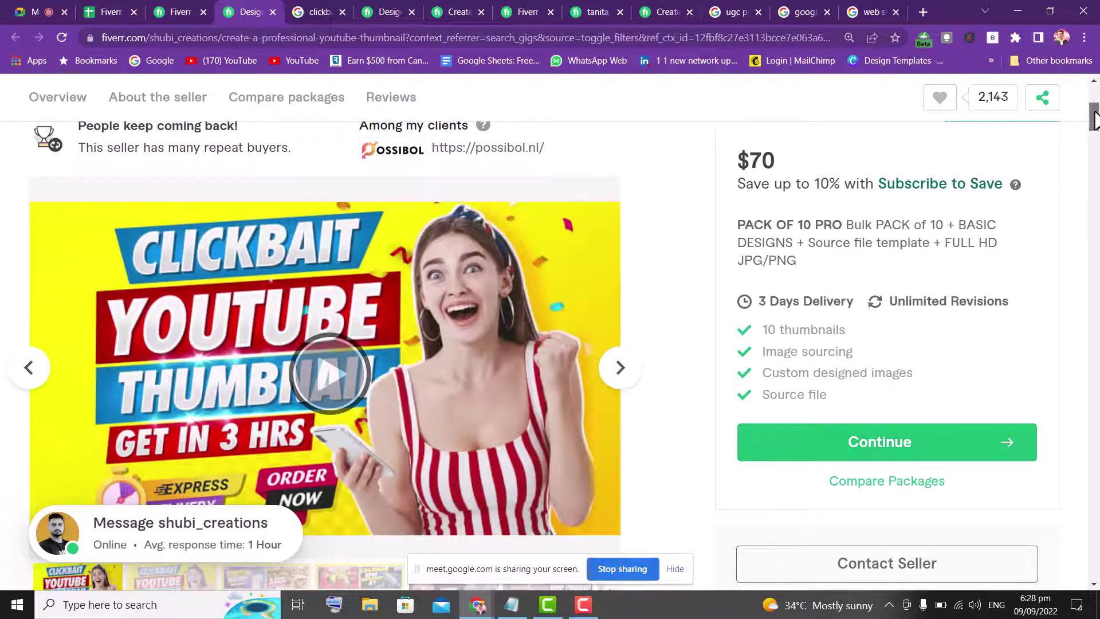
- Go back through the Standard and Basic packages to compare their offers
drag(1094, 117, 1094, 91)
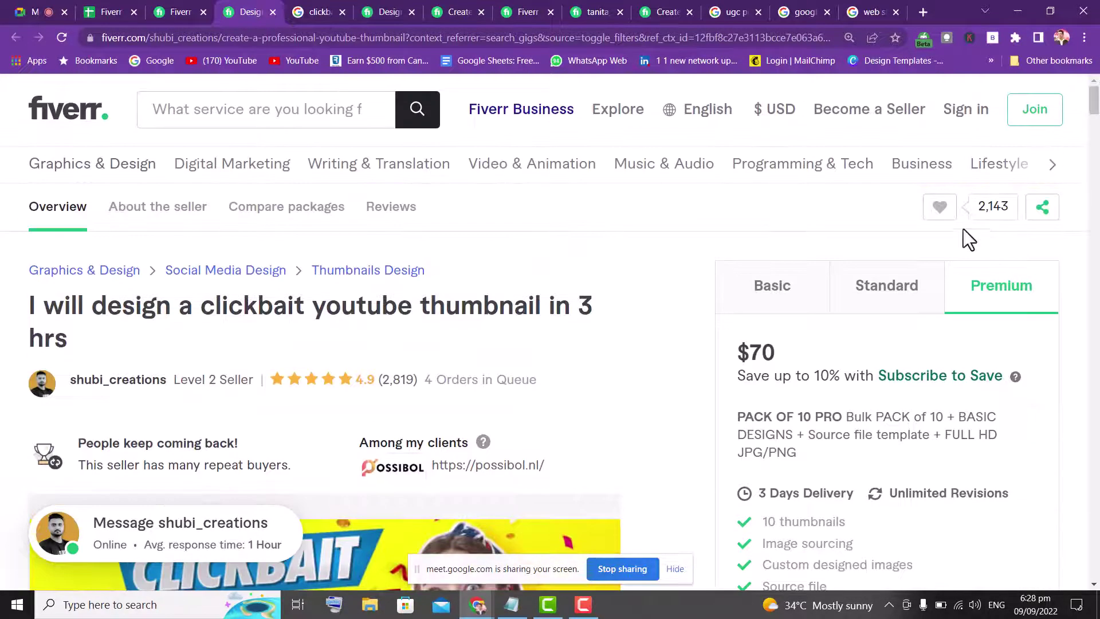
click(897, 296)
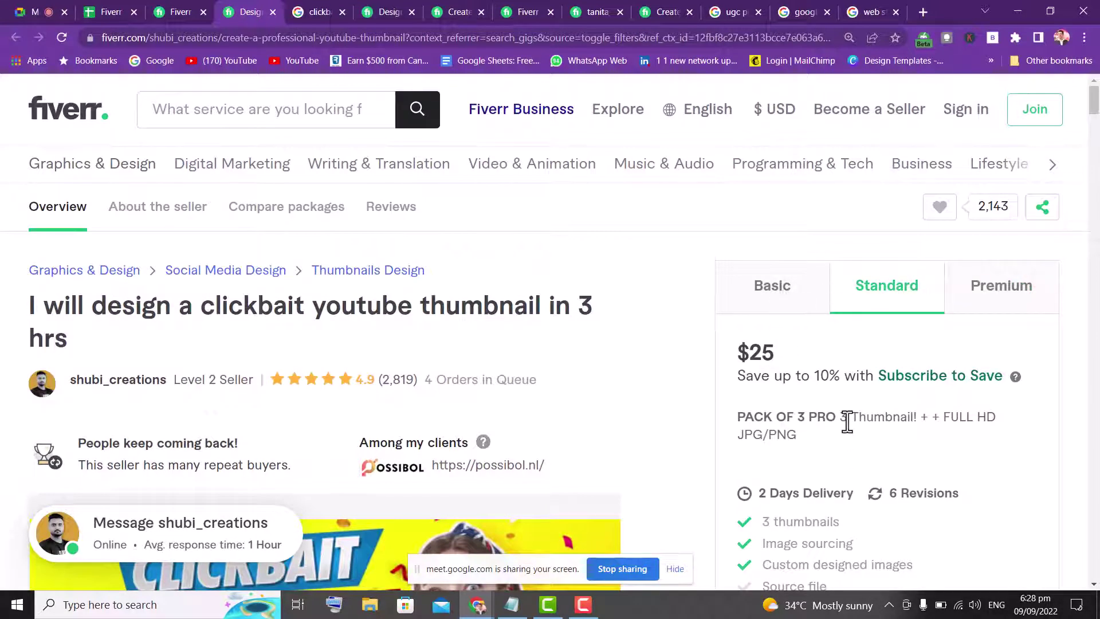
click(782, 298)
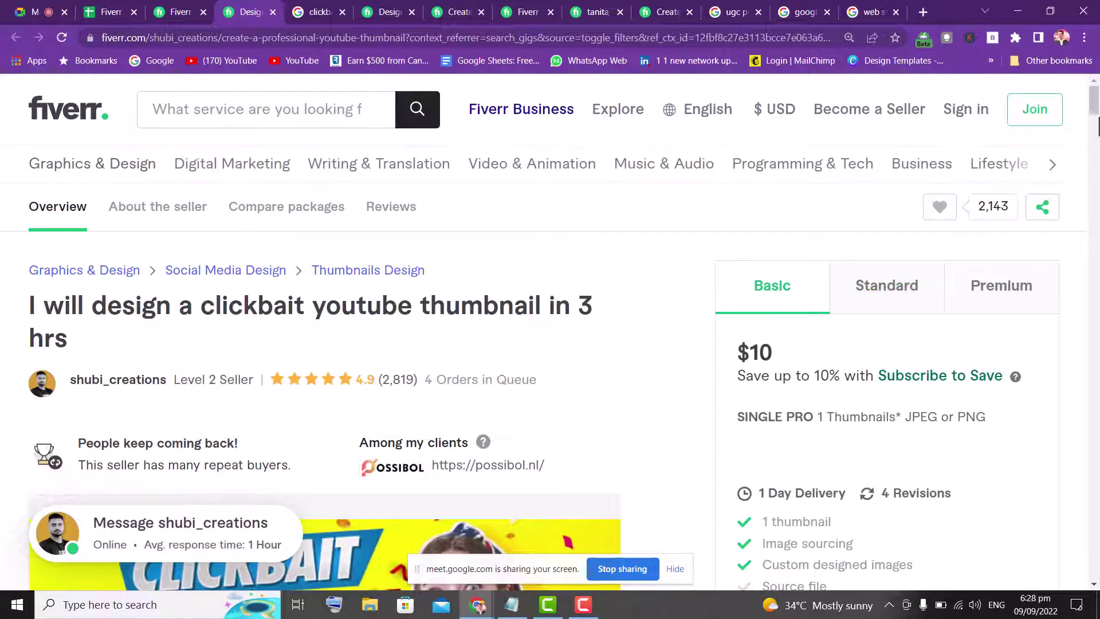
- Browse the gig's image gallery through the sample thumbnails up to the "I need you! Seriously" image
scroll(1095, 103, down, 6)
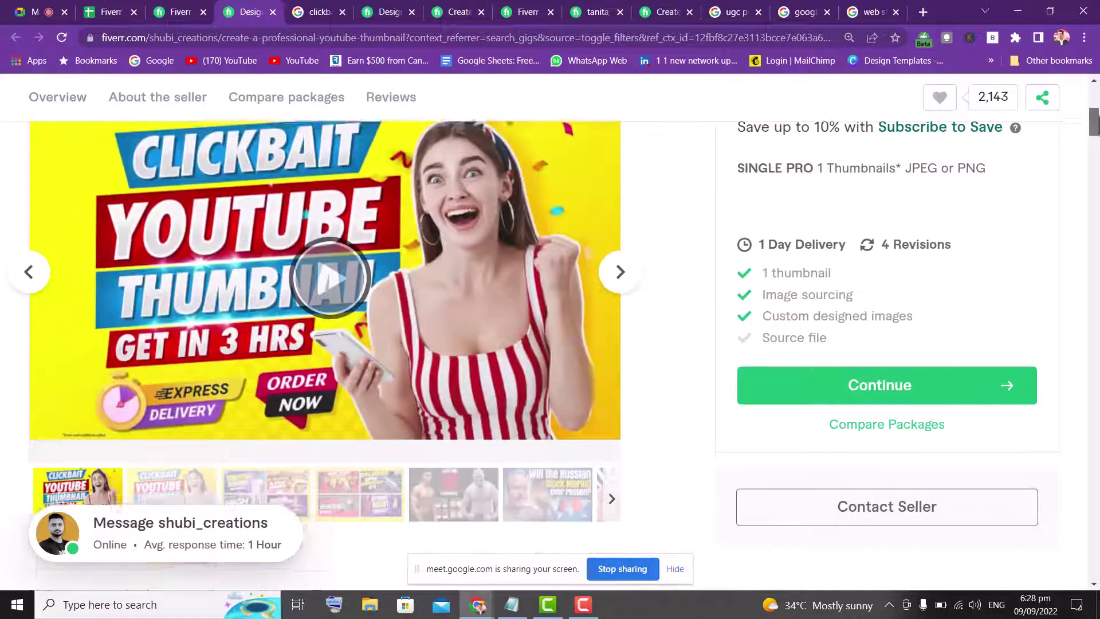
click(609, 219)
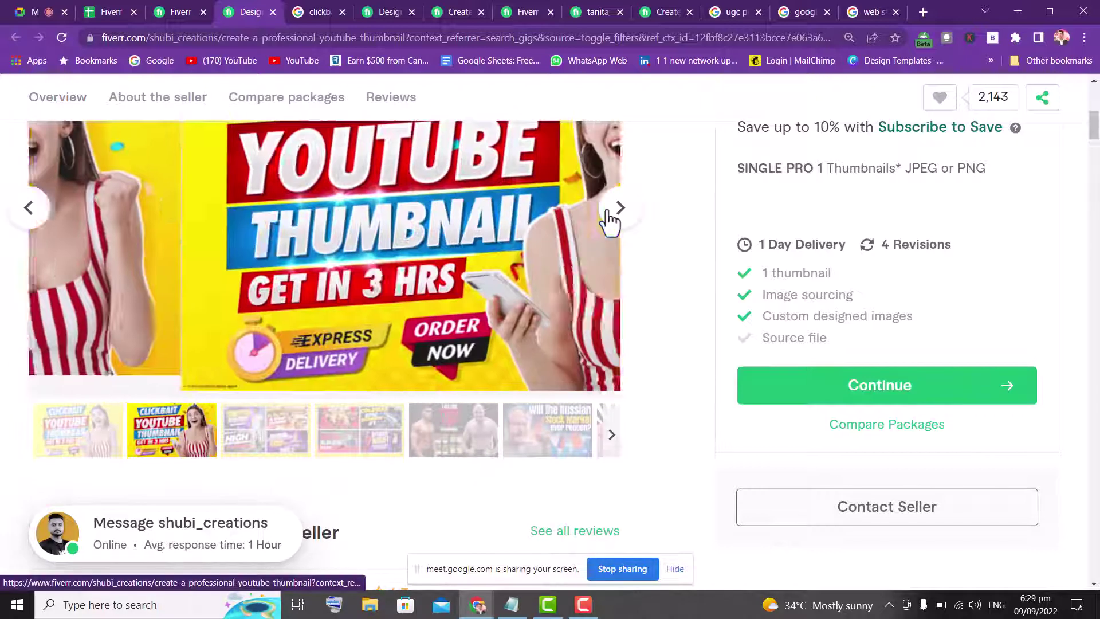
click(608, 221)
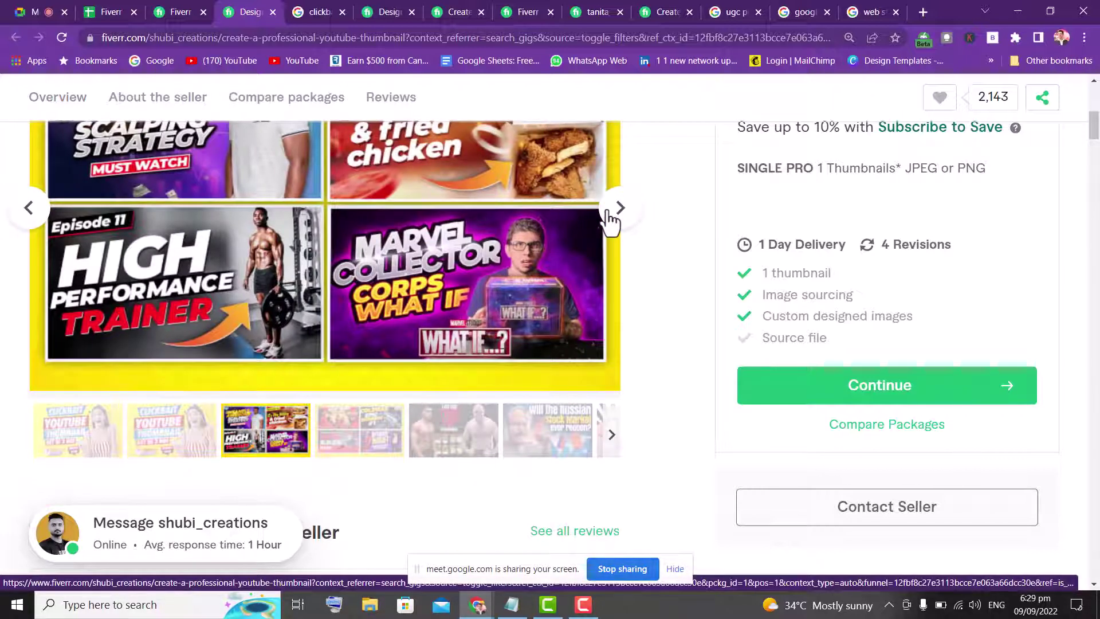
click(609, 220)
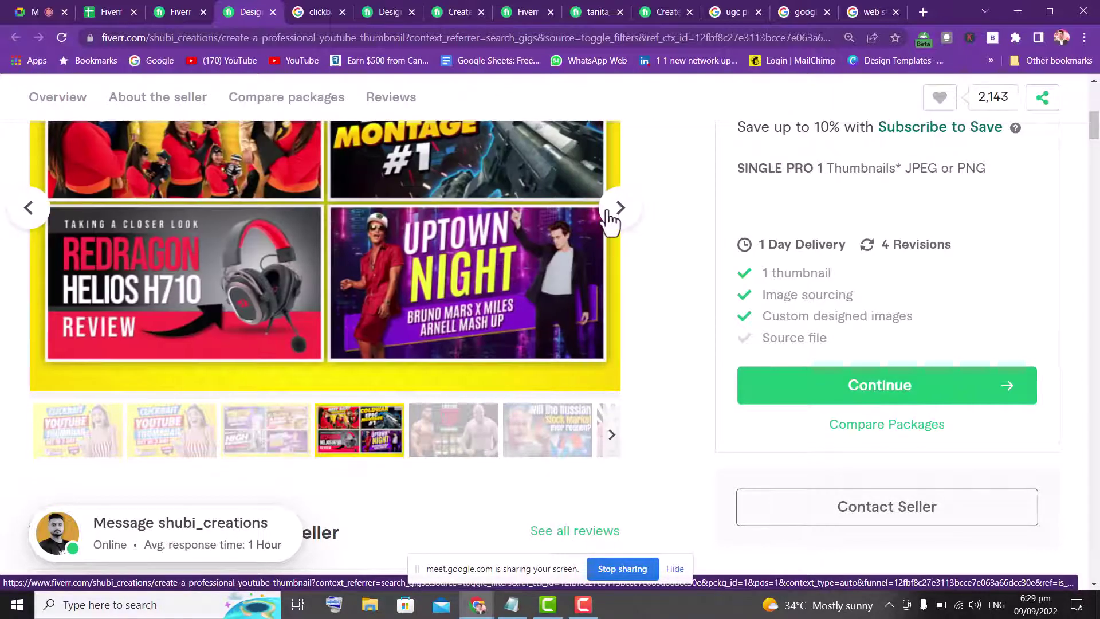
click(609, 220)
click(609, 220)
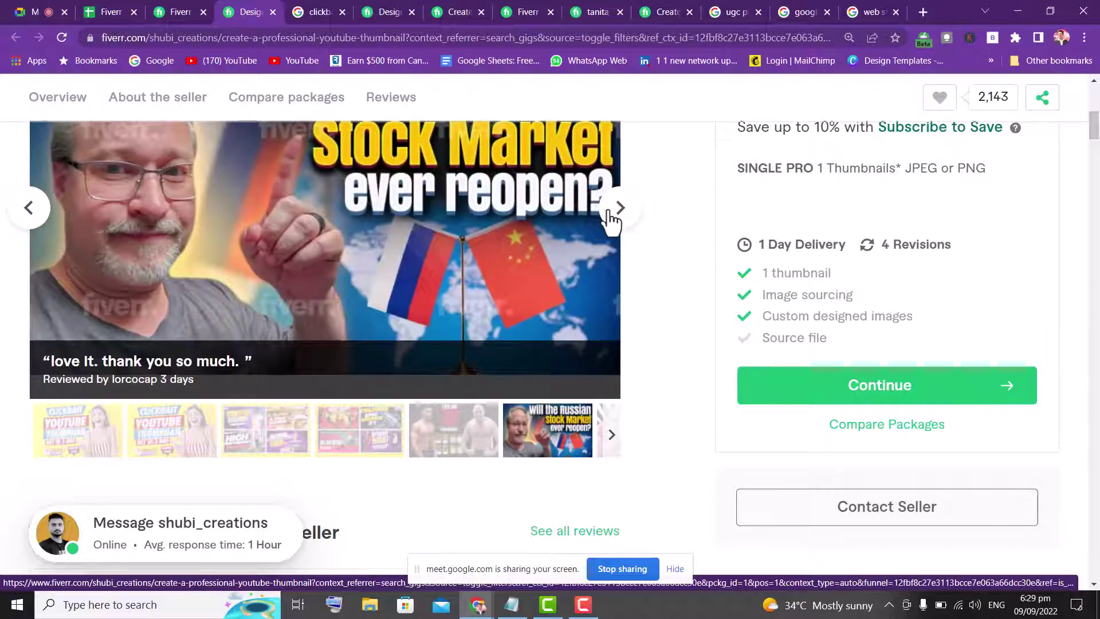
click(610, 222)
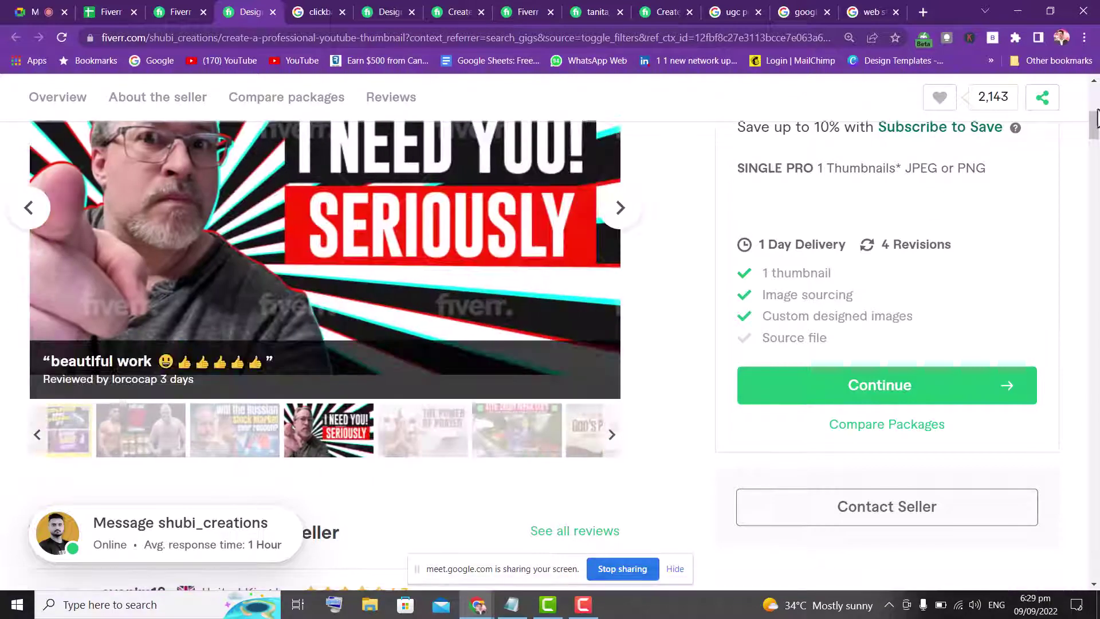
- Read the opening line and first paragraphs of the About This Gig description
drag(1097, 118, 1096, 155)
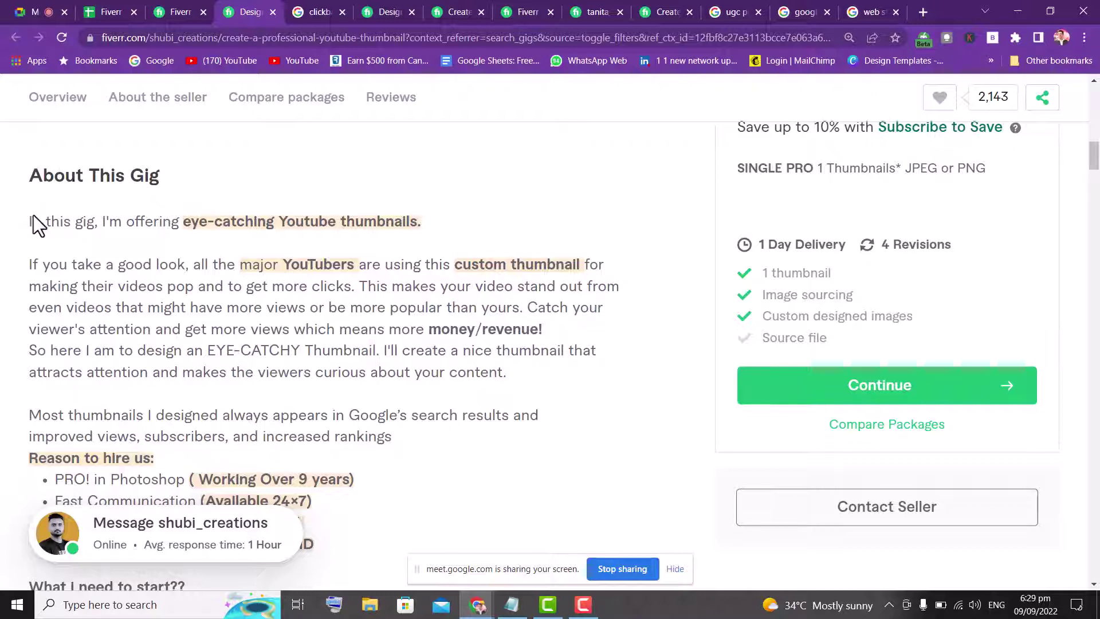
drag(10, 218, 423, 221)
click(72, 221)
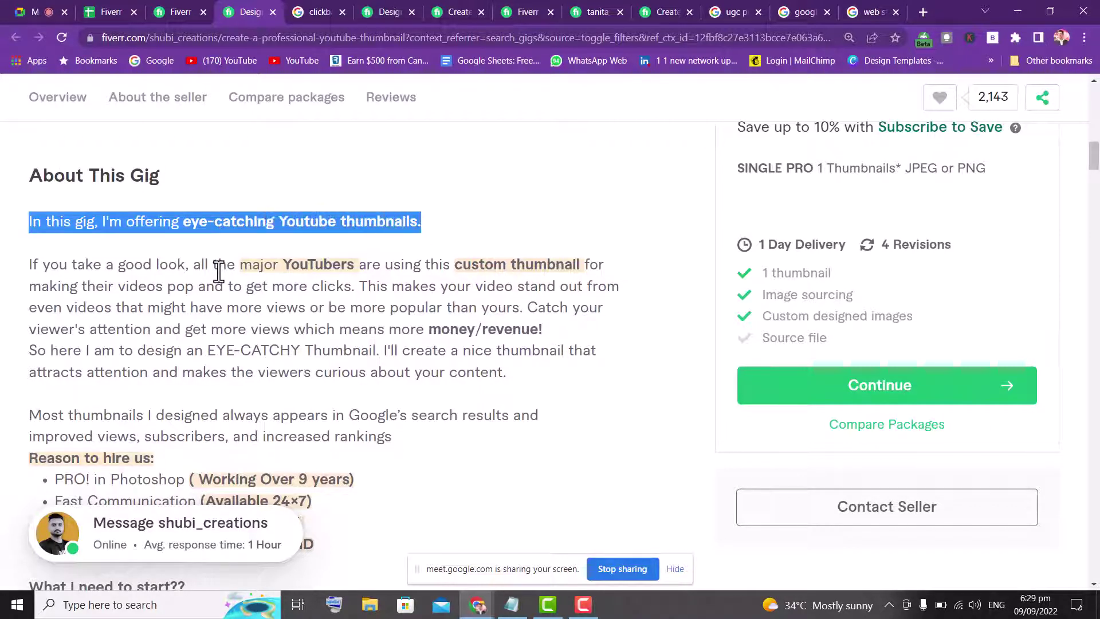
drag(220, 266, 492, 347)
click(321, 397)
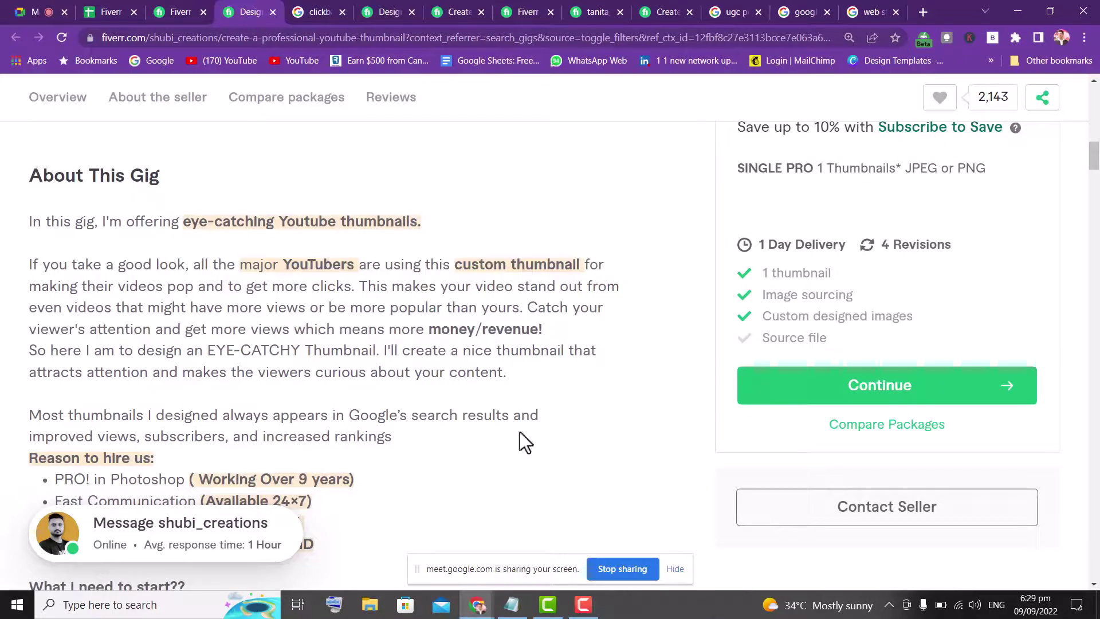
- Read the rest of the gig description, covering reasons to hire and starting requirements, and select the YT banner gig link
drag(1094, 158, 1095, 171)
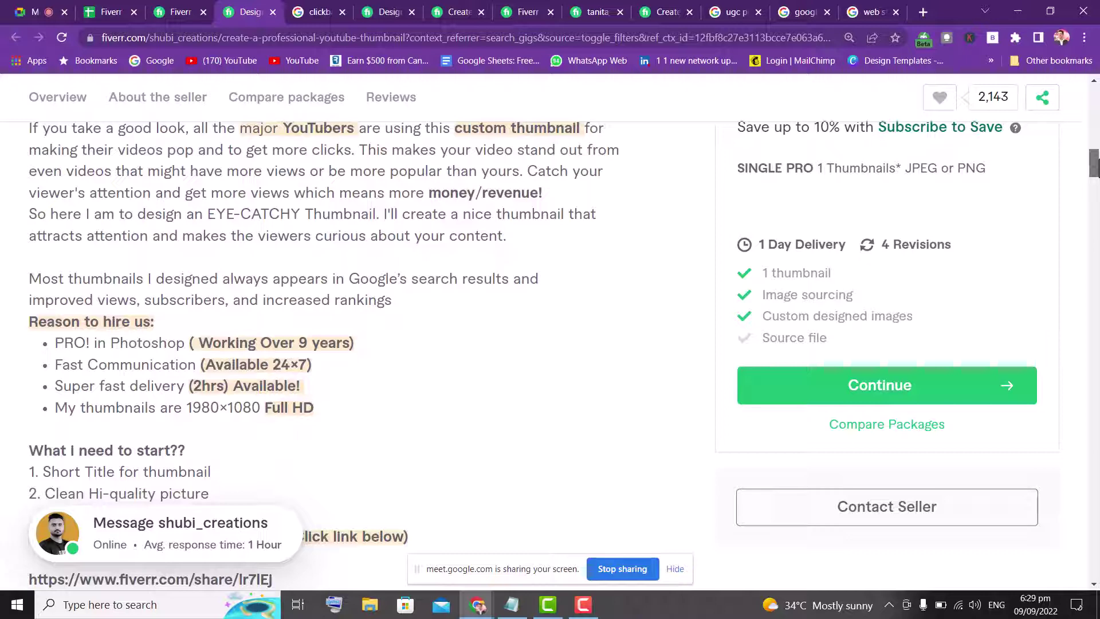
mouse_move(1094, 166)
mouse_down()
mouse_move(1094, 188)
mouse_move(1095, 179)
mouse_up()
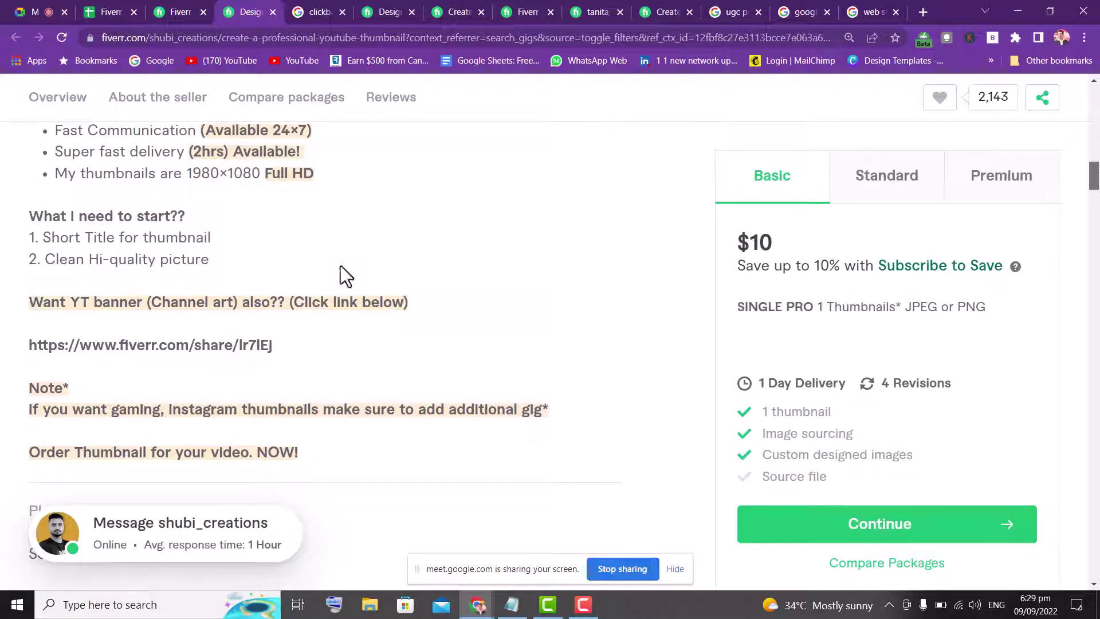
drag(275, 347, 5, 352)
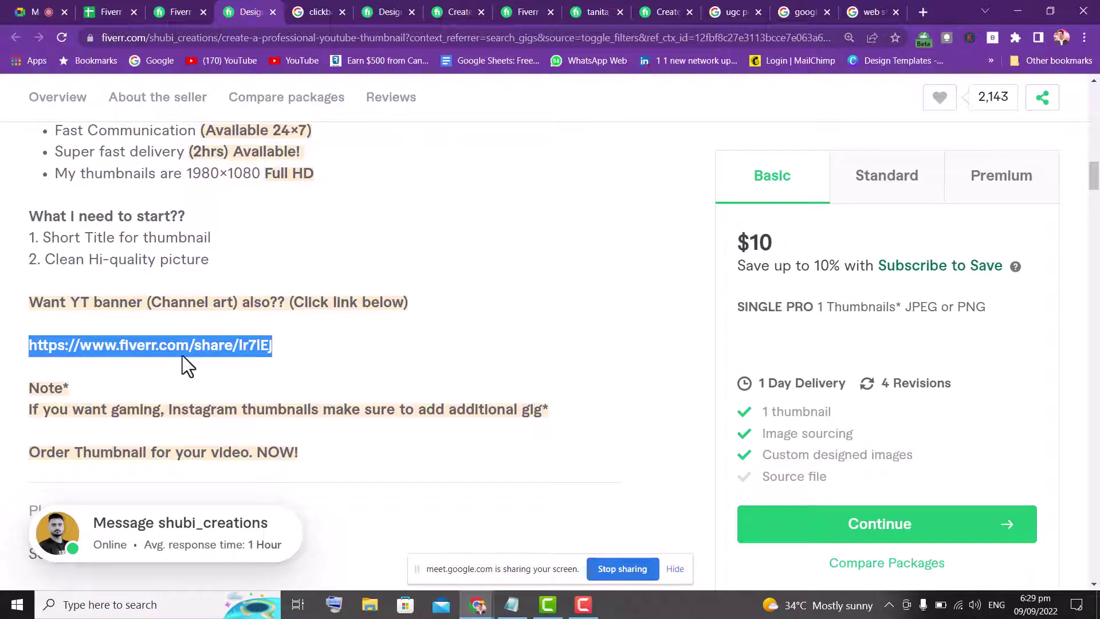
- Copy the YT banner gig link from the description and open it in the tab holding the clickbait meaning search
click(245, 356)
drag(285, 344, 43, 324)
key(ctrl+c)
click(298, 38)
key(ctrl+v)
key(Return)
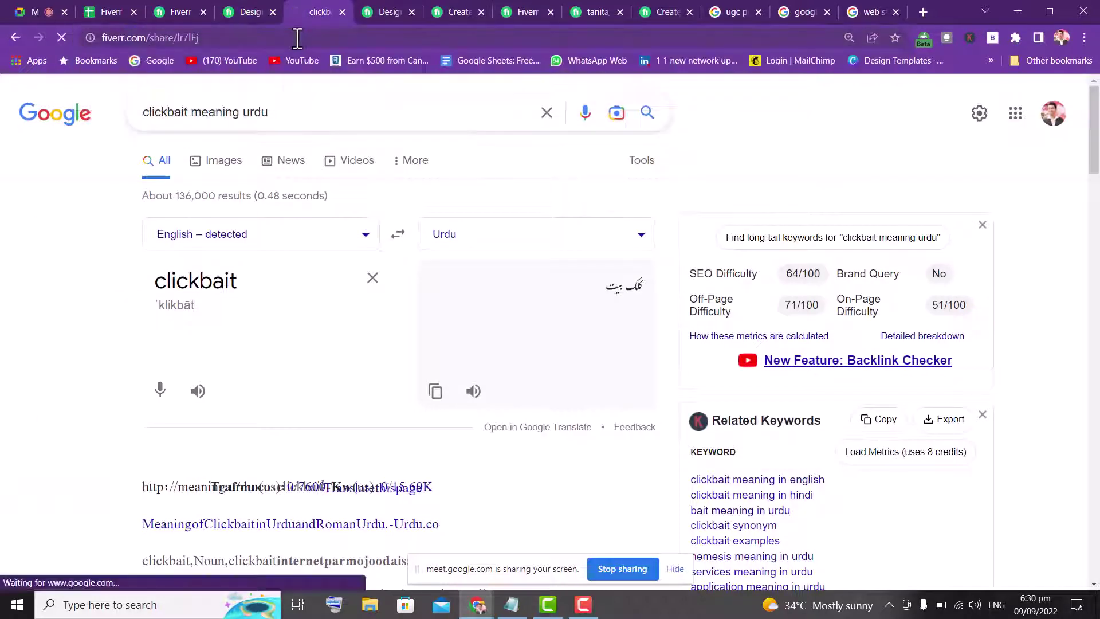
click(253, 16)
click(44, 302)
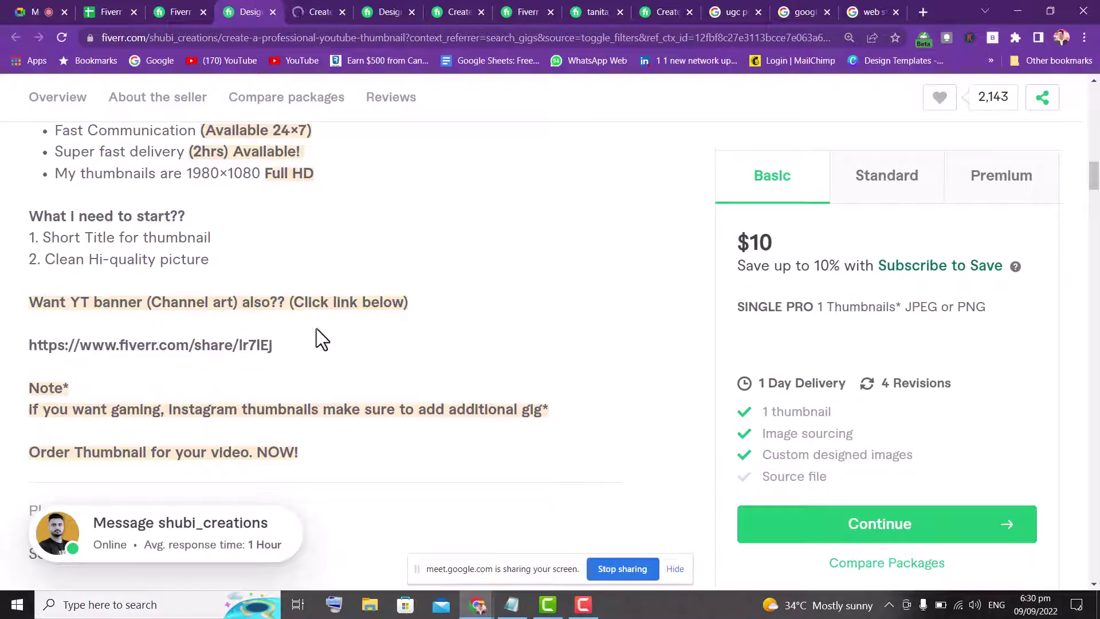
click(300, 8)
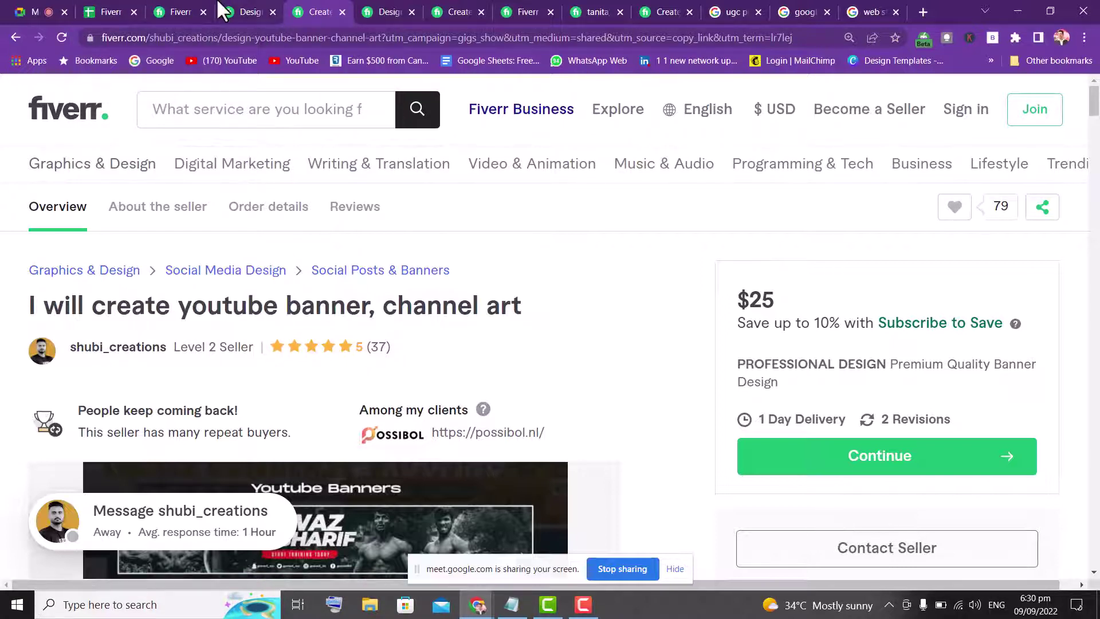
- Copy the YouTube thumbnail gig's base address without its tracking parameters into cell A6 of Sheet2 in the keyword research spreadsheet
click(233, 7)
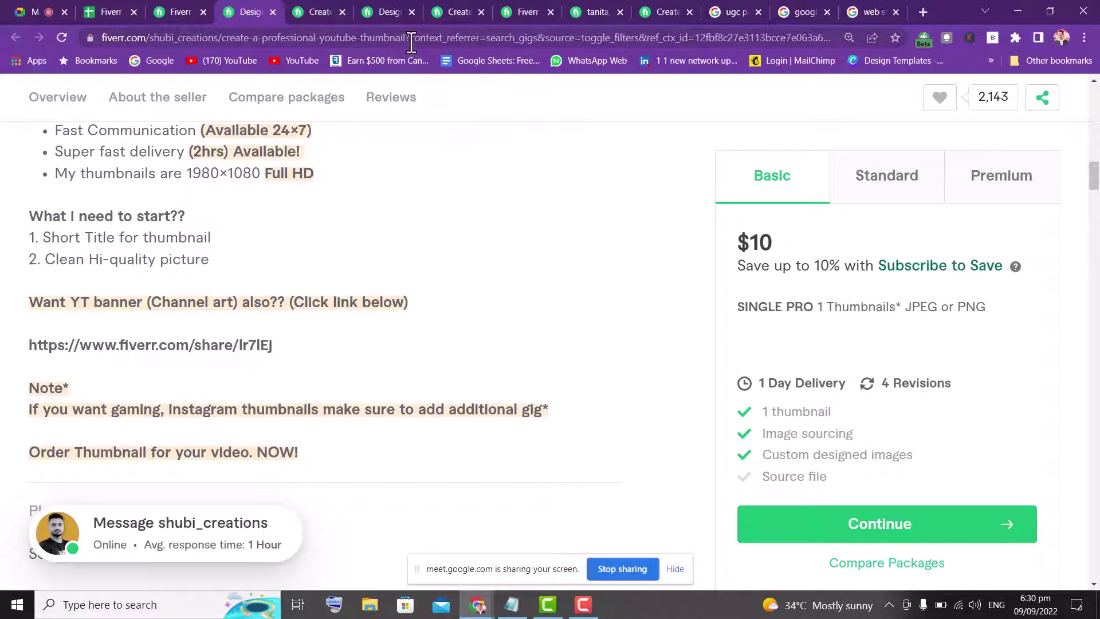
drag(411, 42, 102, 38)
key(ctrl+c)
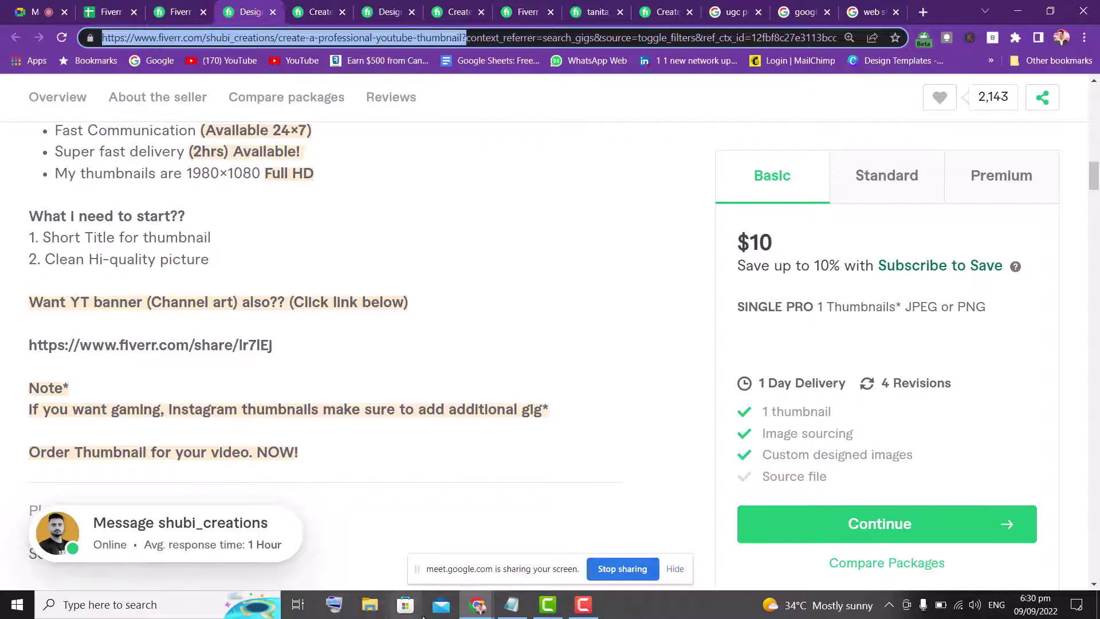
click(110, 12)
click(74, 291)
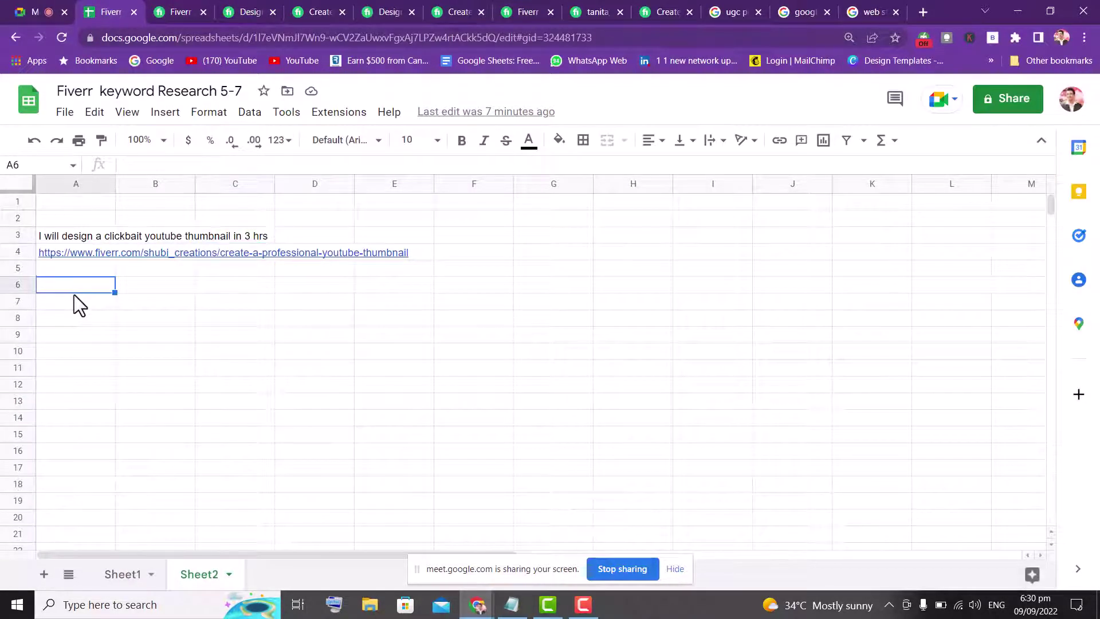
key(ctrl+v)
click(153, 334)
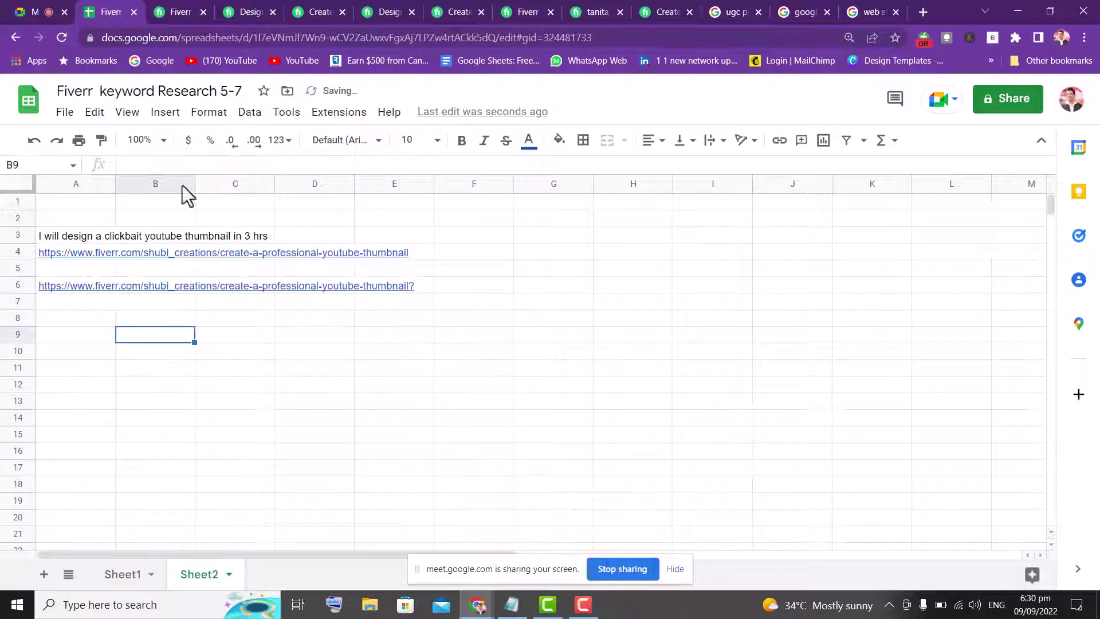
- Return to the thumbnail gig and examine the tagline and rating in the About The Seller section
click(243, 12)
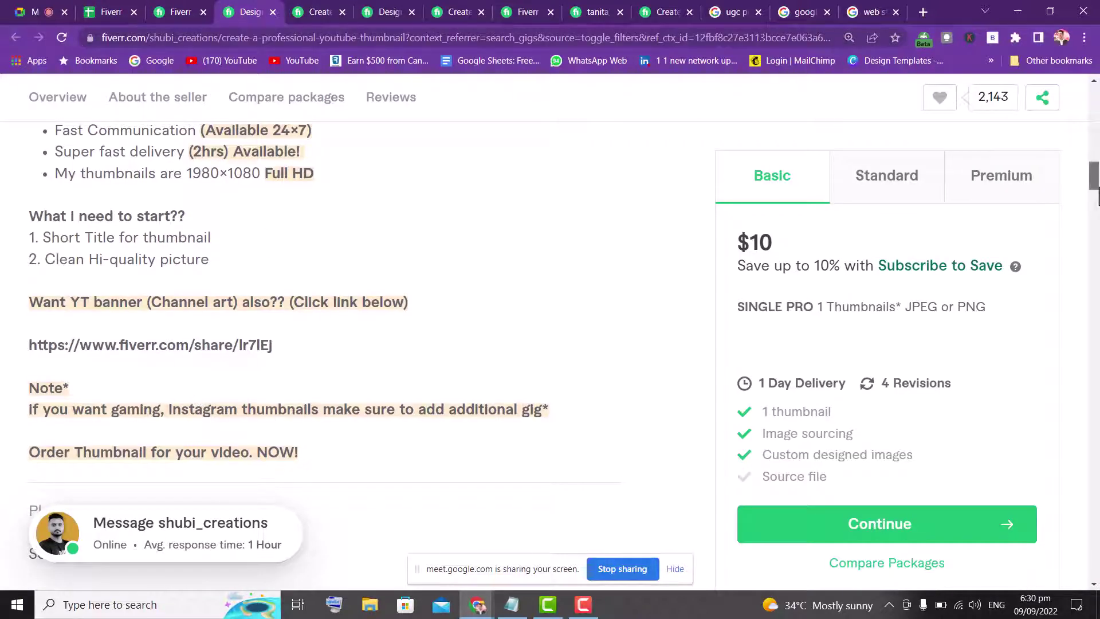
drag(1098, 196, 1097, 219)
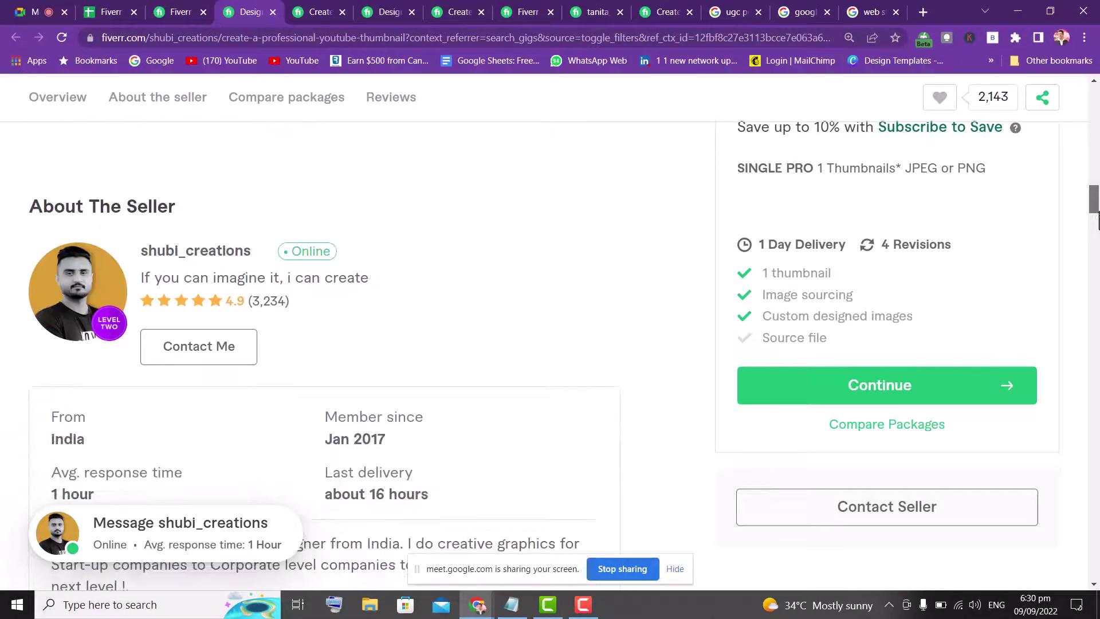
drag(142, 284, 414, 290)
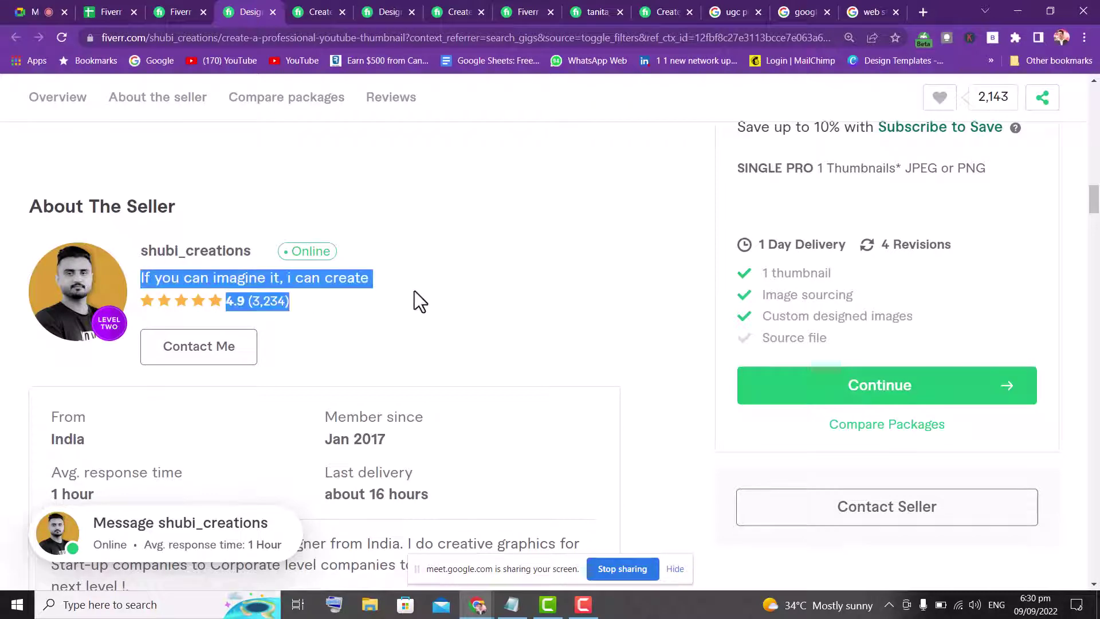
click(411, 290)
- Switch to the Class res notes in Notepad and find the phrase "Design anything with ease in Canva"
click(522, 607)
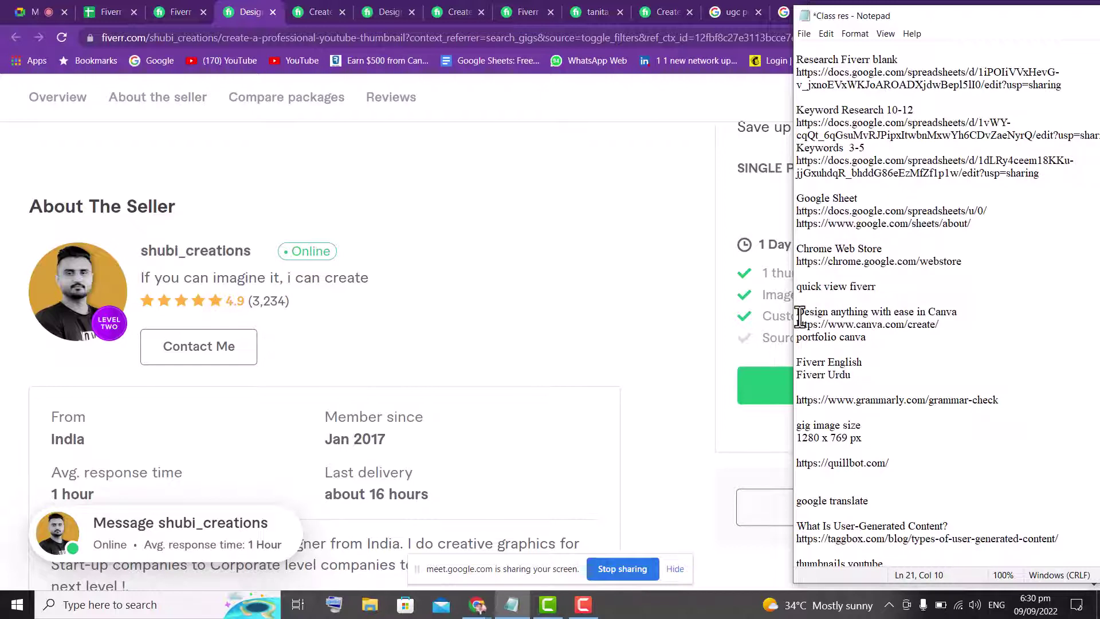
drag(800, 317, 961, 313)
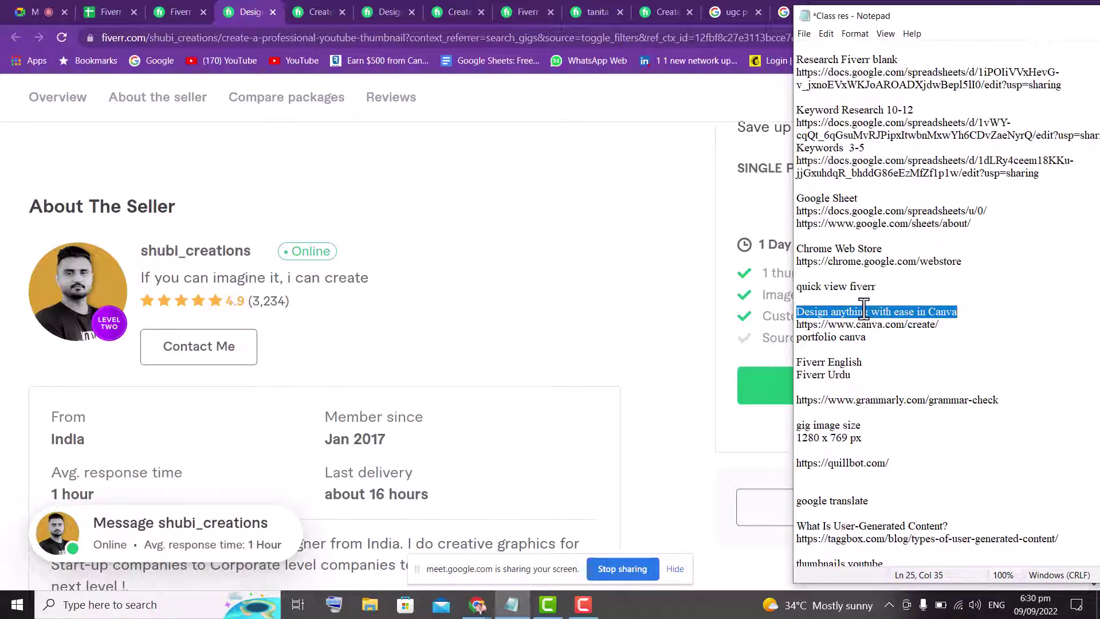
drag(870, 311, 790, 315)
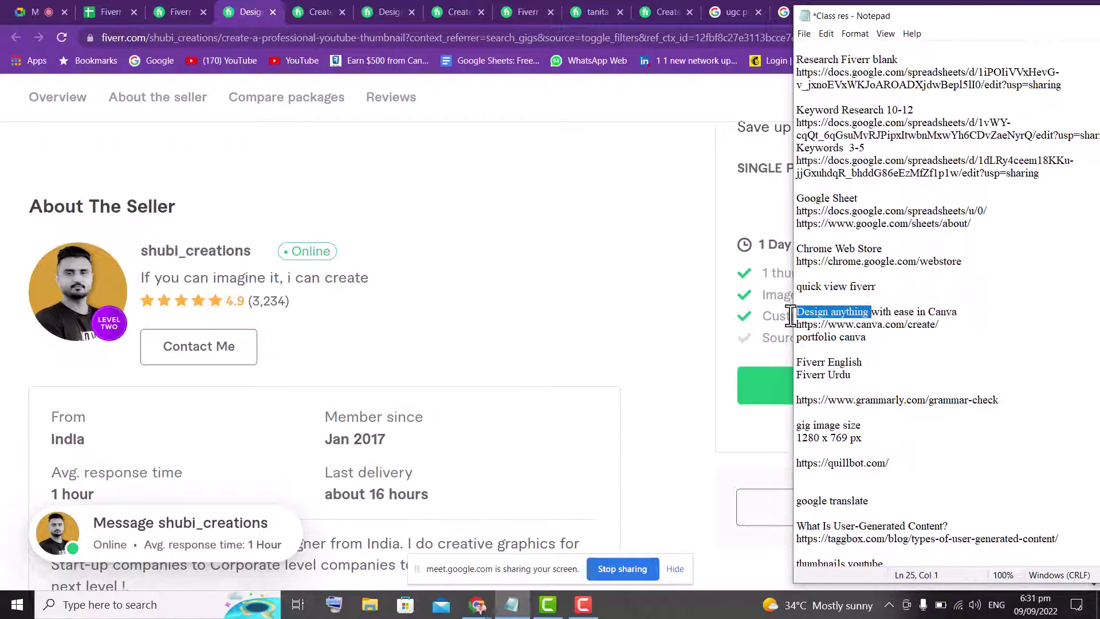
- Search Fiverr from the banner gig page for "Design anything" and refine the query to "Design anything canva"
click(312, 11)
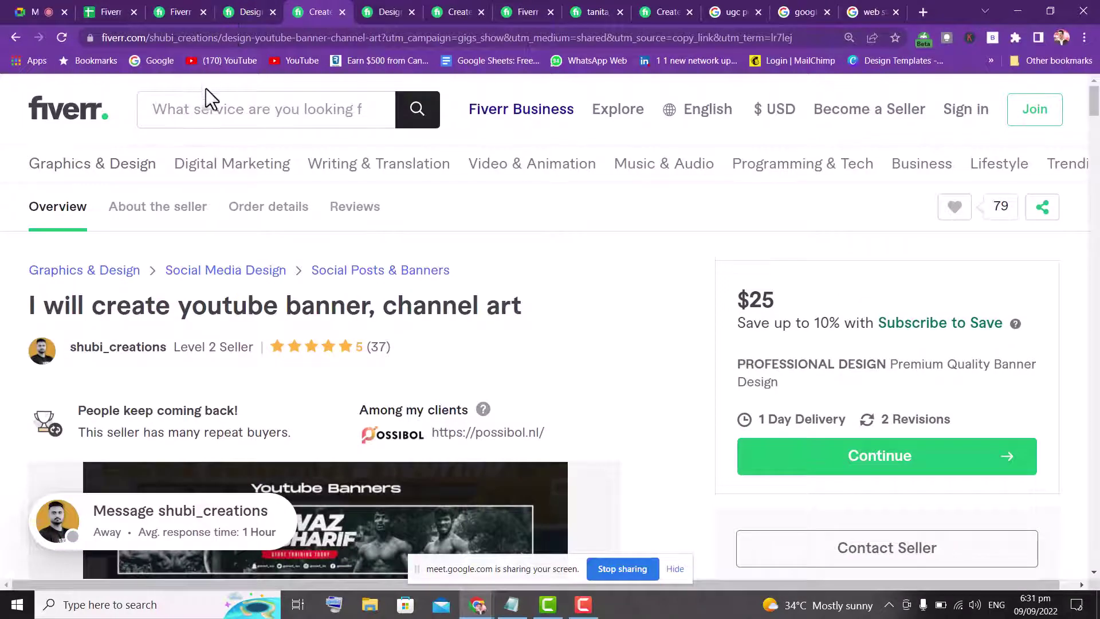
click(198, 120)
text(Design anything)
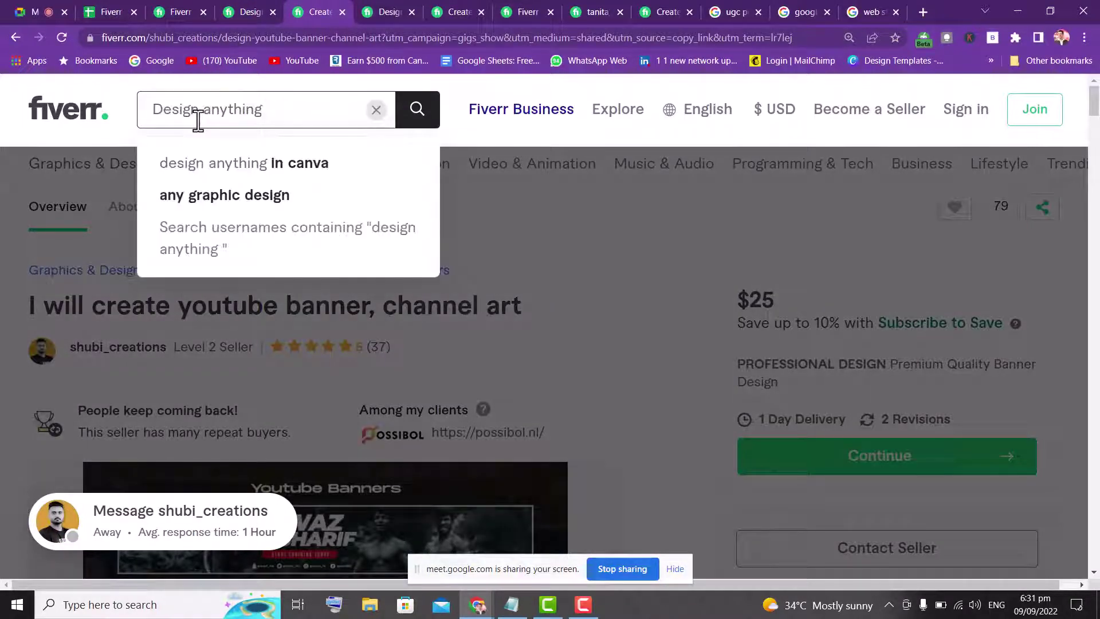
key(Return)
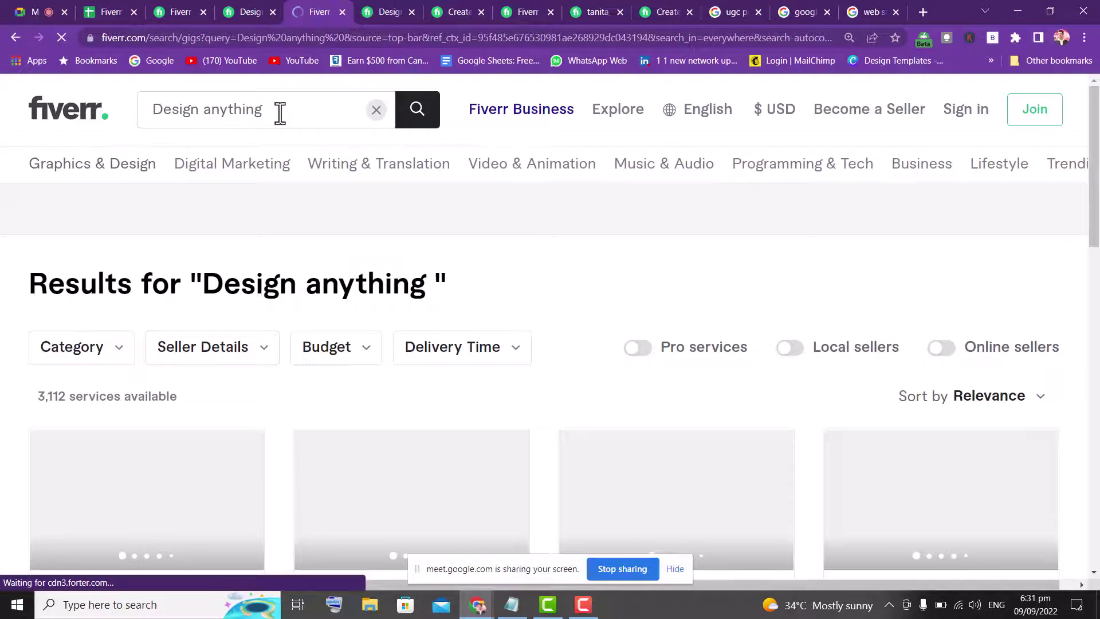
click(280, 113)
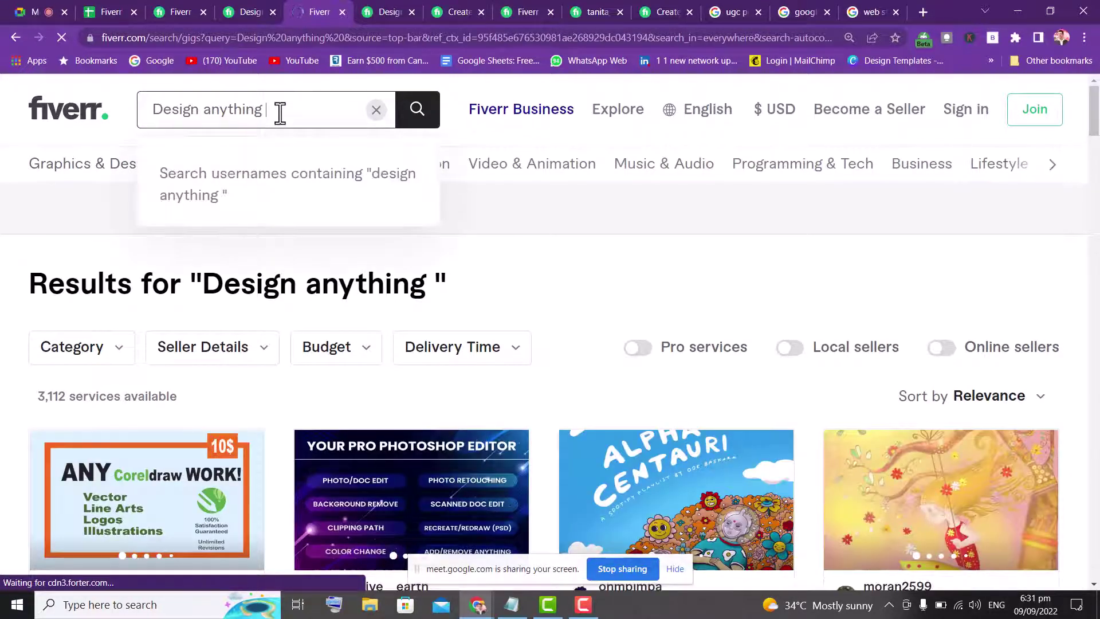
text(canva)
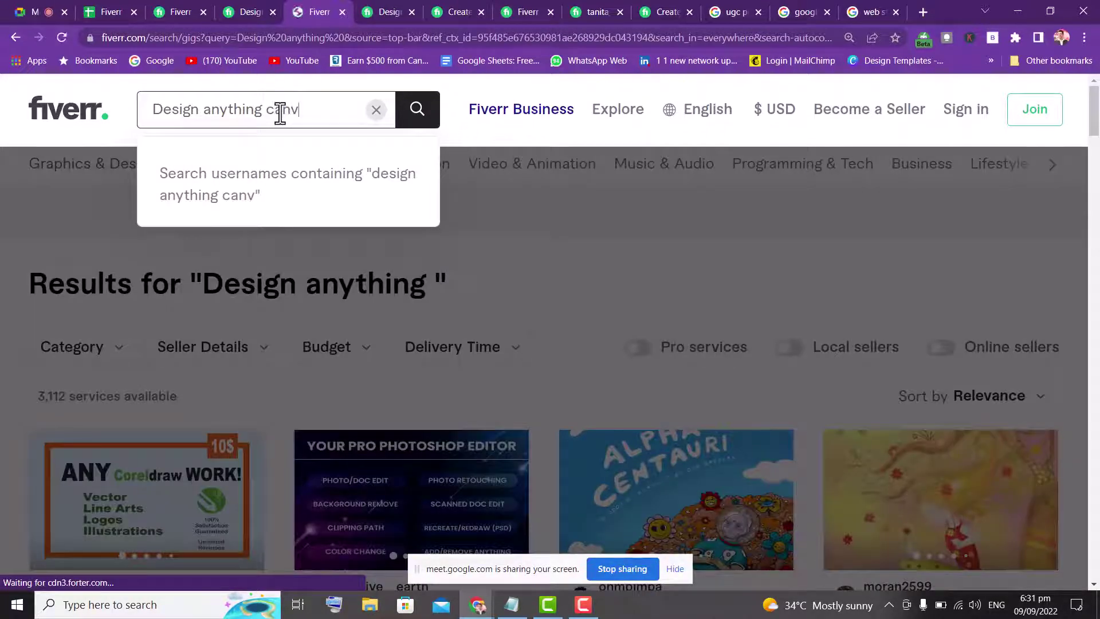
key(Return)
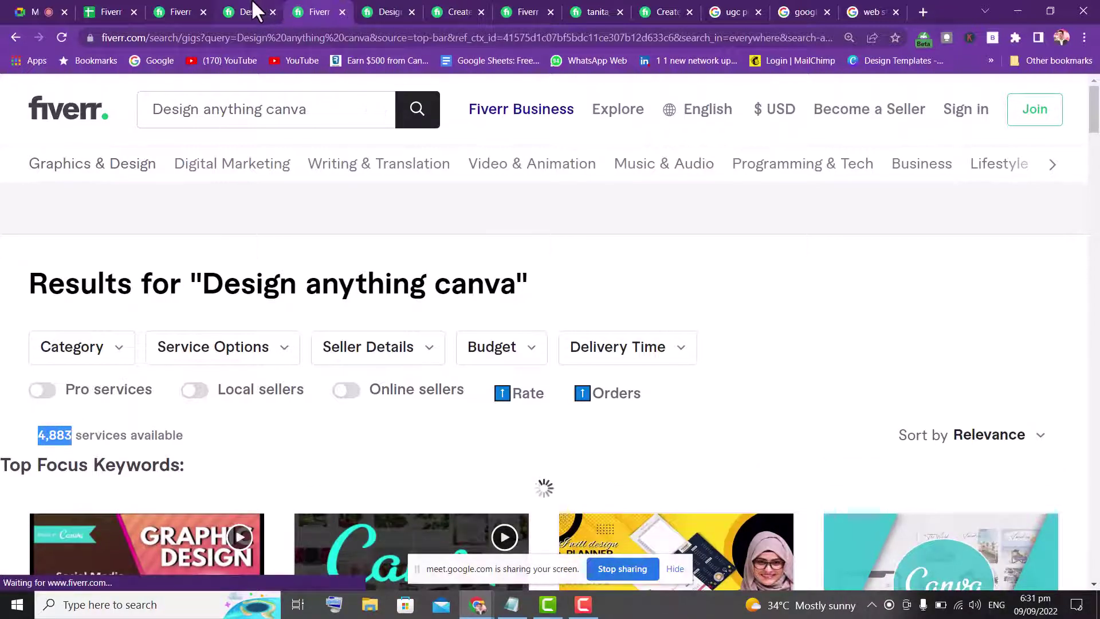
- Enter the service count 4,883 in cells A10 and B10 of Sheet1 in the keyword research spreadsheet
click(252, 11)
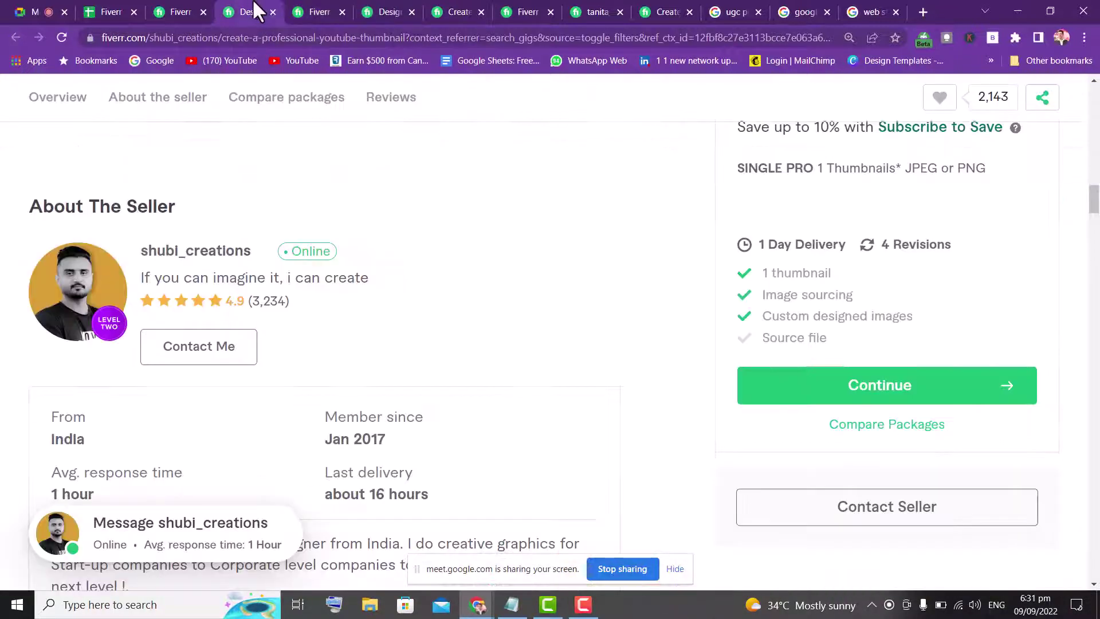
click(174, 8)
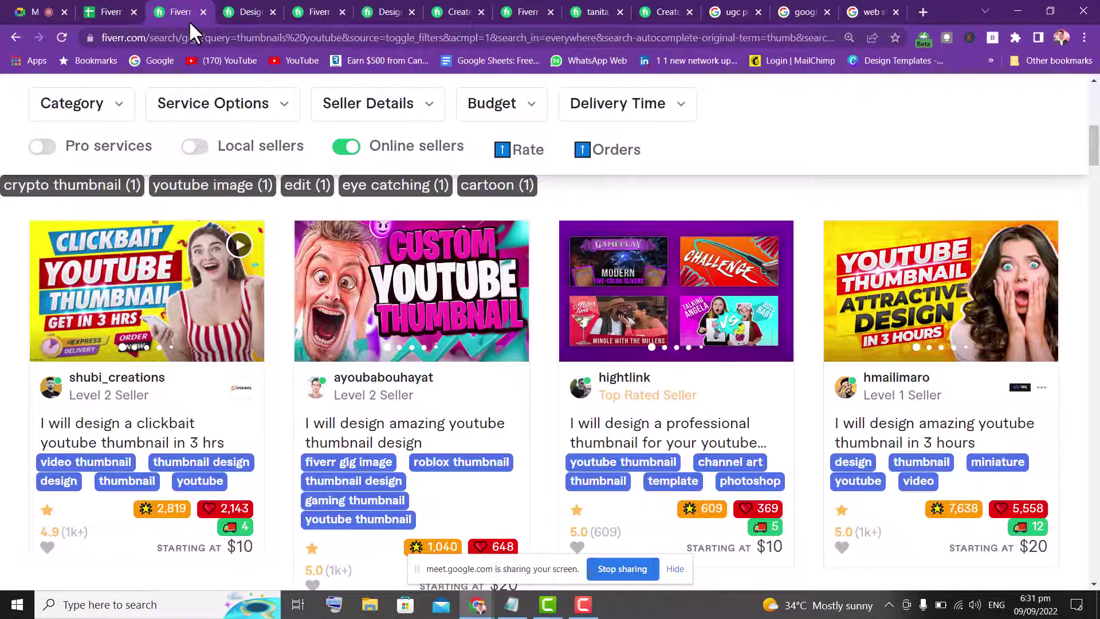
click(113, 13)
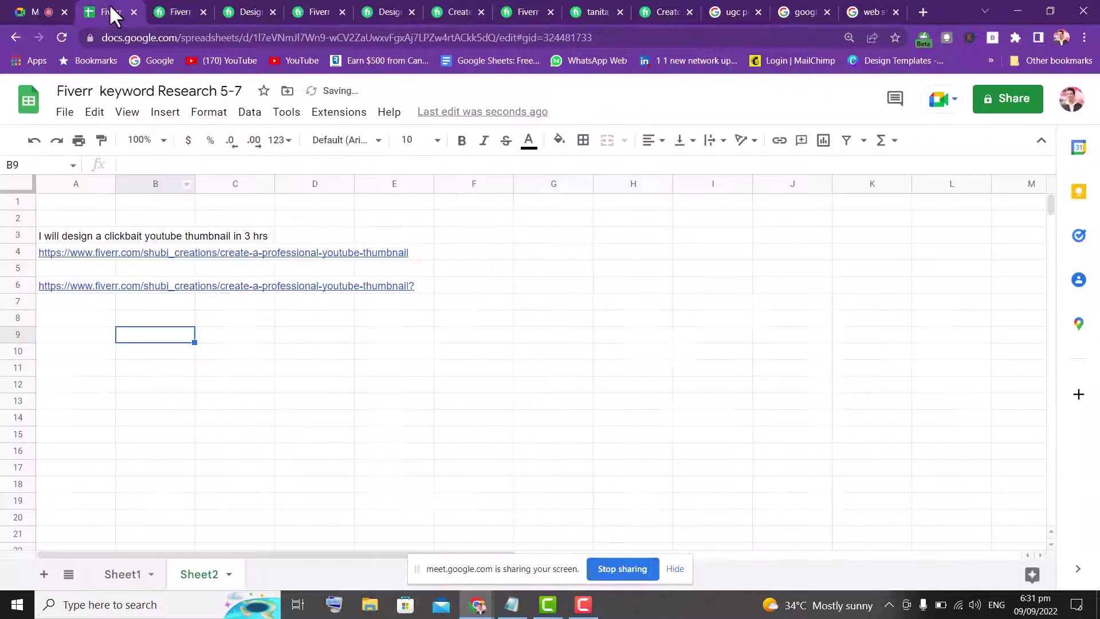
click(112, 577)
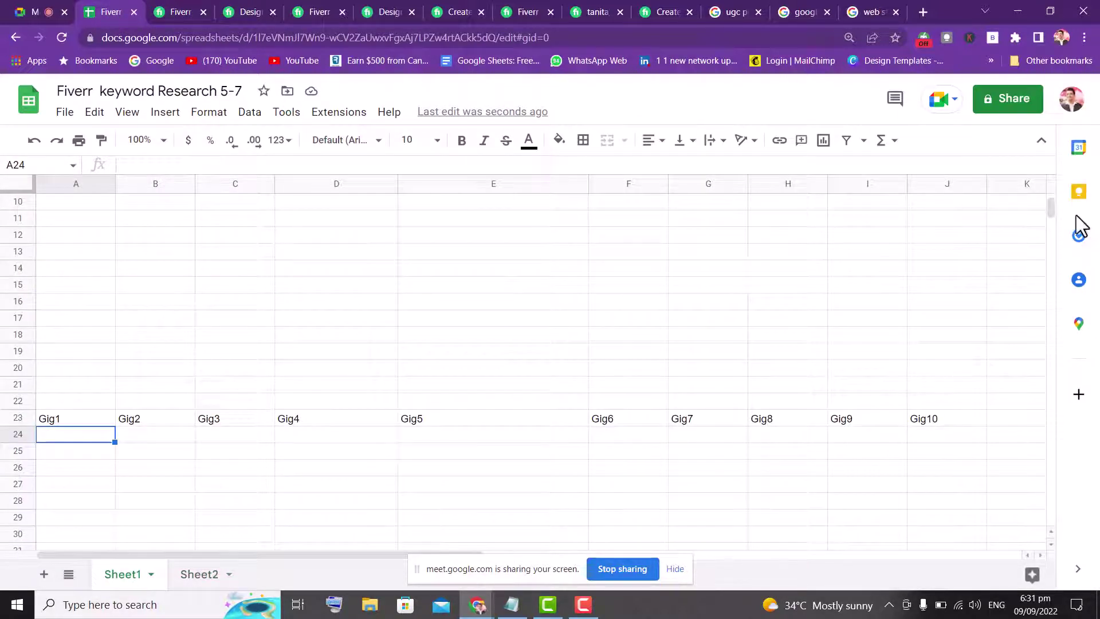
drag(1054, 215, 1053, 200)
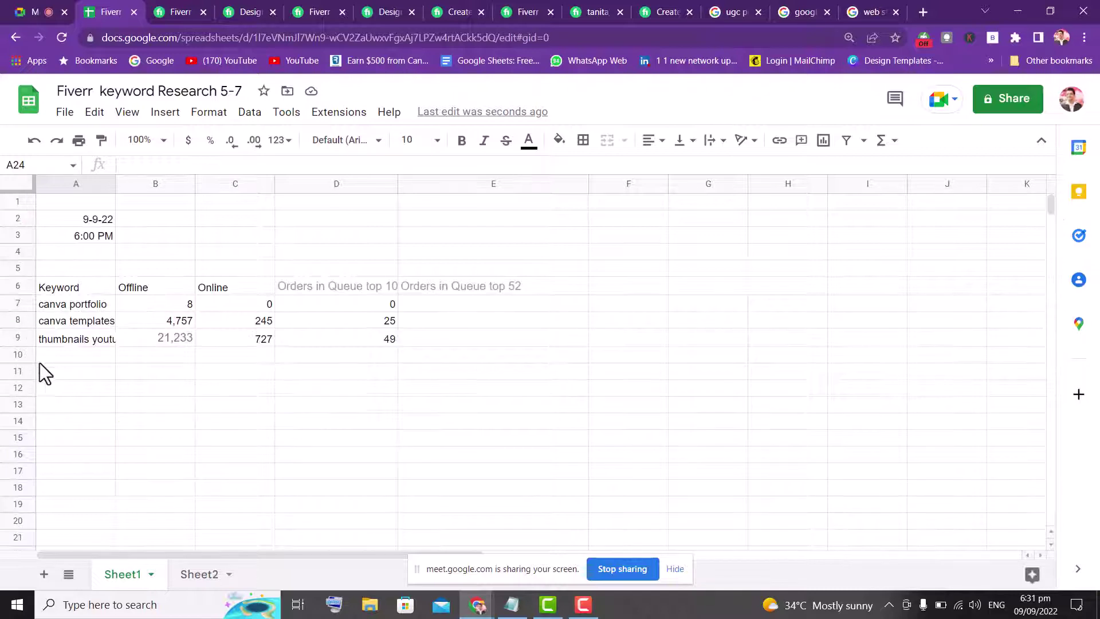
click(62, 352)
text(4,883)
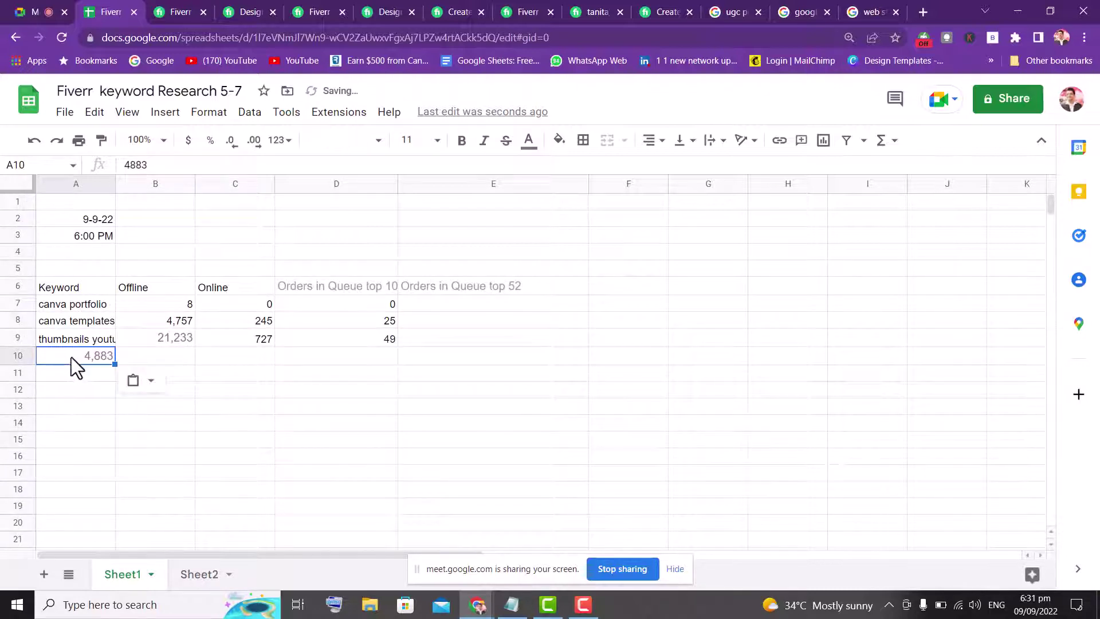
click(164, 353)
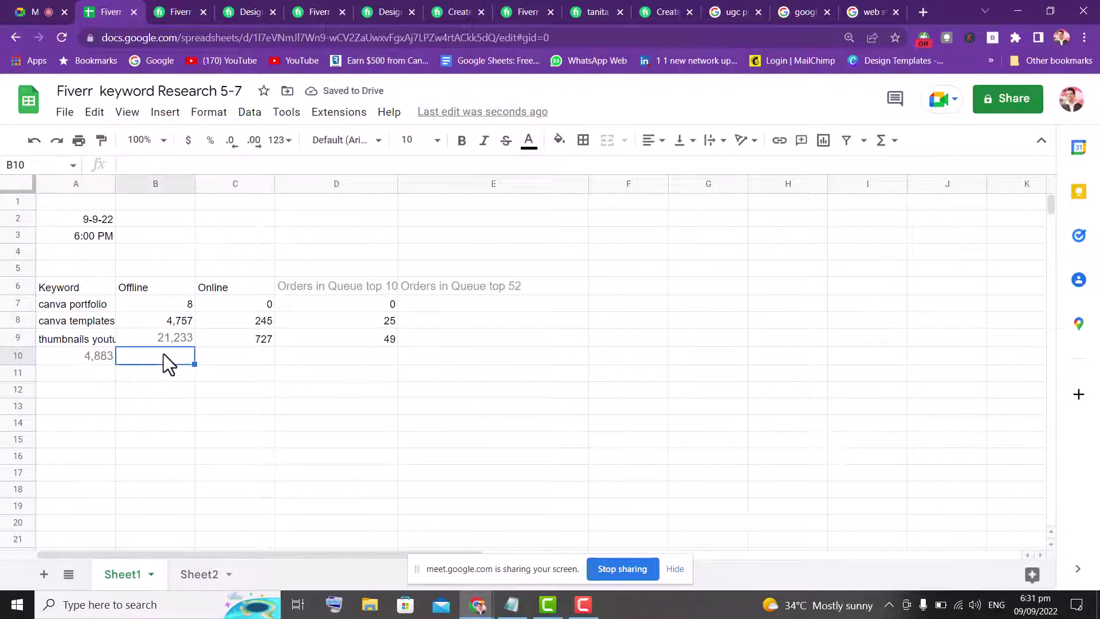
text(4,883)
- Close the "thumbnails youtube" search results tab and the clickbait thumbnail gig tab
click(184, 12)
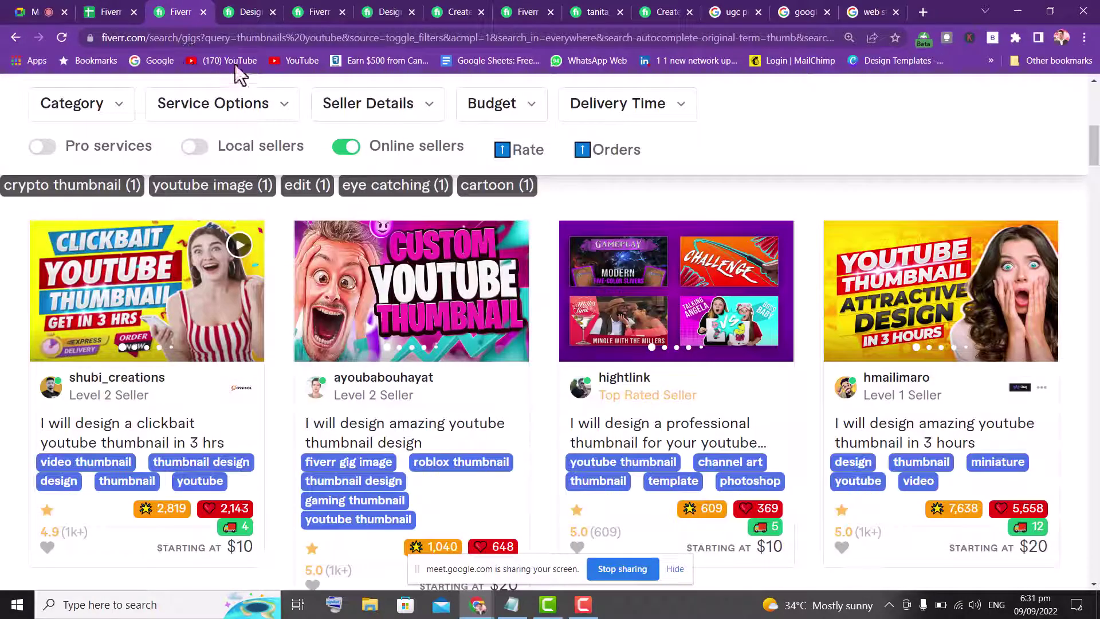
click(203, 12)
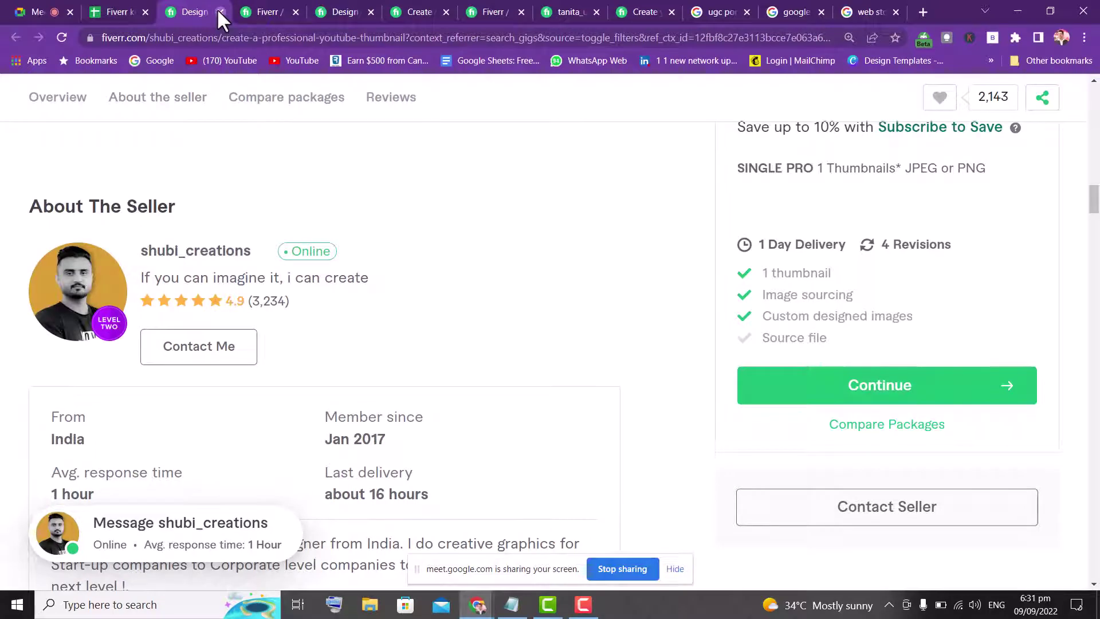
click(220, 12)
- Copy "Design anything canva" from the Fiverr results heading into the Keyword cell A10 of Sheet1, replacing its number
drag(205, 276, 512, 289)
key(ctrl+c)
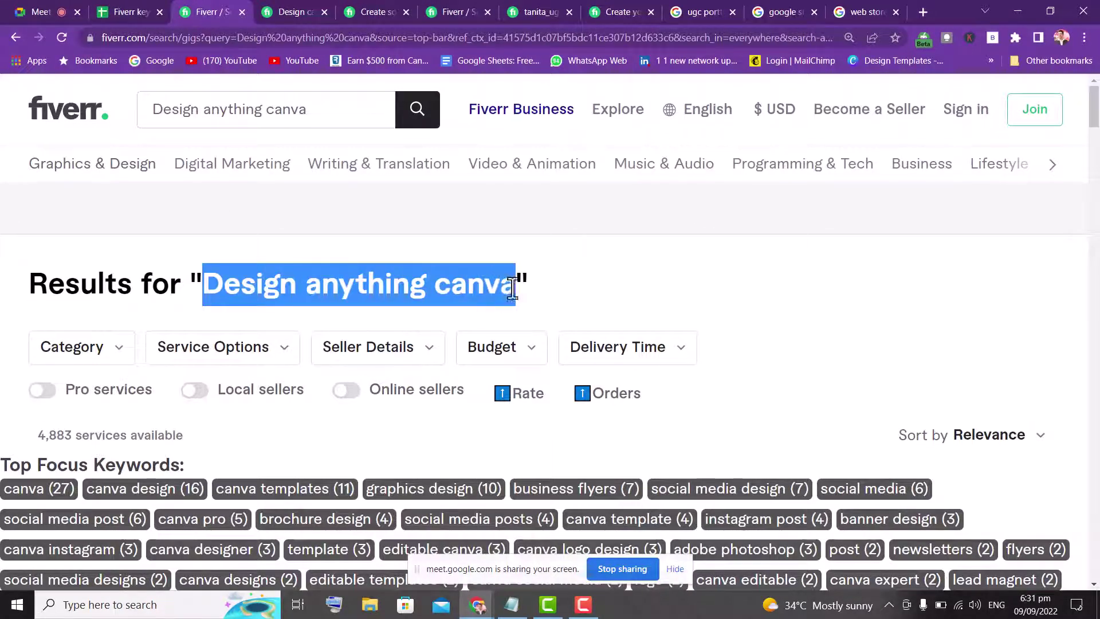
click(124, 12)
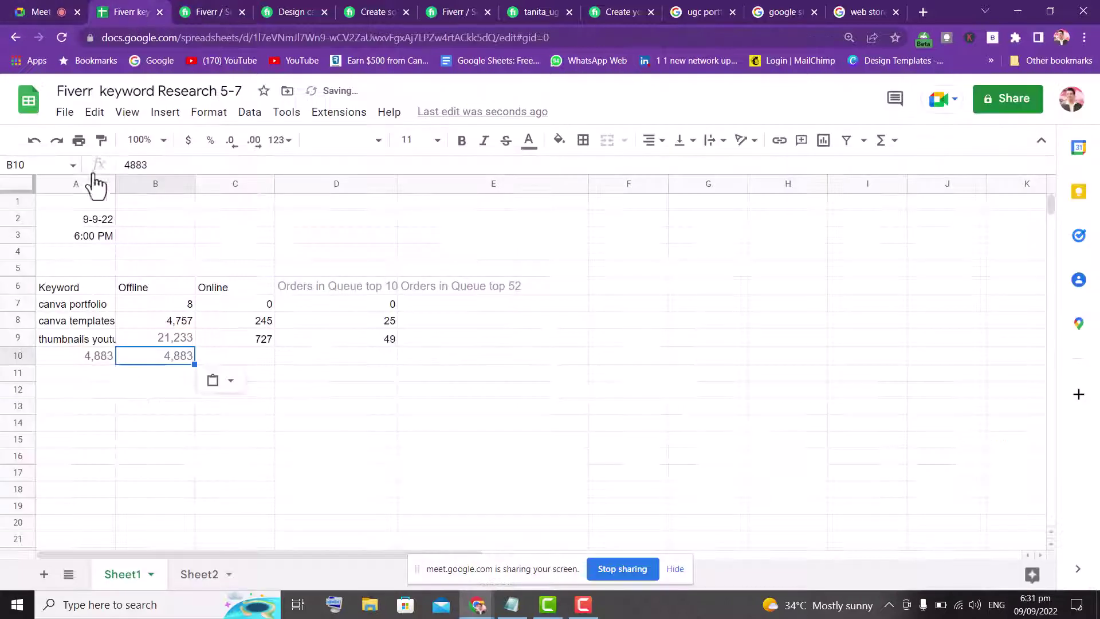
click(63, 358)
key(ctrl+v)
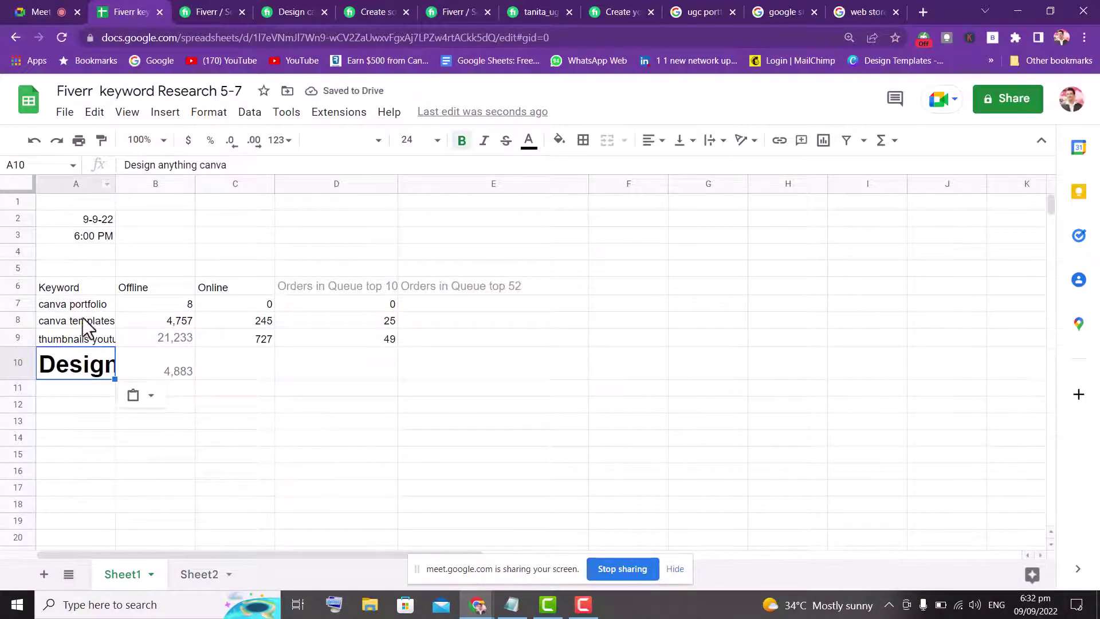
- Try to remove the large bold formatting in A10 by clearing the cell and pasting "Design anything canva" back in
double_click(62, 360)
key(ctrl+a)
key(End)
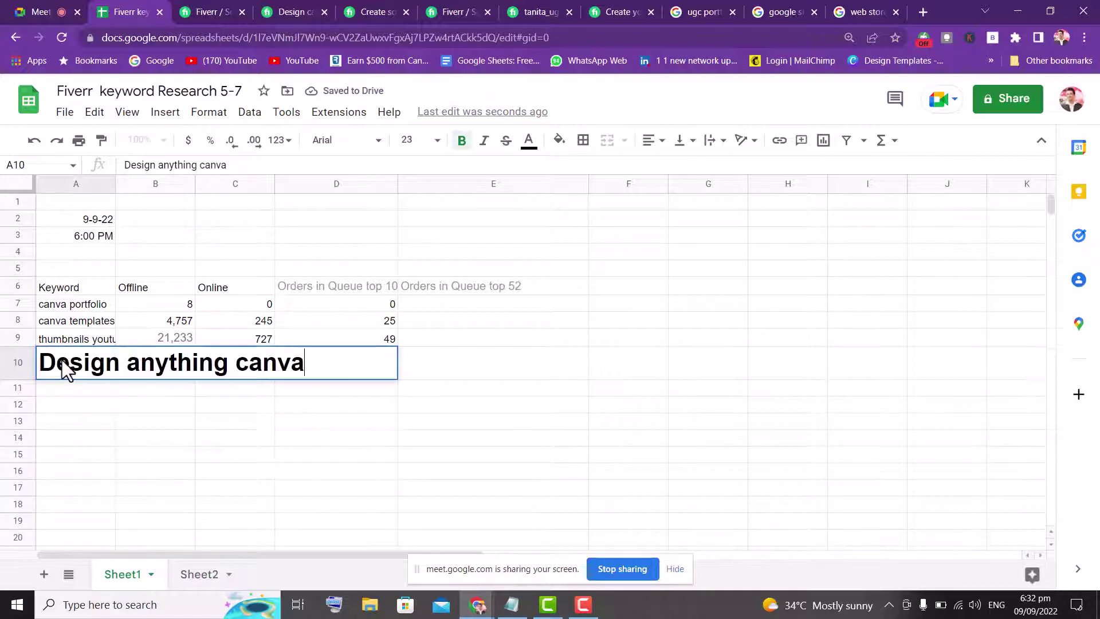
key(ctrl+a)
key(ctrl+c)
key(BackSpace)
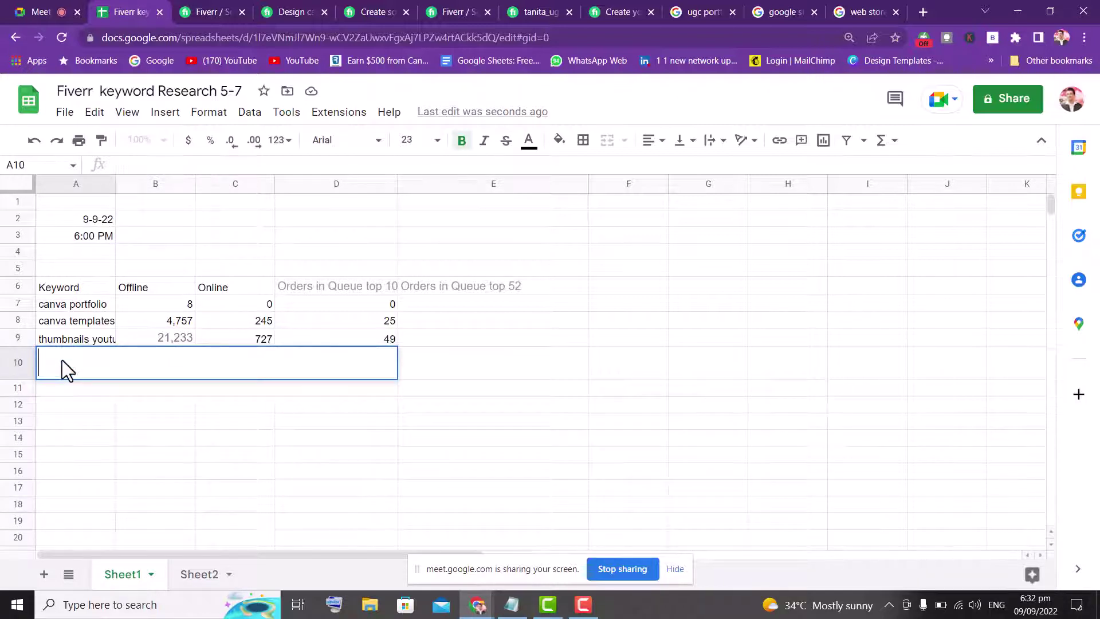
click(66, 437)
click(64, 359)
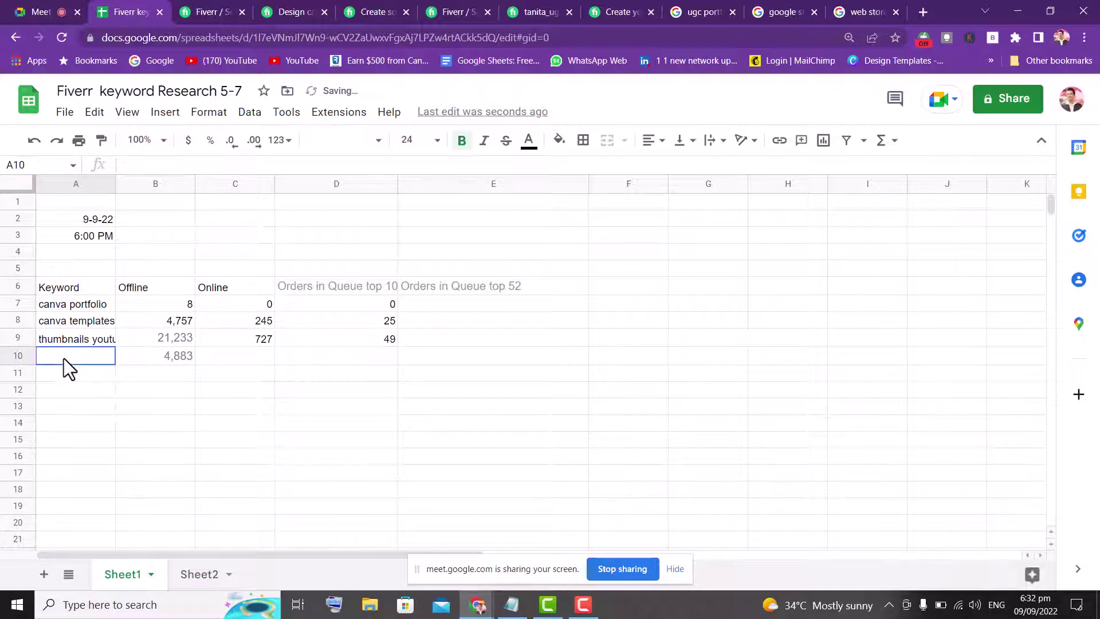
key(ctrl+v)
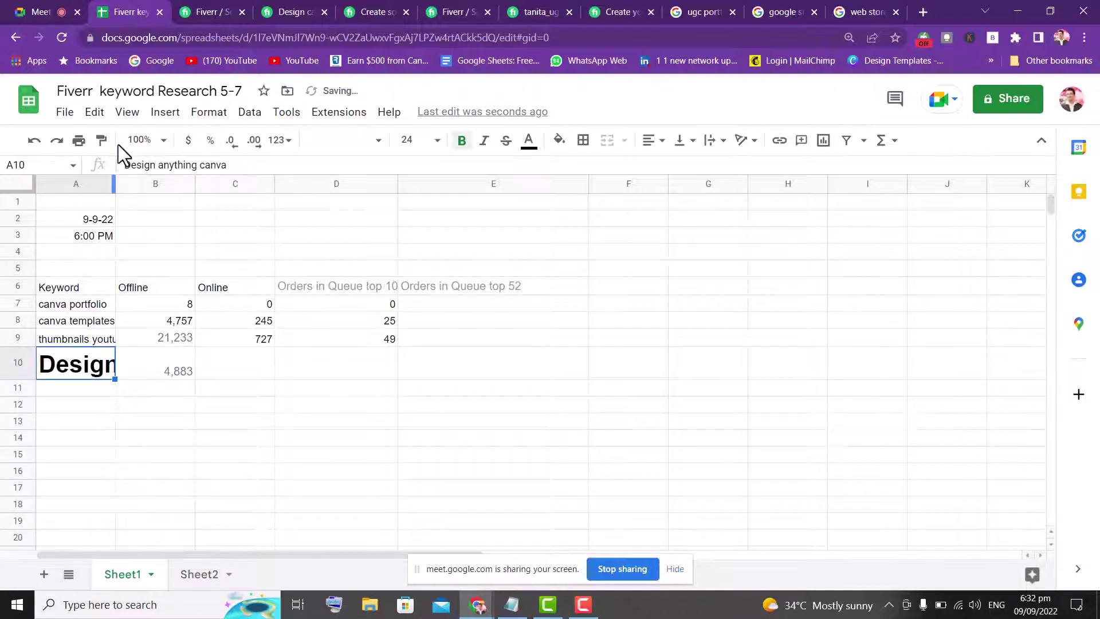
- Copy the plain cell formatting of A8 onto the keywords in A9:A10 with Paint format
click(102, 142)
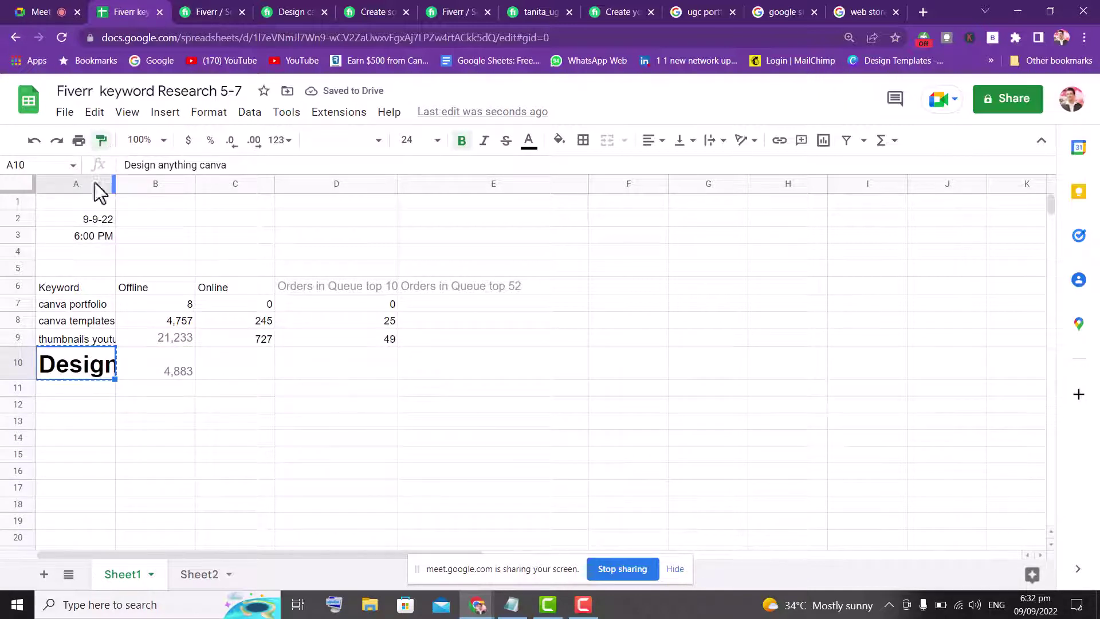
click(81, 345)
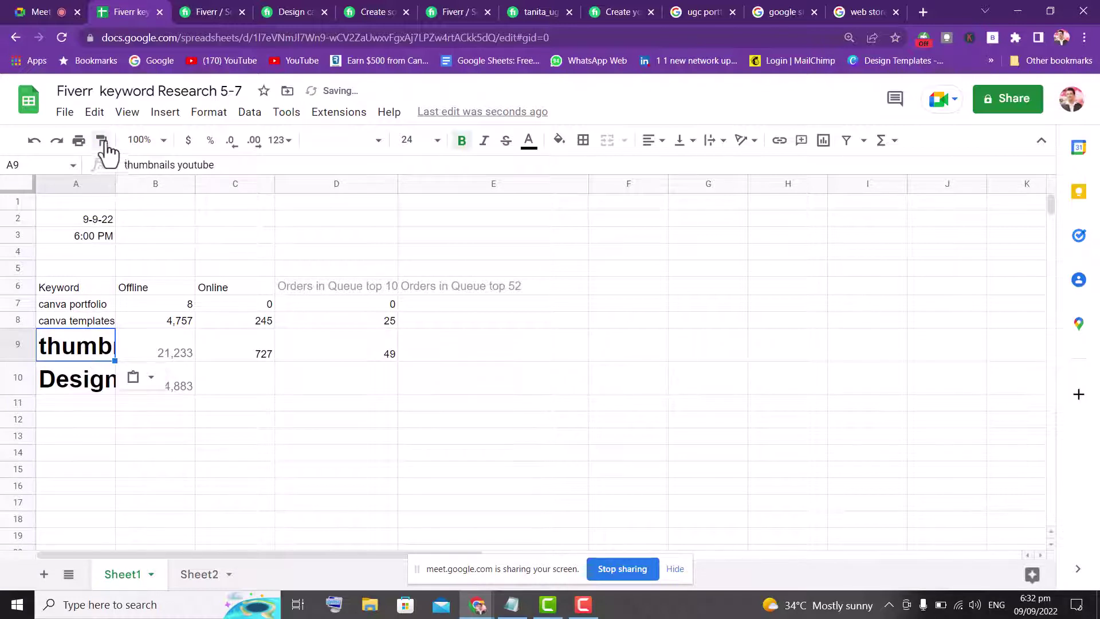
click(79, 320)
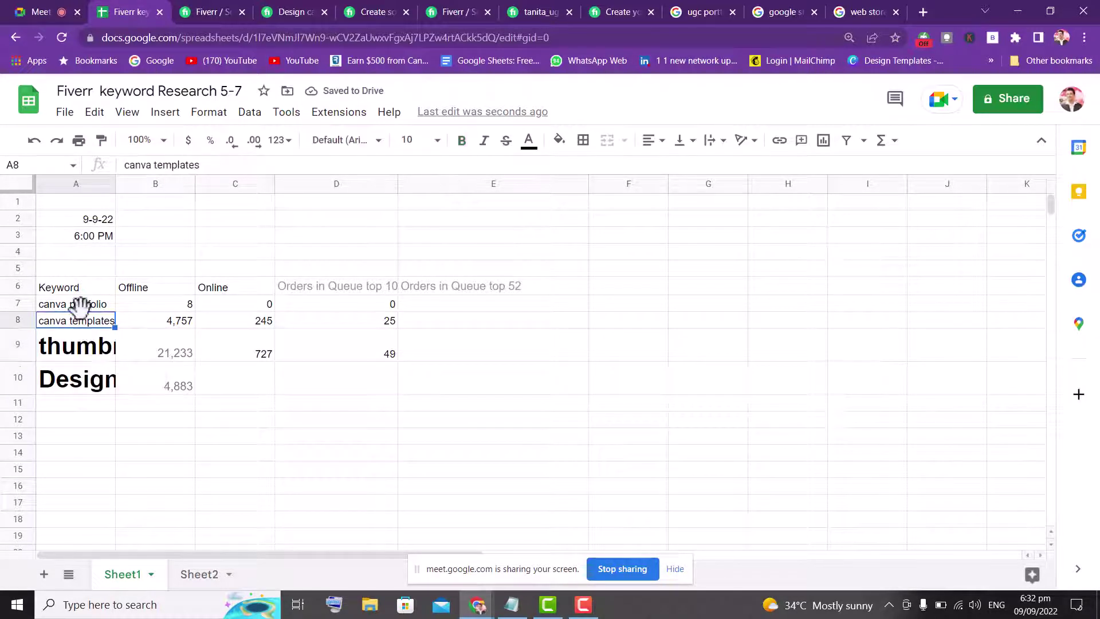
click(102, 141)
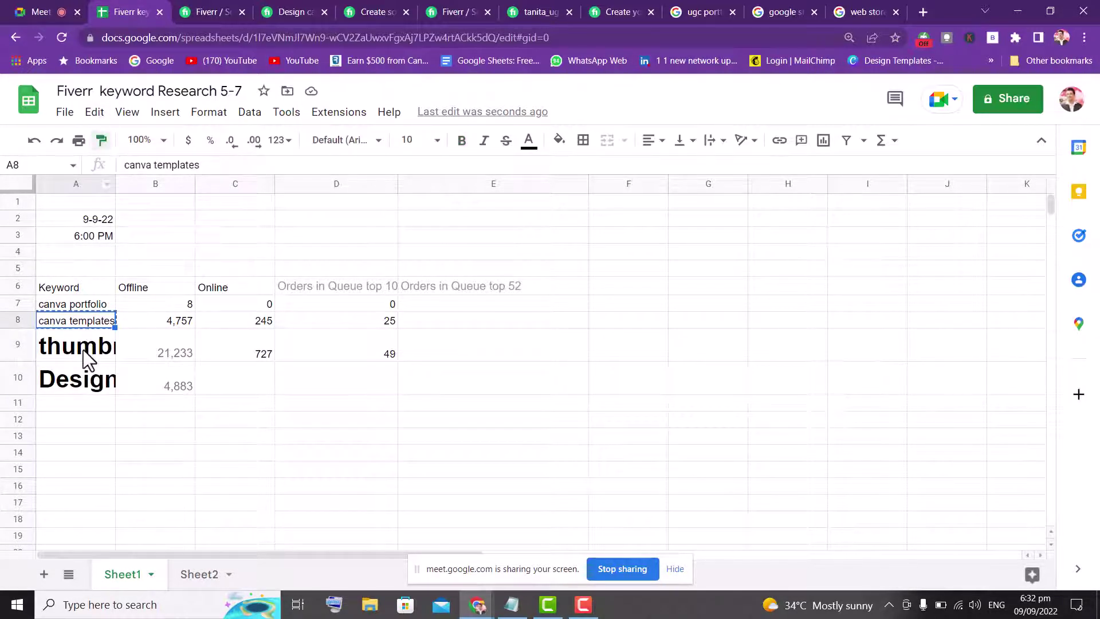
drag(83, 350, 83, 393)
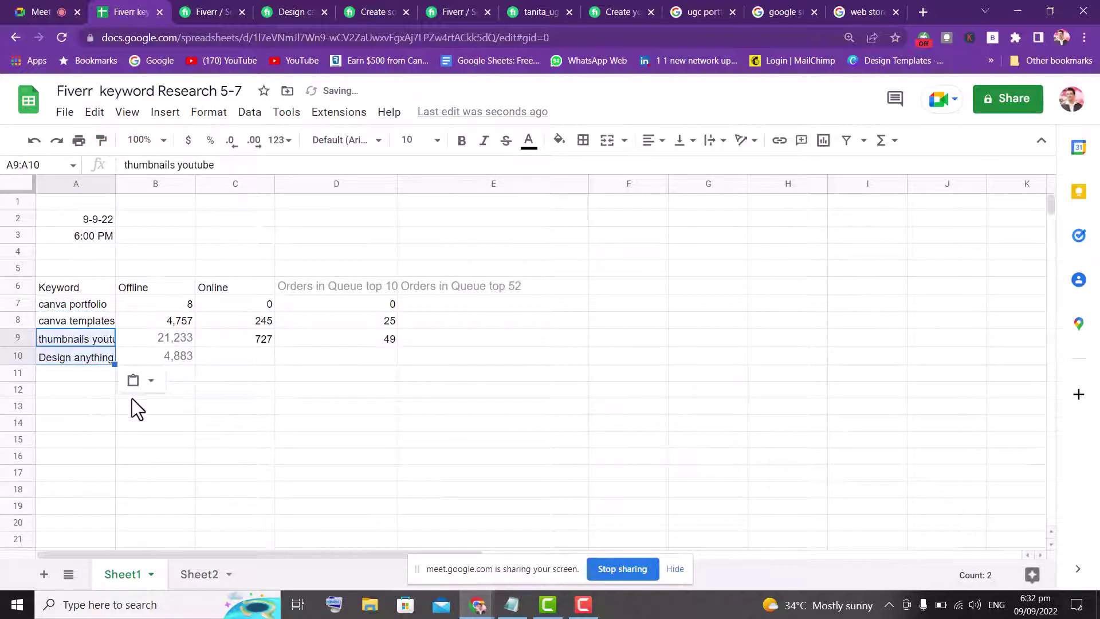
click(199, 405)
- Restrict the Fiverr "Design anything canva" results to online sellers and enter the service count 210 in the Online cell C10 of Sheet1
click(191, 11)
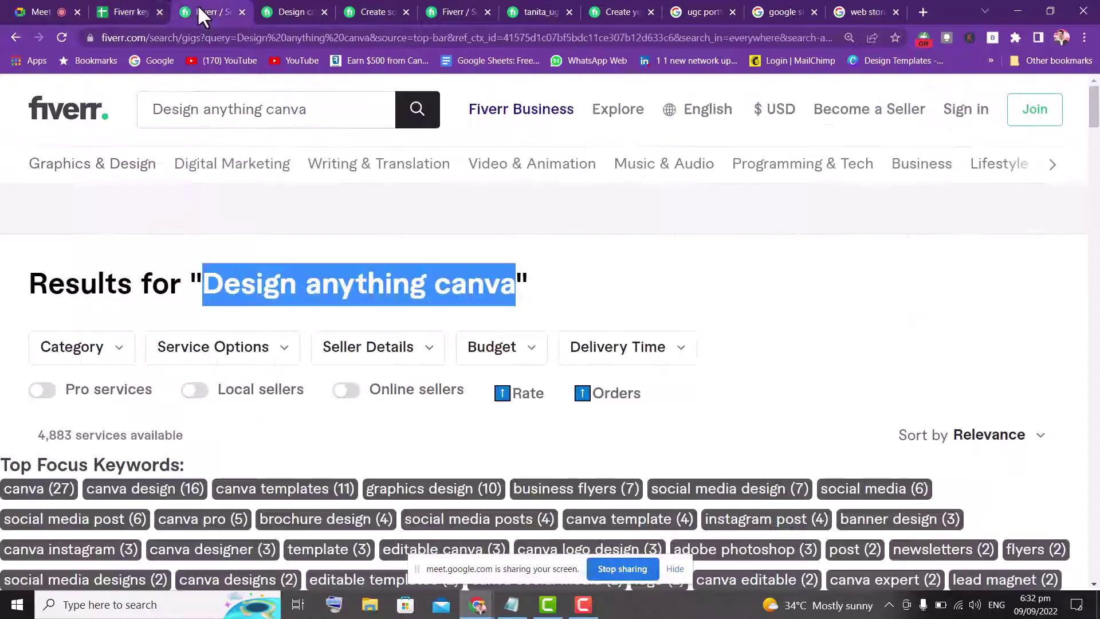
click(346, 392)
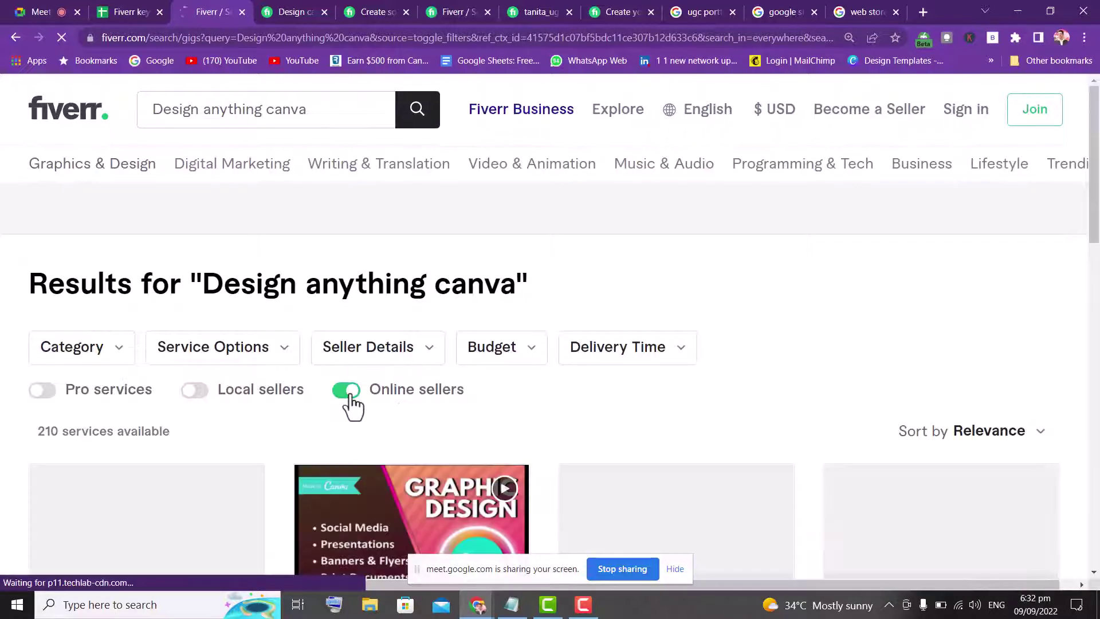
click(133, 10)
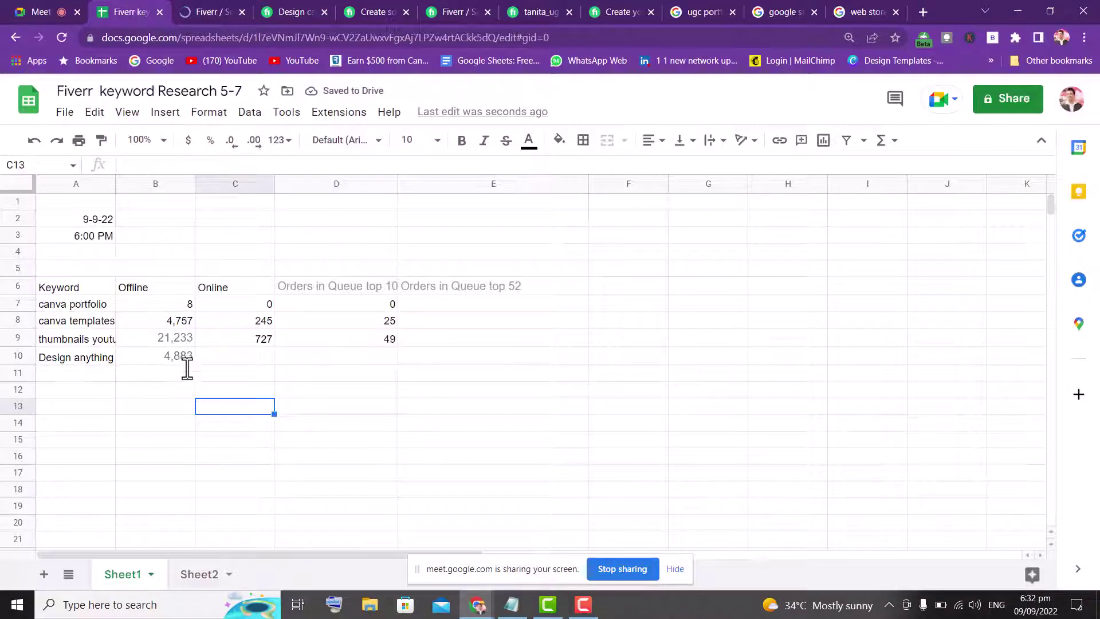
click(255, 356)
text(210)
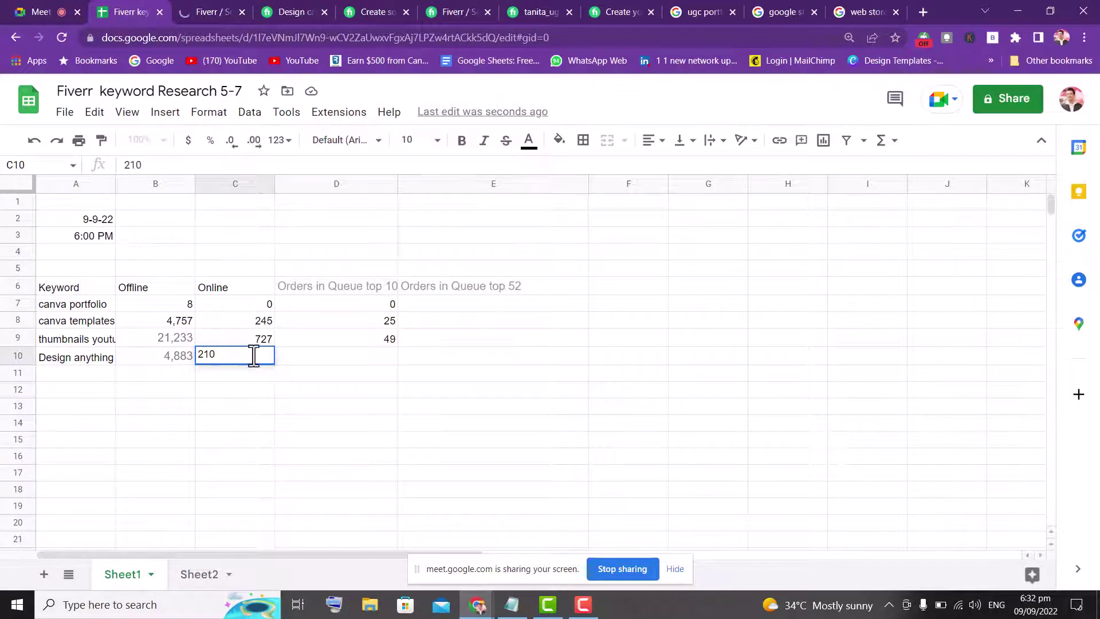
key(Tab)
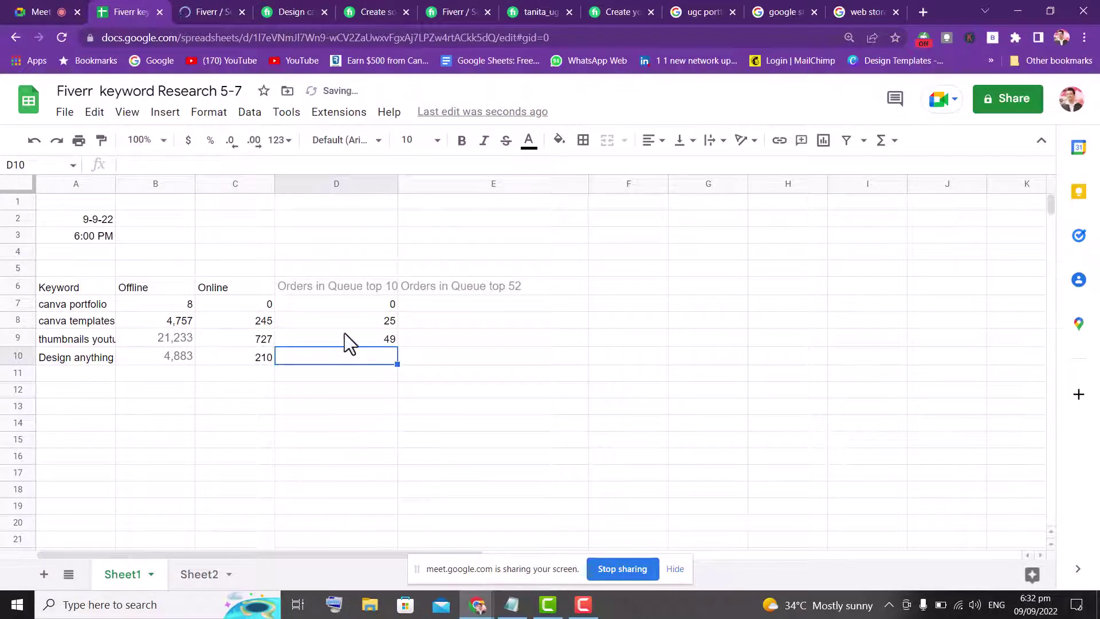
- Review the online sellers' gigs and top focus keywords for "Design anything canva" on Fiverr, and turn off the Online sellers filter
click(223, 10)
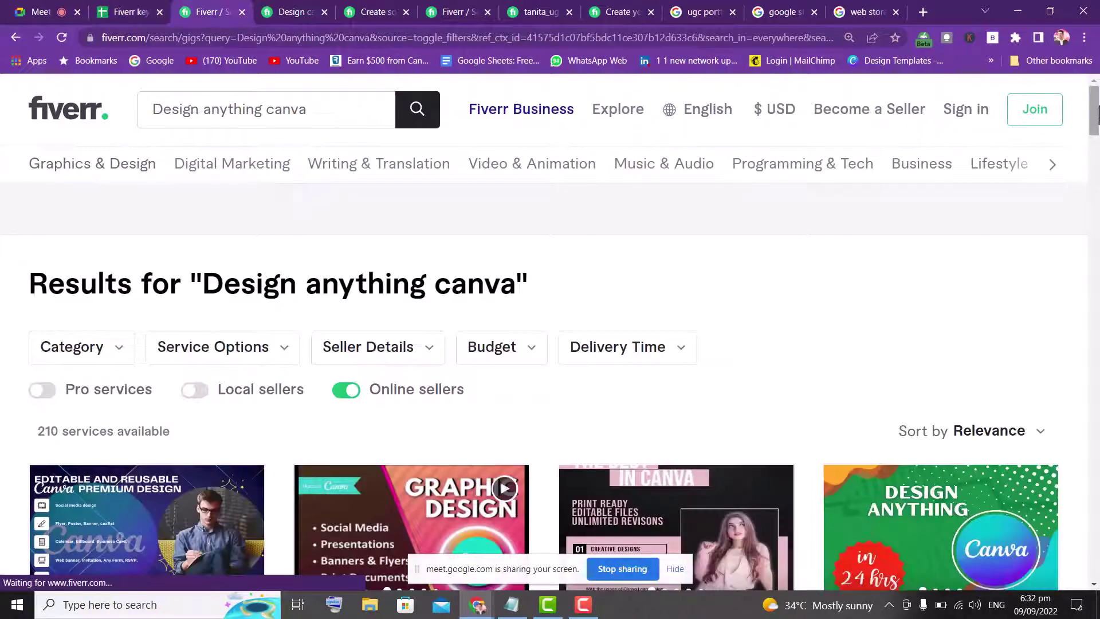
scroll(1094, 135, down, 5)
drag(1094, 135, 1093, 146)
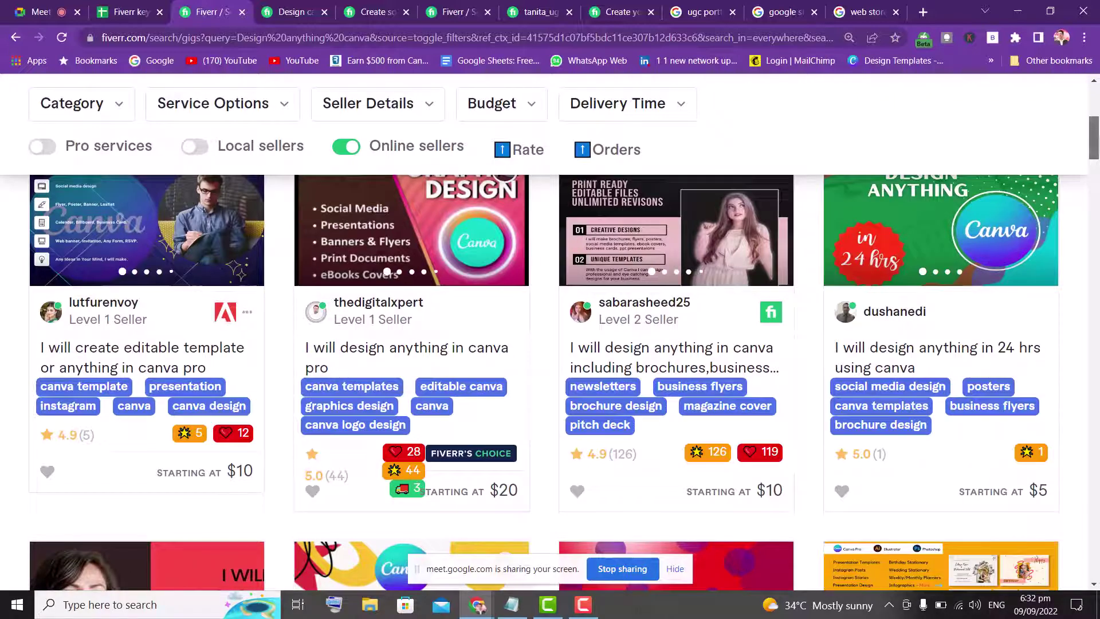
mouse_move(1094, 137)
mouse_down()
mouse_move(1096, 517)
mouse_move(1092, 110)
mouse_move(1090, 135)
mouse_up()
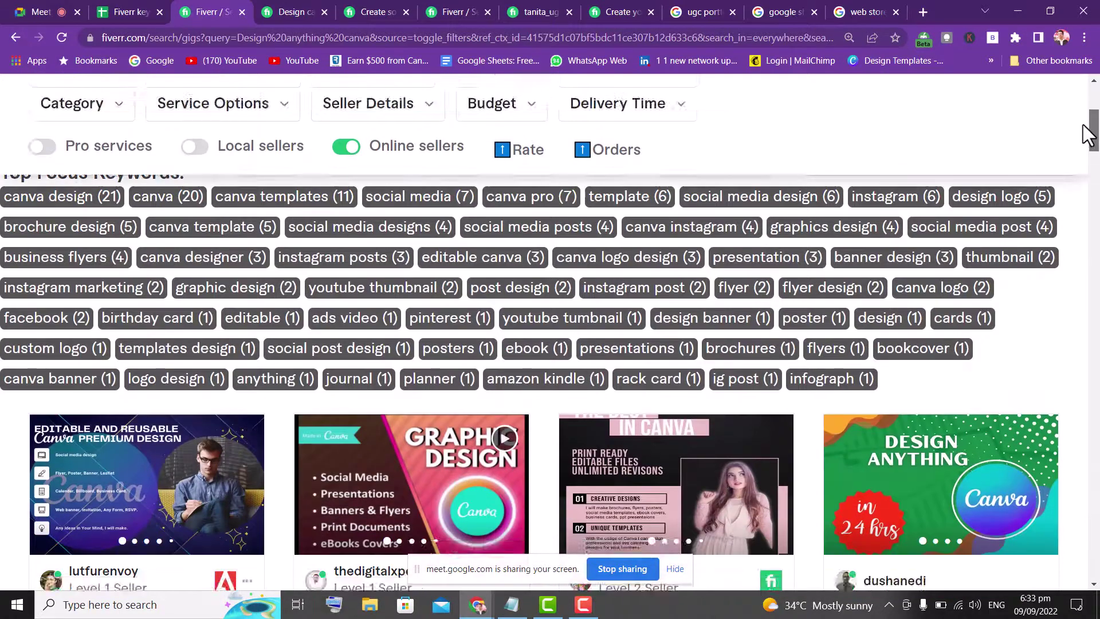
click(346, 149)
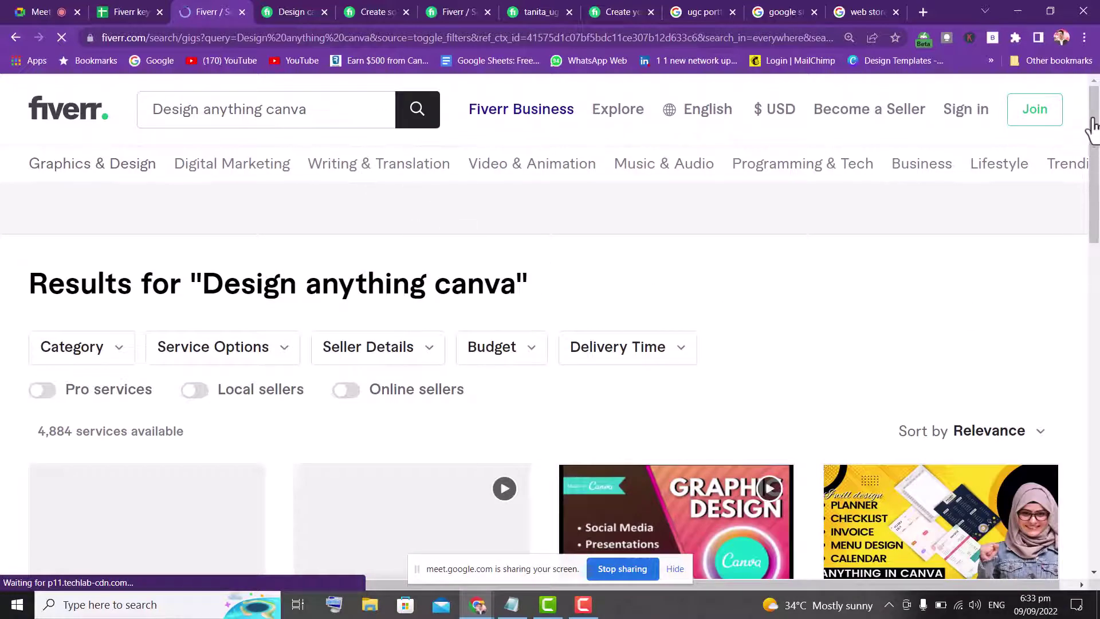
- Examine the tags, ratings and prices of the gigs on the first page of unfiltered "Design anything canva" results
drag(1097, 104, 1096, 155)
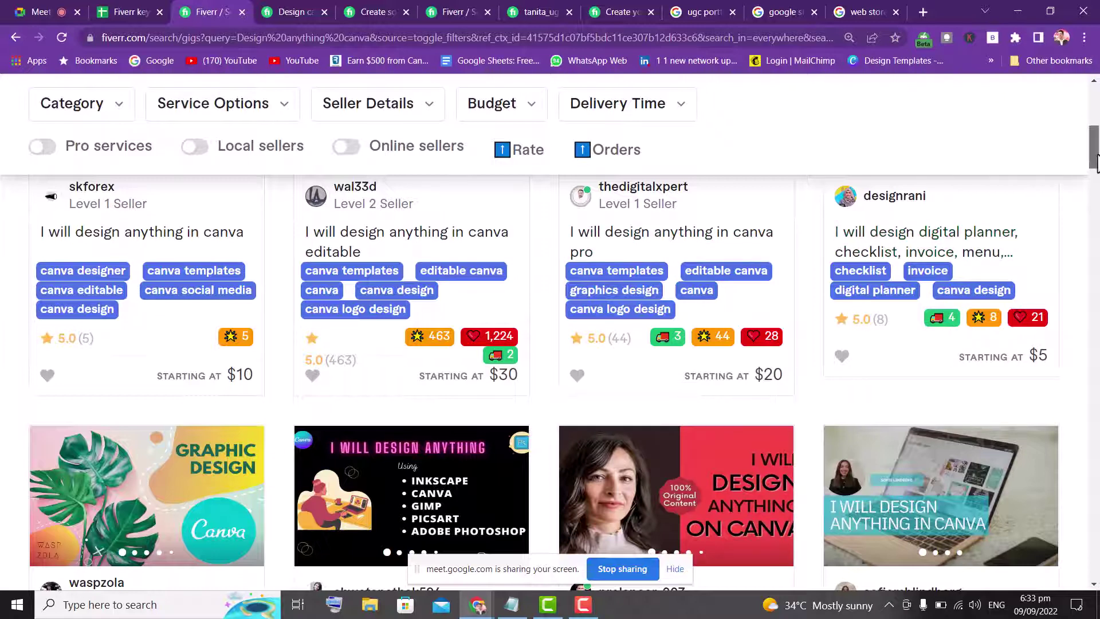
drag(1095, 162, 1095, 221)
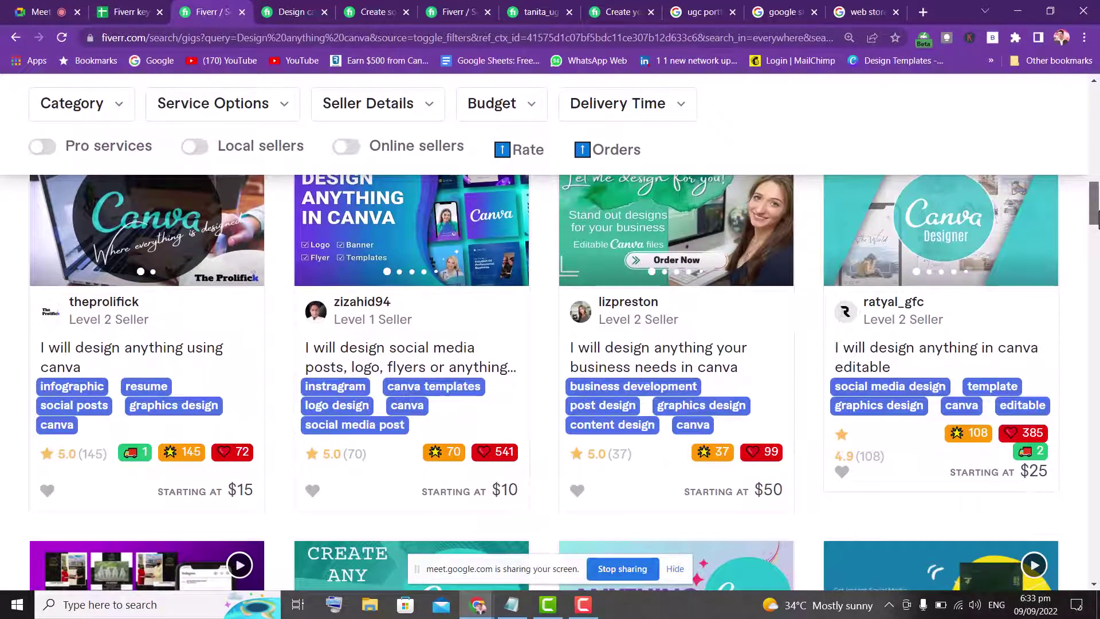
drag(1096, 220, 1095, 516)
- Examine the gig titles, tags and ratings on results pages 2 and 3 for "Design anything canva"
click(380, 468)
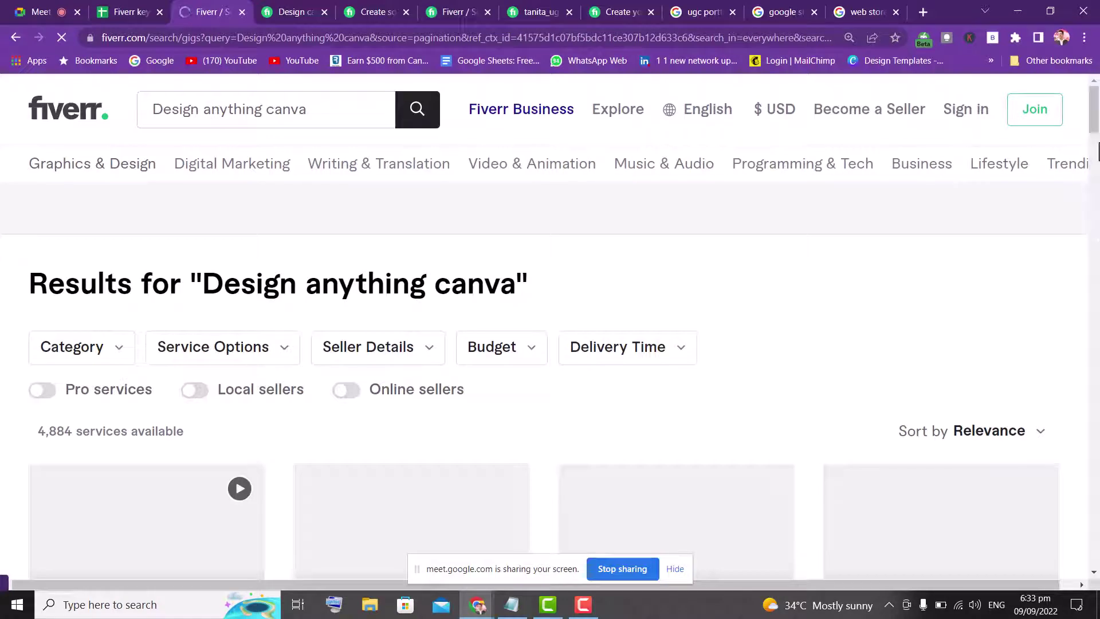
drag(1093, 126, 1096, 154)
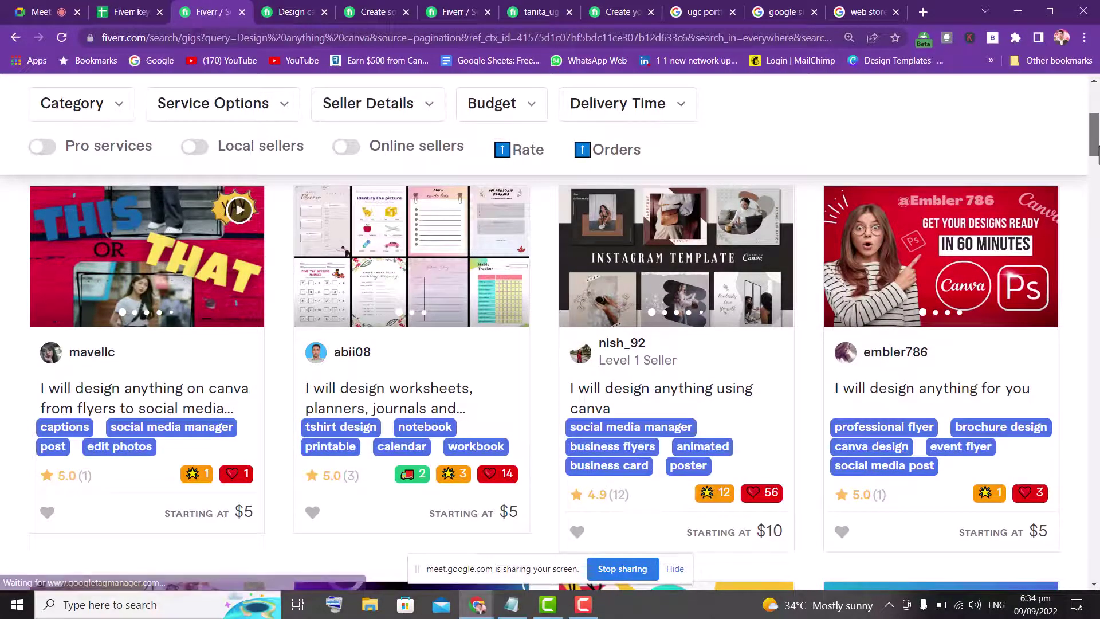
drag(1097, 155, 1096, 194)
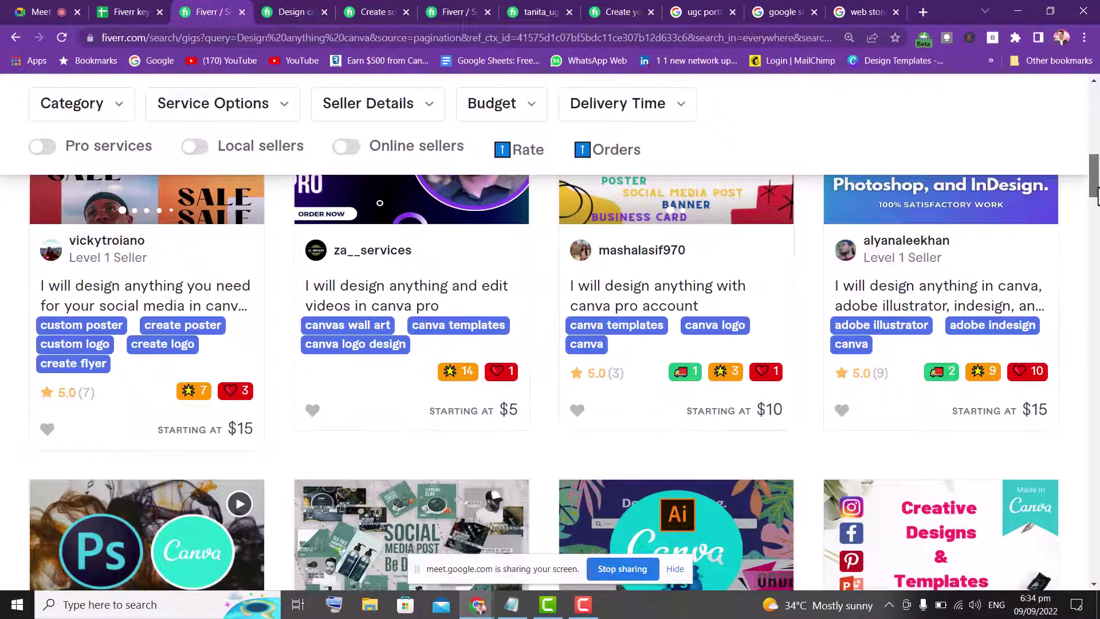
drag(1097, 194, 1096, 206)
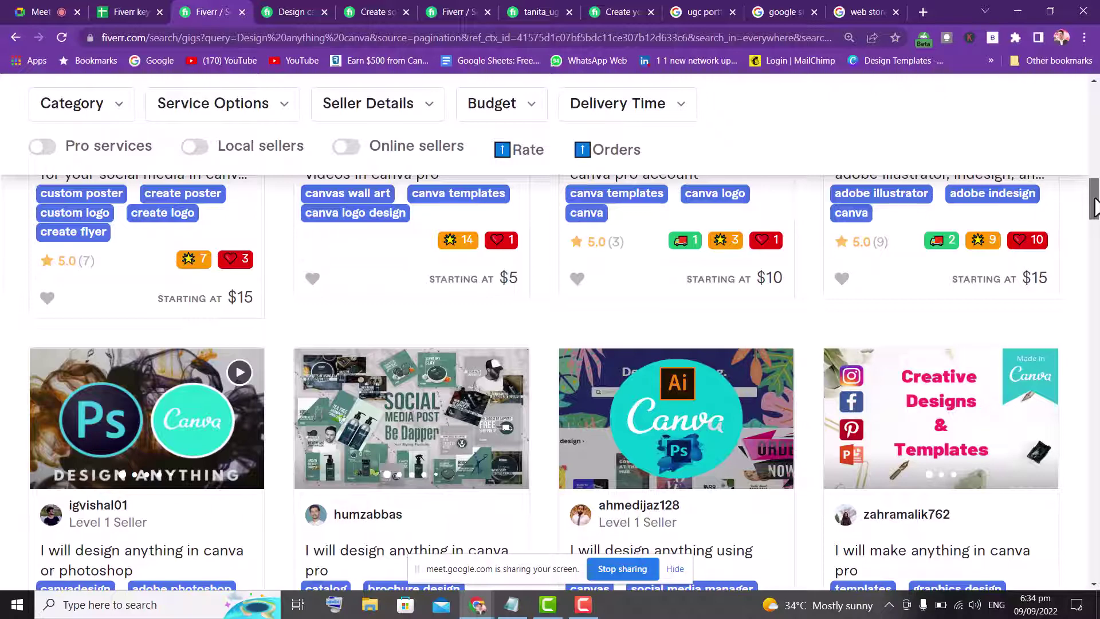
drag(1093, 207, 1093, 226)
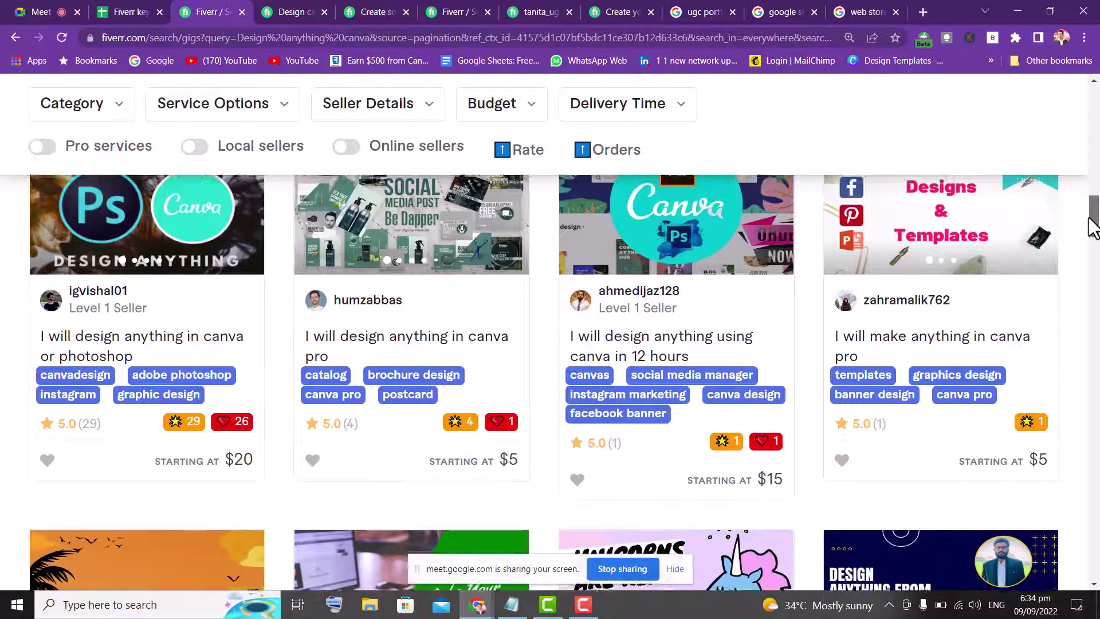
drag(1092, 226, 1095, 524)
scroll(1095, 524, up, 2)
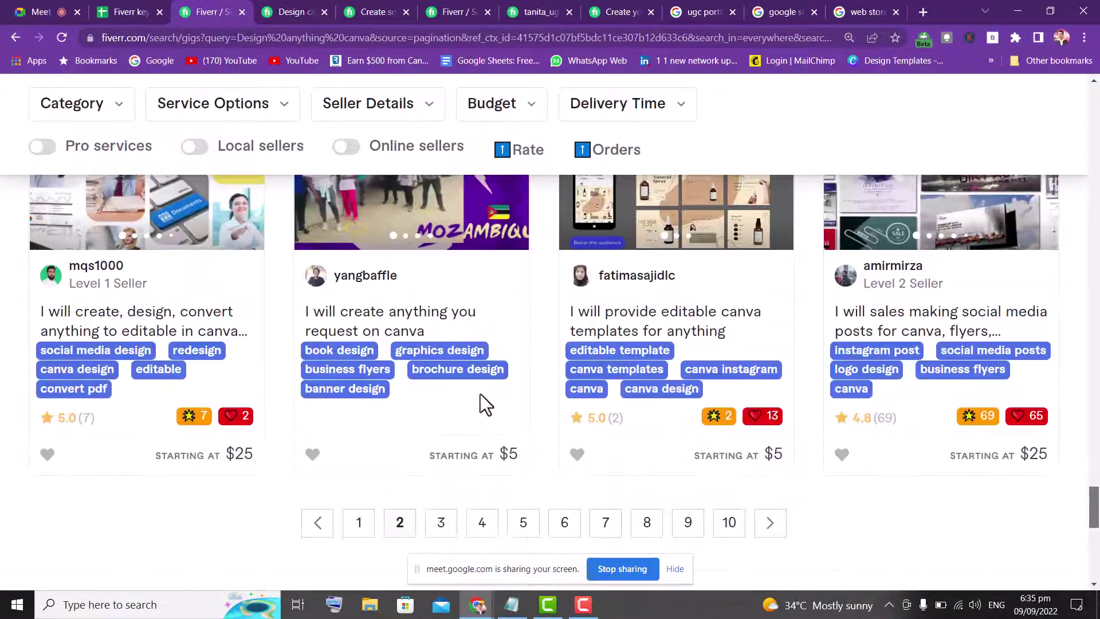
click(445, 525)
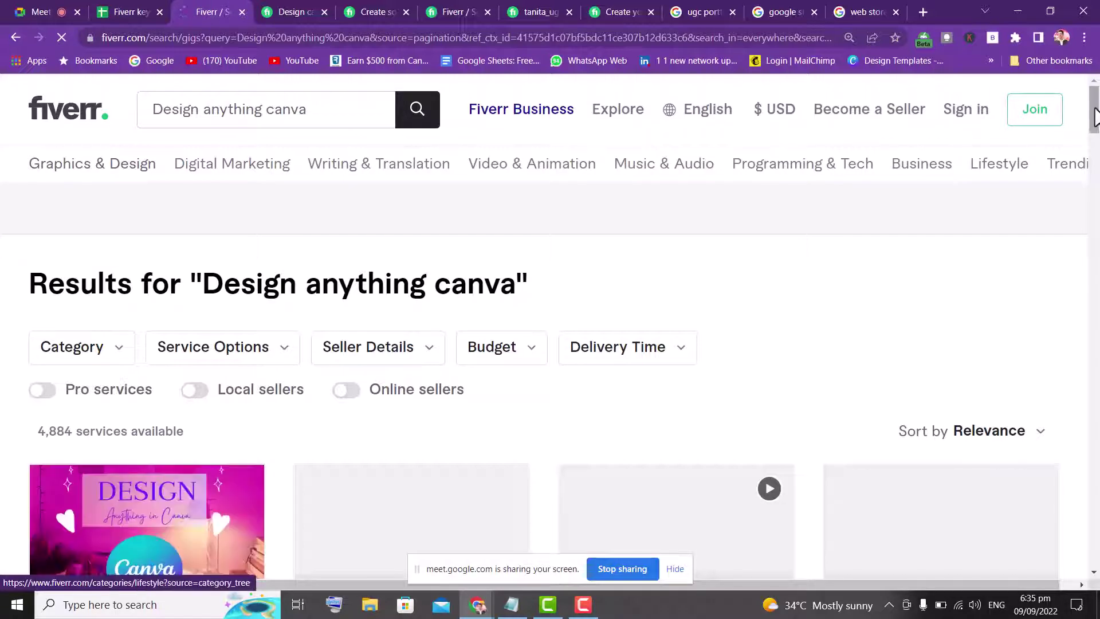
drag(1095, 127, 1095, 150)
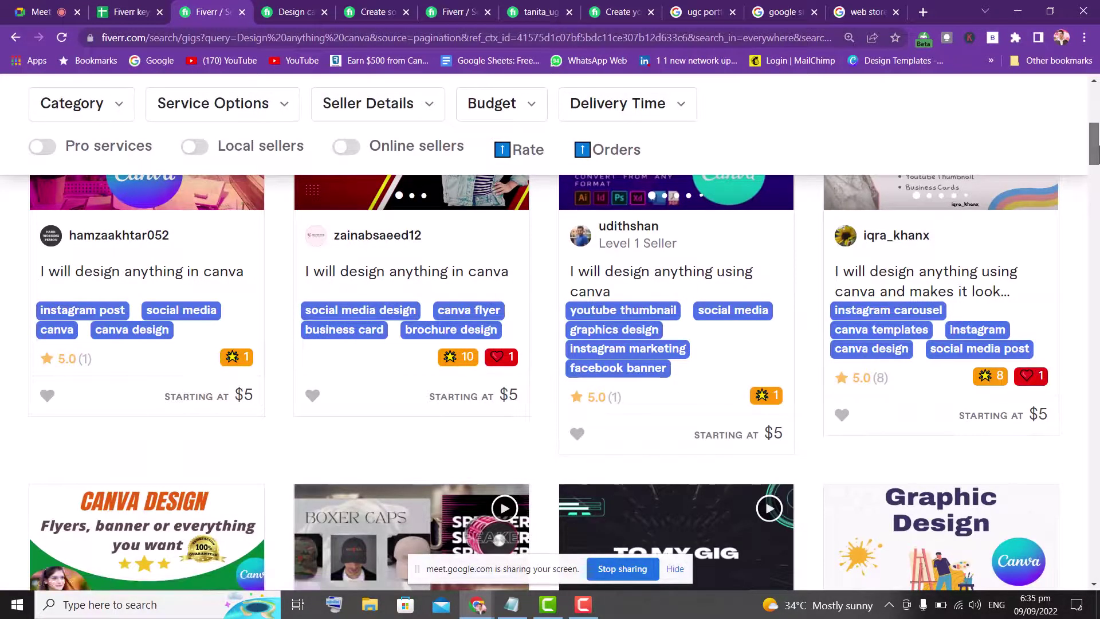
drag(1095, 150, 1095, 519)
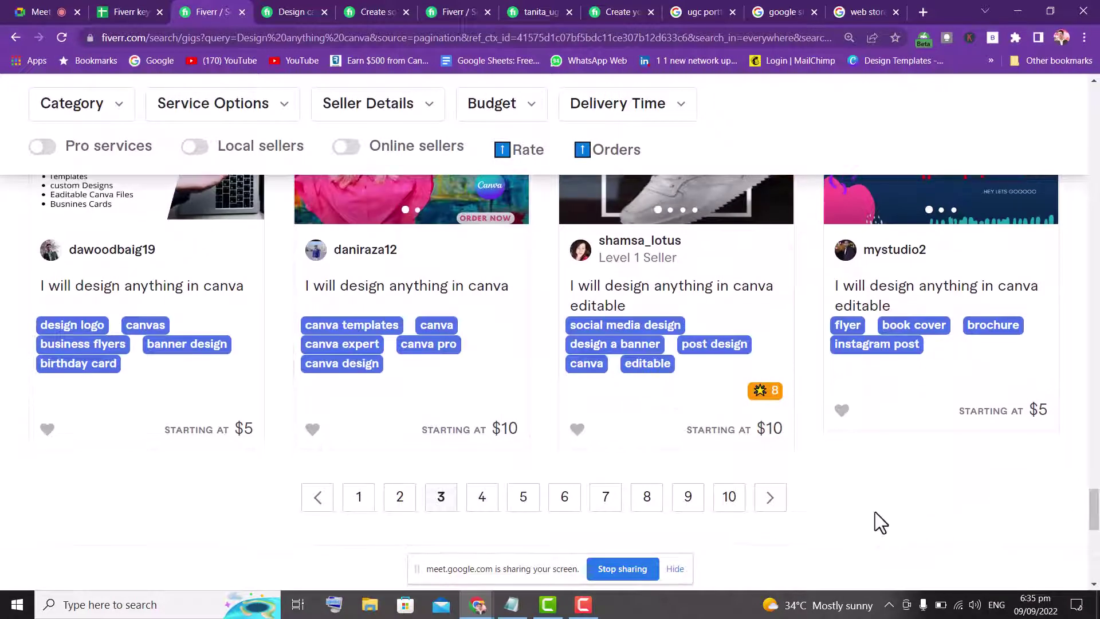
- Go to results page 10 and open the gig "I will design anything using canva for you" in a new tab
click(728, 504)
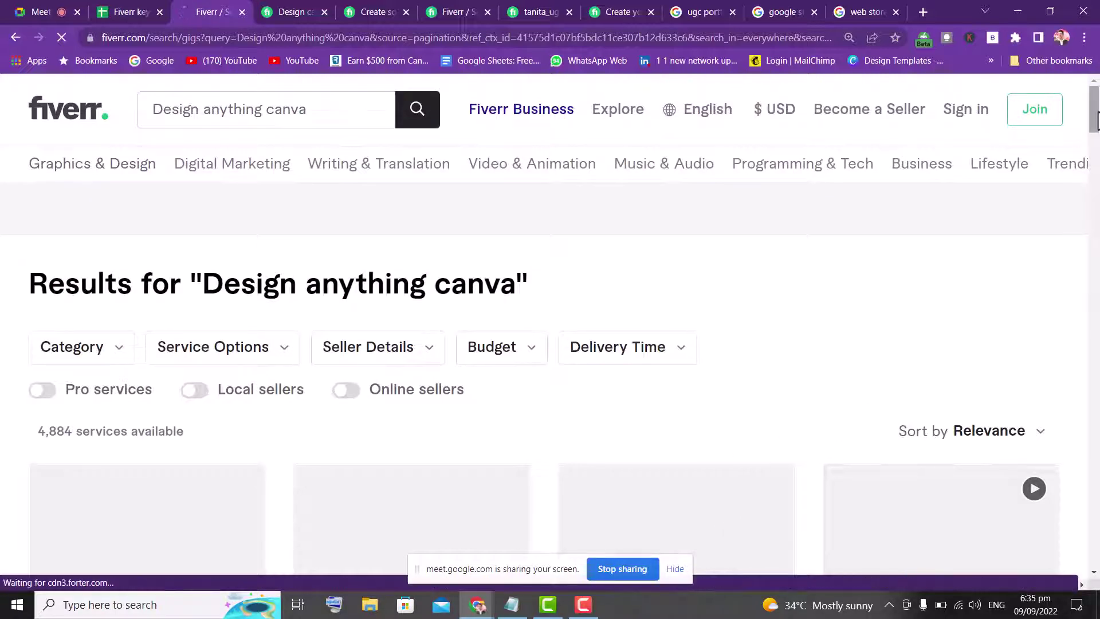
scroll(1096, 122, down, 1)
drag(1096, 122, 1096, 149)
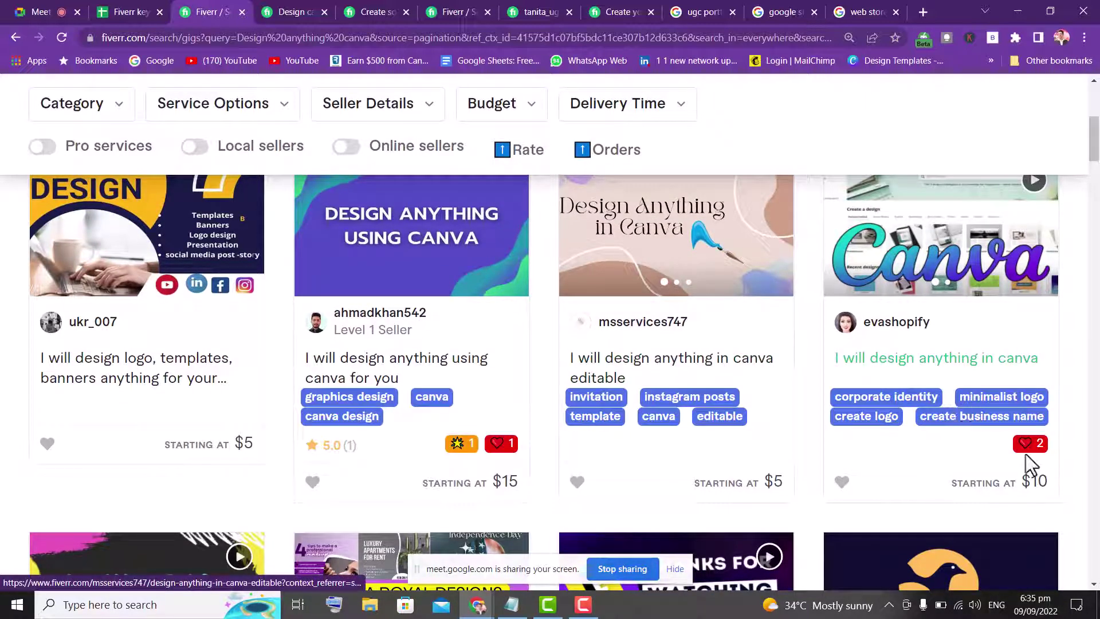
right_click(389, 378)
click(417, 380)
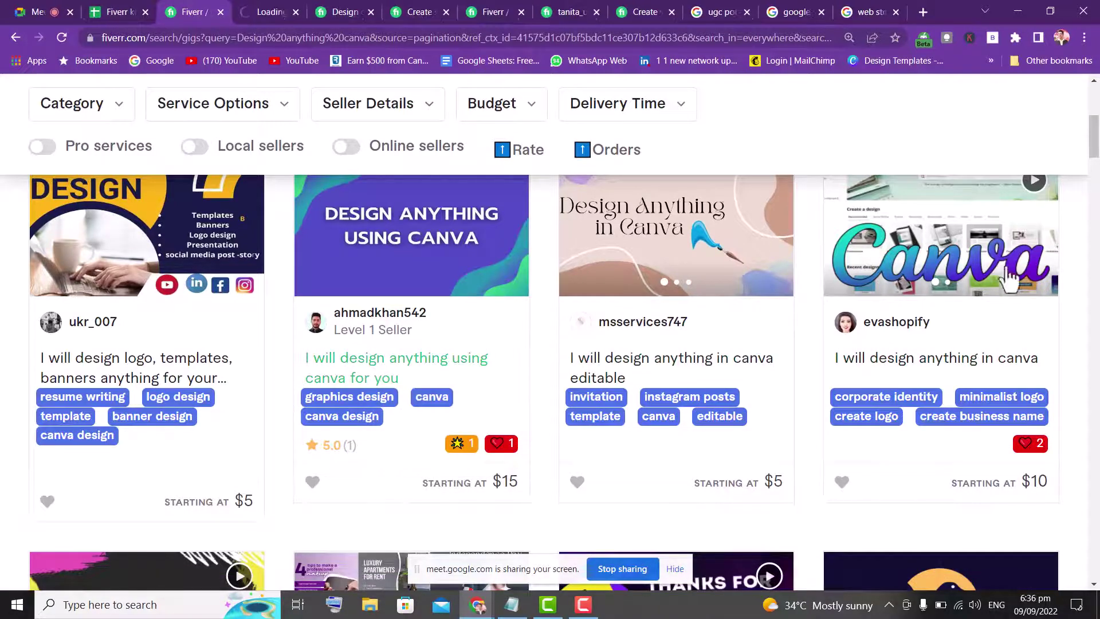
- Look through the remaining gigs on page 10, load a further results page, and close the "Design anything canva" search tab
drag(1094, 127, 1095, 175)
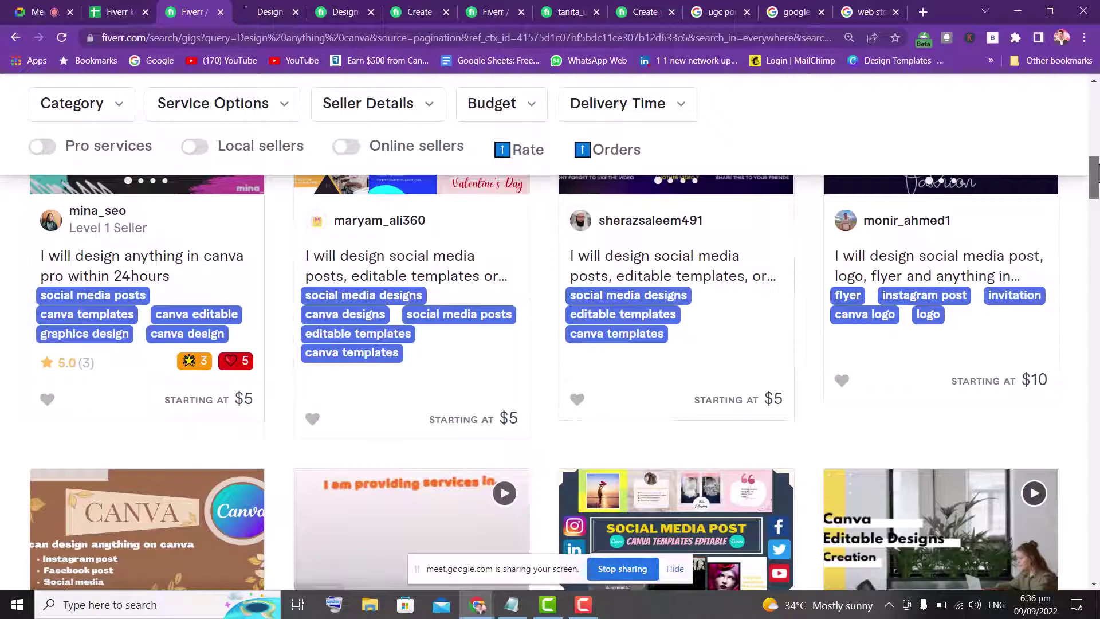
drag(1095, 175, 1096, 508)
click(729, 438)
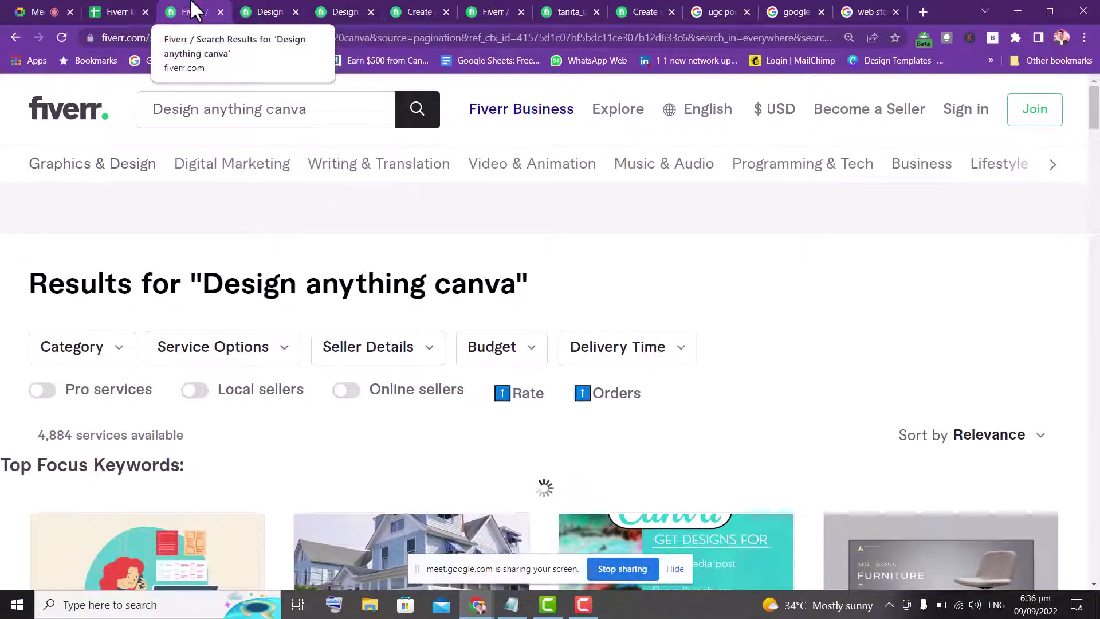
click(219, 12)
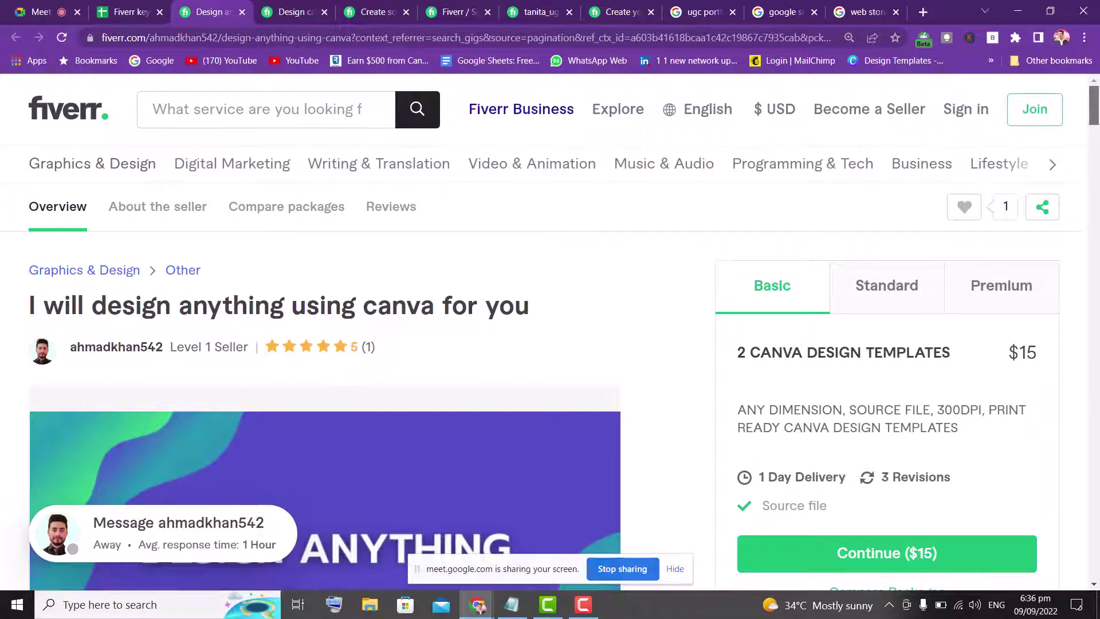
- Examine the seller description and package comparison of the "design anything using canva" gig, and switch to the Canva templates gig tab
drag(1093, 108, 1097, 258)
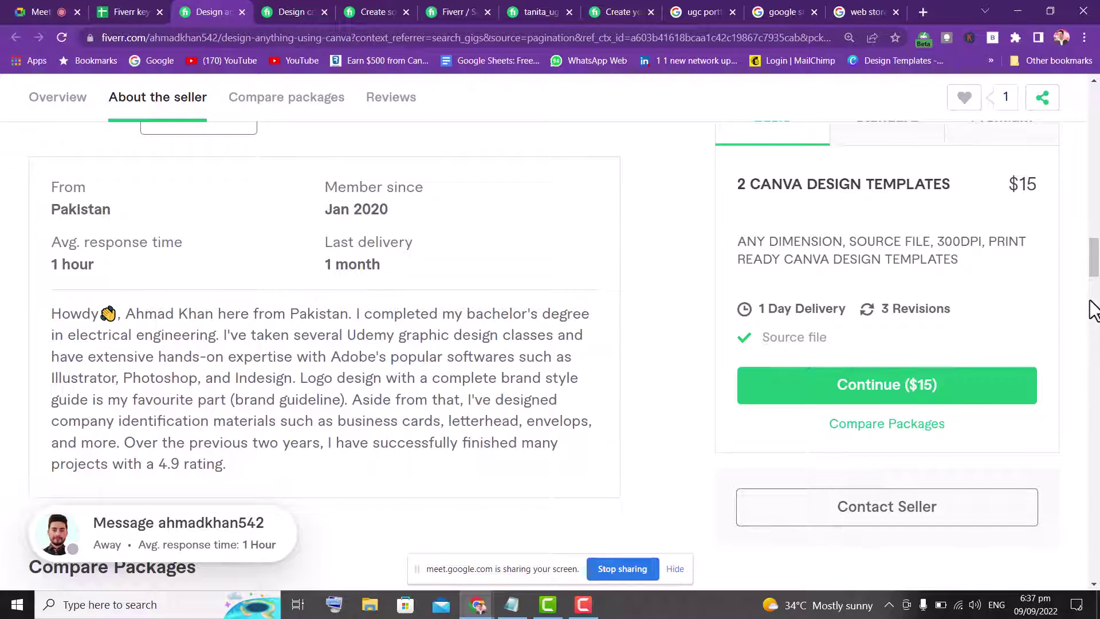
drag(1094, 258, 1095, 294)
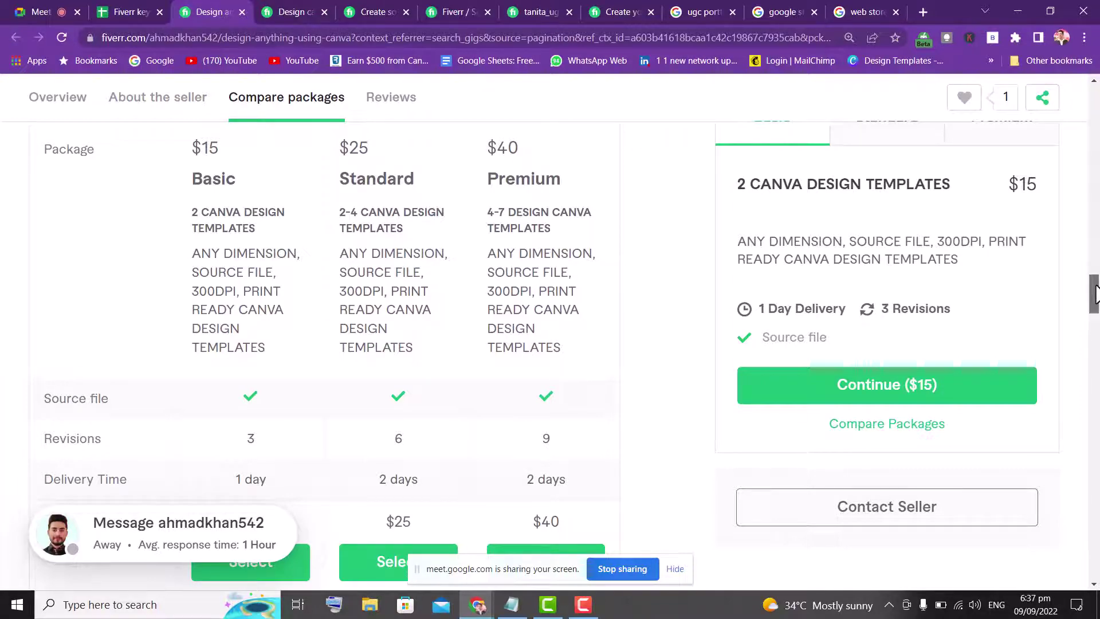
drag(1095, 293, 1095, 106)
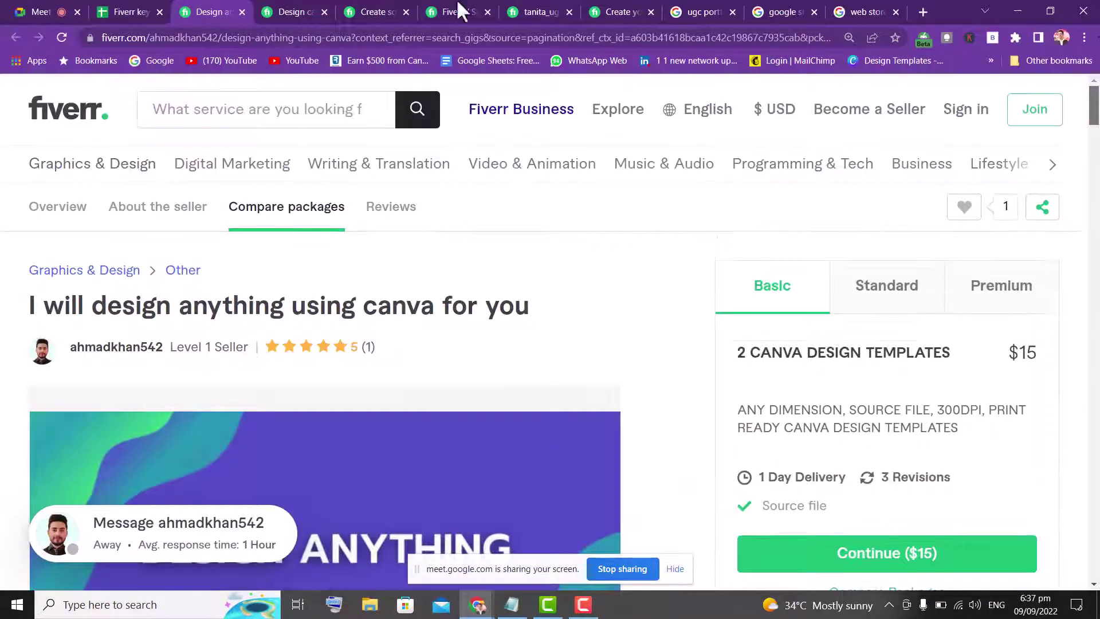
click(288, 12)
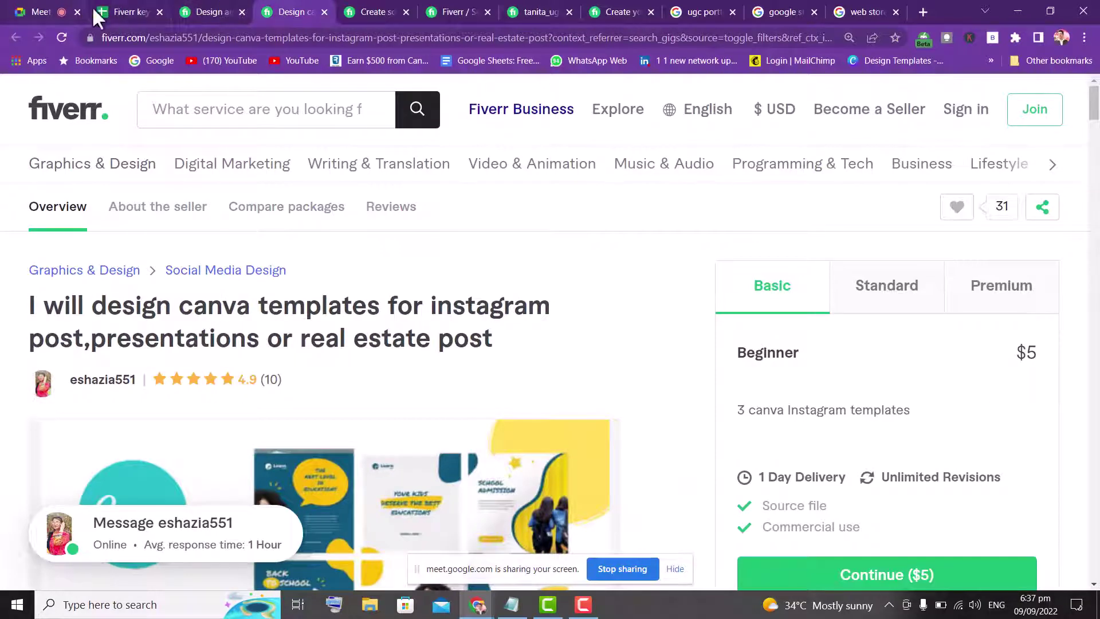
- Review the keyword table in the Fiverr keyword research sheet, down to the "Design anything canva" entry
click(114, 13)
click(110, 405)
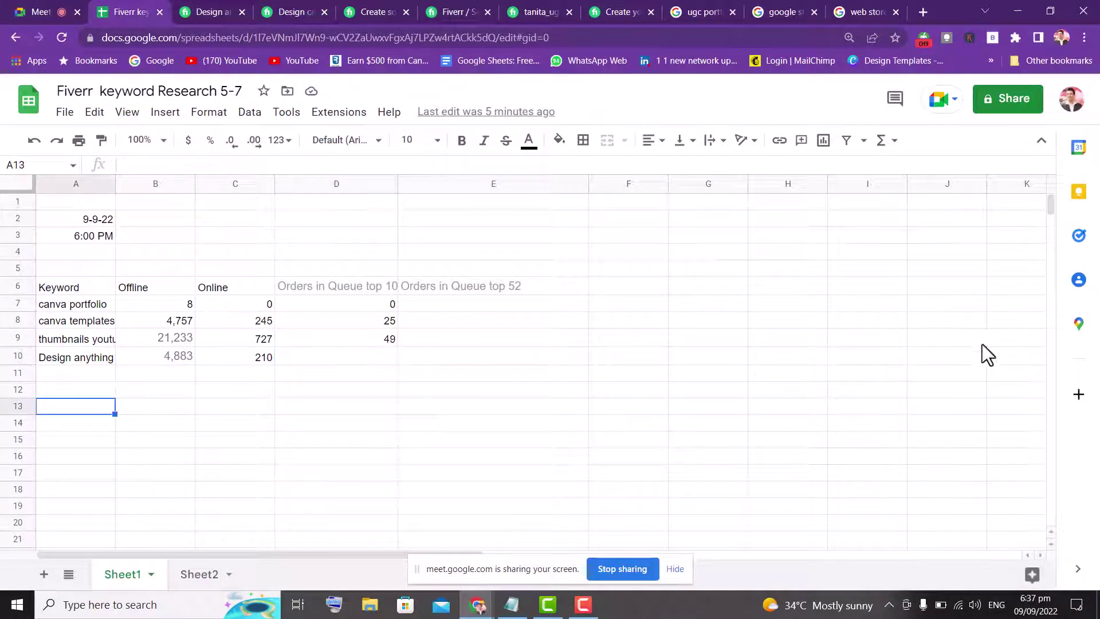
mouse_move(1049, 205)
mouse_down()
mouse_move(1050, 217)
mouse_move(1064, 205)
mouse_up()
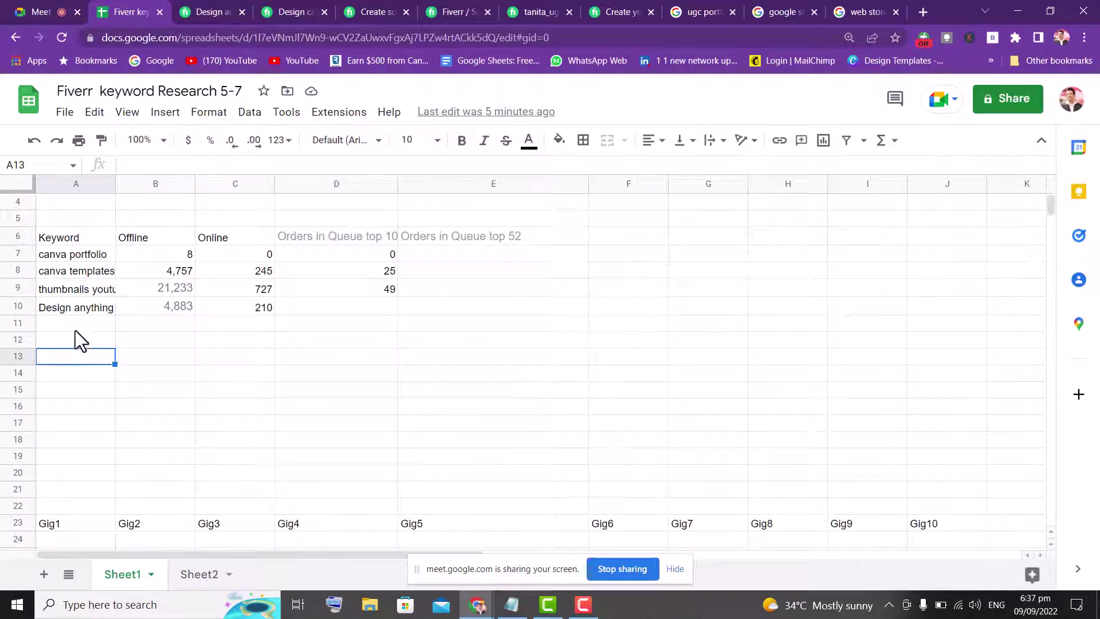
click(74, 310)
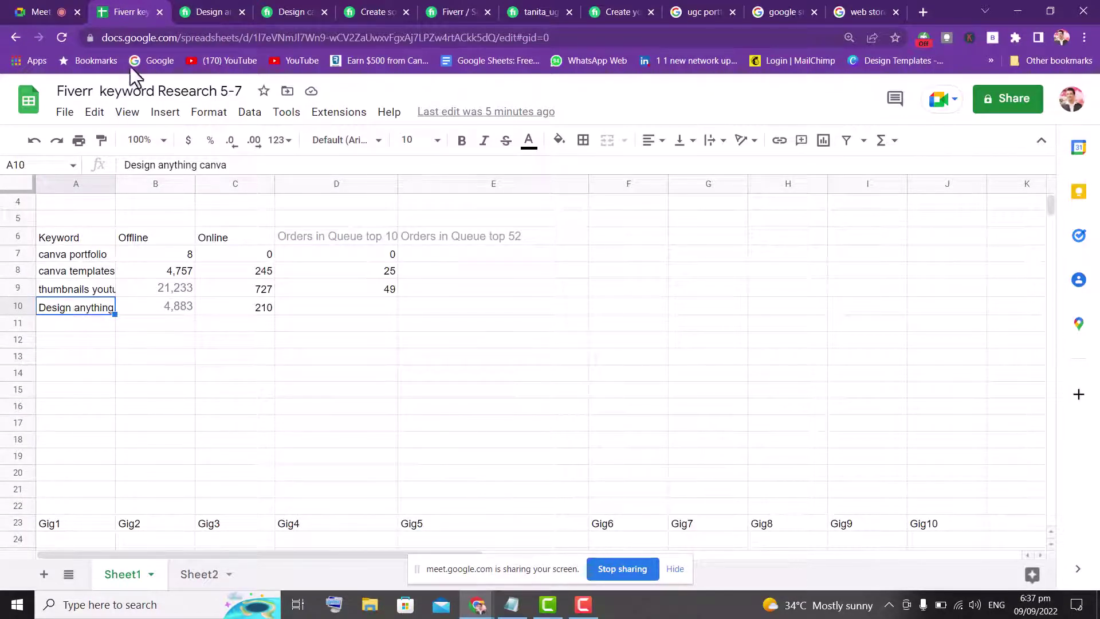
- Return to the "design anything using canva" gig page on Fiverr and search for "canva lesson"
click(227, 8)
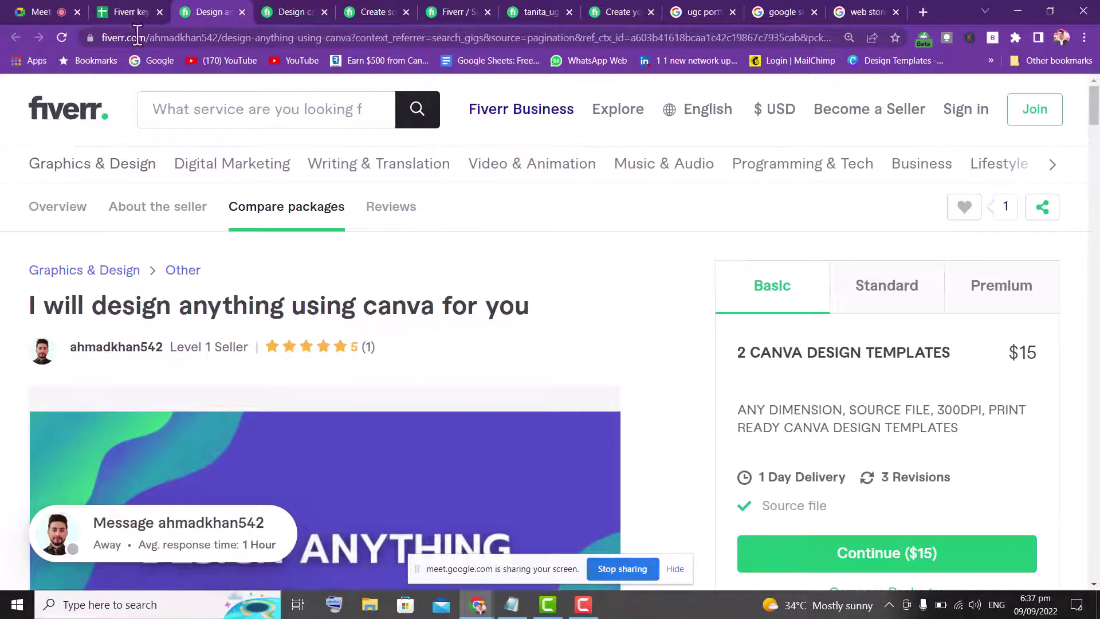
click(186, 106)
text(c)
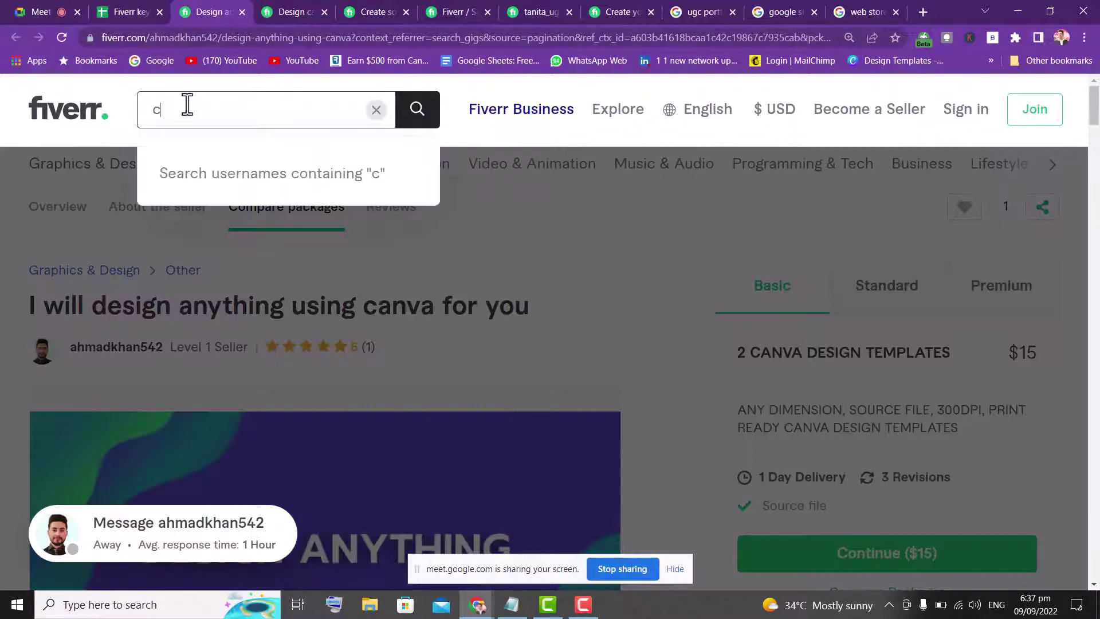
text(anva ;p)
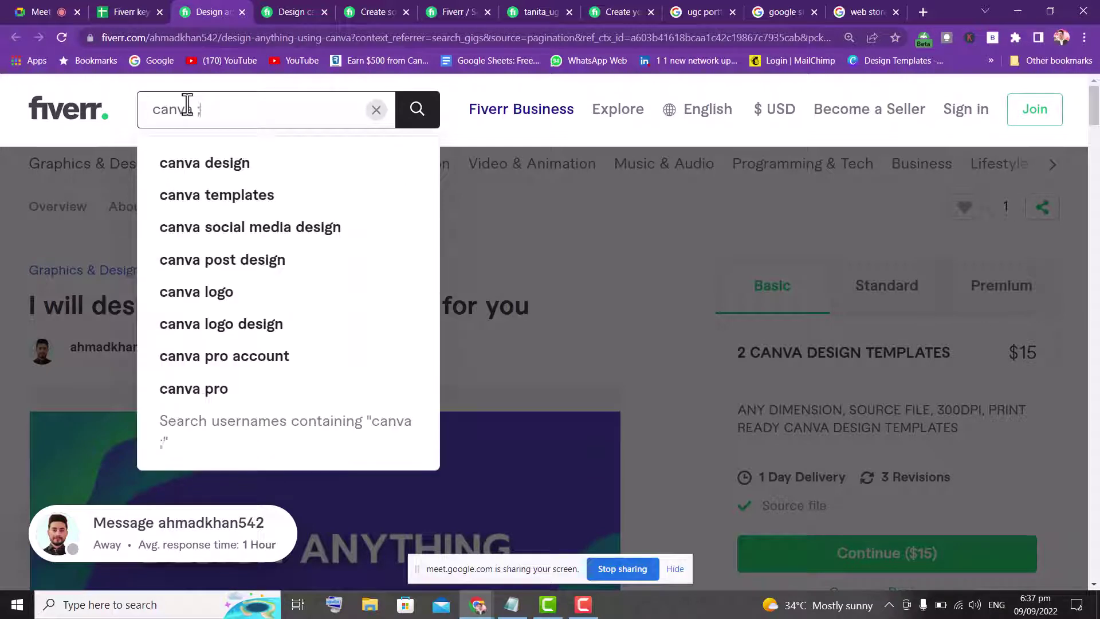
key(BackSpace)
key(BackSpace)
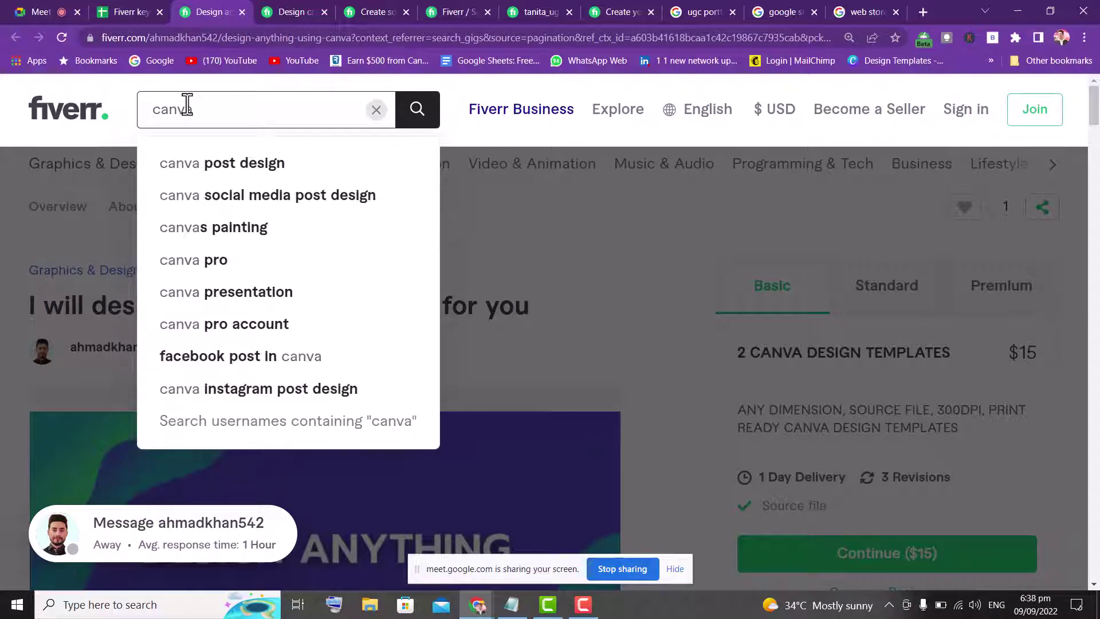
text(lessopm)
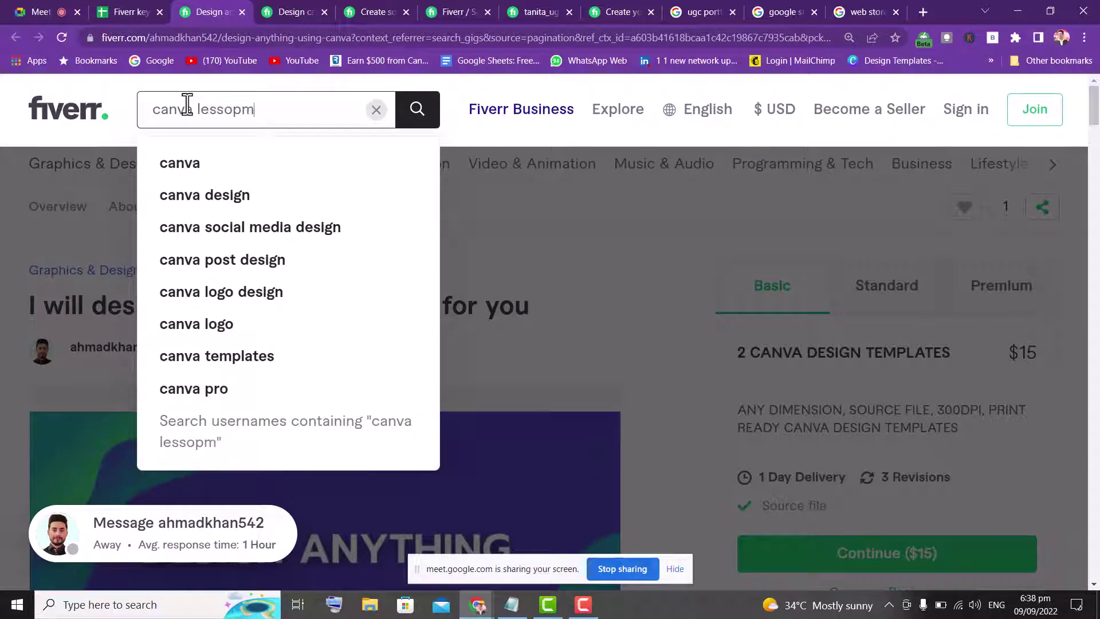
key(BackSpace)
key(BackSpace)
text(n)
key(Return)
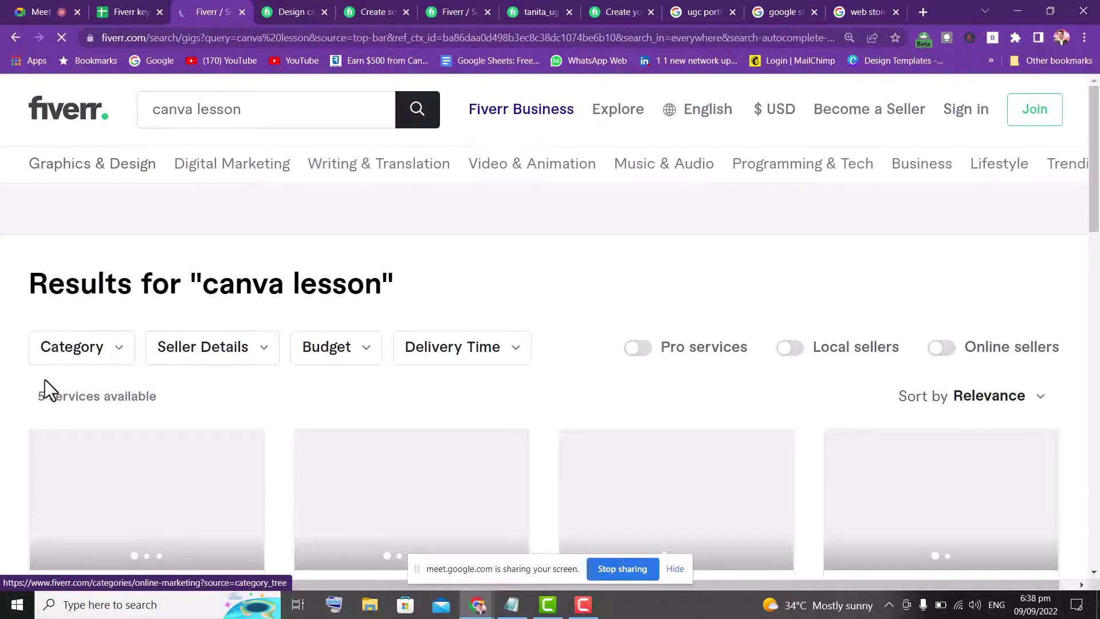
- Examine the gigs and top focus keywords in the "canva lesson" results
scroll(1095, 223, down, 2)
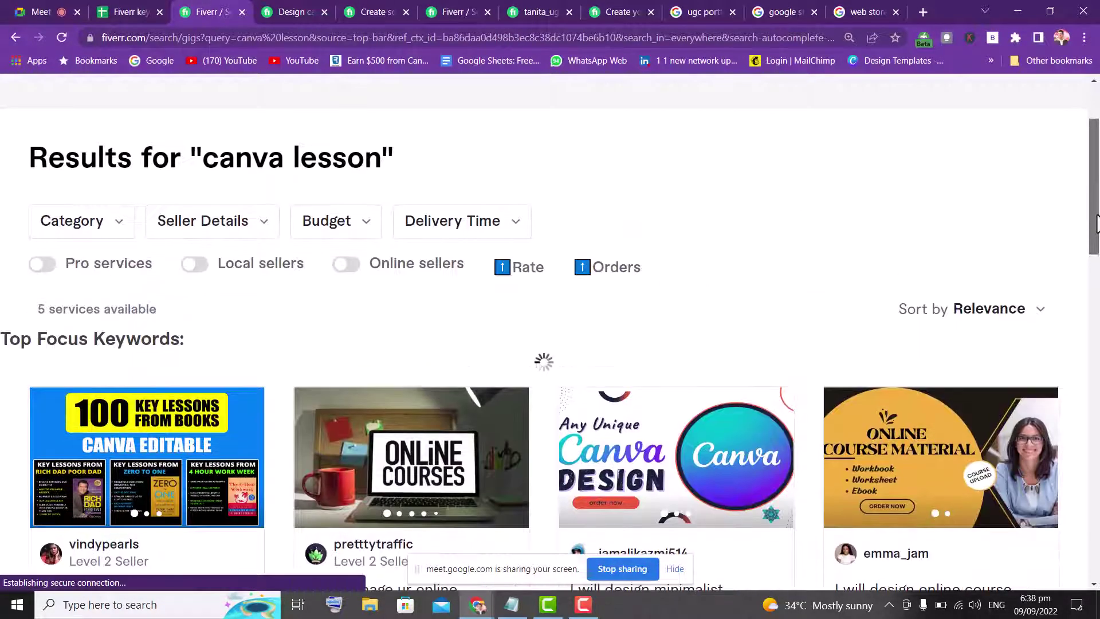
scroll(1097, 252, down, 2)
mouse_move(1097, 252)
mouse_down()
mouse_move(1098, 383)
mouse_move(1098, 237)
mouse_up()
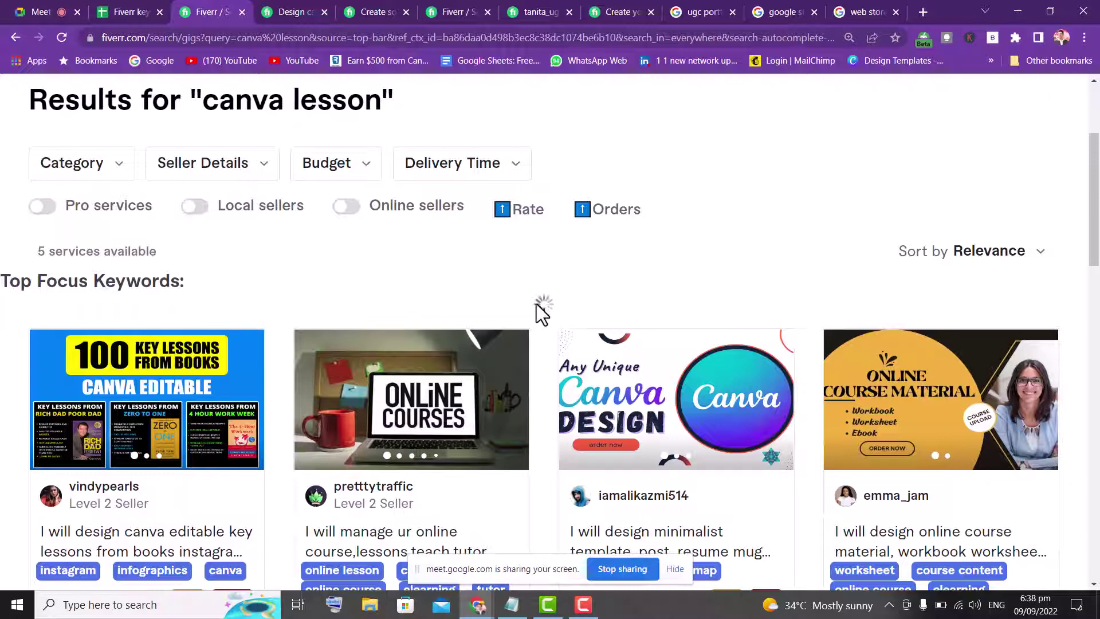
mouse_move(352, 496)
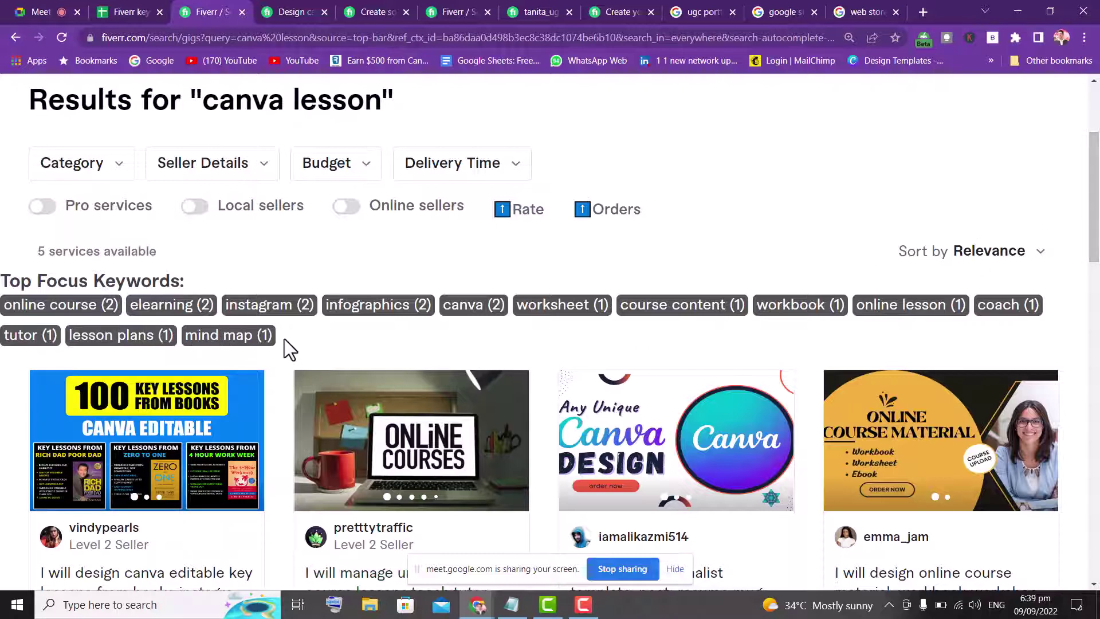
- Copy the "mind map" focus keyword and search Fiverr for "mind map" in place of "canva lesson"
drag(280, 337, 181, 332)
key(ctrl+c)
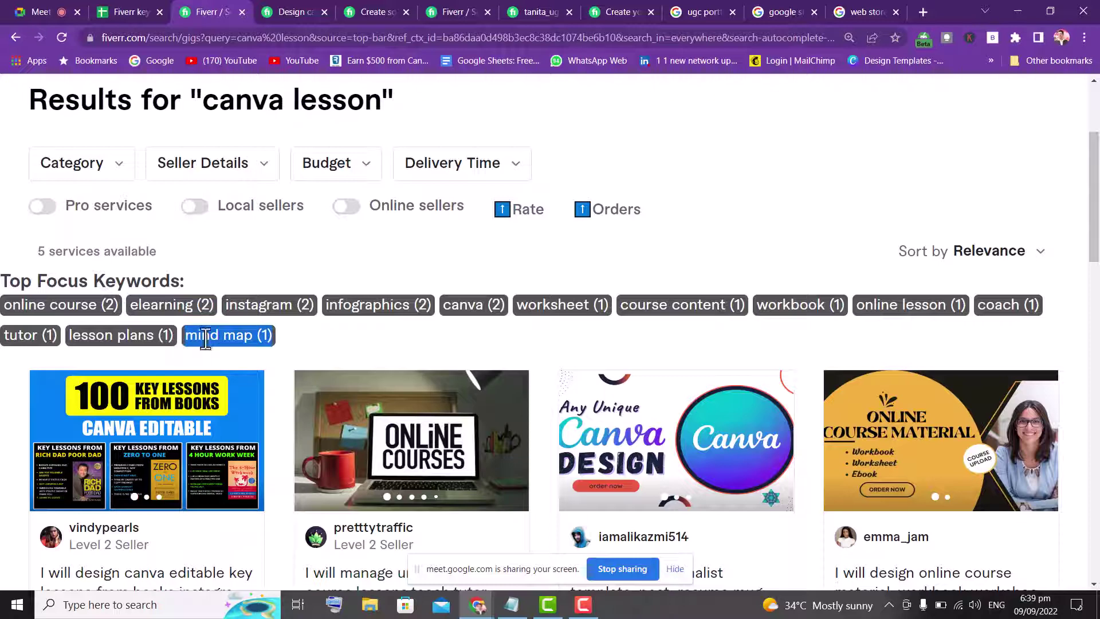
scroll(1095, 166, up, 4)
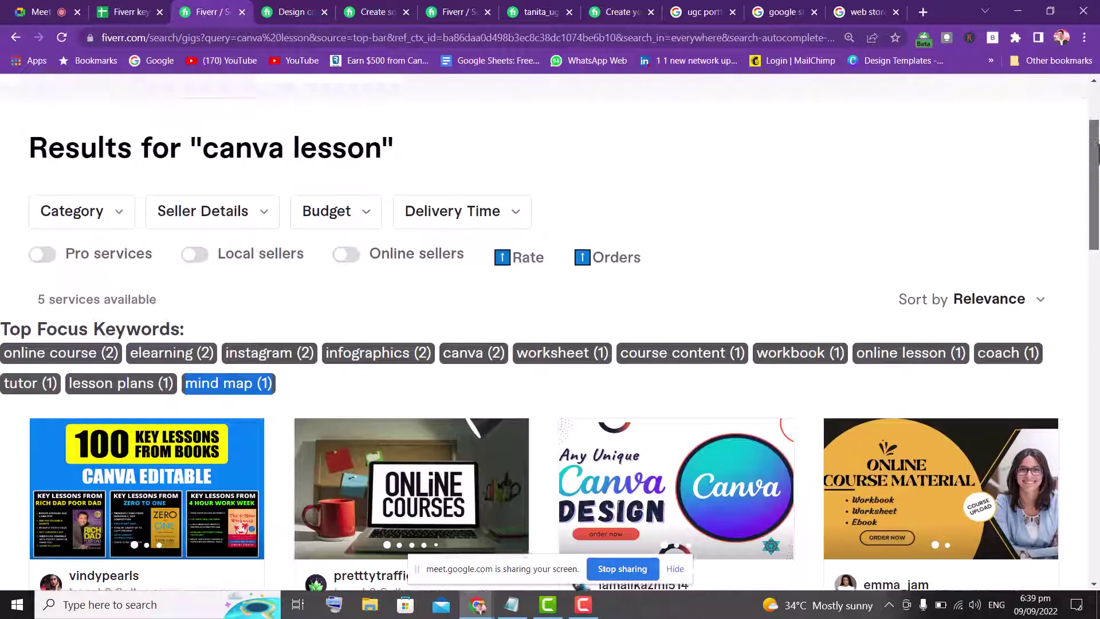
double_click(256, 109)
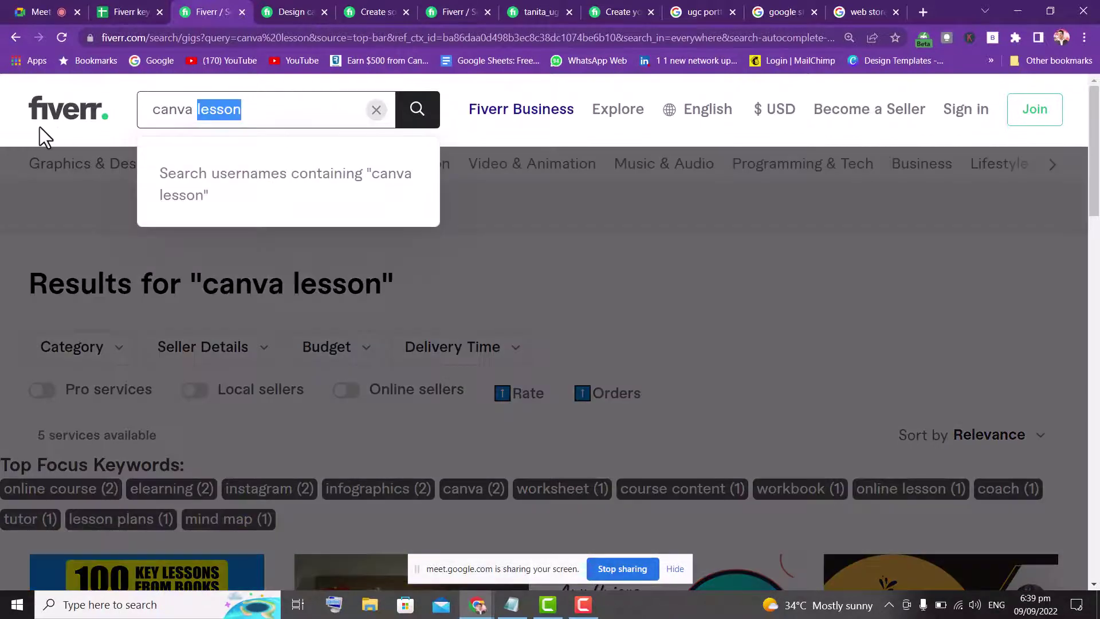
click(153, 113)
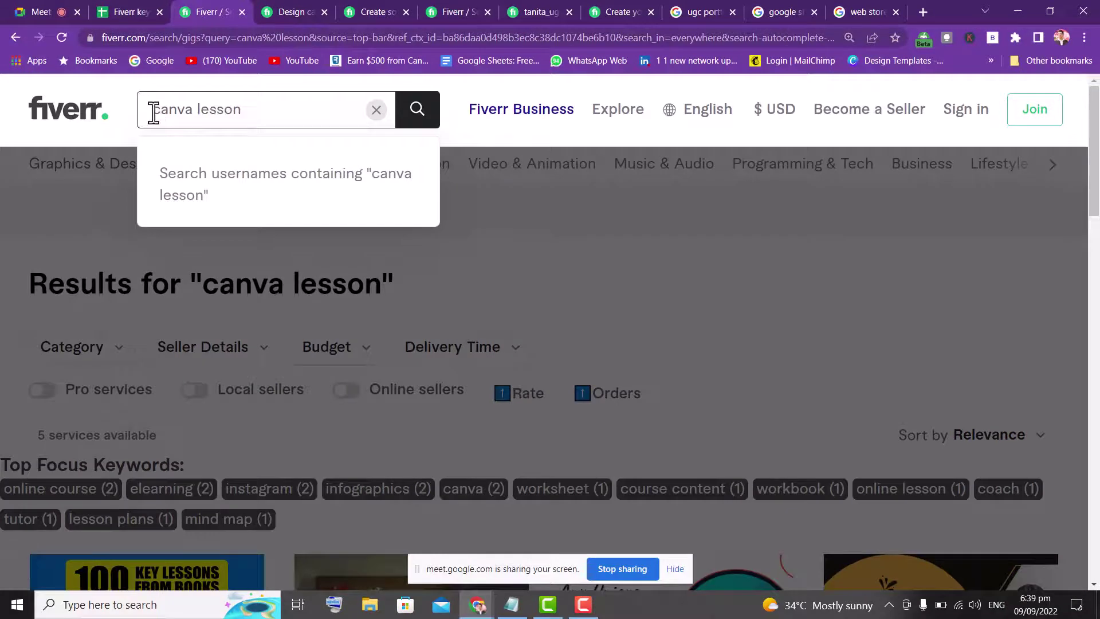
key(ctrl+a)
key(ctrl+v)
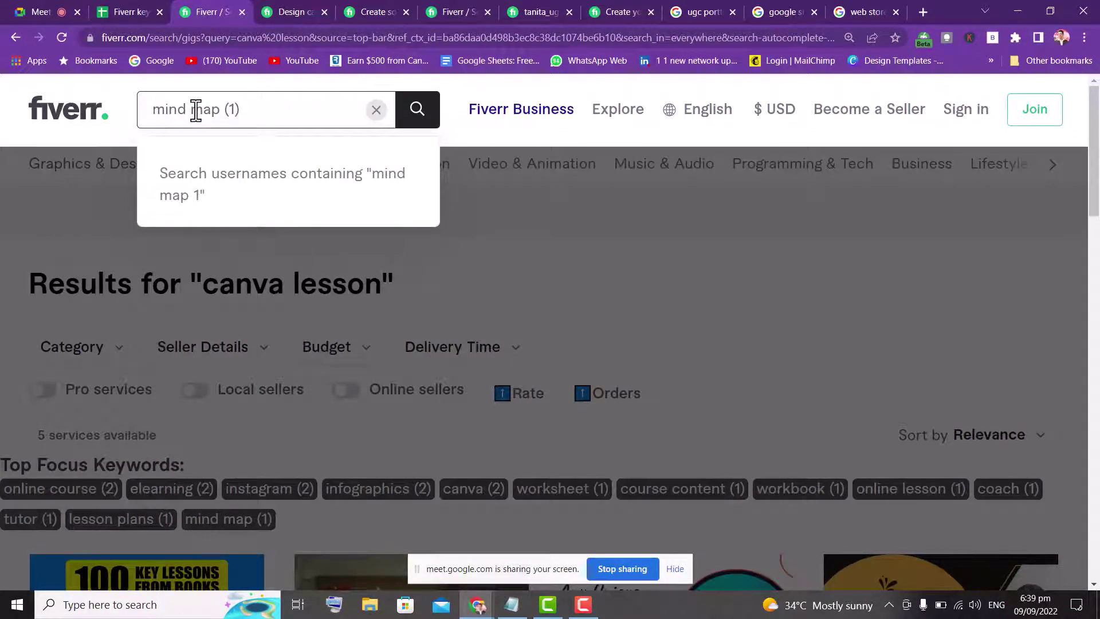
key(BackSpace)
key(BackSpace)
key(Return)
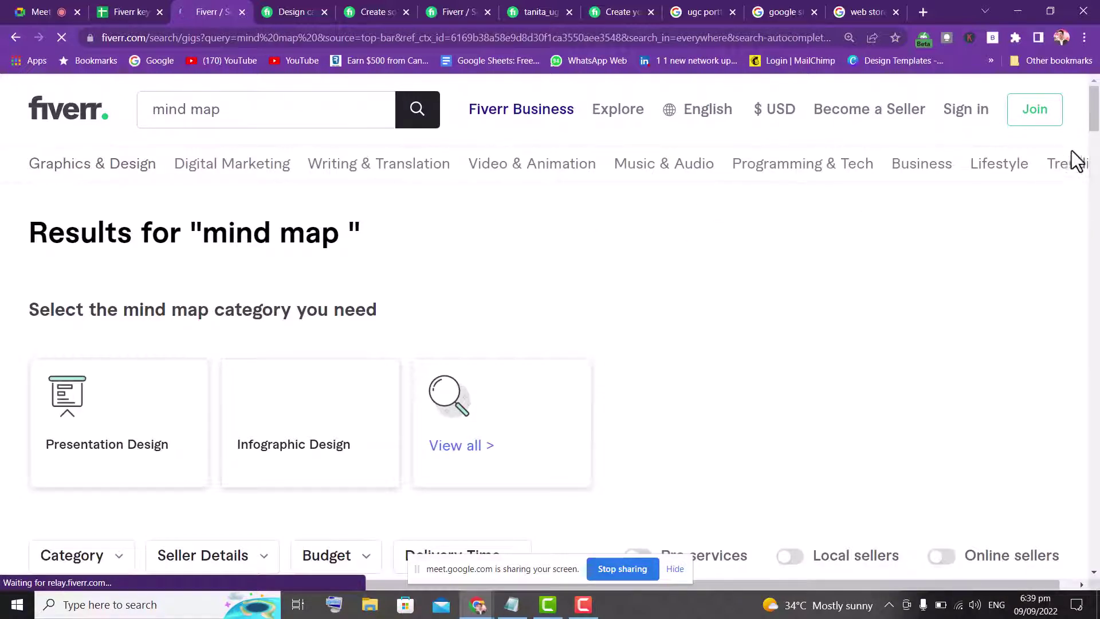
- Examine the service count, gig titles, tags and ratings in the "mind map" results
drag(1095, 114, 1095, 139)
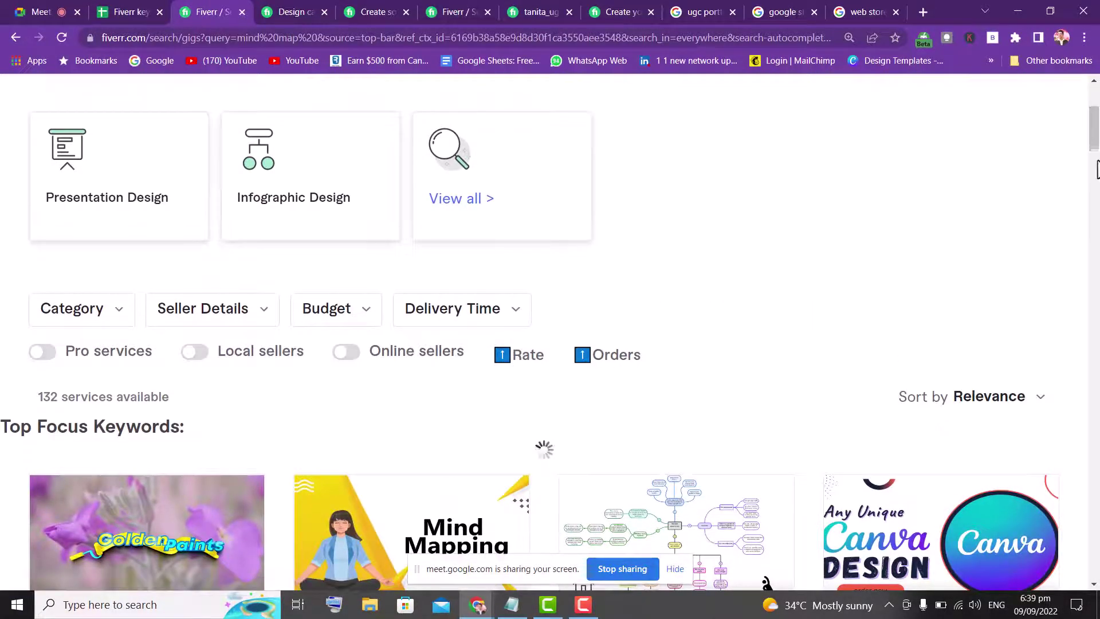
drag(1095, 146, 1095, 171)
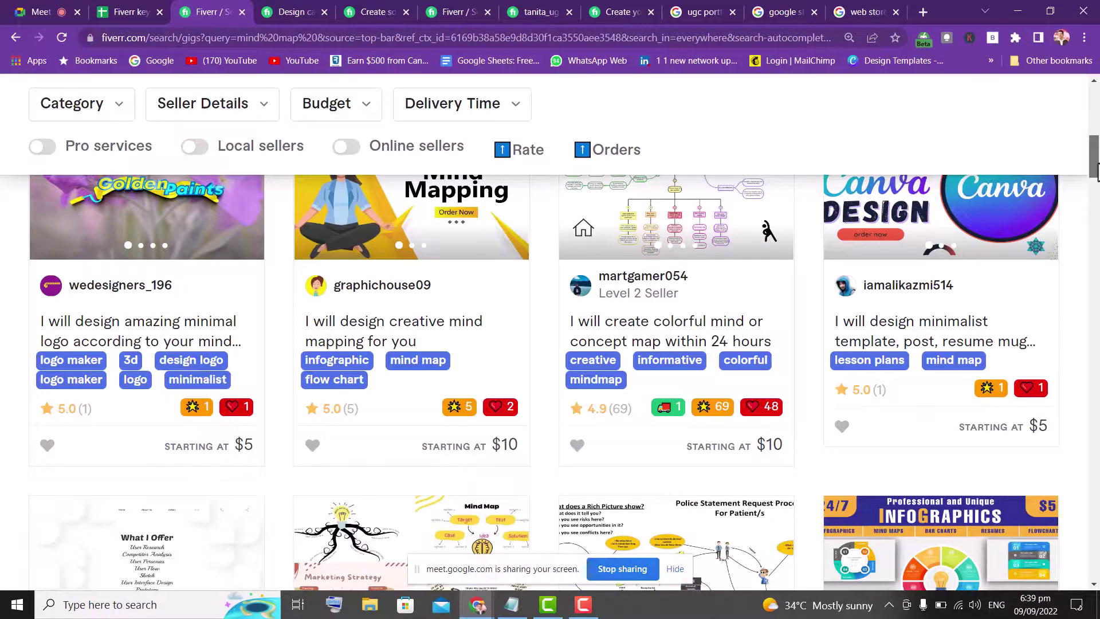
drag(1096, 169, 1096, 289)
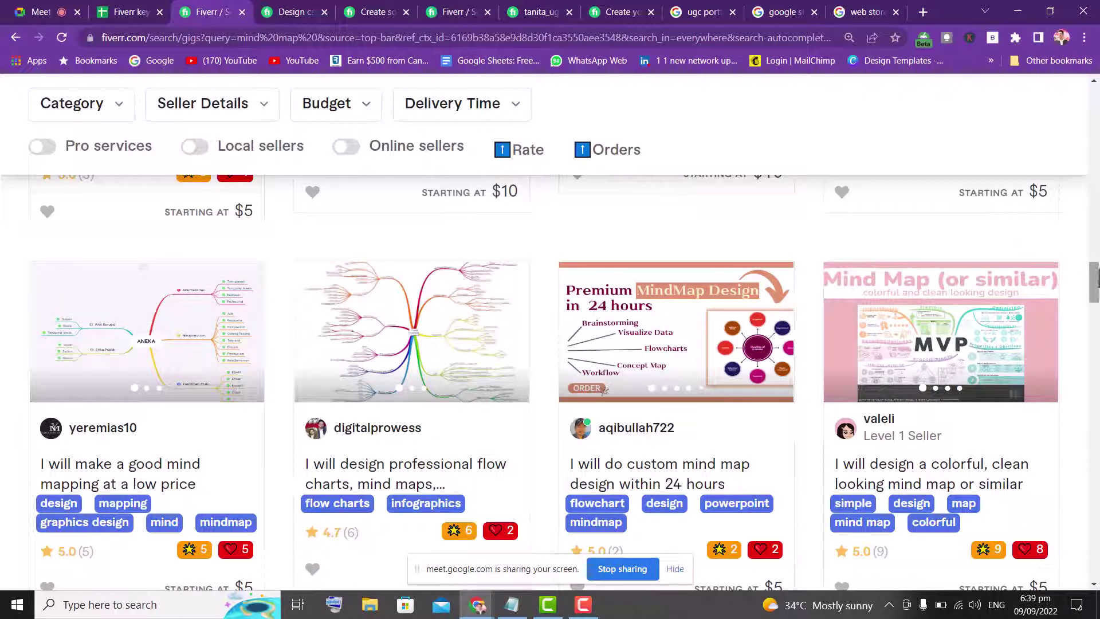
scroll(1097, 304, down, 3)
drag(1097, 306, 1095, 109)
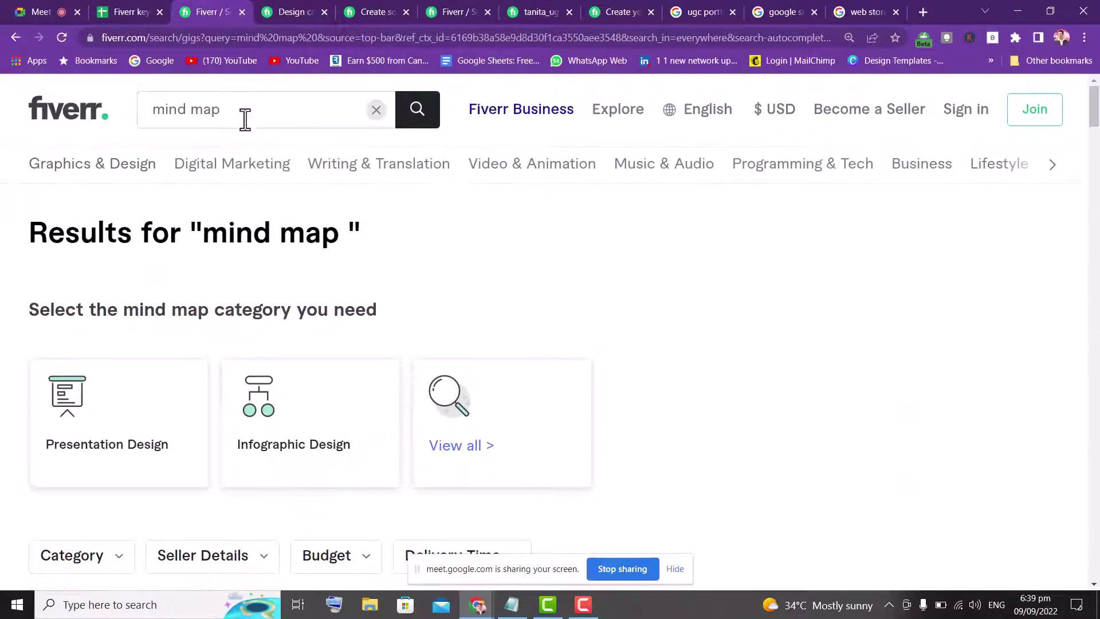
- Search Fiverr for the suggested term "background removal" and limit the results to online sellers
drag(241, 113, 137, 106)
text(ba)
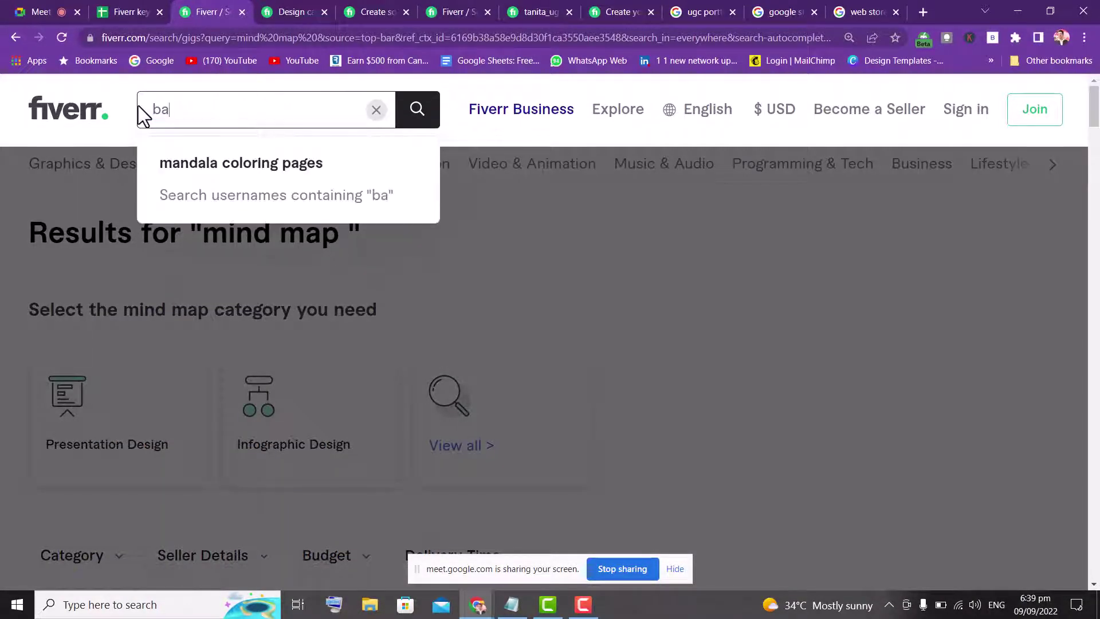
text(ckgrou)
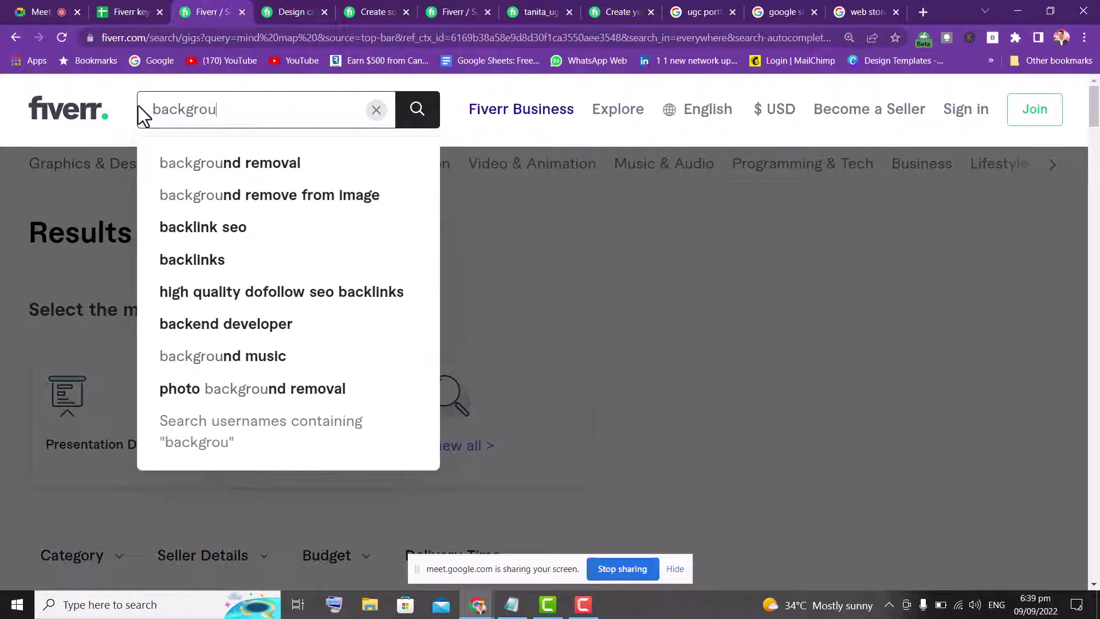
click(200, 164)
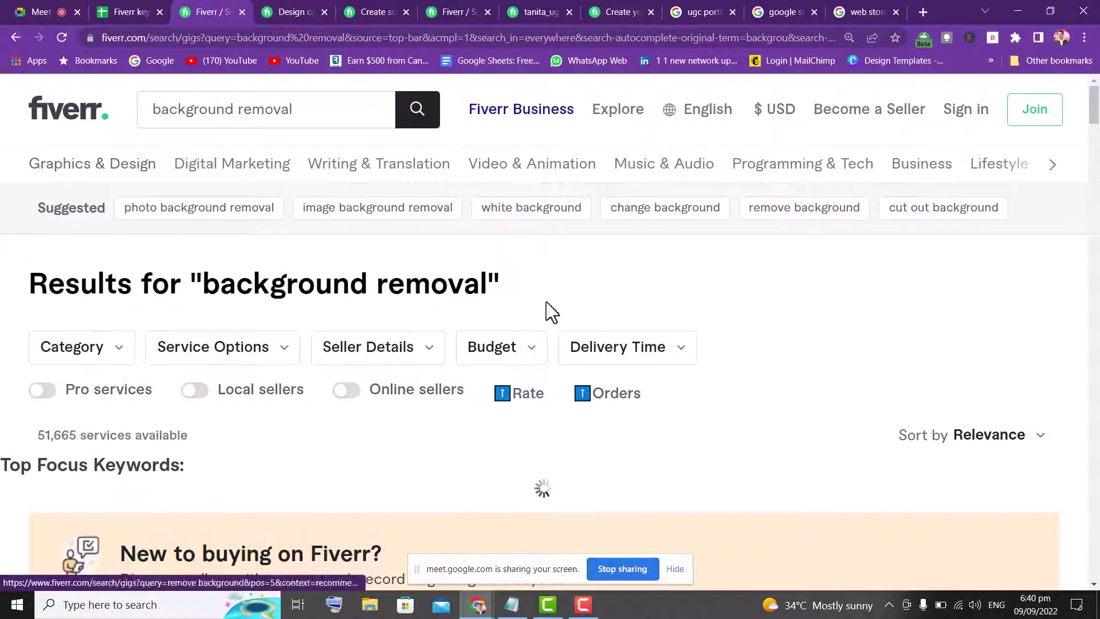
click(346, 390)
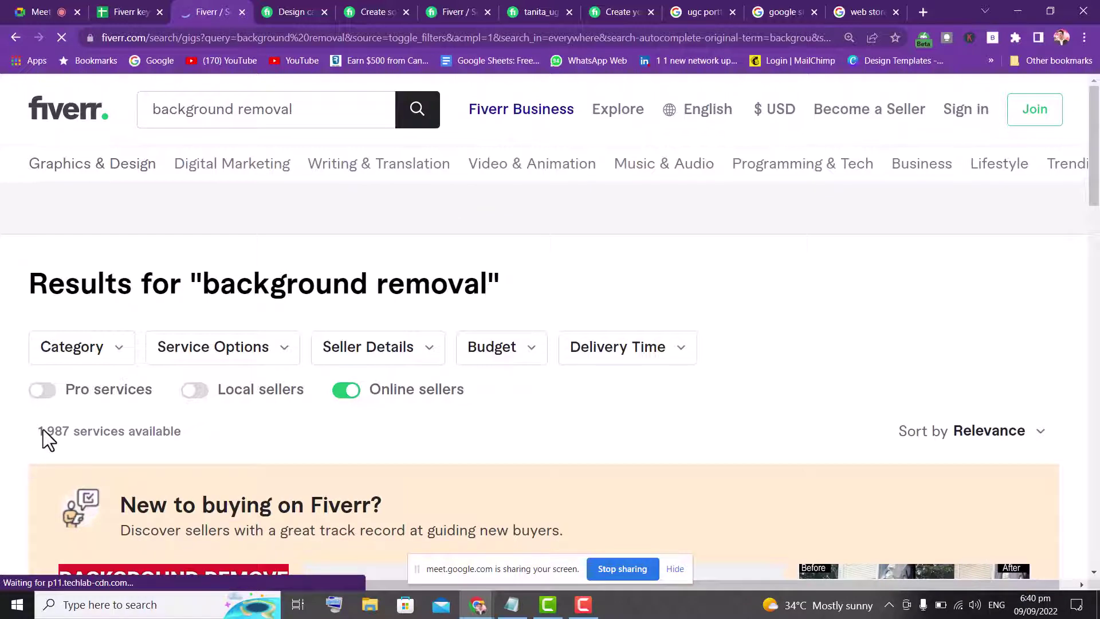
- Copy the online services count 1,987 into Online cell C11 of the keyword sheet, leaving D11 empty
drag(38, 431, 71, 434)
key(ctrl+c)
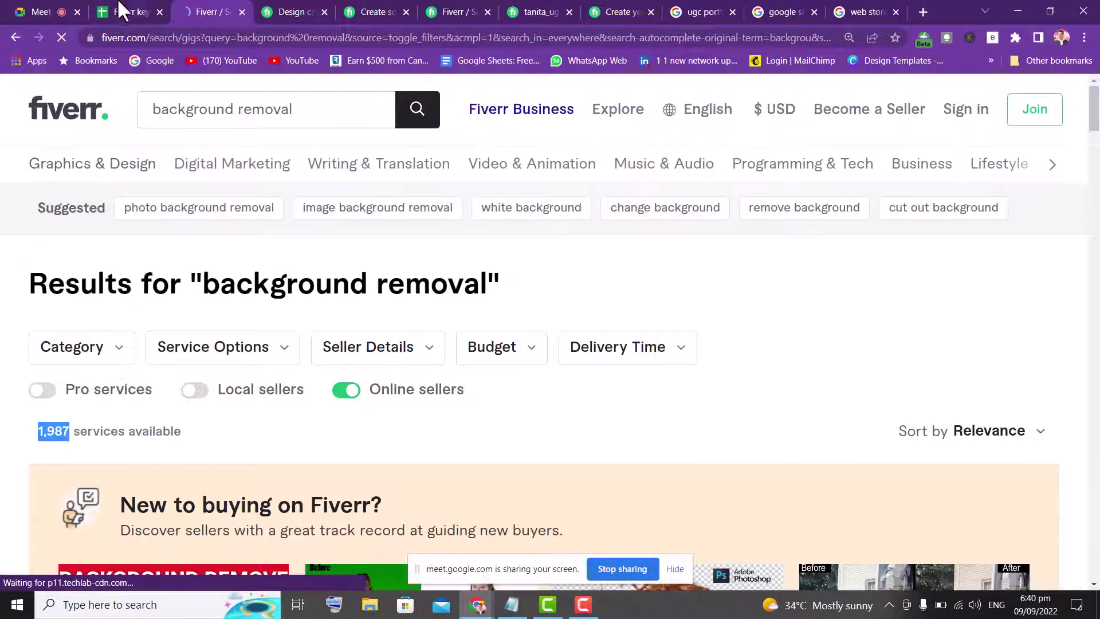
click(123, 11)
click(337, 326)
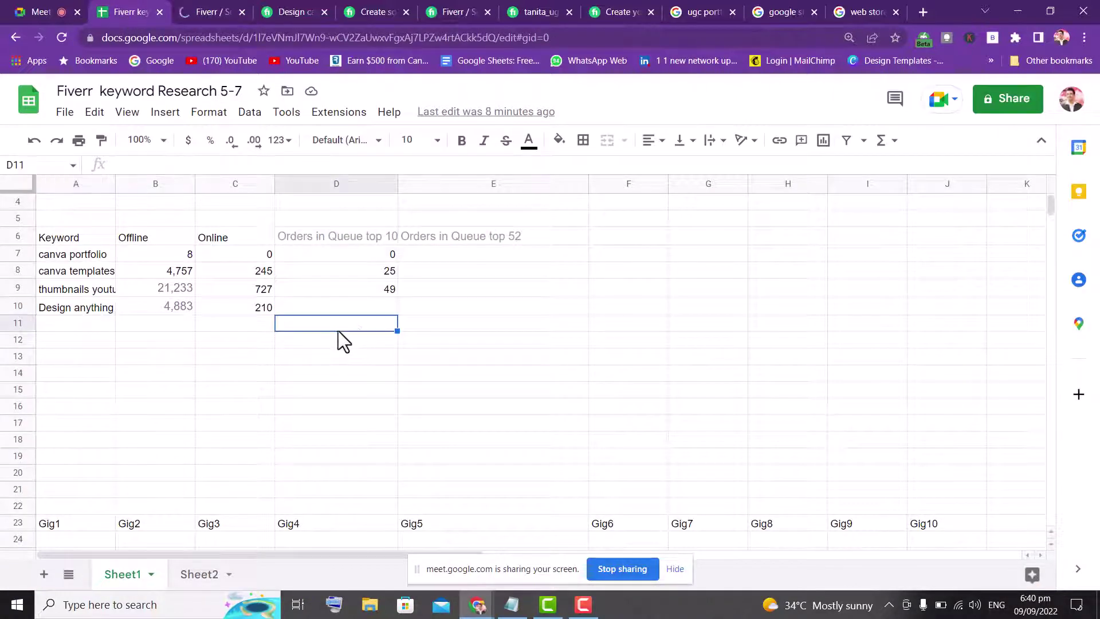
key(ctrl+v)
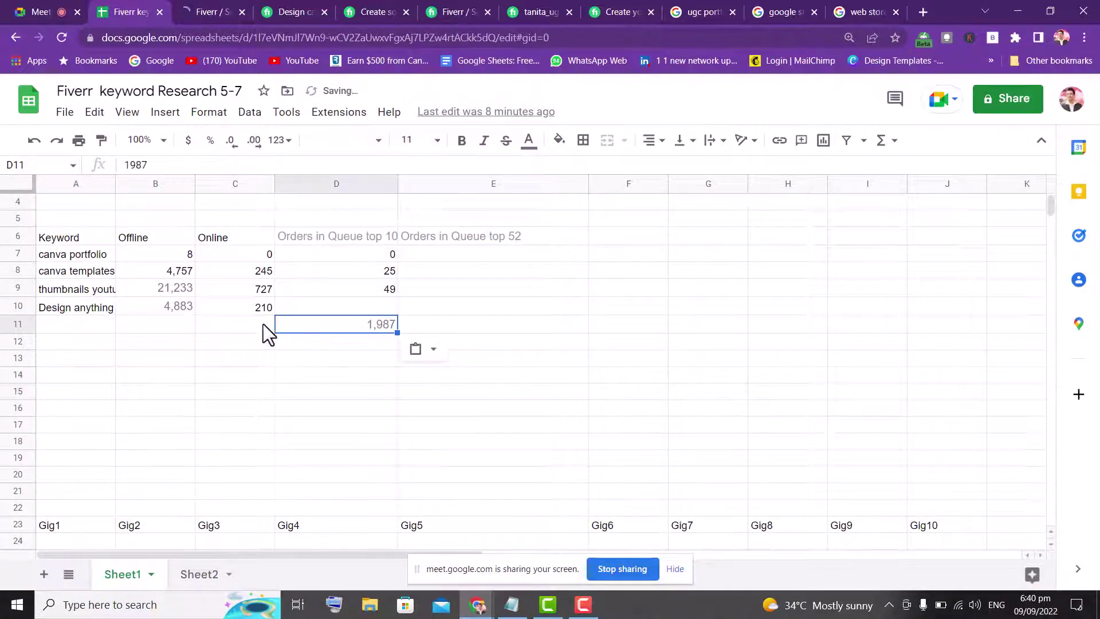
click(263, 324)
key(ctrl+v)
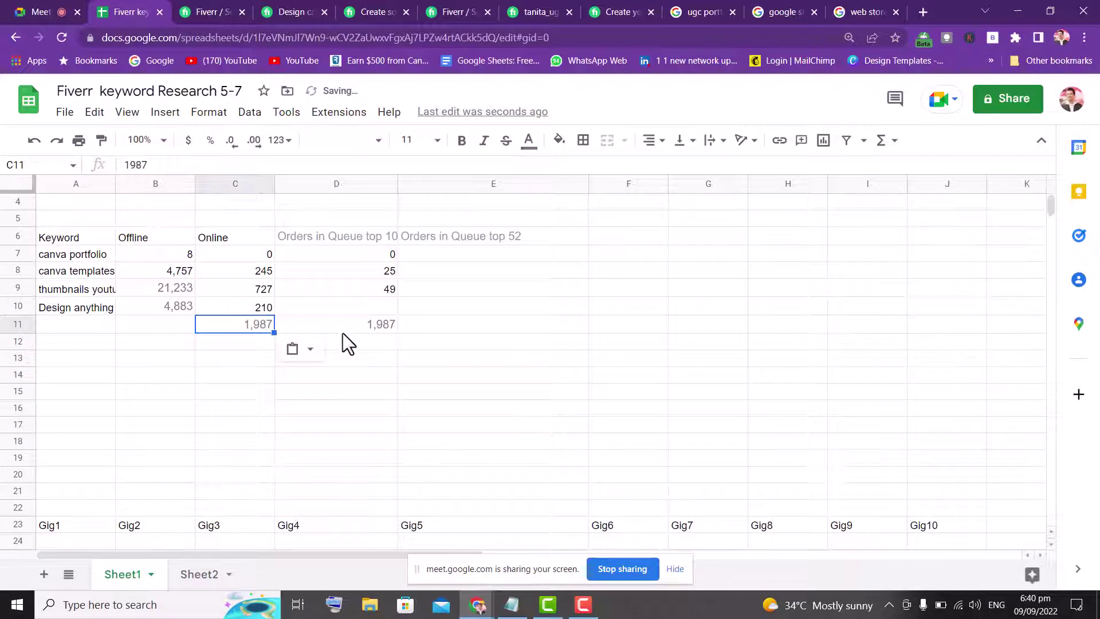
click(354, 324)
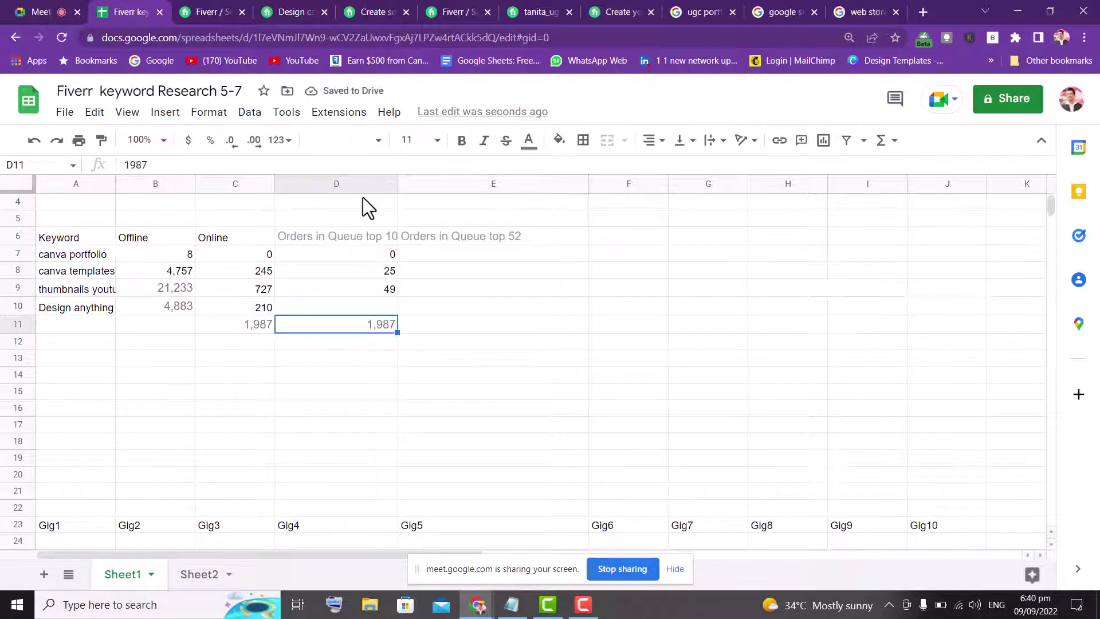
key(Delete)
- Enter 51,300 as the offline count in B11 and return to the "background removal" results
click(178, 329)
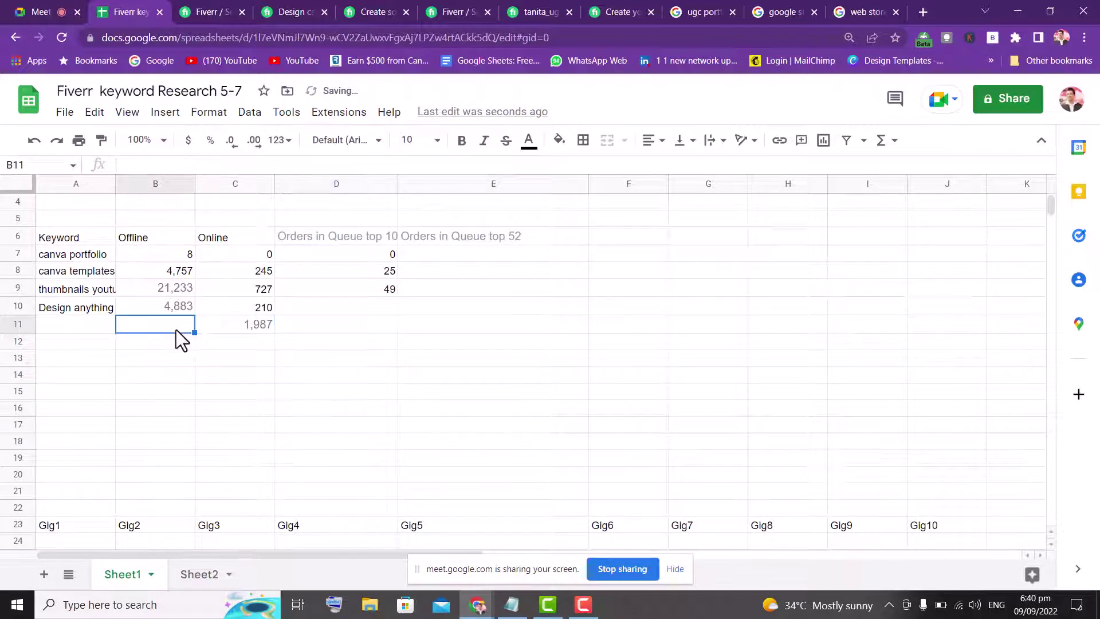
text(51)
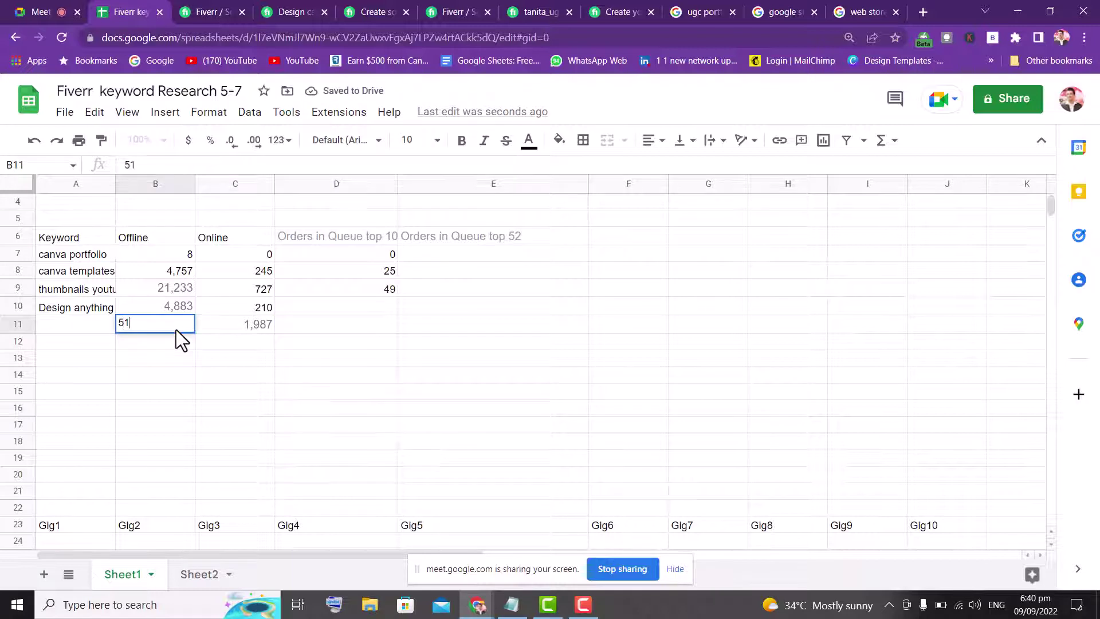
text(,3)
key(BackSpace)
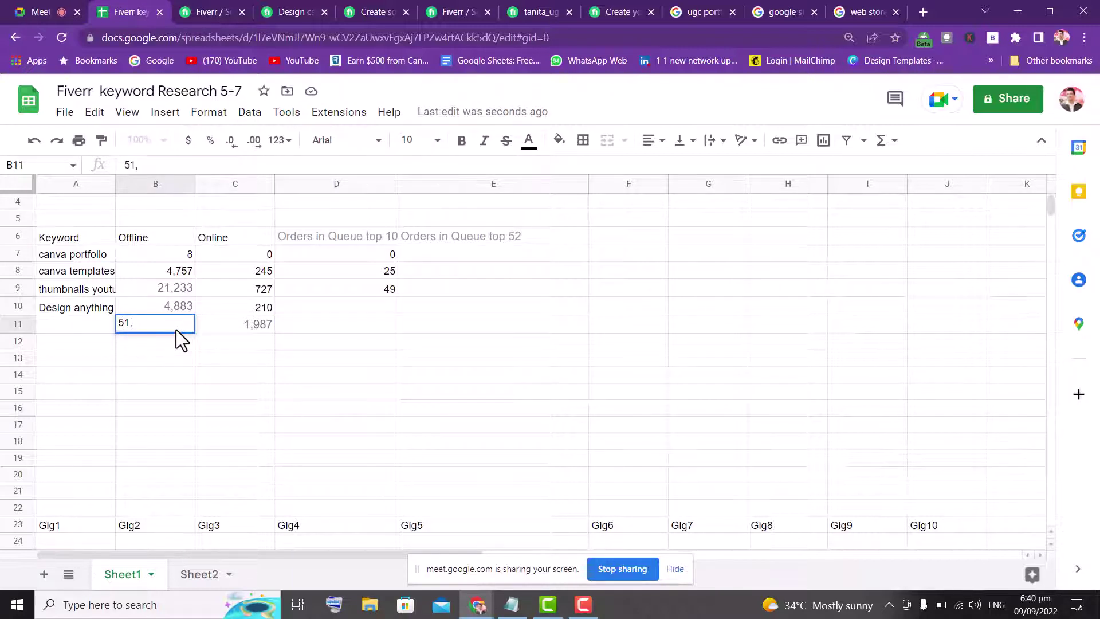
text(4)
key(BackSpace)
text(300)
click(196, 9)
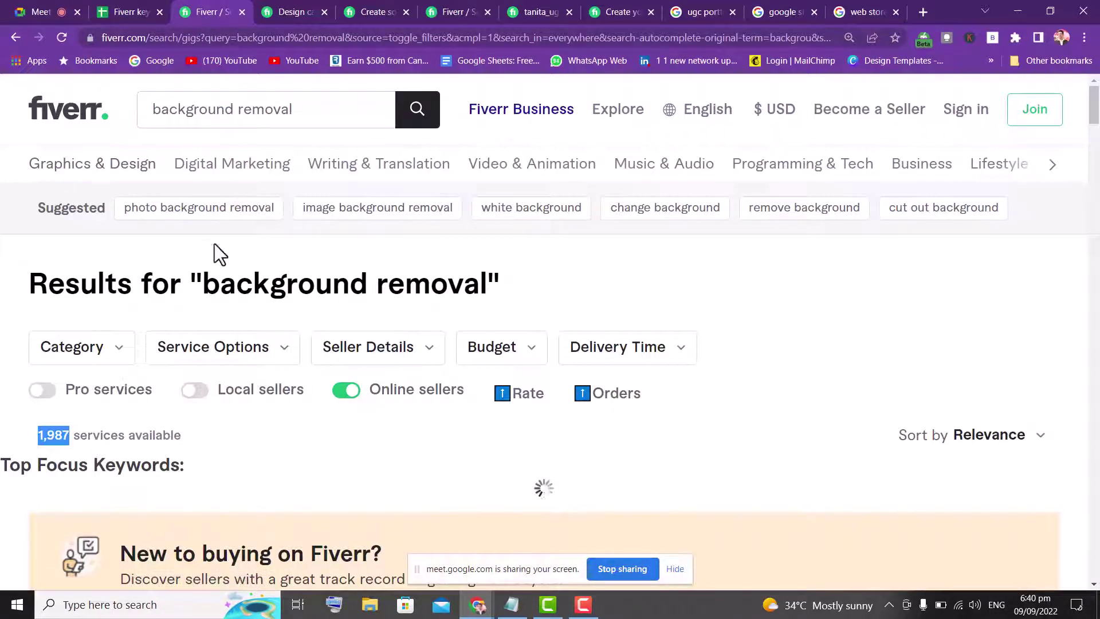
- Copy the keyword "background removal" from the Fiverr results heading into Keyword cell A11 of the sheet
drag(204, 291, 471, 278)
key(ctrl+c)
click(125, 3)
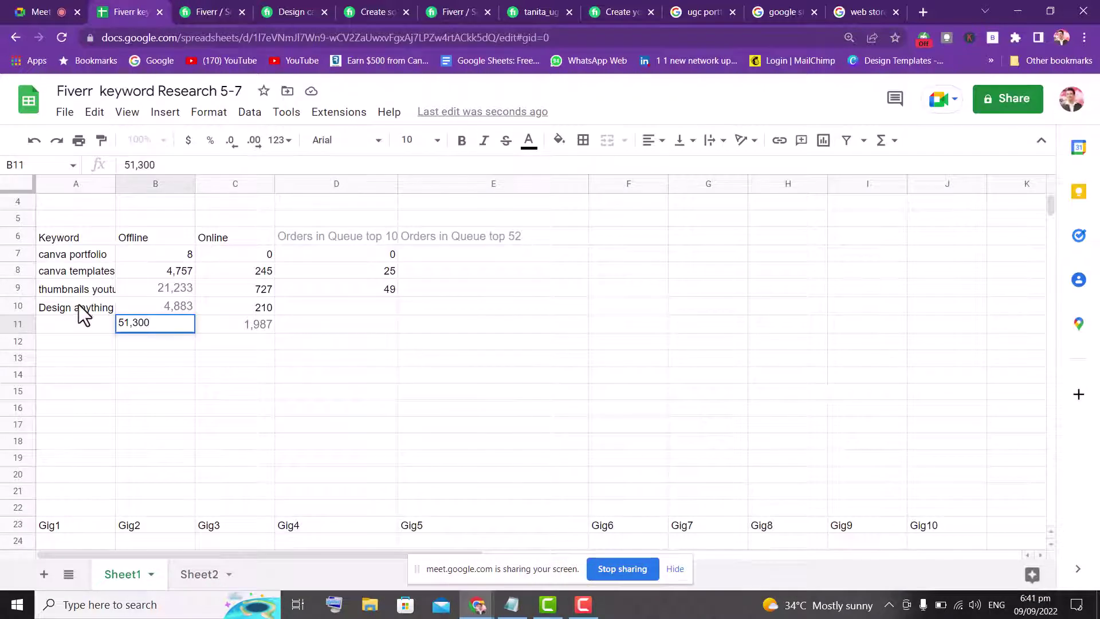
double_click(79, 324)
key(ctrl+v)
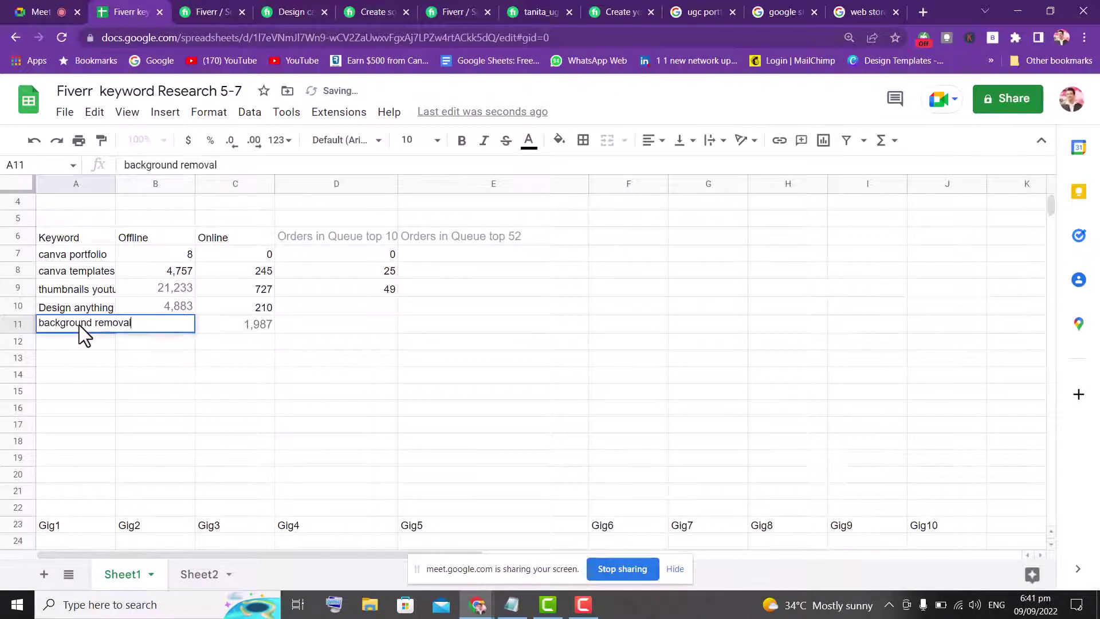
click(114, 376)
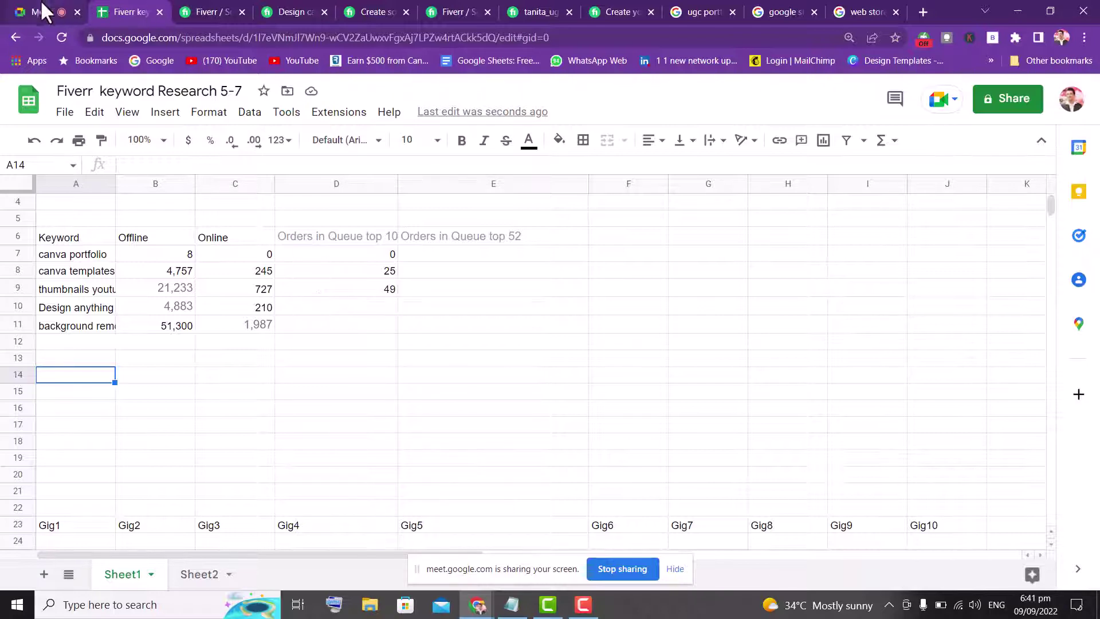
click(265, 341)
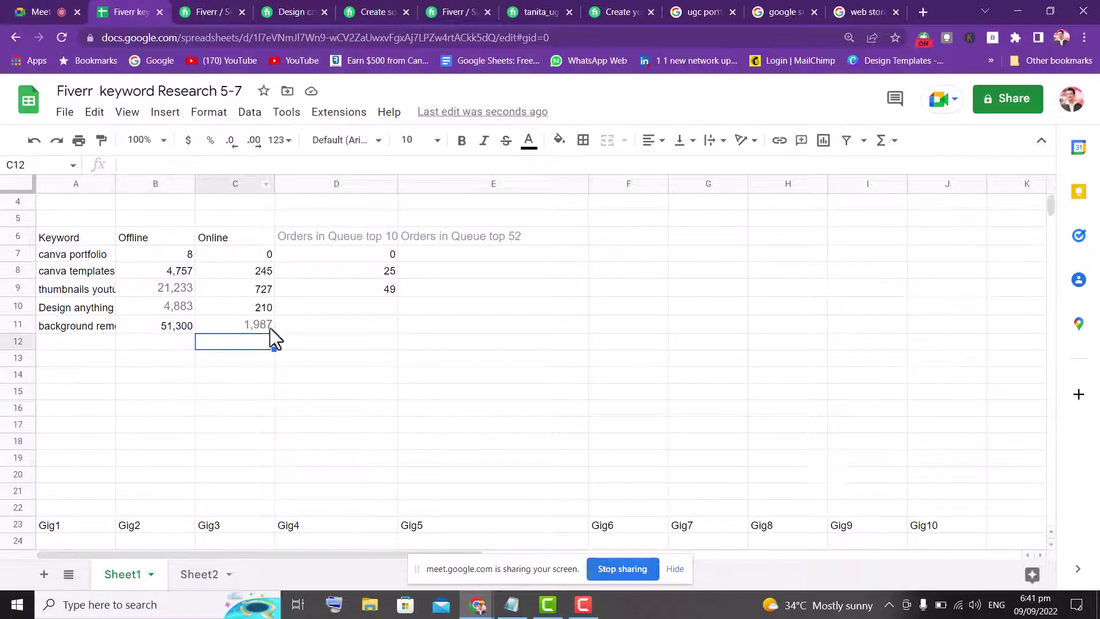
- Check the queued orders on the "background removal" gigs and enter 72 as their top 10 orders in queue in D11
click(361, 326)
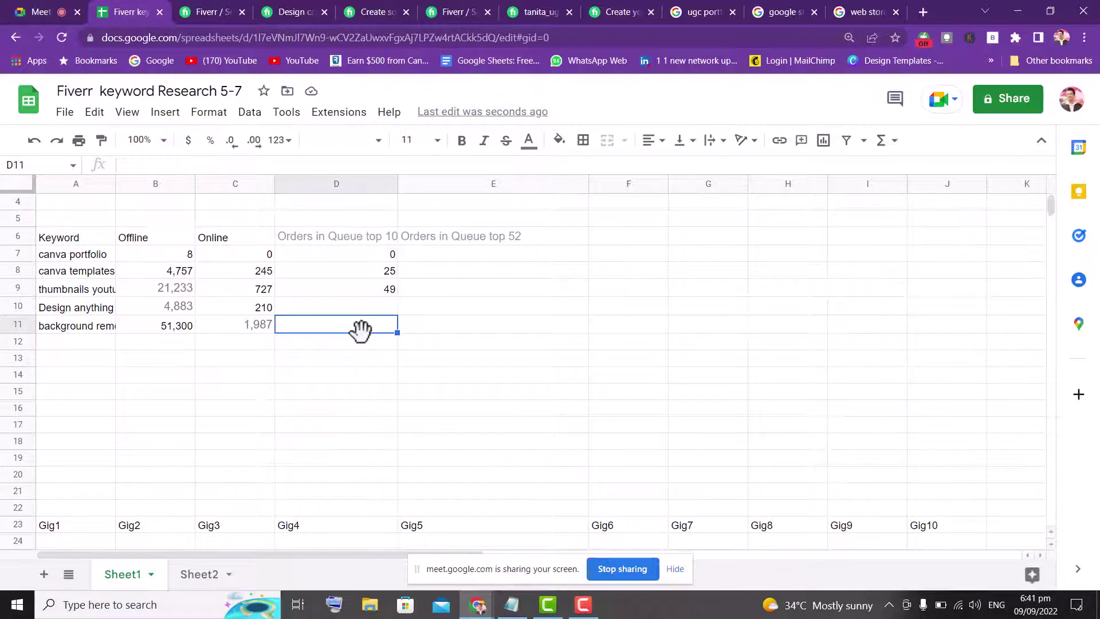
click(211, 2)
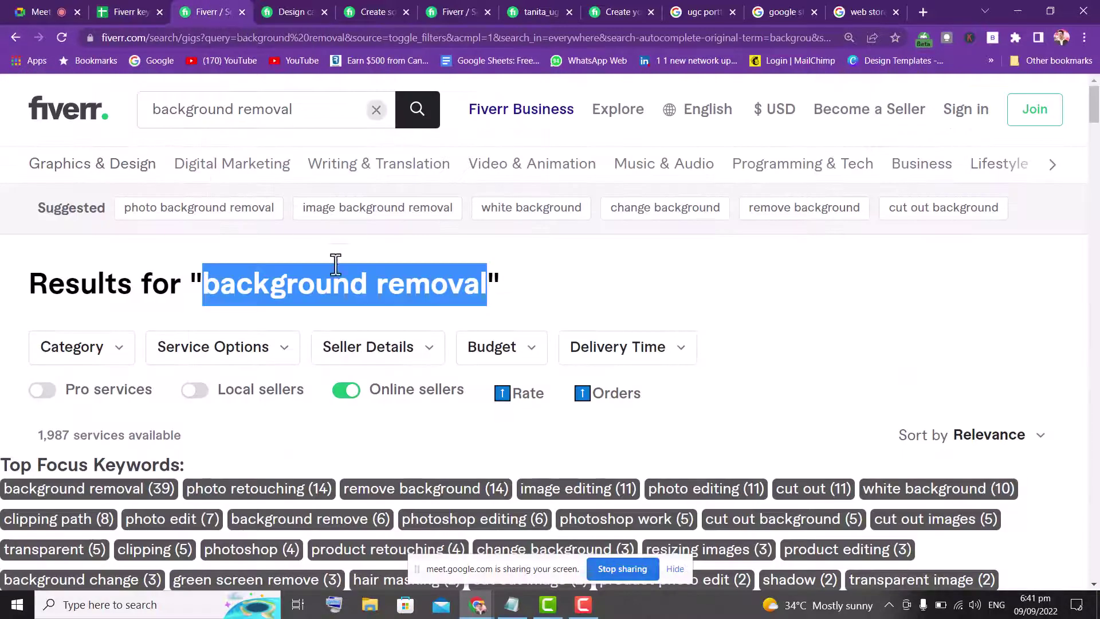
drag(1094, 105, 1095, 230)
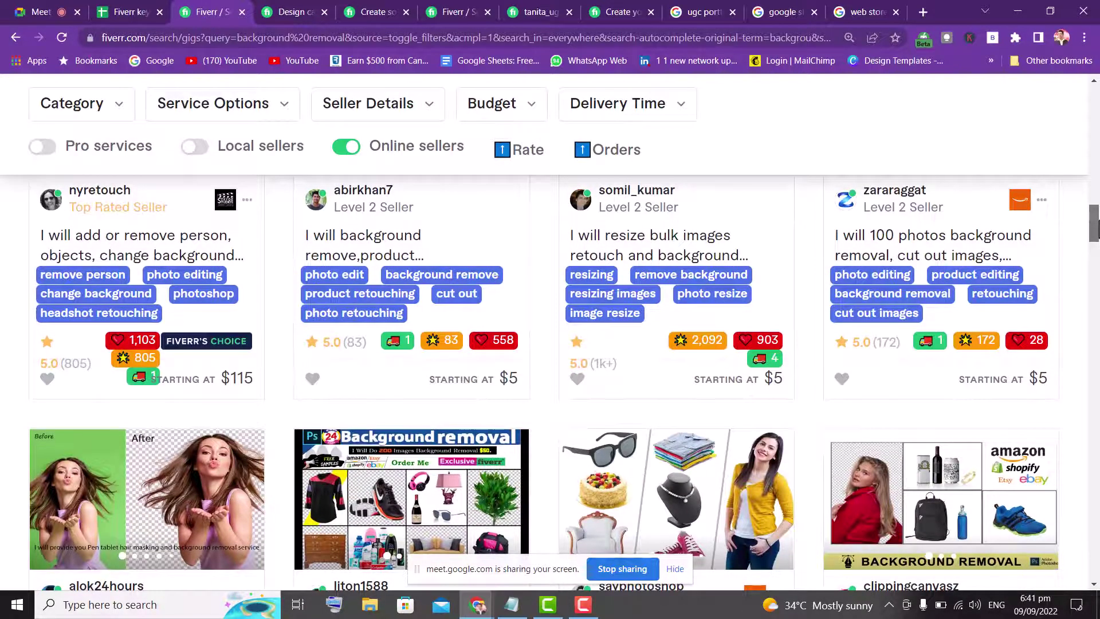
drag(1095, 229, 1095, 86)
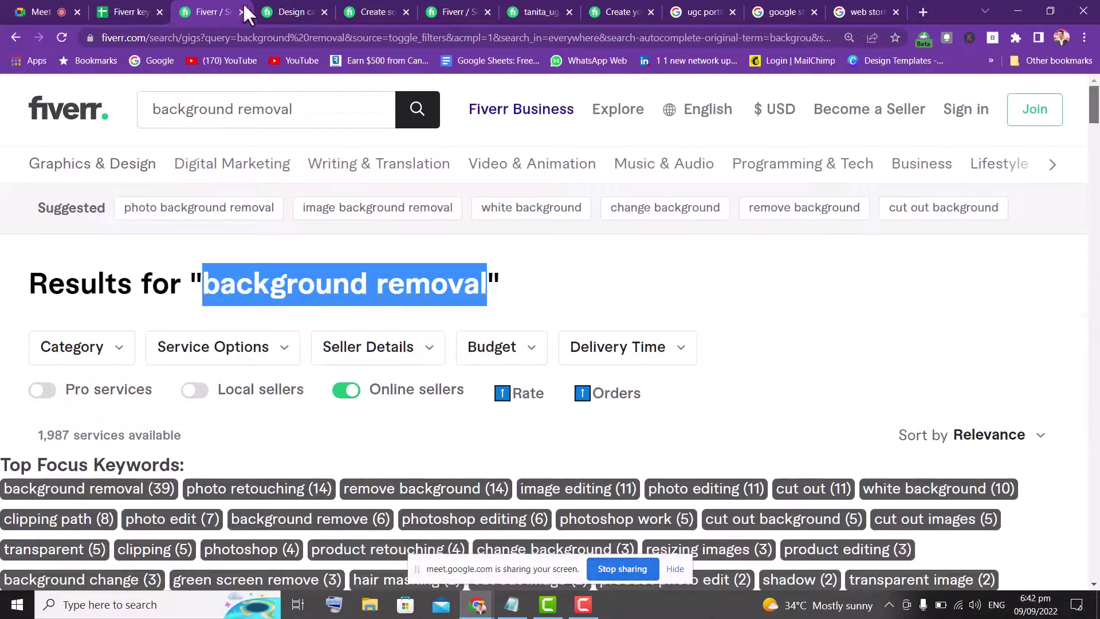
click(121, 10)
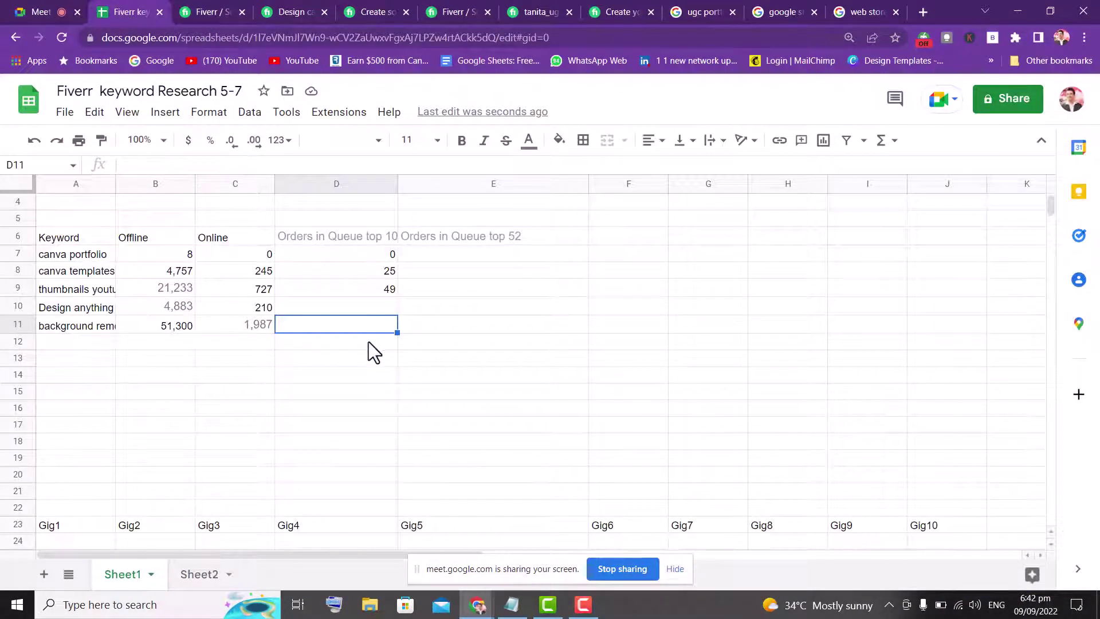
text(7)
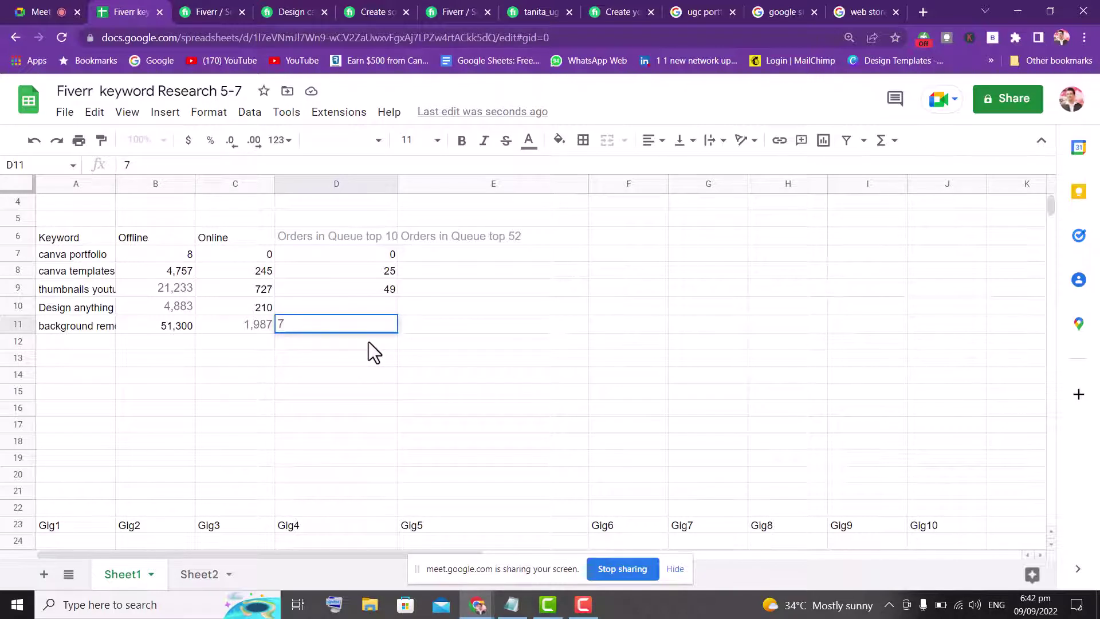
text(2)
click(280, 441)
click(212, 376)
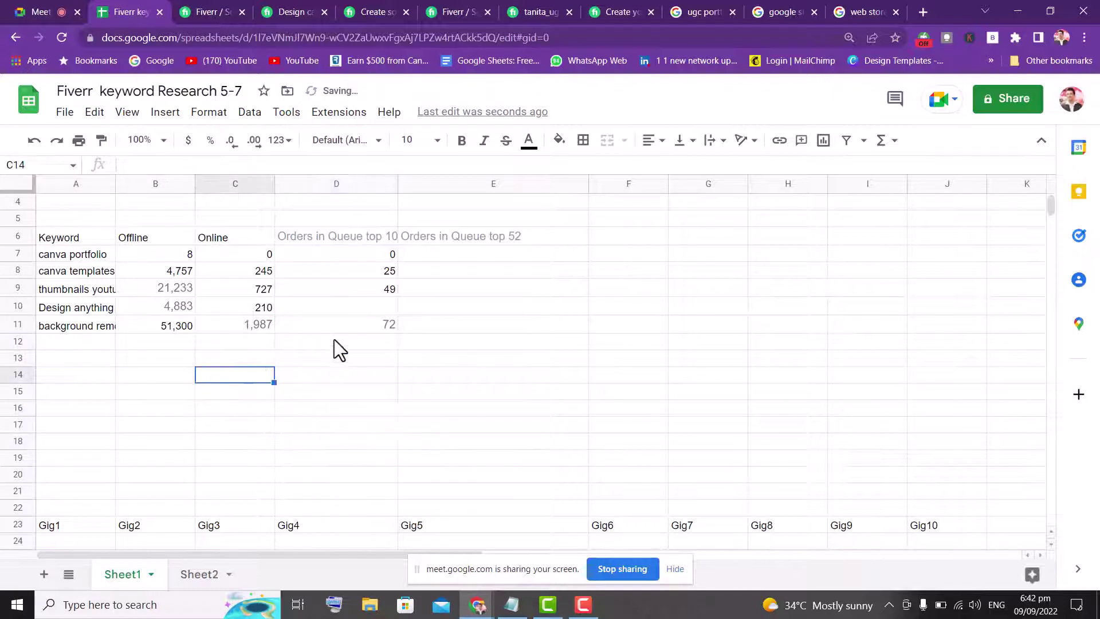
- Enter 18 as the top 10 orders in queue for the "Design anything" keyword in D10
click(371, 292)
click(374, 308)
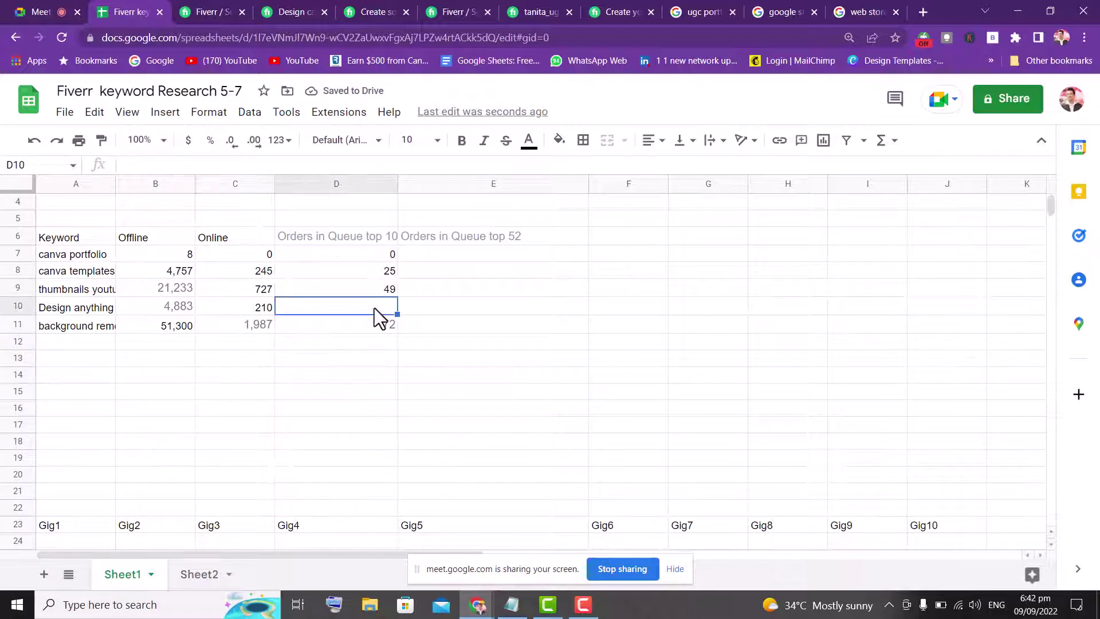
text(1)
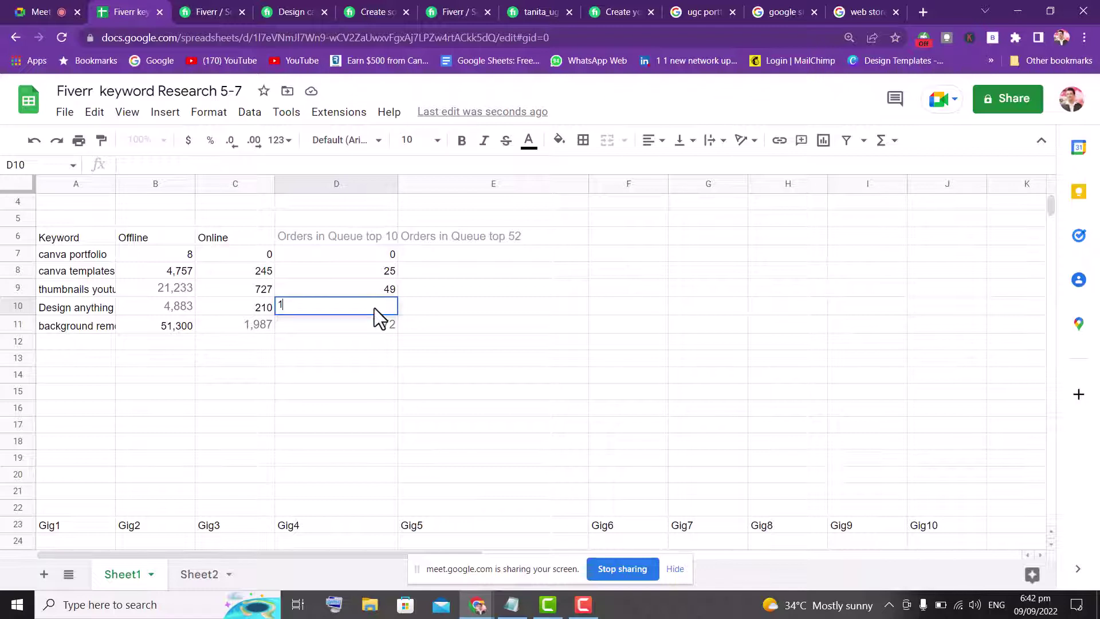
text(8)
drag(400, 413, 385, 410)
click(341, 378)
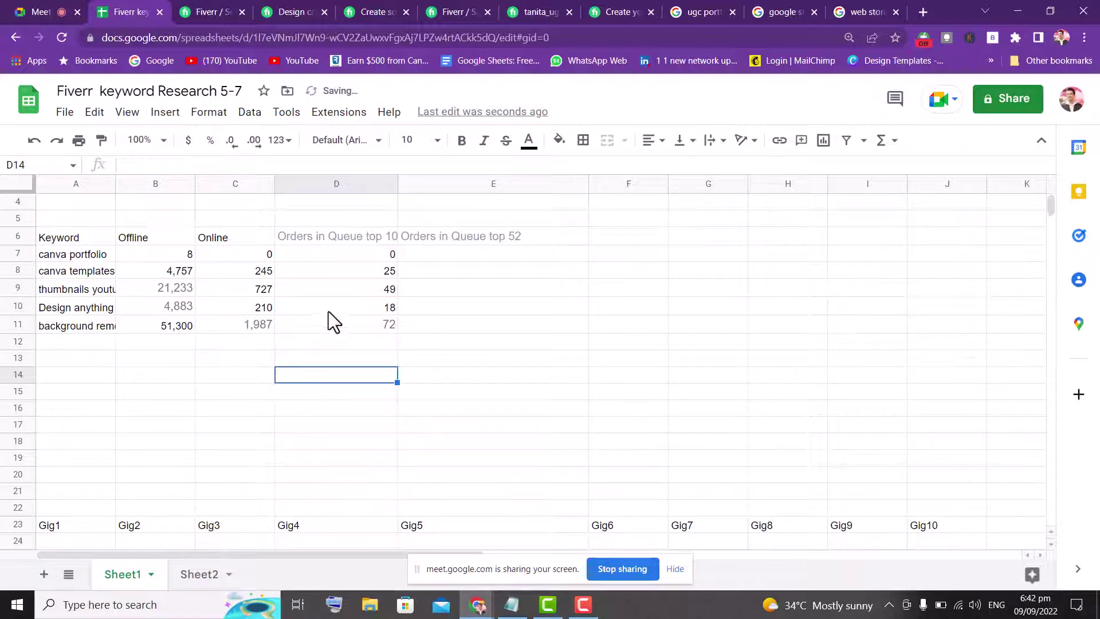
click(186, 424)
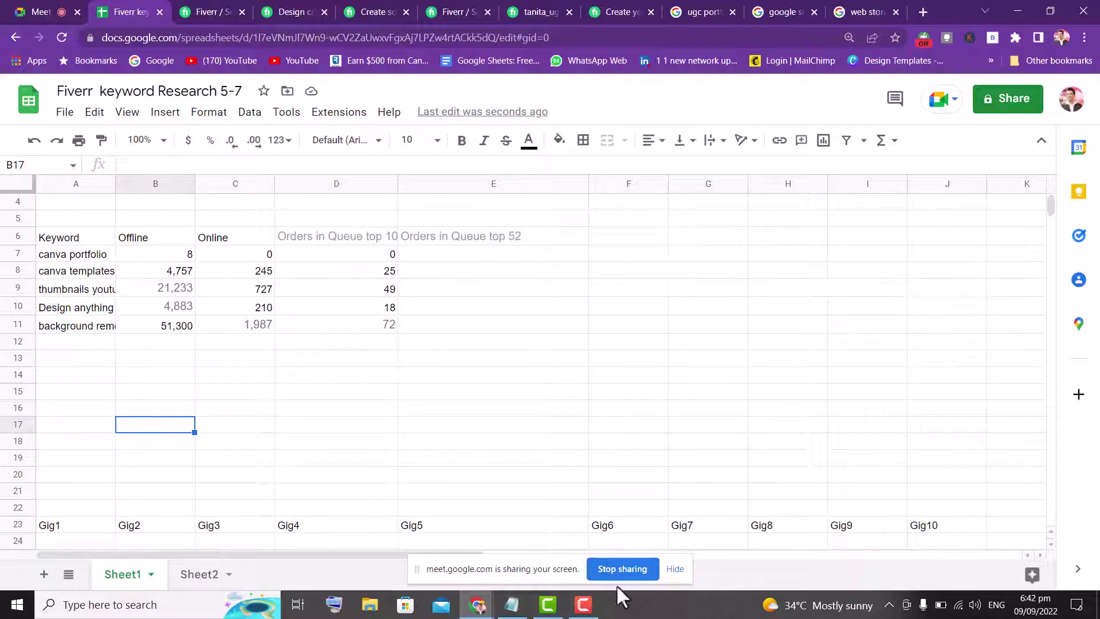
- Close the open gig, seller profile and "background removal" pages, keeping the "canva portfolio" results open
click(205, 3)
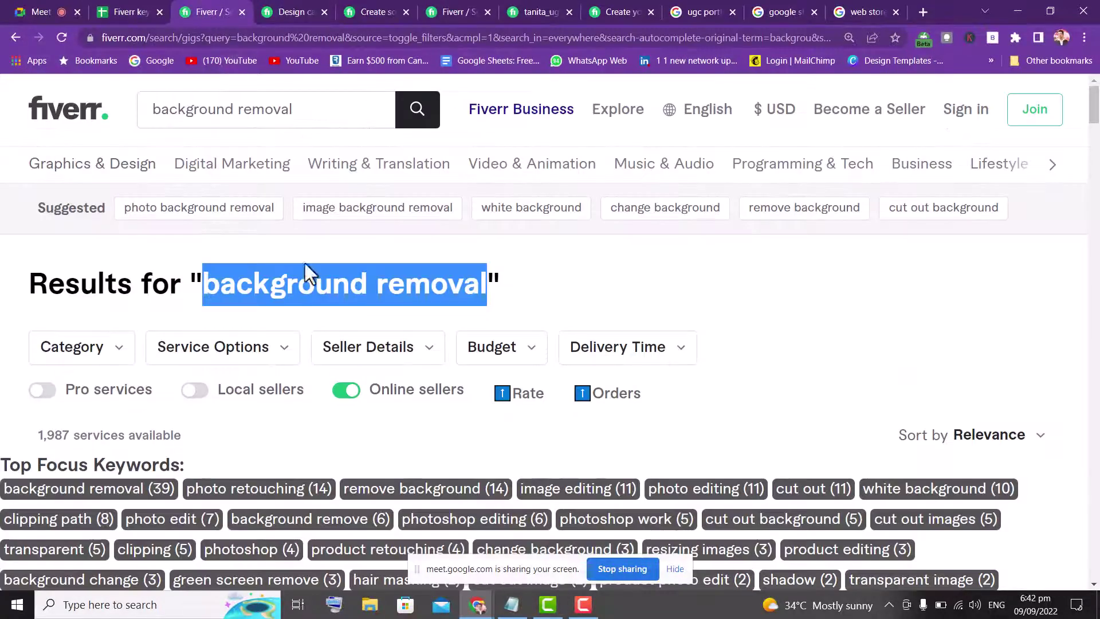
click(274, 10)
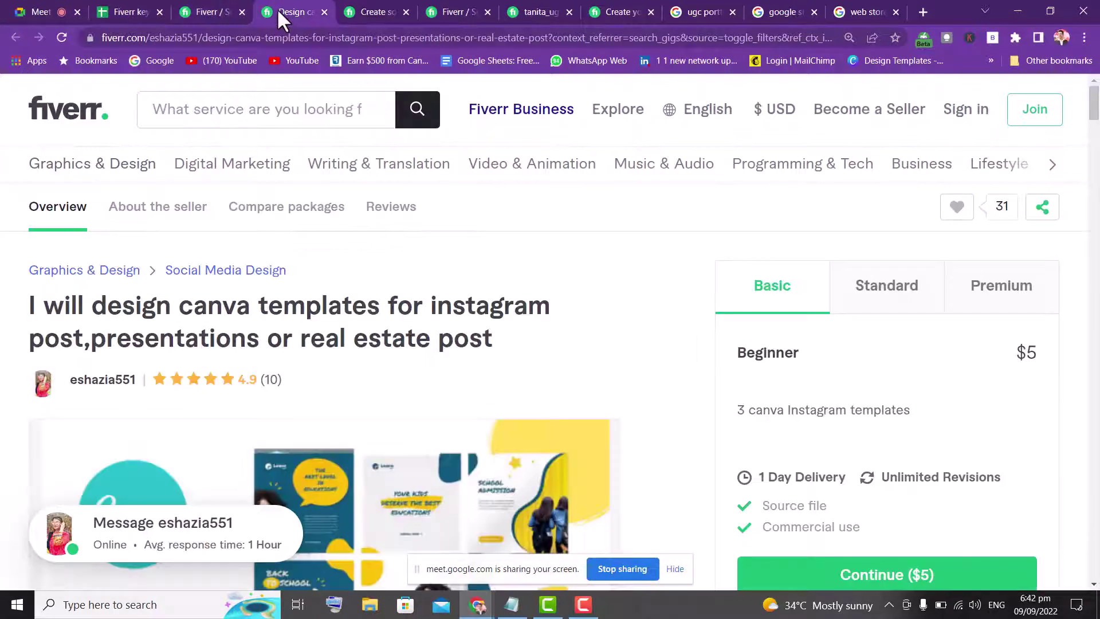
click(323, 12)
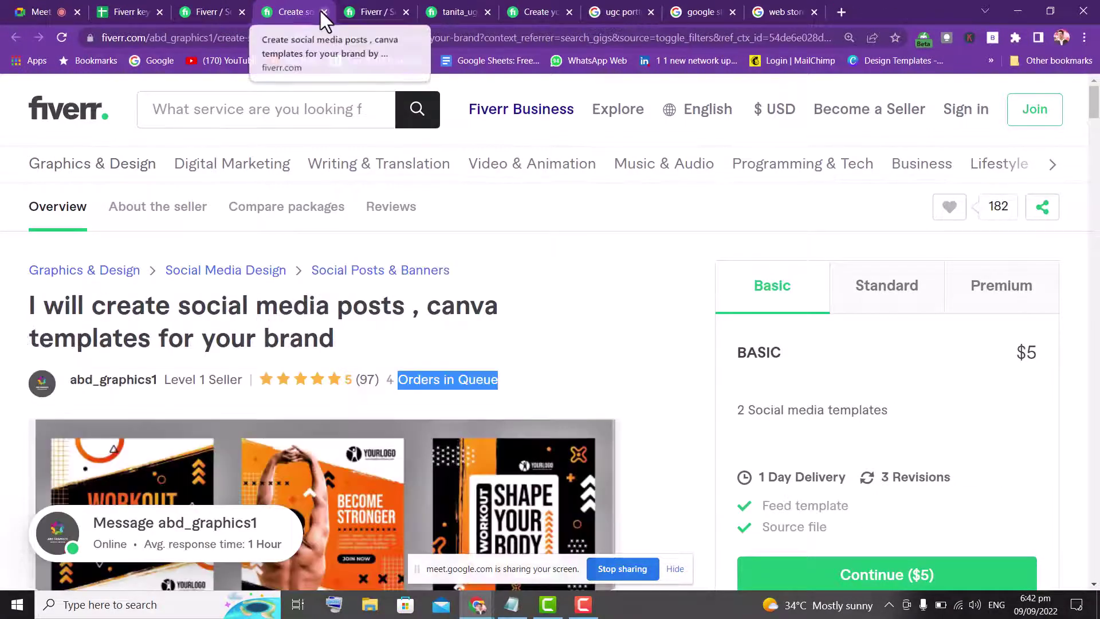
click(323, 12)
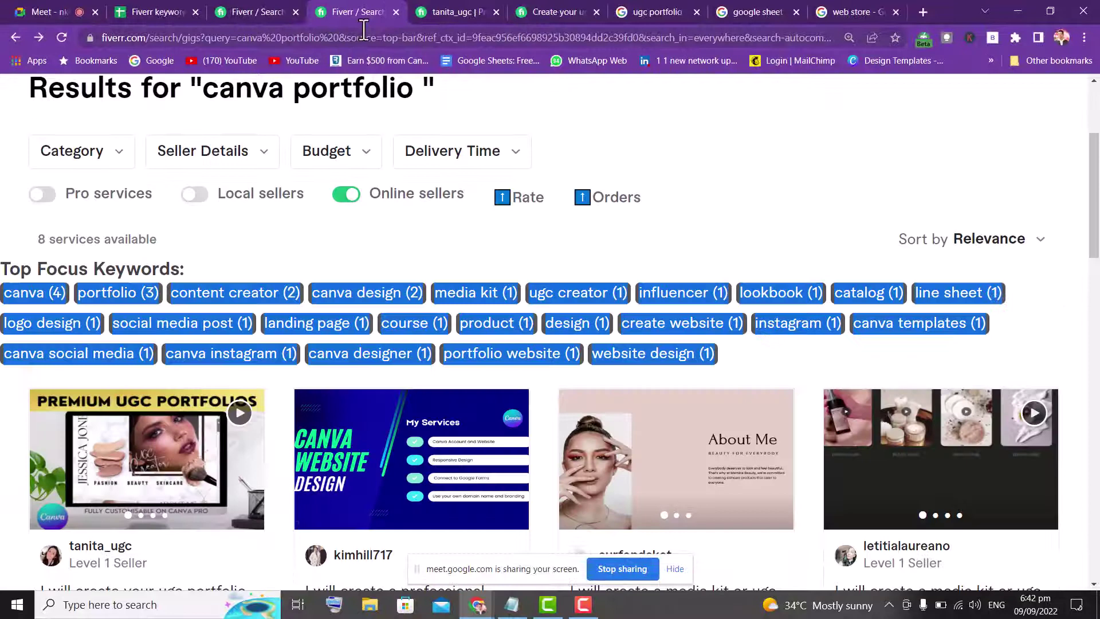
click(478, 10)
click(496, 11)
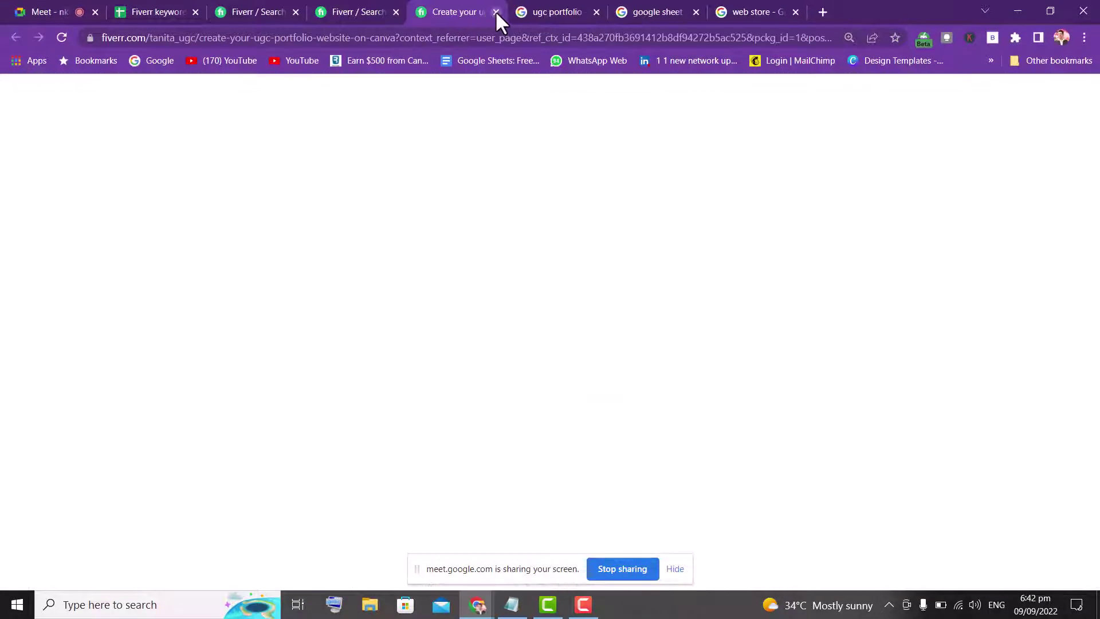
click(495, 10)
click(290, 10)
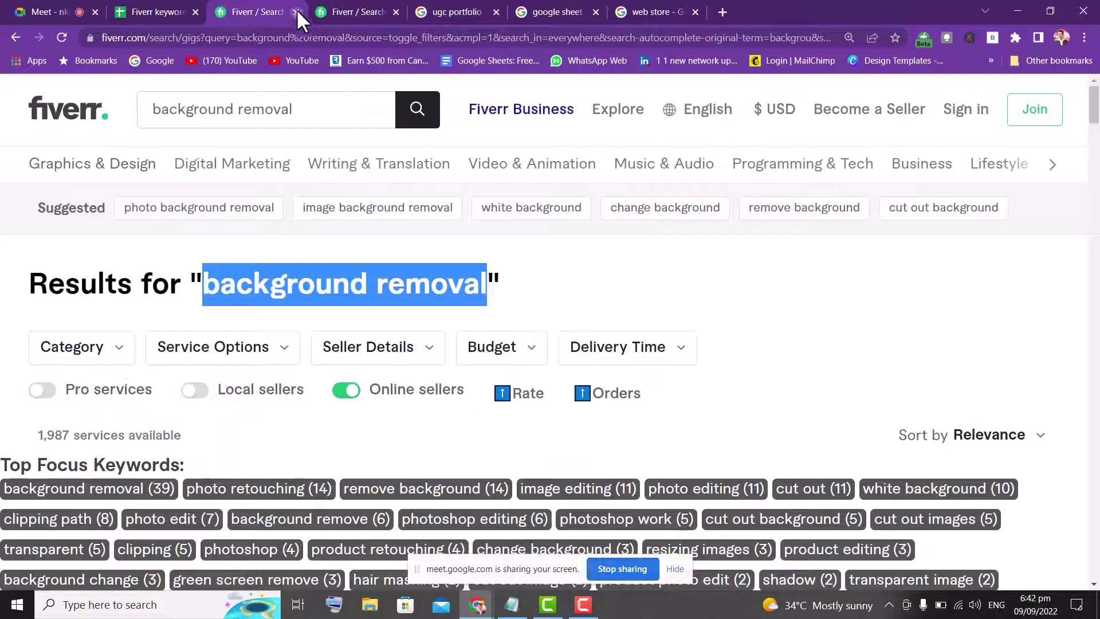
click(295, 12)
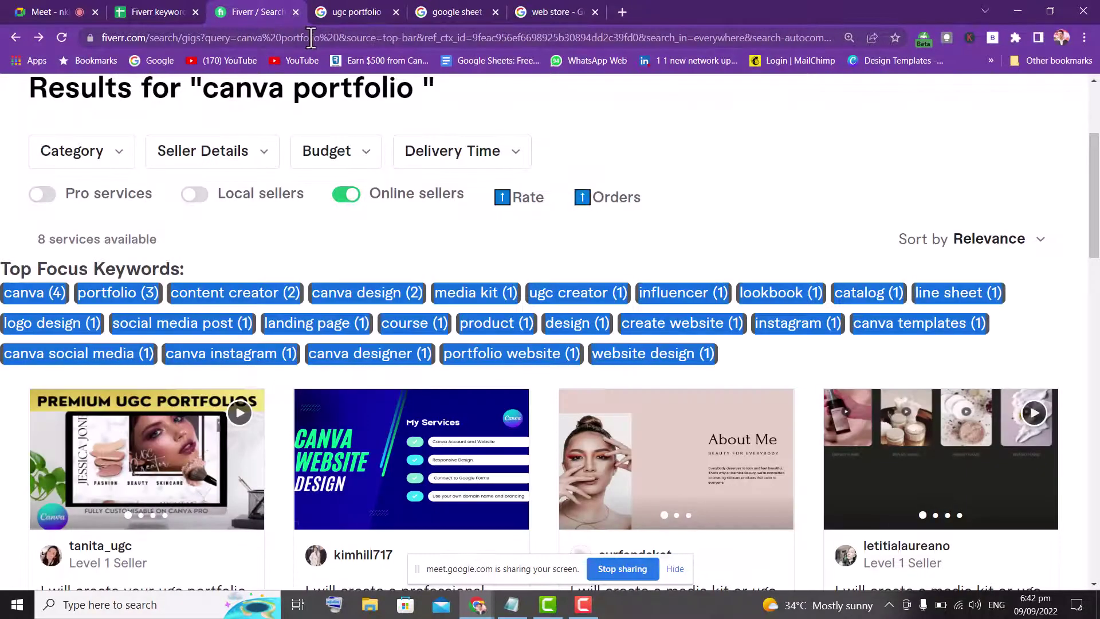
- Search Fiverr for "logo design" and look through the resulting gigs' tags, ratings and queued orders
scroll(286, 155, up, 3)
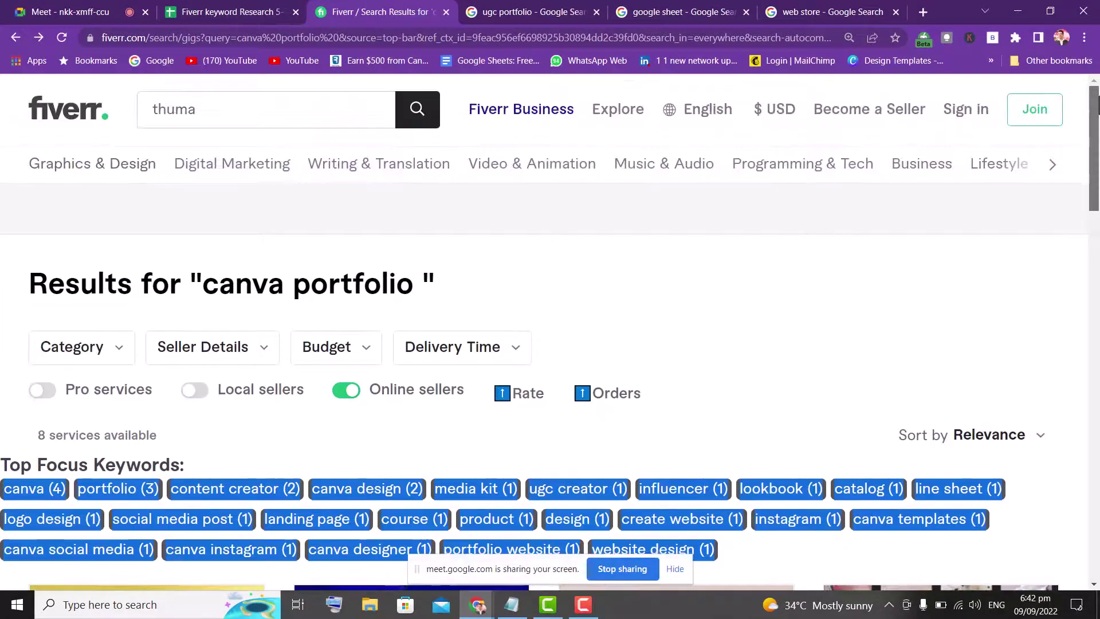
drag(196, 109, 86, 104)
key(BackSpace)
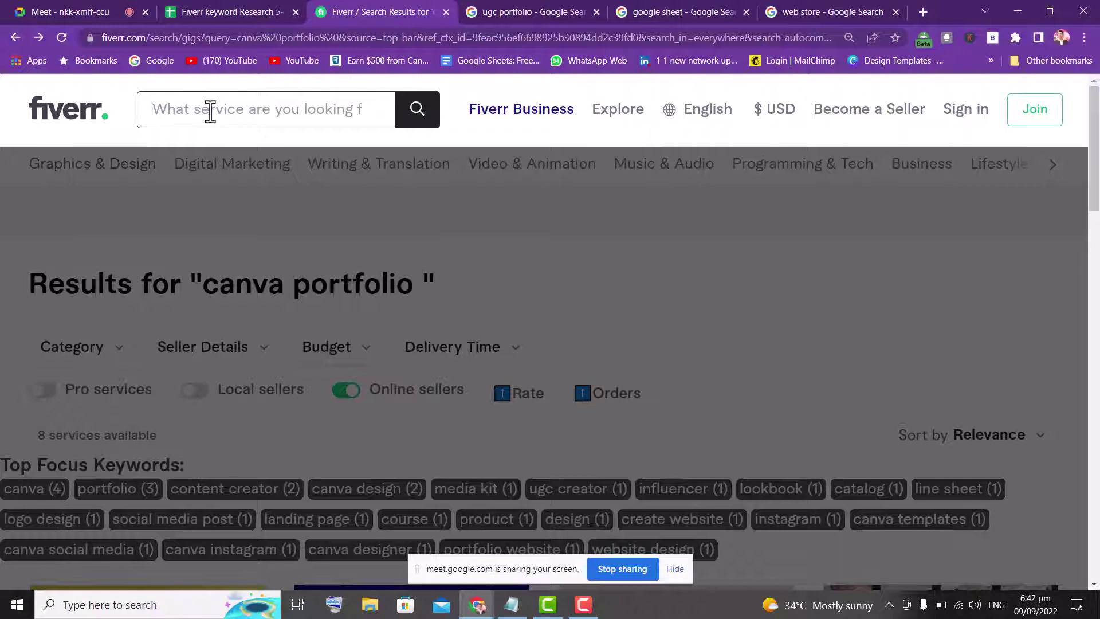
text(logo)
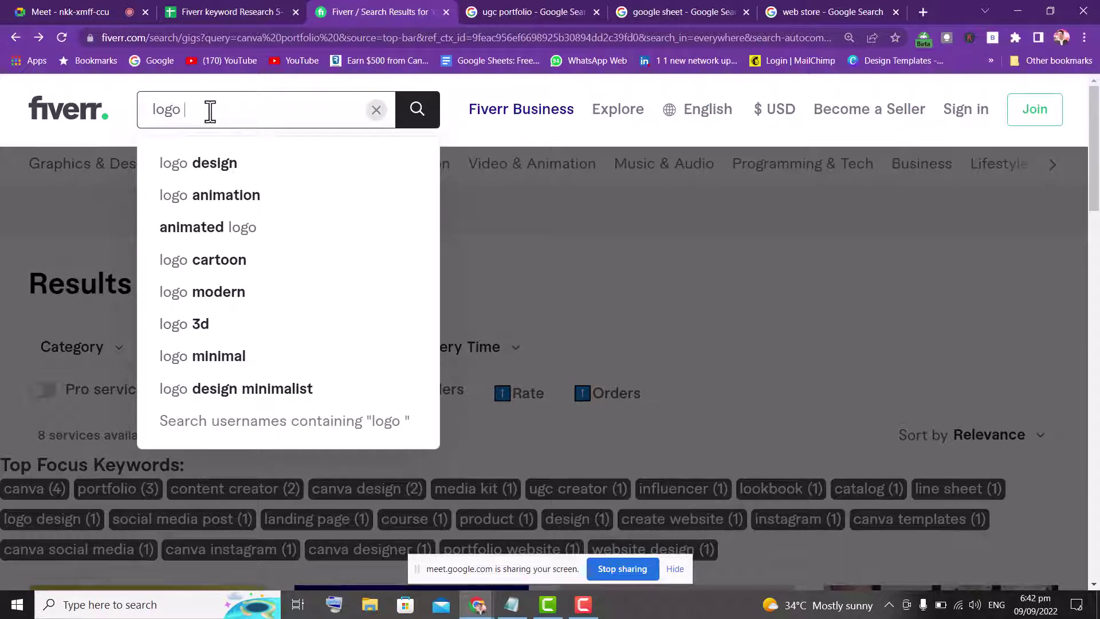
text( design)
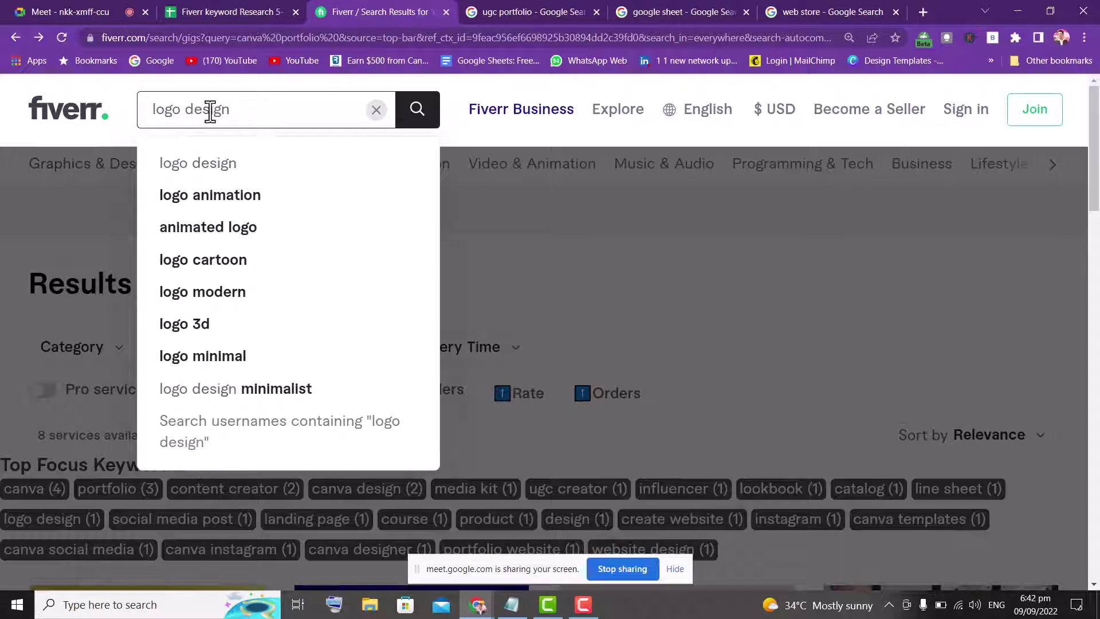
key(Return)
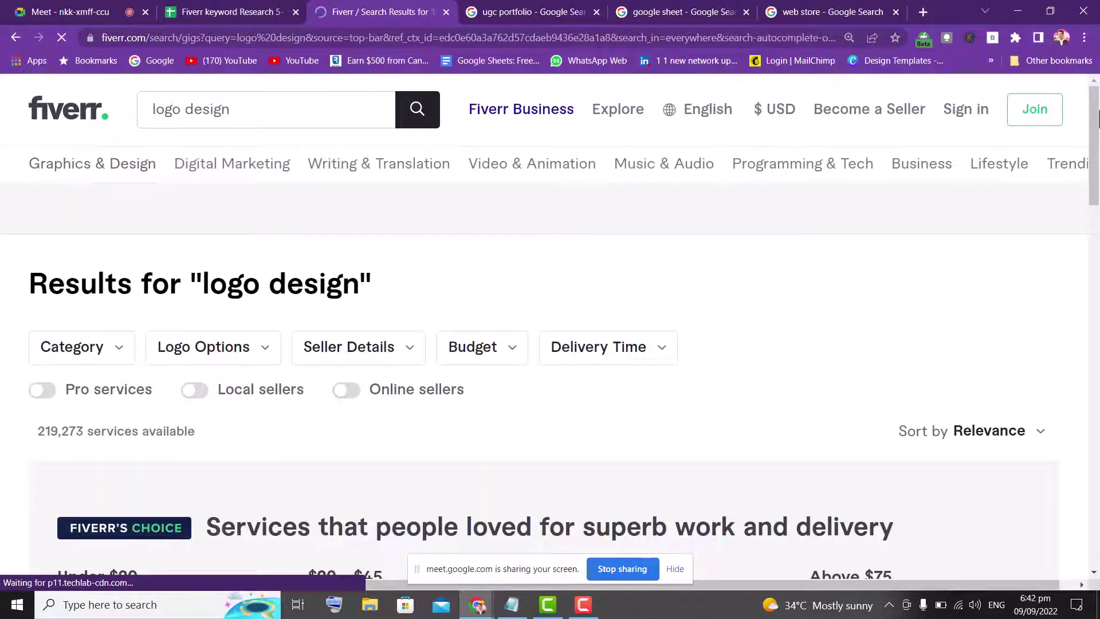
drag(1096, 118, 1096, 209)
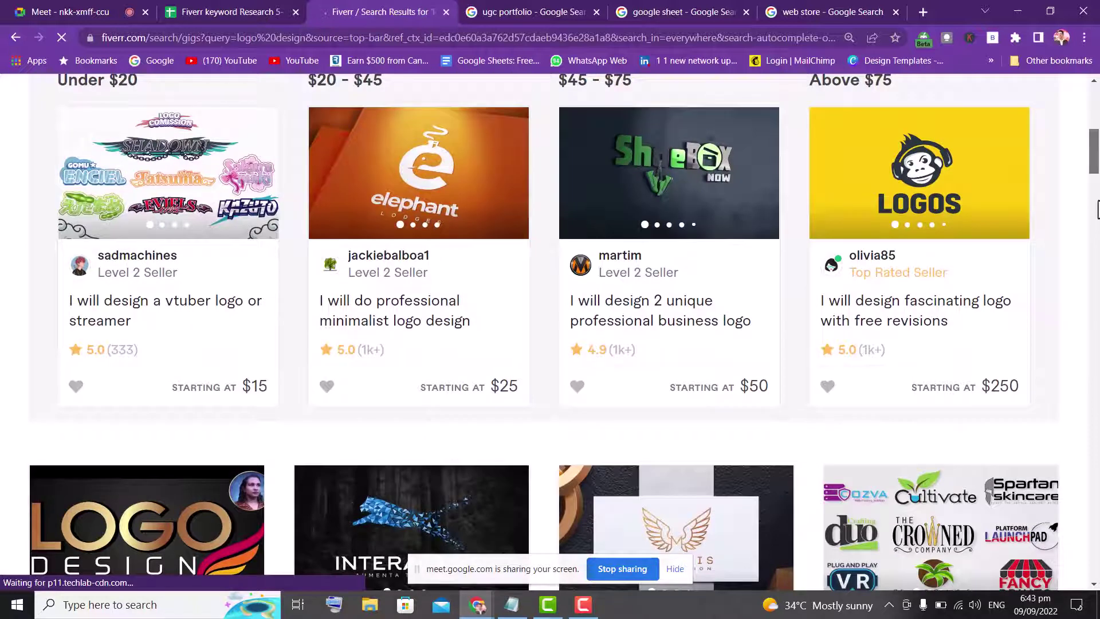
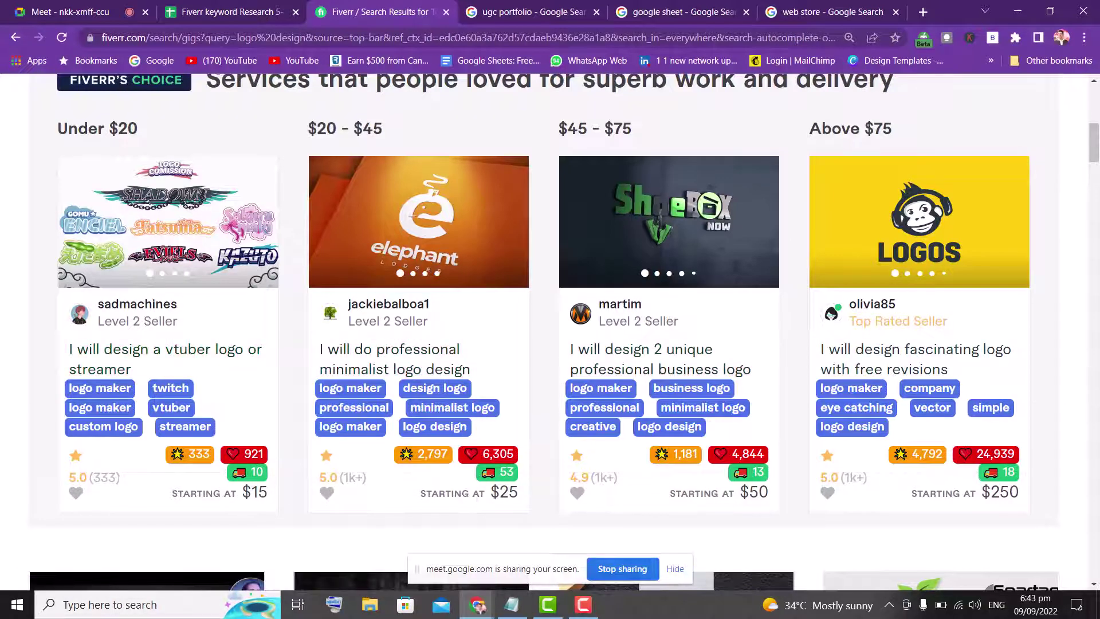
scroll(550, 332, down, 2)
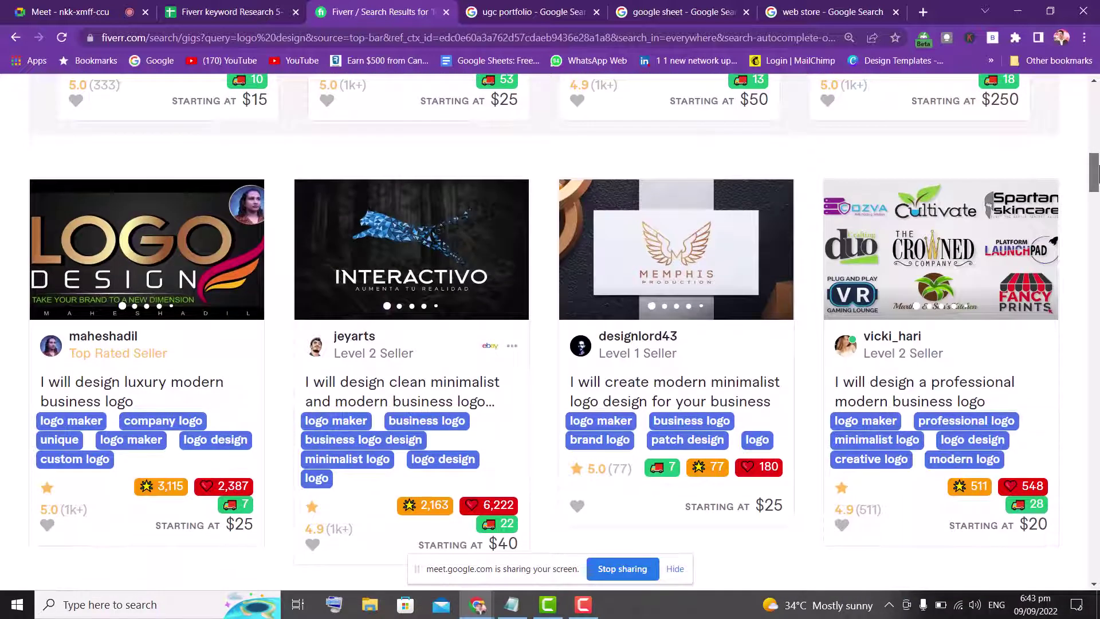
scroll(549, 332, down, 2)
scroll(1097, 209, down, 5)
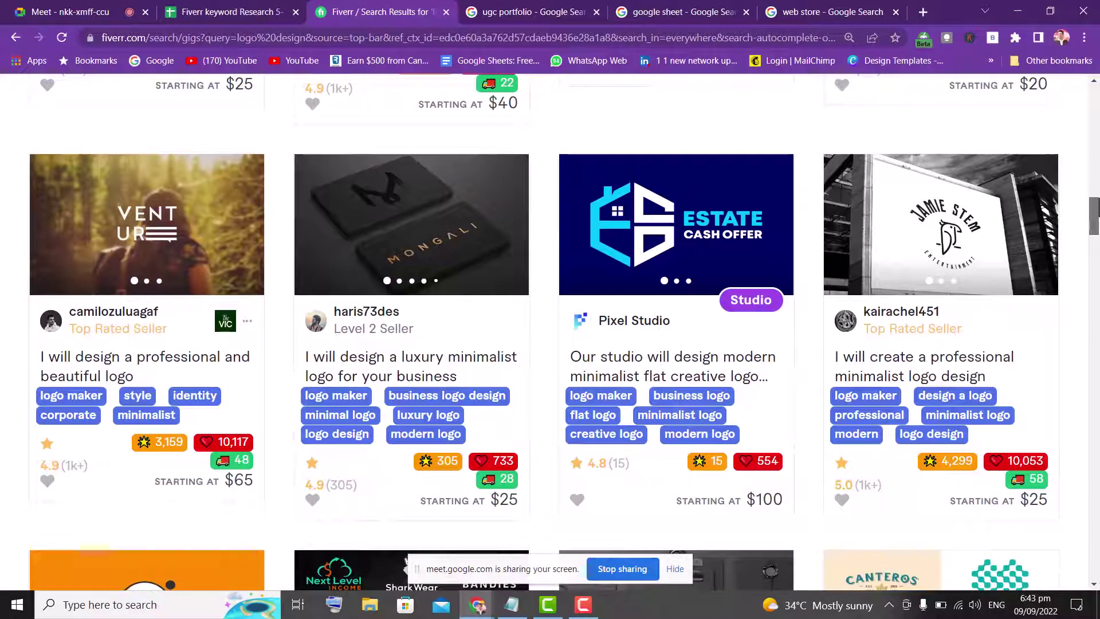
drag(1097, 209, 1095, 90)
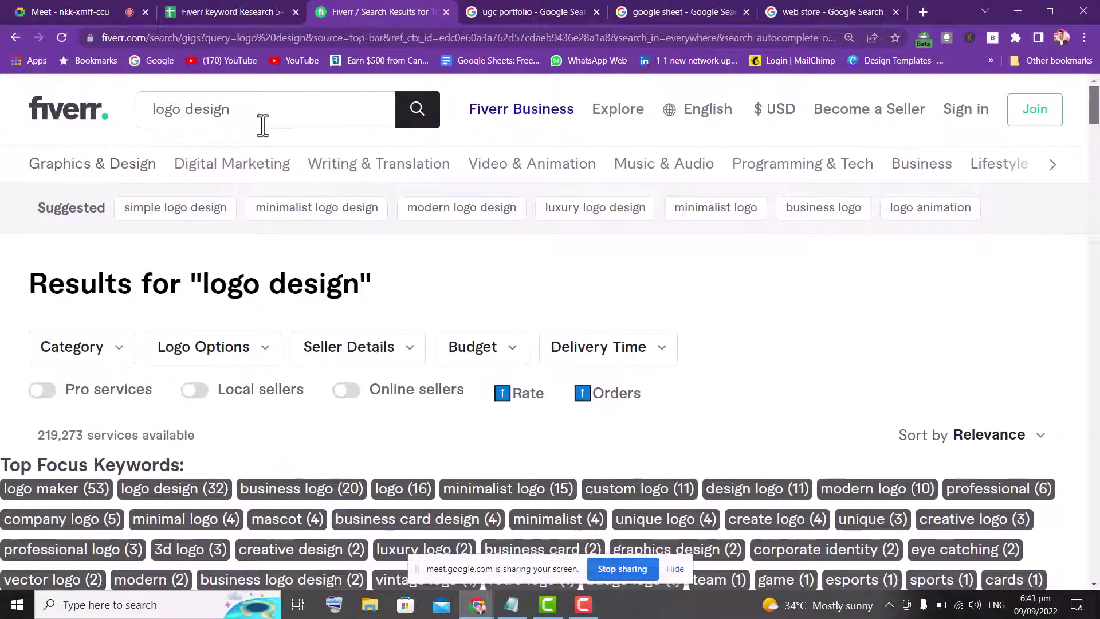
- Copy the search term "logo design" into Keyword cell A12 of the sheet and return to the Fiverr results
click(191, 109)
triple_click(191, 109)
key(ctrl+c)
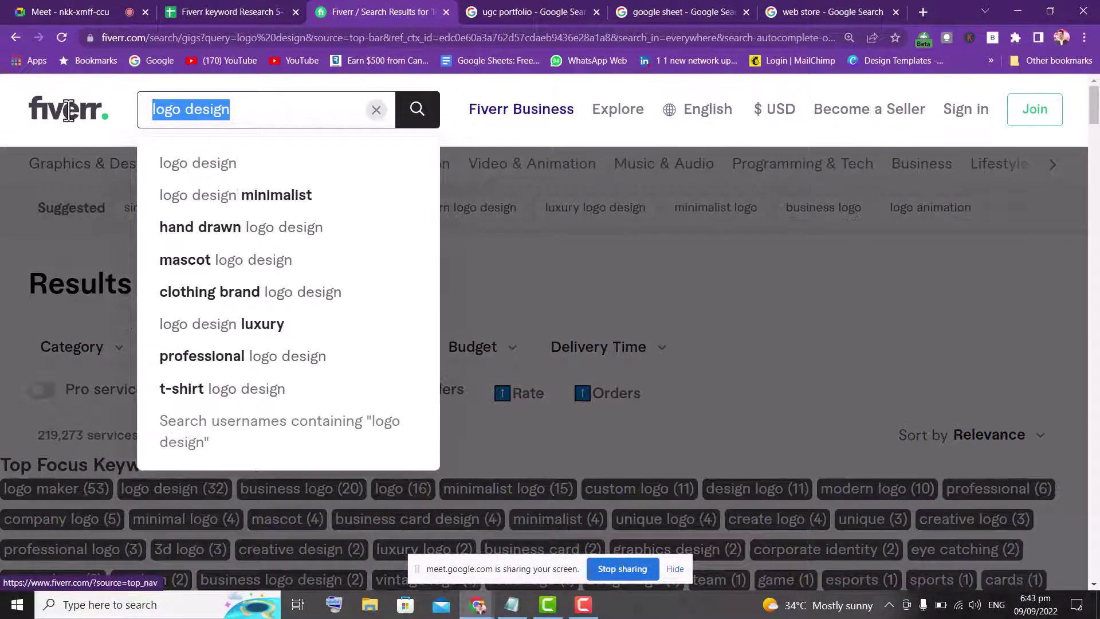
click(234, 12)
click(74, 347)
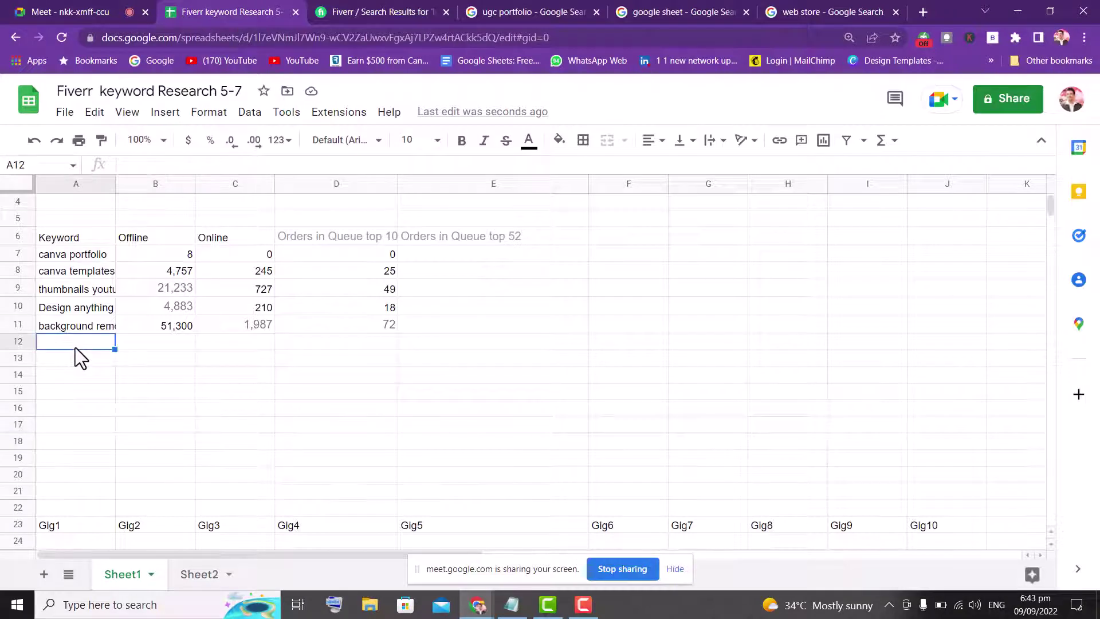
key(ctrl+v)
click(361, 9)
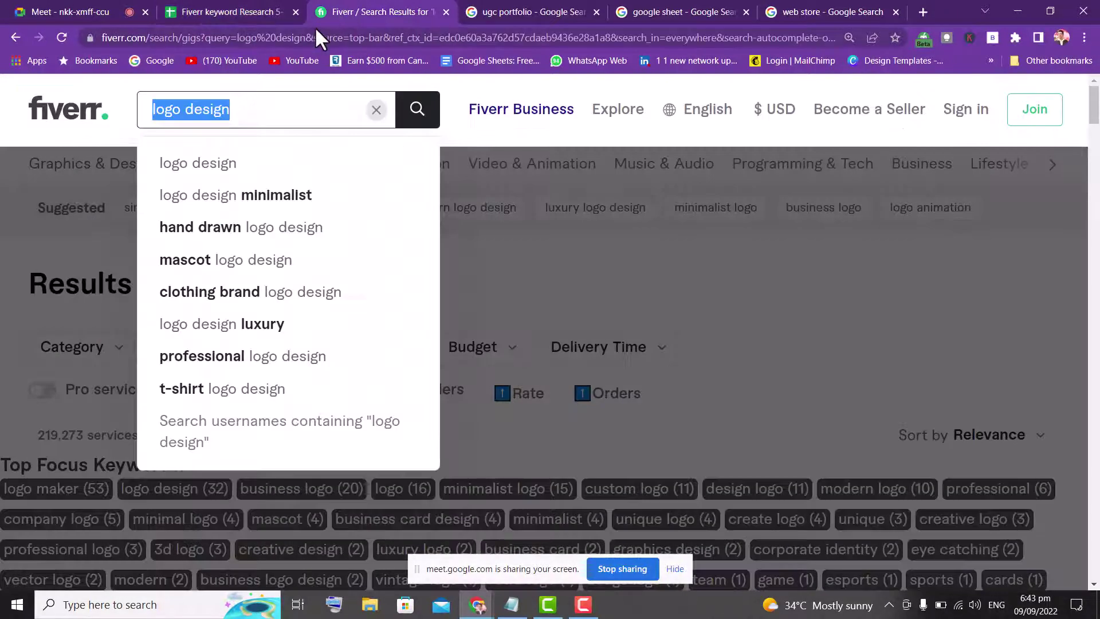
- Copy the number of services available for "logo design" from the Fiverr results into Offline cell B12 of the sheet, giving 219,273
click(246, 9)
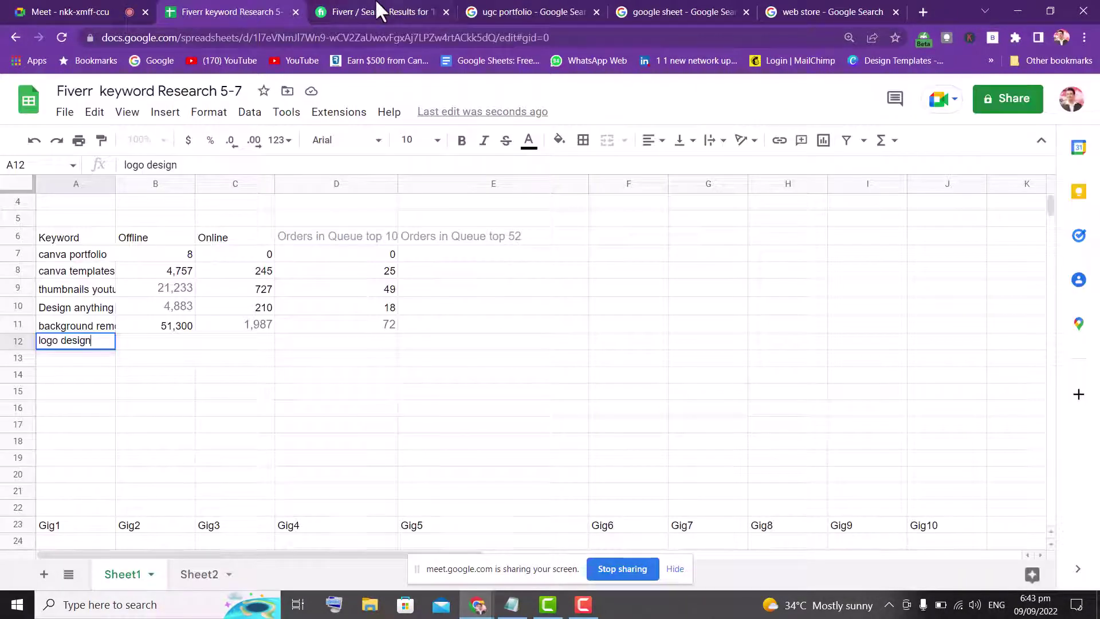
click(360, 8)
click(26, 390)
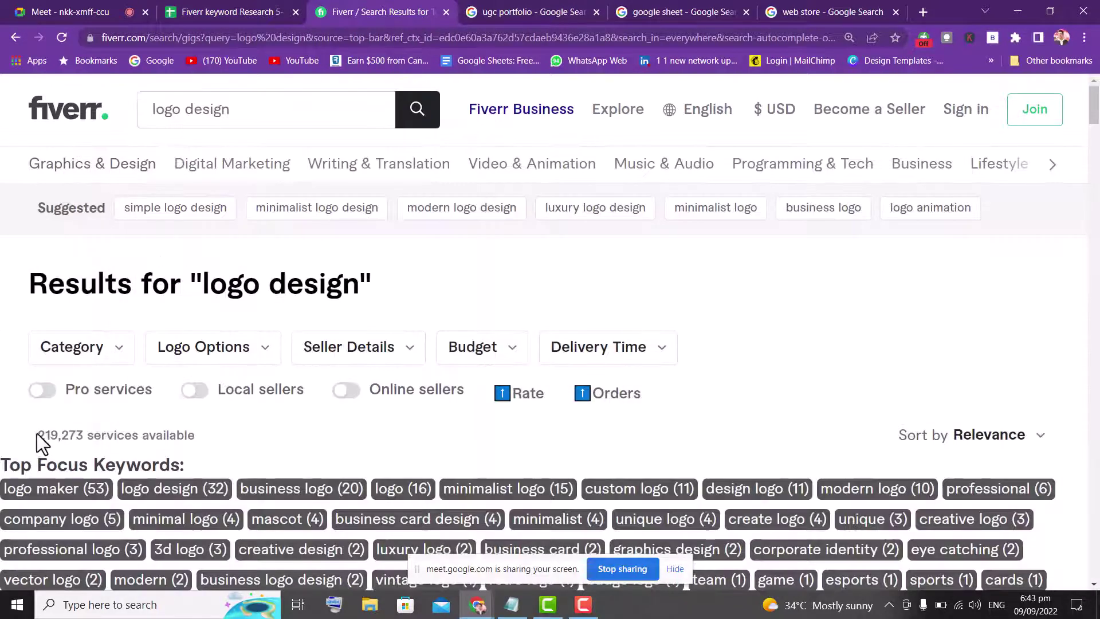
drag(37, 435, 85, 435)
key(ctrl+c)
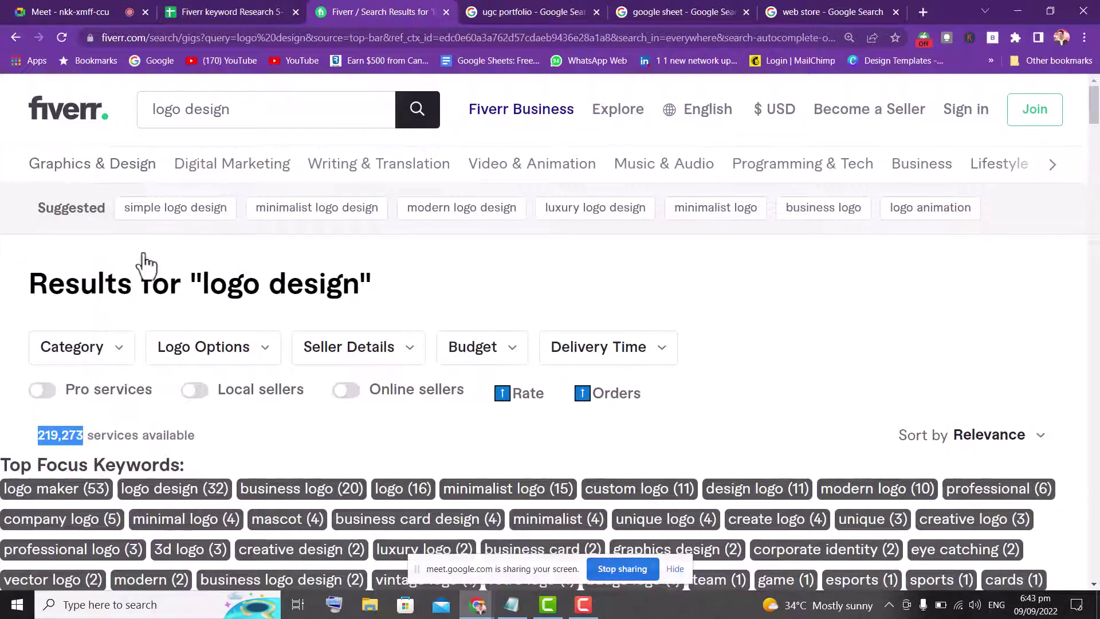
key(ctrl+shift+Tab)
double_click(165, 339)
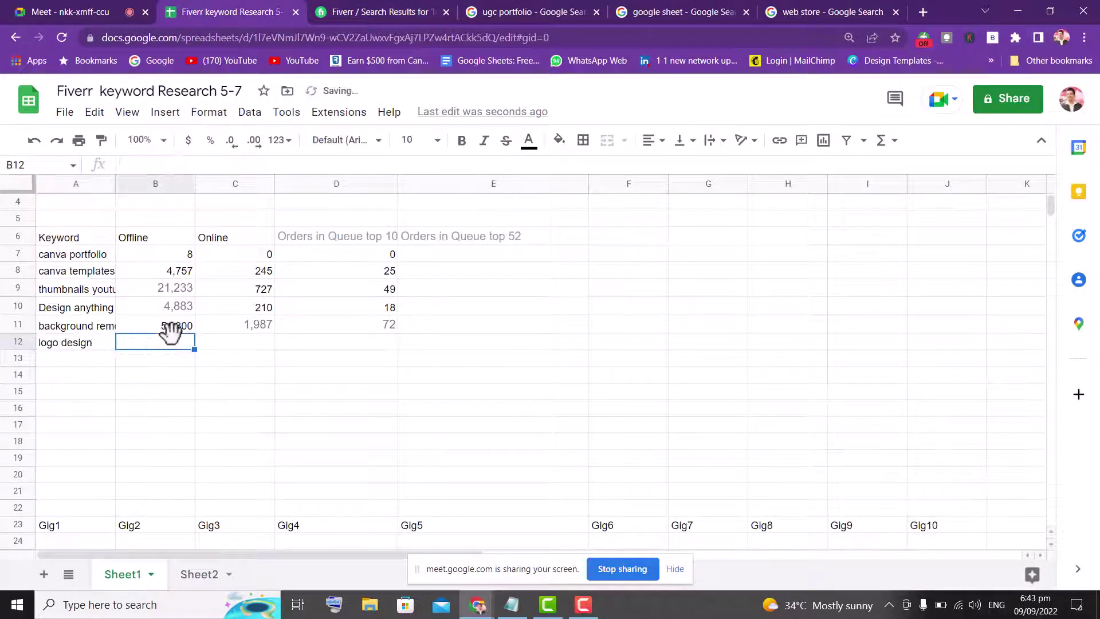
key(ctrl+v)
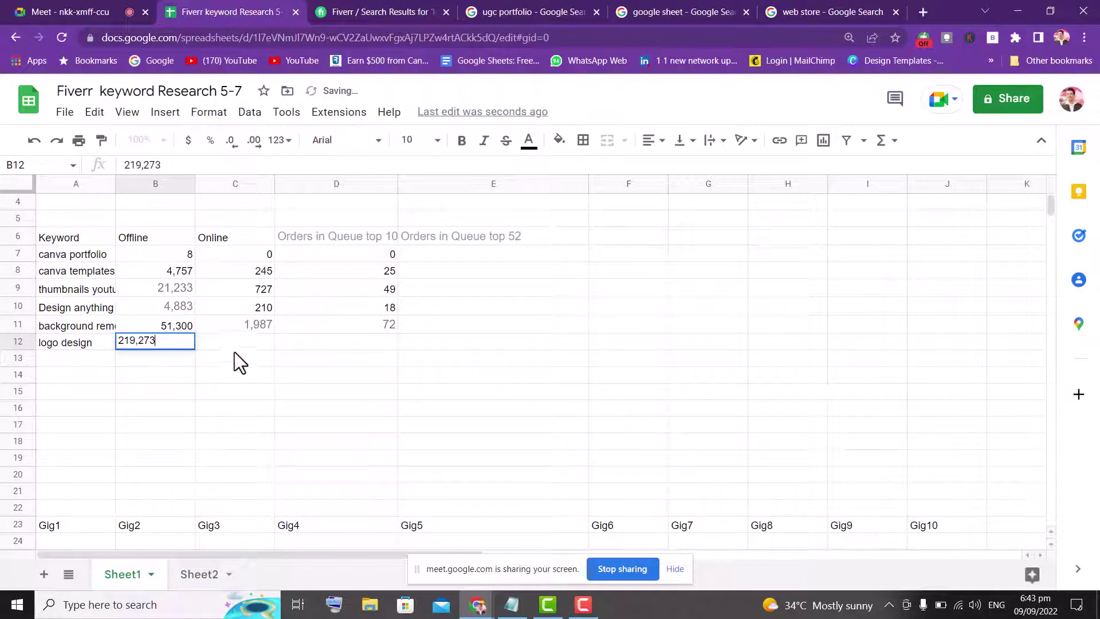
click(237, 339)
- Limit the Fiverr "logo design" results to online sellers and copy the resulting service count, 9,476, into Online cell C12 of the sheet
click(350, 12)
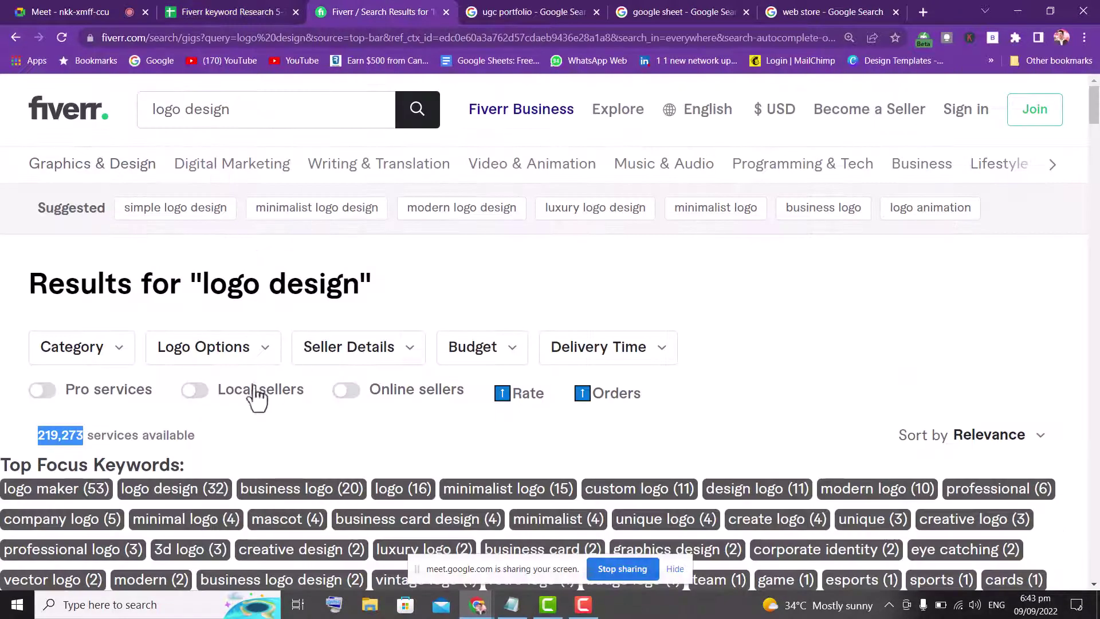
click(356, 395)
click(345, 390)
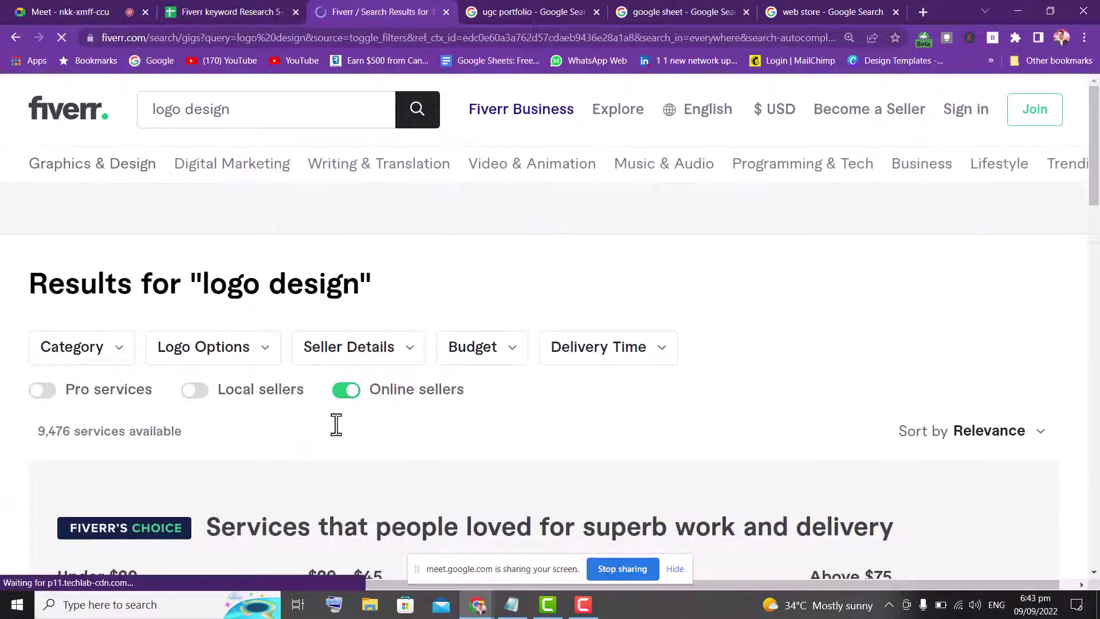
double_click(39, 431)
key(ctrl+c)
click(184, 12)
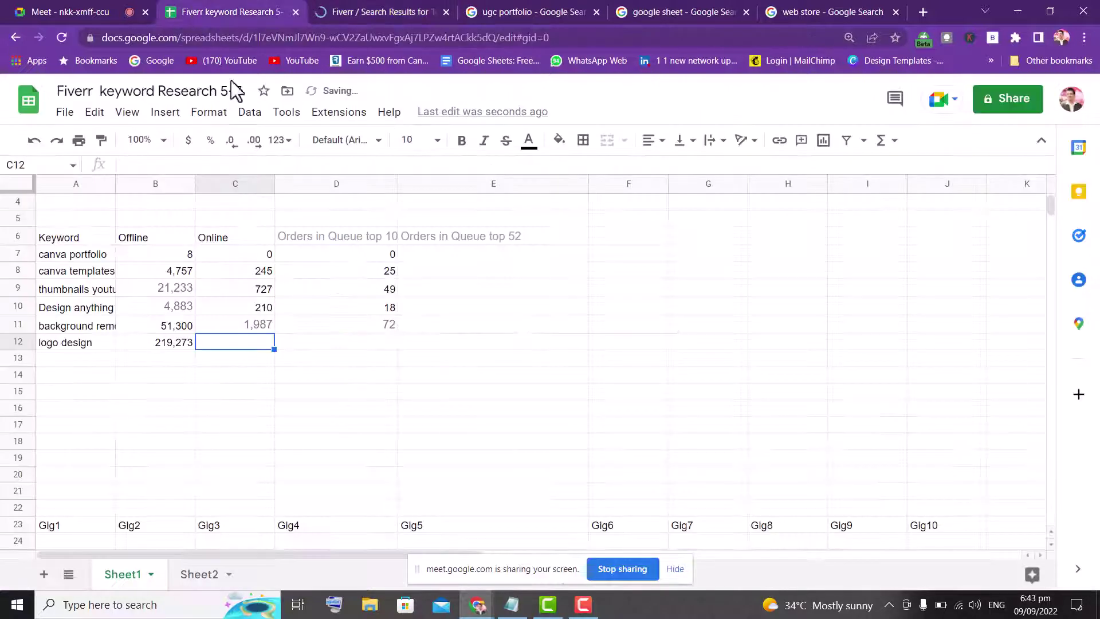
double_click(233, 341)
key(ctrl+v)
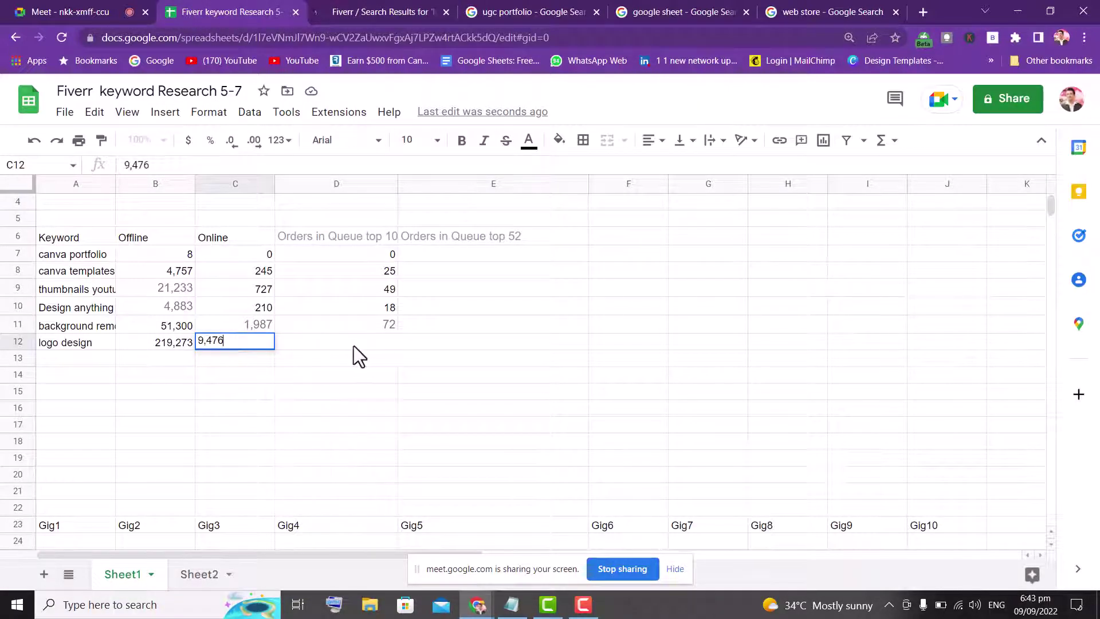
- Enter 150 as the top 10 orders in queue for the "logo design" keyword in D12
click(356, 345)
text(1)
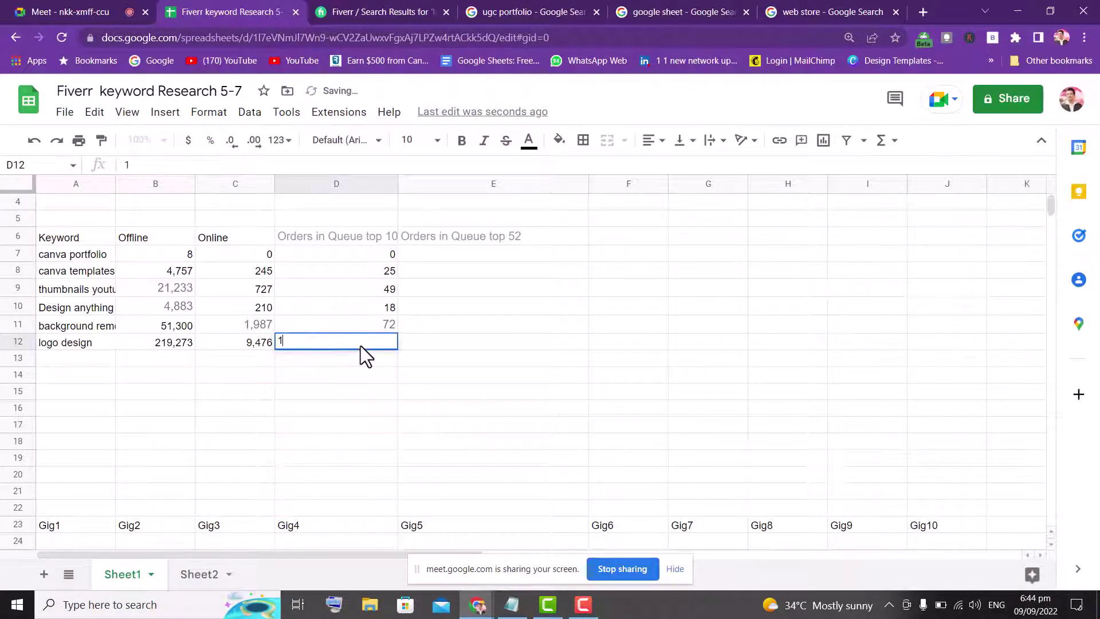
text(50)
click(359, 376)
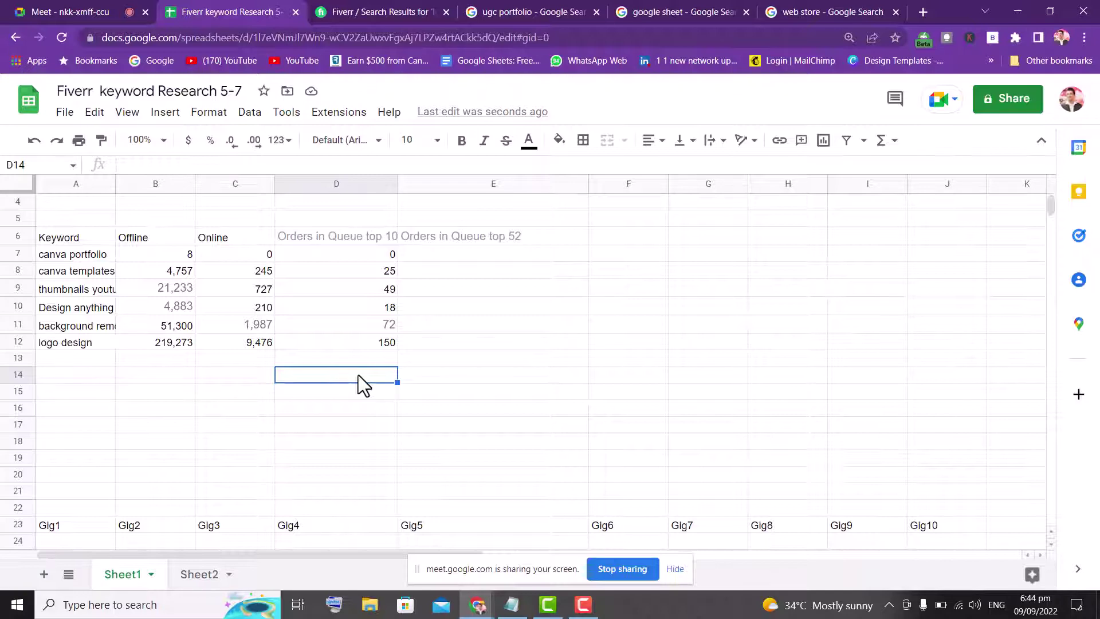
click(345, 10)
click(242, 12)
click(74, 357)
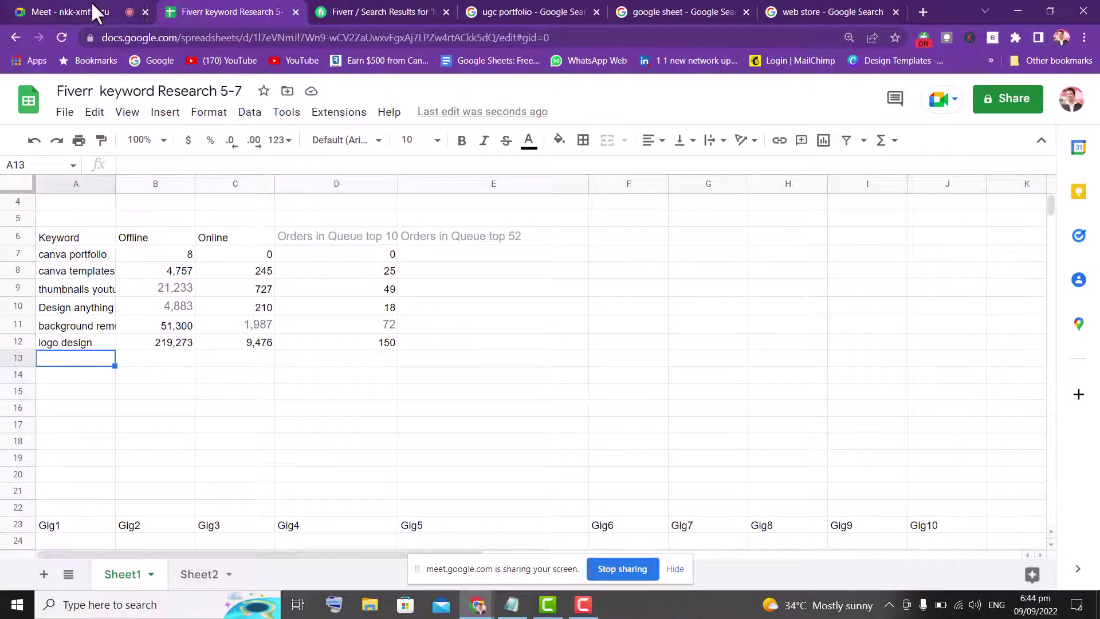
- From the Fiverr results, open the gig "I will stylish 3d business logo design in 24 hours" and copy the introductory paragraph of its description
click(343, 10)
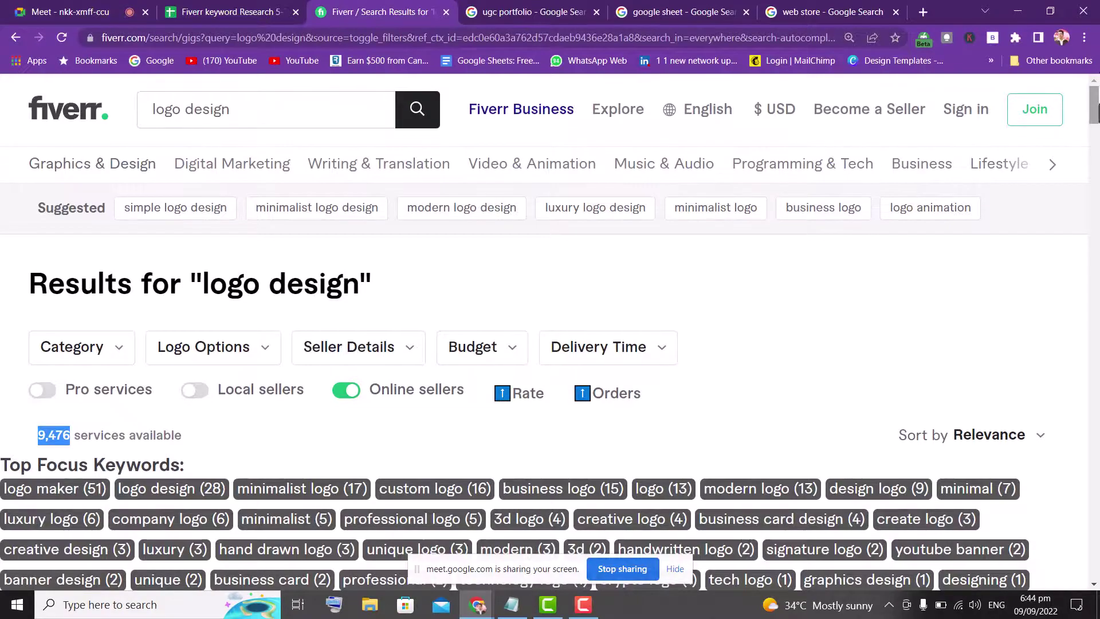
drag(1095, 119, 1096, 226)
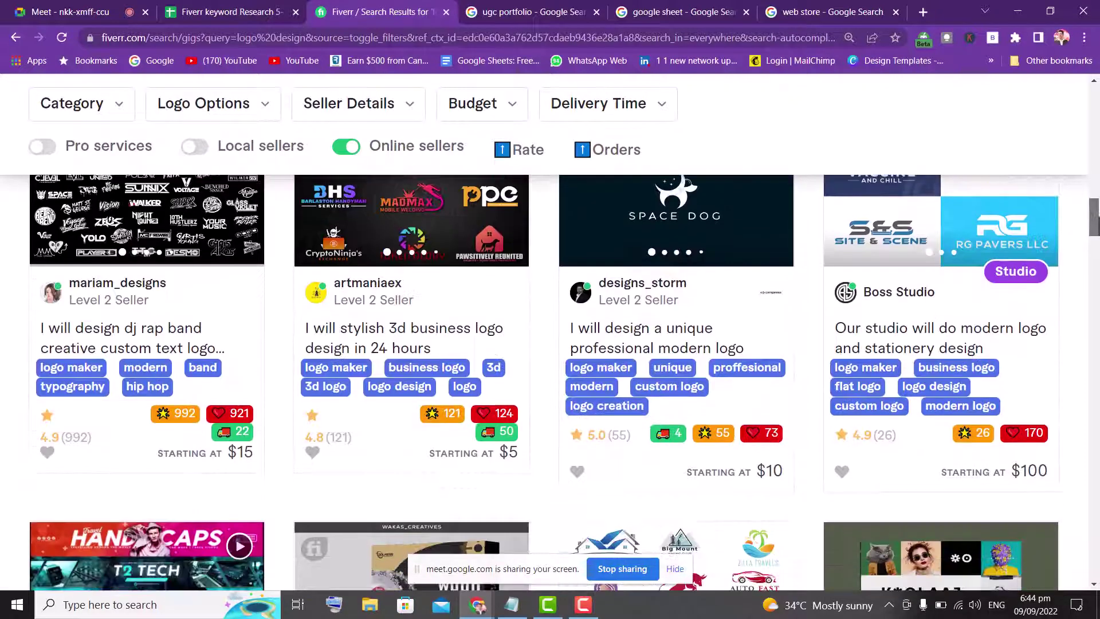
click(355, 343)
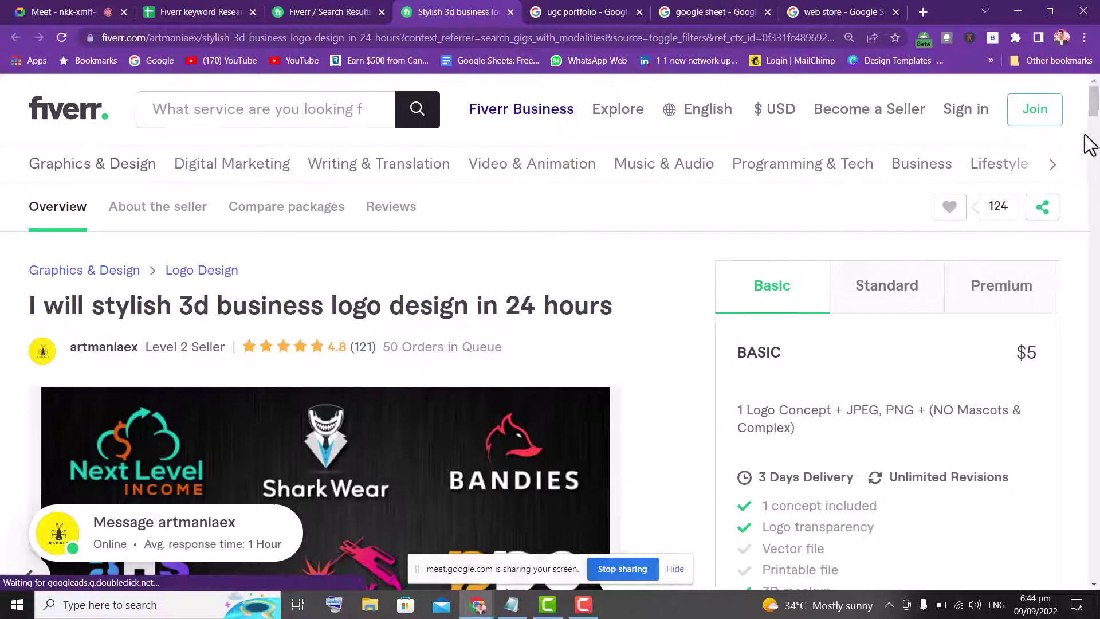
drag(1095, 114, 1095, 169)
drag(25, 195, 215, 259)
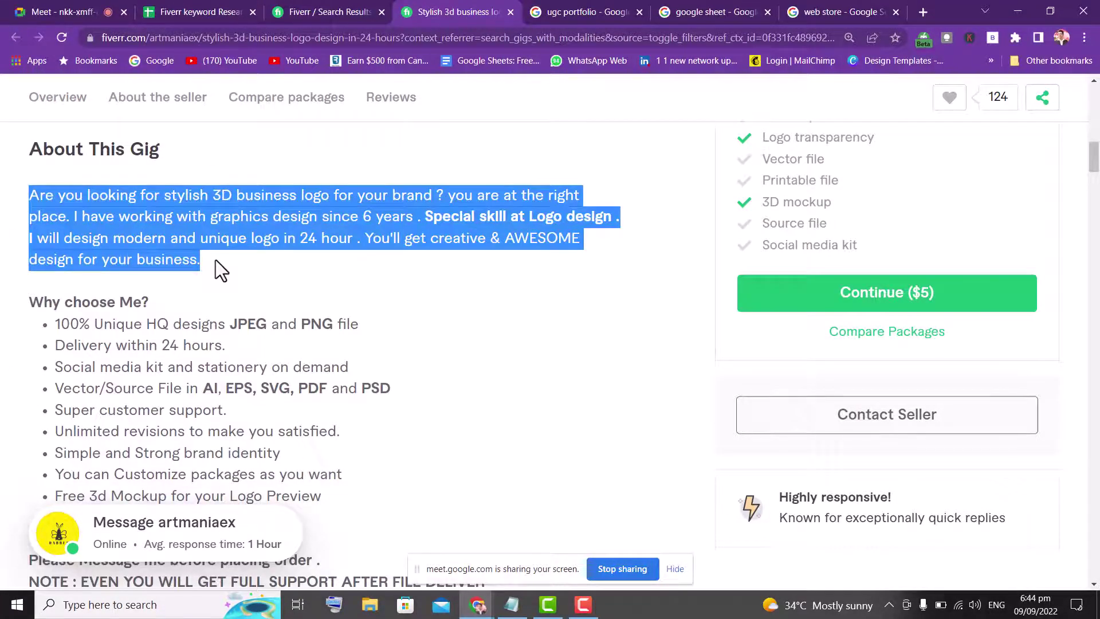
- Search Google for "google translate" and translate the copied gig paragraph from English to Urdu
click(830, 4)
triple_click(220, 128)
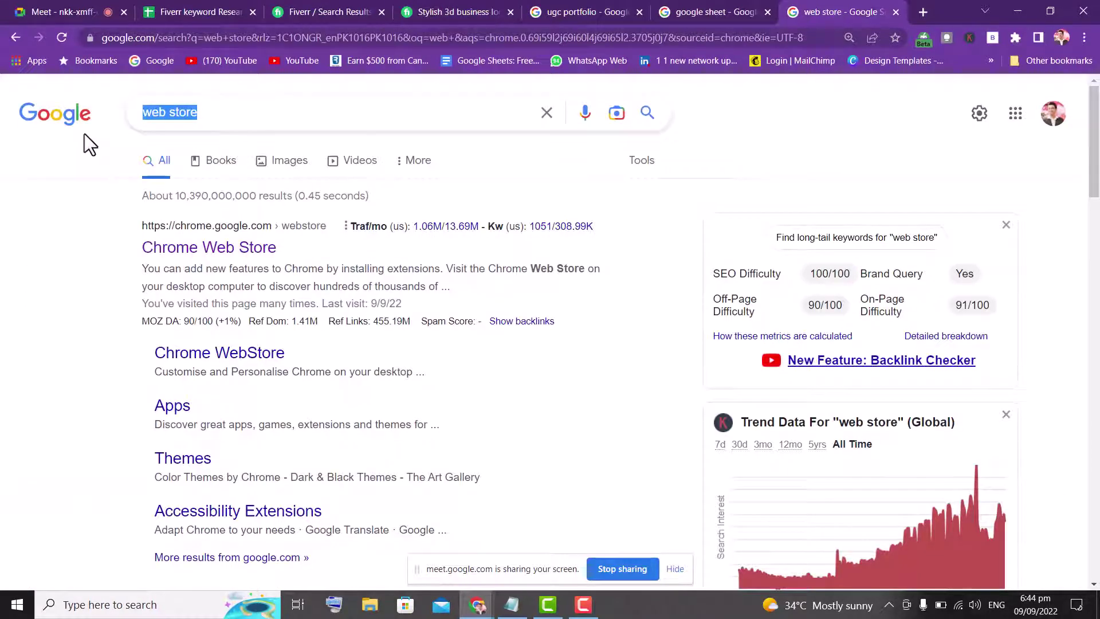
text(google)
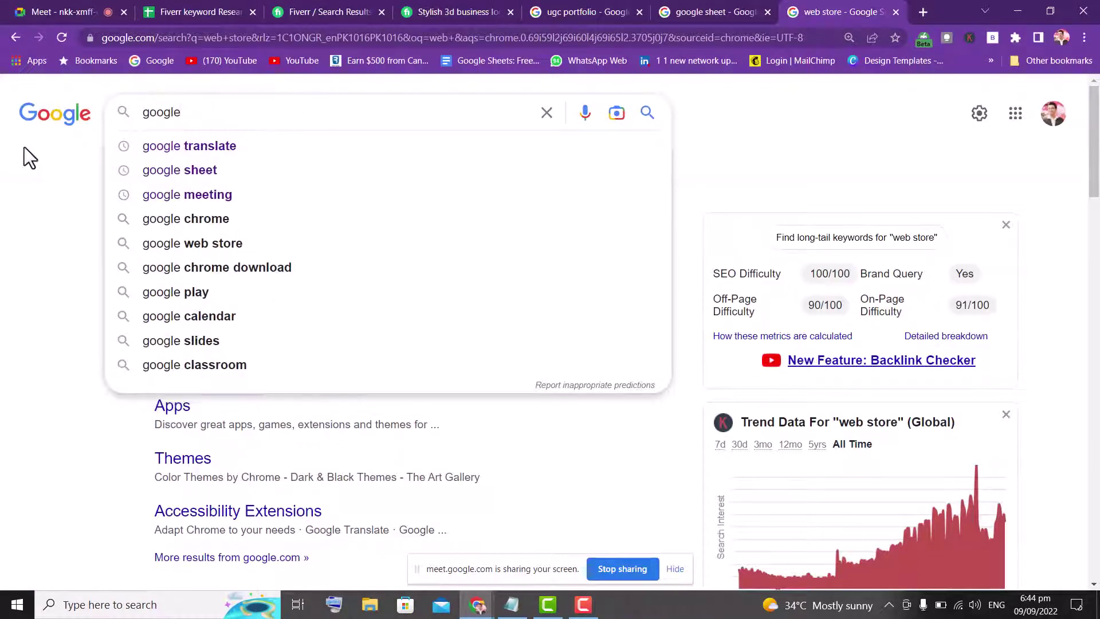
click(198, 153)
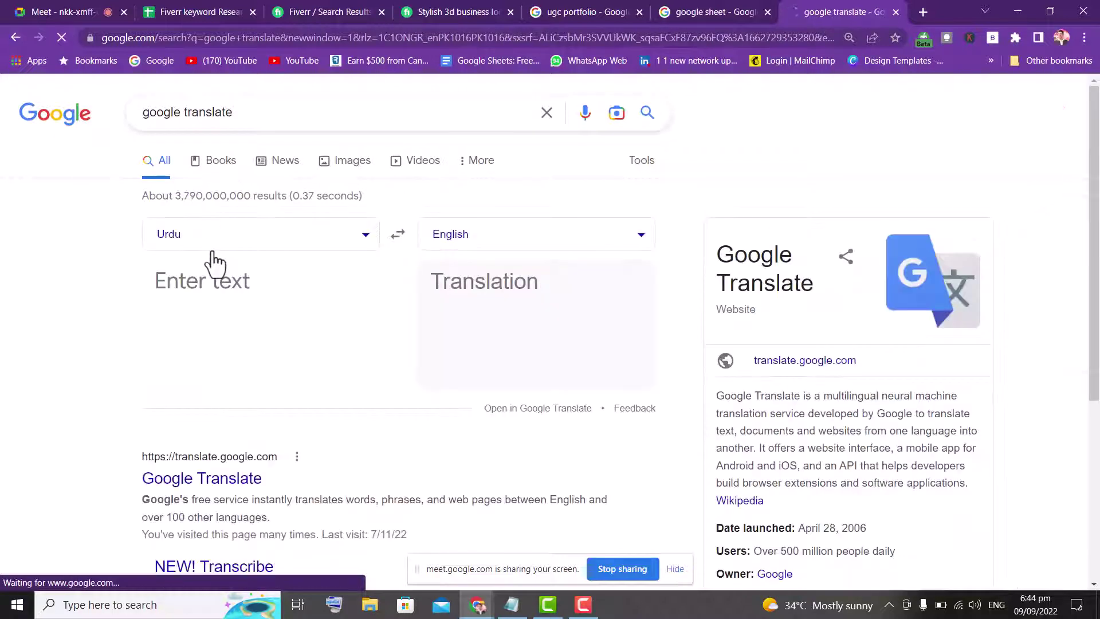
click(398, 240)
key(ctrl+v)
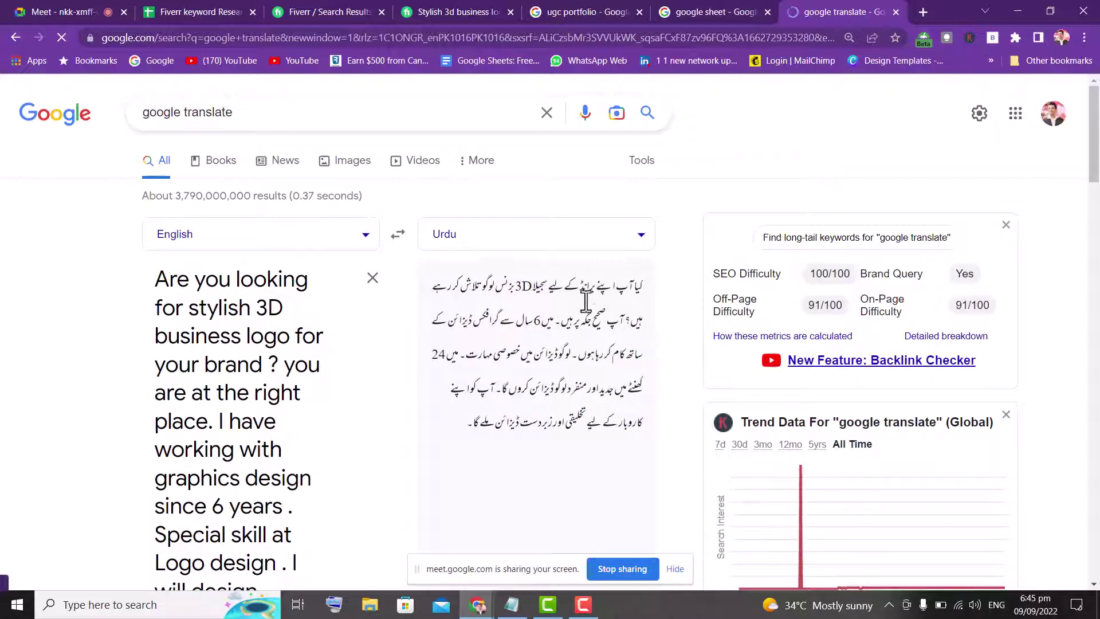
- Enlarge the translation page to 150% and play the Urdu translation aloud, checking the speaker volume
click(1084, 38)
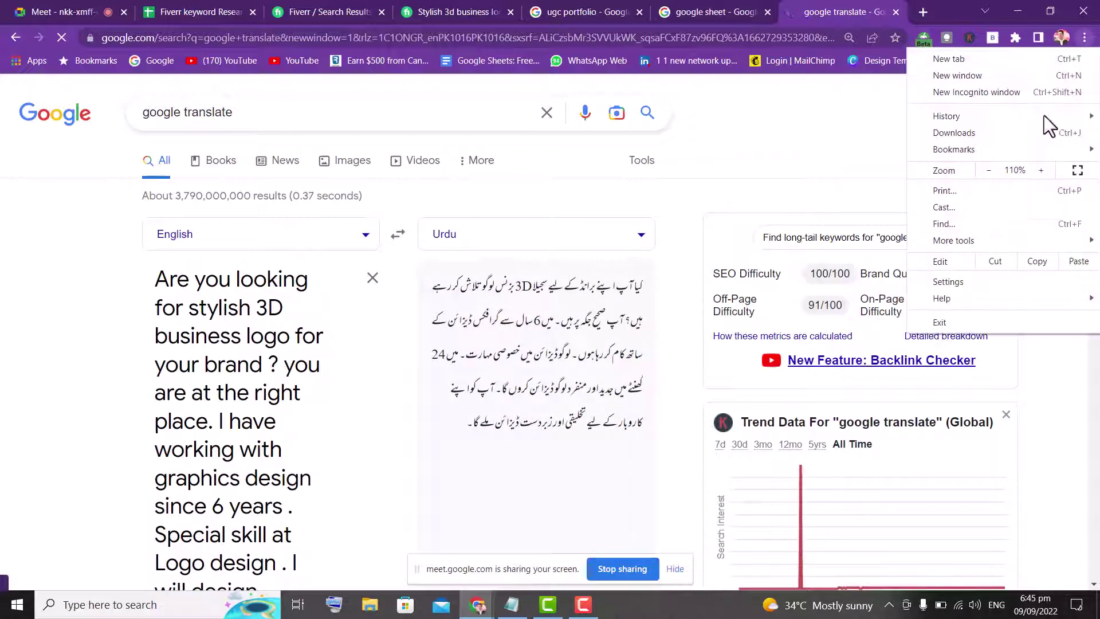
click(1040, 176)
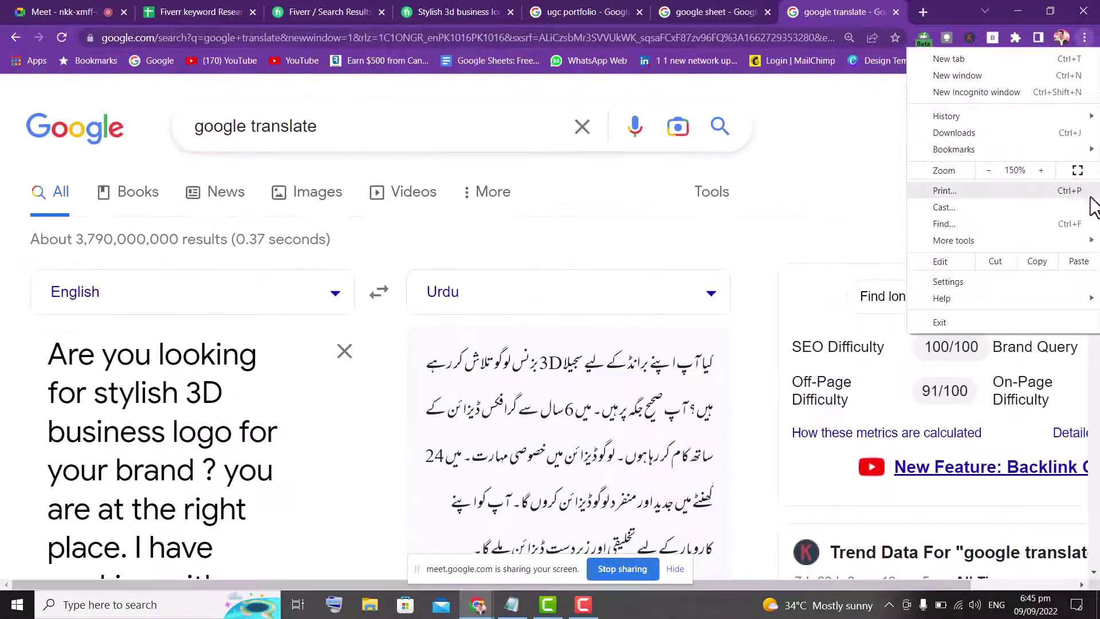
click(760, 241)
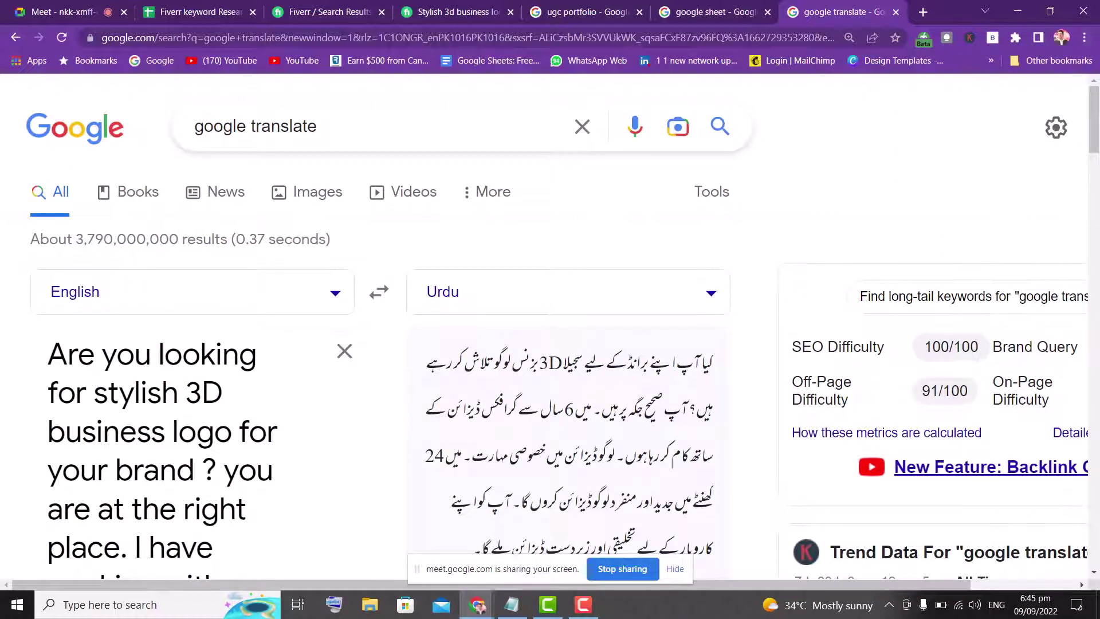
scroll(1095, 189, down, 4)
scroll(1095, 189, down, 8)
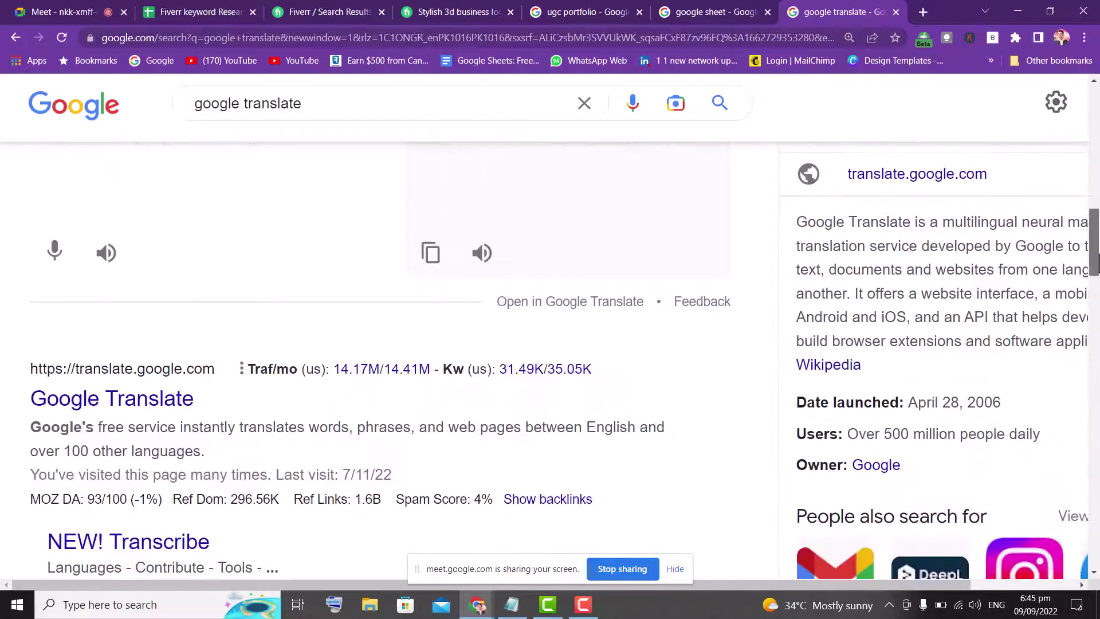
scroll(388, 356, up, 2)
click(483, 358)
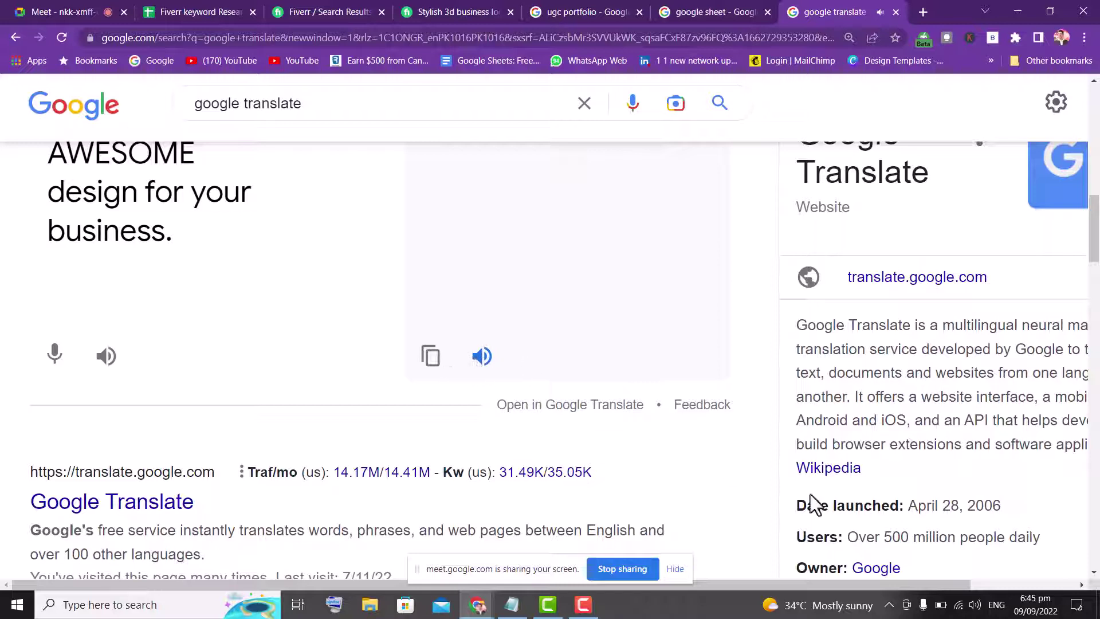
click(980, 612)
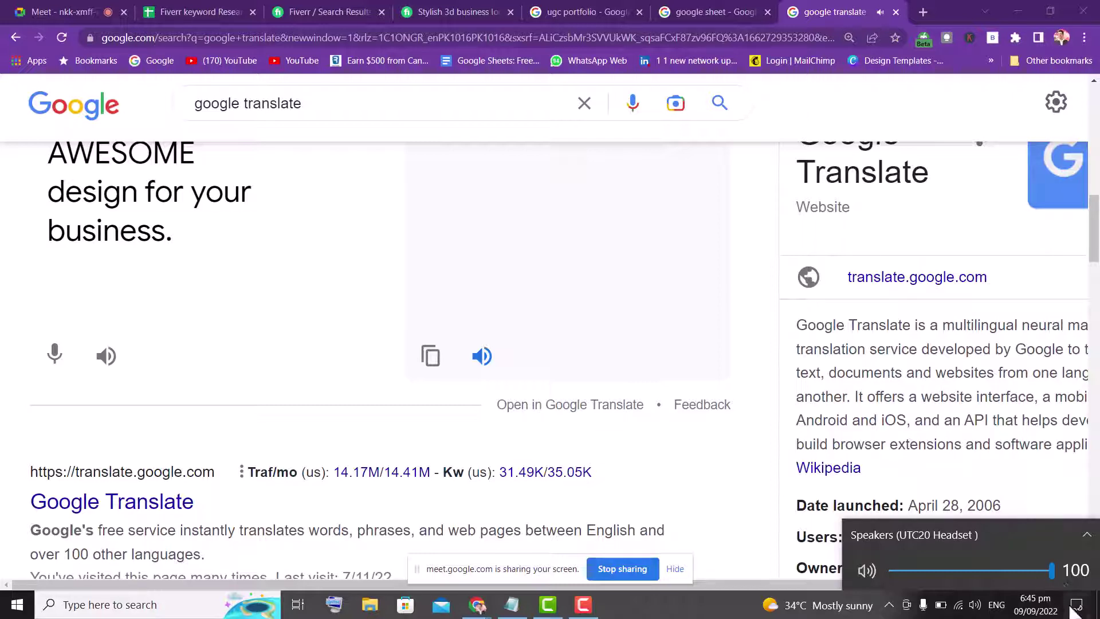
drag(1095, 253, 1095, 153)
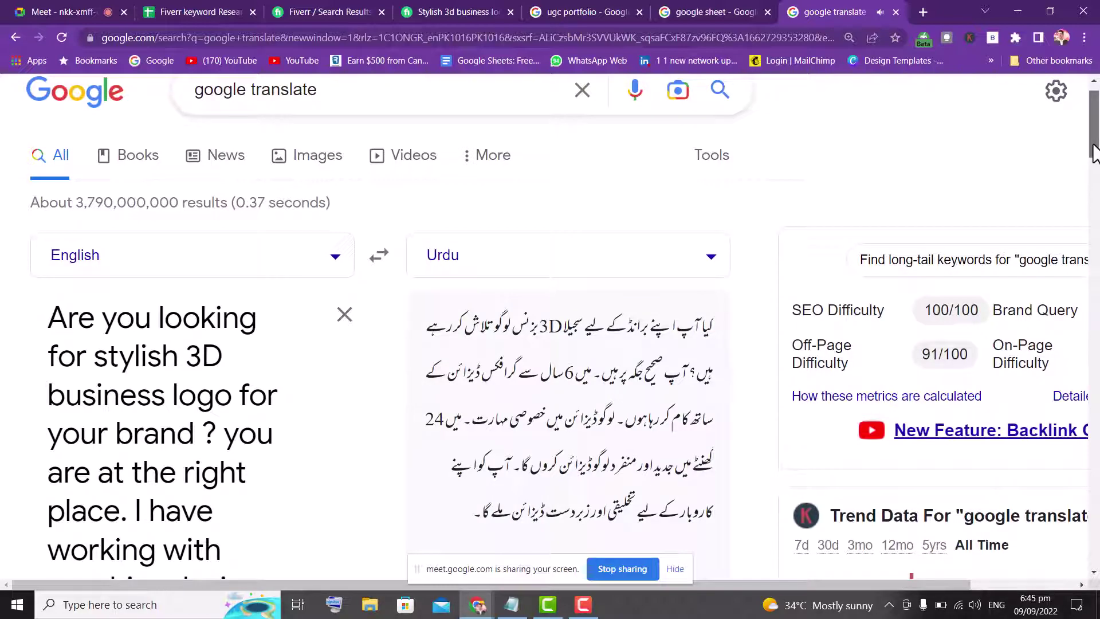
drag(1095, 154, 1087, 131)
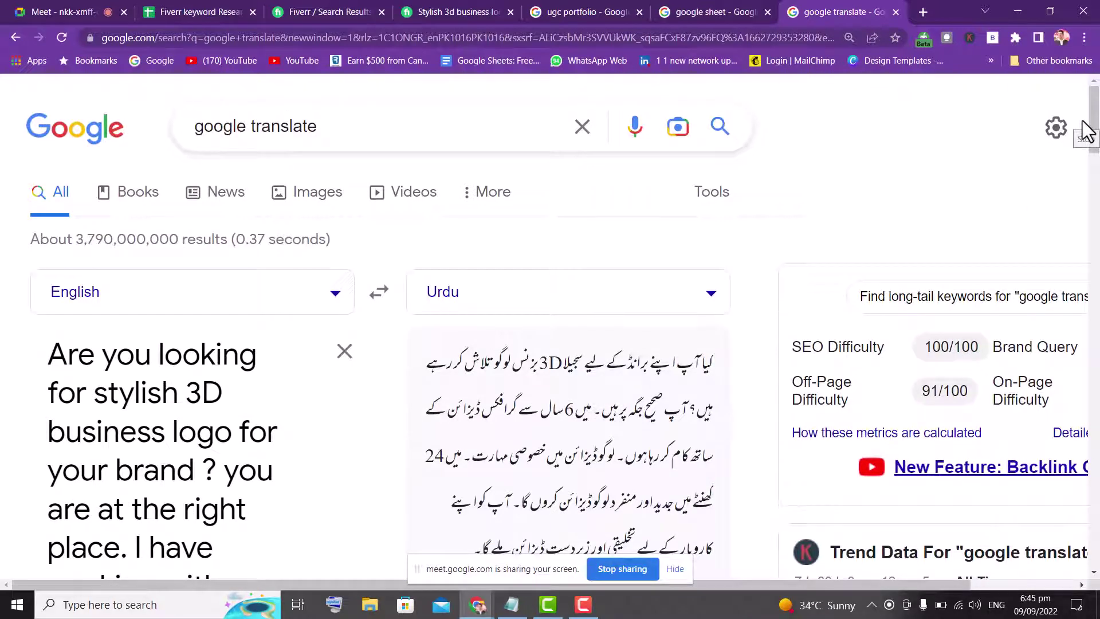
- Return to the stylish 3D business logo gig and review its "Why choose Me?" list and closing notes
click(321, 7)
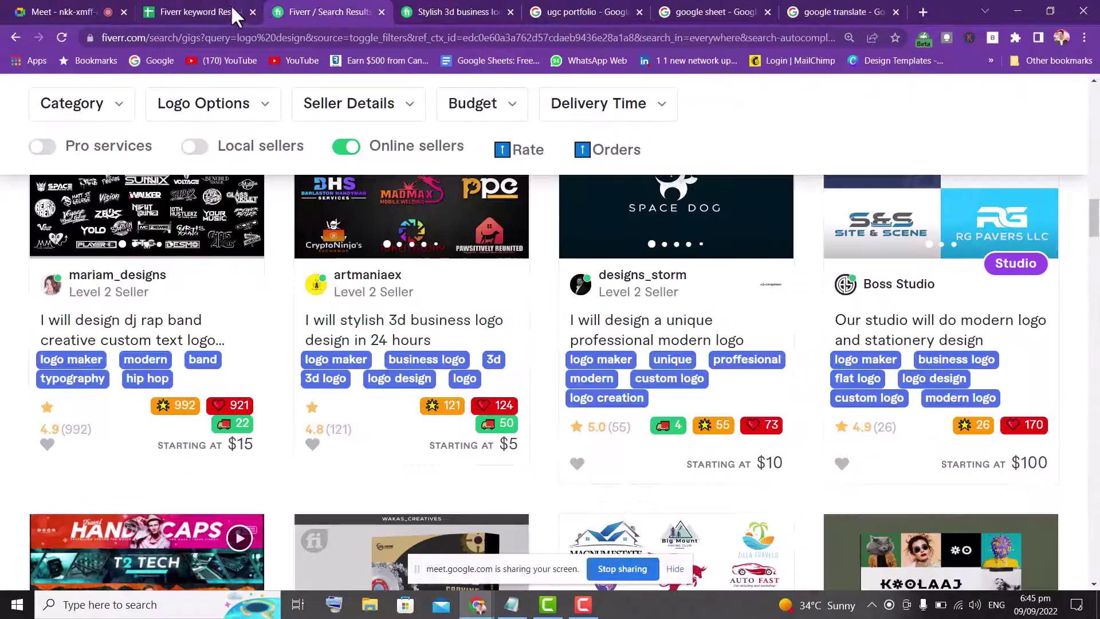
click(202, 10)
click(422, 12)
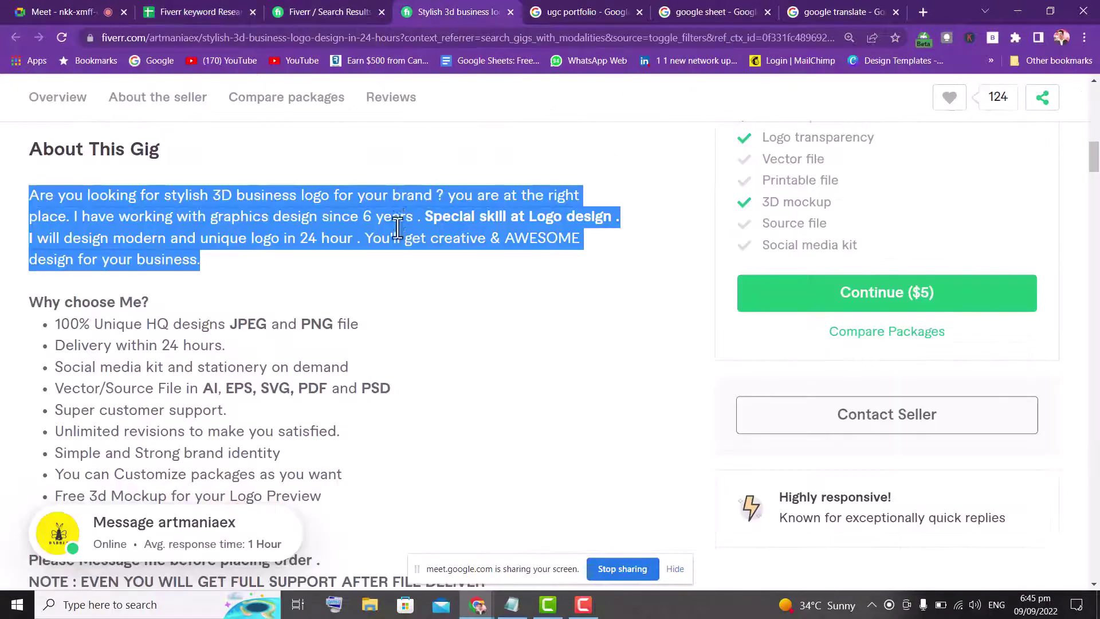
drag(16, 294, 413, 542)
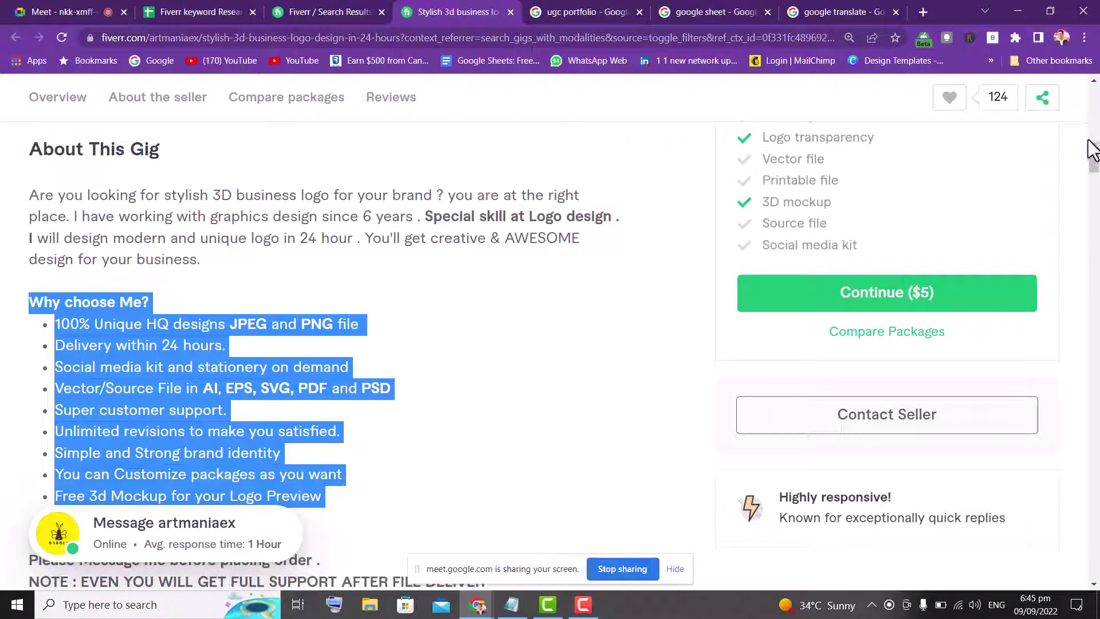
drag(1093, 163, 1095, 177)
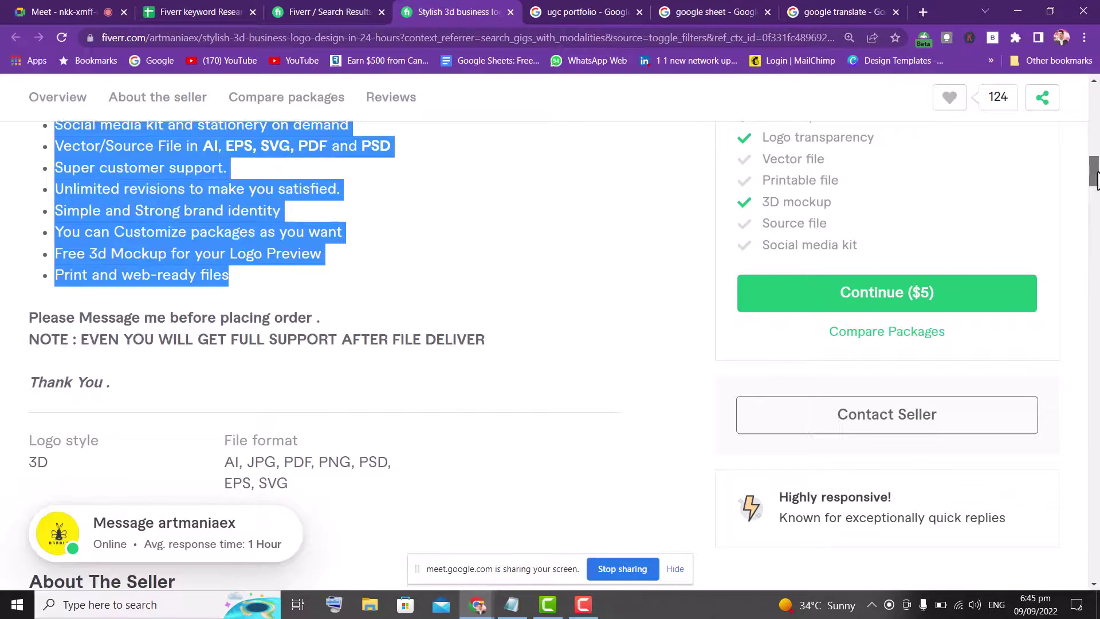
click(334, 14)
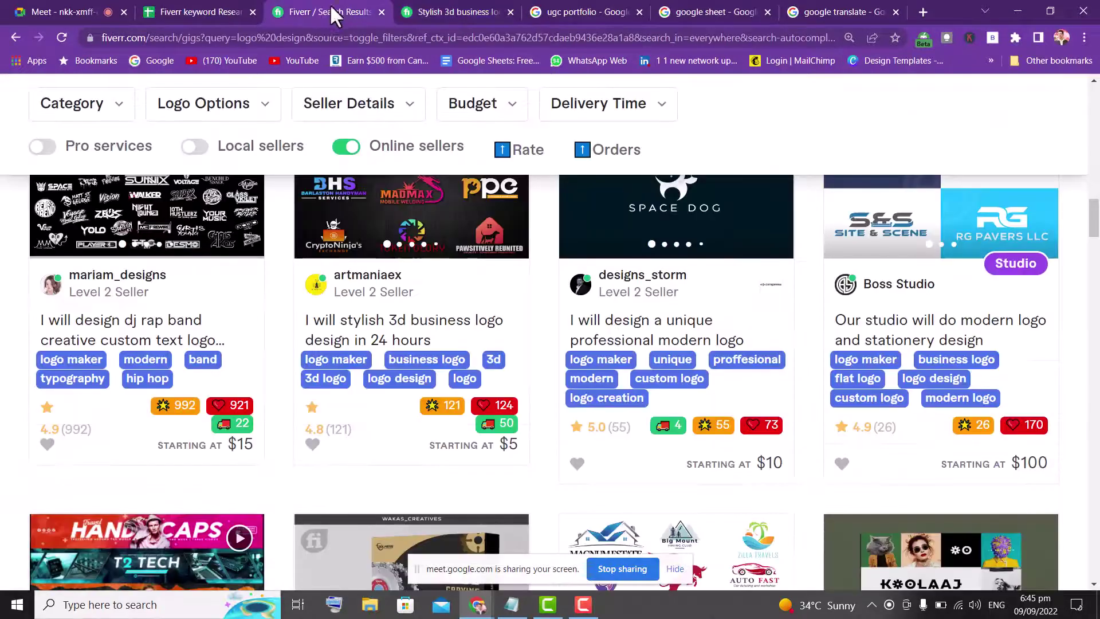
click(493, 12)
click(567, 13)
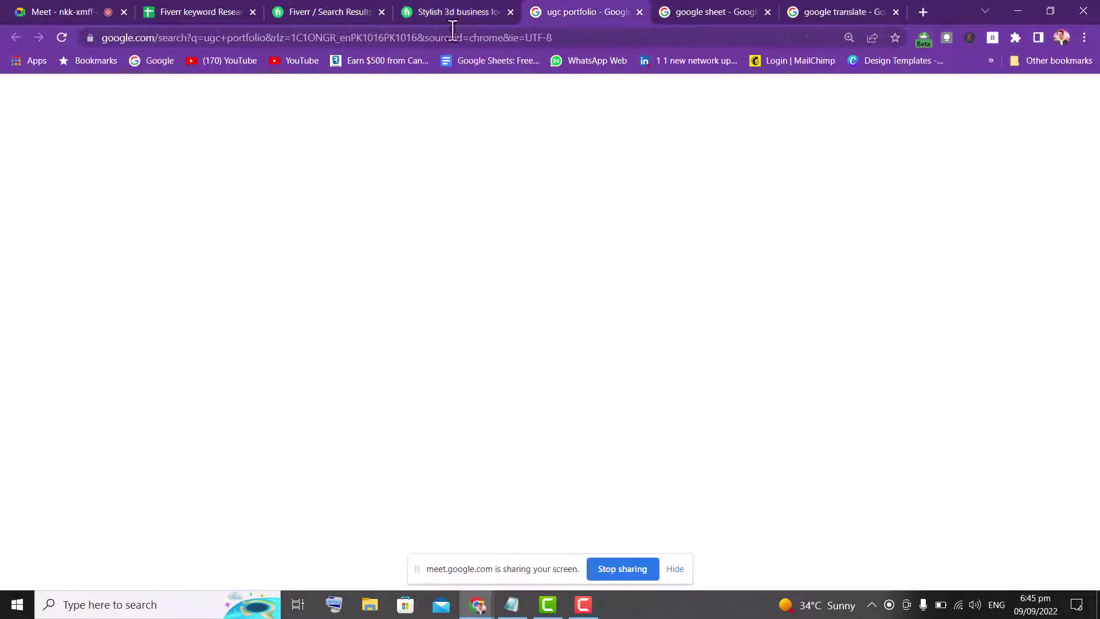
click(452, 10)
click(312, 10)
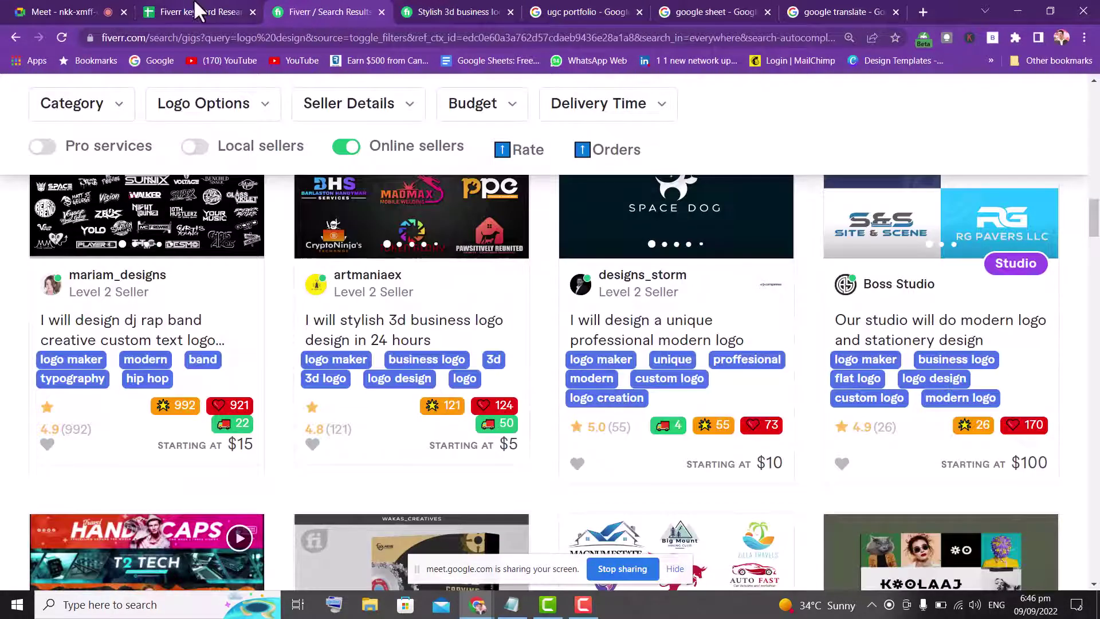
- Translate the copied "Why choose Me?" list from English to Urdu in Google Translate and play the Urdu translation aloud
click(734, 12)
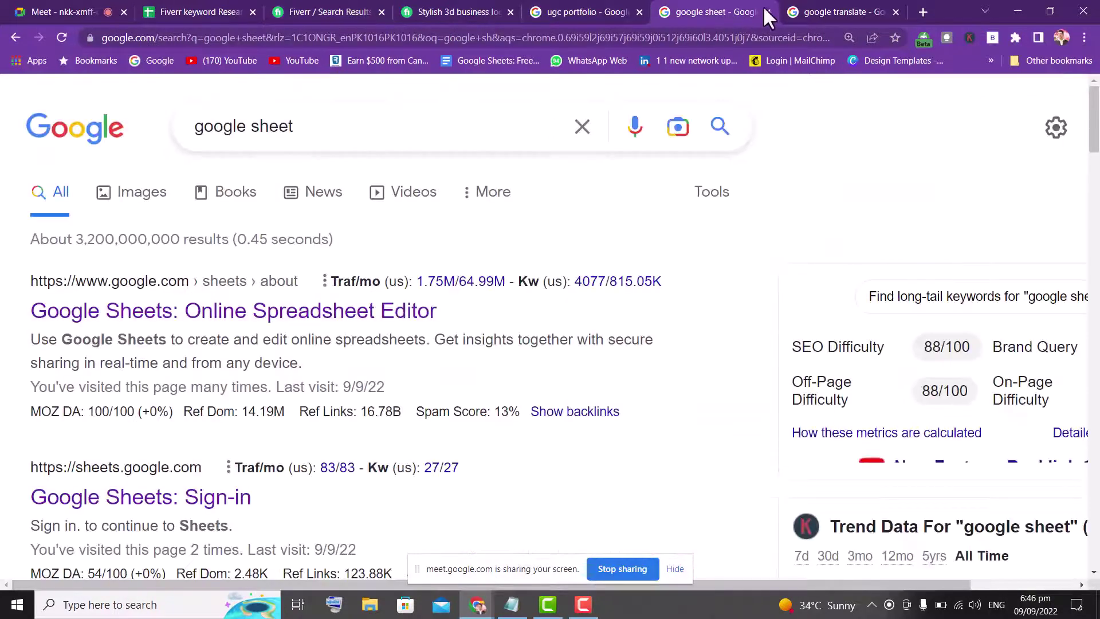
click(833, 11)
click(344, 351)
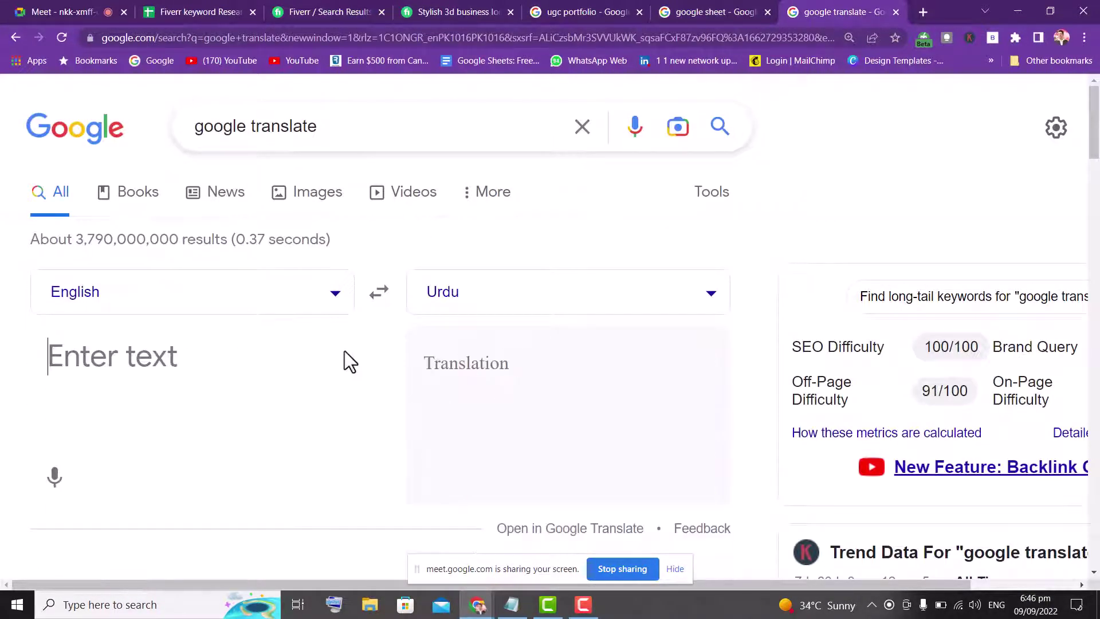
key(ctrl+v)
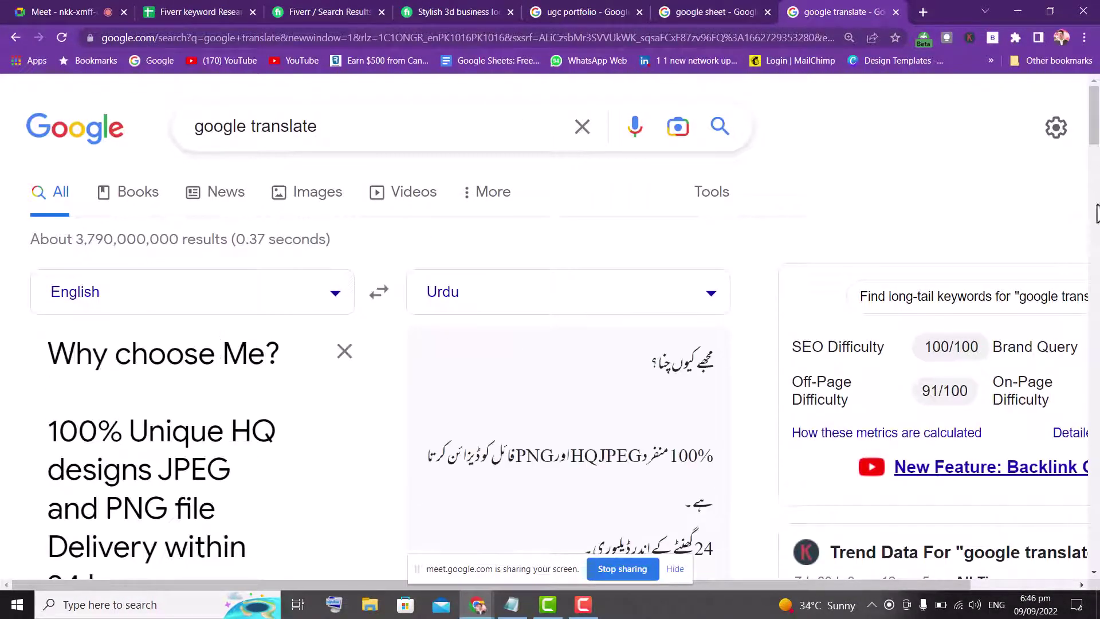
drag(1095, 123, 1088, 283)
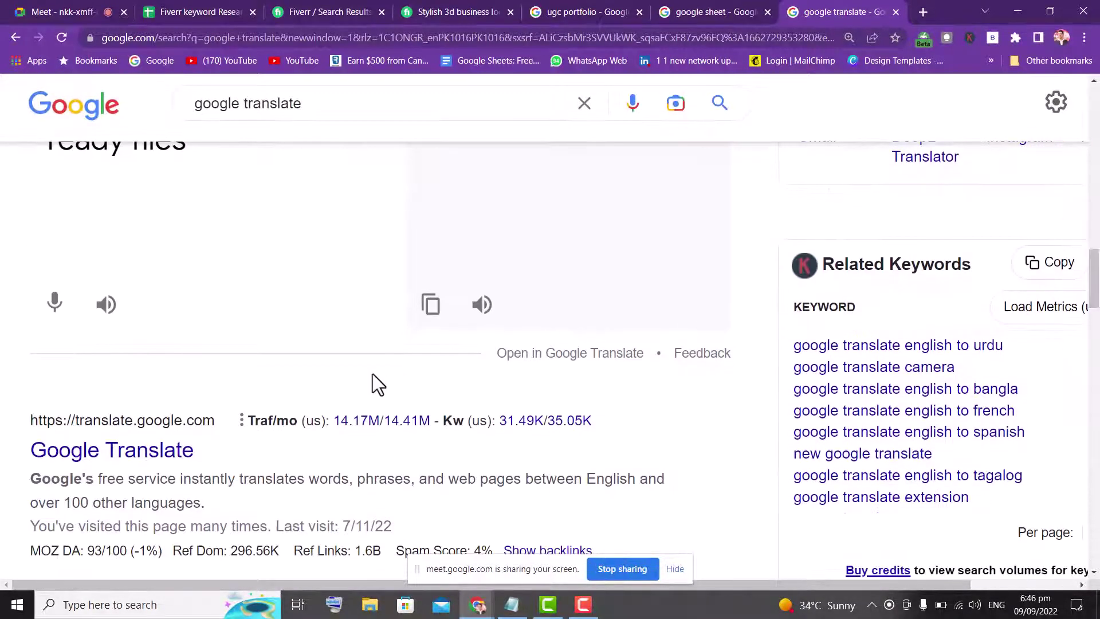
click(481, 304)
drag(1093, 284, 1096, 132)
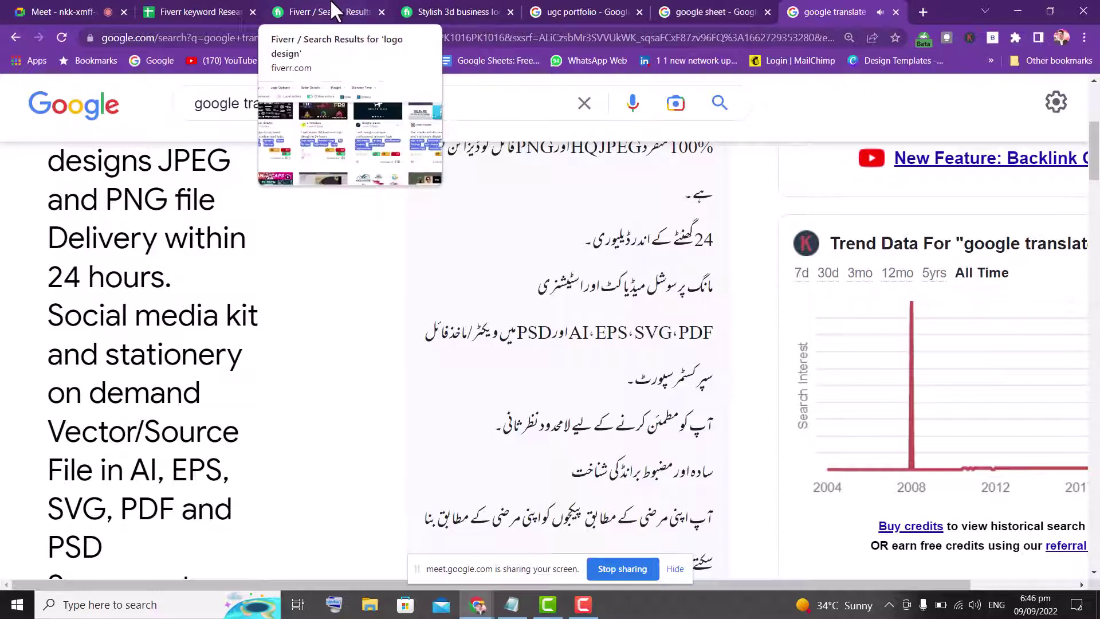
mouse_move(325, 10)
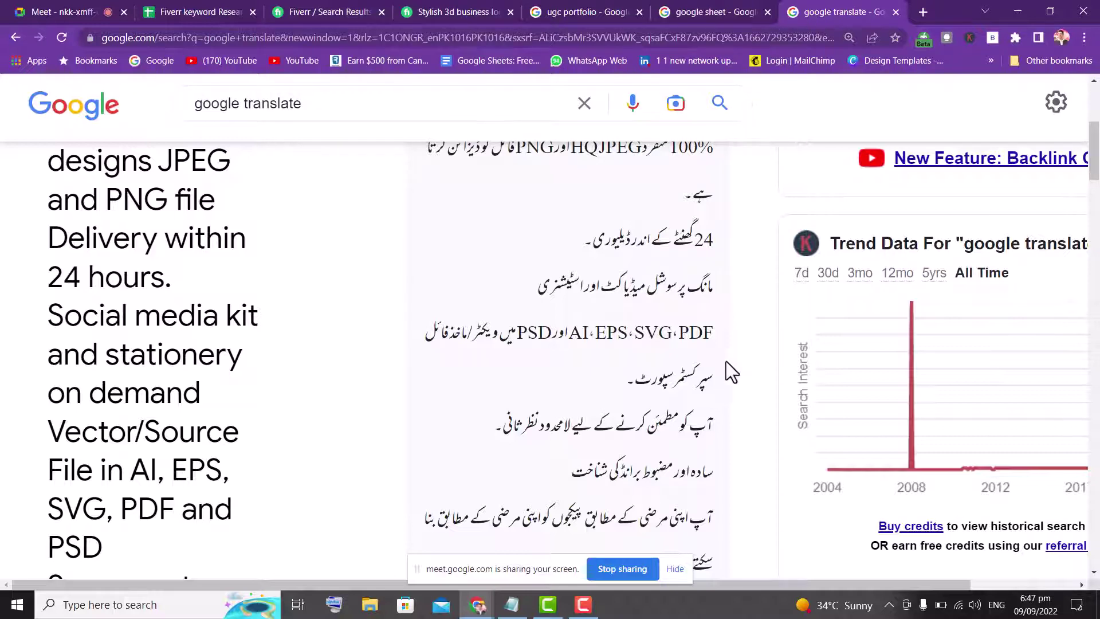
- Return to the stylish 3D business logo gig and copy the closing notes from "Please Message me before placing order" to "Thank You"
click(218, 8)
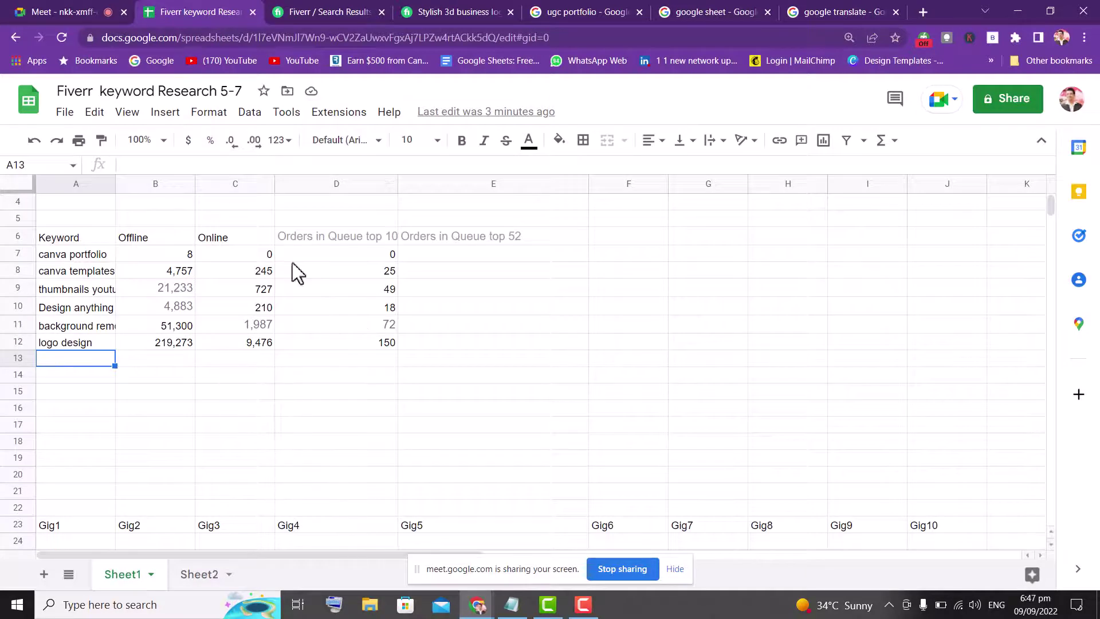
click(343, 8)
click(452, 11)
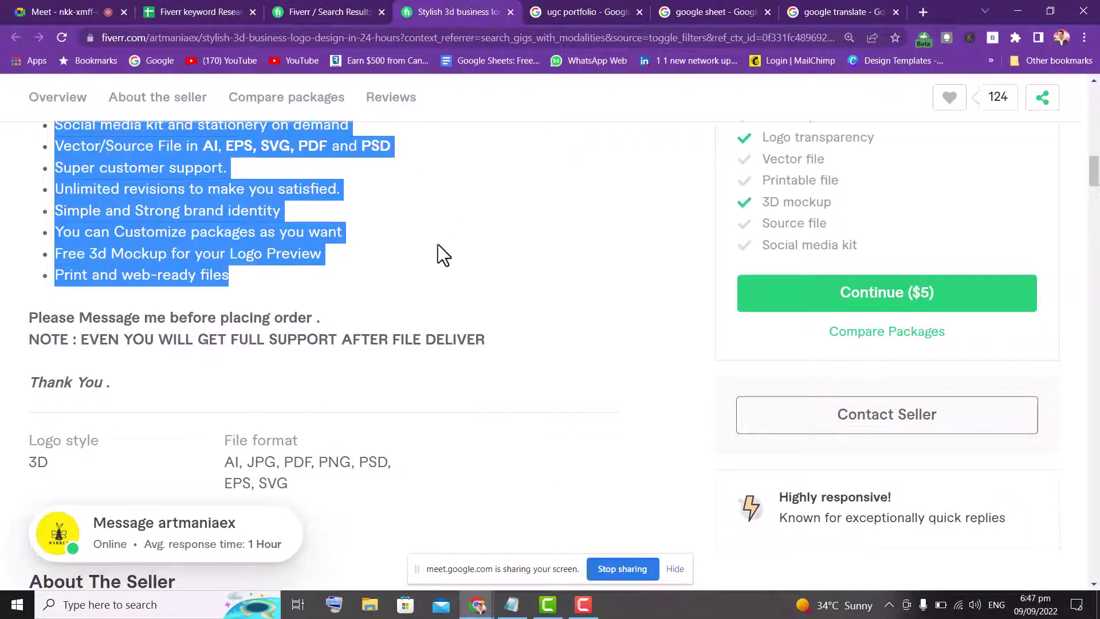
click(322, 296)
drag(29, 323, 146, 379)
key(ctrl+c)
- Close the unneeded "ugc portfolio" and "google sheet" search pages
click(579, 12)
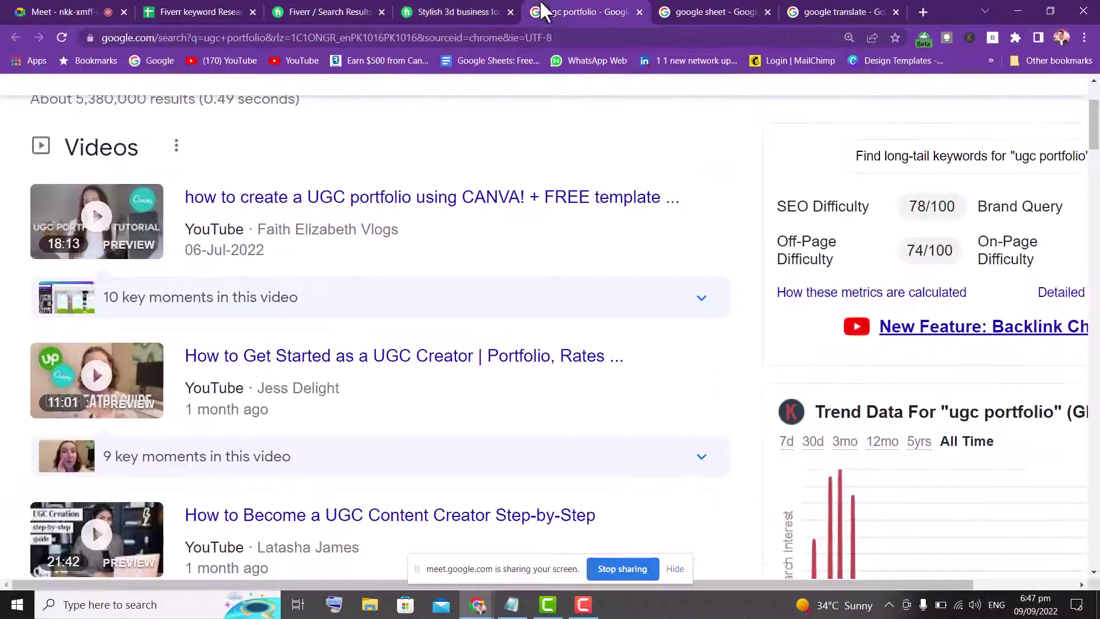
click(636, 12)
click(637, 12)
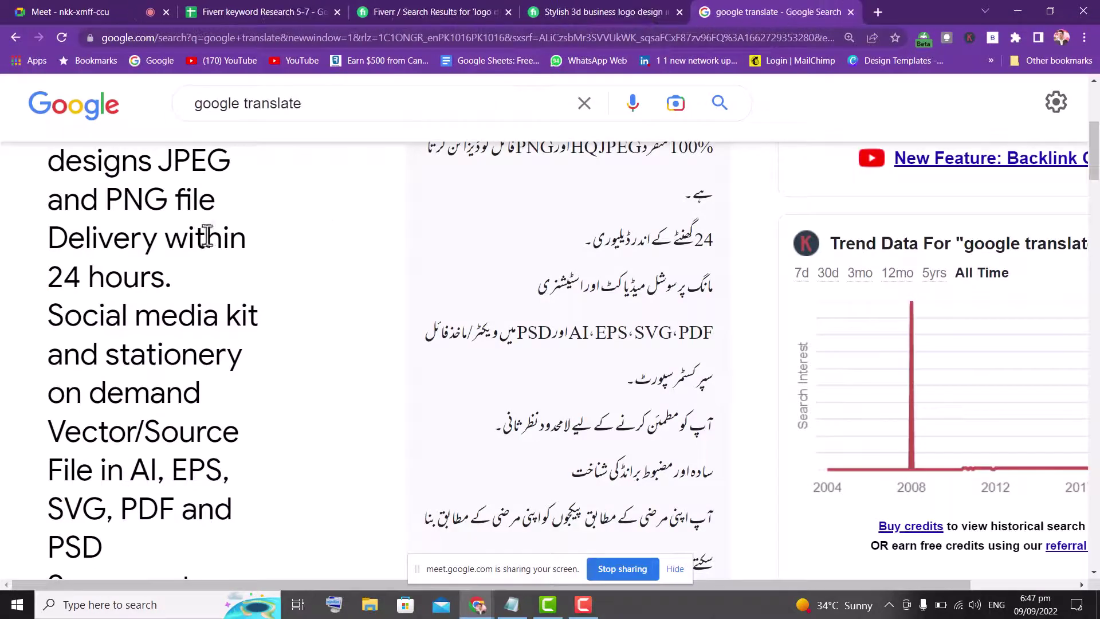
- Replace the translator's source text with the copied closing notes and play their Urdu translation aloud
scroll(406, 272, up, 3)
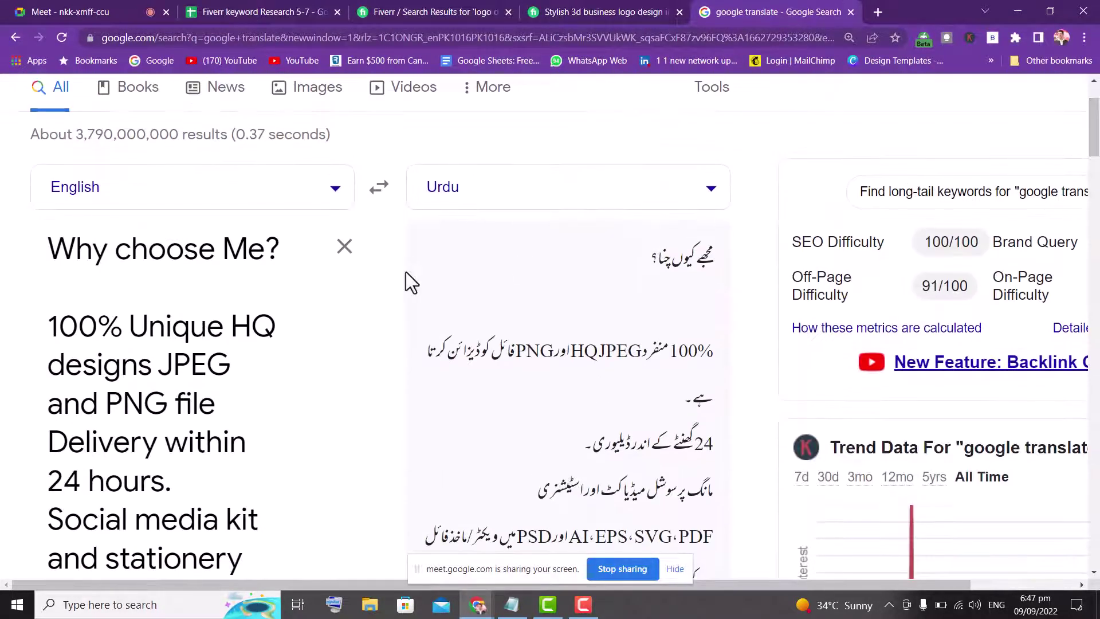
click(345, 246)
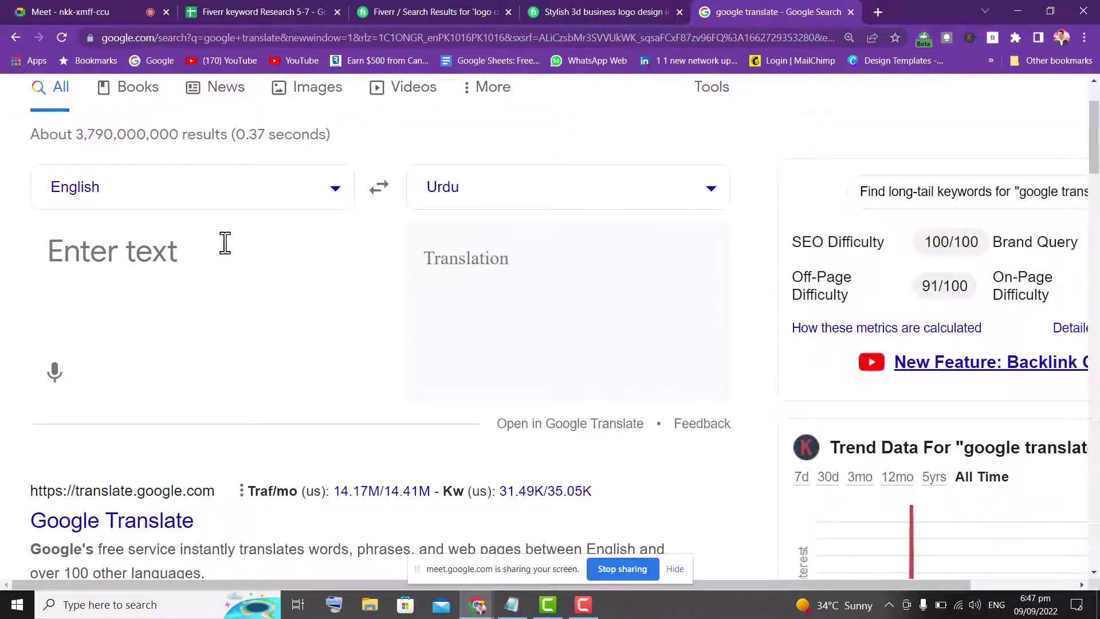
key(ctrl+v)
drag(1095, 132, 1097, 166)
click(481, 360)
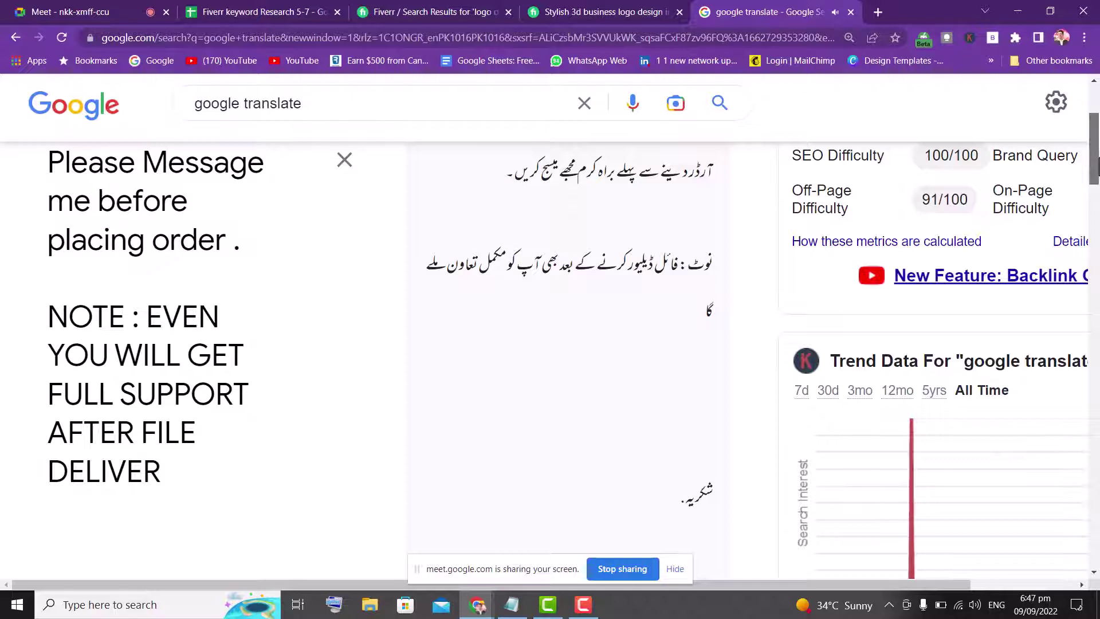
mouse_move(1098, 166)
mouse_down()
mouse_move(1097, 203)
mouse_move(1097, 147)
mouse_move(1098, 166)
mouse_up()
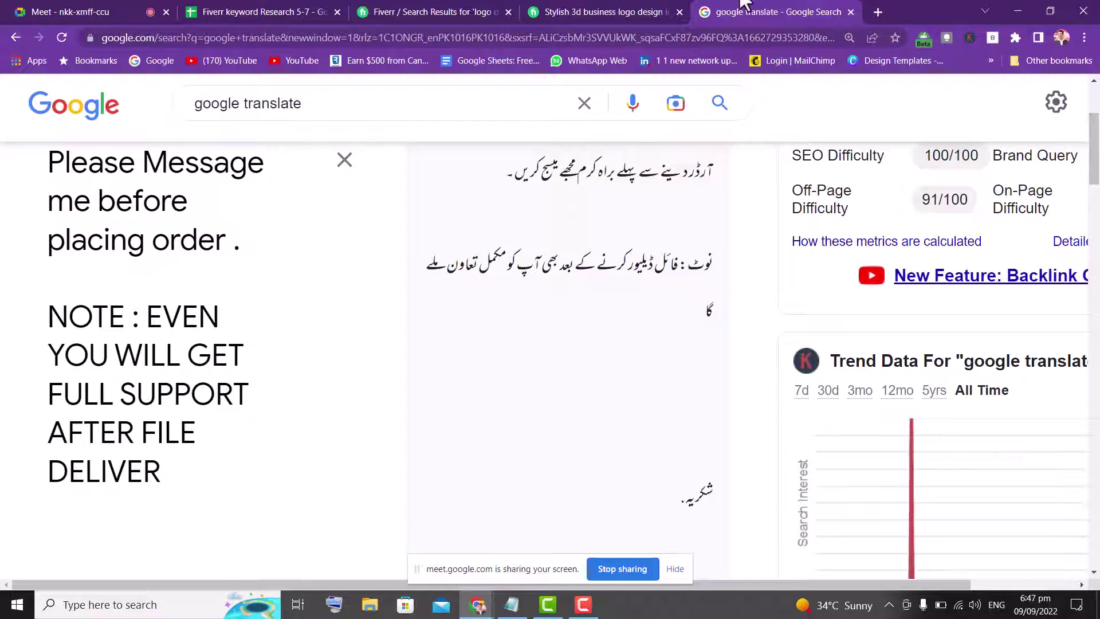
- Translate the entire stylish 3D business logo gig page into Urdu with the browser's built-in translation
click(450, 11)
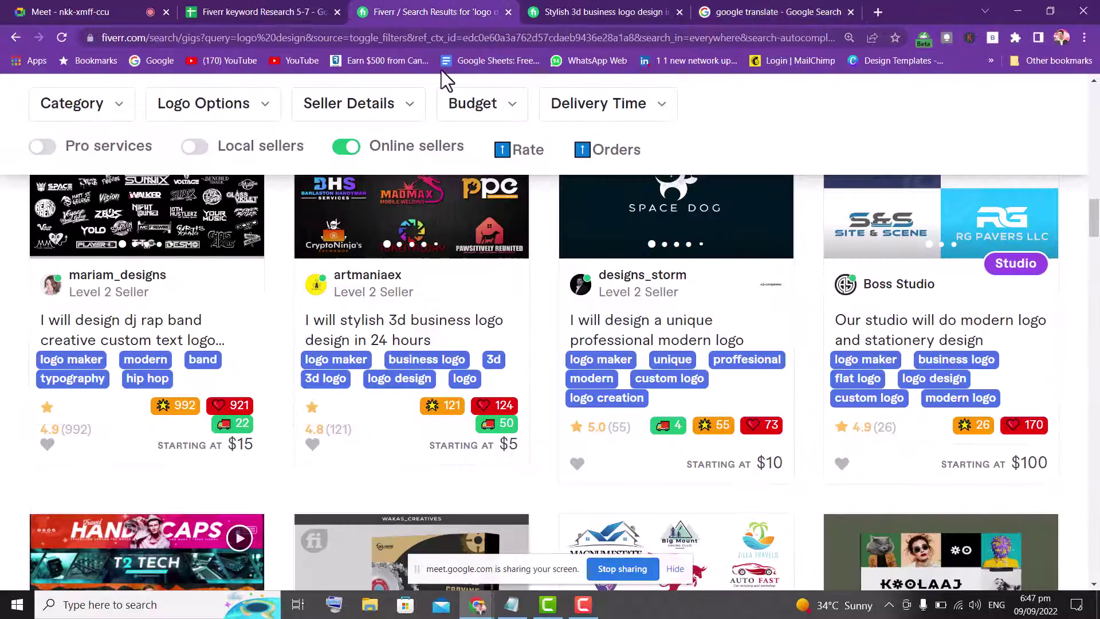
click(585, 12)
right_click(444, 215)
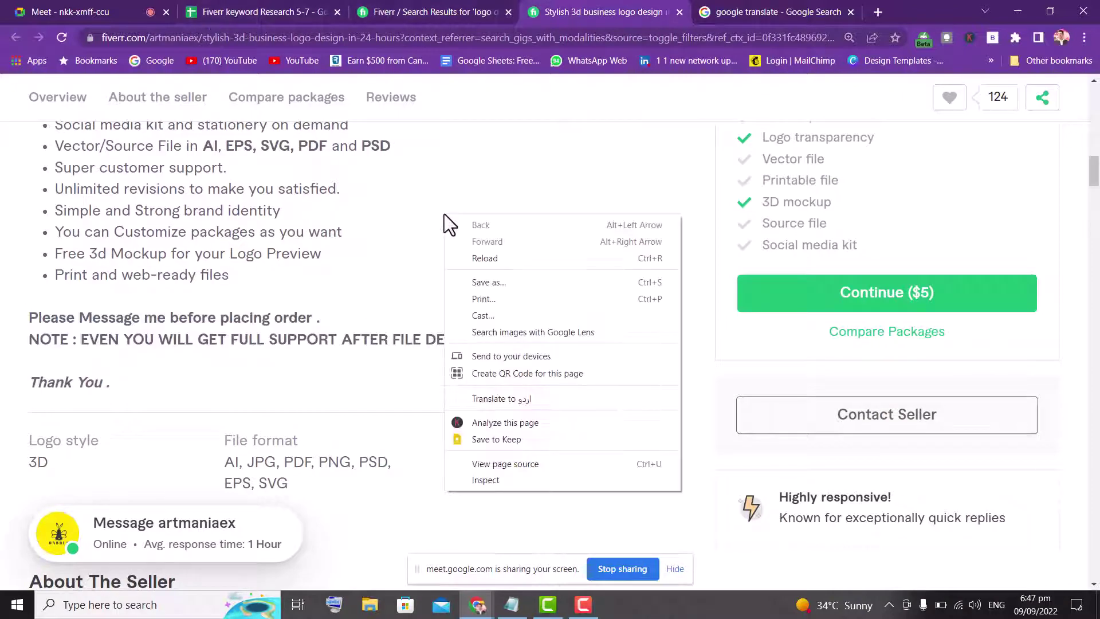
click(517, 404)
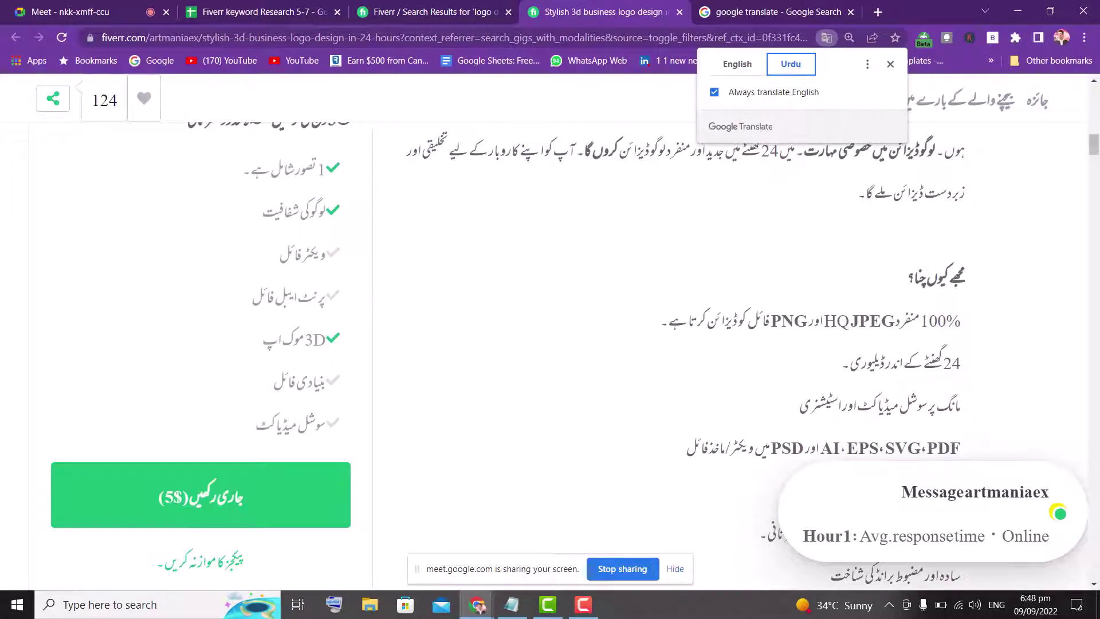
- Review the Urdu version of the gig, highlighting its title and reading the description through the closing notes
drag(1094, 148, 1094, 96)
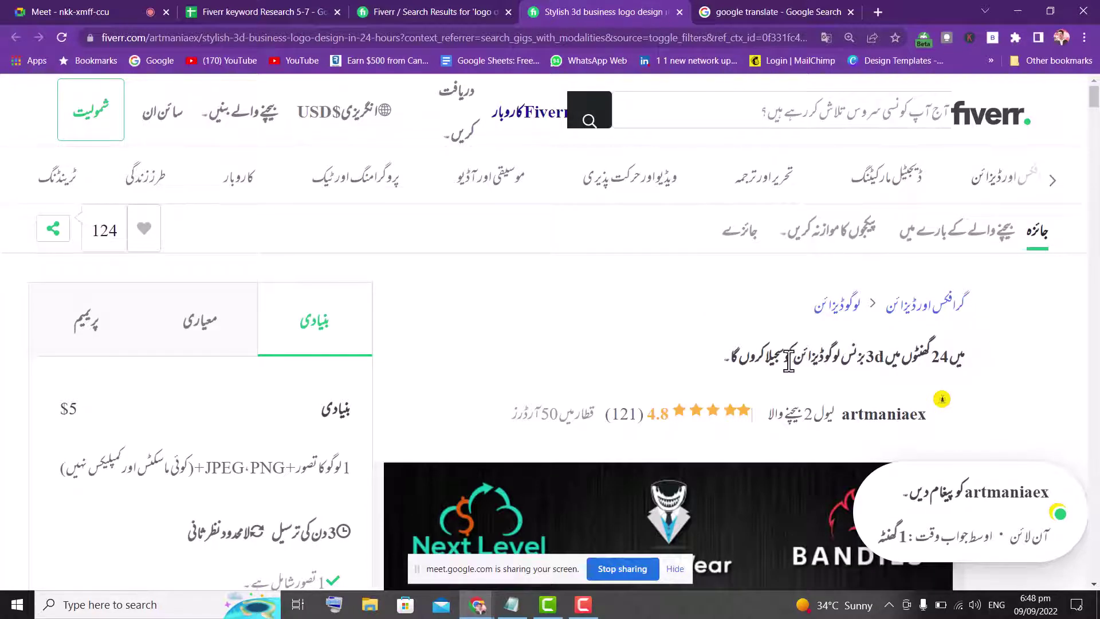
drag(726, 361, 1023, 350)
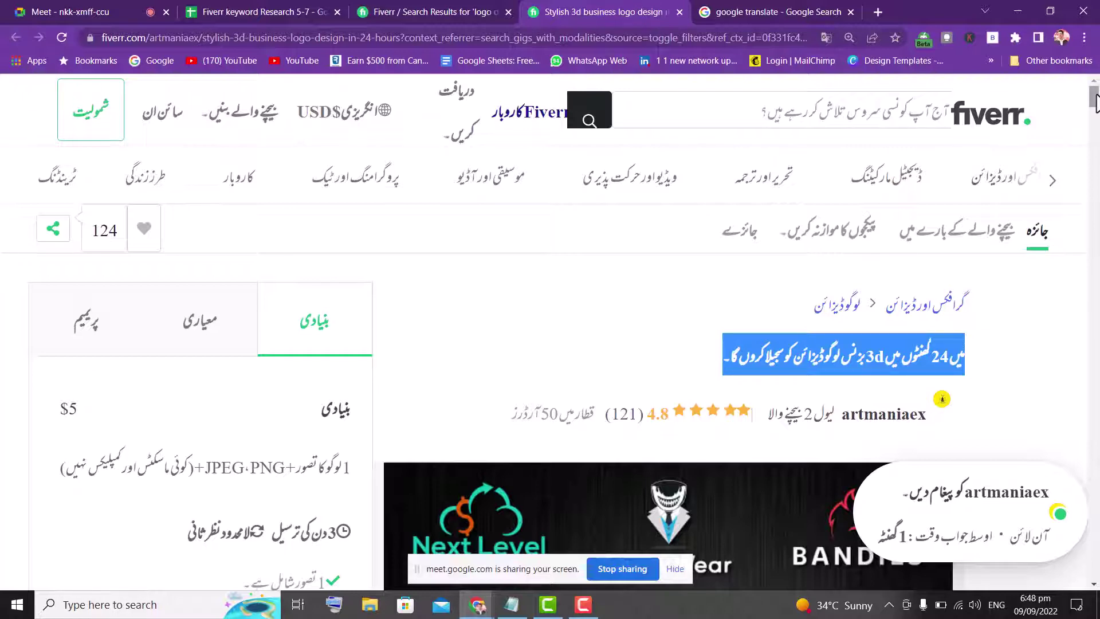
drag(1095, 103, 1097, 172)
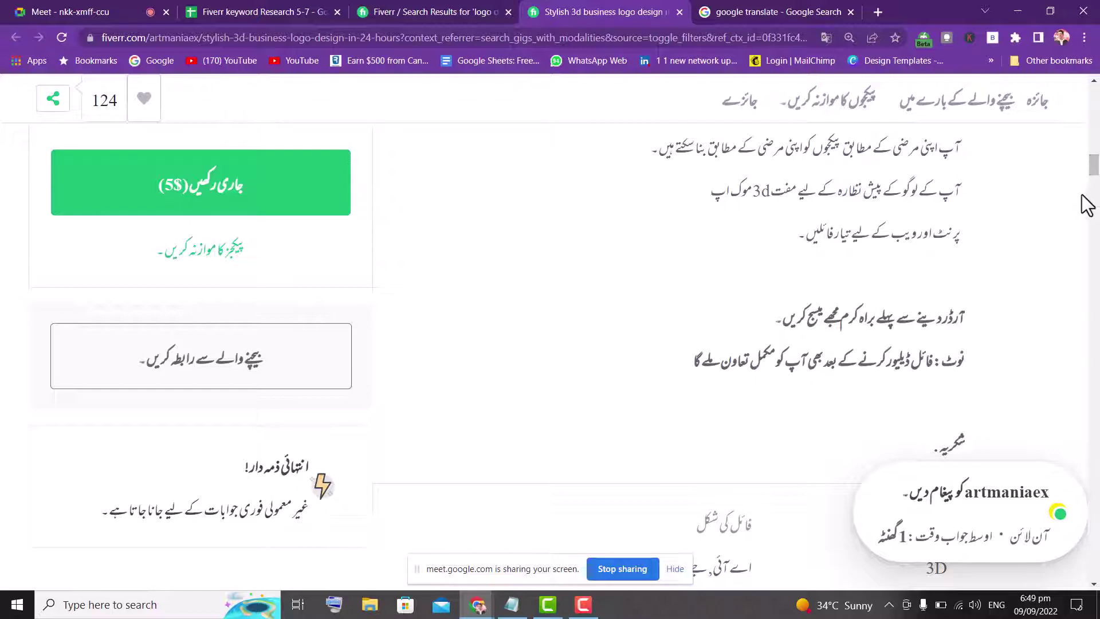
drag(1095, 171, 1095, 111)
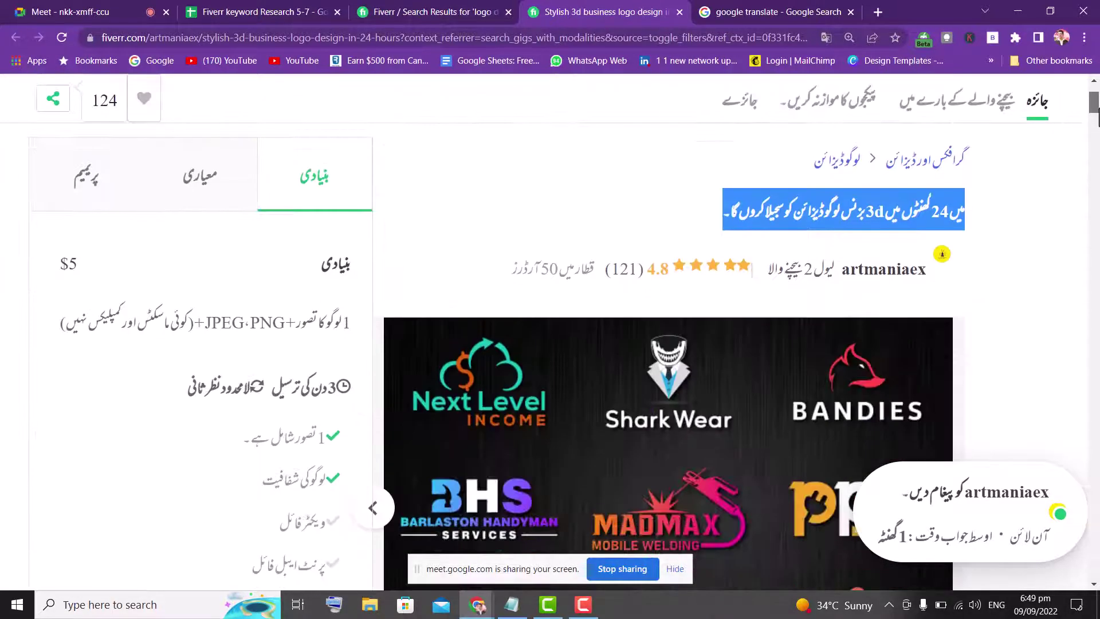
- Run the browser's page translation to Urdu again from the gig's description section
right_click(545, 194)
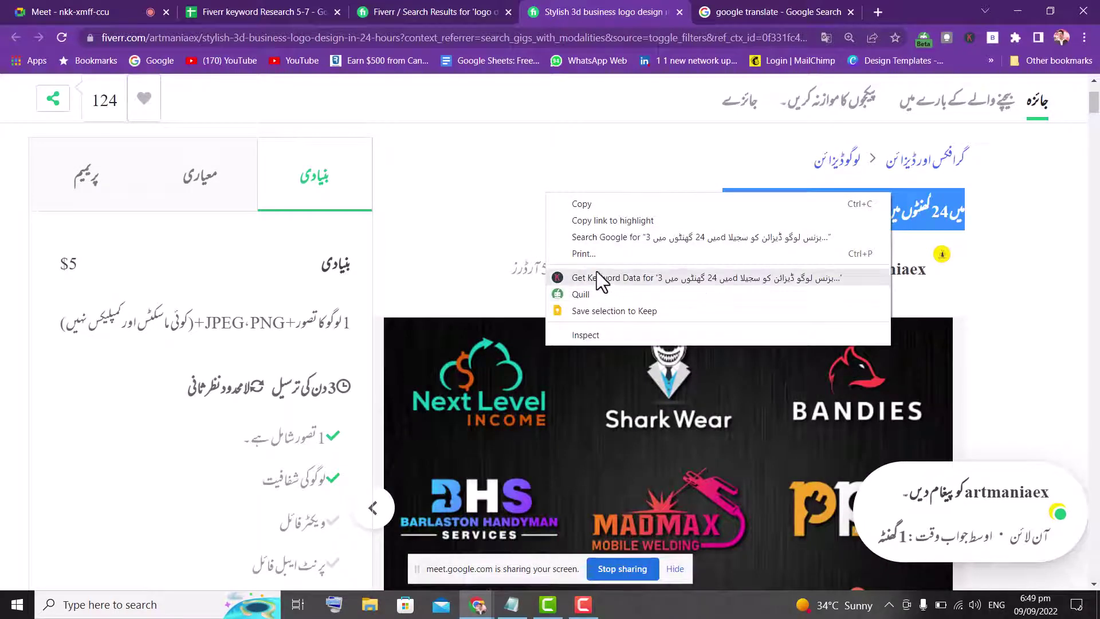
right_click(507, 188)
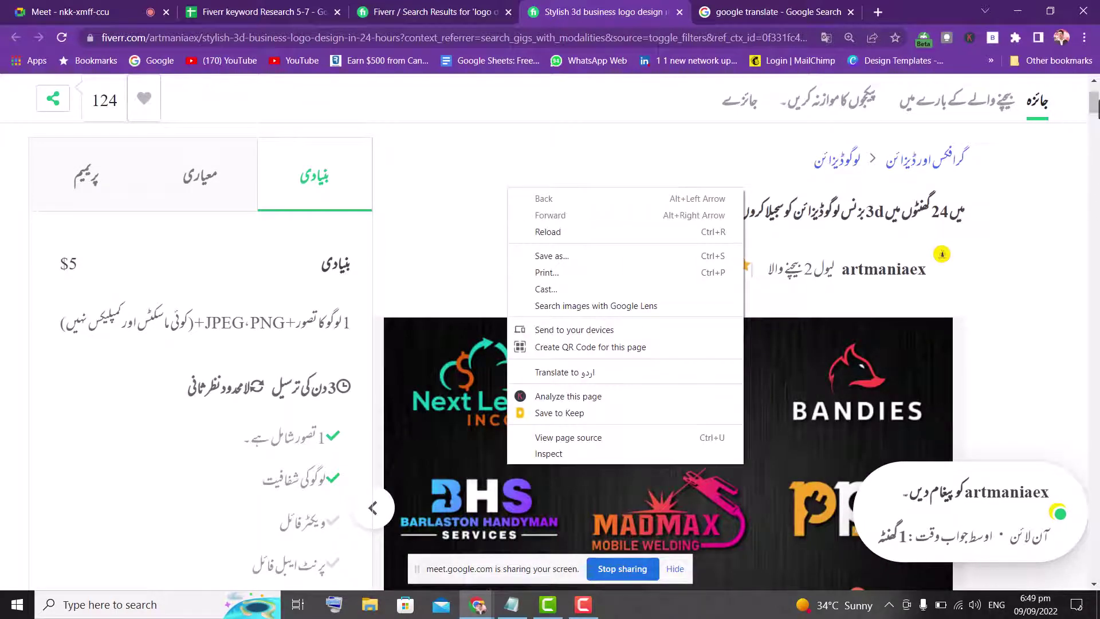
drag(1094, 109, 1095, 146)
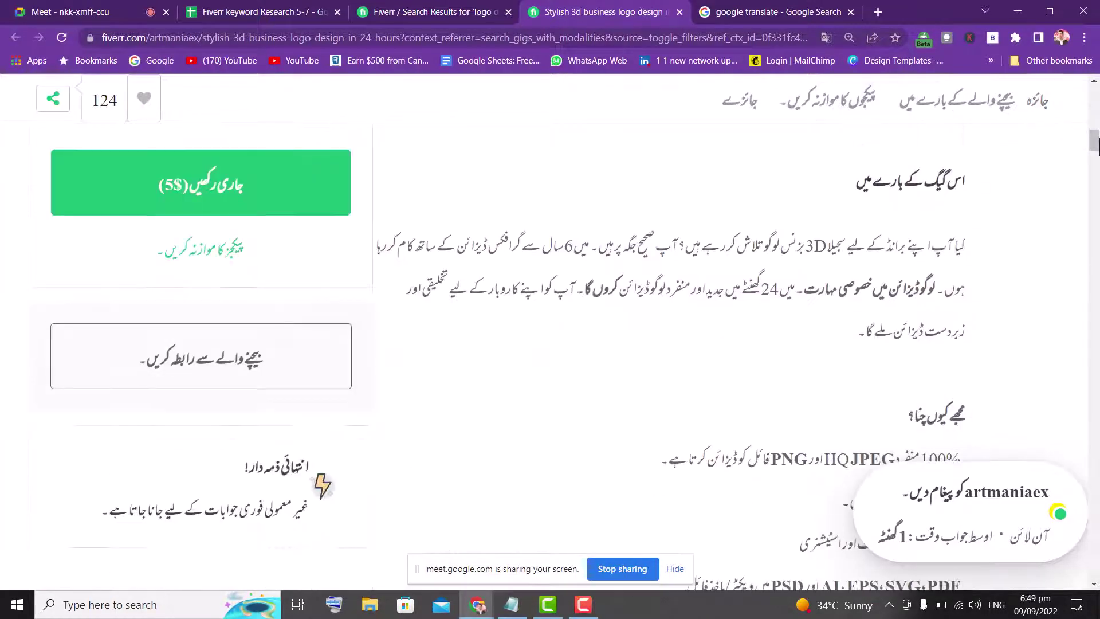
right_click(530, 295)
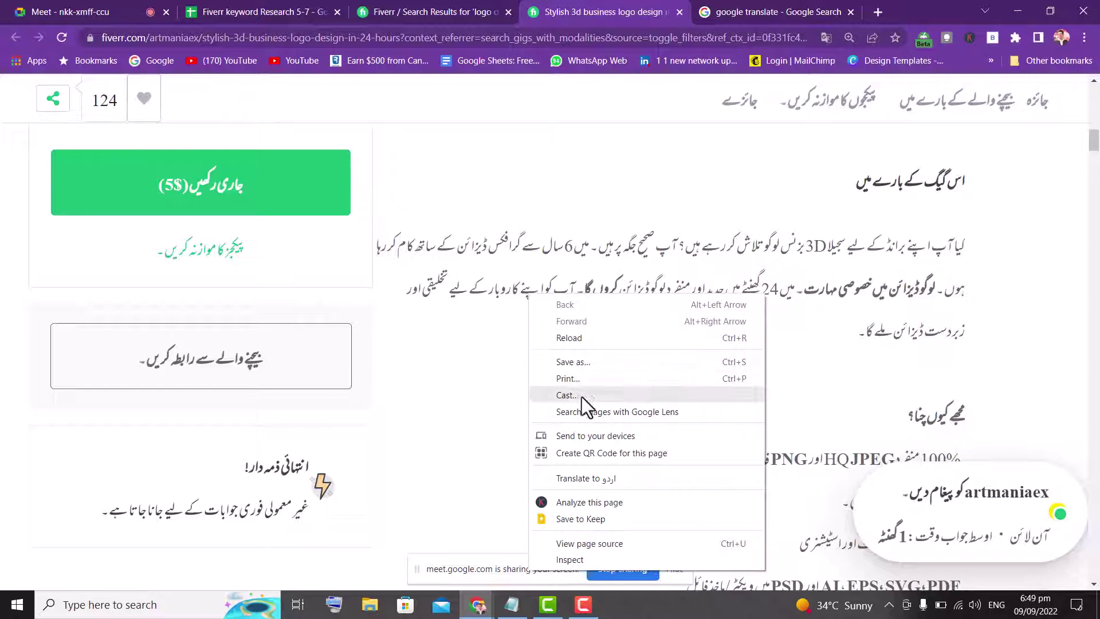
click(596, 480)
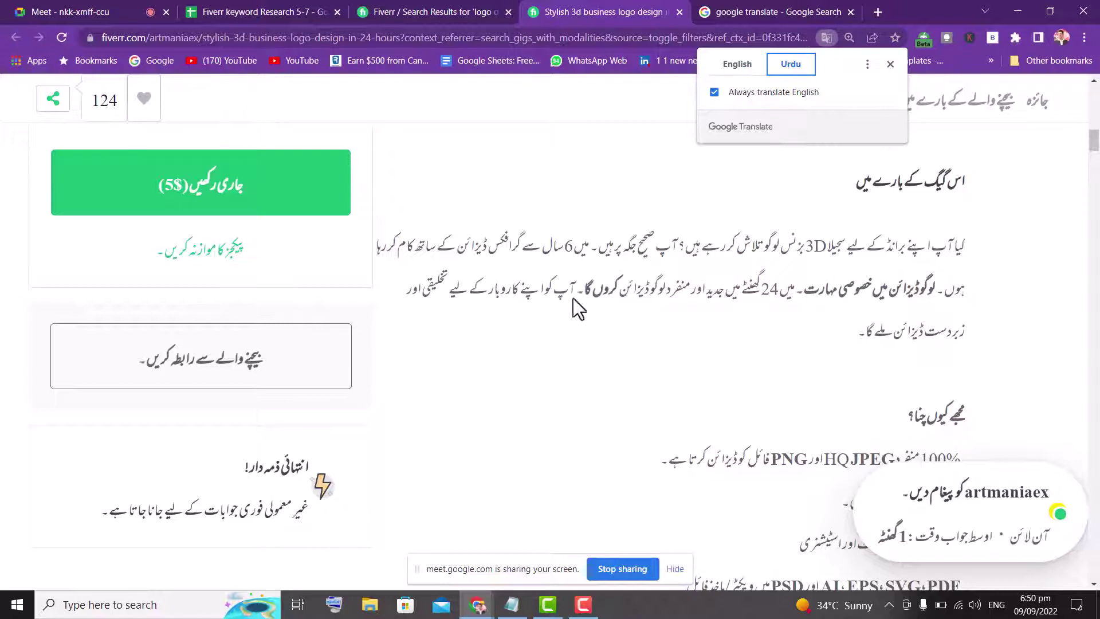
- Search Google for the thumbnail seller's username, switch to the suggested spelling's results and locate the seller's Fiverr profile
click(708, 16)
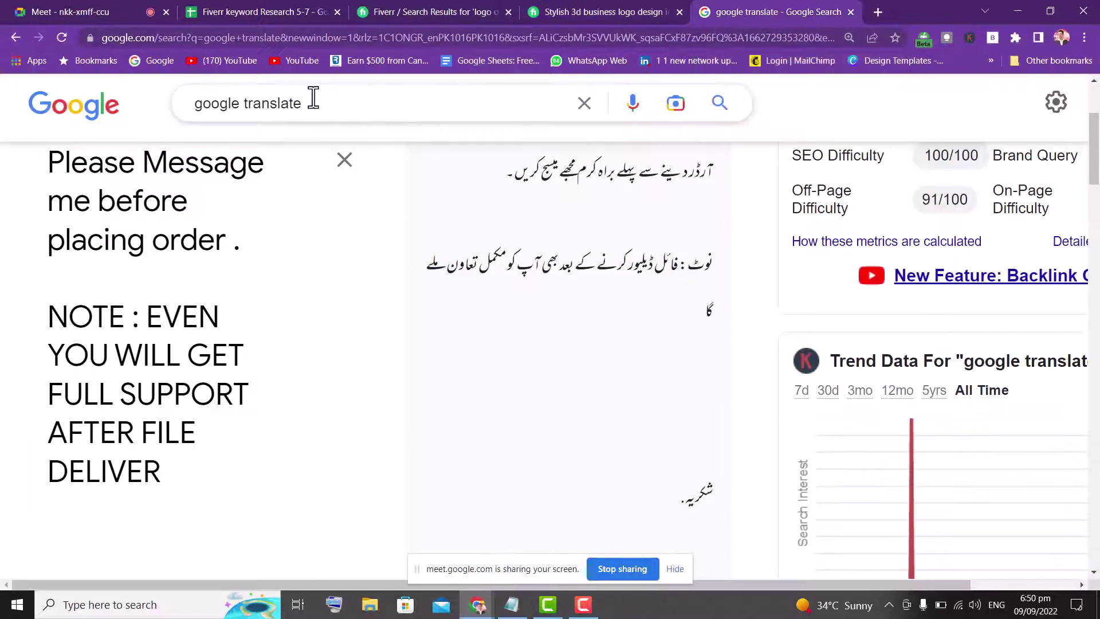
drag(311, 101, 12, 115)
text(t)
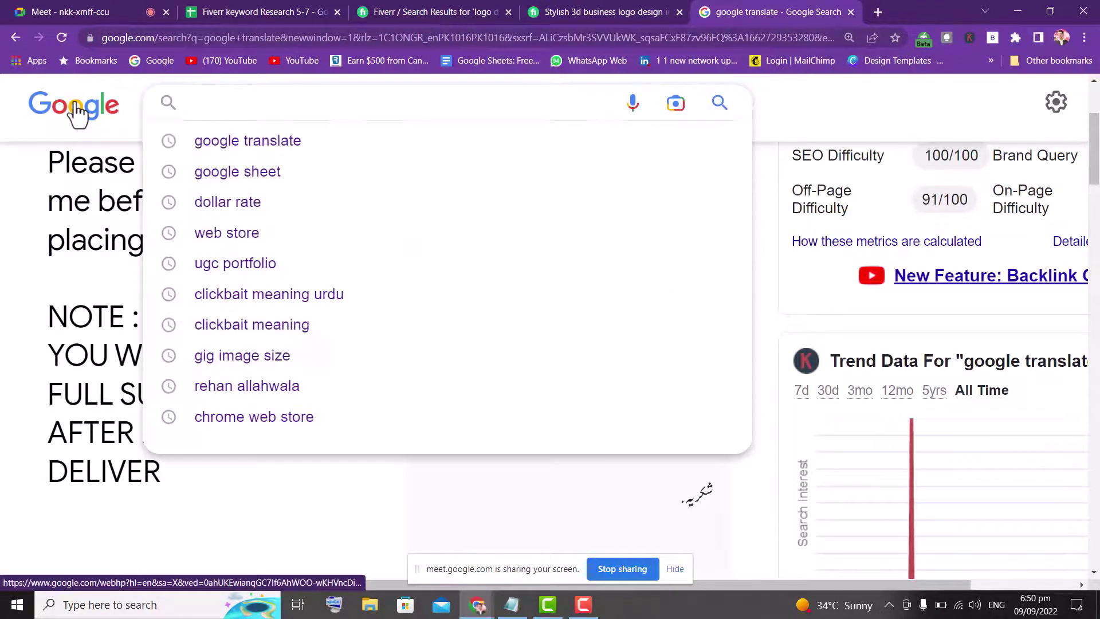
text(huma)
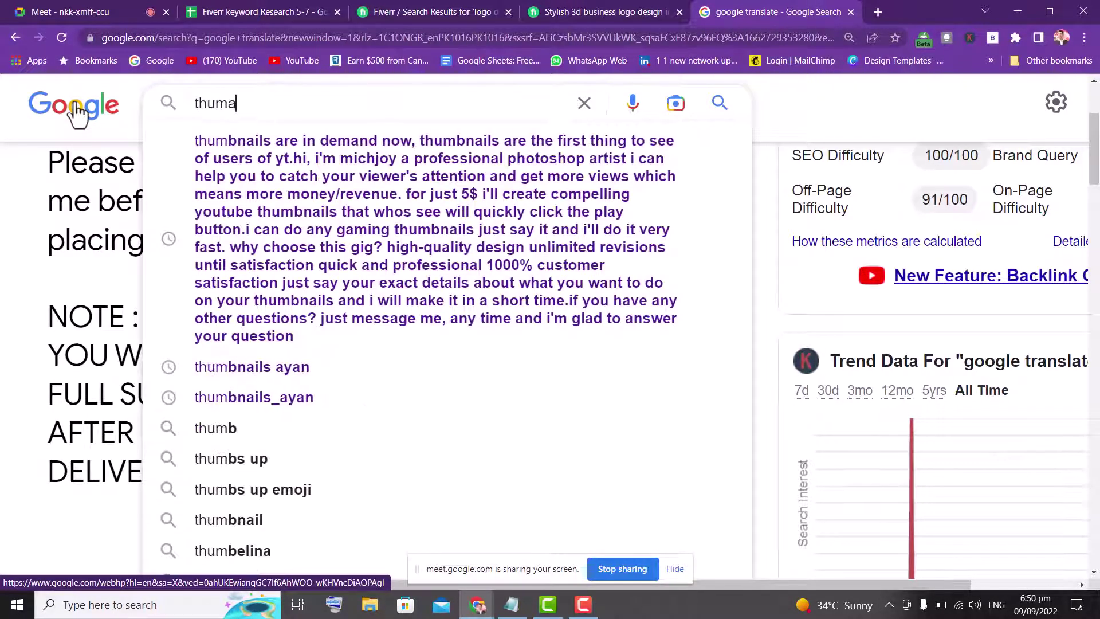
text(bail)
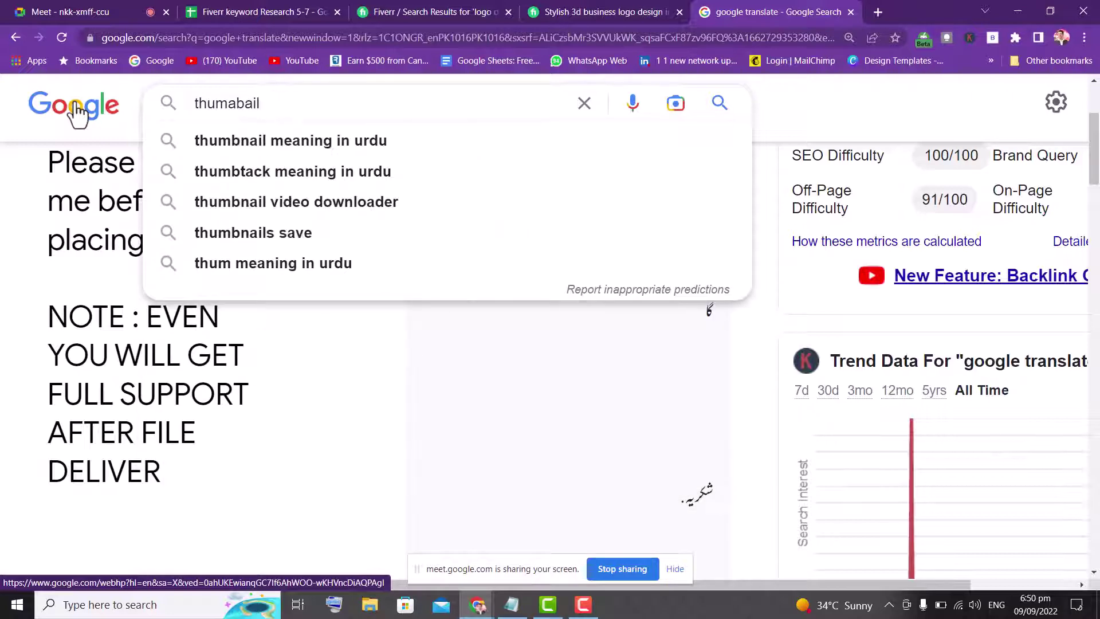
key(BackSpace)
key(BackSpace)
key(BackSpace)
key(BackSpace)
key(BackSpace)
text(bail)
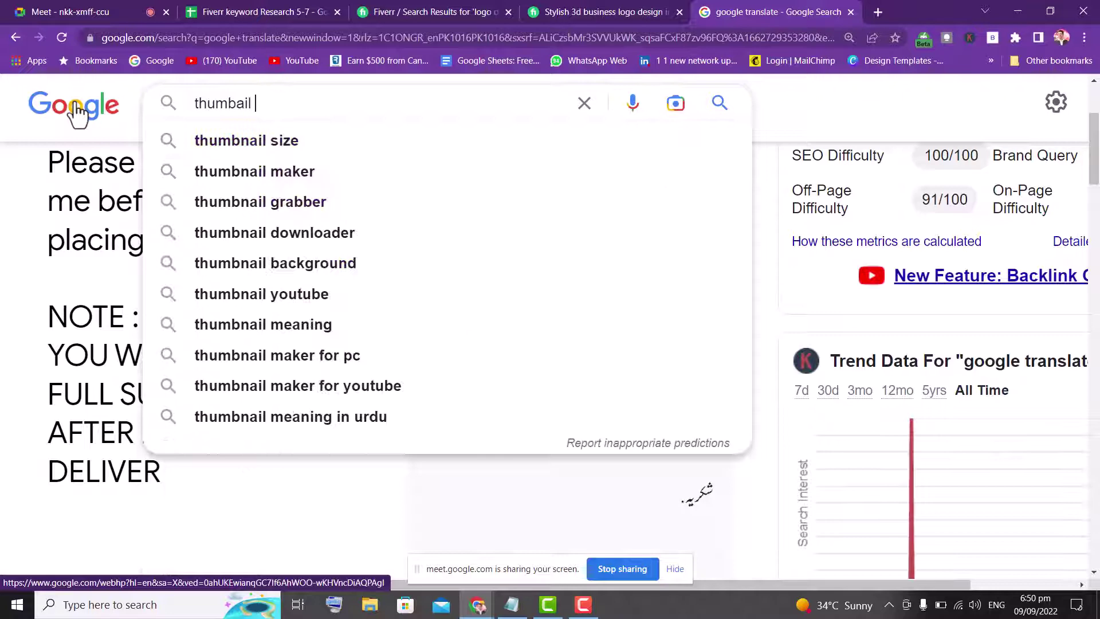
key(BackSpace)
text(_ayan)
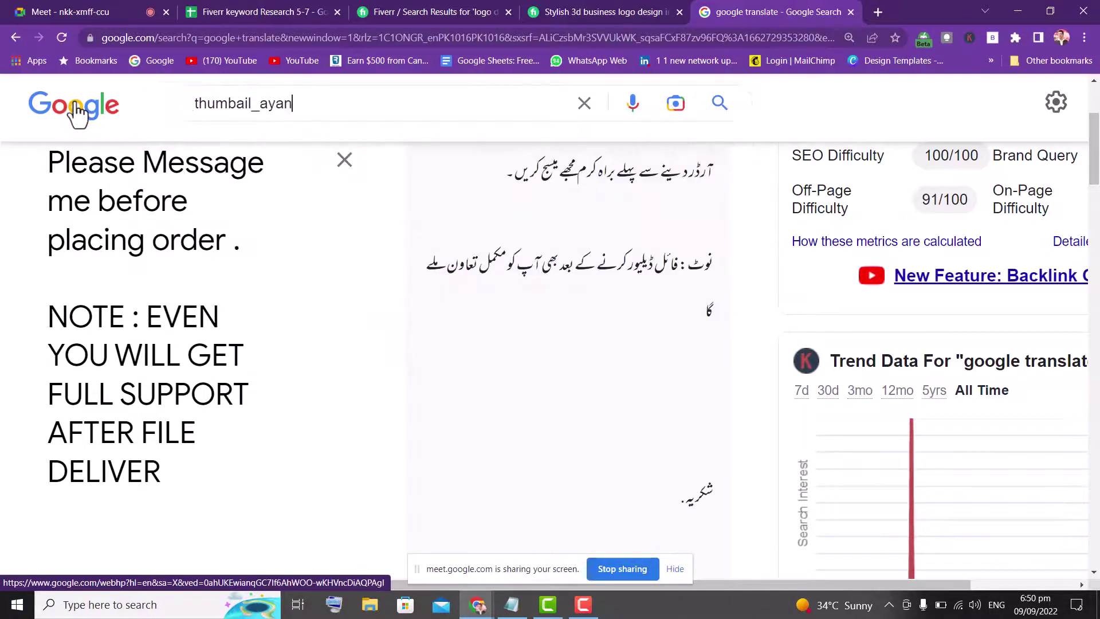
key(Return)
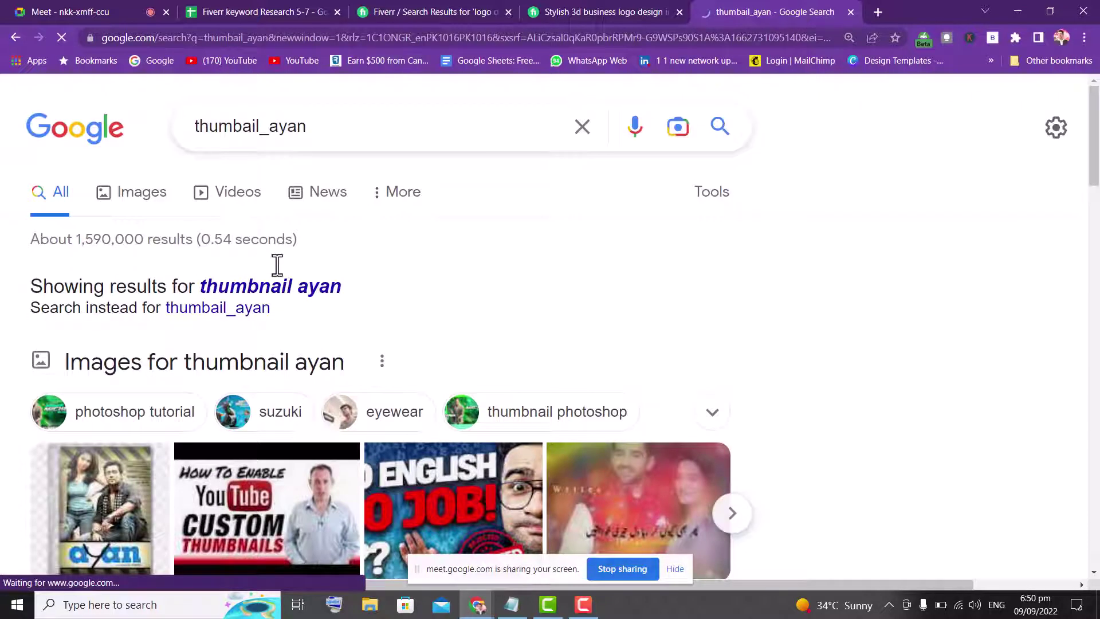
click(280, 288)
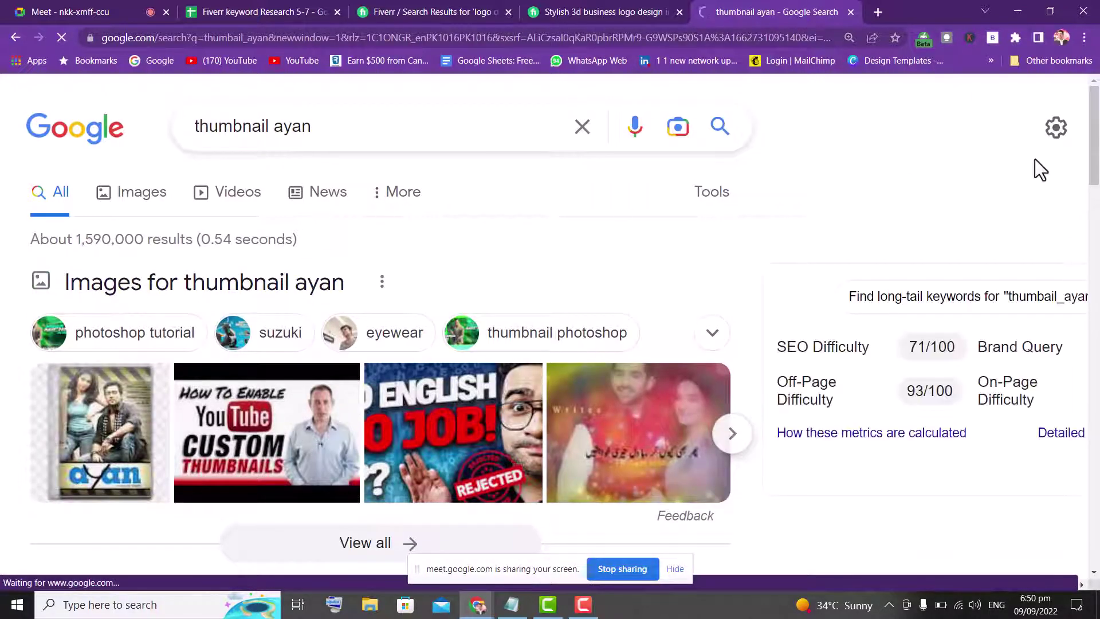
drag(1098, 127, 1098, 196)
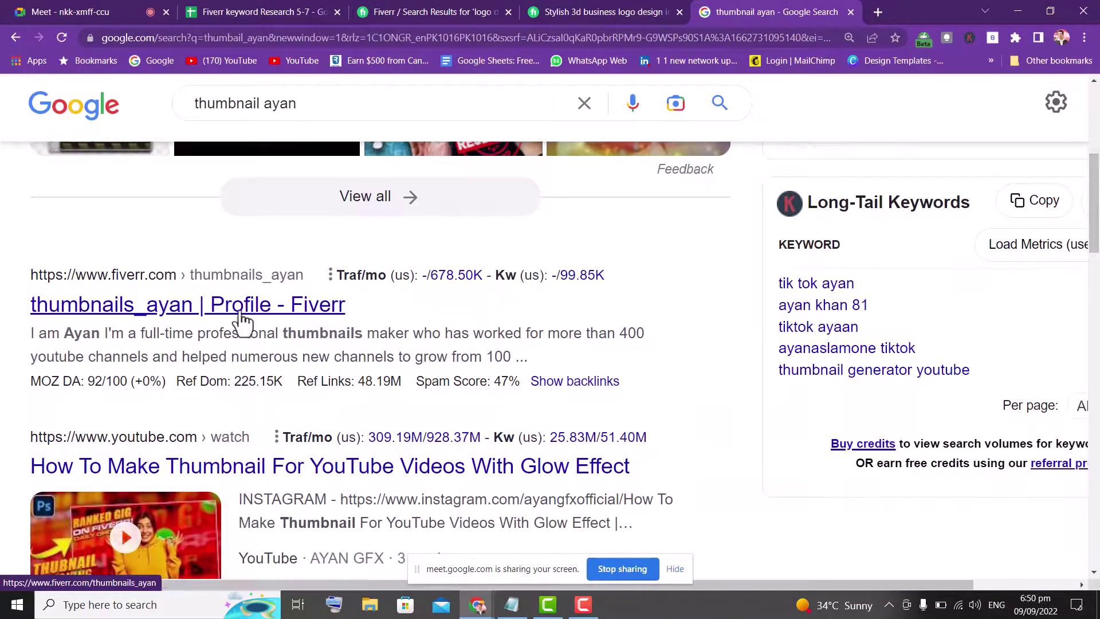
- Open the thumbnail seller's Fiverr profile, open the view-boosting YouTube thumbnail gig and go to its About This Gig section
click(185, 314)
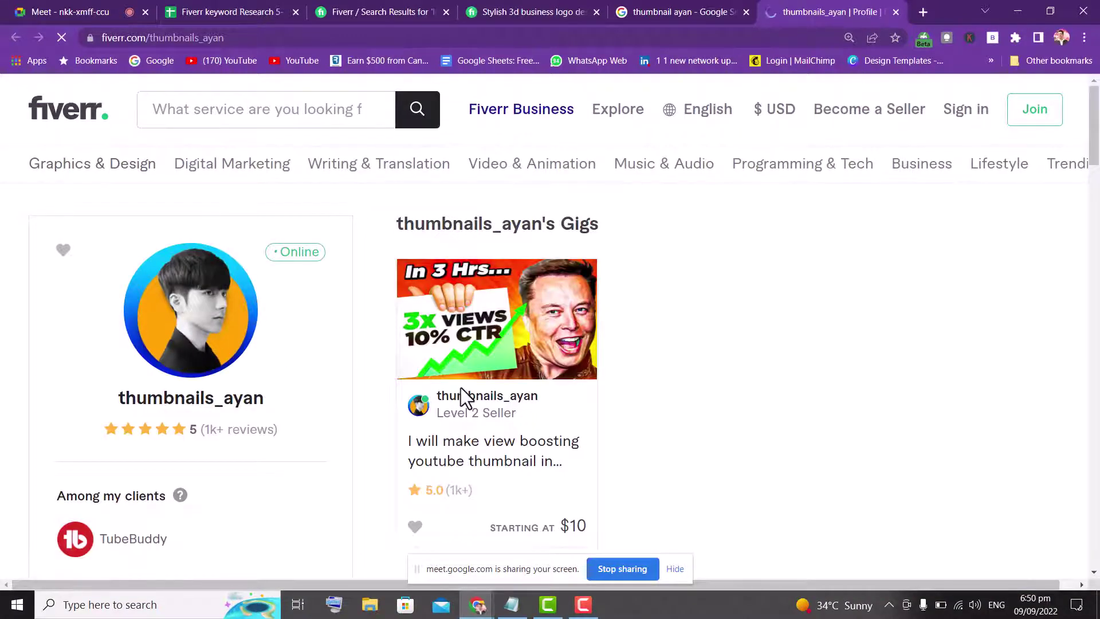
click(463, 467)
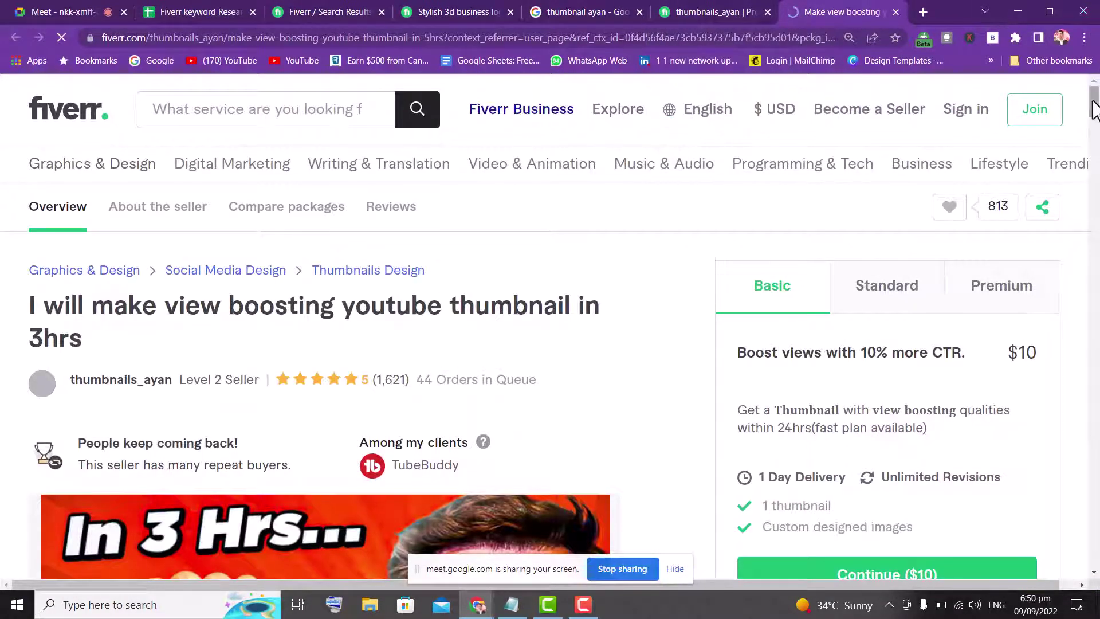
scroll(1093, 112, down, 1)
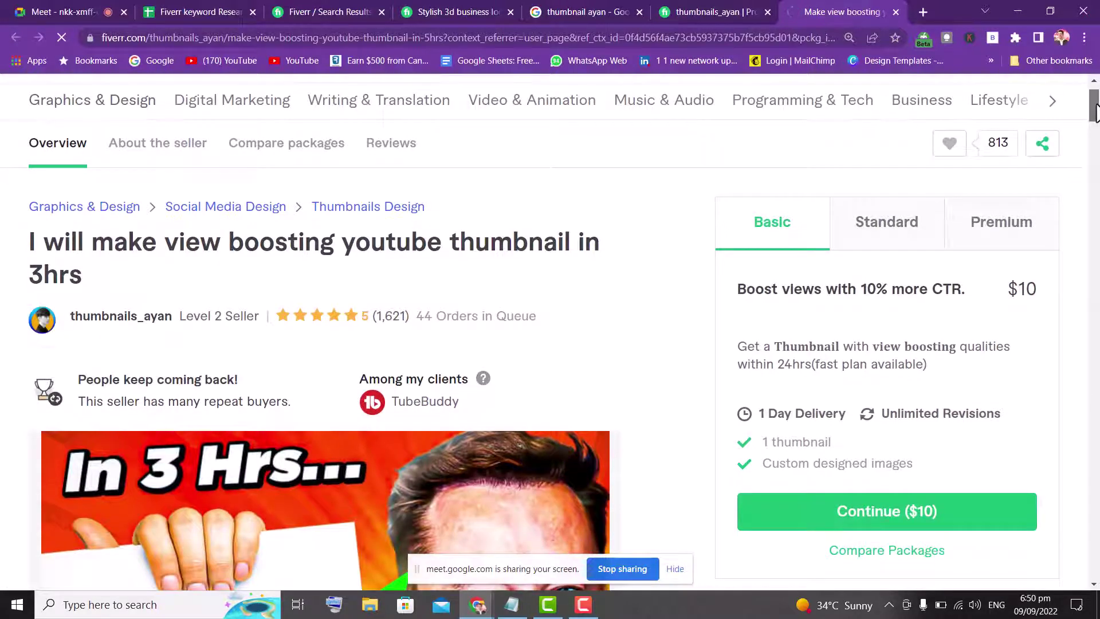
scroll(1095, 112, down, 2)
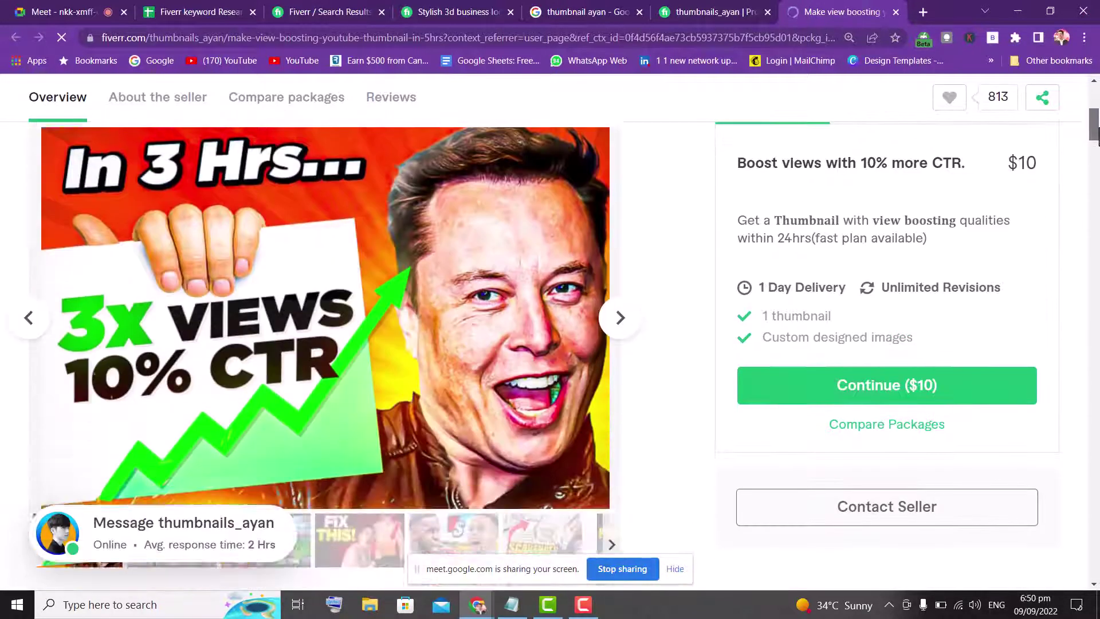
scroll(1095, 146, down, 2)
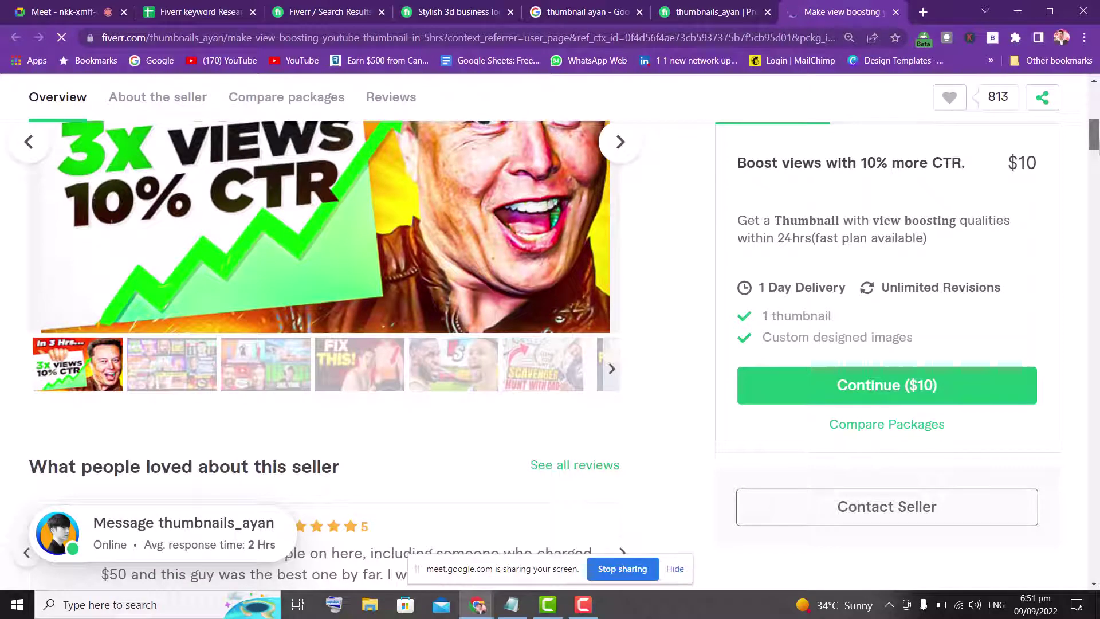
scroll(1097, 179, down, 8)
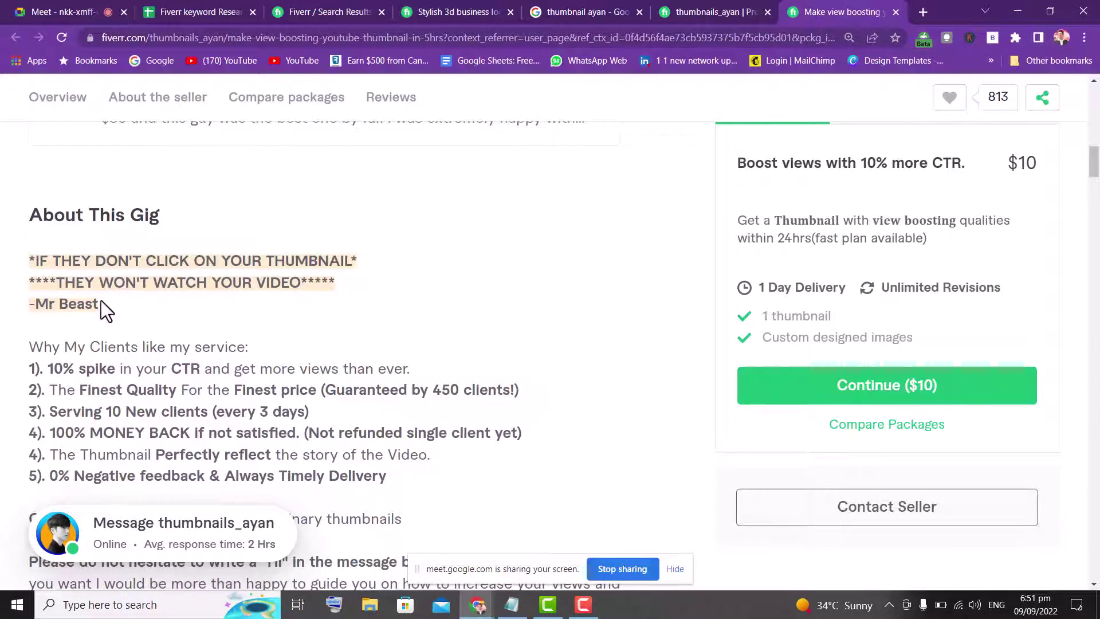
- Read the opening of the gig description, highlighting the Mr Beast quote and the first reasons clients like the service
drag(102, 304, 13, 255)
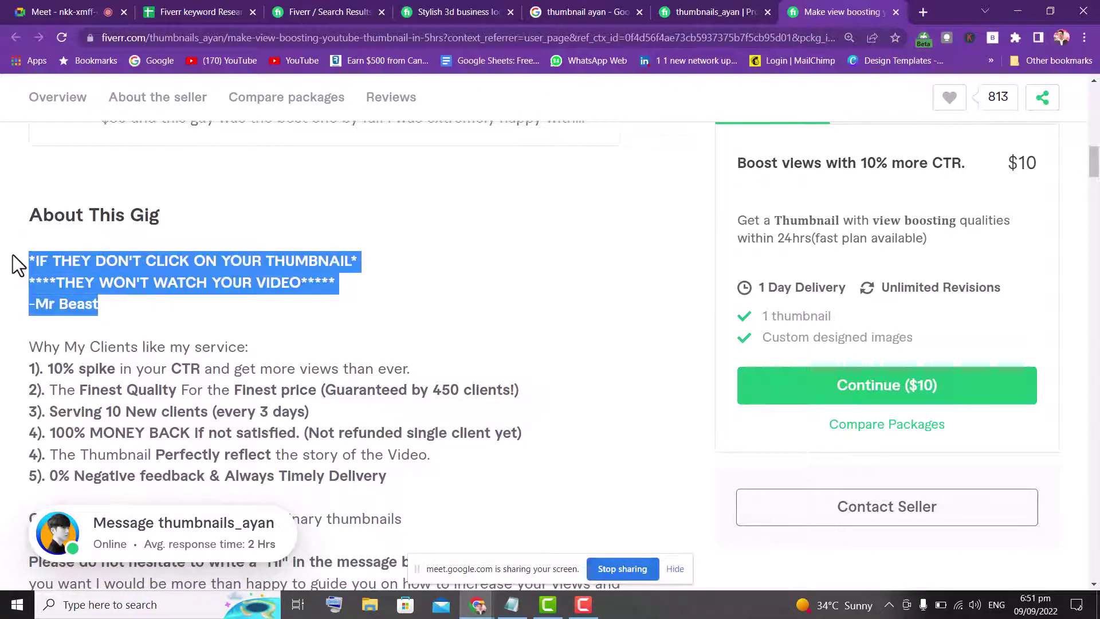
click(126, 313)
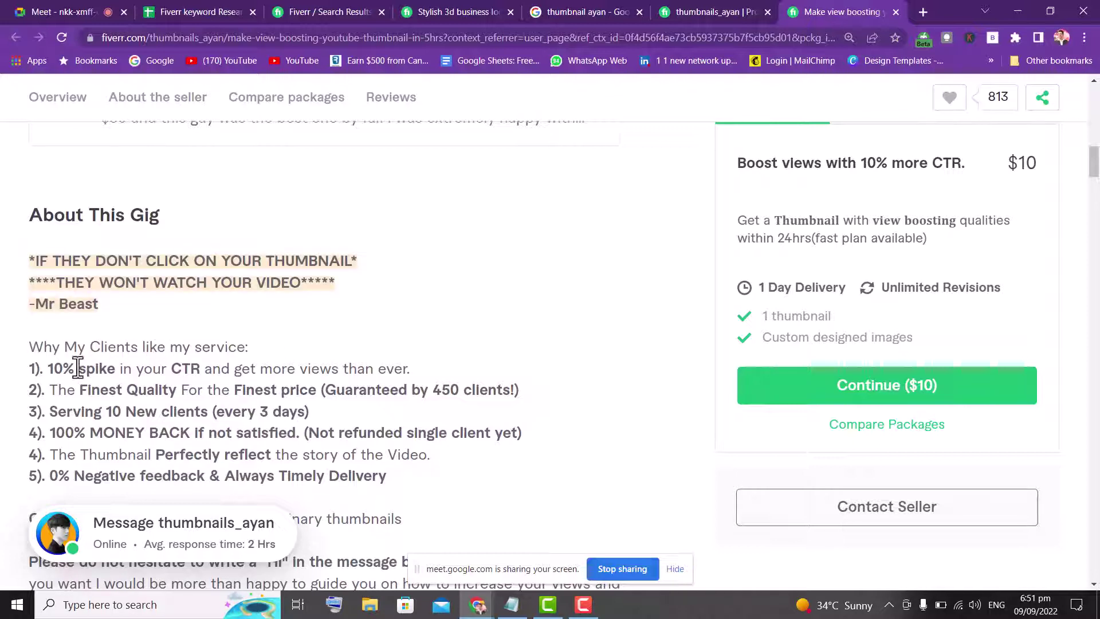
drag(48, 369, 429, 372)
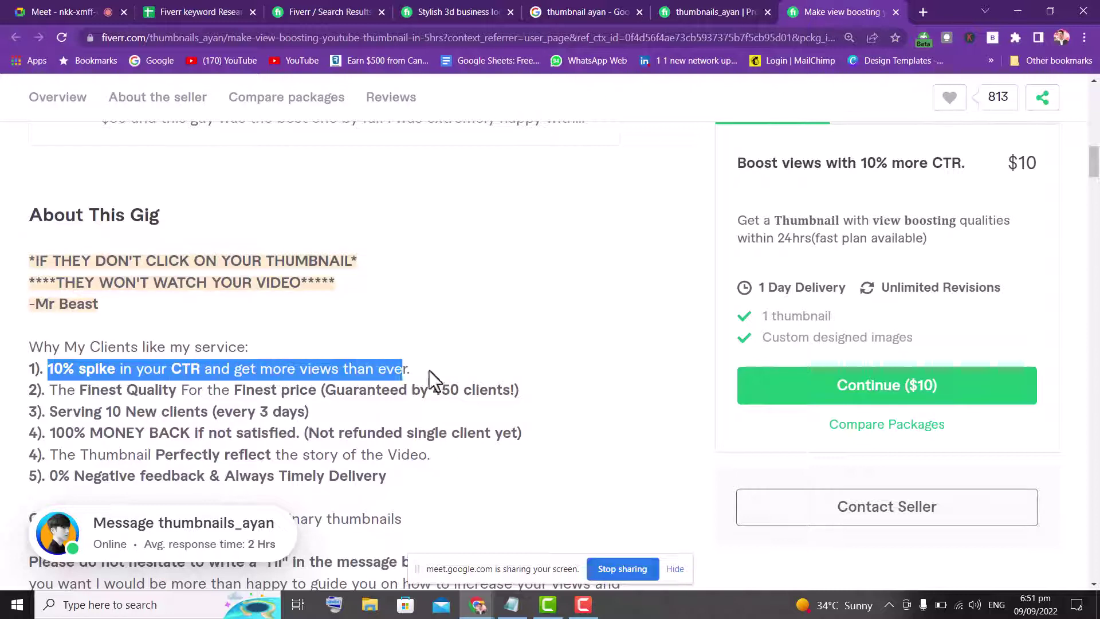
click(449, 371)
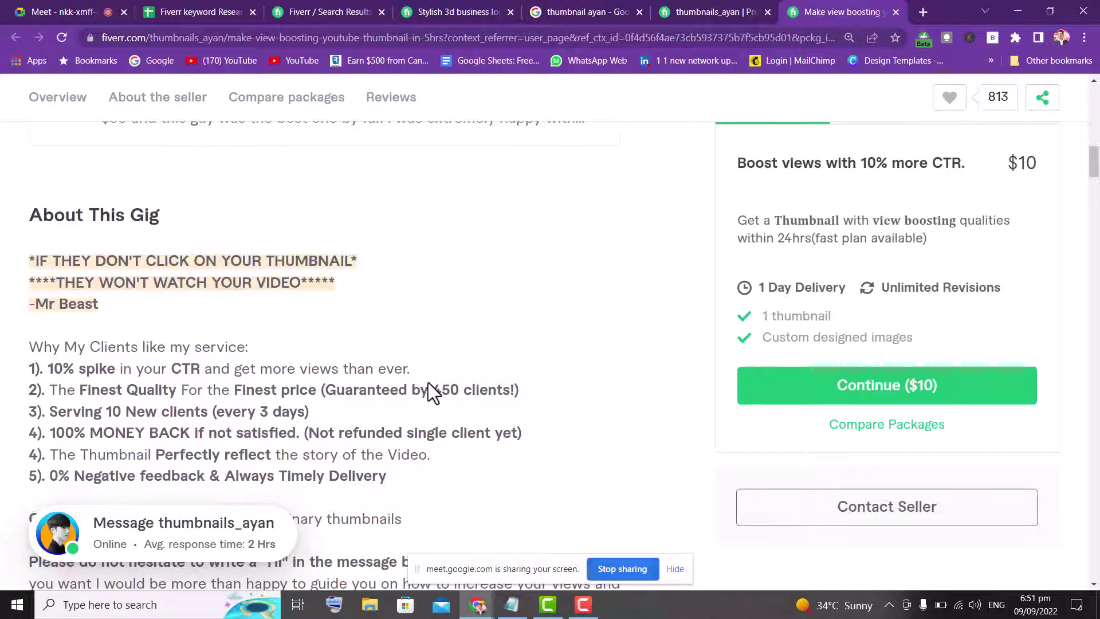
drag(428, 385, 550, 397)
drag(26, 390, 242, 392)
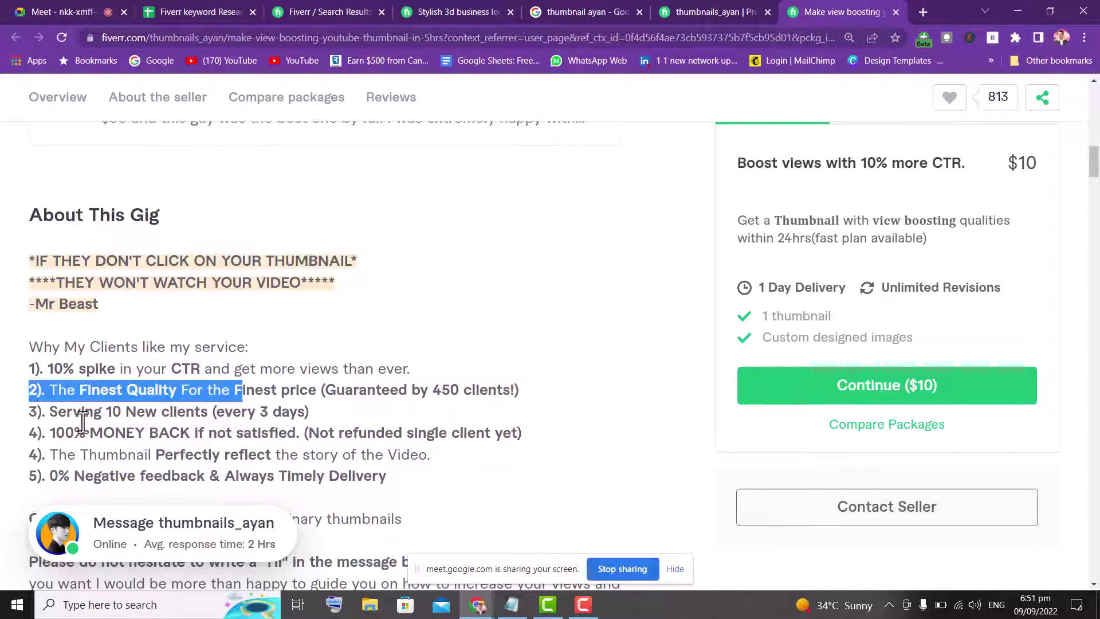
drag(73, 411, 296, 389)
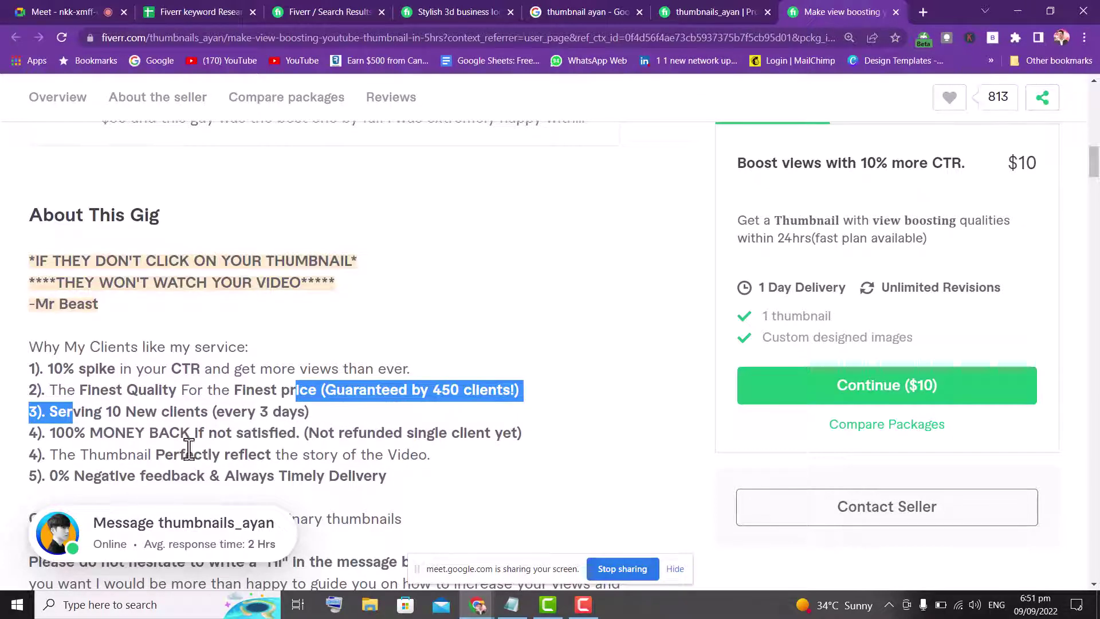
- Translate the thumbnail gig page into Urdu and read its description through the list of thumbnail types
right_click(433, 430)
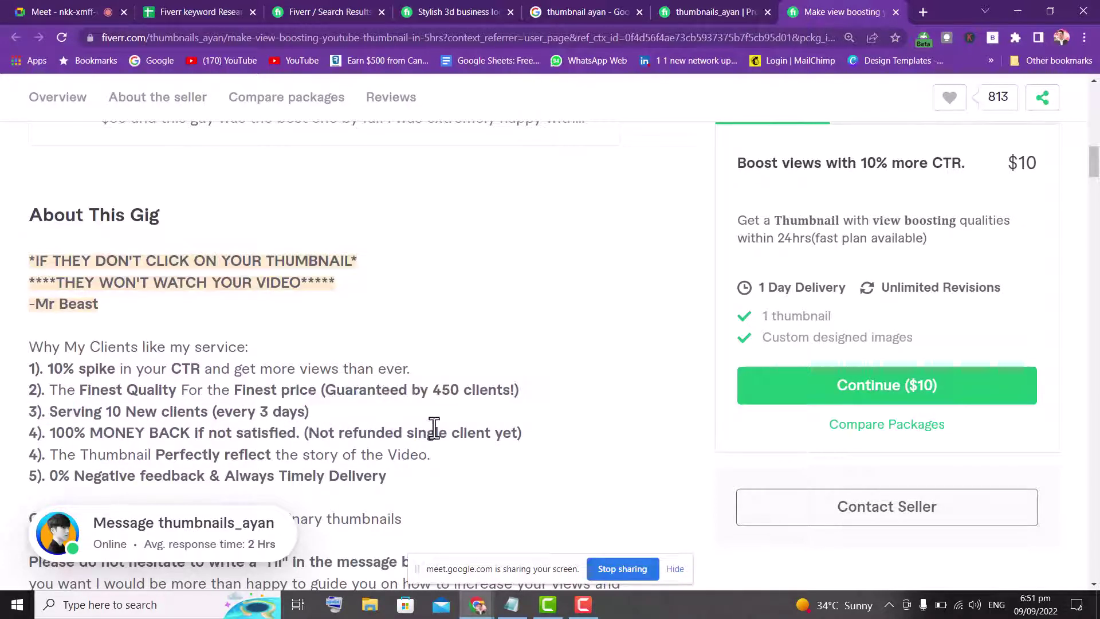
click(515, 338)
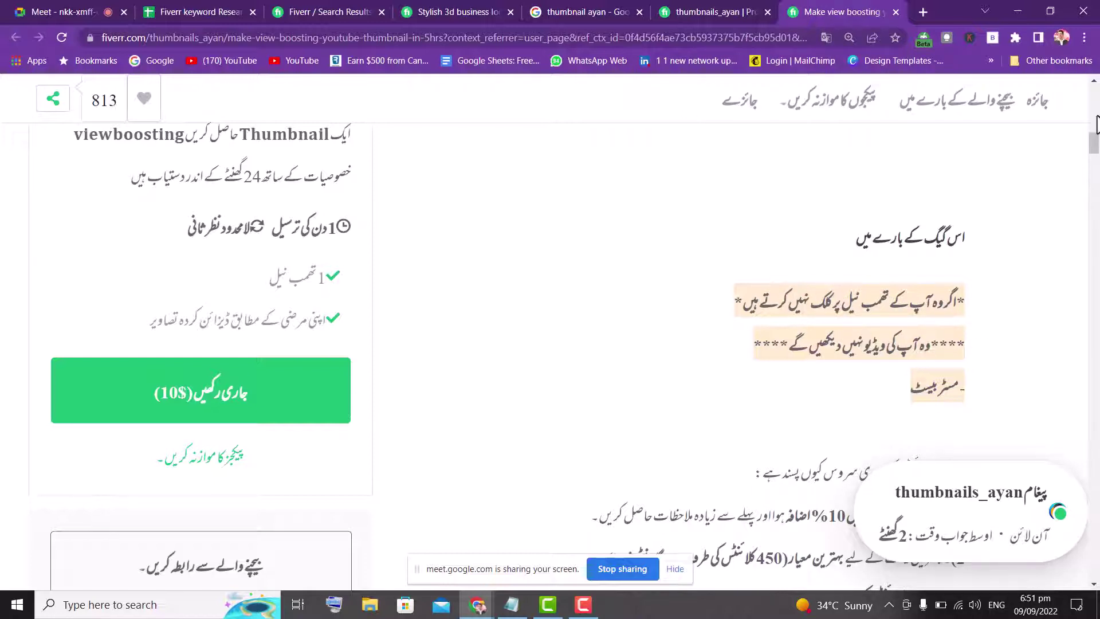
scroll(1094, 160, down, 5)
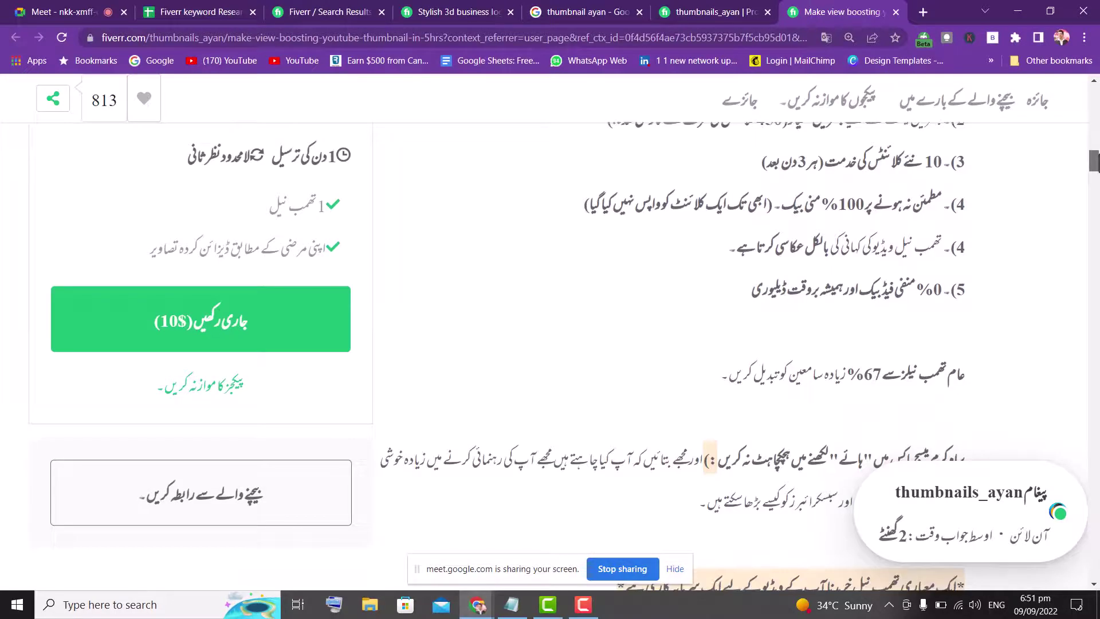
drag(1094, 162, 1094, 182)
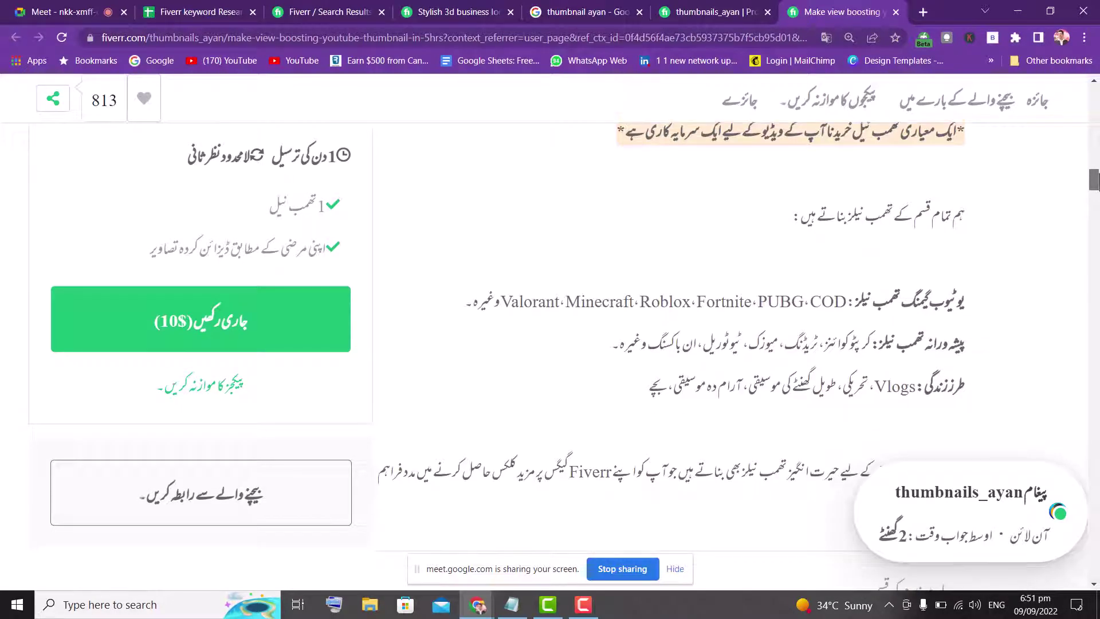
- Switch the translated thumbnail gig page back to English using the browser's translation options
right_click(647, 230)
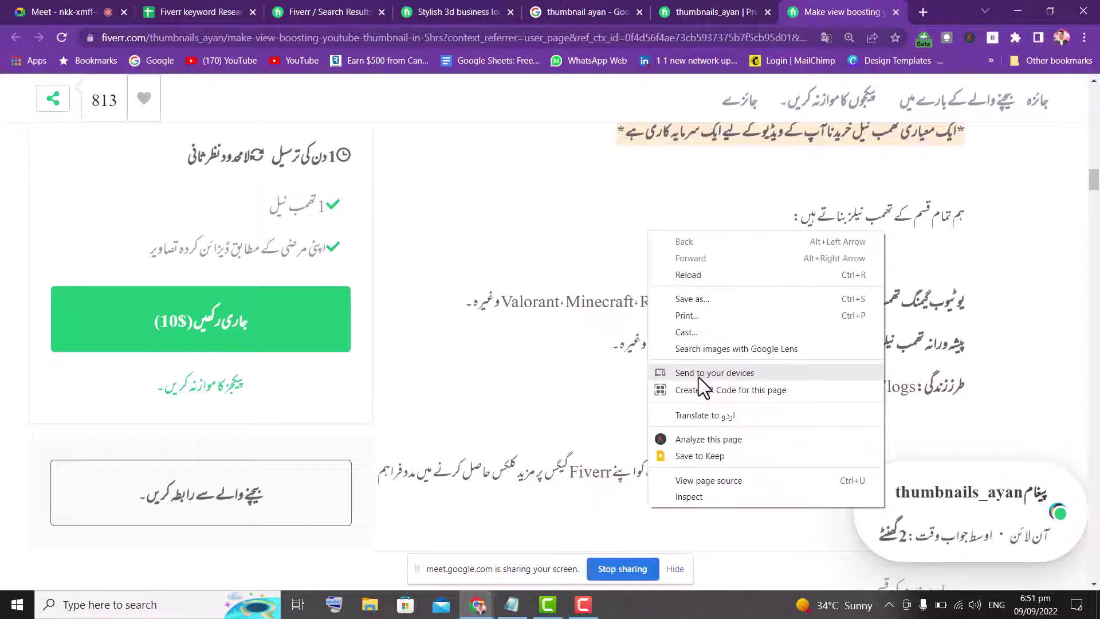
click(712, 415)
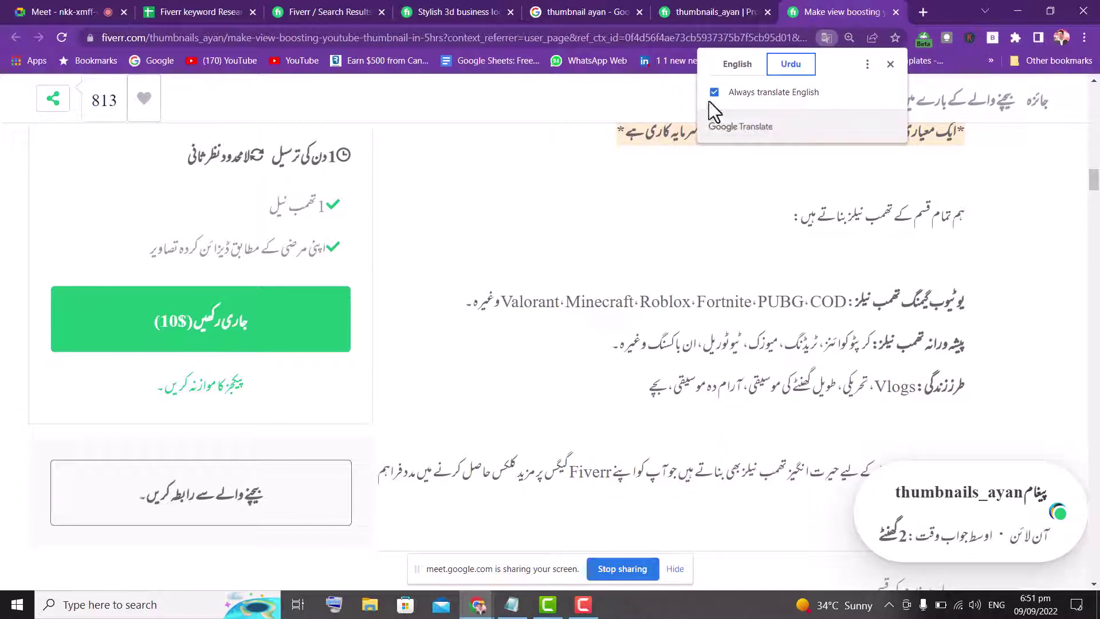
click(727, 67)
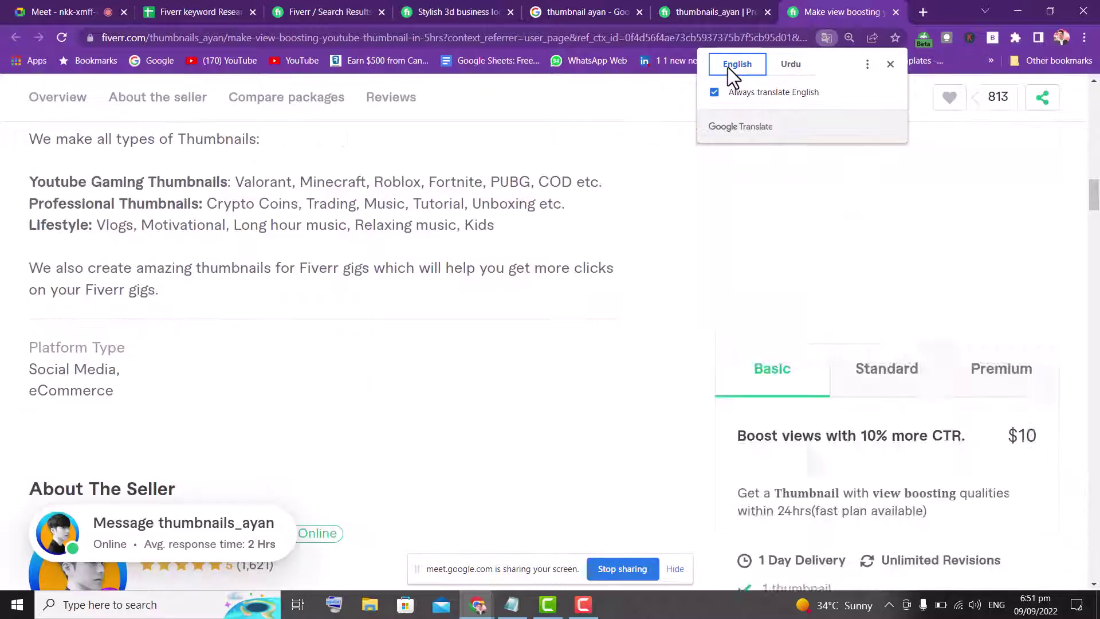
- Expand the FAQ answer on whether to place an order when many orders are in the queue
drag(1094, 194, 1093, 354)
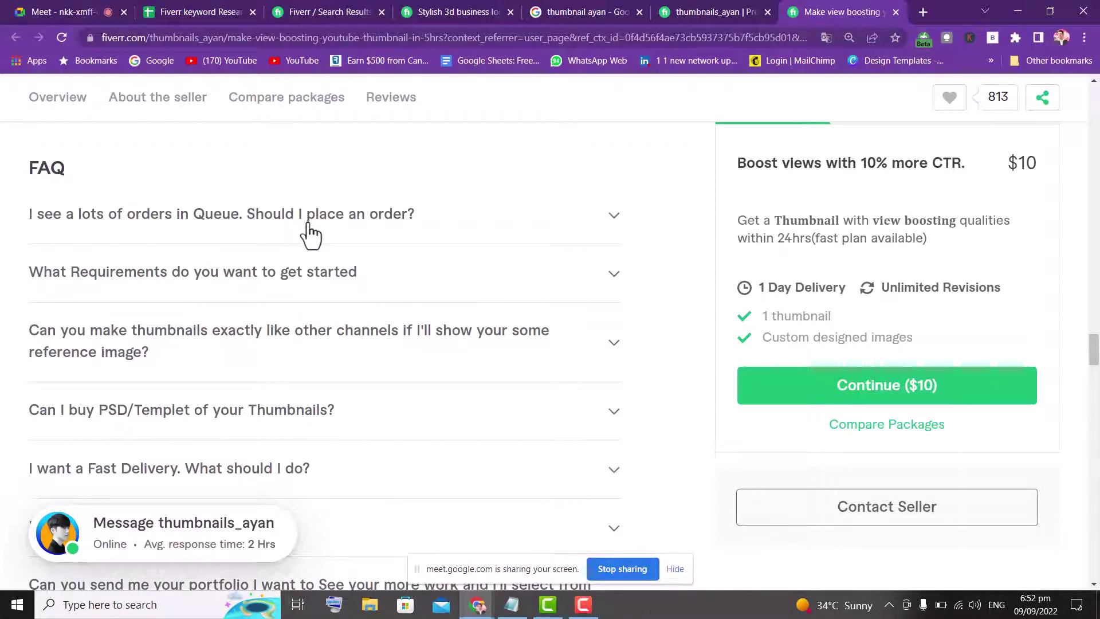
click(339, 232)
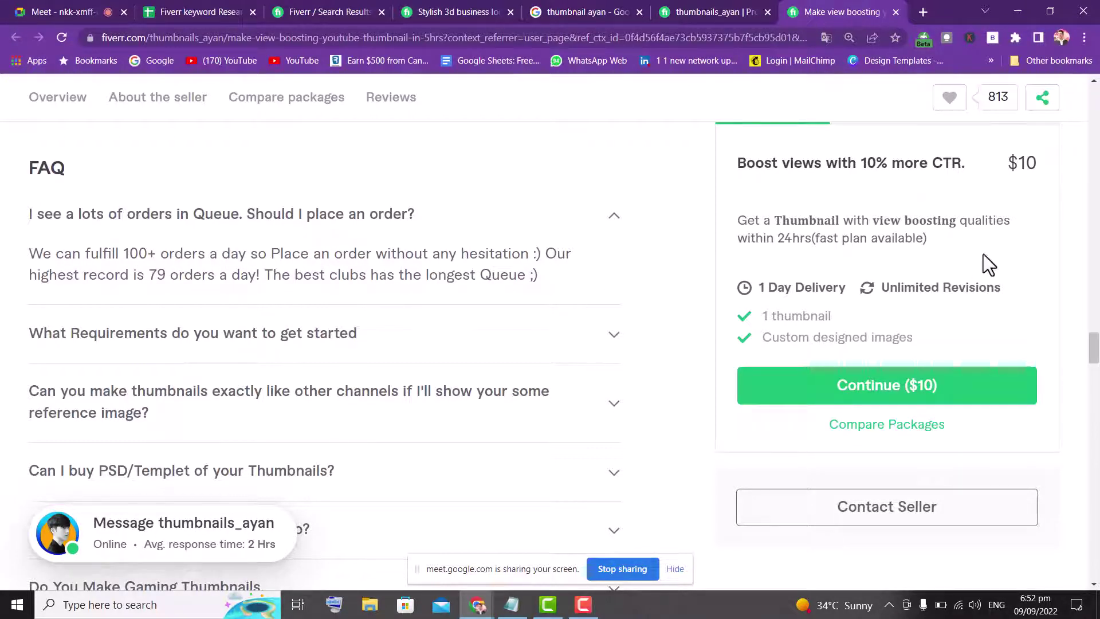
- Return to the start of the gig page and view its Standard and Premium package details
drag(1094, 349, 1094, 99)
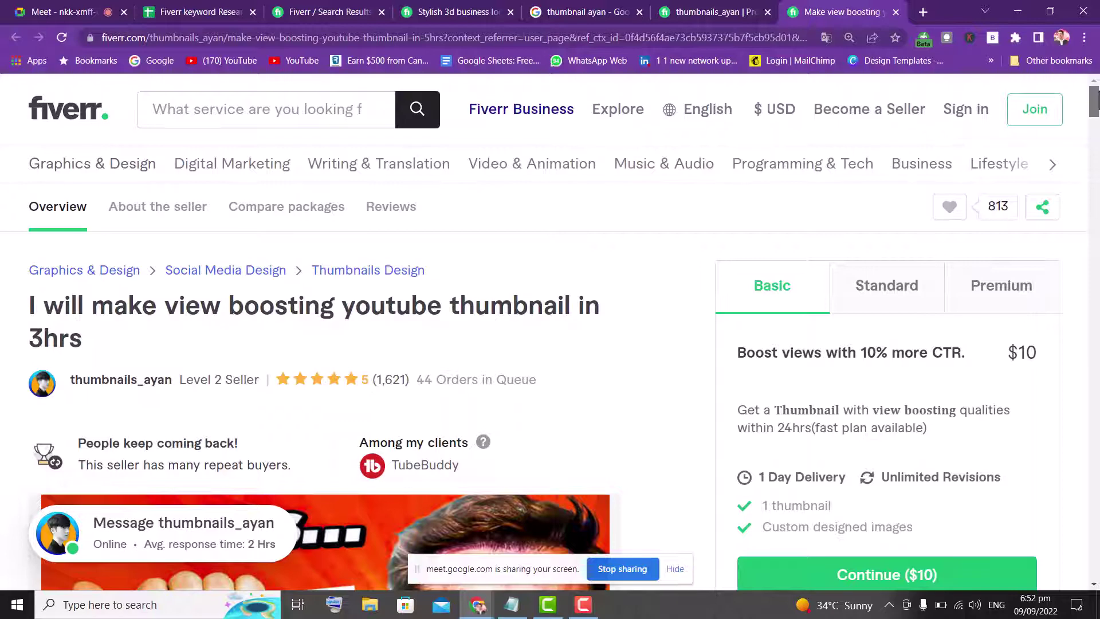
scroll(550, 332, down, 3)
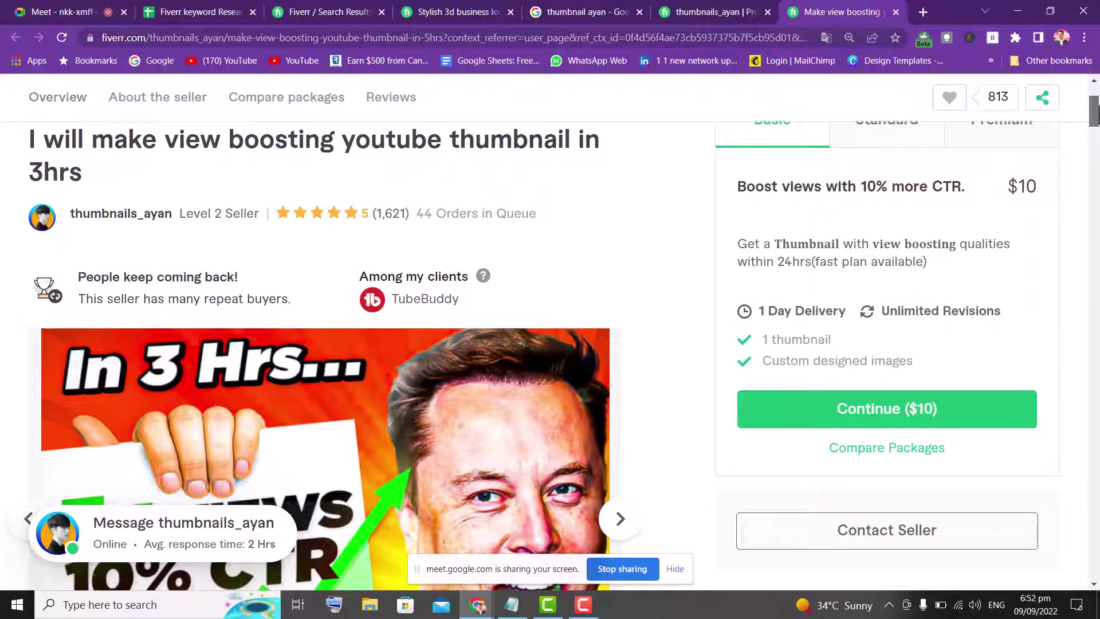
scroll(550, 343, up, 3)
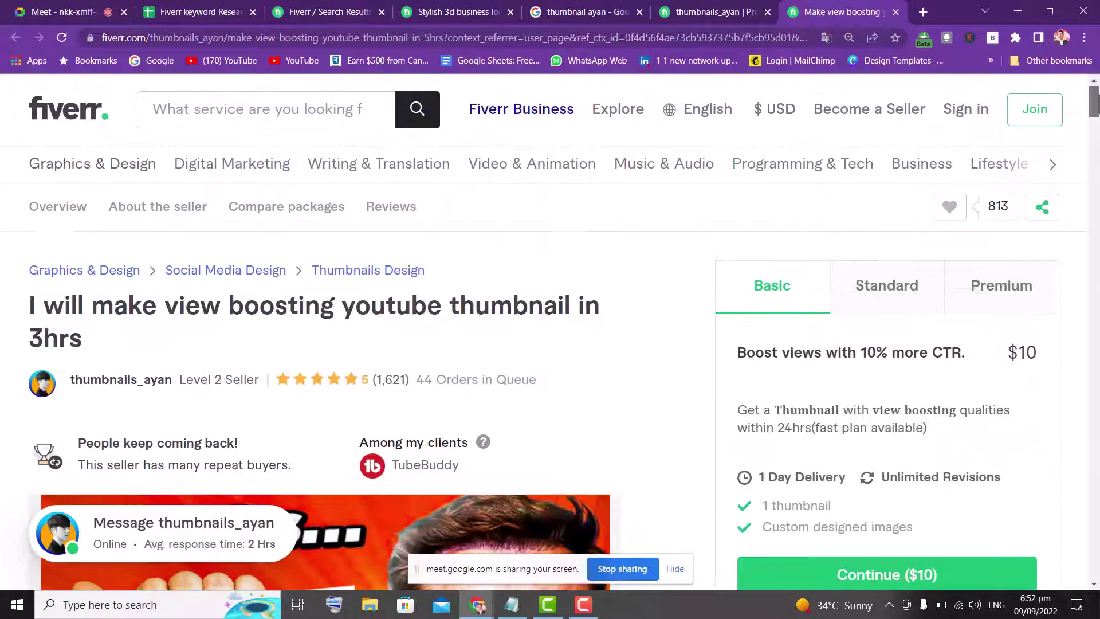
click(895, 305)
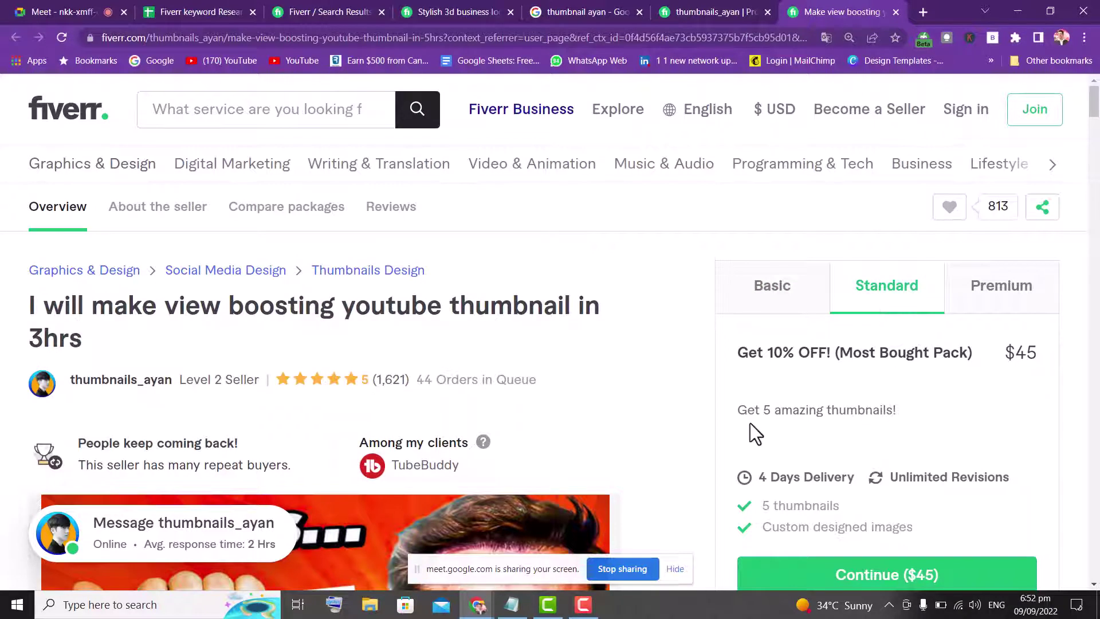
click(995, 297)
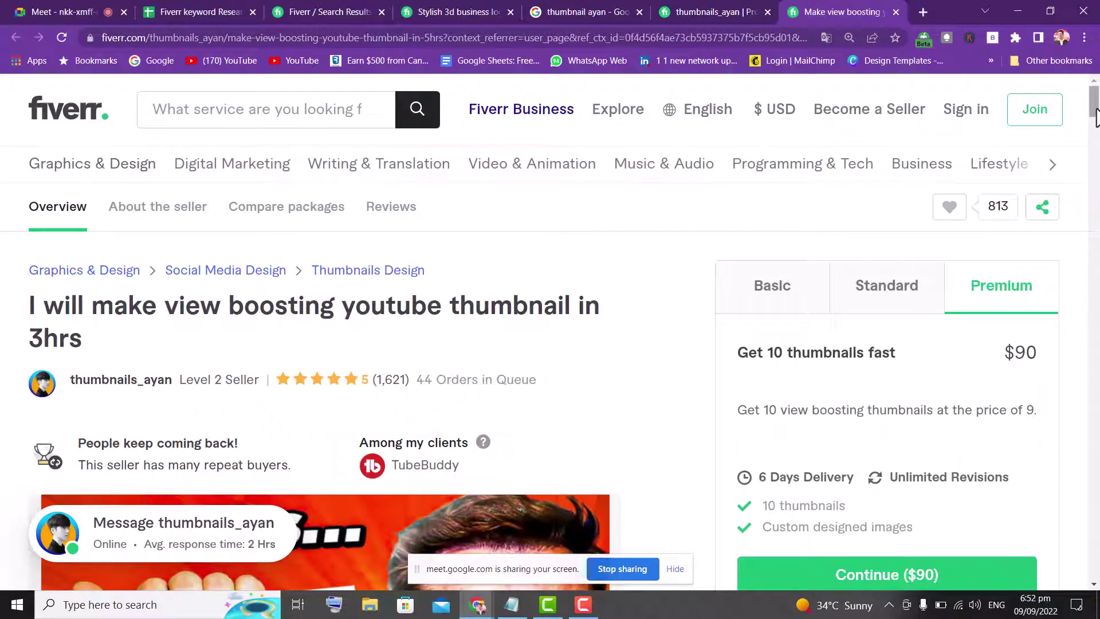
- Review the gig's Compare Packages table and highlight the Premium package's title
drag(1094, 106, 1096, 320)
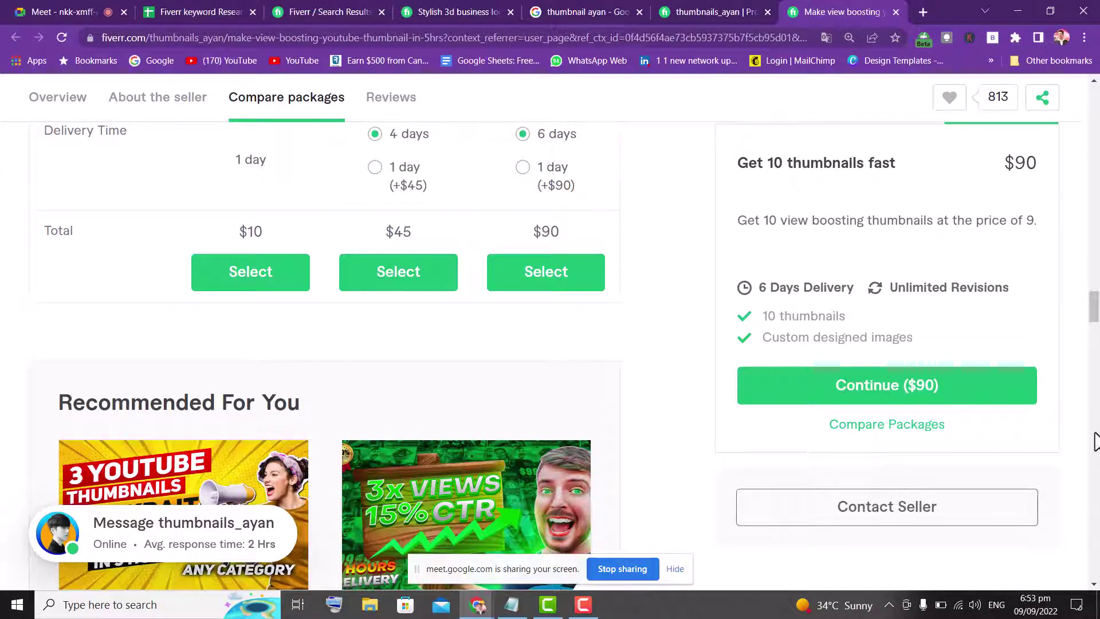
drag(1097, 321, 1095, 288)
drag(738, 243, 882, 255)
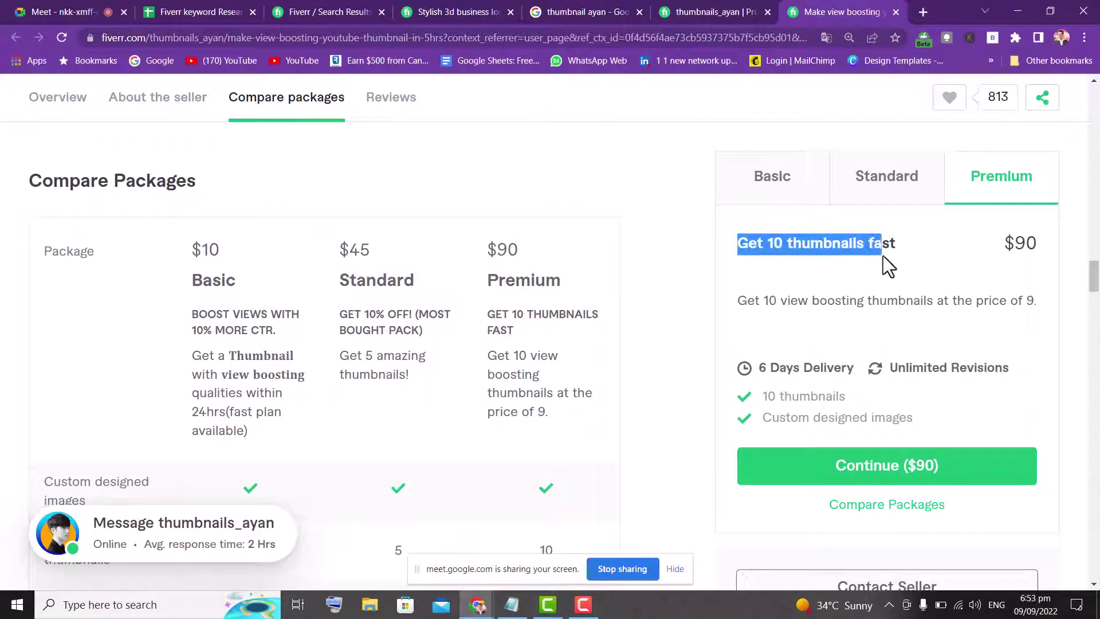
- Show the Basic package and highlight its title, its description and its delivery time
click(783, 189)
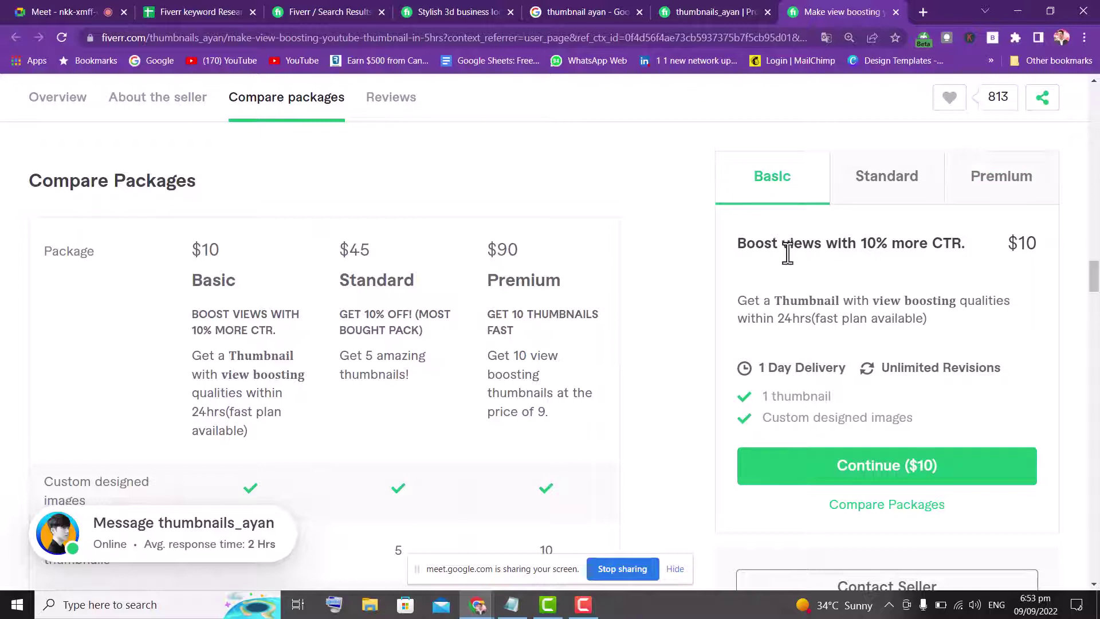
drag(728, 236, 975, 262)
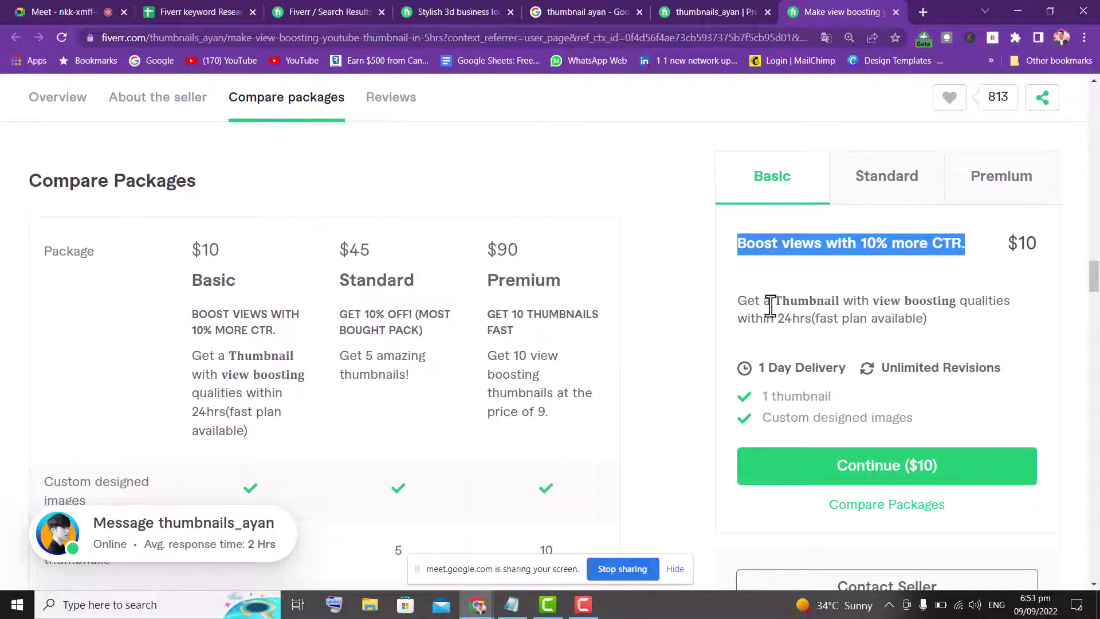
drag(770, 304, 950, 332)
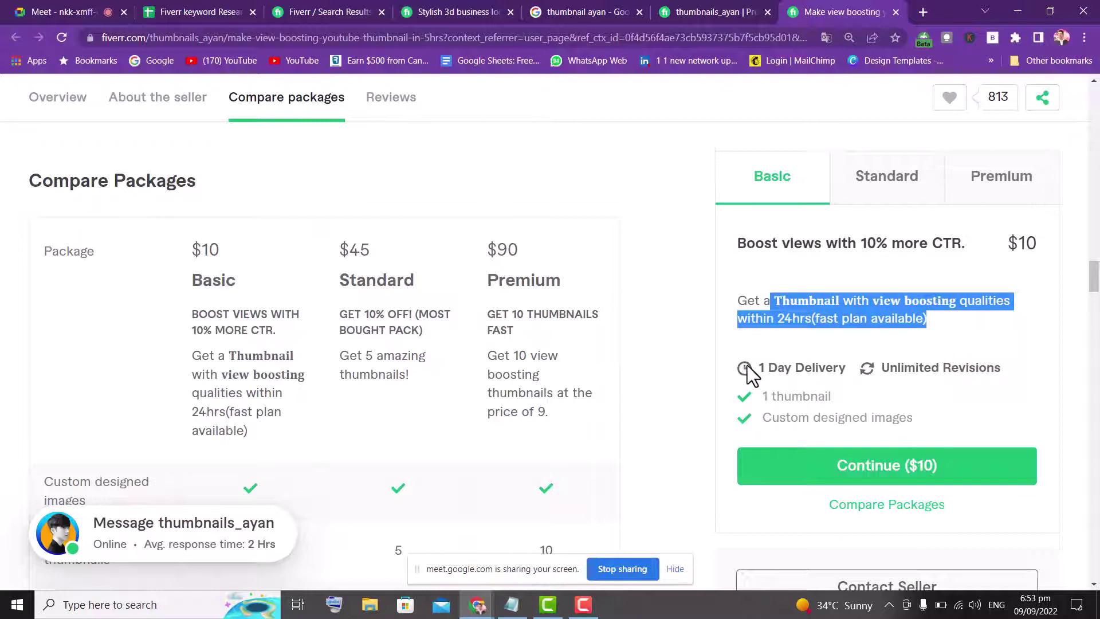
drag(747, 365, 872, 366)
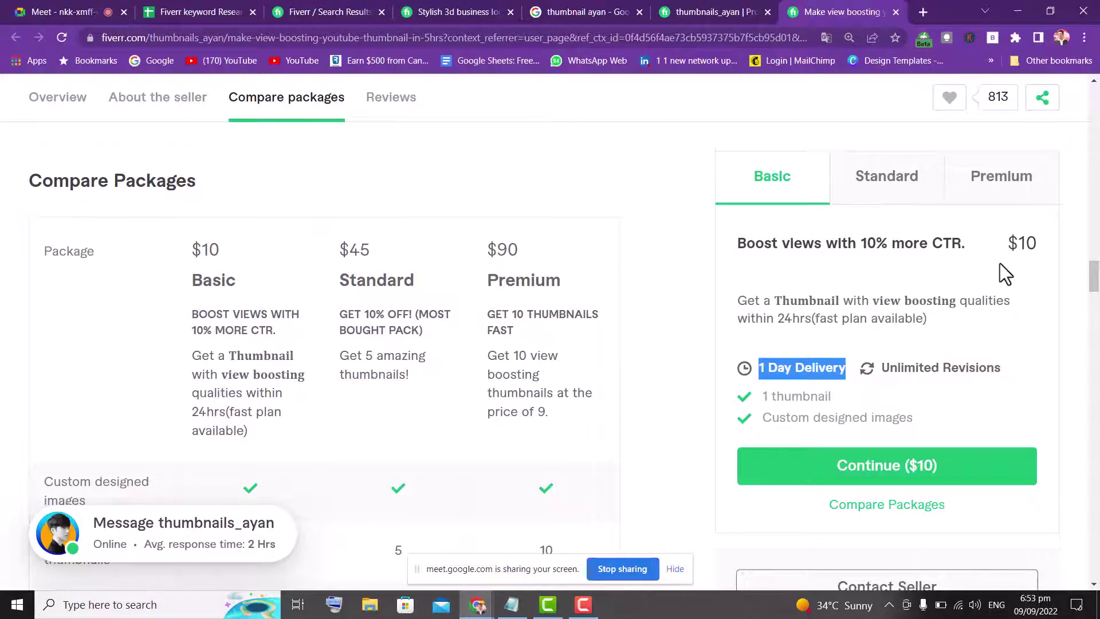
- Compare the Standard and Basic packages, highlighting the Basic price before returning to the Standard offer
click(903, 201)
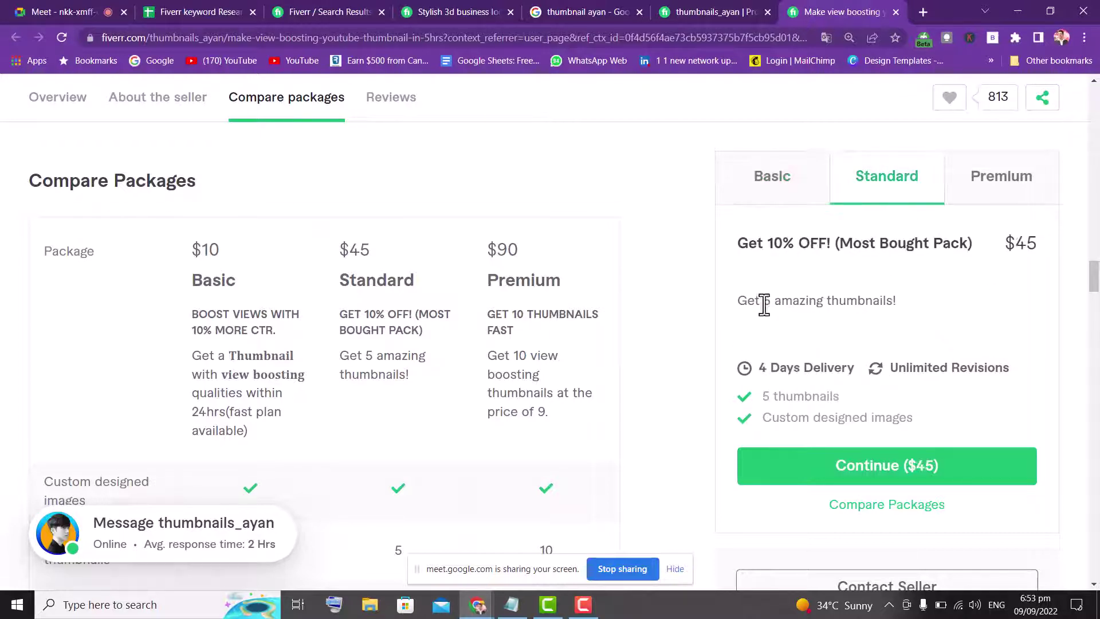
click(756, 178)
drag(1008, 244, 1042, 256)
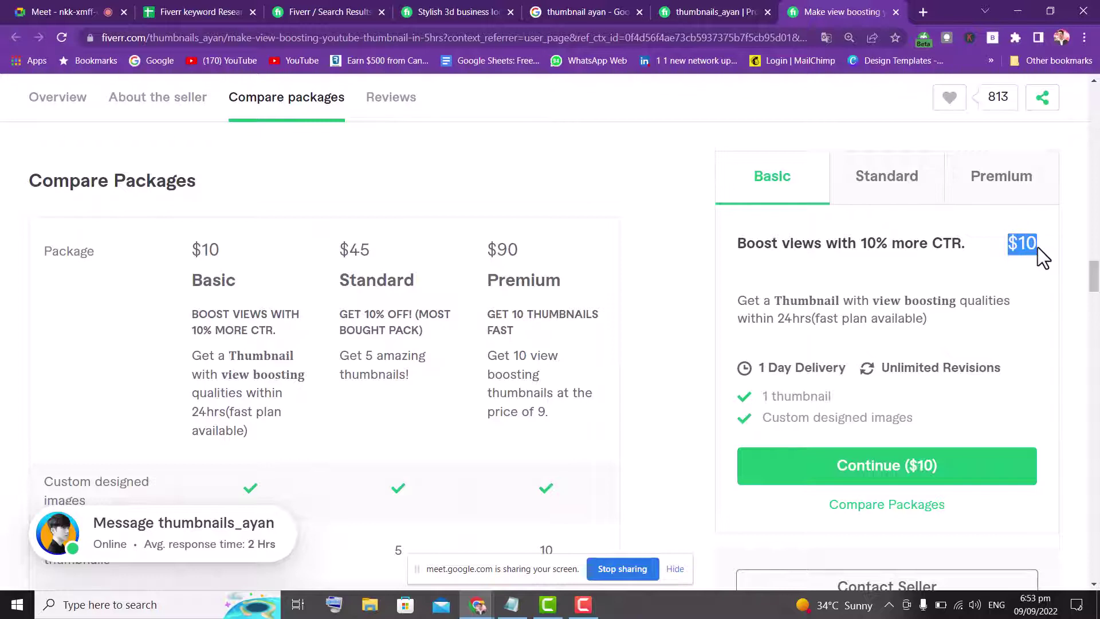
click(885, 195)
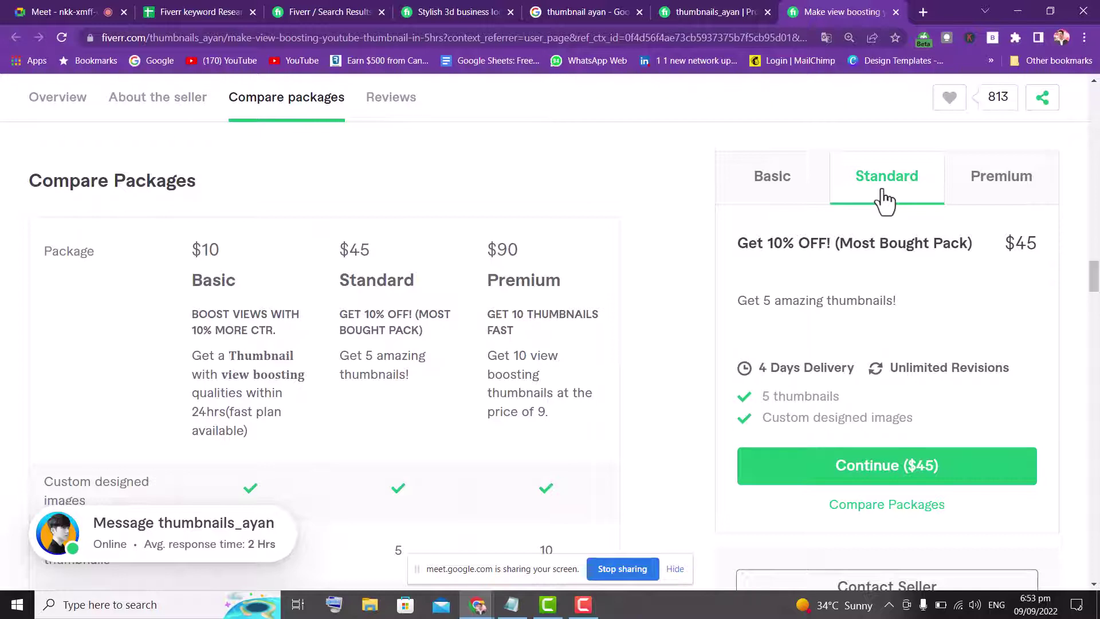
- View the gig's Premium package and its FAQ list, and return to the seller's Fiverr profile
click(1012, 200)
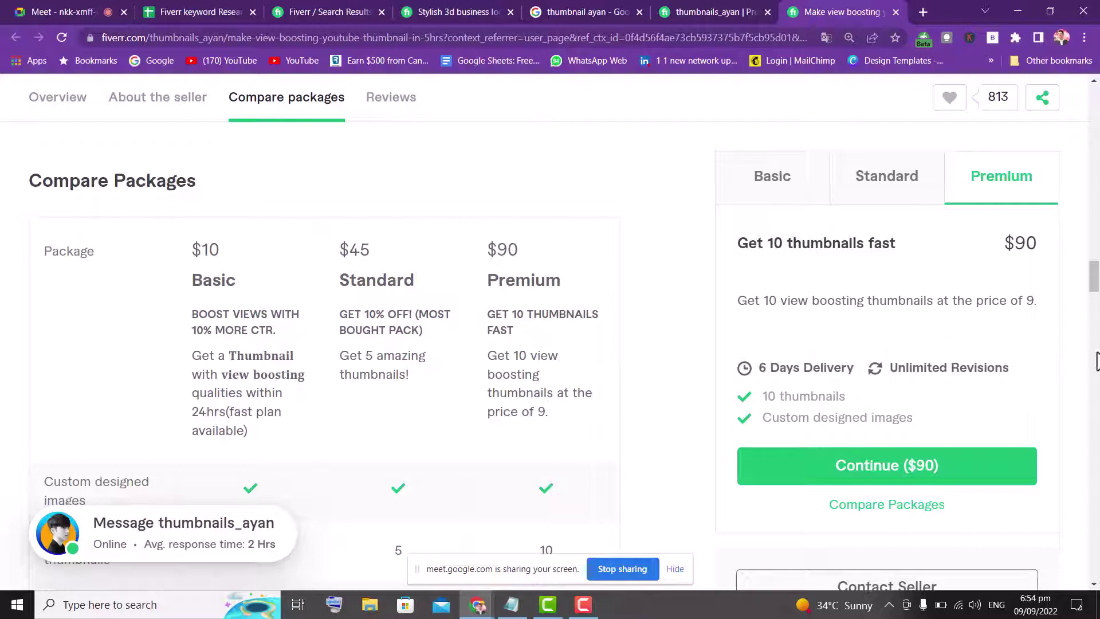
drag(1094, 277, 1094, 370)
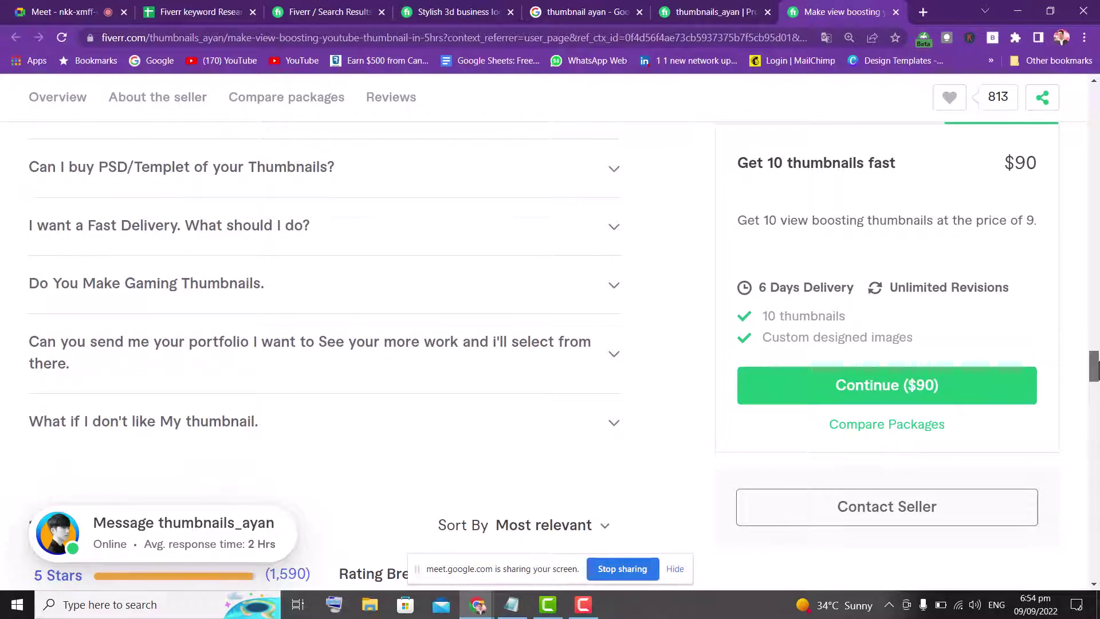
click(714, 13)
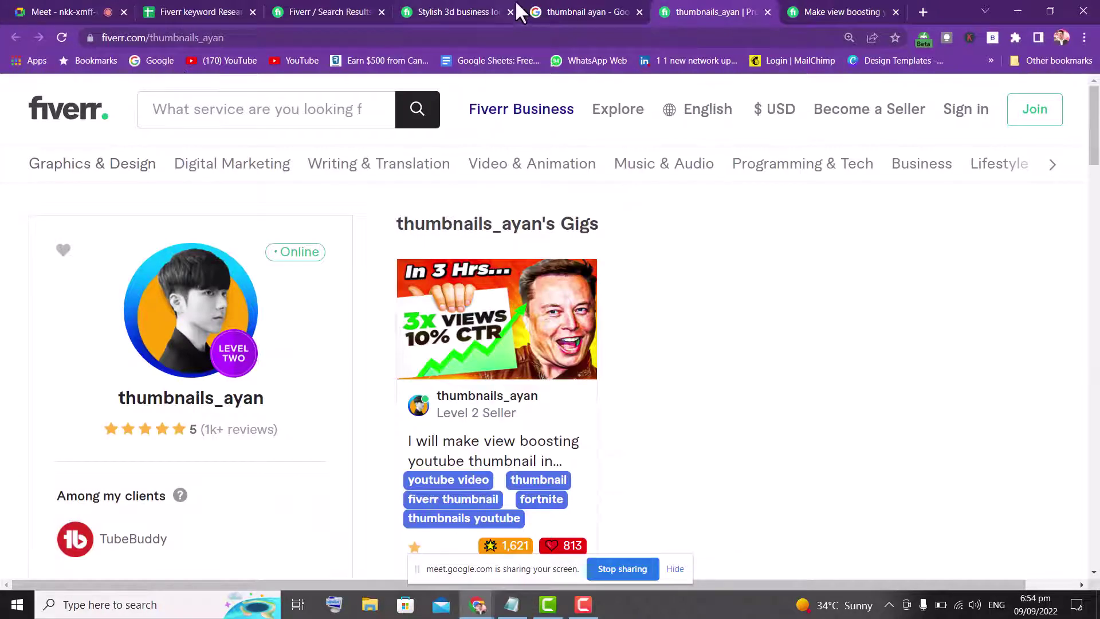
- Review the existing Google results for the thumbnail seller and try to open the second results page
click(530, 2)
drag(1094, 178, 1094, 104)
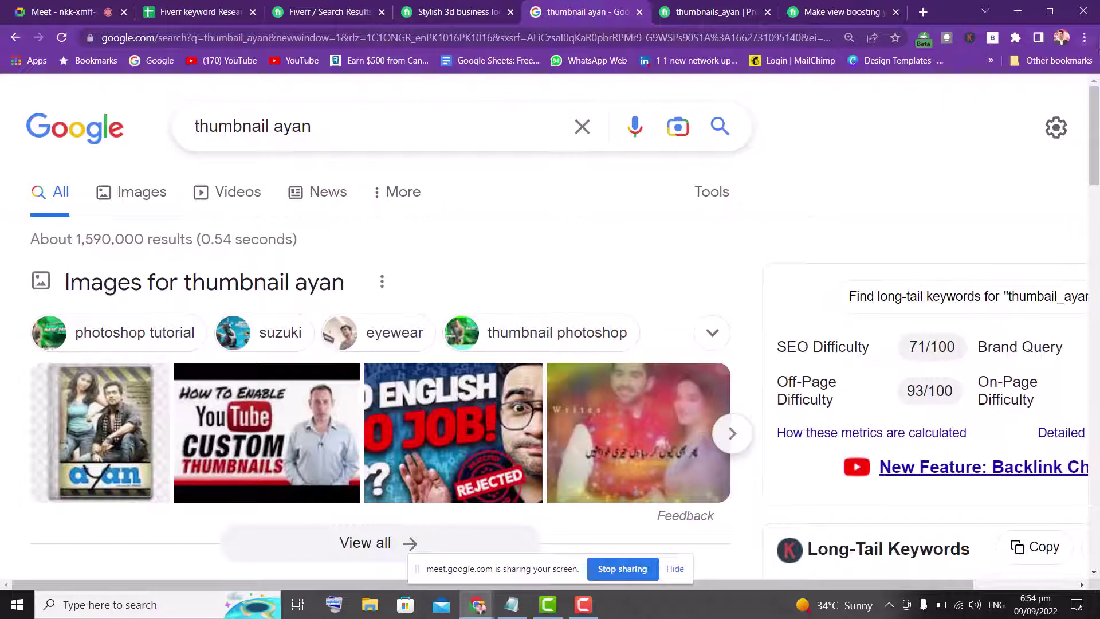
drag(1096, 120, 1097, 485)
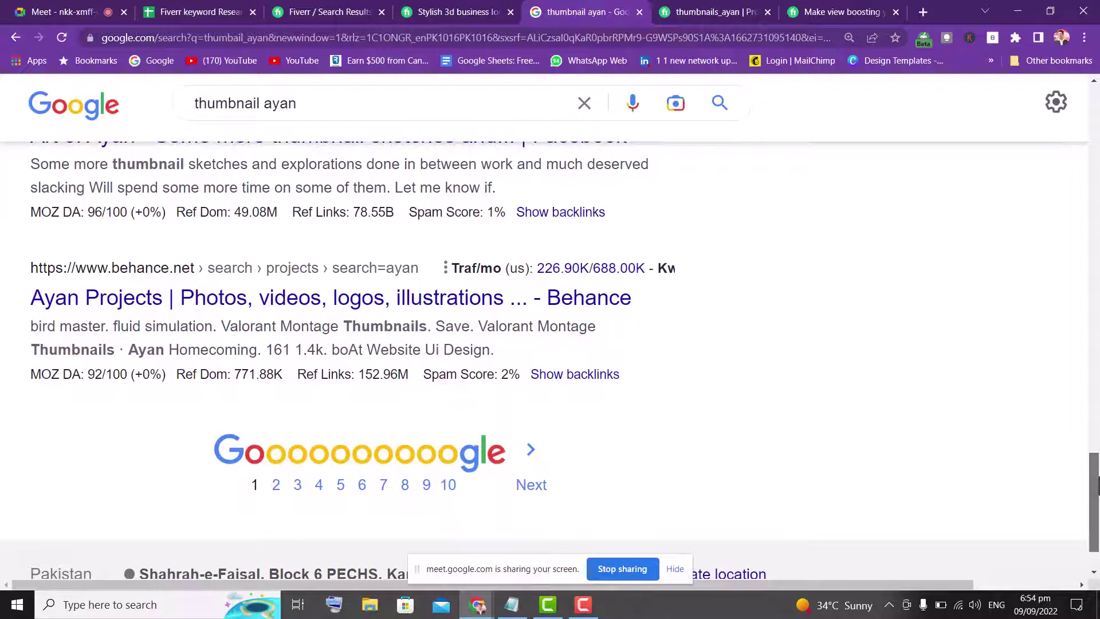
click(275, 487)
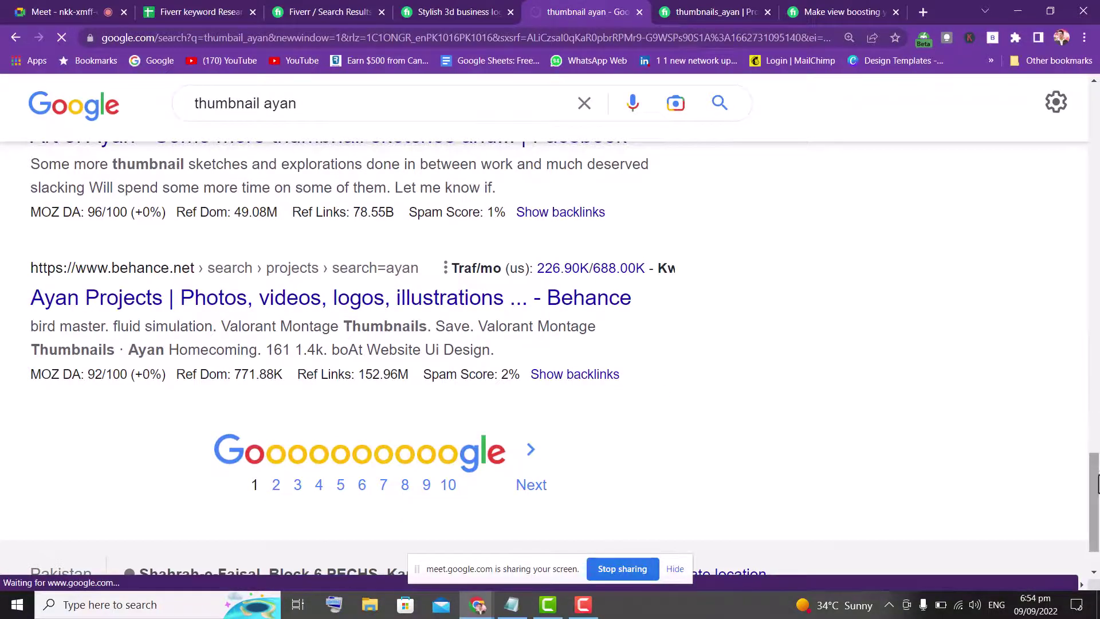
drag(1096, 483, 1094, 75)
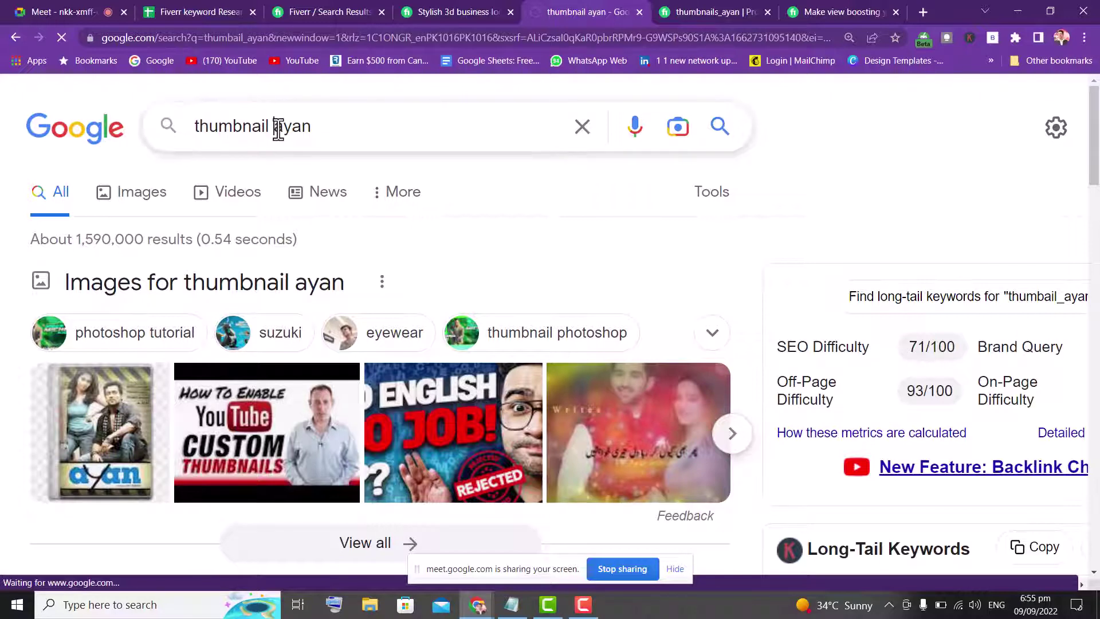
- Copy the seller's exact username from the Fiverr profile and search Google for it
click(712, 11)
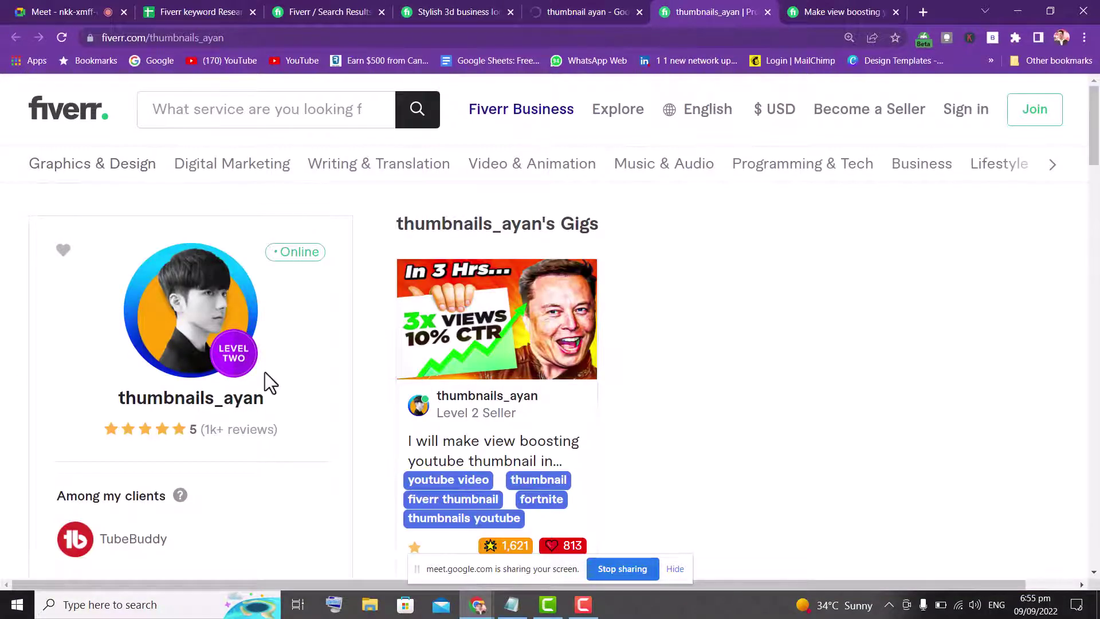
drag(270, 407, 124, 394)
key(ctrl+c)
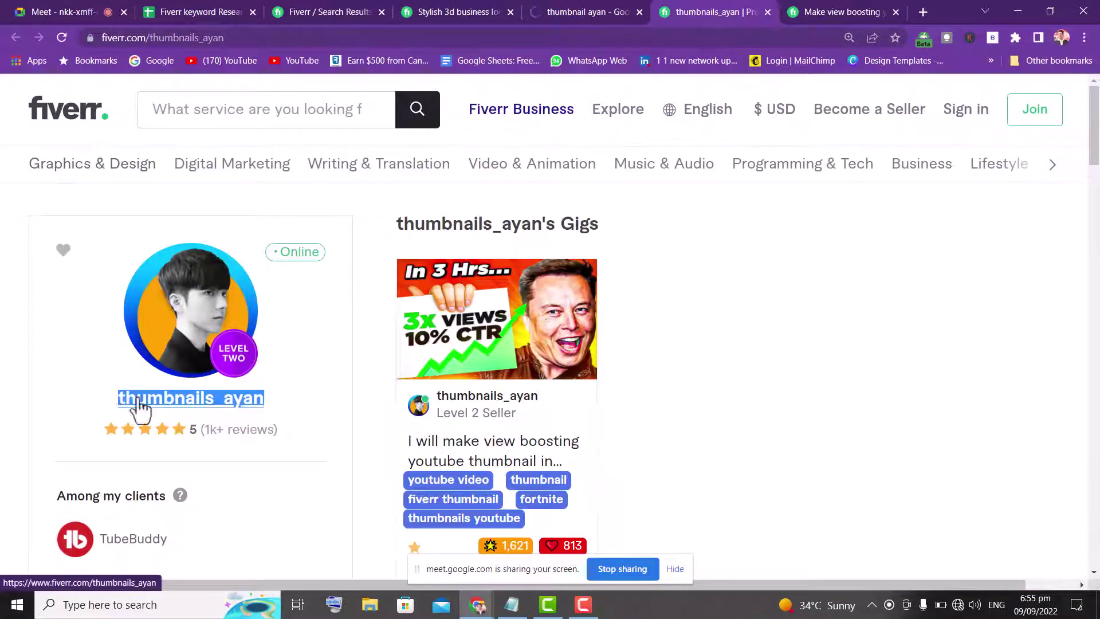
click(564, 6)
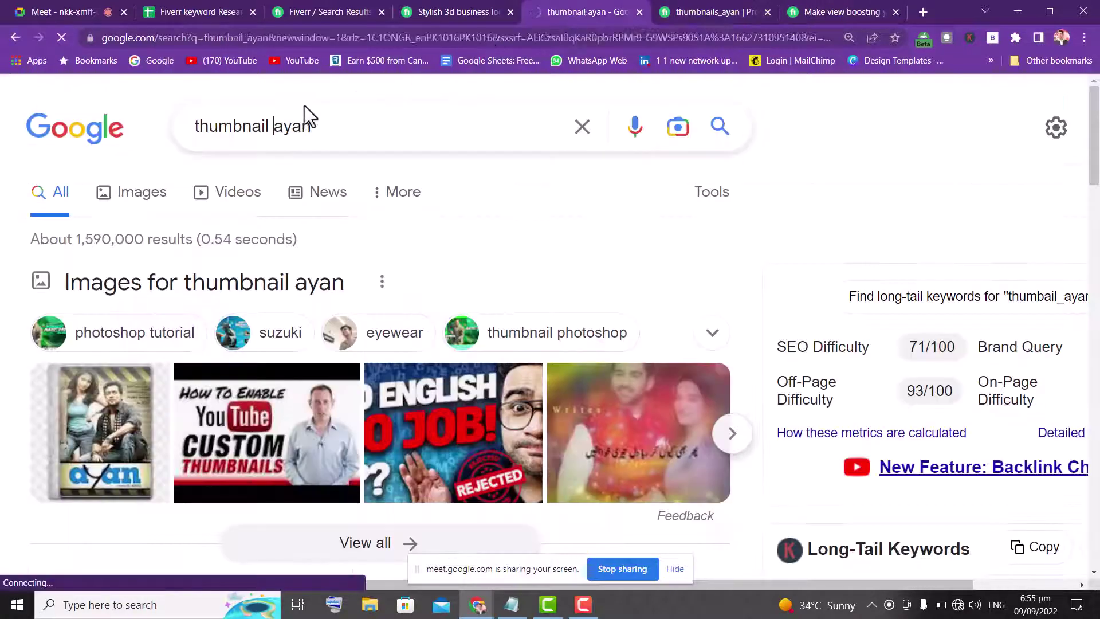
click(376, 38)
key(ctrl+v)
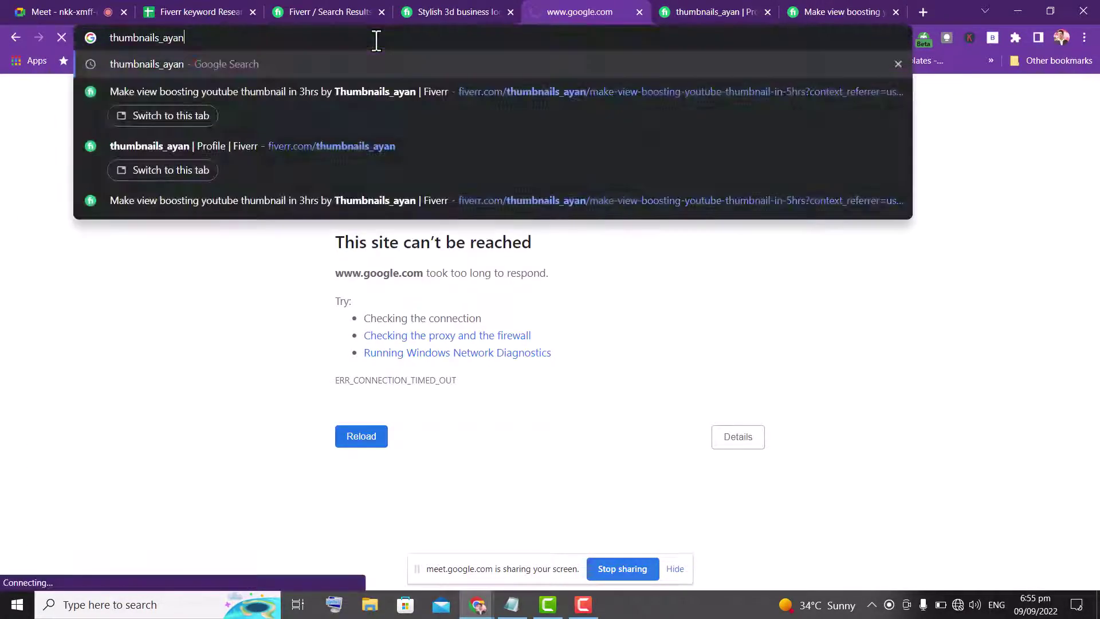
key(Return)
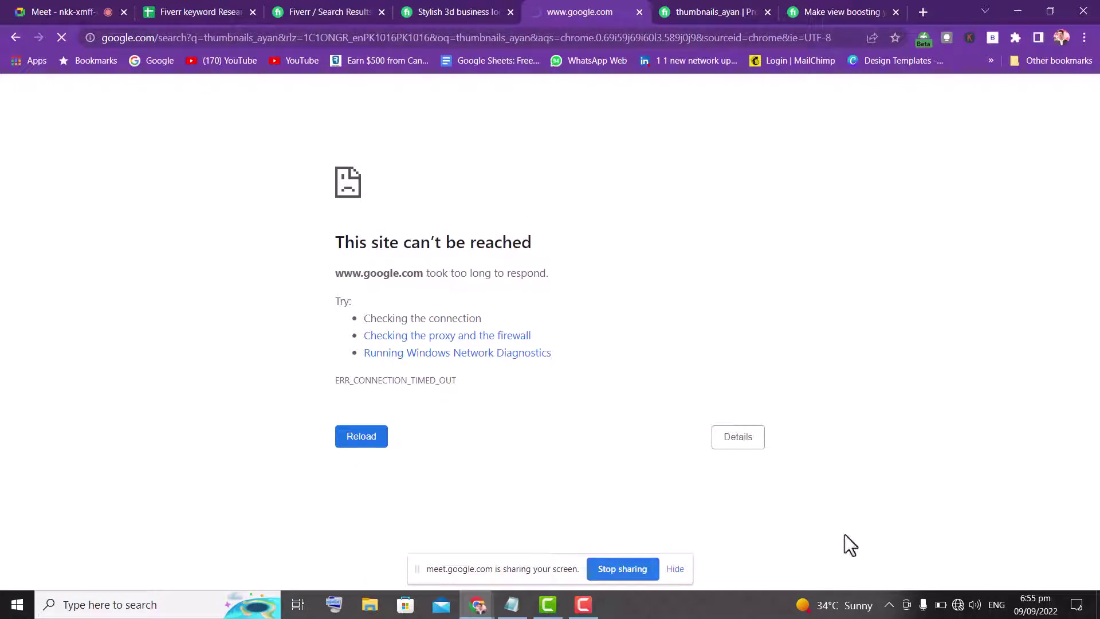
- Check the available Wi-Fi networks and try Google's suggested spelling of the seller's username
click(958, 605)
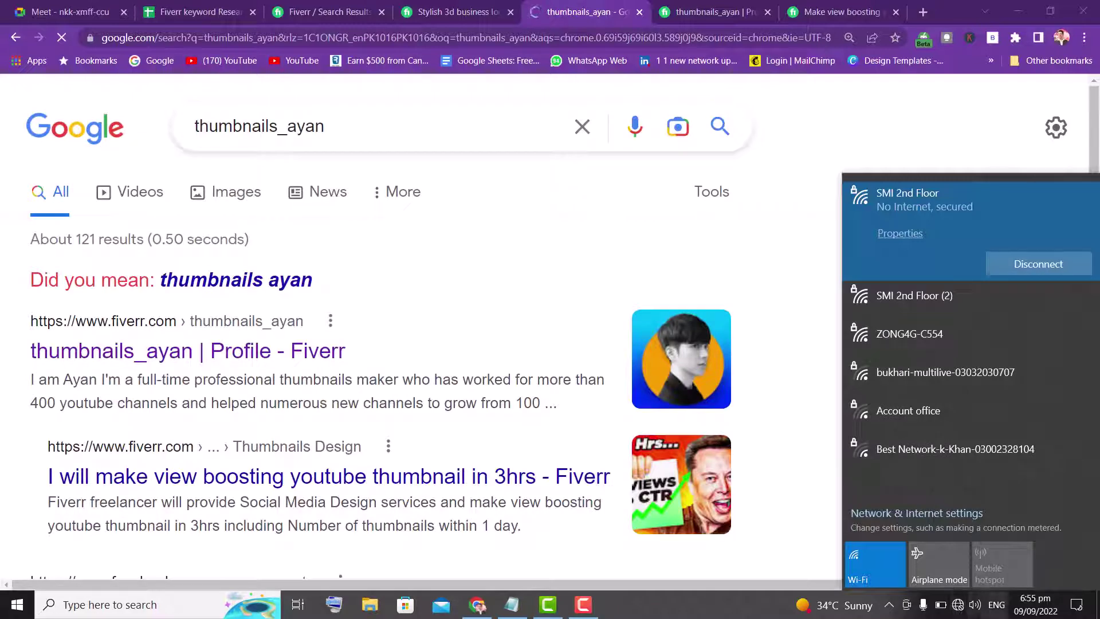
click(607, 208)
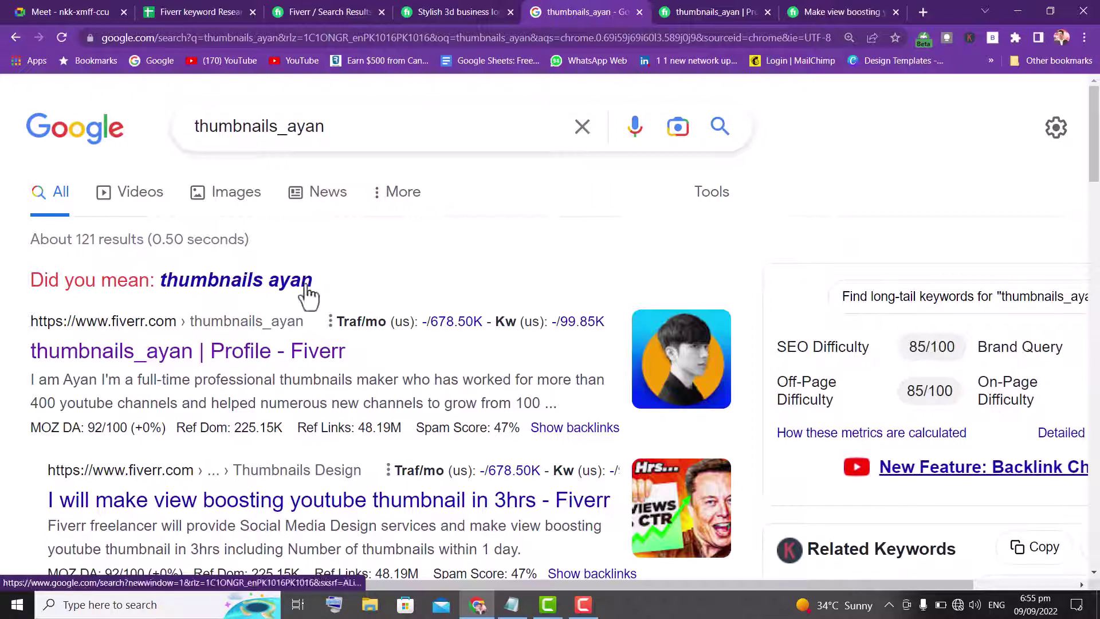
click(213, 278)
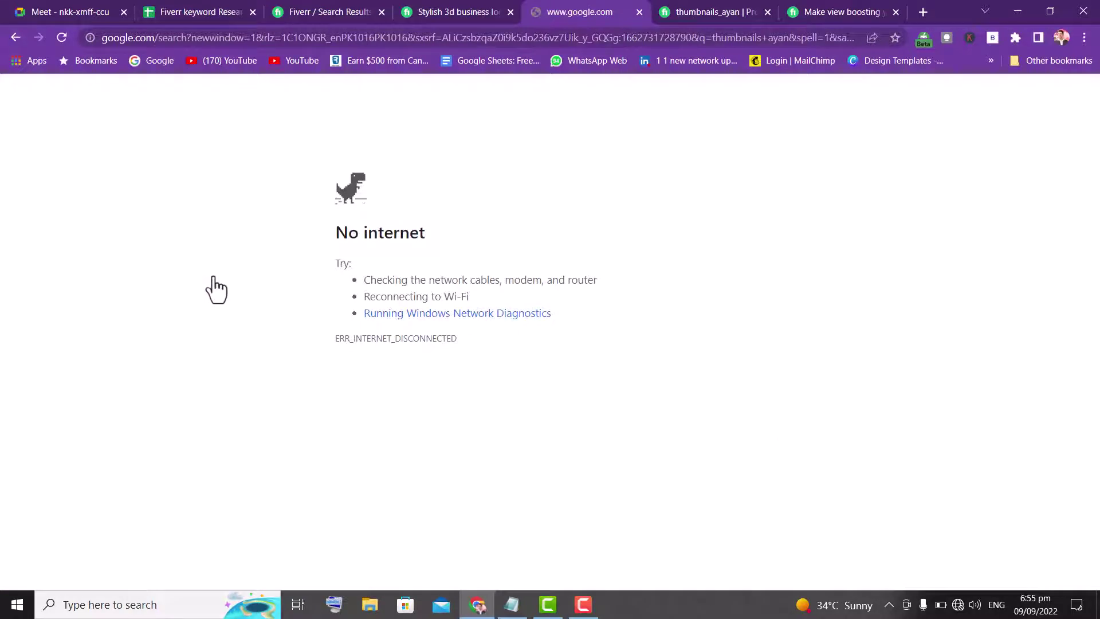
- Switch to the Class res notes in Notepad and highlight "quick view fiverr" and the Fiverr English and Fiverr Urdu lines
click(441, 6)
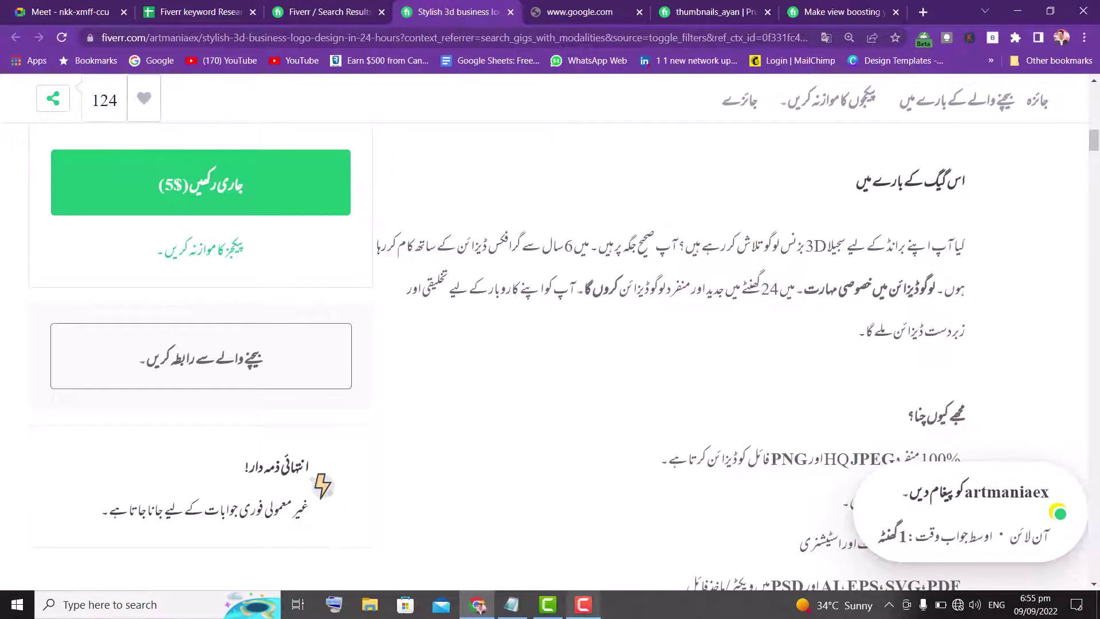
click(512, 604)
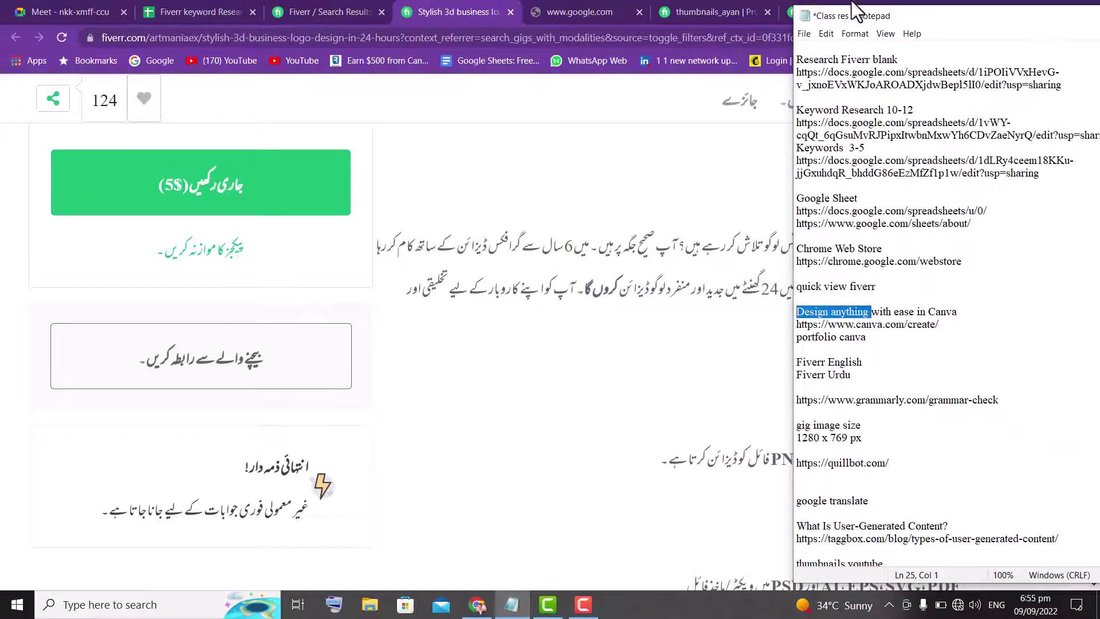
click(830, 60)
click(823, 173)
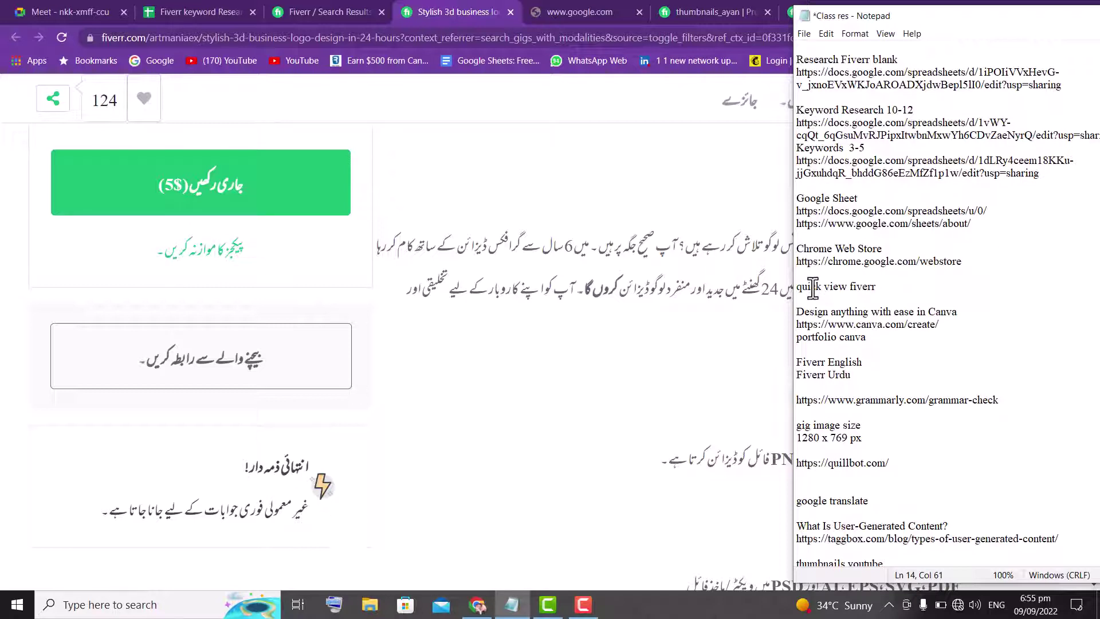
triple_click(832, 285)
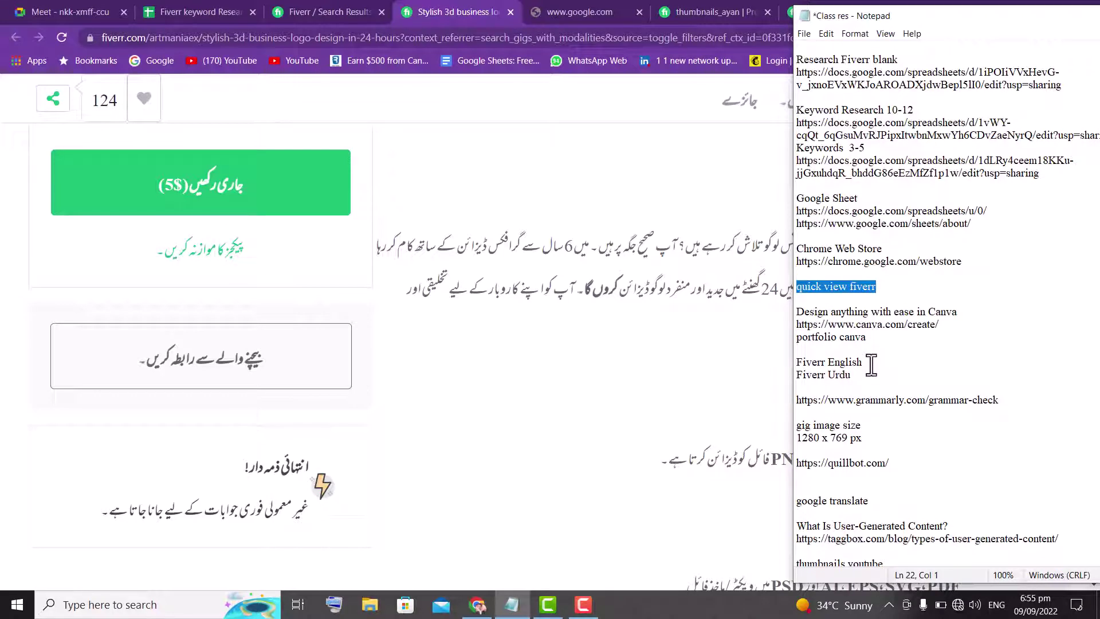
click(868, 384)
drag(868, 382, 795, 367)
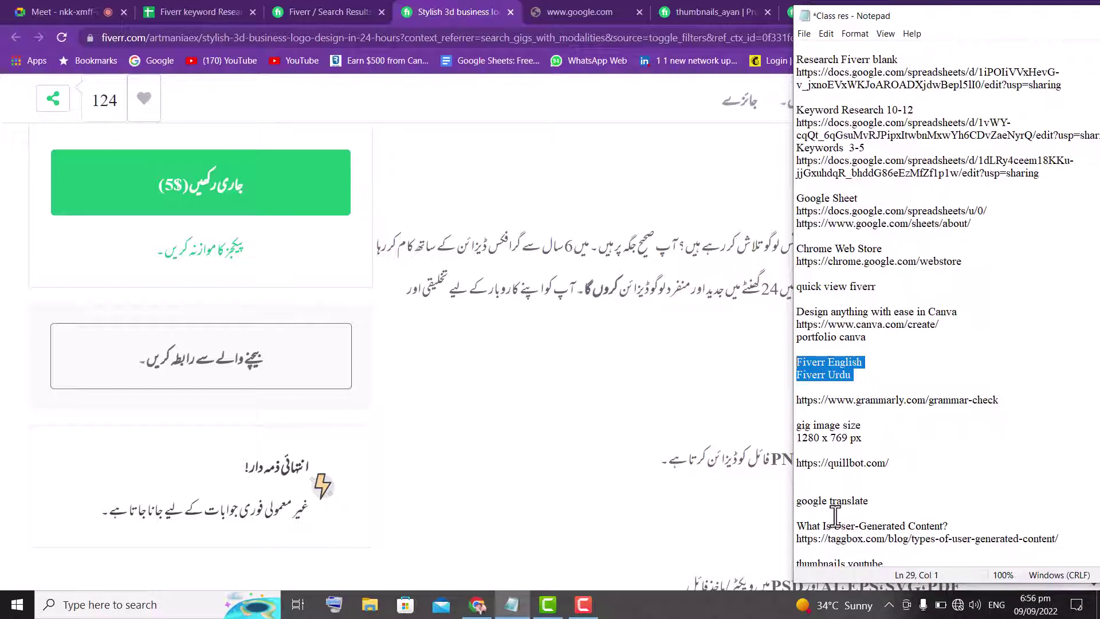
- Read the notes from the google translate entry down through the thumbnail keyword lists
click(841, 501)
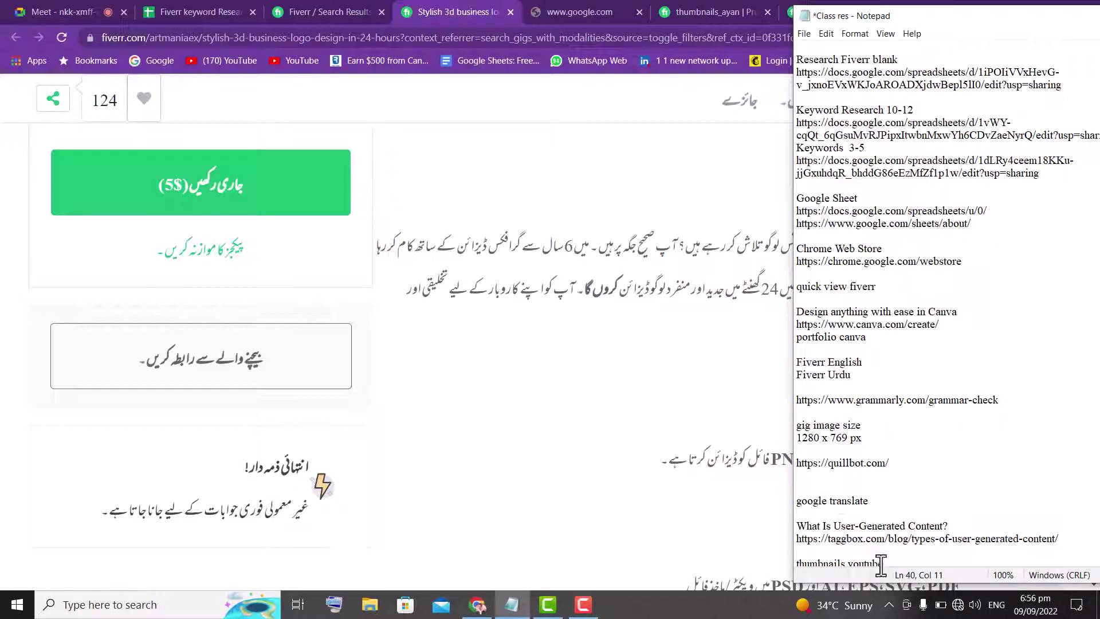
click(866, 551)
key(Down)
key(Down)
key(Down)
key(Down)
key(Down)
key(Down)
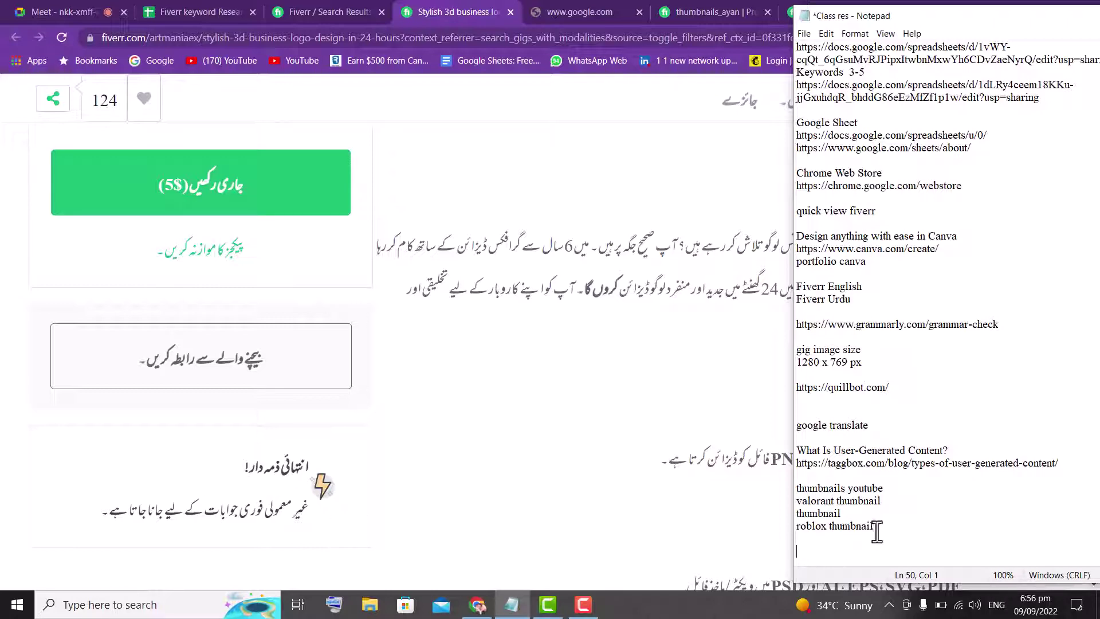
drag(873, 526, 873, 479)
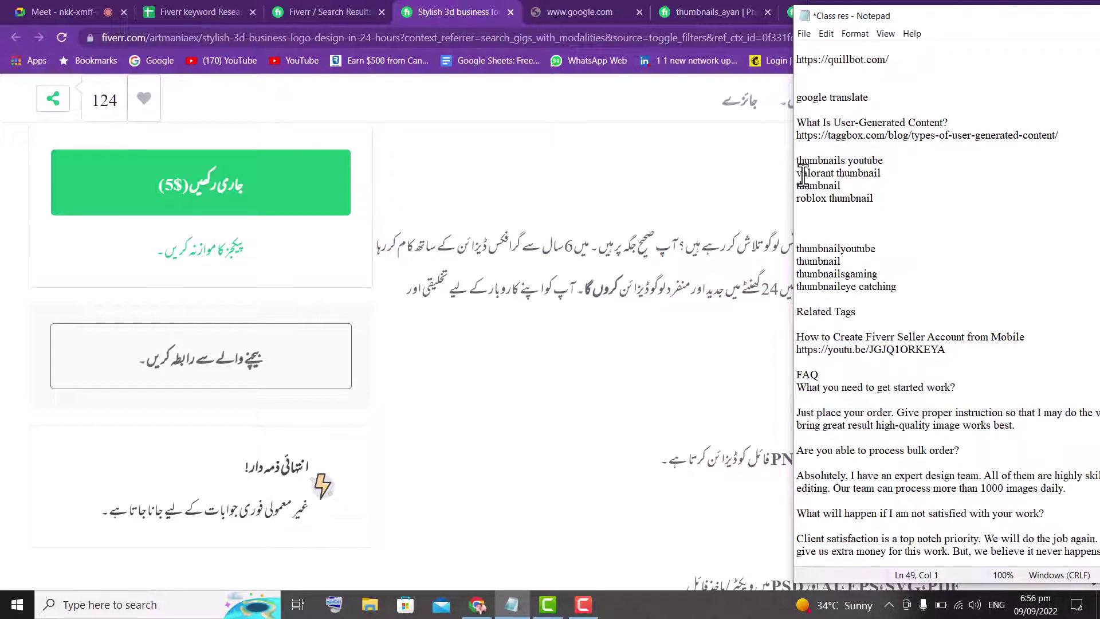
- Highlight thumbnail keyword entries such as "thumbnaileye catching" and the Related Tags line, and bring the whole notes window into view
drag(799, 173, 845, 173)
click(833, 286)
drag(901, 289, 796, 291)
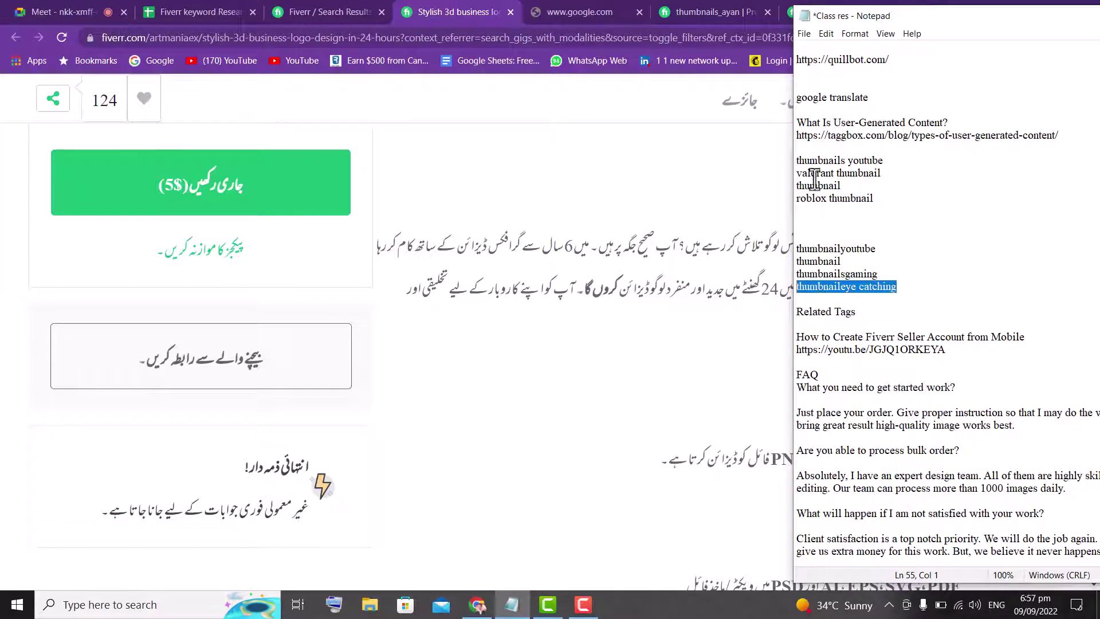
drag(859, 314, 801, 316)
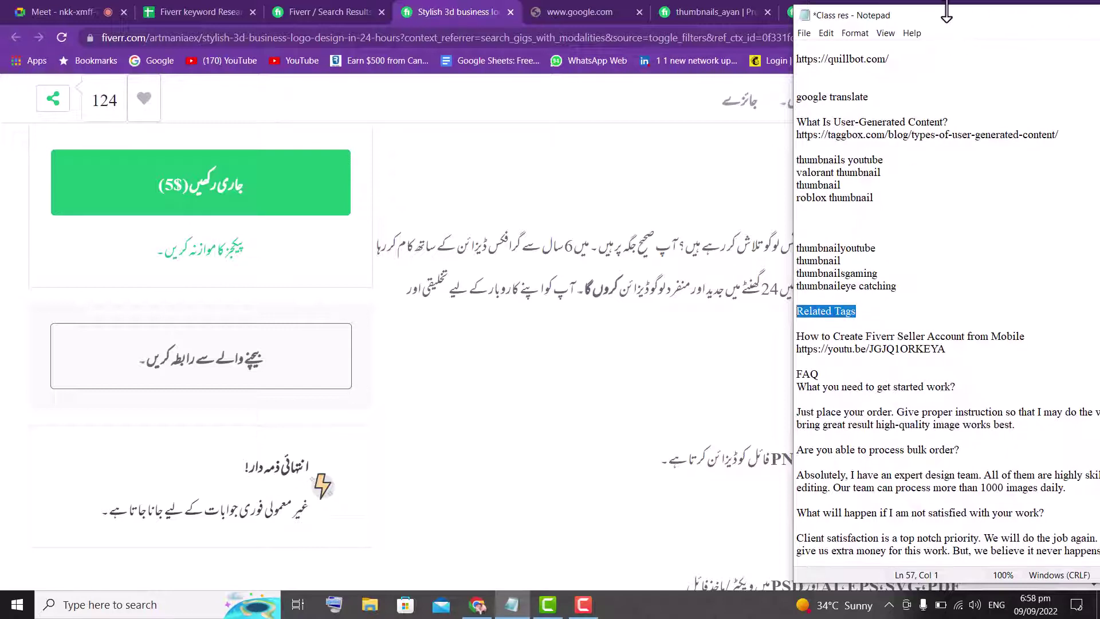
drag(949, 25, 846, 29)
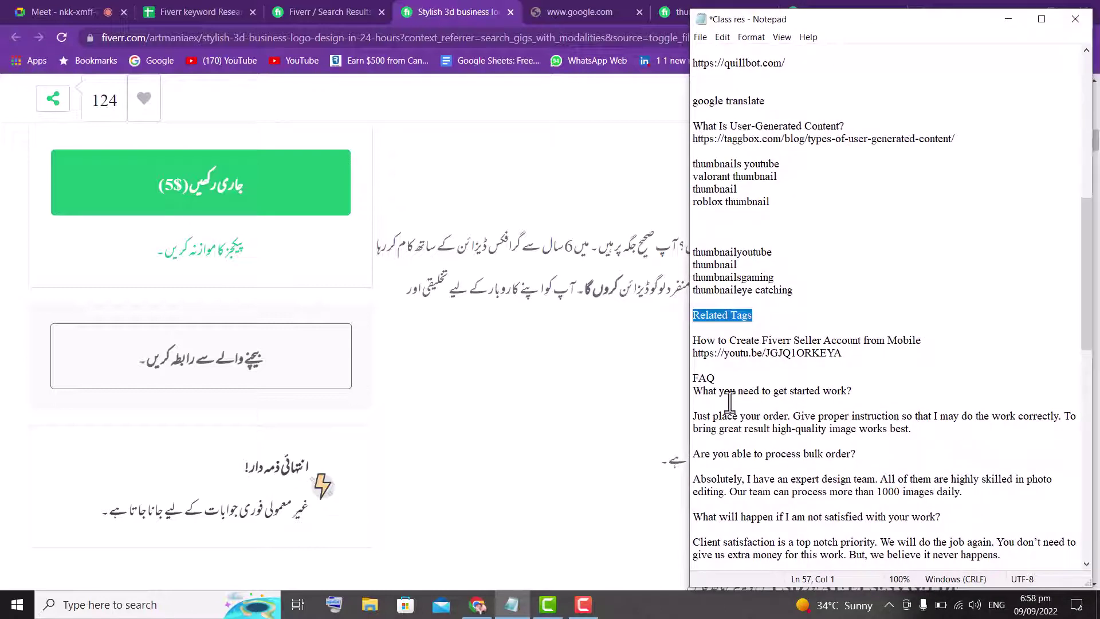